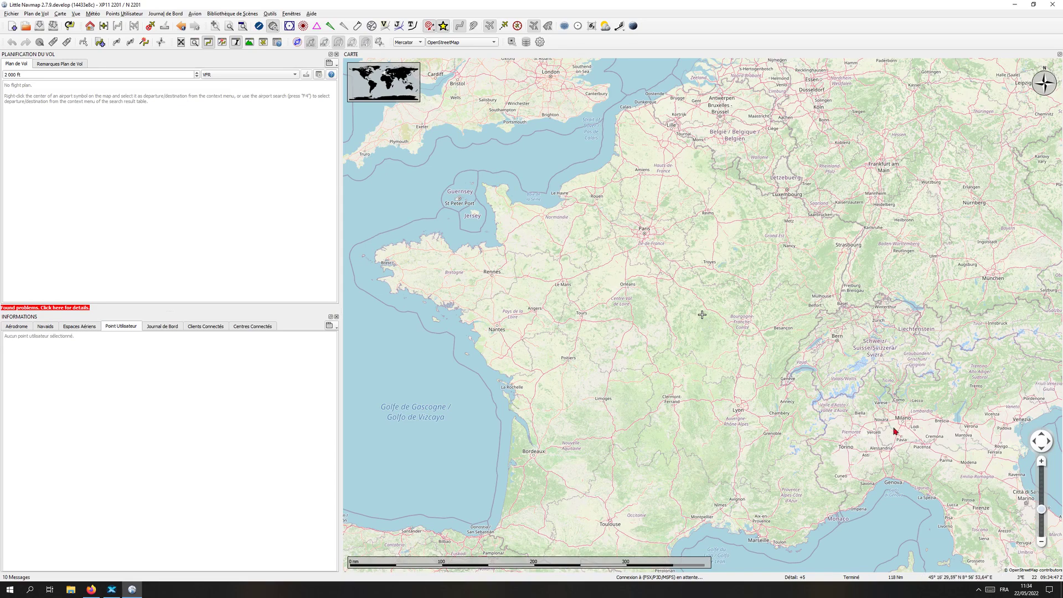
{"action": "left_click_drag", "start_coordinate": [896, 431], "coordinate": [892, 384]}
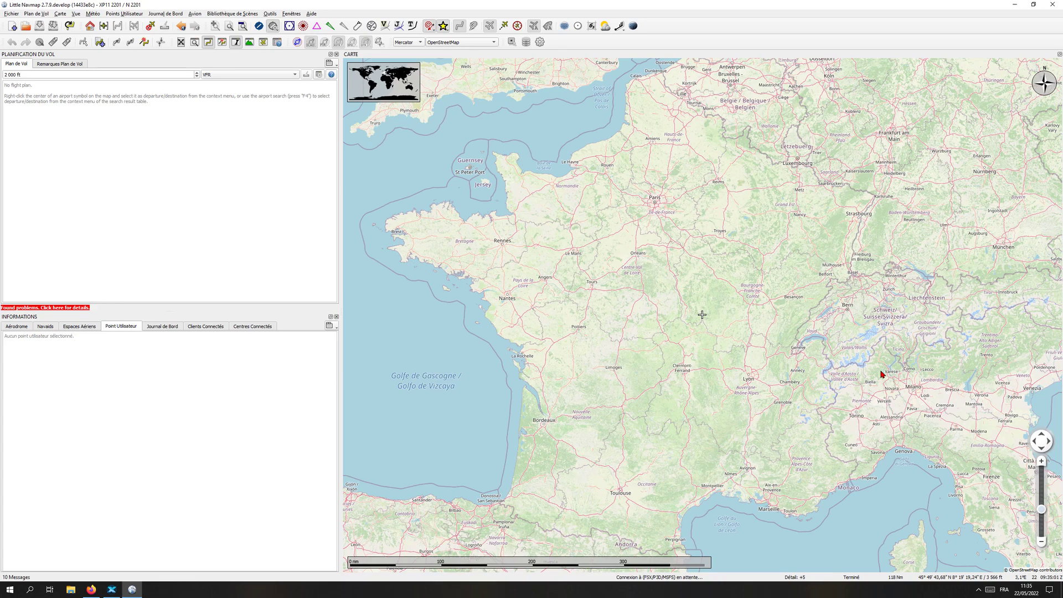
{"action": "scroll", "coordinate": [796, 369], "scroll_direction": "up", "scroll_amount": 1}
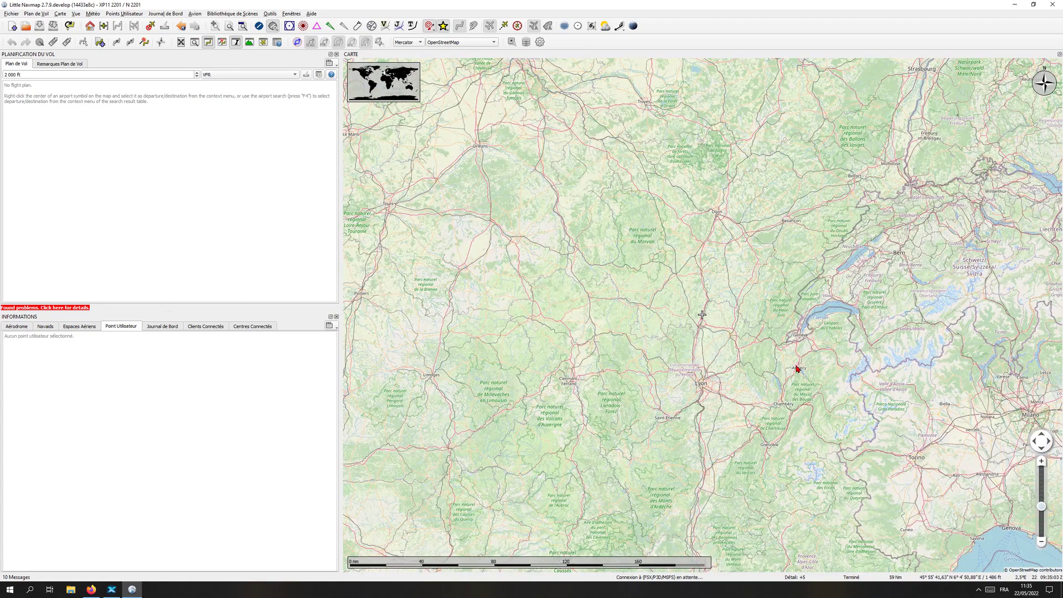
{"action": "scroll", "coordinate": [796, 368], "scroll_direction": "down", "scroll_amount": 1}
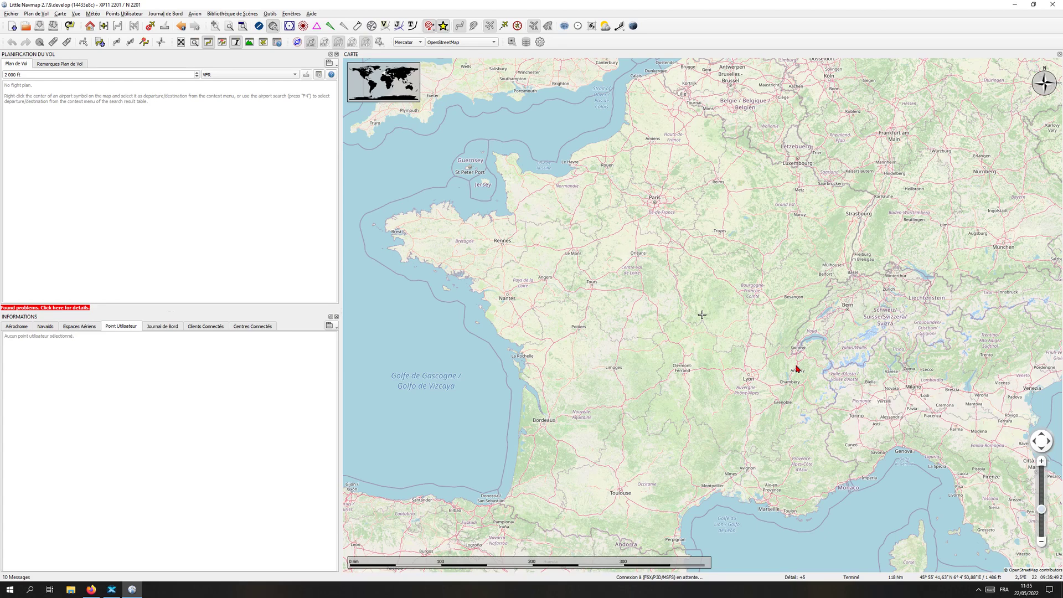
{"action": "scroll", "coordinate": [796, 368], "scroll_direction": "up", "scroll_amount": 1}
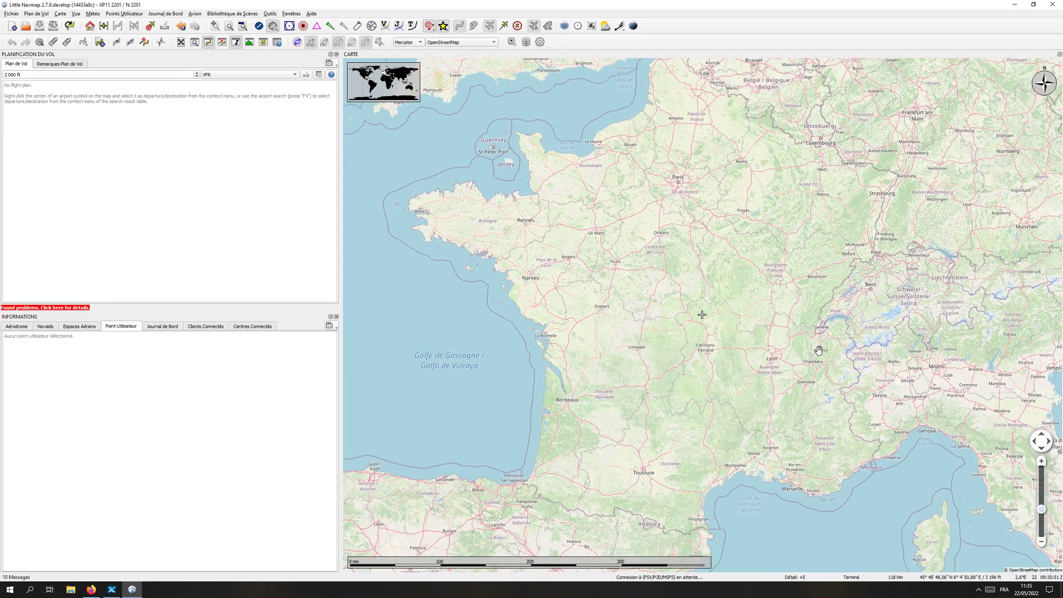
{"action": "scroll", "coordinate": [790, 358], "scroll_direction": "up", "scroll_amount": 2}
{"action": "scroll", "coordinate": [790, 358], "scroll_direction": "down", "scroll_amount": 3}
{"action": "left_click_drag", "start_coordinate": [560, 177], "coordinate": [560, 186]}
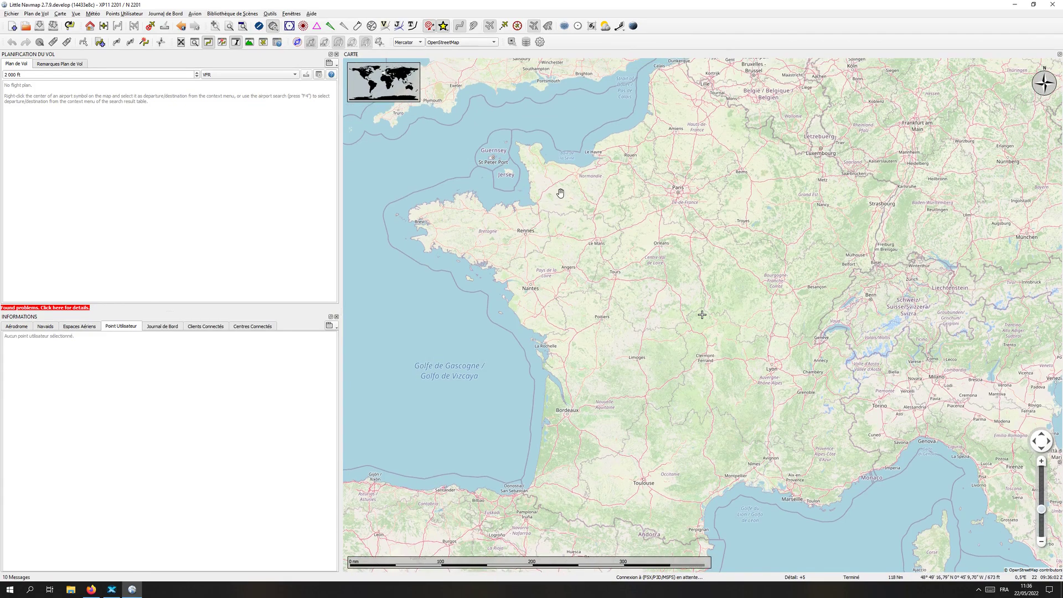
- Show airports on the map and review the airport display options
{"action": "left_click", "coordinate": [260, 29]}
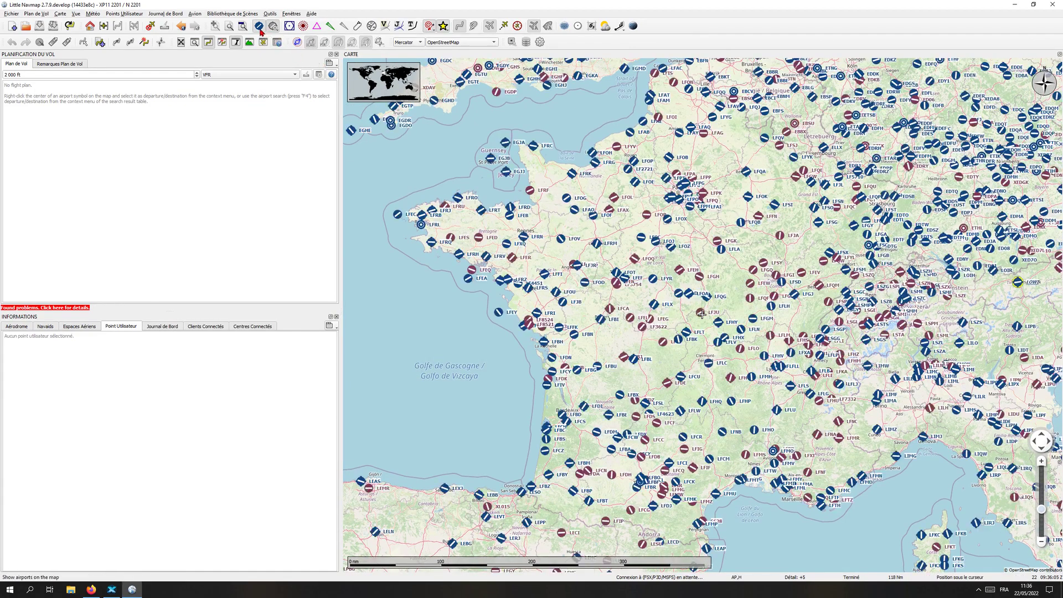
{"action": "scroll", "coordinate": [536, 225], "scroll_direction": "up", "scroll_amount": 2}
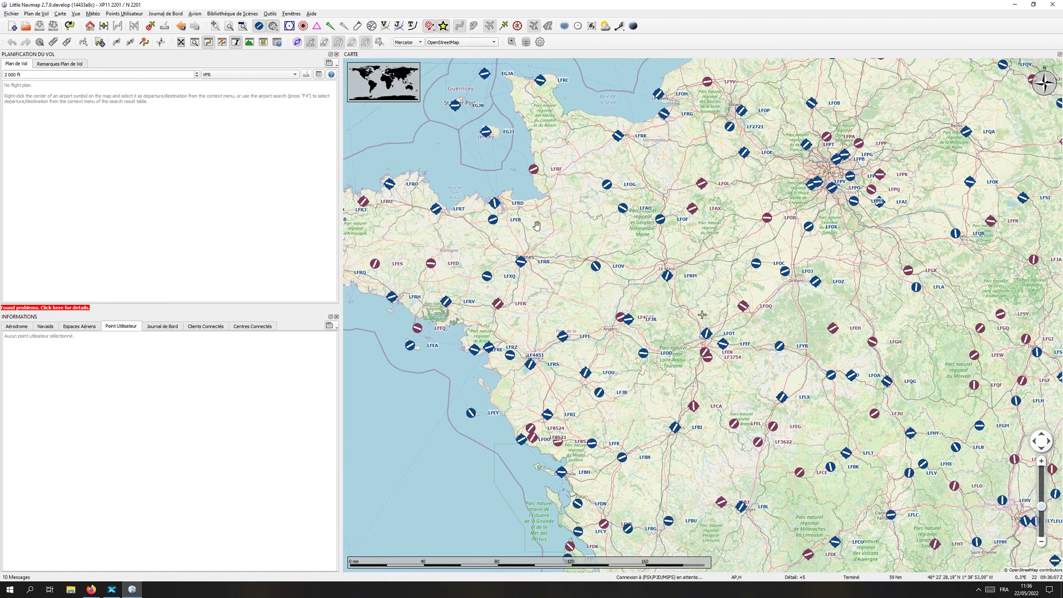
{"action": "left_click_drag", "start_coordinate": [536, 225], "coordinate": [567, 225]}
{"action": "left_click", "coordinate": [275, 29]}
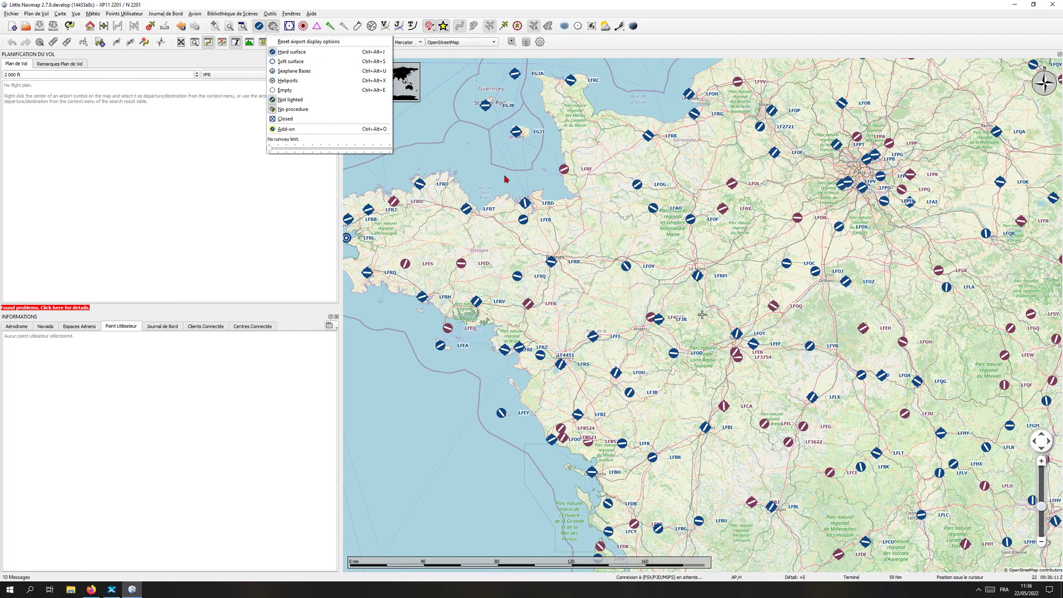
{"action": "left_click", "coordinate": [603, 194]}
- Find Rennes Saint Jacques (LFRN) on the map, check its airport summary, and set it as the departure
{"action": "left_click_drag", "start_coordinate": [614, 268], "coordinate": [644, 226]}
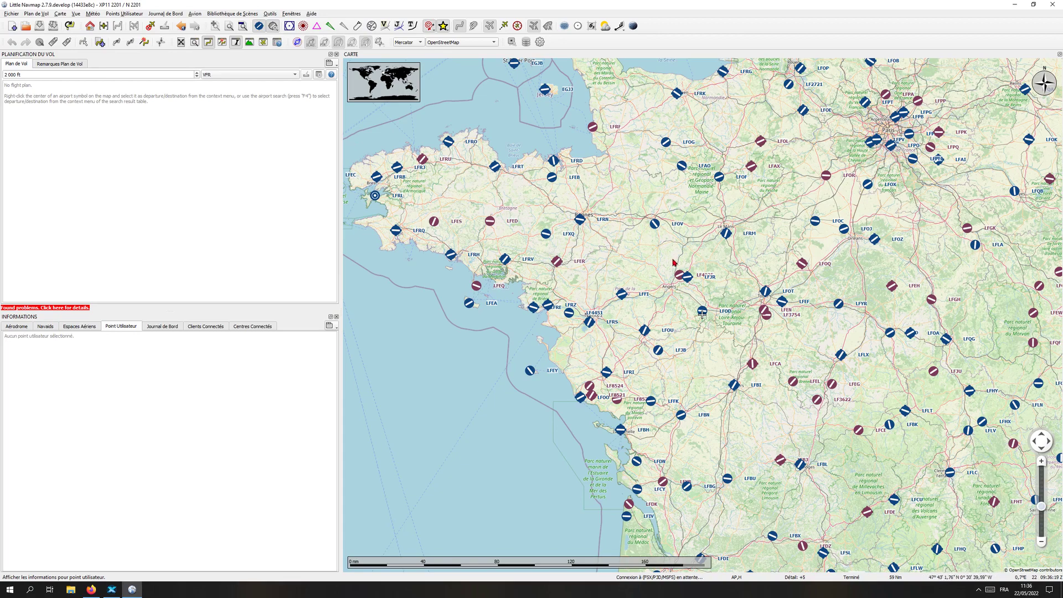
{"action": "scroll", "coordinate": [636, 257], "scroll_direction": "up", "scroll_amount": 3}
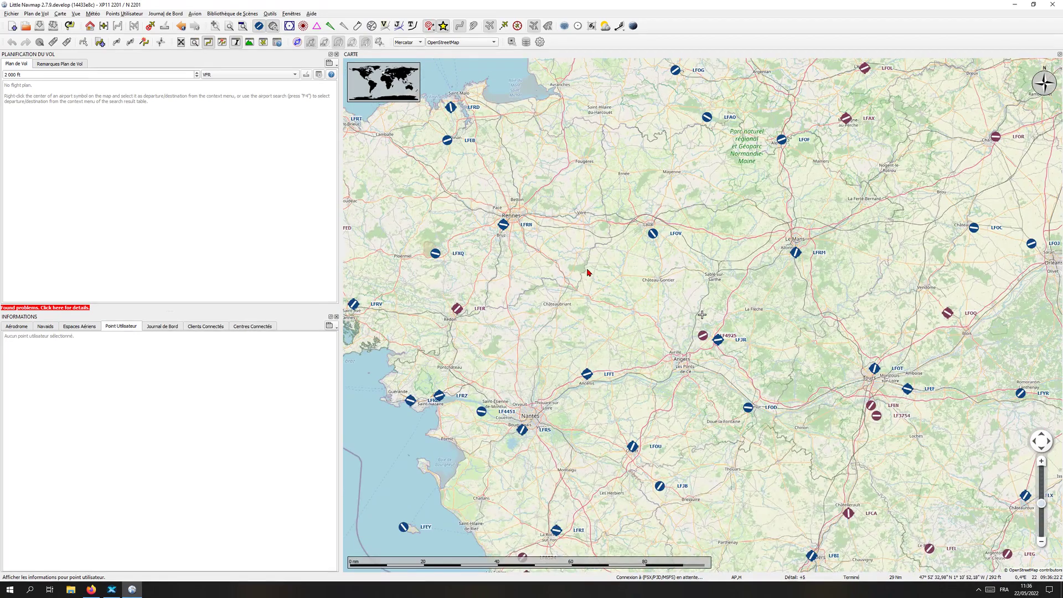
{"action": "left_click_drag", "start_coordinate": [572, 271], "coordinate": [543, 322]}
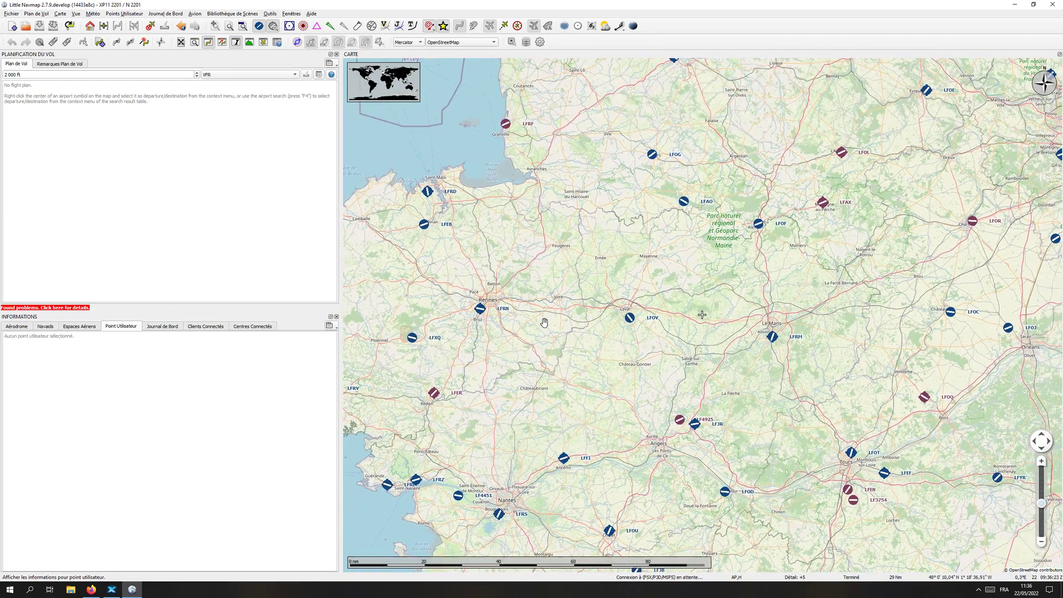
{"action": "mouse_move", "coordinate": [480, 313]}
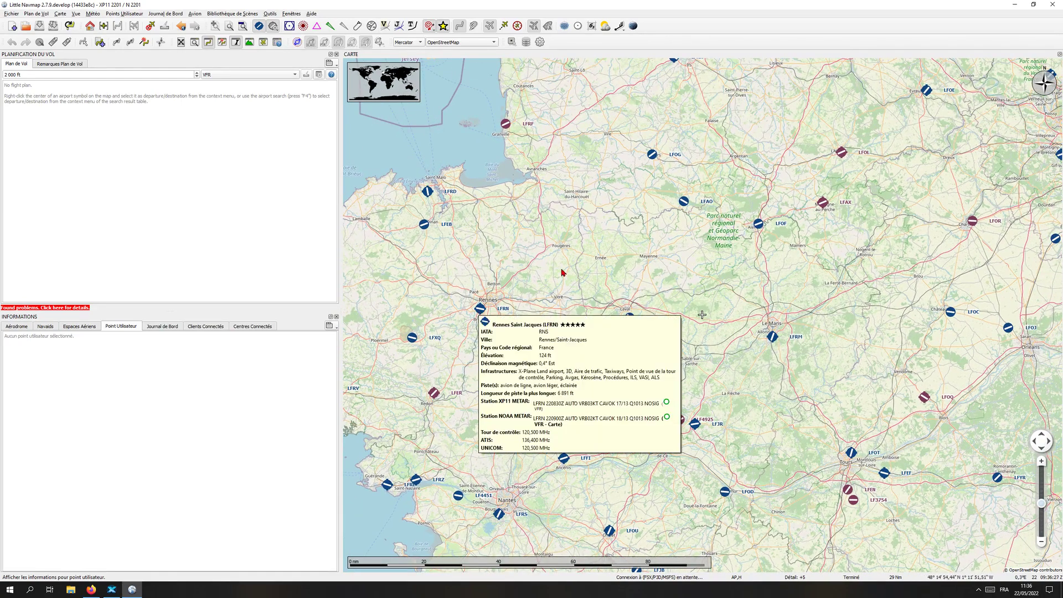
{"action": "left_click_drag", "start_coordinate": [557, 279], "coordinate": [565, 281]}
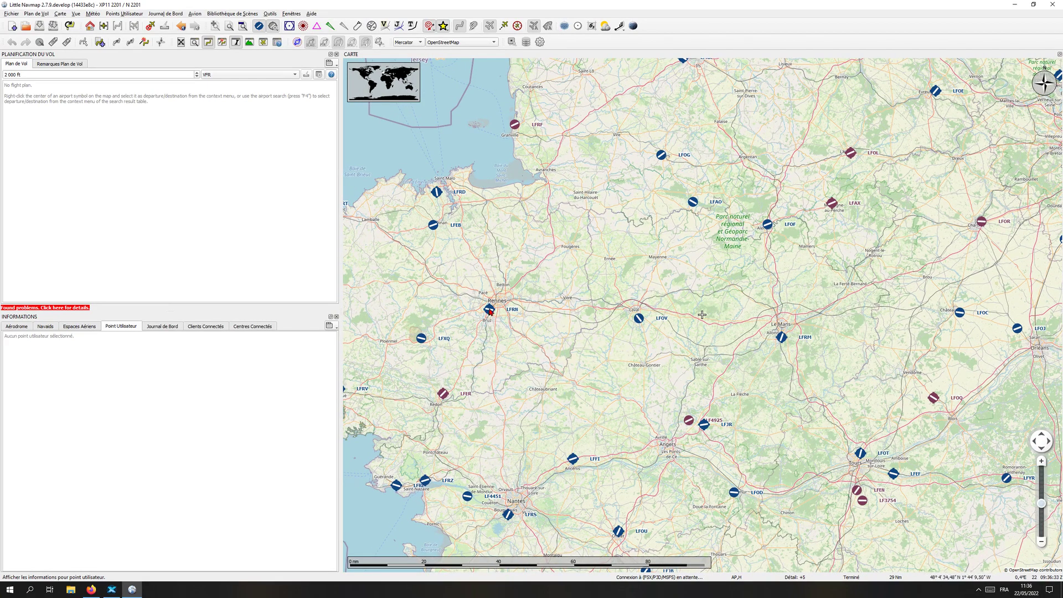
{"action": "mouse_move", "coordinate": [491, 315]}
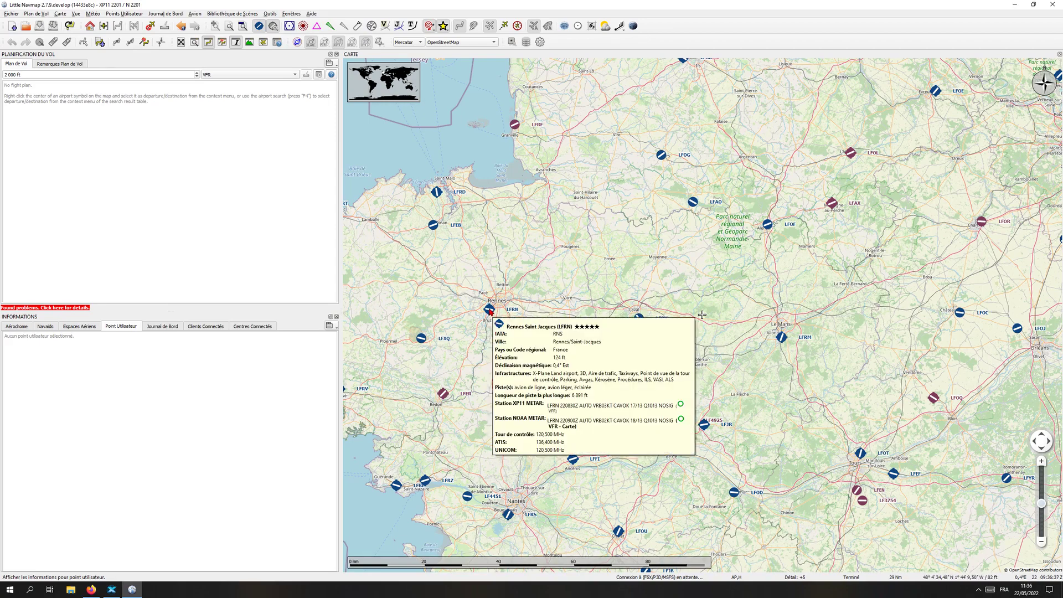
{"action": "right_click", "coordinate": [490, 311]}
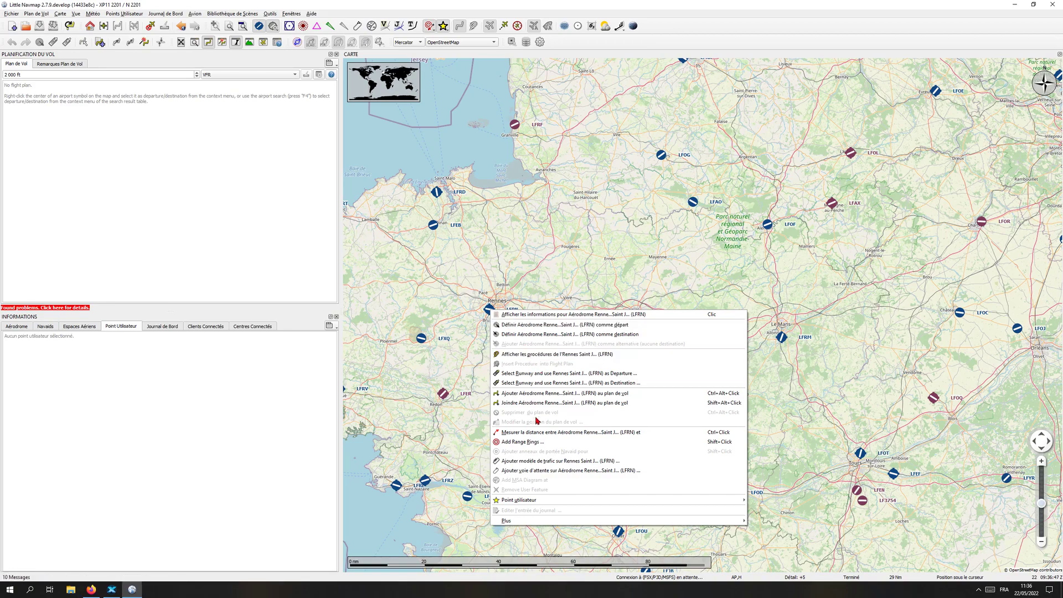
{"action": "left_click", "coordinate": [531, 326]}
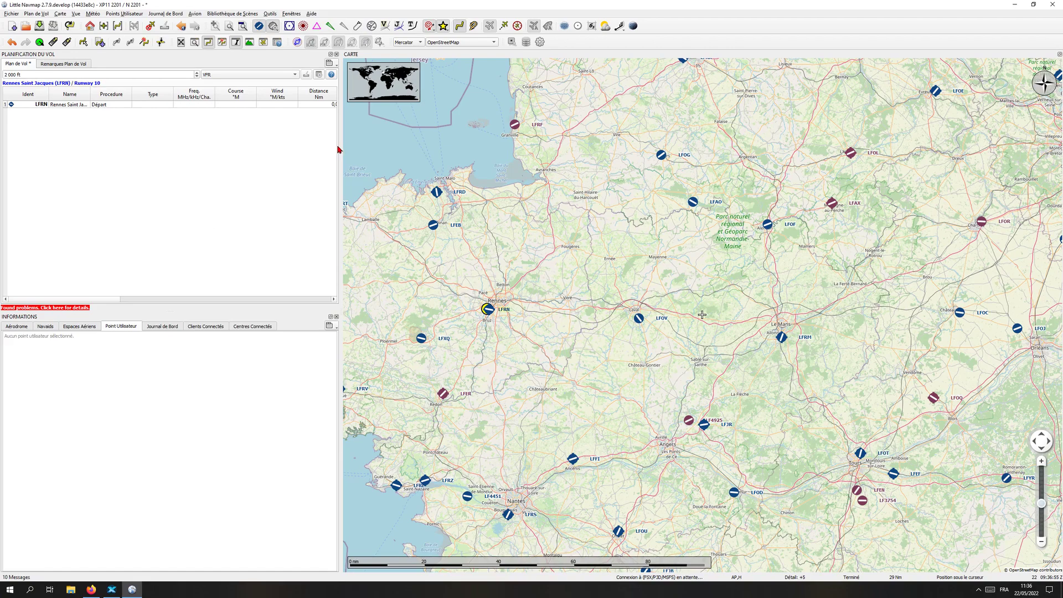
- Narrow the flight planning panel slightly and review which tabs it can display
{"action": "left_click_drag", "start_coordinate": [339, 149], "coordinate": [333, 148]}
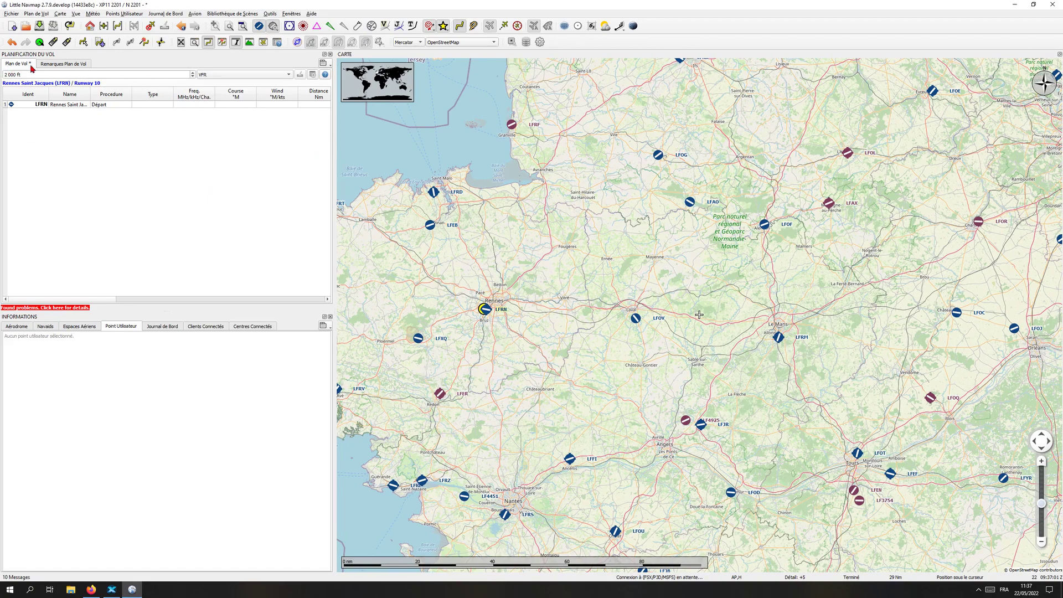
{"action": "left_click", "coordinate": [323, 63]}
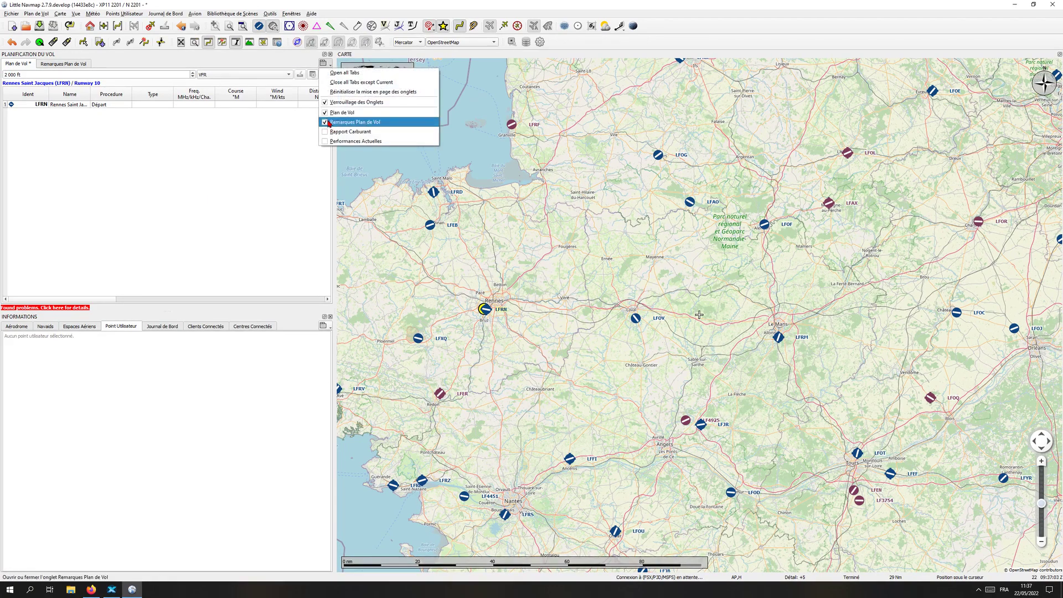
{"action": "left_click", "coordinate": [231, 169]}
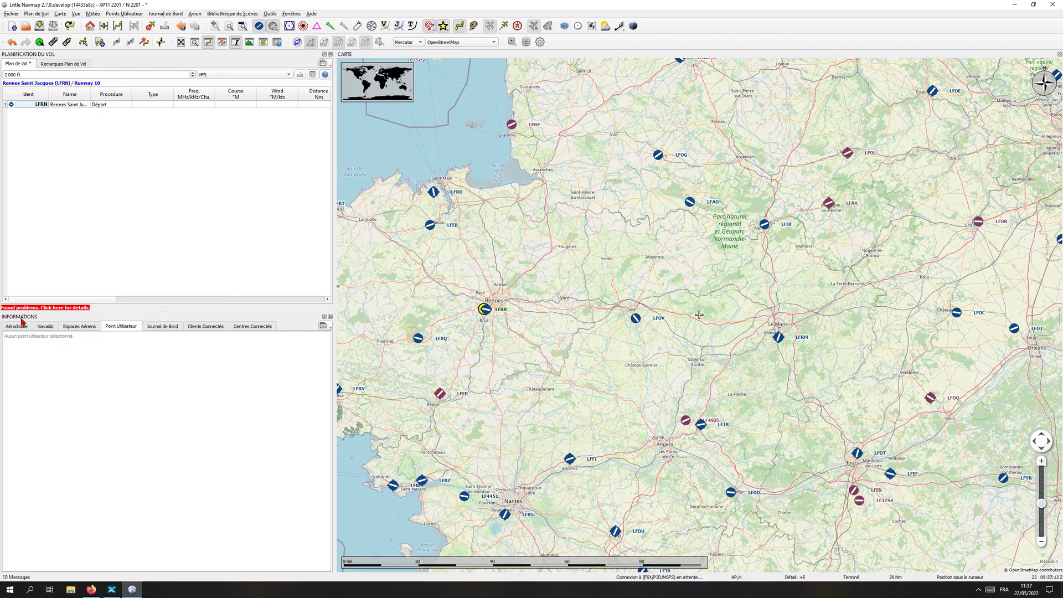
- Show the LFRN departure airport's details from the flight plan and centre the map on it
{"action": "left_click", "coordinate": [13, 105]}
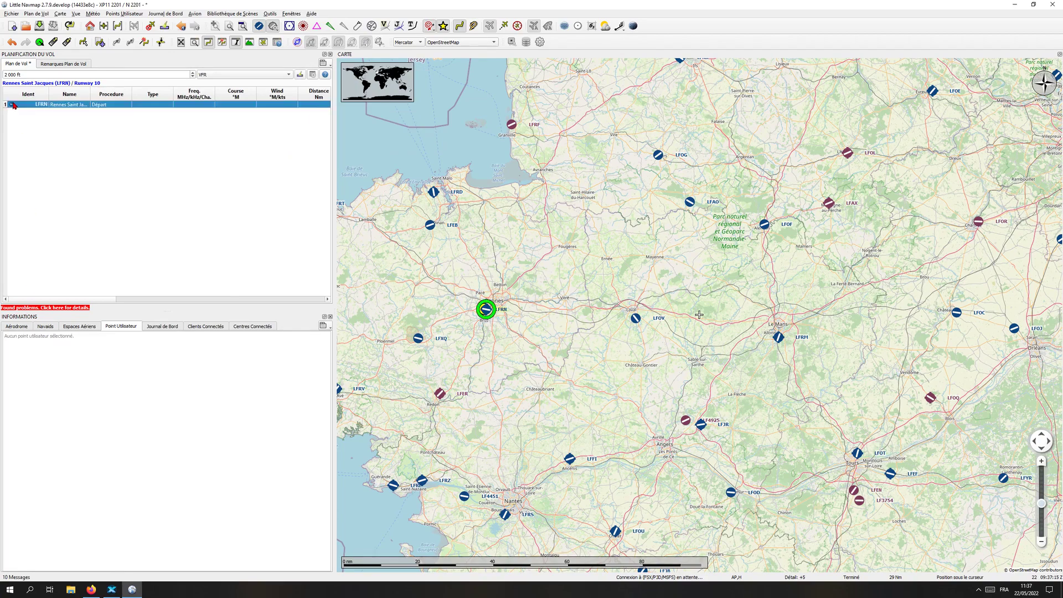
{"action": "double_click", "coordinate": [14, 105]}
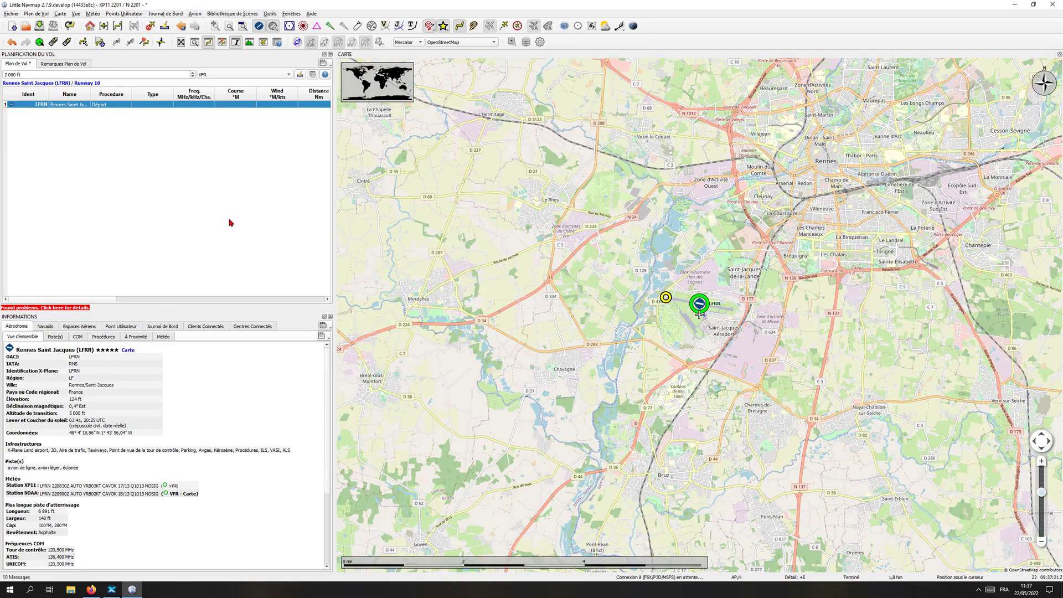
{"action": "left_click_drag", "start_coordinate": [683, 205], "coordinate": [647, 281]}
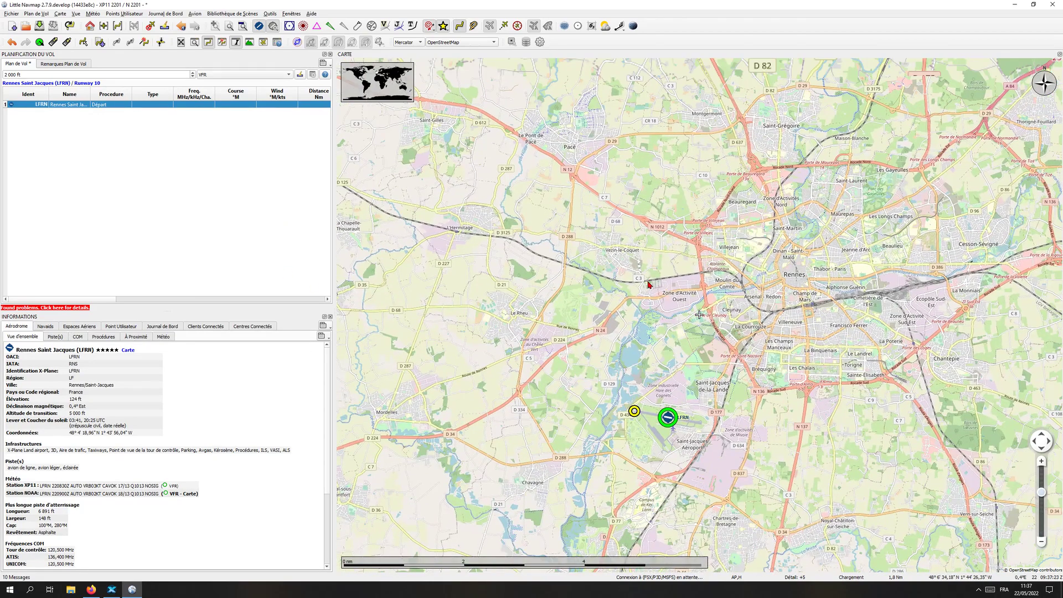
{"action": "scroll", "coordinate": [648, 284], "scroll_direction": "down", "scroll_amount": 2}
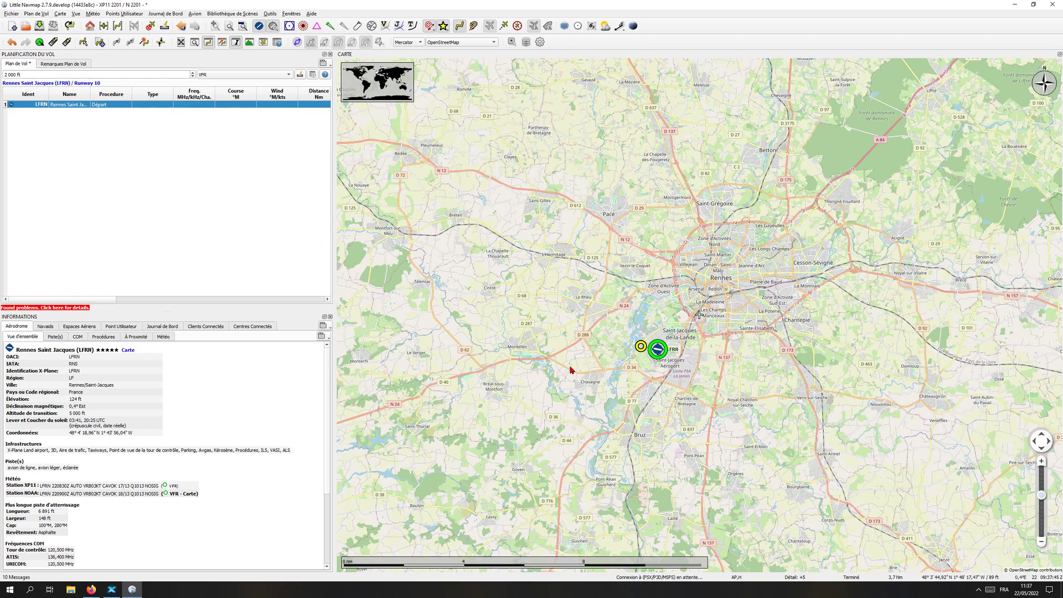
- Find Laval Entrammes (LFOV) east of Rennes, check its airport summary, and set it as the destination
{"action": "scroll", "coordinate": [660, 405], "scroll_direction": "down", "scroll_amount": 5}
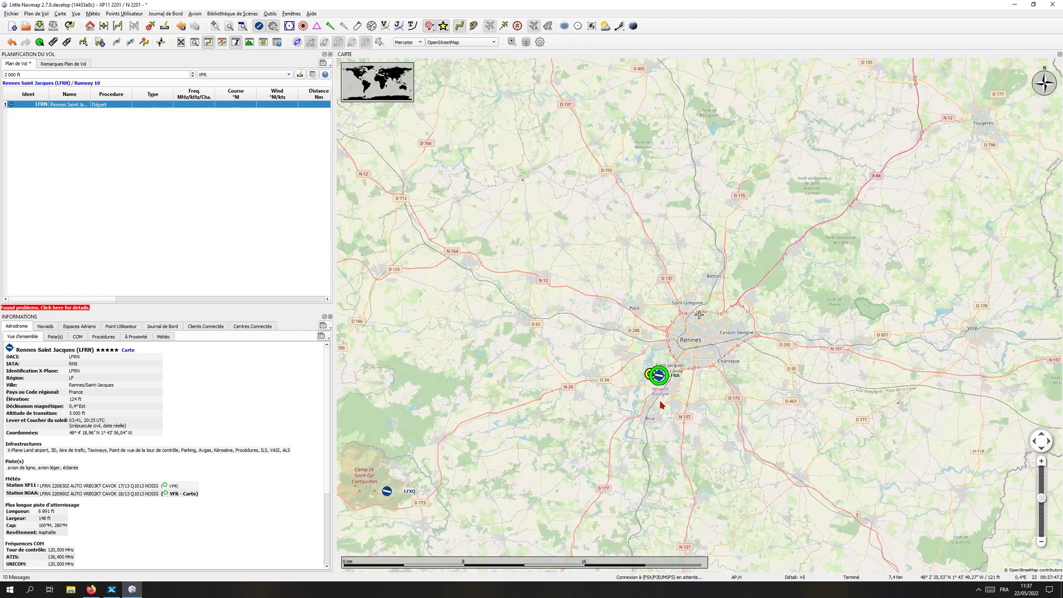
{"action": "left_click_drag", "start_coordinate": [714, 435], "coordinate": [600, 348]}
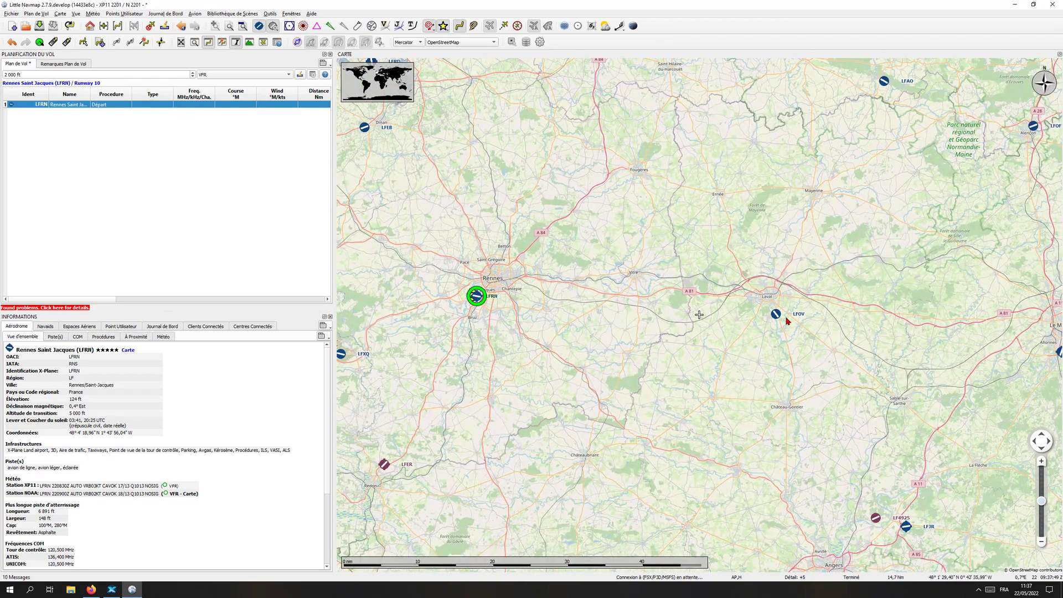
{"action": "mouse_move", "coordinate": [775, 316]}
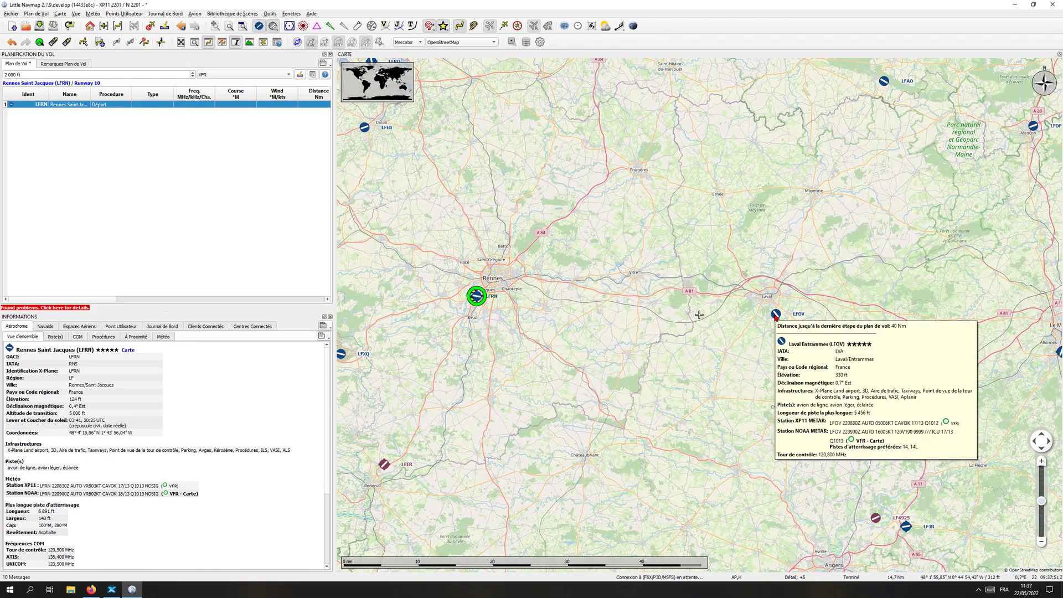
{"action": "right_click", "coordinate": [777, 316]}
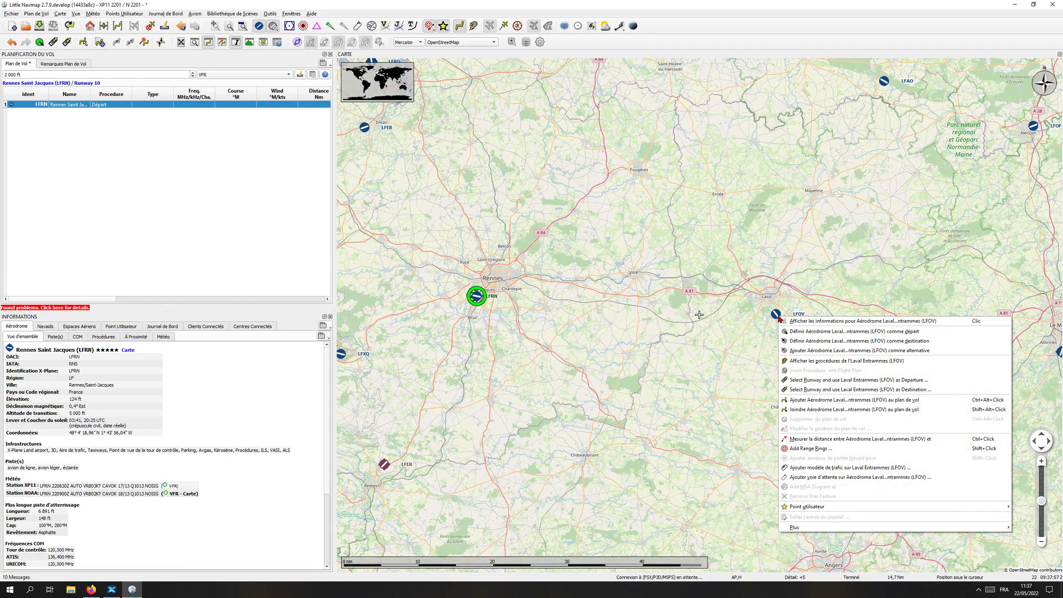
{"action": "left_click", "coordinate": [833, 341]}
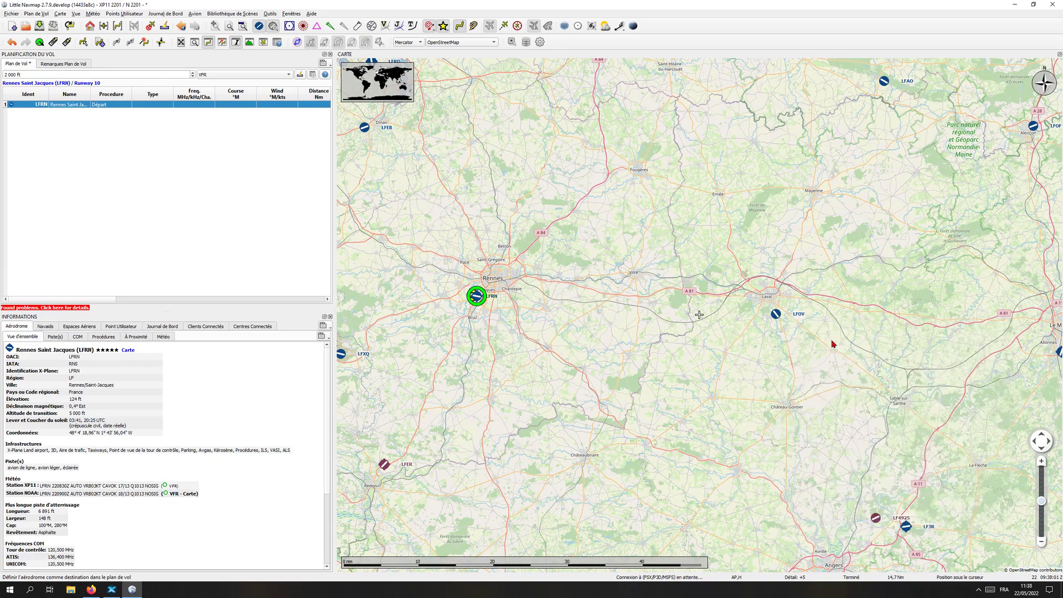
- Examine the route between LFRN and LFOV, highlighting the departure and destination airports alternately from the flight plan
{"action": "scroll", "coordinate": [691, 386], "scroll_direction": "up", "scroll_amount": 1}
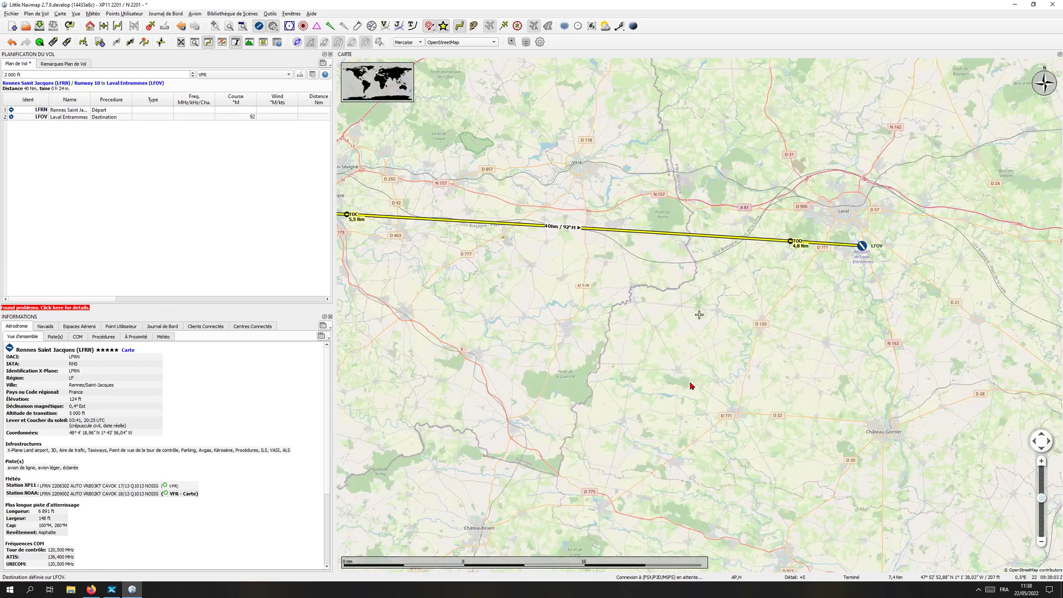
{"action": "scroll", "coordinate": [684, 382], "scroll_direction": "up", "scroll_amount": 1}
{"action": "left_click_drag", "start_coordinate": [661, 374], "coordinate": [713, 372]}
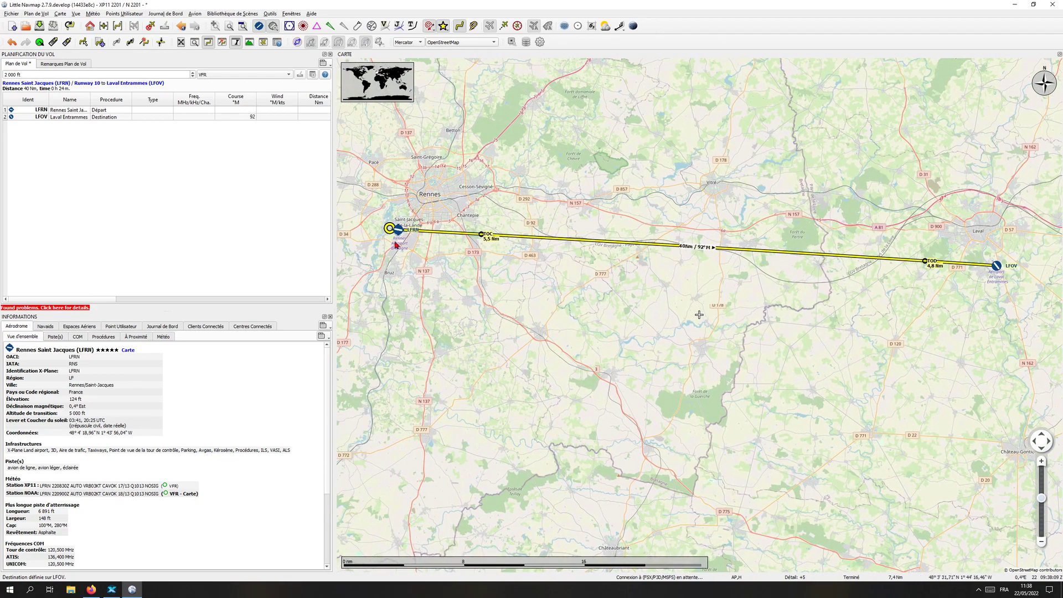
{"action": "left_click", "coordinate": [105, 113]}
{"action": "left_click", "coordinate": [104, 118]}
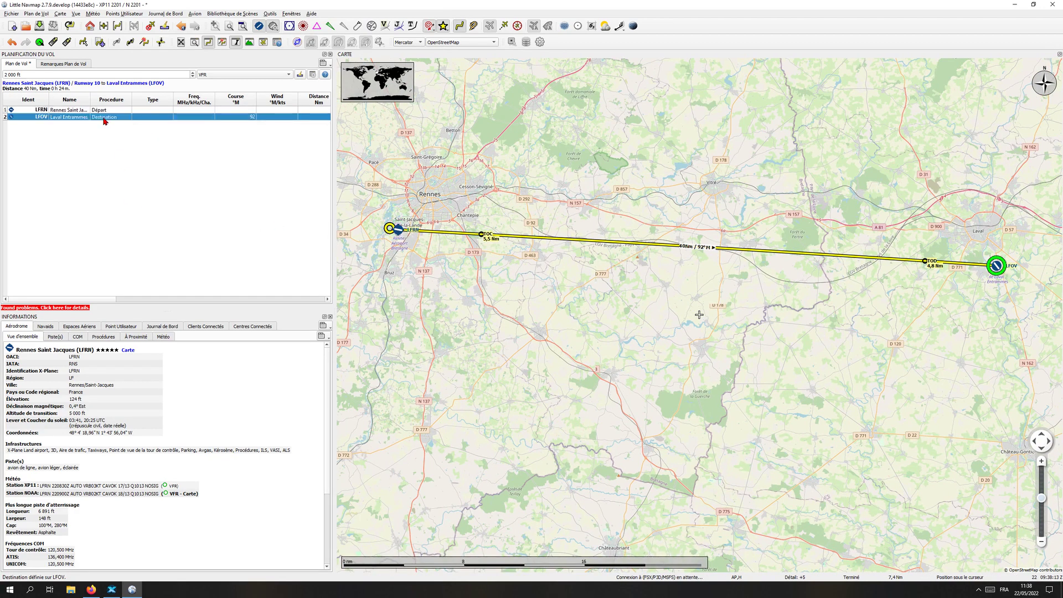
{"action": "left_click", "coordinate": [85, 110]}
{"action": "left_click", "coordinate": [86, 116]}
{"action": "left_click", "coordinate": [87, 111]}
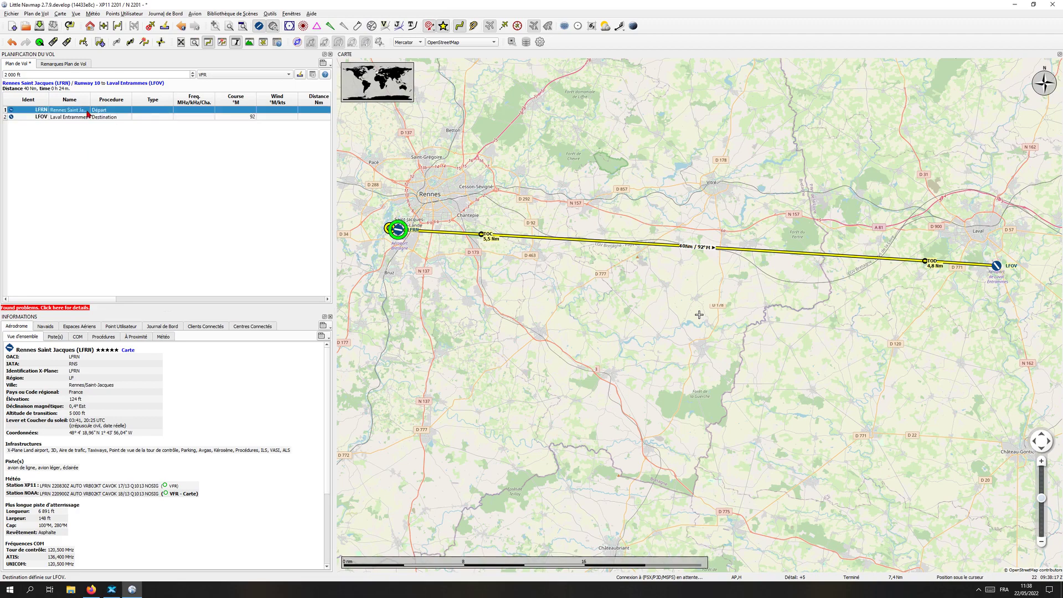
{"action": "left_click", "coordinate": [91, 116]}
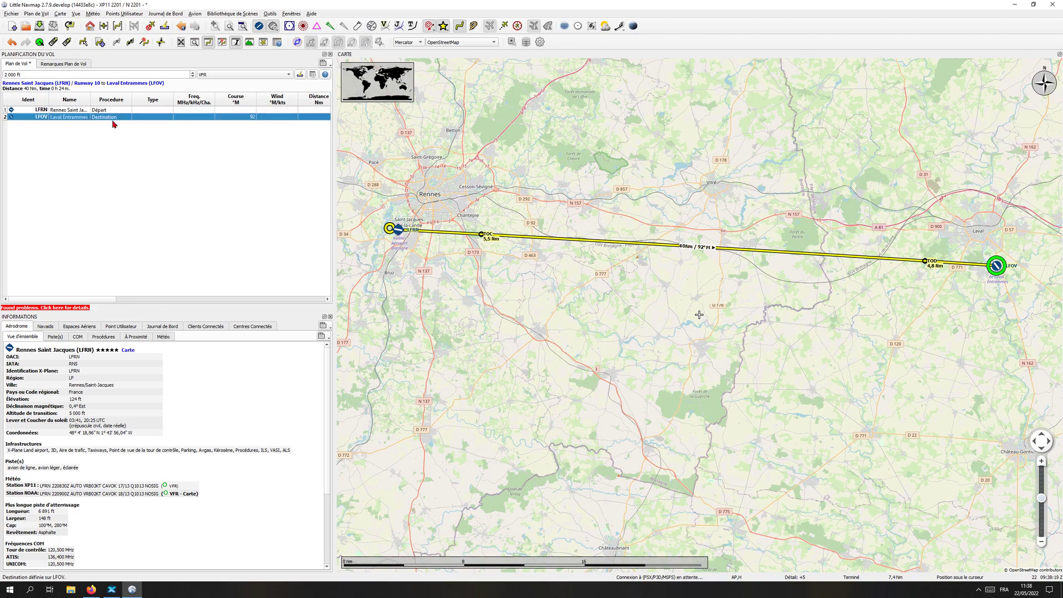
- Widen the flight planning panel to about two thirds of the window to expose more leg columns
{"action": "left_click_drag", "start_coordinate": [333, 138], "coordinate": [709, 139]}
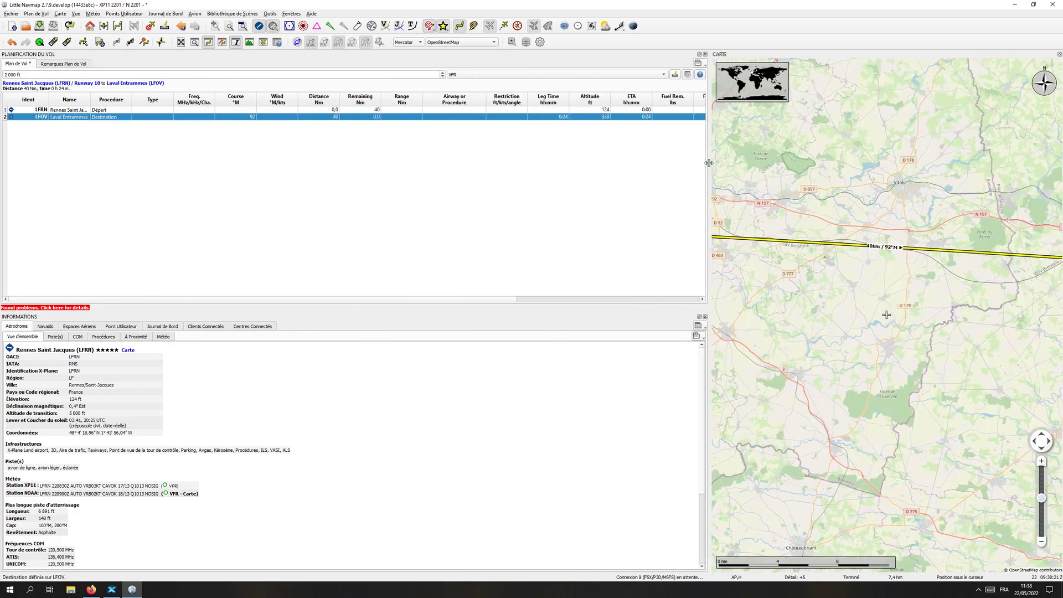
{"action": "left_click_drag", "start_coordinate": [519, 299], "coordinate": [269, 269]}
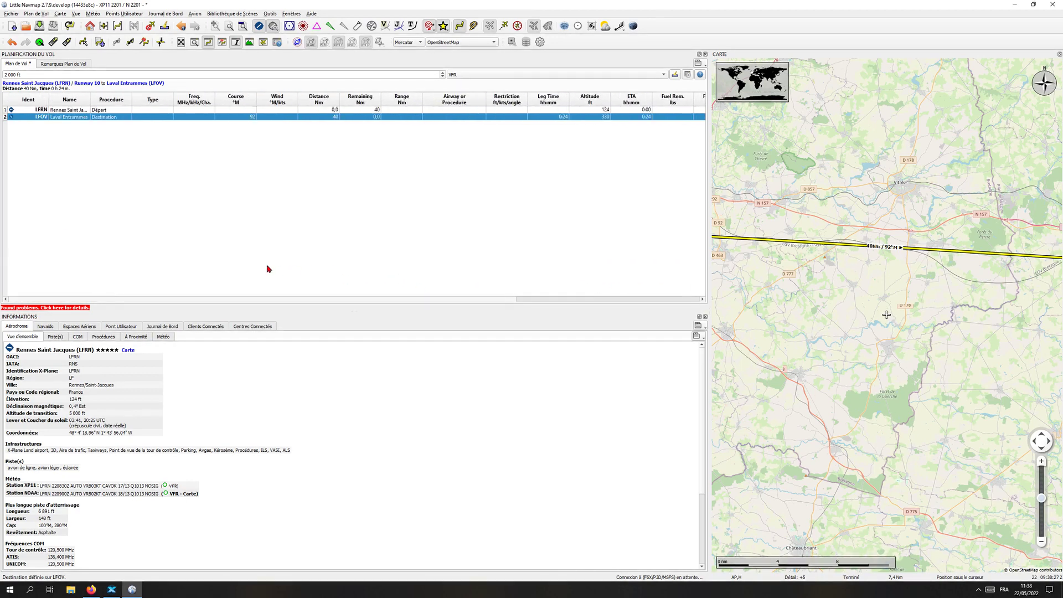
- Review the columns available for the flight plan table and narrow the flight planning panel to about a quarter of the window
{"action": "left_click", "coordinate": [687, 74]}
{"action": "scroll", "coordinate": [591, 321], "scroll_direction": "down", "scroll_amount": 4}
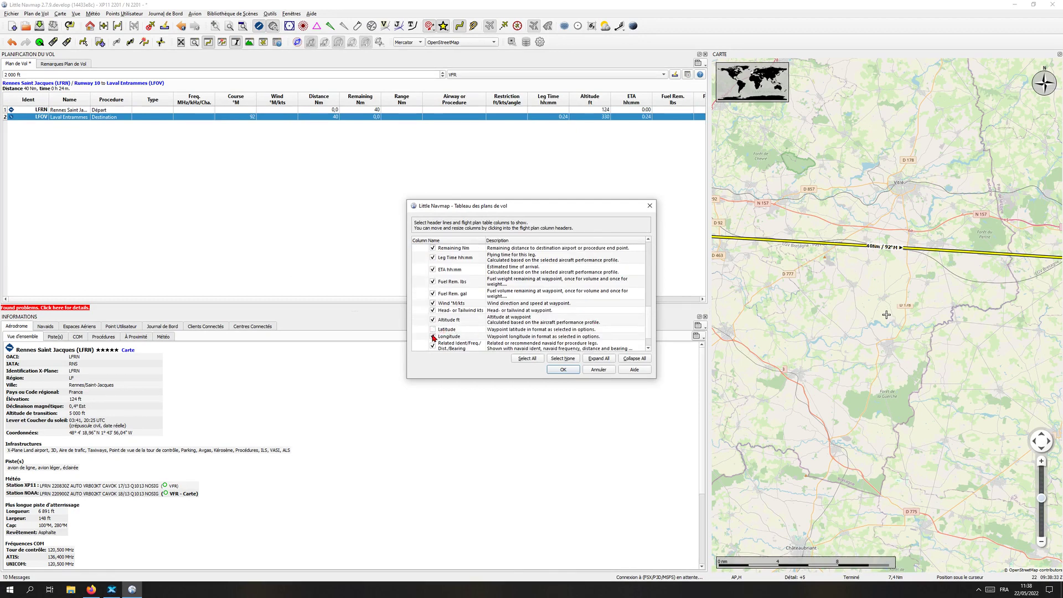
{"action": "left_click", "coordinate": [572, 370]}
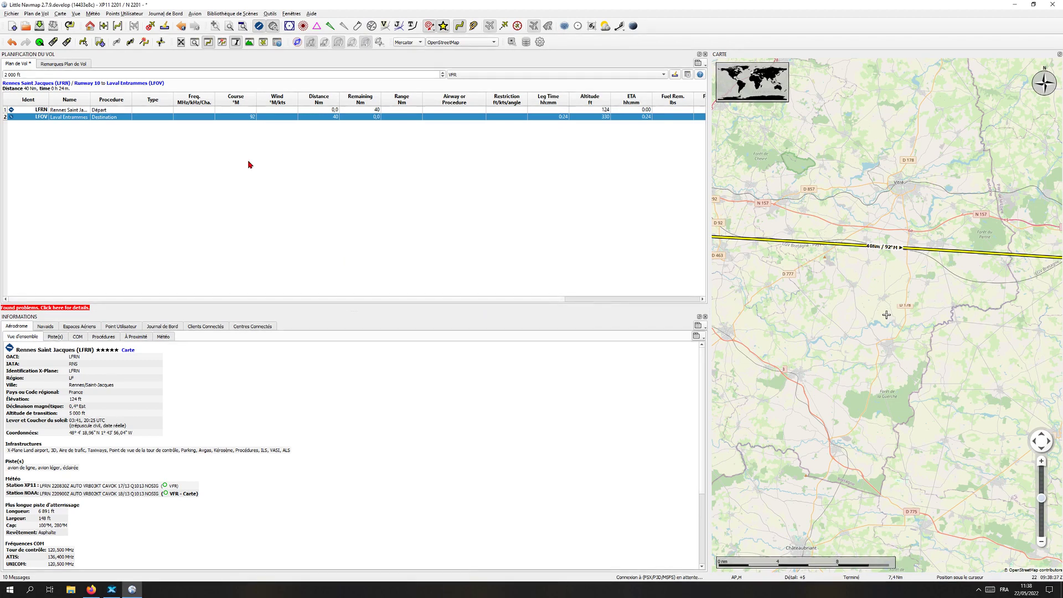
{"action": "left_click_drag", "start_coordinate": [194, 100], "coordinate": [124, 100]}
{"action": "left_click_drag", "start_coordinate": [710, 200], "coordinate": [299, 206]}
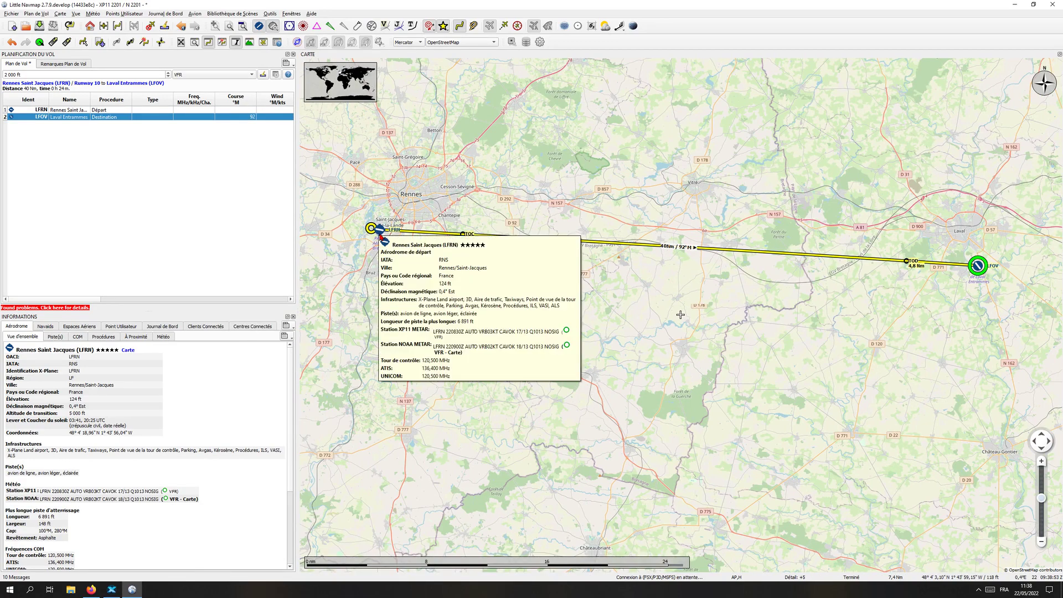
- Examine the departure end of the route around LFRN on the map, including the runway start point, flight plan line and its label
{"action": "scroll", "coordinate": [380, 237], "scroll_direction": "up", "scroll_amount": 2}
{"action": "scroll", "coordinate": [380, 237], "scroll_direction": "up", "scroll_amount": 1}
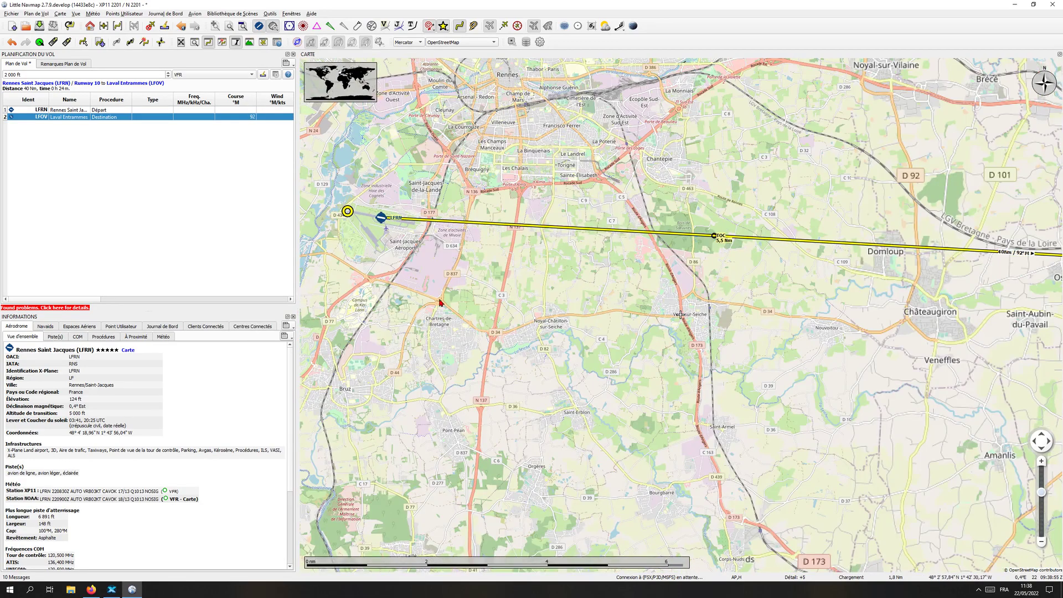
{"action": "scroll", "coordinate": [479, 288], "scroll_direction": "down", "scroll_amount": 1}
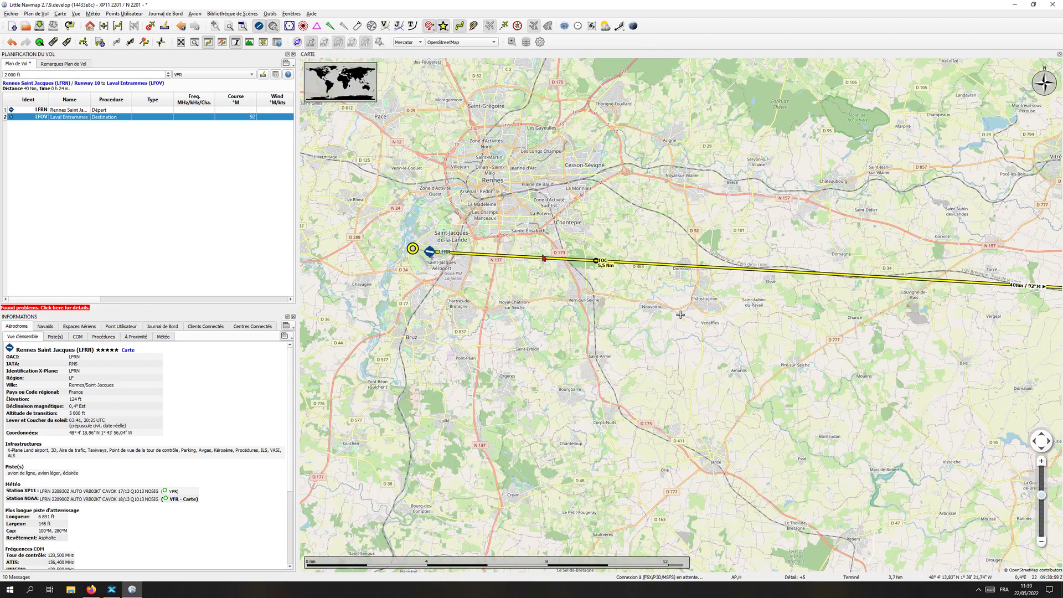
{"action": "left_click_drag", "start_coordinate": [467, 273], "coordinate": [511, 319]}
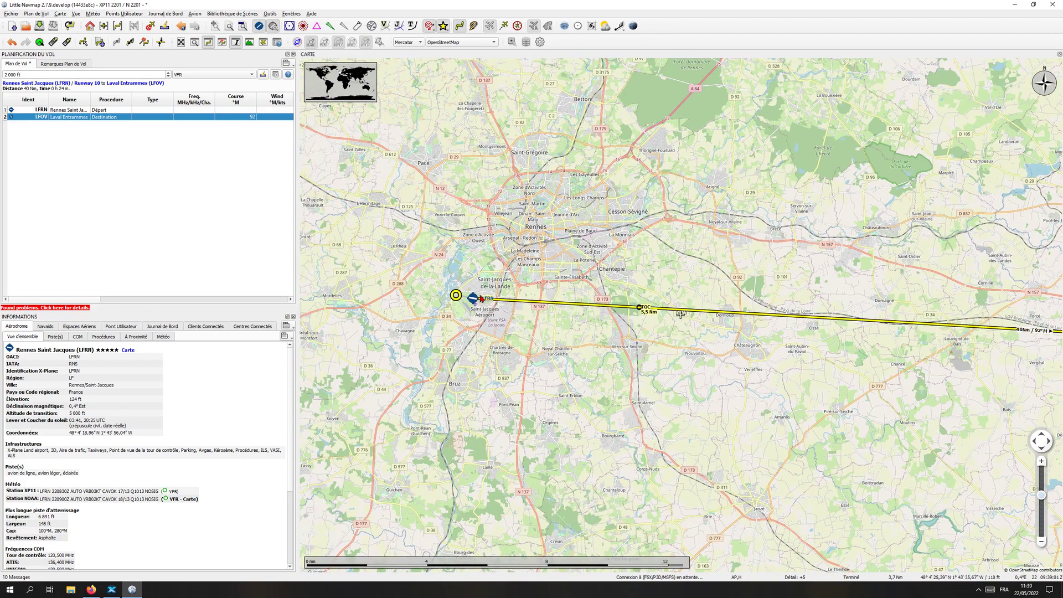
{"action": "scroll", "coordinate": [480, 299], "scroll_direction": "up", "scroll_amount": 1}
{"action": "scroll", "coordinate": [438, 319], "scroll_direction": "up", "scroll_amount": 2}
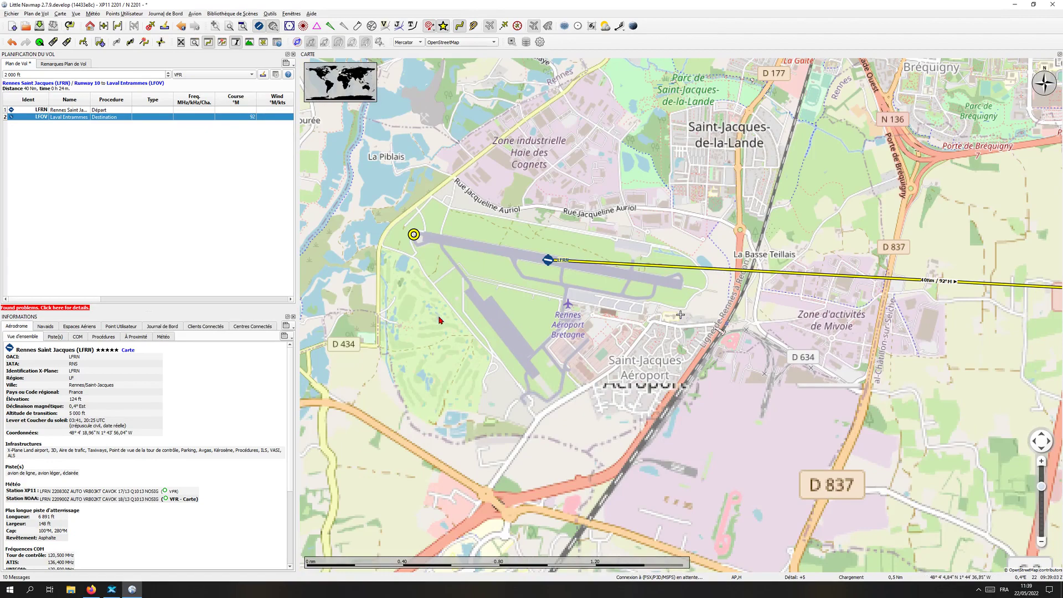
{"action": "left_click_drag", "start_coordinate": [439, 320], "coordinate": [484, 323]}
{"action": "scroll", "coordinate": [490, 321], "scroll_direction": "up", "scroll_amount": 1}
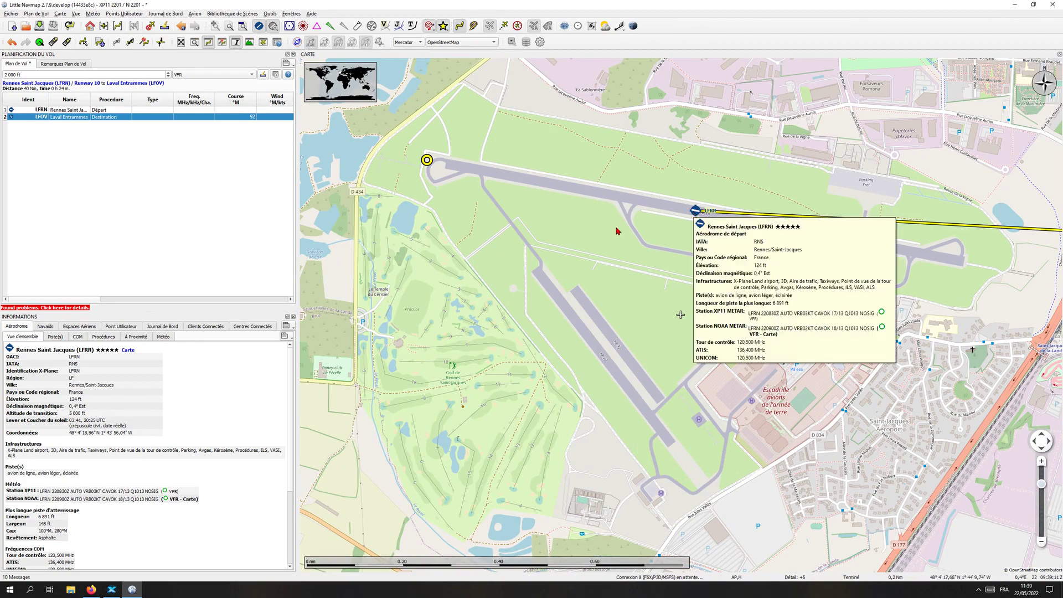
{"action": "scroll", "coordinate": [618, 313], "scroll_direction": "down", "scroll_amount": 2}
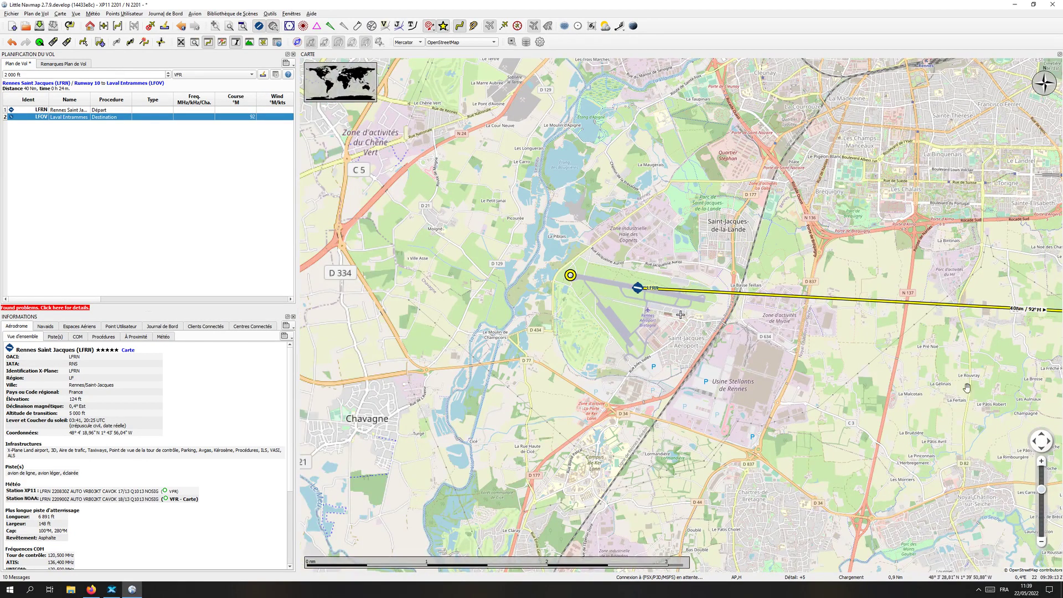
{"action": "left_click_drag", "start_coordinate": [971, 394], "coordinate": [900, 371]}
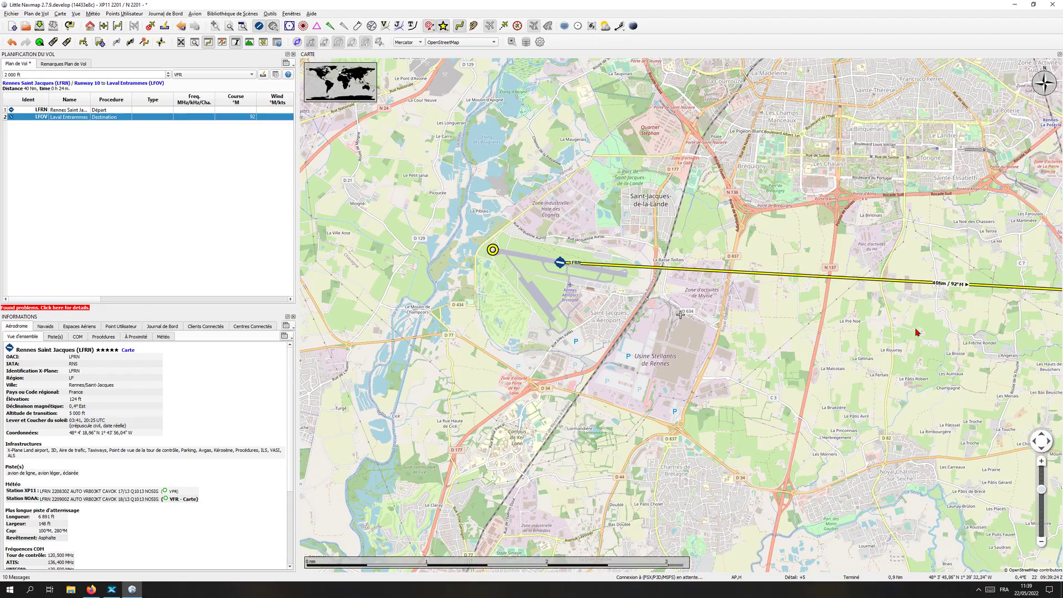
{"action": "left_click_drag", "start_coordinate": [930, 324], "coordinate": [812, 330]}
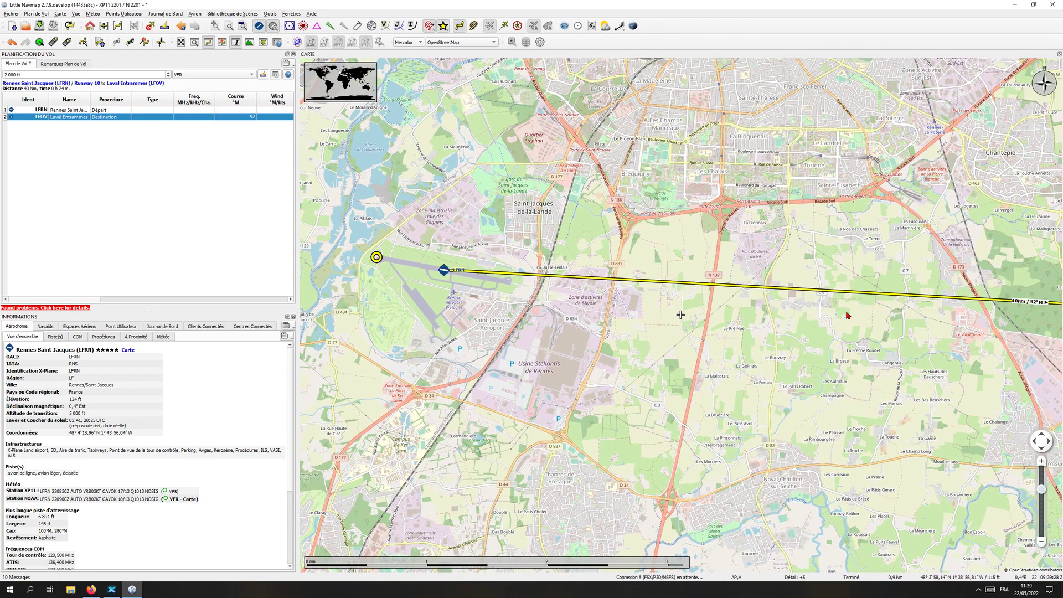
{"action": "scroll", "coordinate": [586, 289], "scroll_direction": "up", "scroll_amount": 3}
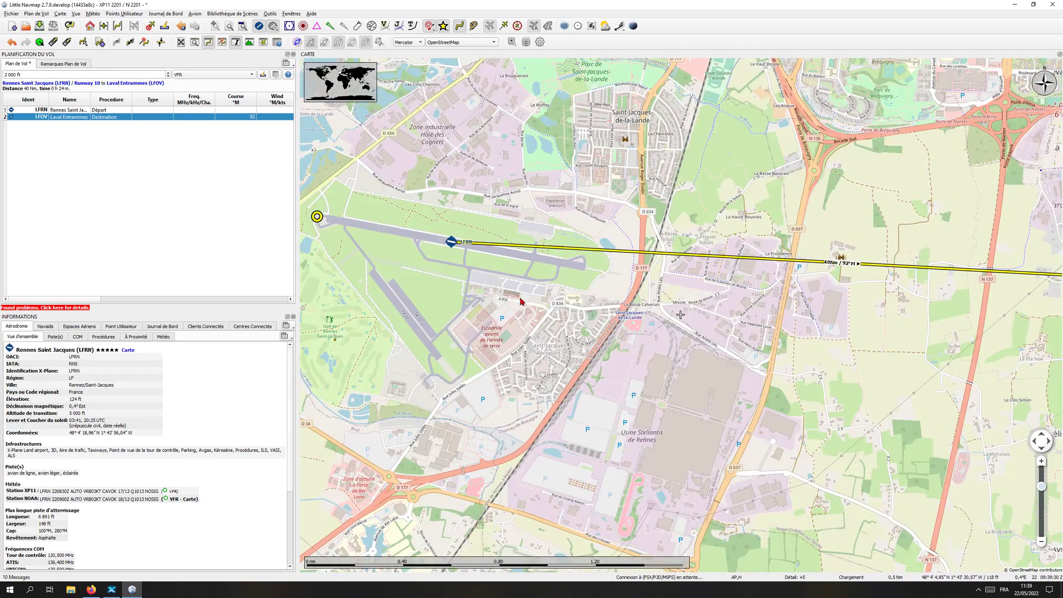
{"action": "left_click_drag", "start_coordinate": [520, 302], "coordinate": [620, 300]}
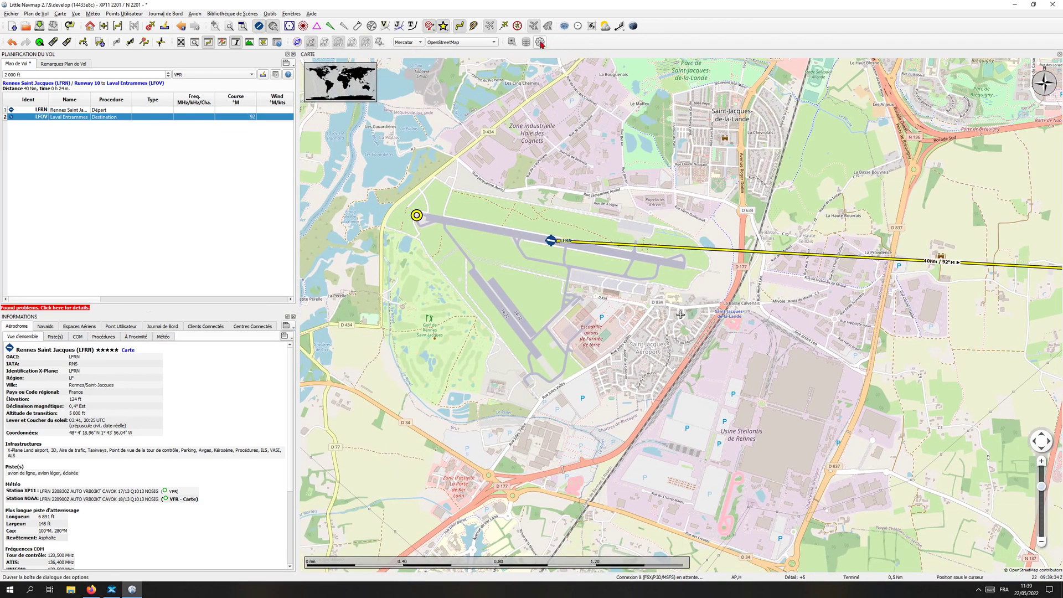
{"action": "left_click", "coordinate": [274, 15]}
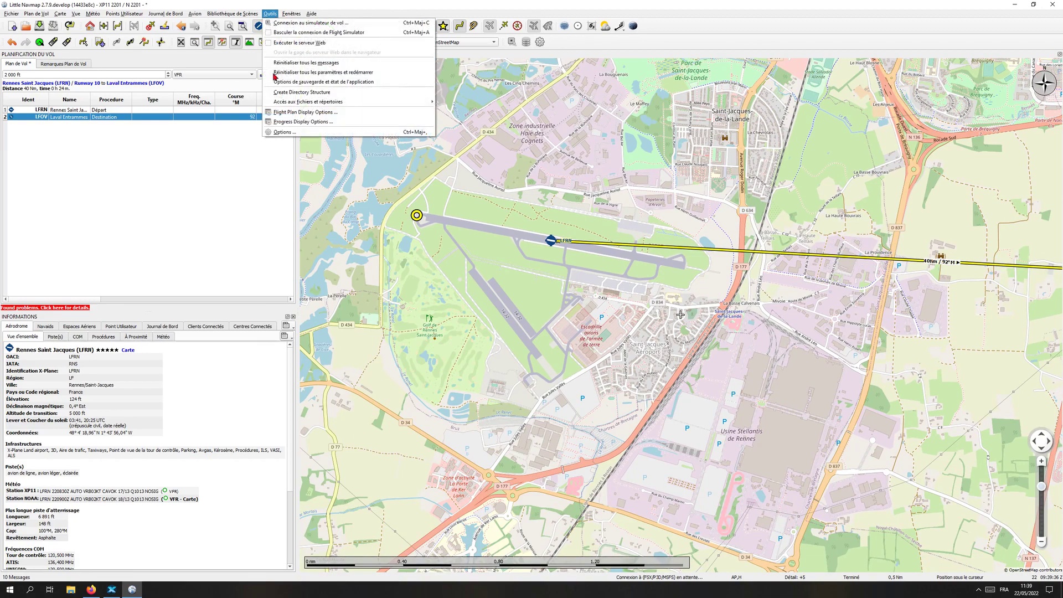
{"action": "left_click", "coordinate": [268, 130]}
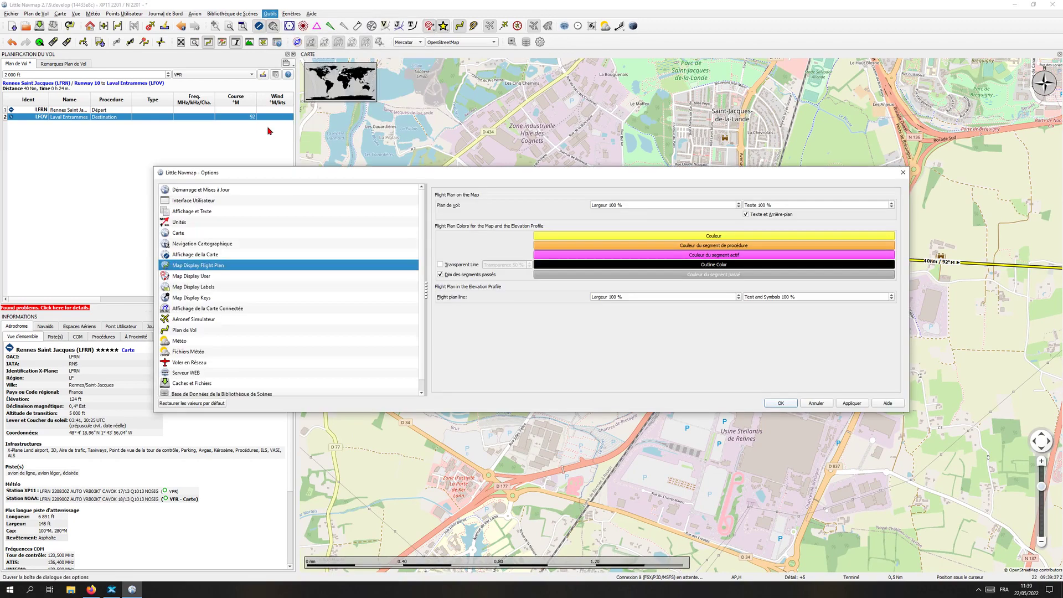
{"action": "left_click", "coordinate": [903, 172]}
- Set the flight plan's line width and text size on the map to 140 % each and apply the changes
{"action": "left_click", "coordinate": [539, 41]}
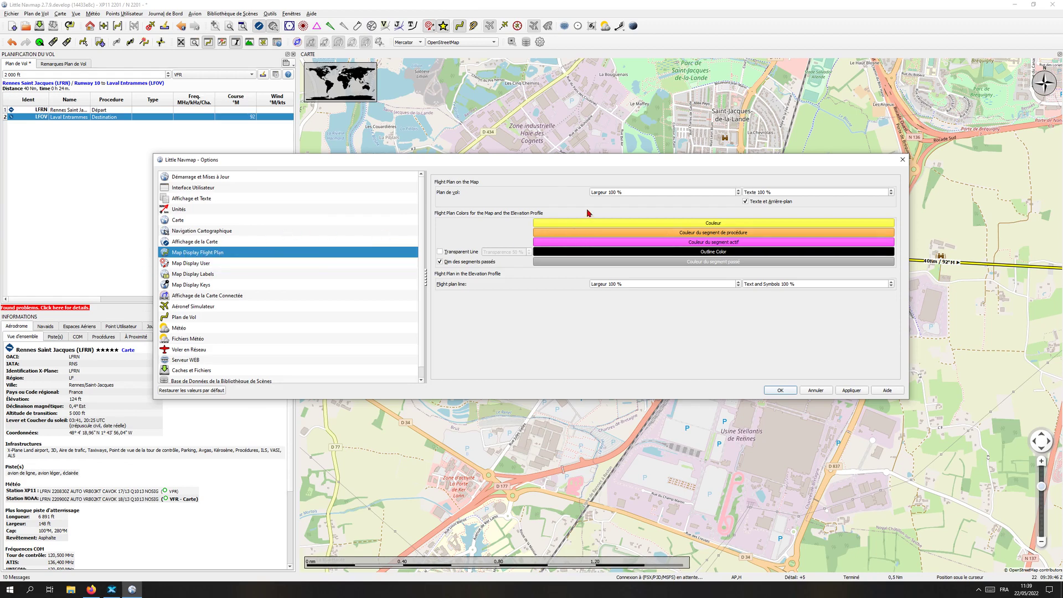
{"action": "left_click_drag", "start_coordinate": [594, 162], "coordinate": [614, 310]}
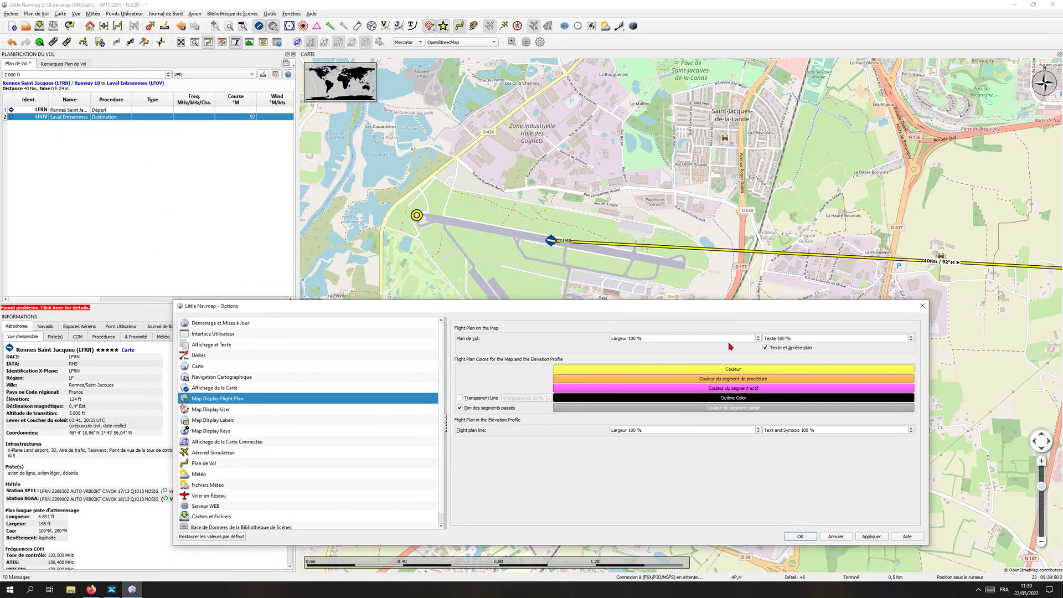
{"action": "left_click", "coordinate": [759, 337]}
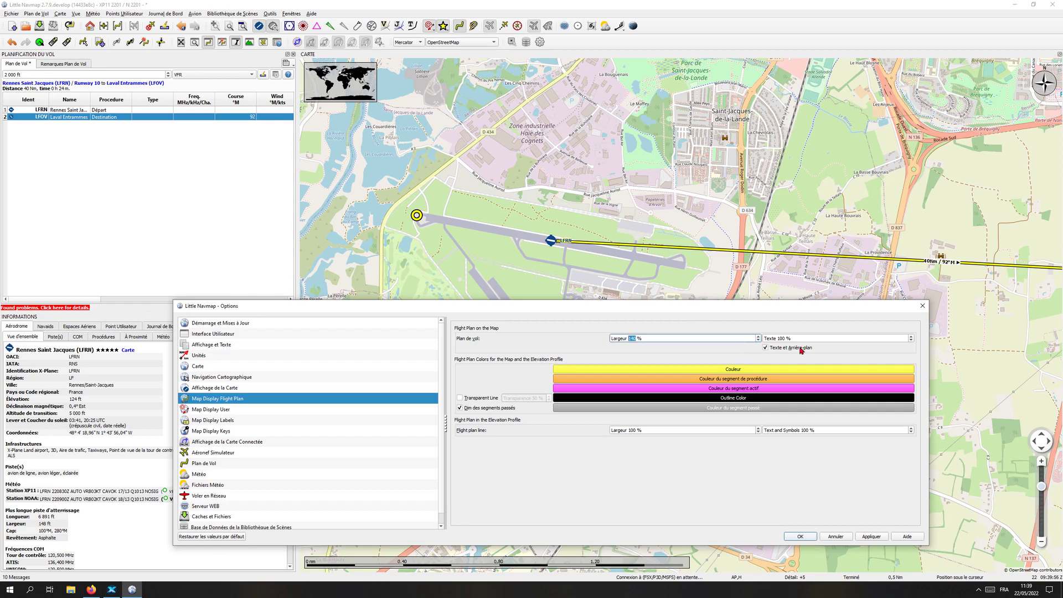
{"action": "left_click", "coordinate": [910, 336]}
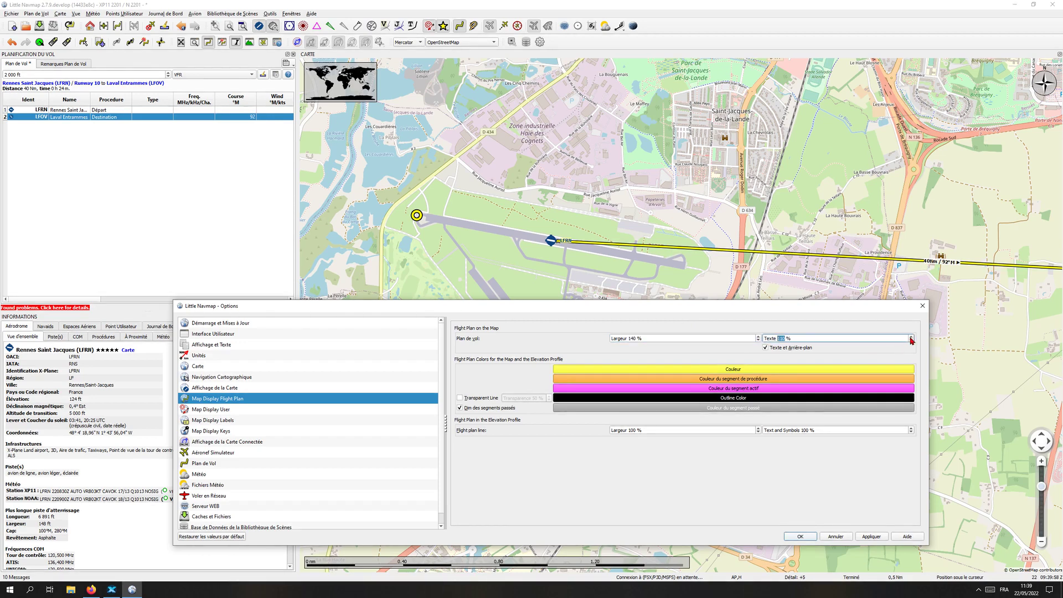
{"action": "left_click", "coordinate": [882, 538]}
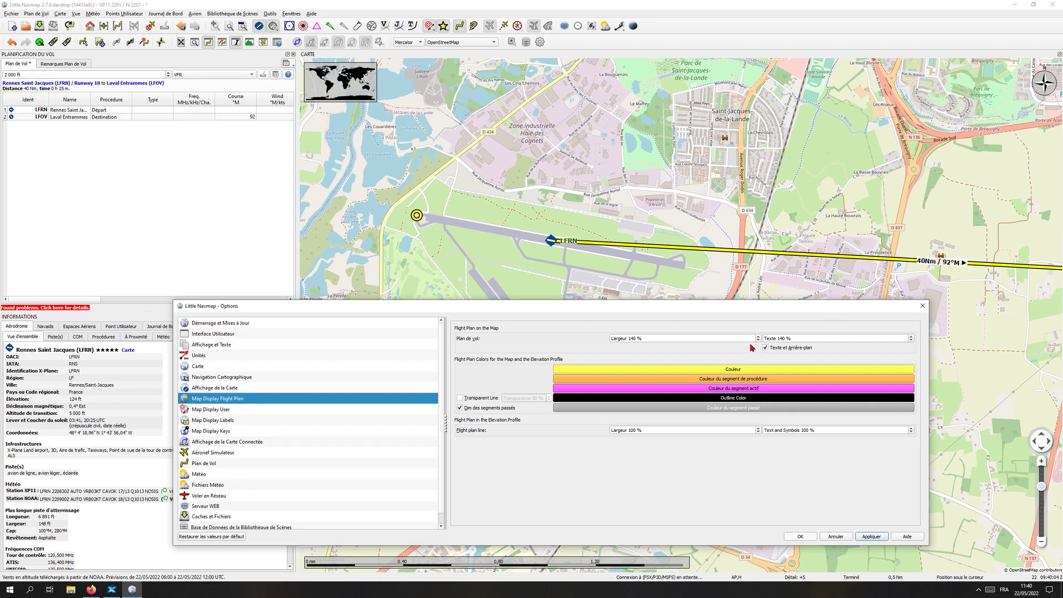
- Darken the flight plan line colour to #afaf00 and apply it to the map
{"action": "left_click", "coordinate": [692, 371]}
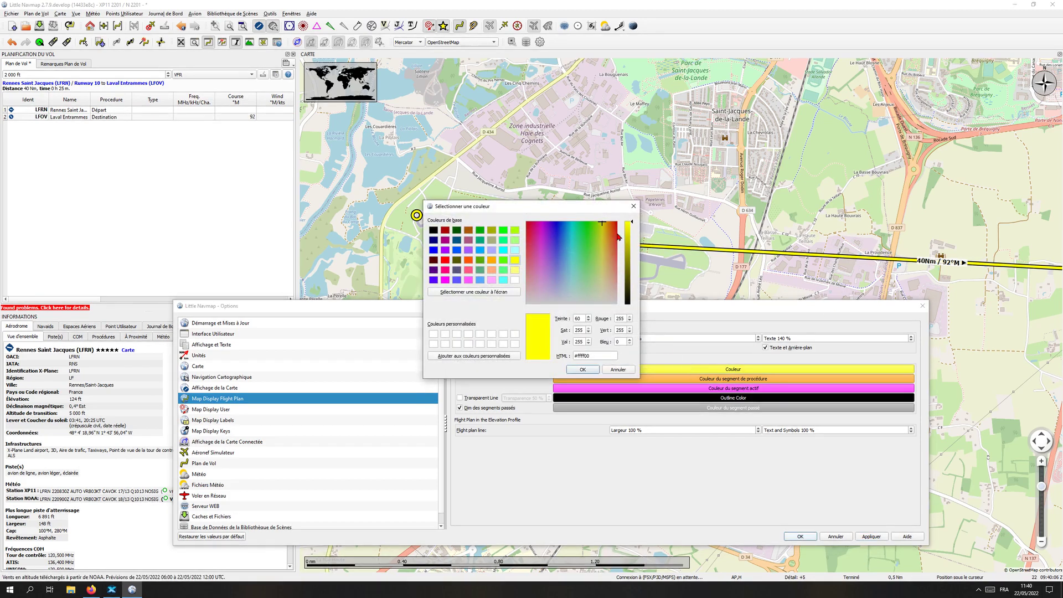
{"action": "left_click", "coordinate": [629, 251]}
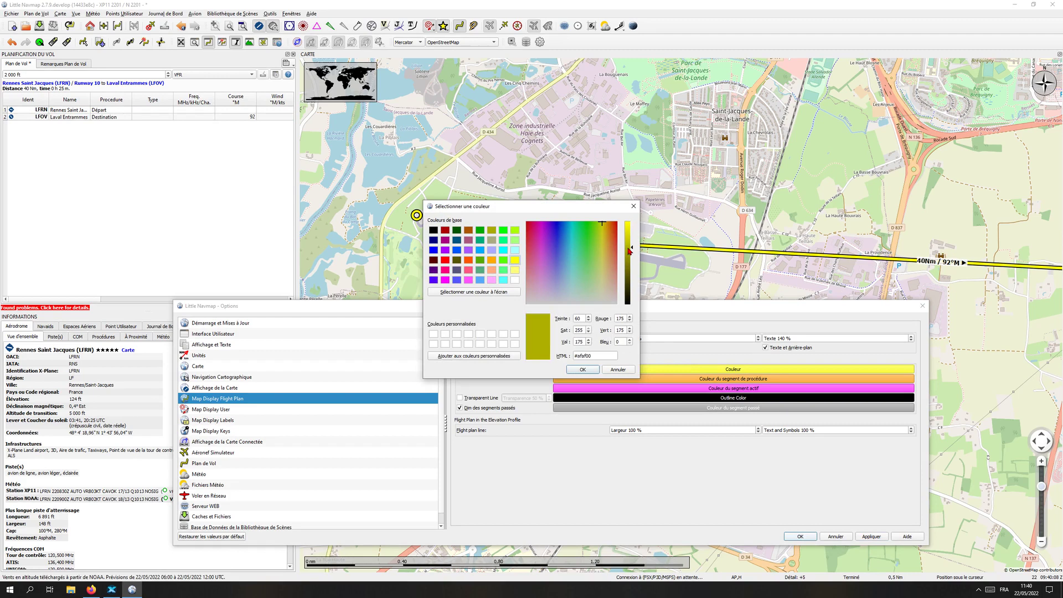
{"action": "left_click", "coordinate": [587, 370]}
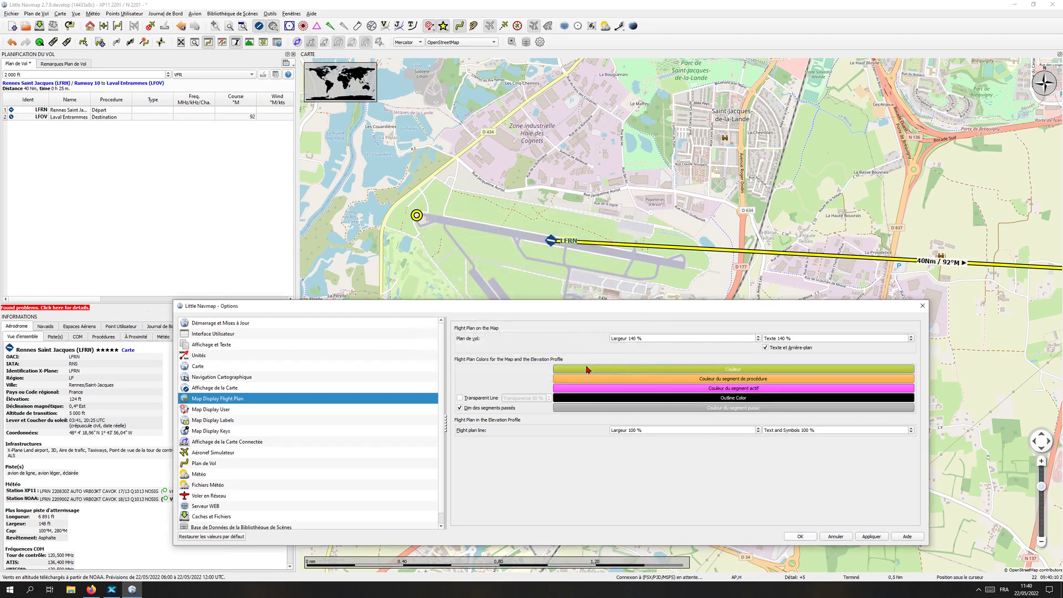
{"action": "left_click", "coordinate": [871, 536]}
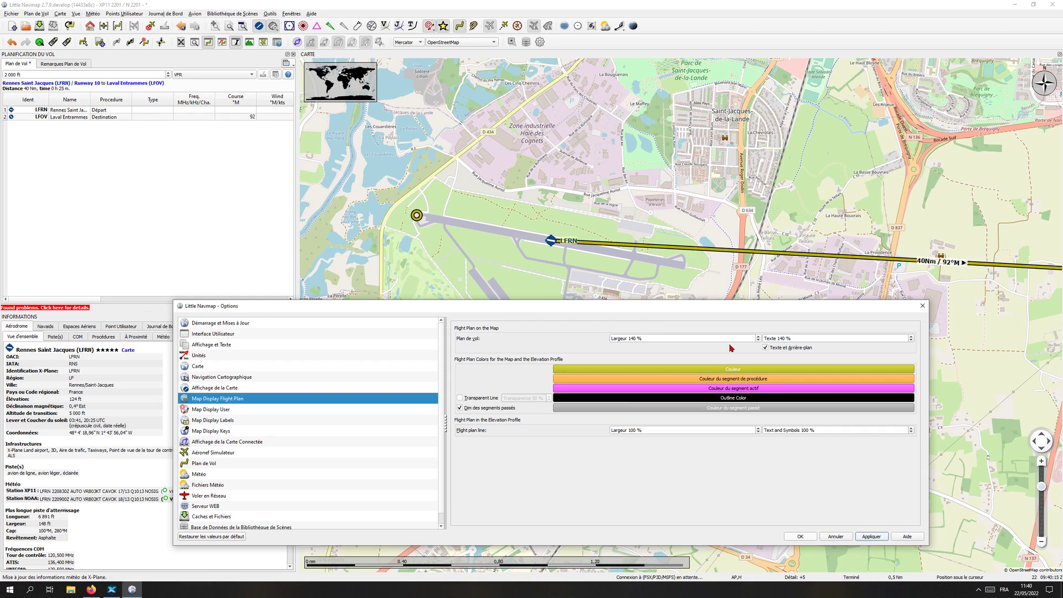
- Restore the flight plan line colour to bright yellow #ffff00, apply it and close the options
{"action": "left_click", "coordinate": [802, 369]}
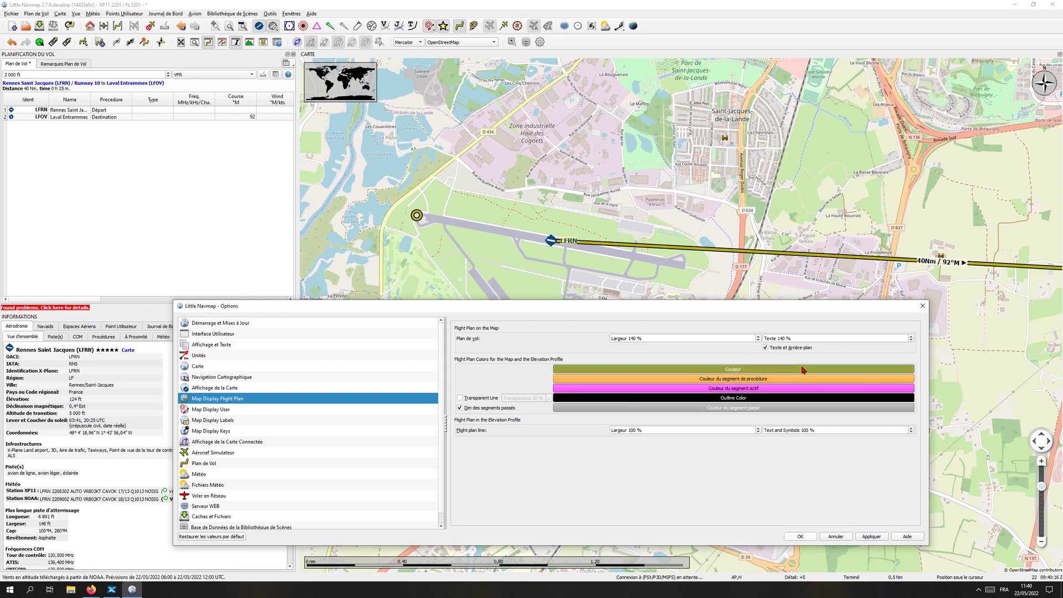
{"action": "left_click_drag", "start_coordinate": [633, 250], "coordinate": [633, 222]}
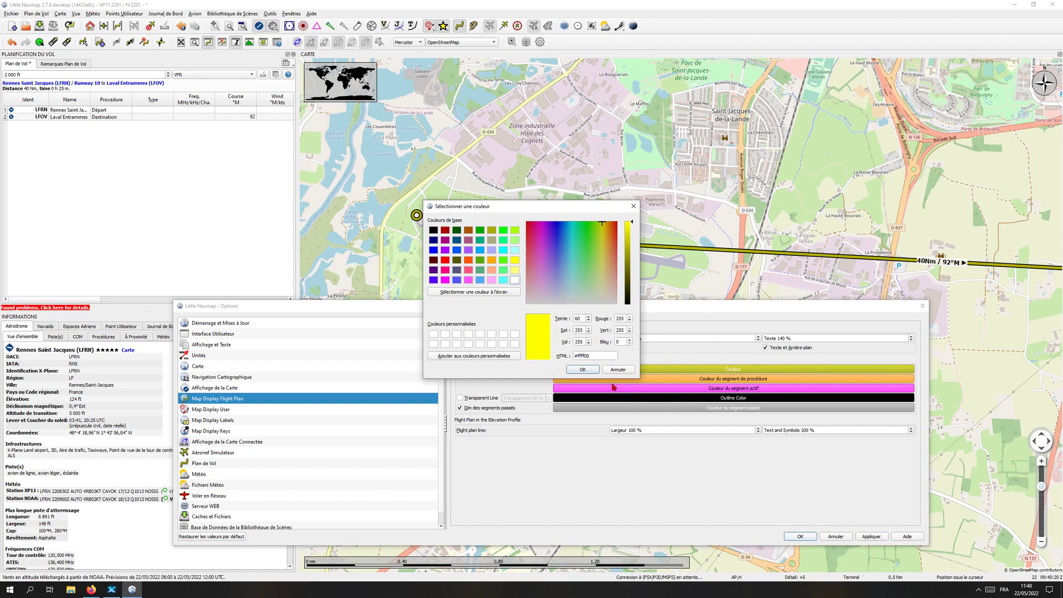
{"action": "left_click", "coordinate": [587, 369]}
{"action": "left_click", "coordinate": [867, 536]}
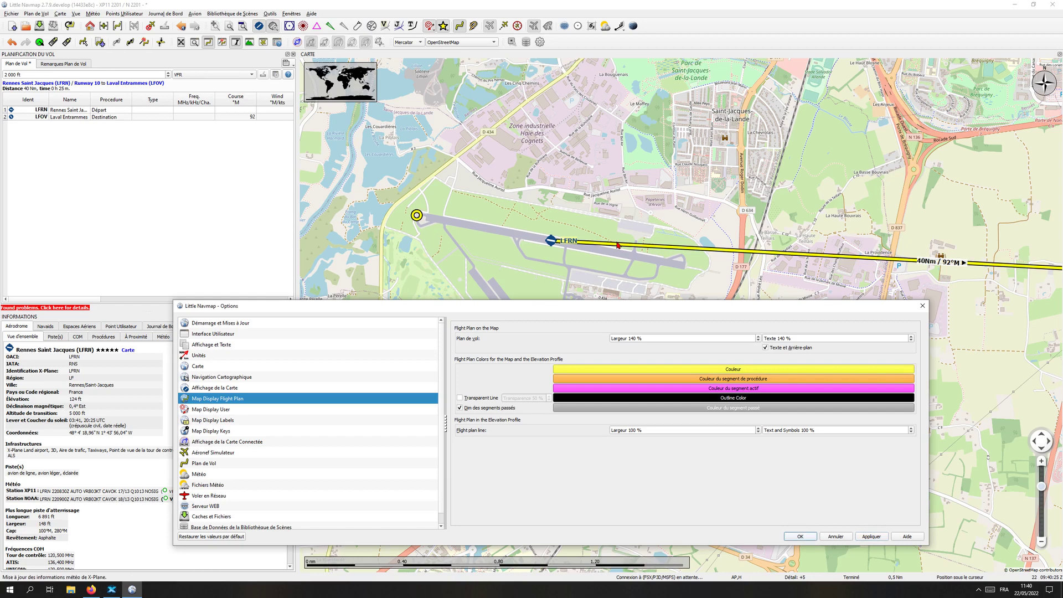
{"action": "key", "text": "Return"}
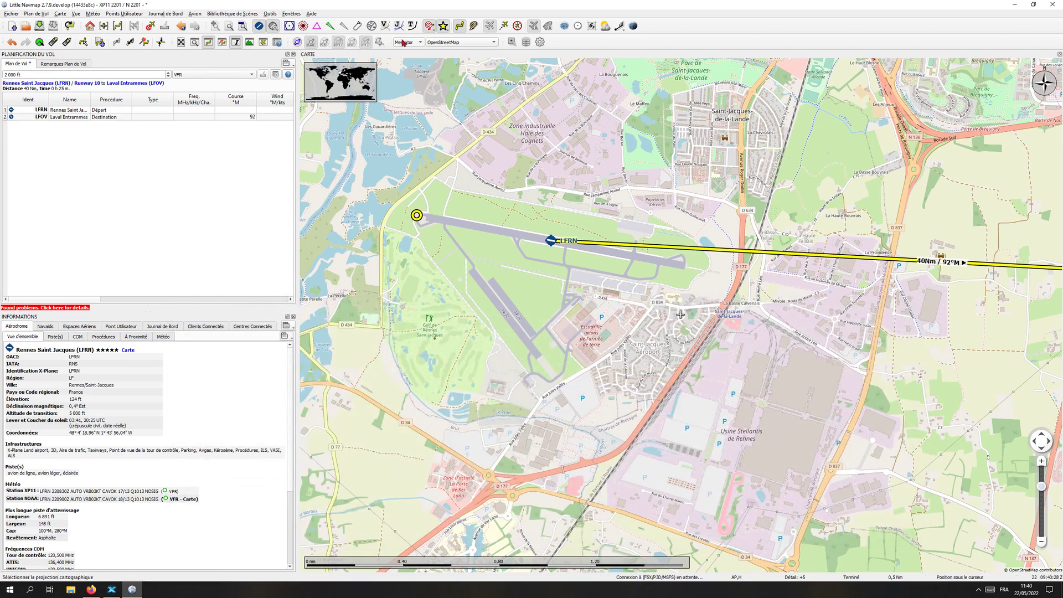
- Open the Map Display Labels options, collapse the airport details group and keep the route on the map in view
{"action": "left_click", "coordinate": [540, 41]}
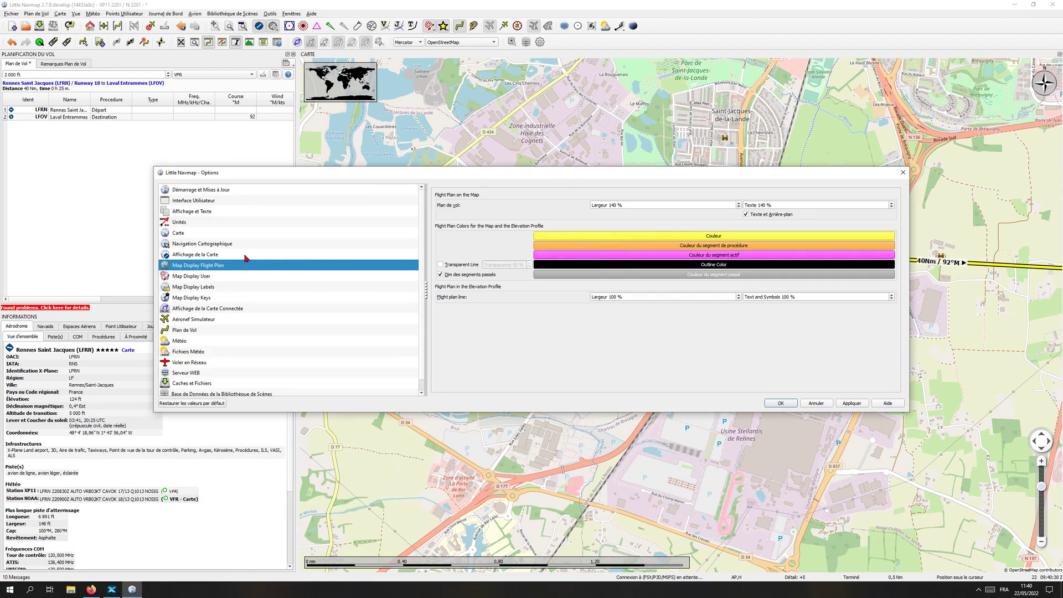
{"action": "left_click", "coordinate": [220, 277]}
{"action": "left_click", "coordinate": [231, 288]}
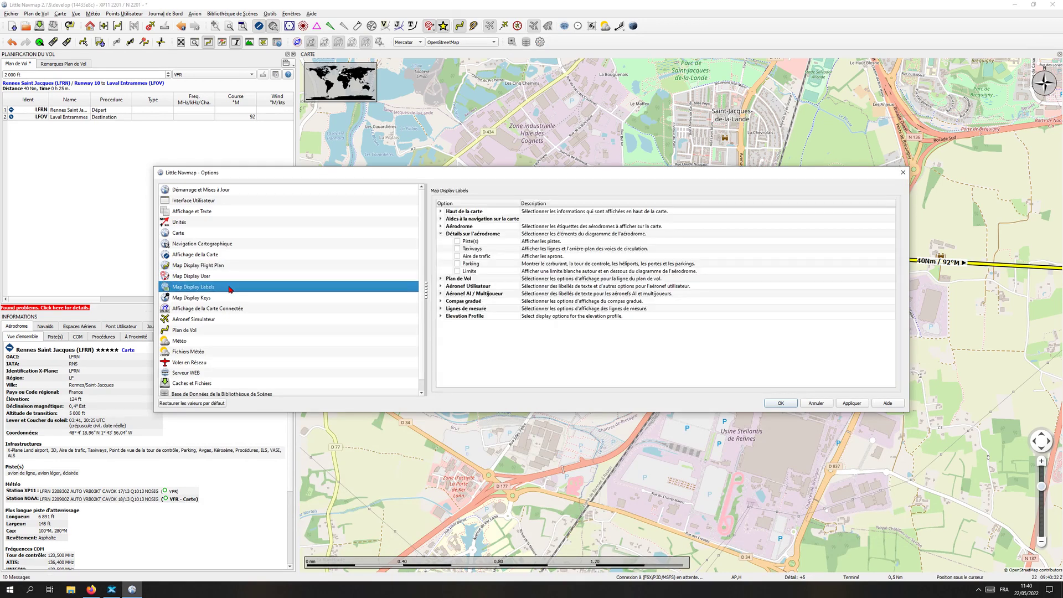
{"action": "left_click", "coordinate": [441, 233]}
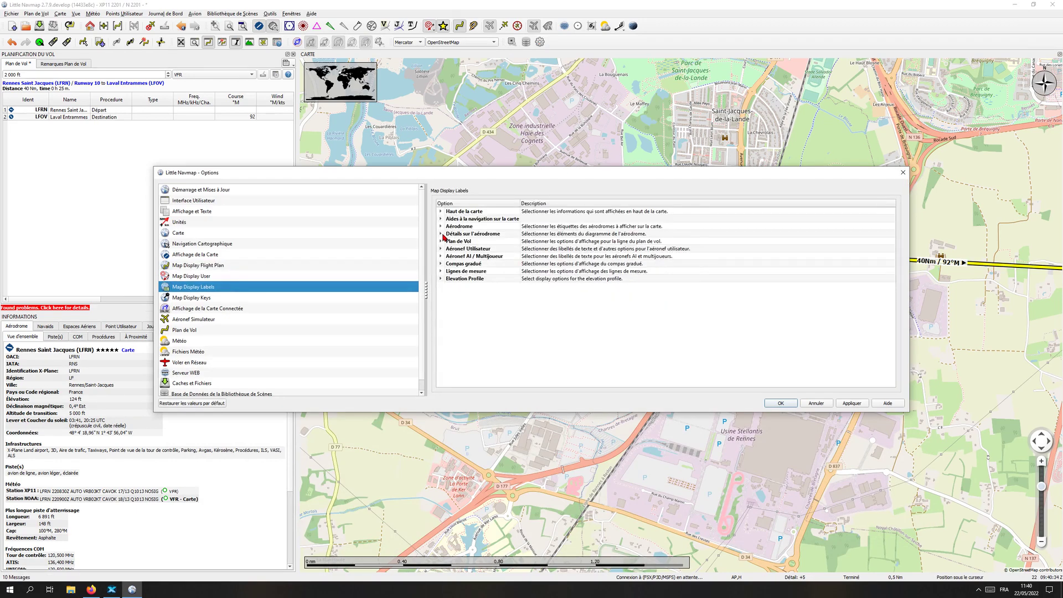
{"action": "left_click_drag", "start_coordinate": [519, 178], "coordinate": [564, 299]}
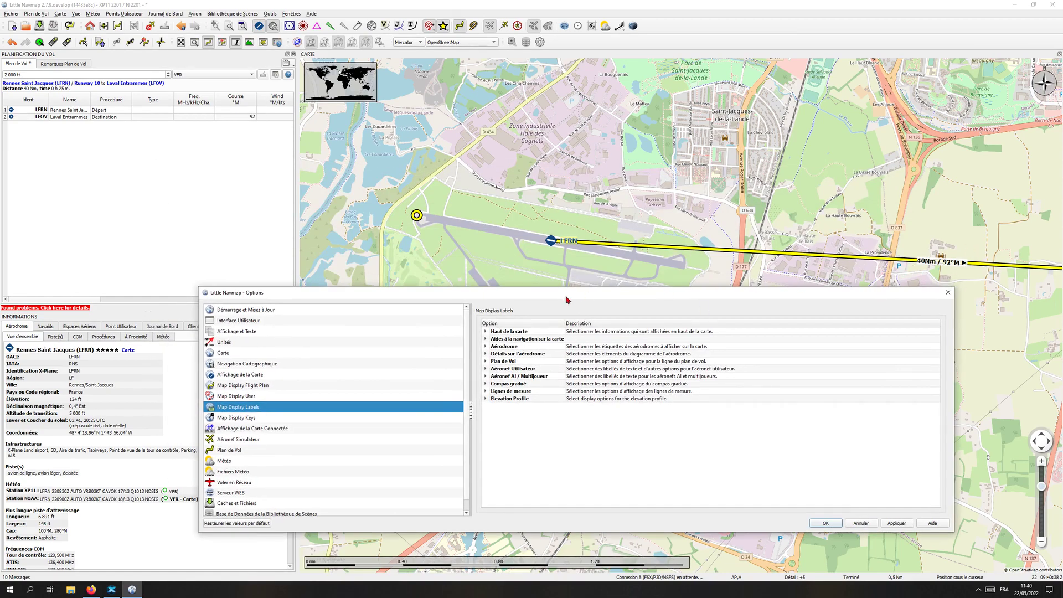
- Enable the true course (Vraie cap) label for the flight plan line and apply it
{"action": "left_click", "coordinate": [485, 361]}
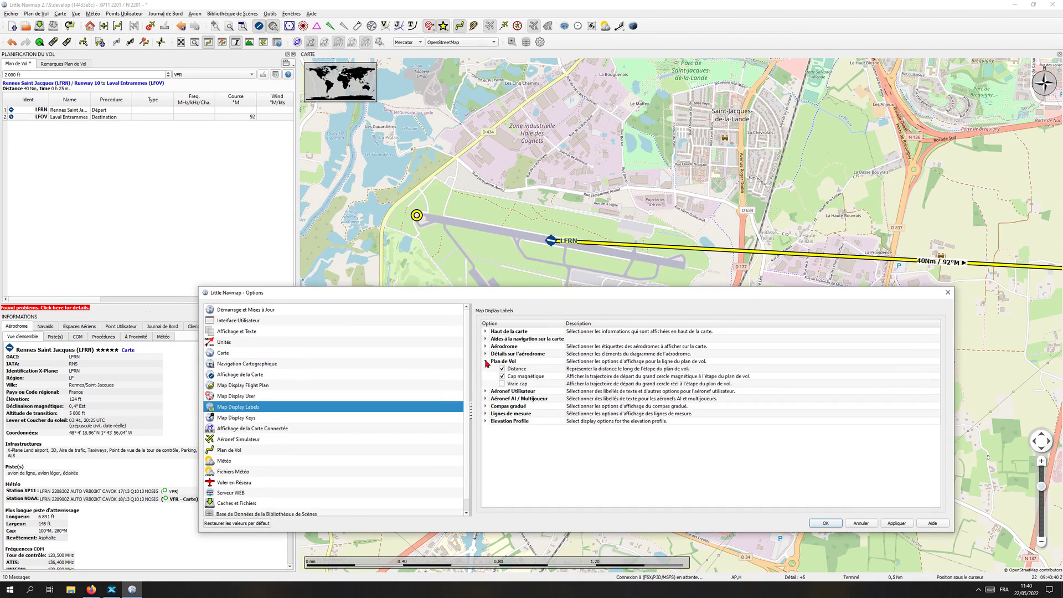
{"action": "left_click", "coordinate": [503, 384]}
{"action": "left_click", "coordinate": [896, 523]}
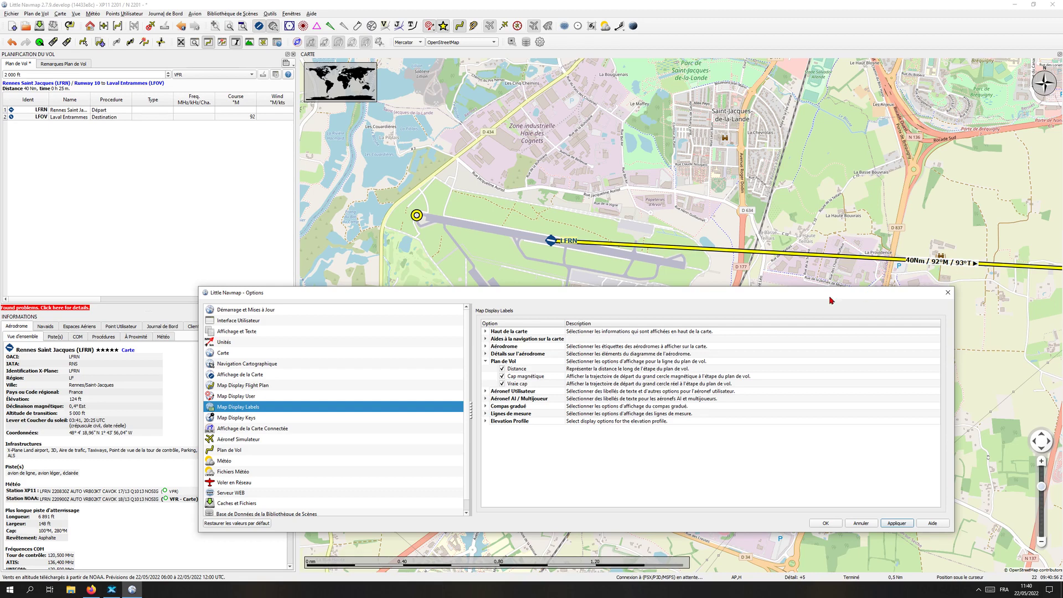
- Disable the true course label for the flight plan line, apply it and collapse the flight plan label group
{"action": "left_click", "coordinate": [503, 384]}
{"action": "left_click", "coordinate": [896, 523]}
{"action": "left_click", "coordinate": [486, 361]}
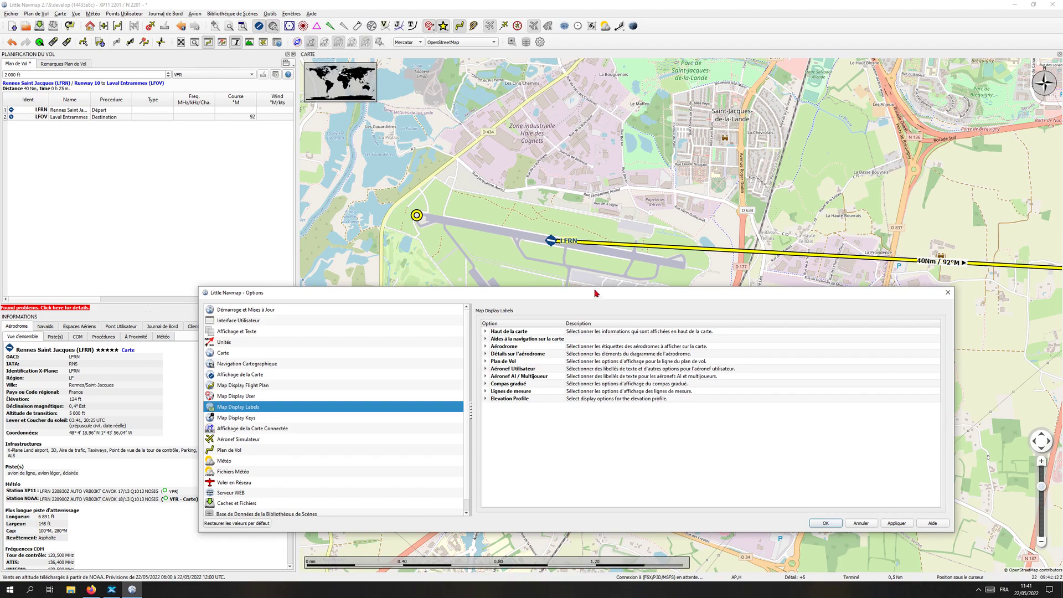
- Enable runways (Piste(s)), Taxiways and Parking in the airport details group, apply them and close the options
{"action": "left_click_drag", "start_coordinate": [595, 293], "coordinate": [611, 336]}
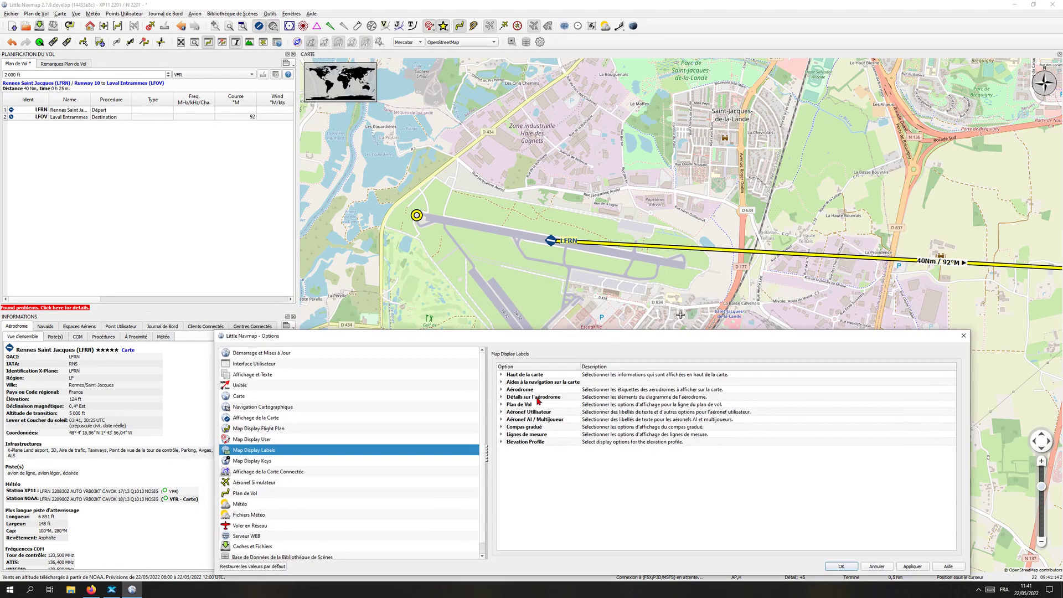
{"action": "left_click", "coordinate": [502, 396]}
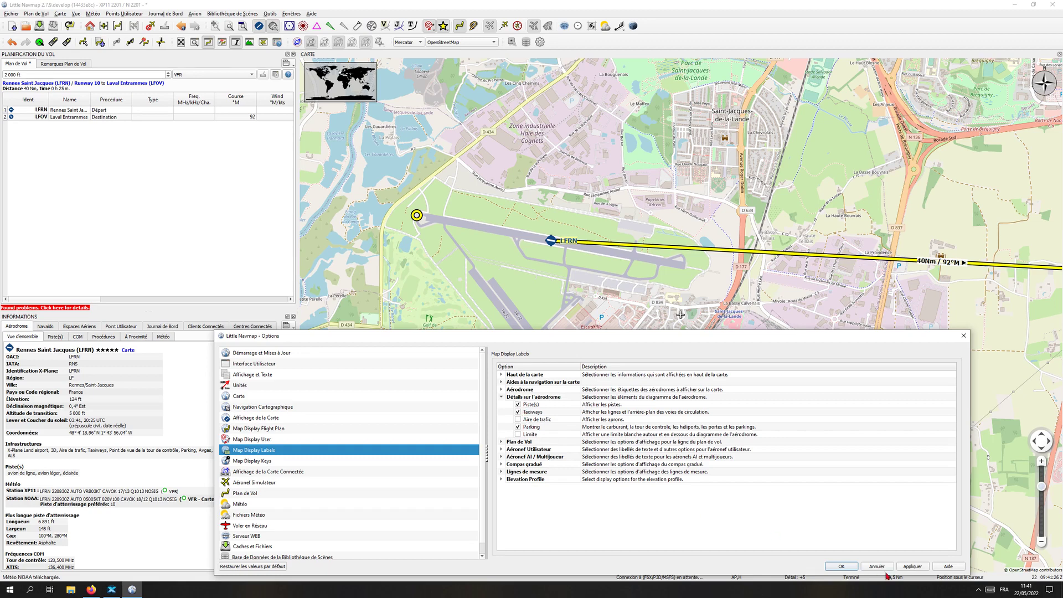
{"action": "left_click", "coordinate": [912, 566]}
{"action": "left_click_drag", "start_coordinate": [640, 342], "coordinate": [645, 385]}
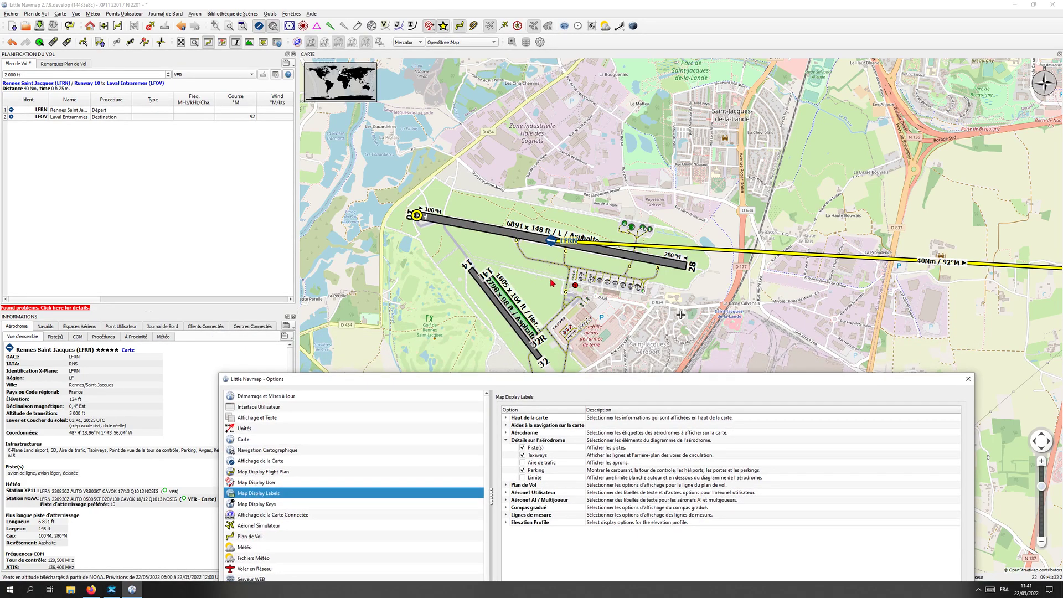
{"action": "left_click_drag", "start_coordinate": [867, 382], "coordinate": [793, 192]}
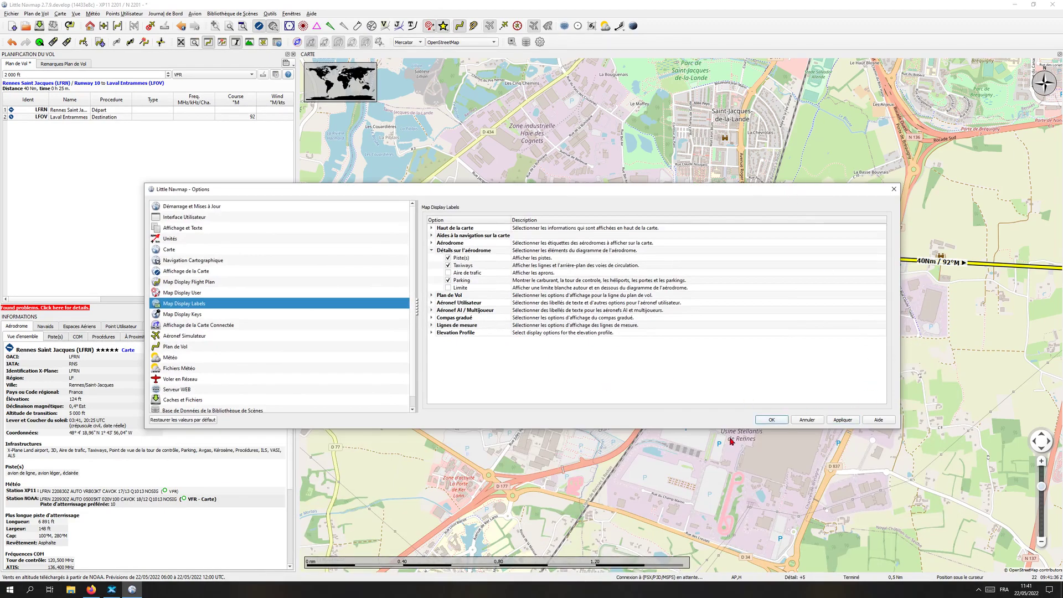
{"action": "left_click", "coordinate": [771, 419]}
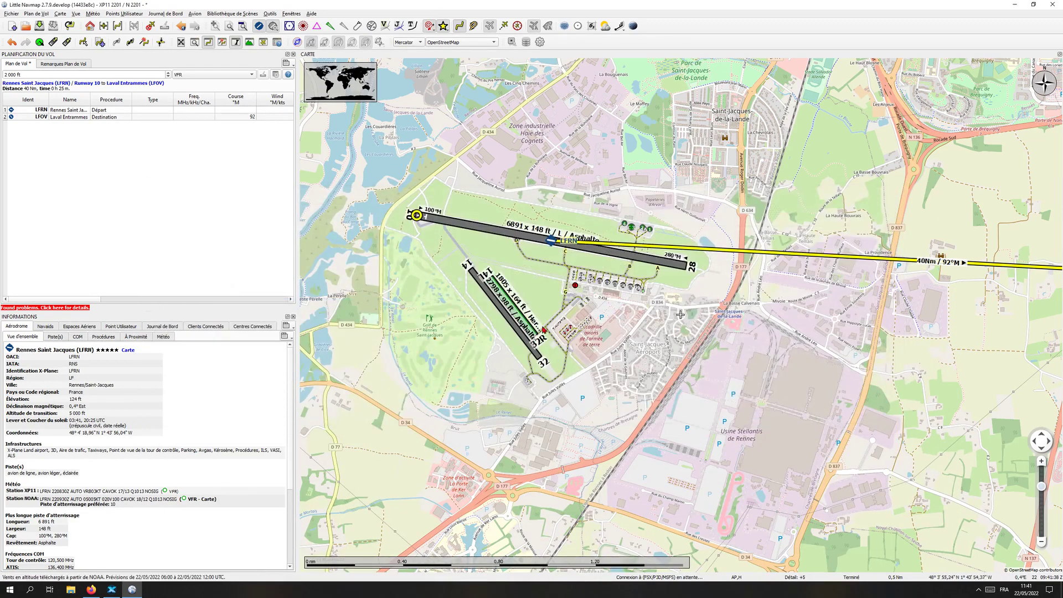
- Inspect the Rennes (LFRN) airport diagram on the map, from its runways to the parking stands
{"action": "scroll", "coordinate": [543, 328], "scroll_direction": "up", "scroll_amount": 2}
{"action": "left_click_drag", "start_coordinate": [543, 330], "coordinate": [655, 381]}
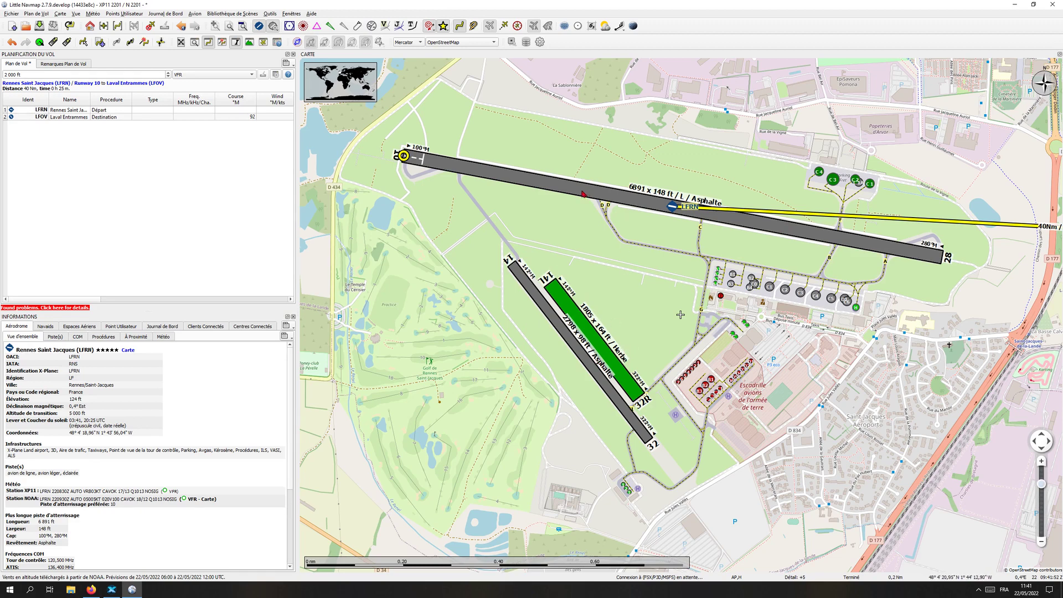
{"action": "left_click_drag", "start_coordinate": [591, 237], "coordinate": [556, 211]}
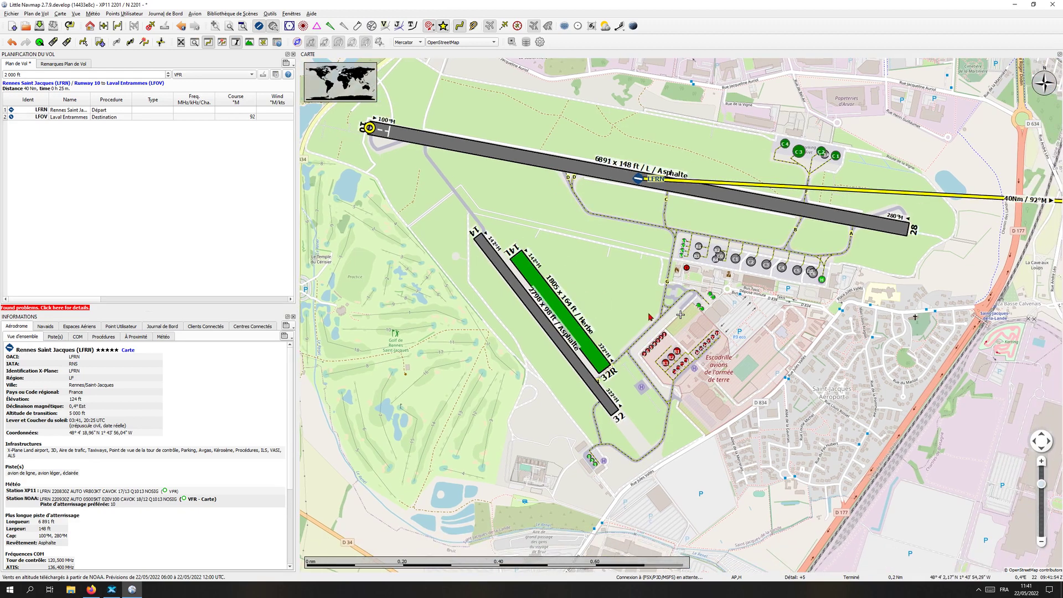
{"action": "scroll", "coordinate": [680, 314], "scroll_direction": "up", "scroll_amount": 2}
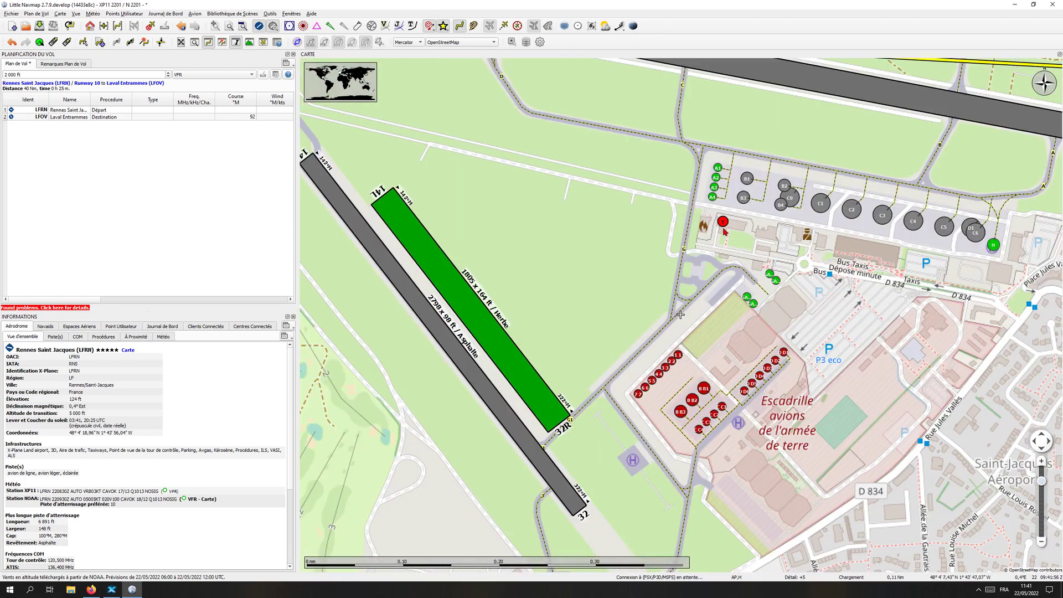
- Look up the option to use parking stand A4 at Rennes (LFRN) as the departure position
{"action": "mouse_move", "coordinate": [712, 200]}
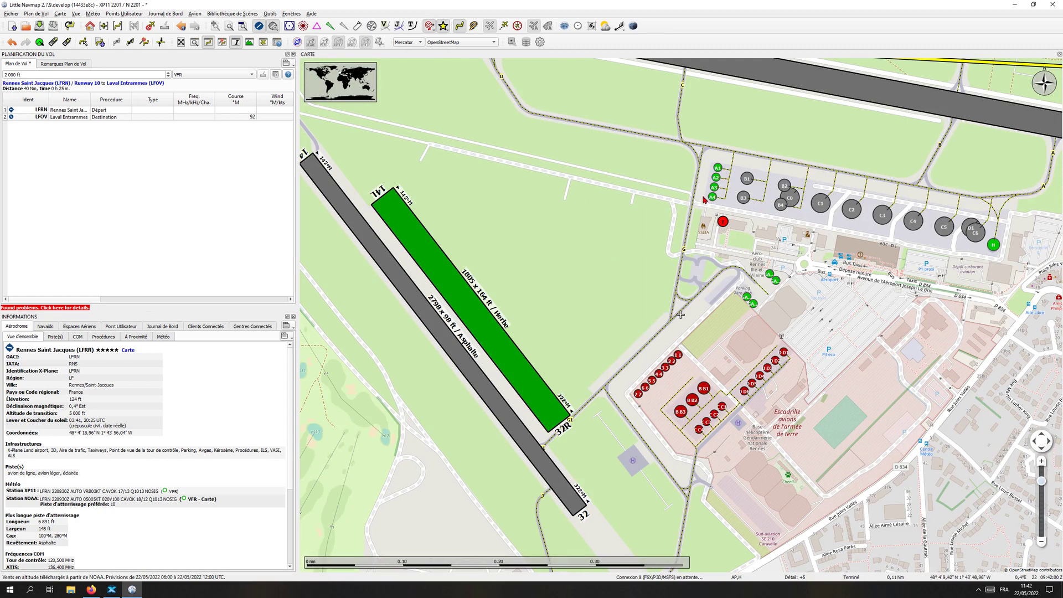
{"action": "right_click", "coordinate": [712, 200]}
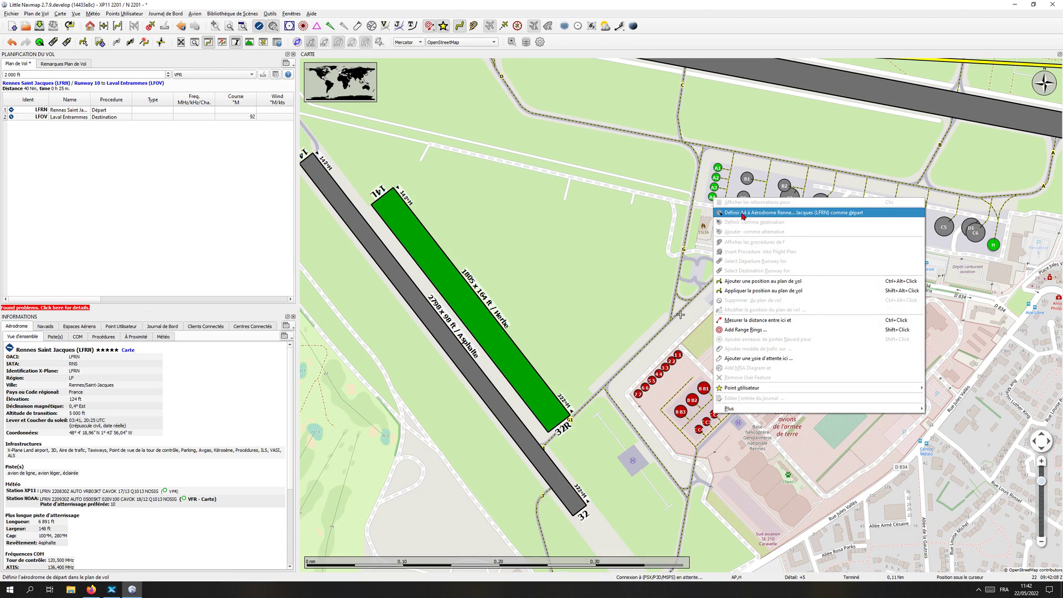
{"action": "left_click", "coordinate": [684, 202]}
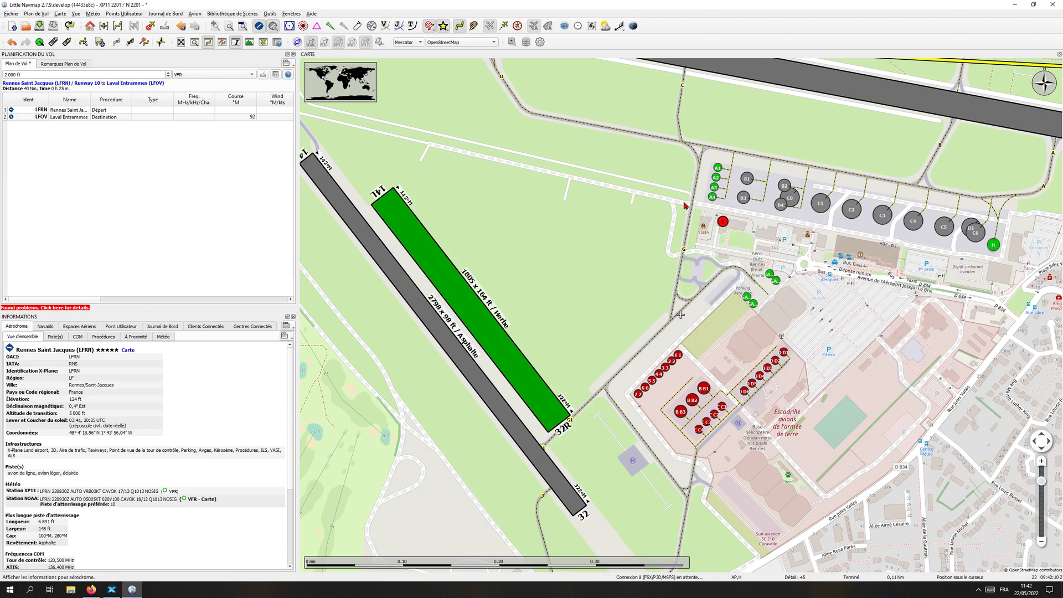
{"action": "right_click", "coordinate": [712, 197]}
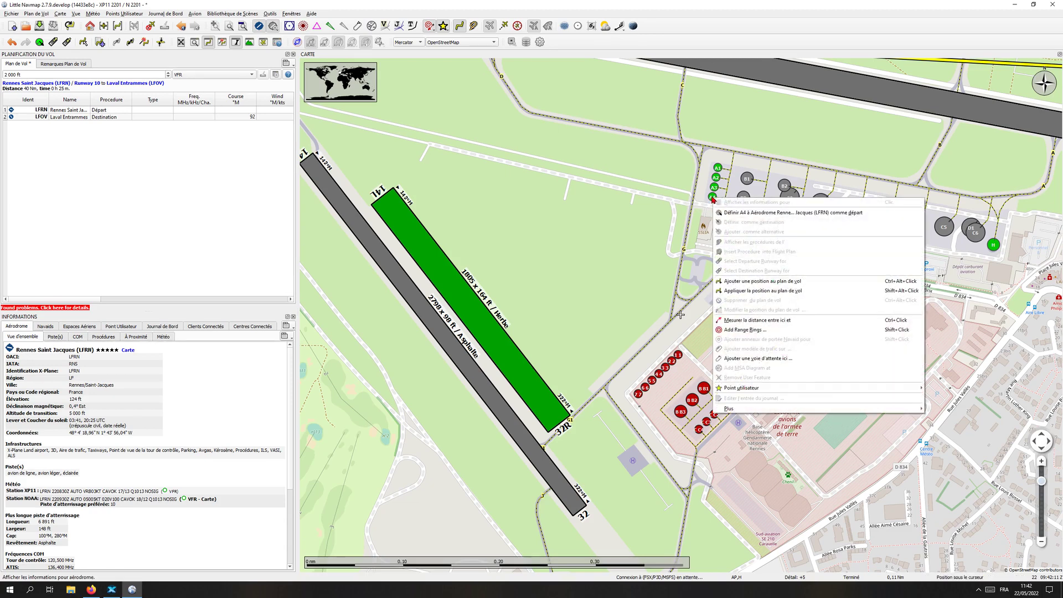
{"action": "left_click", "coordinate": [731, 214]}
- Turn off the runway (Piste(s)) display in the airport details group, apply it and close the options
{"action": "scroll", "coordinate": [599, 228], "scroll_direction": "down", "scroll_amount": 2}
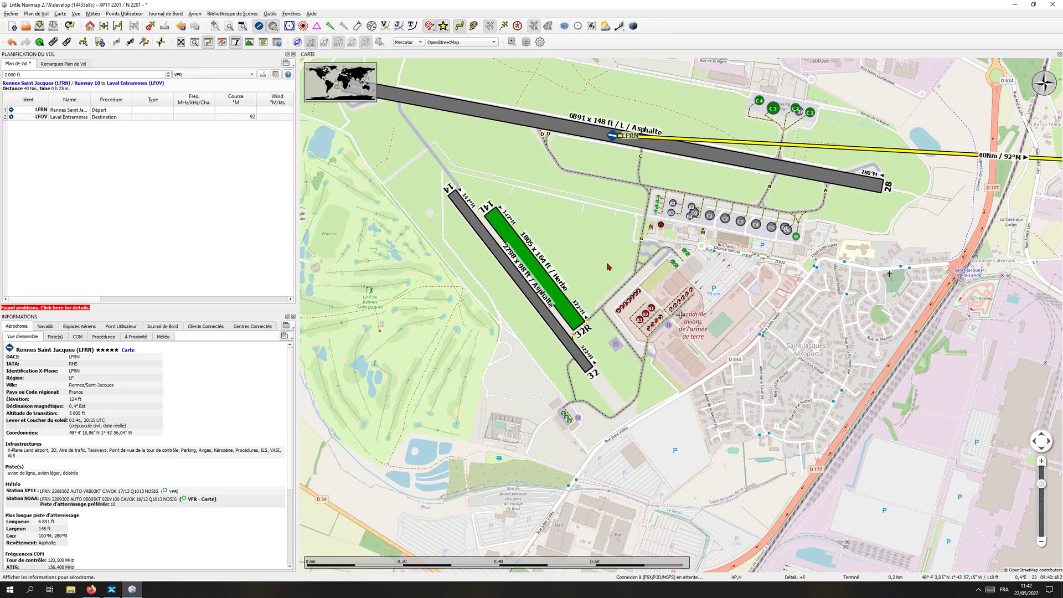
{"action": "scroll", "coordinate": [609, 267], "scroll_direction": "down", "scroll_amount": 2}
{"action": "scroll", "coordinate": [617, 288], "scroll_direction": "down", "scroll_amount": 2}
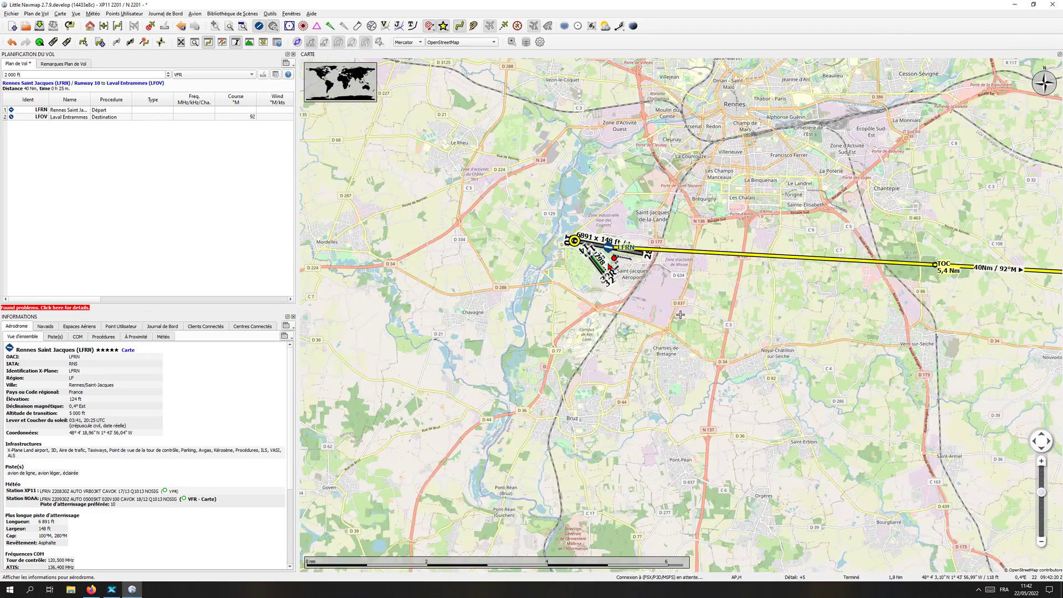
{"action": "scroll", "coordinate": [681, 314], "scroll_direction": "down", "scroll_amount": 6}
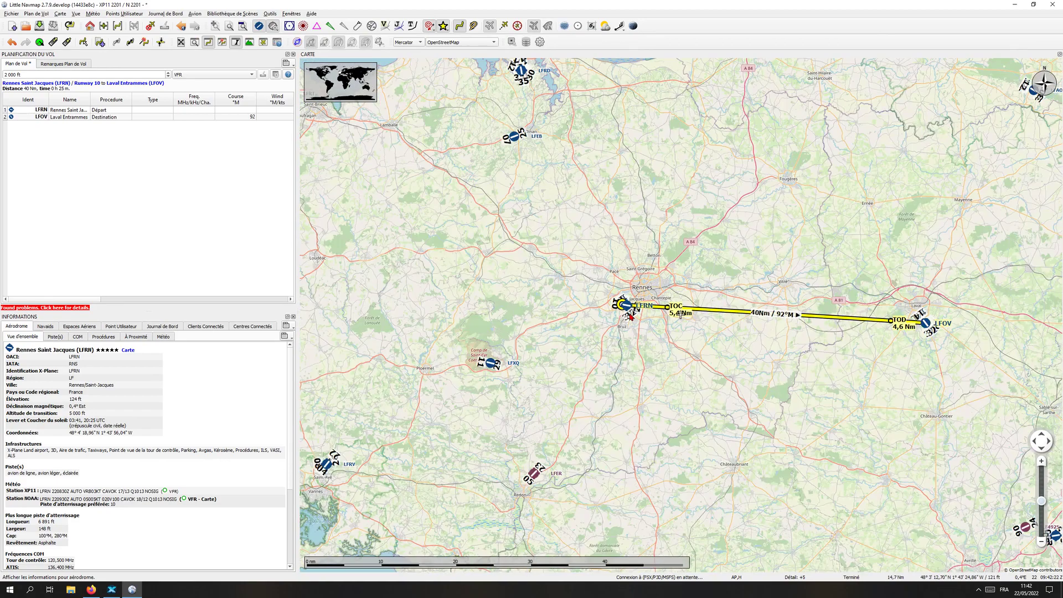
{"action": "scroll", "coordinate": [680, 315], "scroll_direction": "down", "scroll_amount": 2}
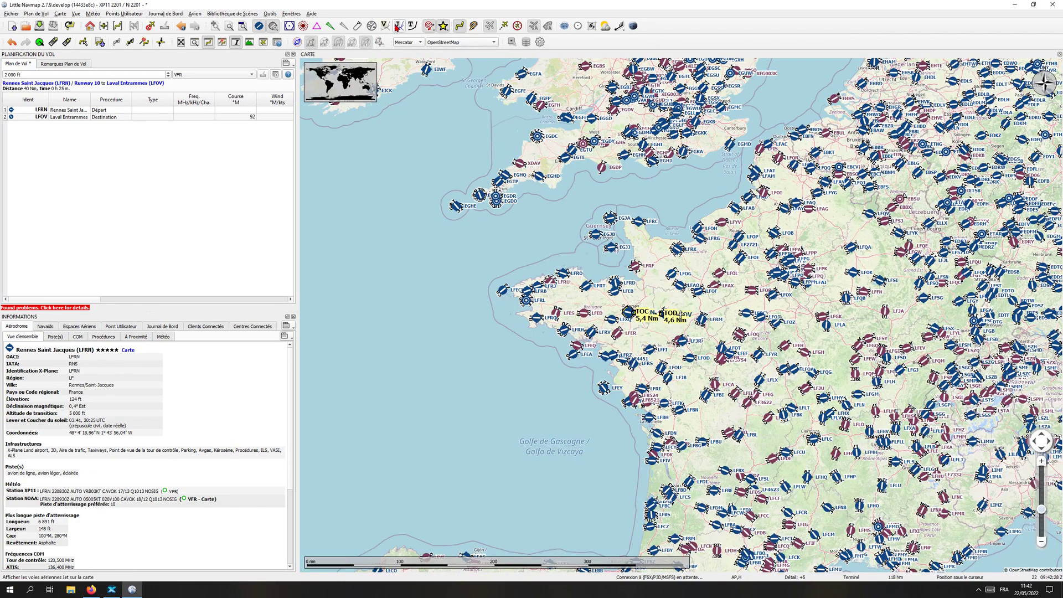
{"action": "left_click", "coordinate": [540, 42]}
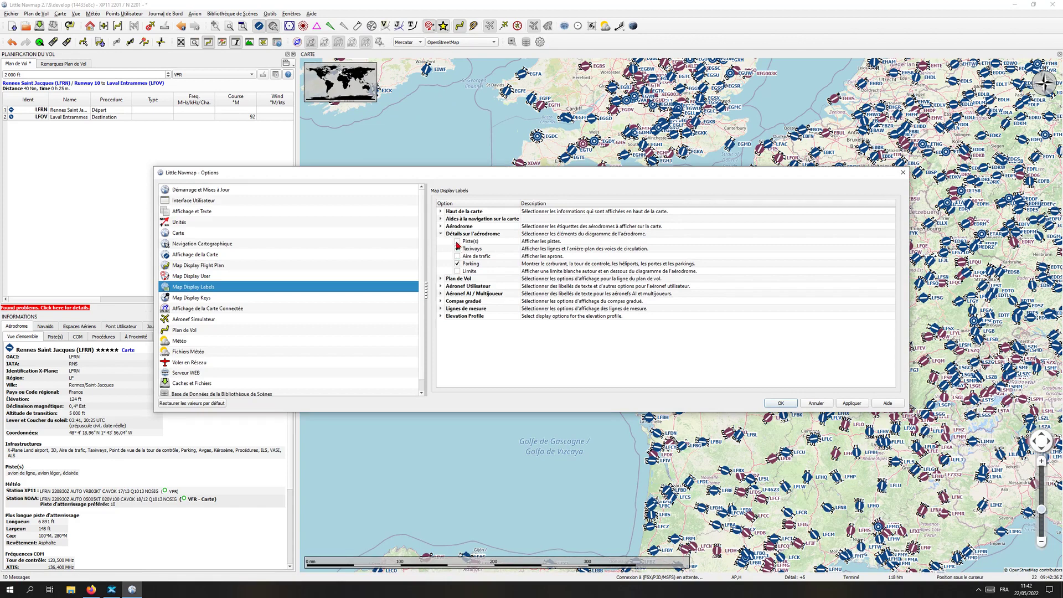
{"action": "left_click", "coordinate": [860, 403]}
{"action": "left_click", "coordinate": [774, 403]}
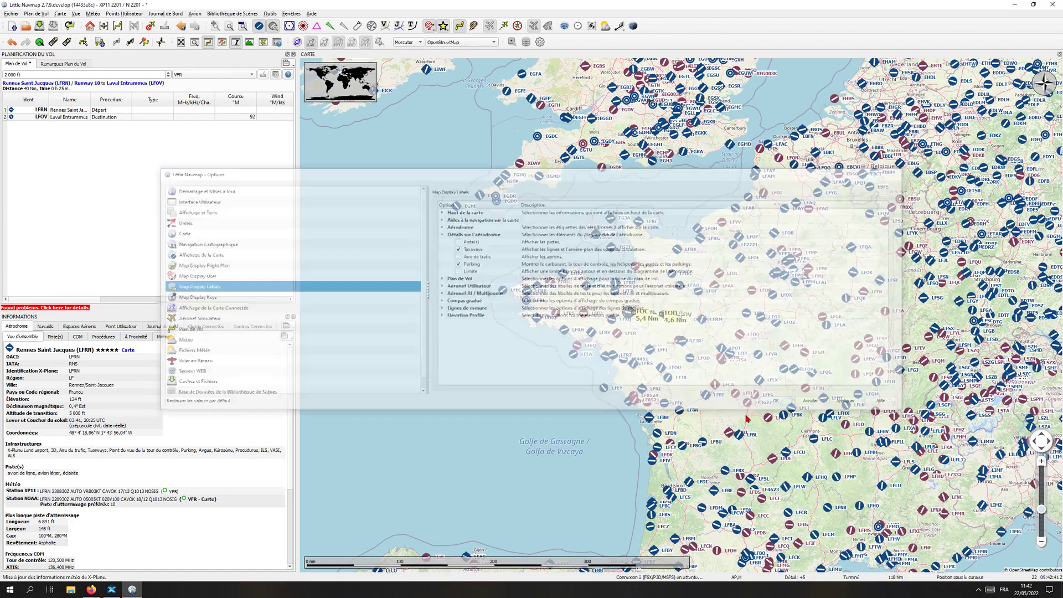
- Examine the Rennes to Laval route on the map, including its top of climb and top of descent points
{"action": "scroll", "coordinate": [654, 350], "scroll_direction": "up", "scroll_amount": 2}
{"action": "scroll", "coordinate": [655, 350], "scroll_direction": "up", "scroll_amount": 2}
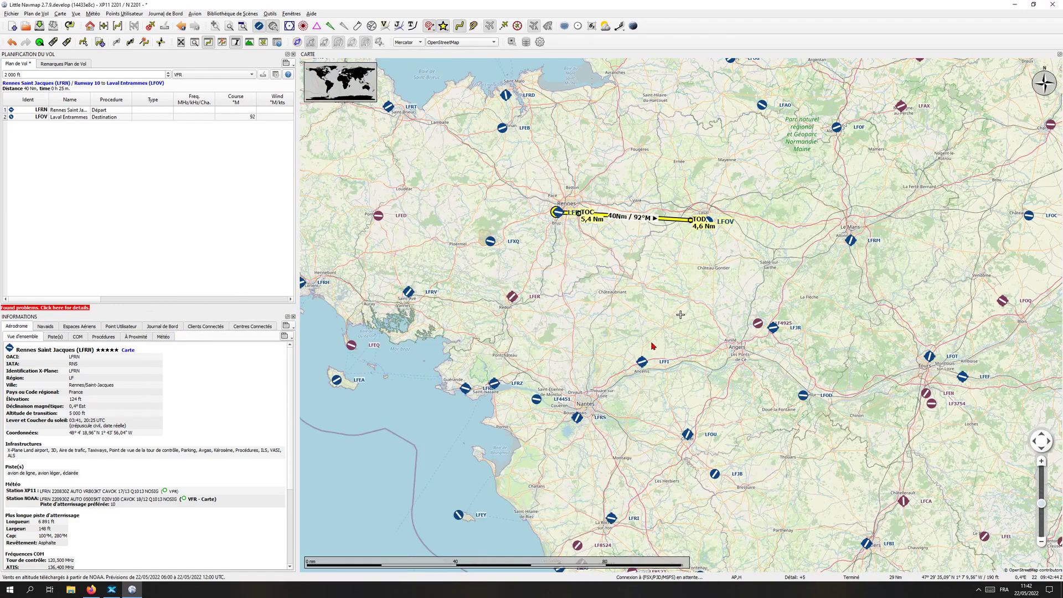
{"action": "left_click_drag", "start_coordinate": [625, 235], "coordinate": [635, 268]}
{"action": "scroll", "coordinate": [634, 268], "scroll_direction": "up", "scroll_amount": 4}
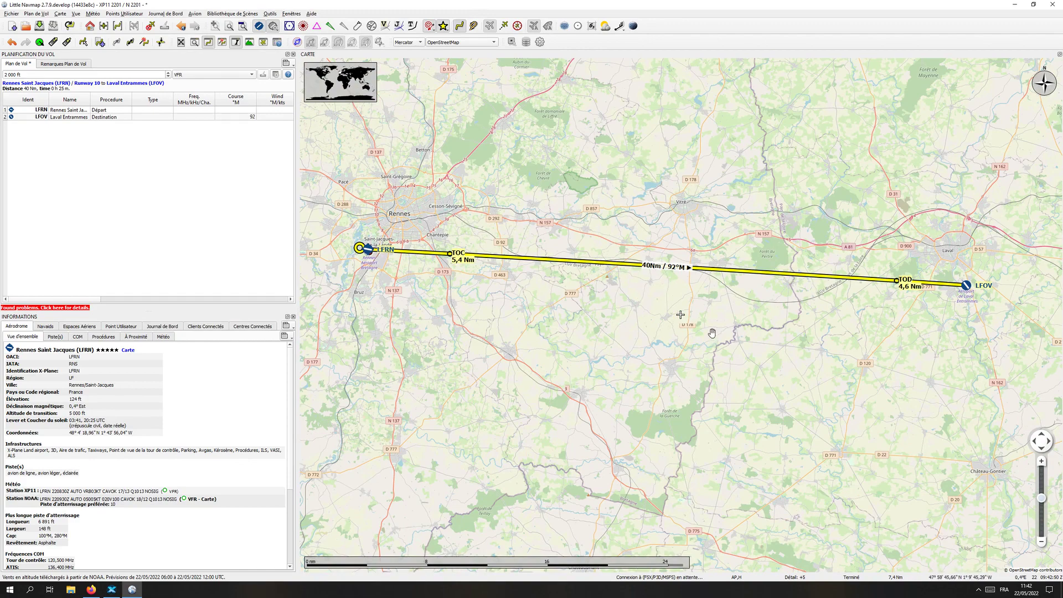
{"action": "left_click_drag", "start_coordinate": [714, 338], "coordinate": [712, 319]}
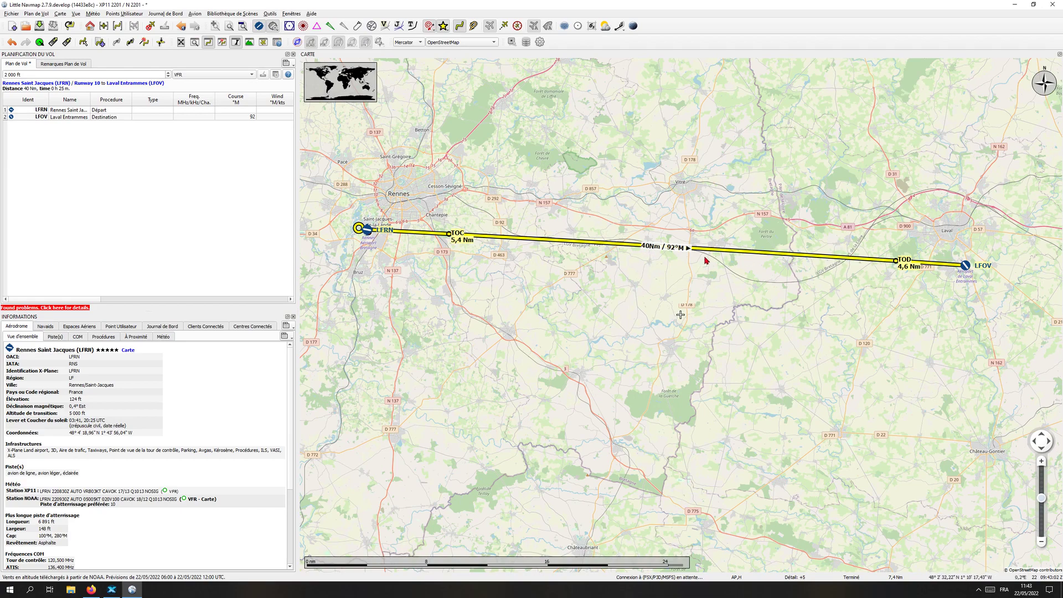
{"action": "scroll", "coordinate": [664, 284], "scroll_direction": "up", "scroll_amount": 3}
{"action": "scroll", "coordinate": [663, 285], "scroll_direction": "down", "scroll_amount": 3}
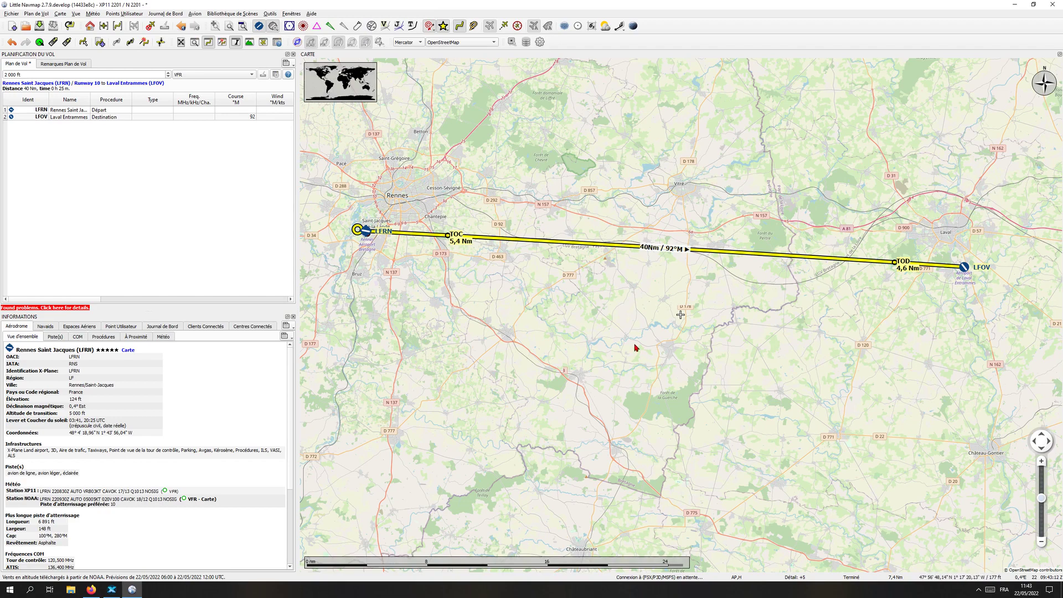
{"action": "scroll", "coordinate": [702, 354], "scroll_direction": "down", "scroll_amount": 1}
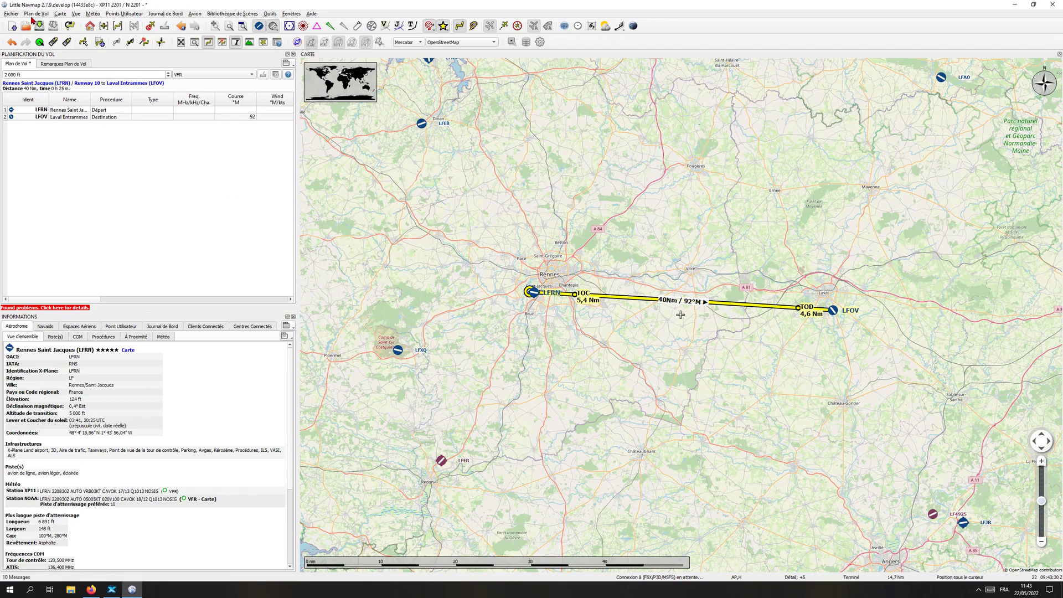
- Start a new empty flight plan without saving the changes to the current one
{"action": "left_click", "coordinate": [13, 26]}
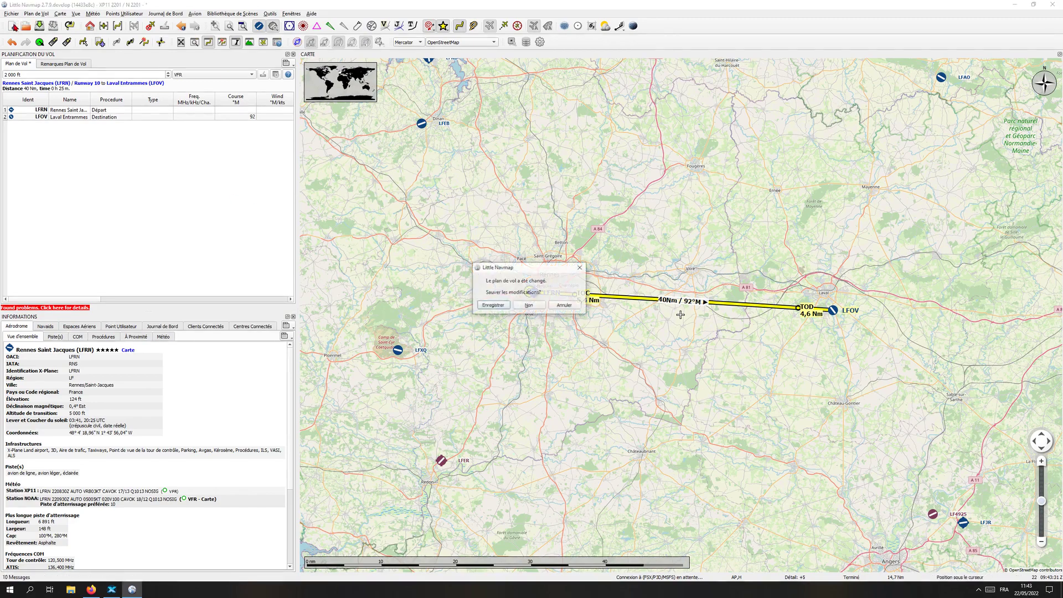
{"action": "left_click", "coordinate": [527, 306]}
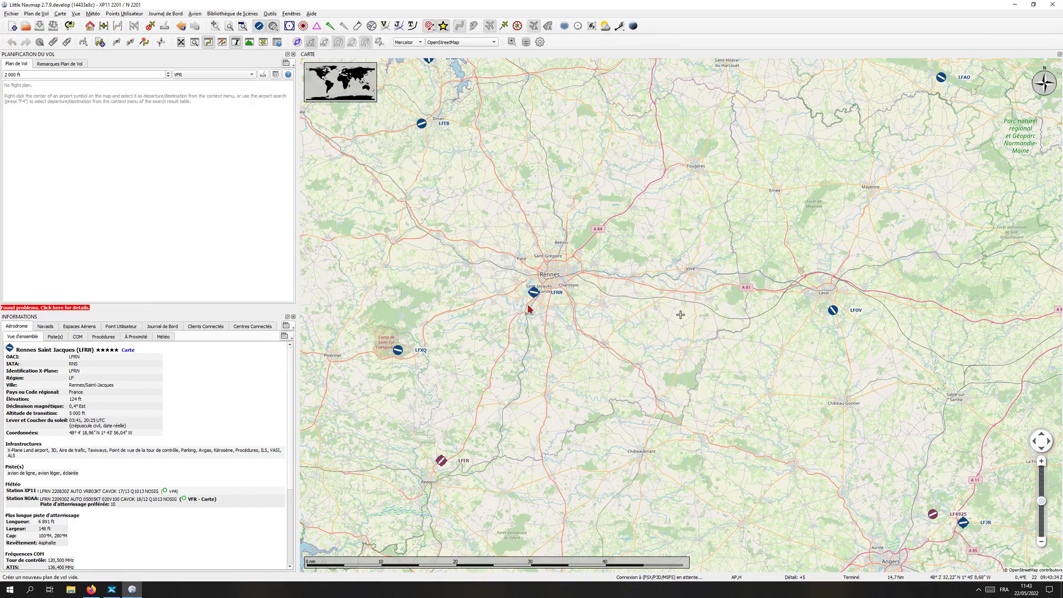
- Find Beauvais-Tille (LFOB) north of Paris on the map and review the departure positions offered for it
{"action": "scroll", "coordinate": [521, 306], "scroll_direction": "down", "scroll_amount": 2}
{"action": "scroll", "coordinate": [711, 334], "scroll_direction": "down", "scroll_amount": 1}
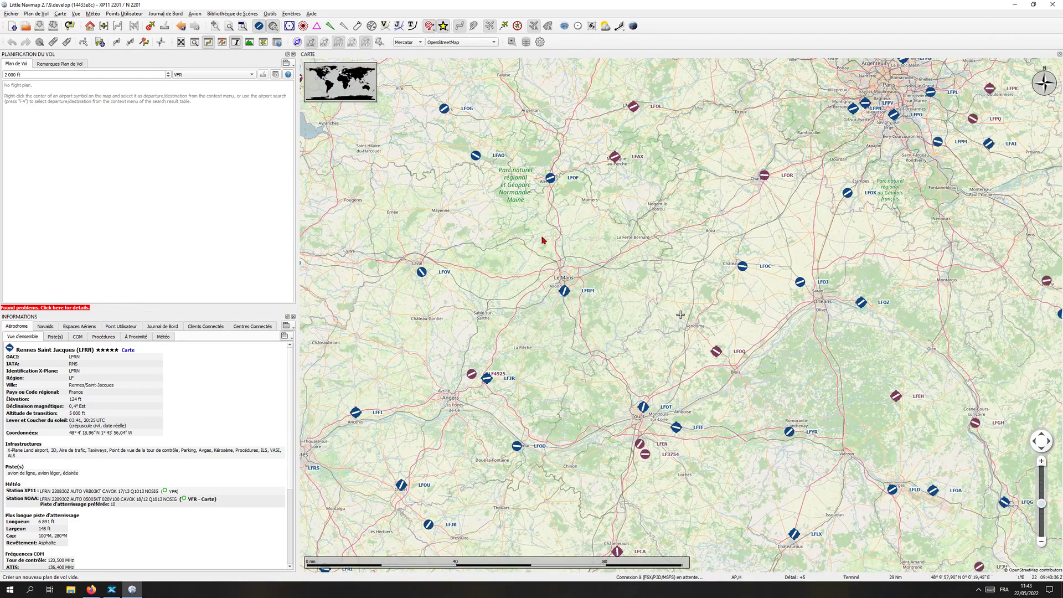
{"action": "scroll", "coordinate": [553, 231], "scroll_direction": "down", "scroll_amount": 1}
{"action": "scroll", "coordinate": [650, 188], "scroll_direction": "up", "scroll_amount": 2}
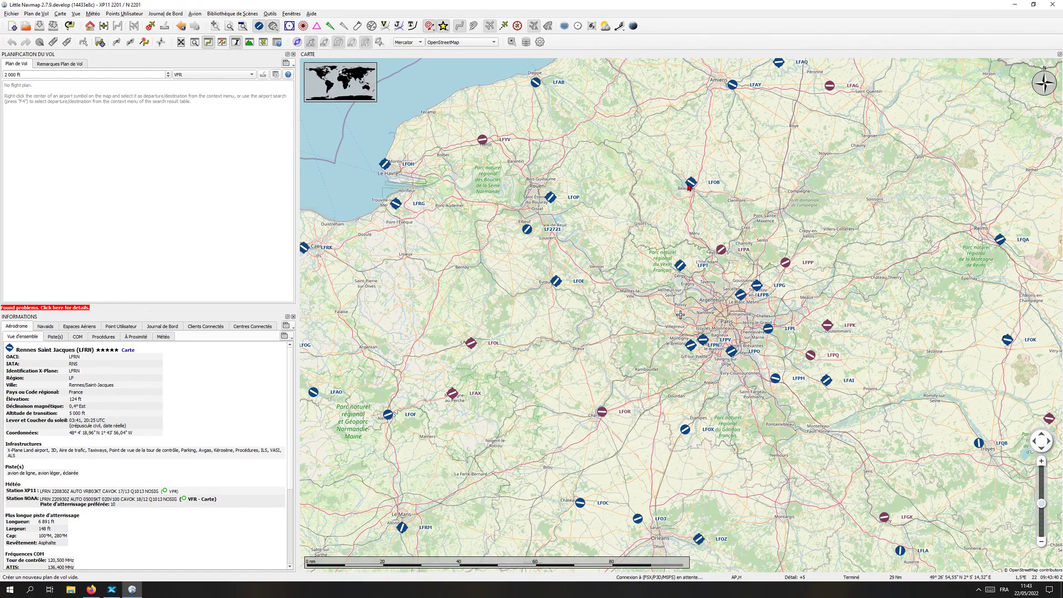
{"action": "right_click", "coordinate": [691, 185]}
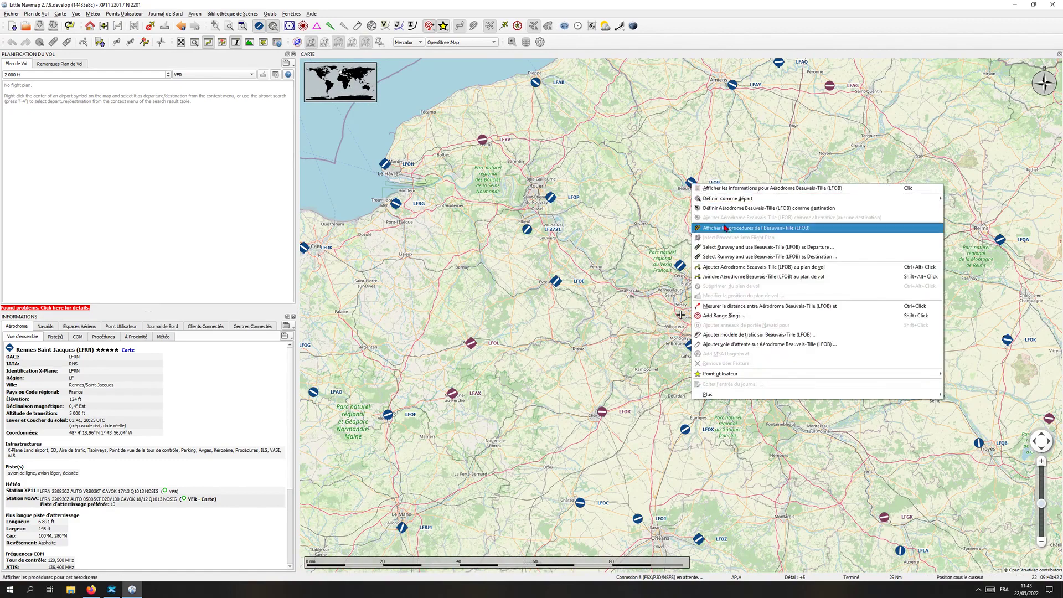
{"action": "mouse_move", "coordinate": [748, 203]}
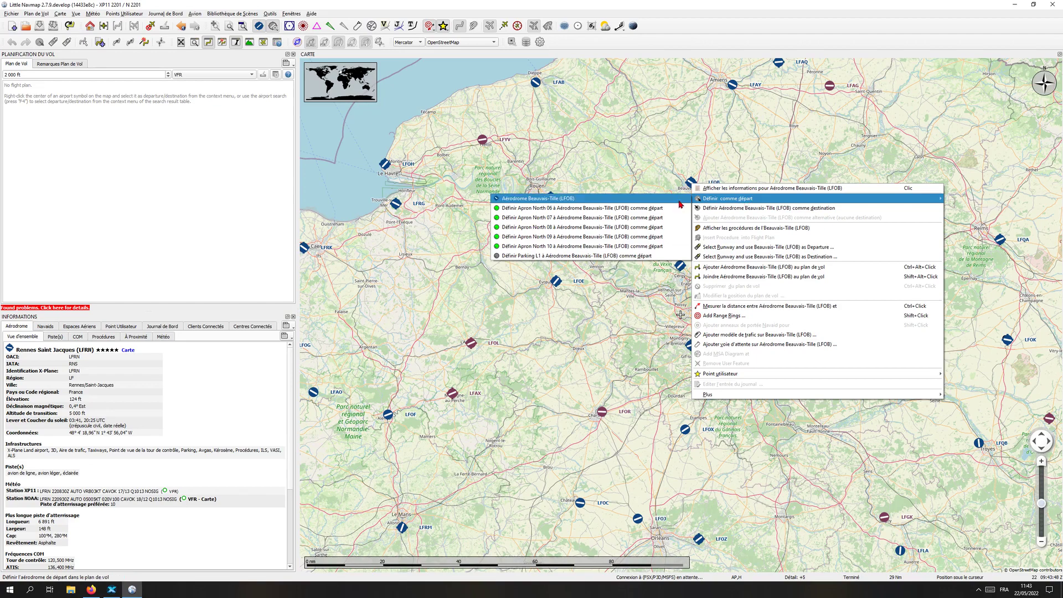
{"action": "left_click", "coordinate": [636, 131]}
- Review the airport details display options, close them and set Beauvais-Tille airport (LFOB) as the flight plan's departure
{"action": "left_click", "coordinate": [539, 42]}
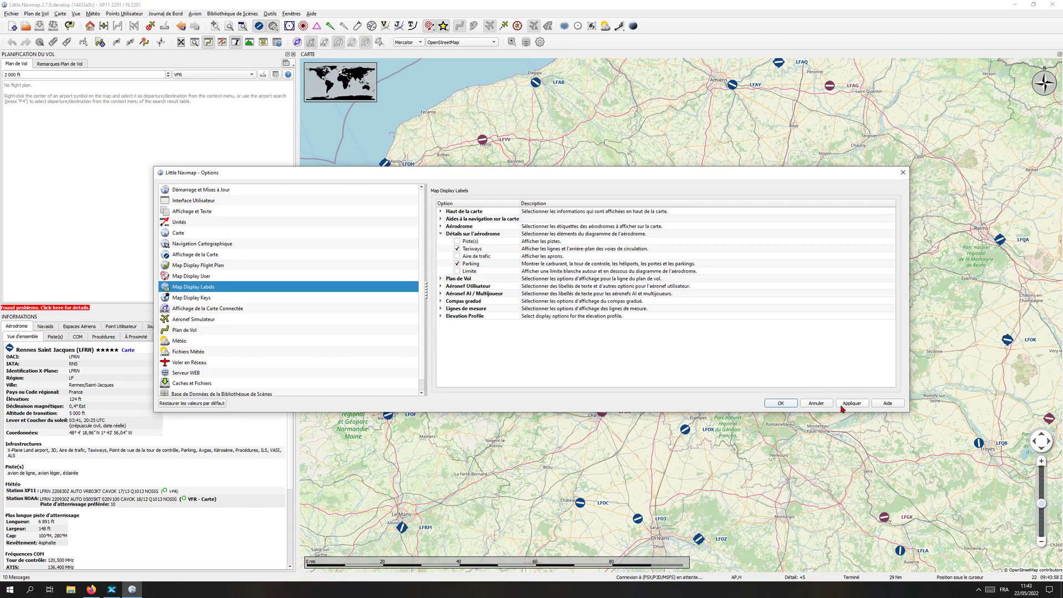
{"action": "left_click", "coordinate": [781, 403]}
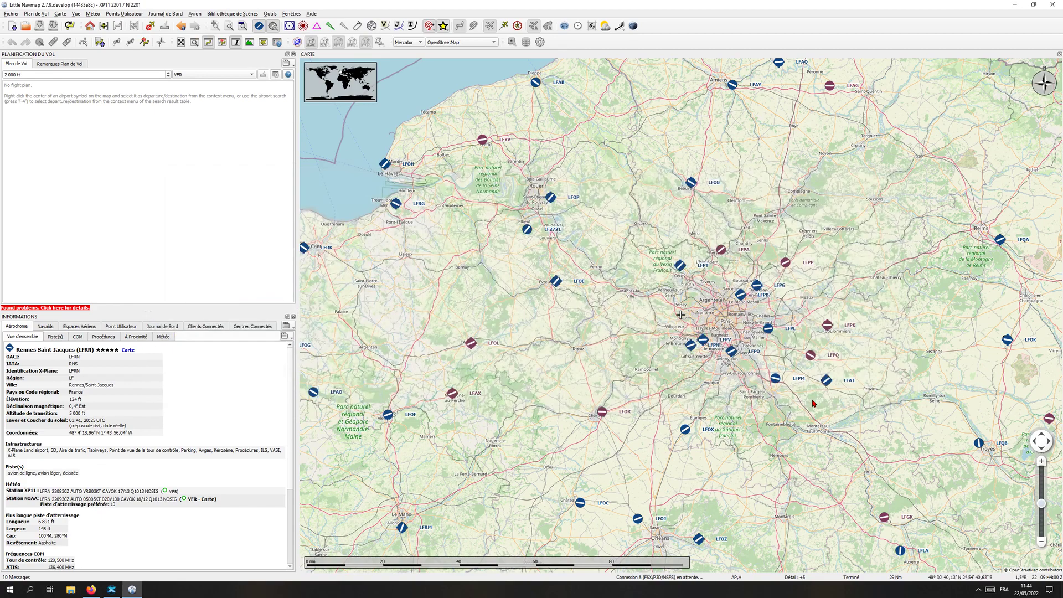
{"action": "right_click", "coordinate": [691, 183]}
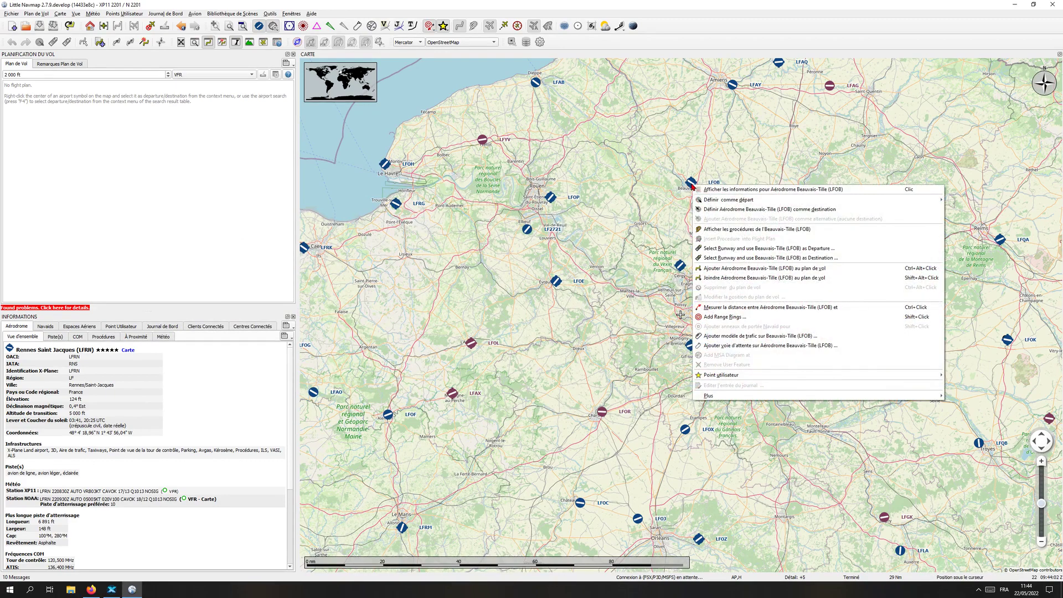
{"action": "mouse_move", "coordinate": [703, 199]}
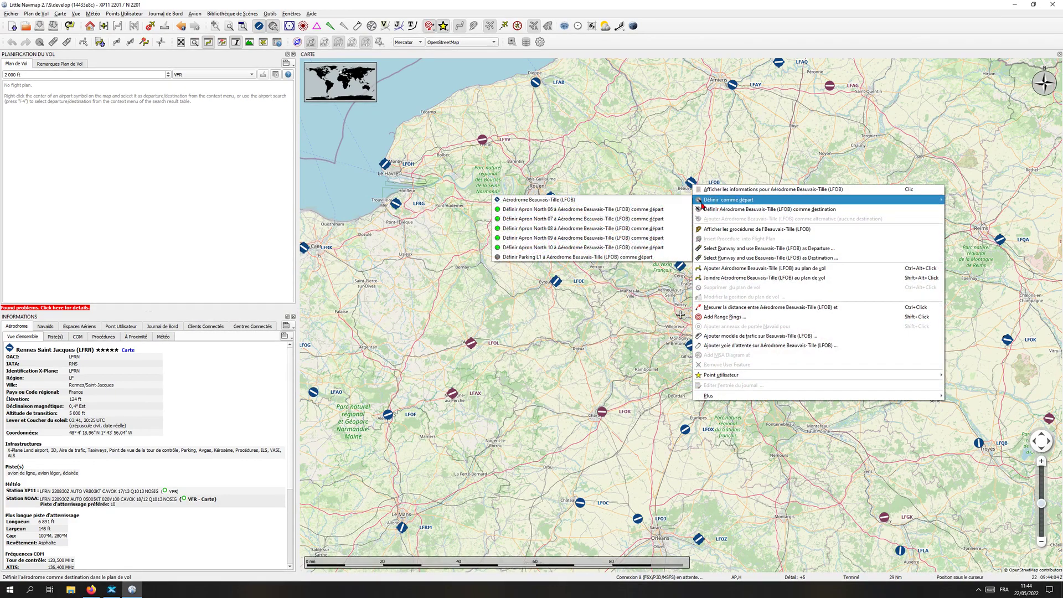
{"action": "left_click", "coordinate": [567, 204]}
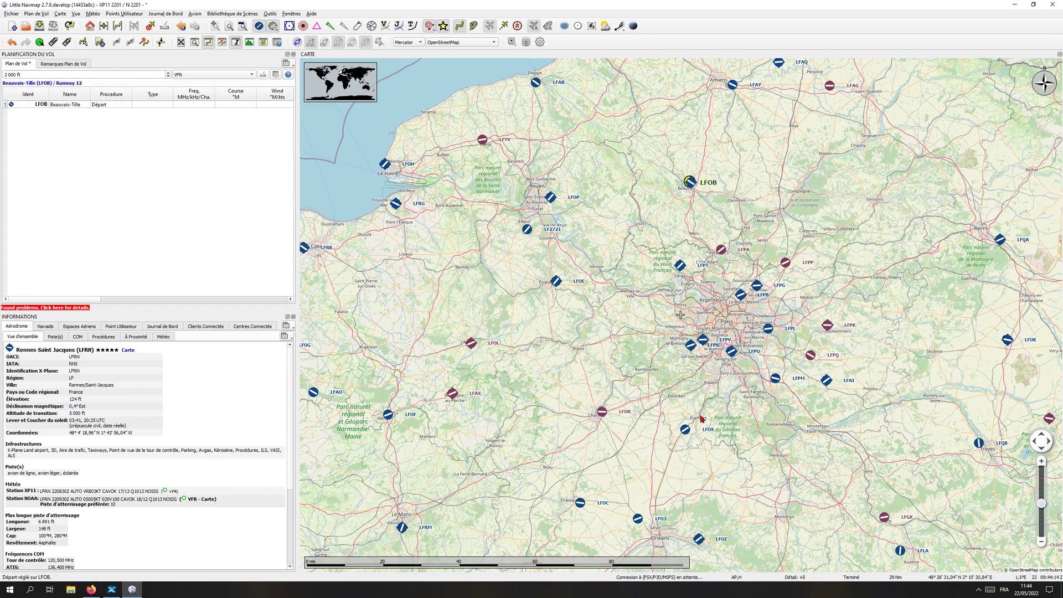
- Find Nice/Cote D'Azur airport (LFMN) on the Mediterranean coast and set it as the flight plan's destination
{"action": "left_click_drag", "start_coordinate": [686, 542], "coordinate": [571, 241]}
{"action": "scroll", "coordinate": [571, 241], "scroll_direction": "down", "scroll_amount": 2}
{"action": "left_click_drag", "start_coordinate": [637, 542], "coordinate": [681, 100]}
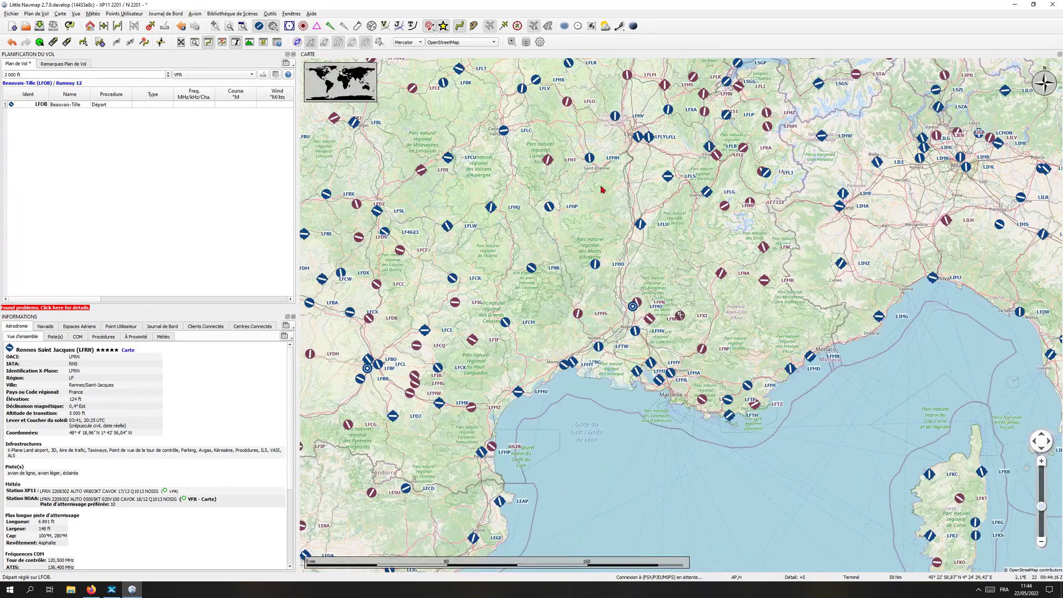
{"action": "scroll", "coordinate": [699, 310], "scroll_direction": "up", "scroll_amount": 2}
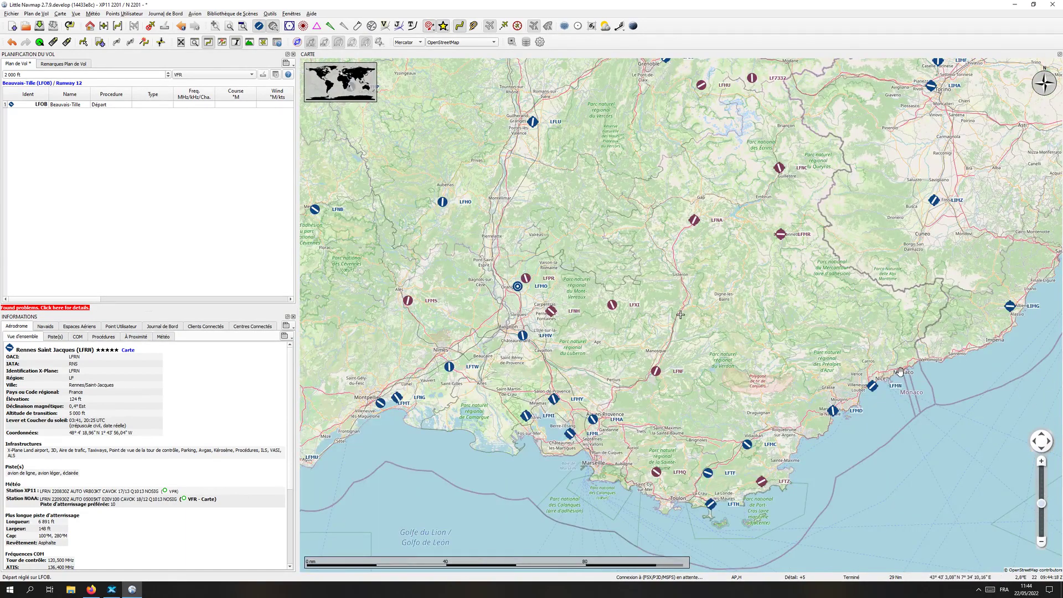
{"action": "left_click_drag", "start_coordinate": [771, 344], "coordinate": [660, 376]}
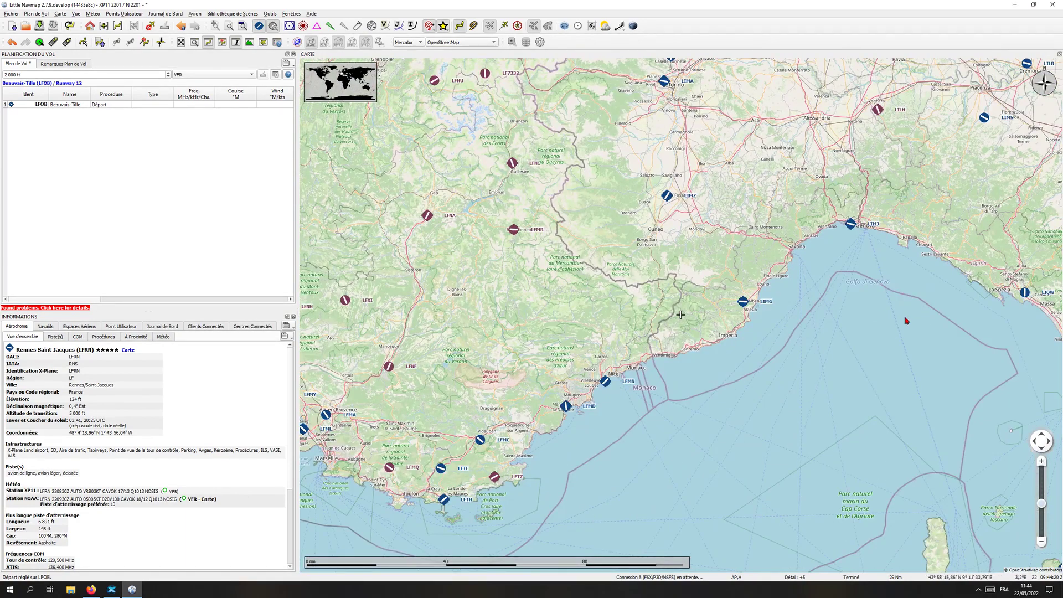
{"action": "scroll", "coordinate": [642, 347], "scroll_direction": "up", "scroll_amount": 2}
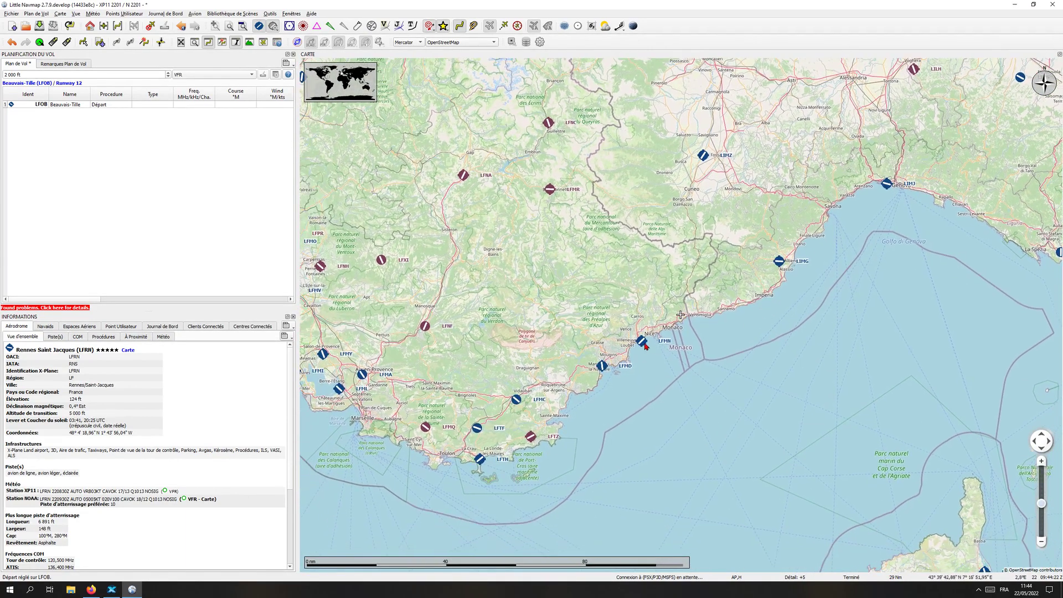
{"action": "scroll", "coordinate": [642, 347], "scroll_direction": "up", "scroll_amount": 2}
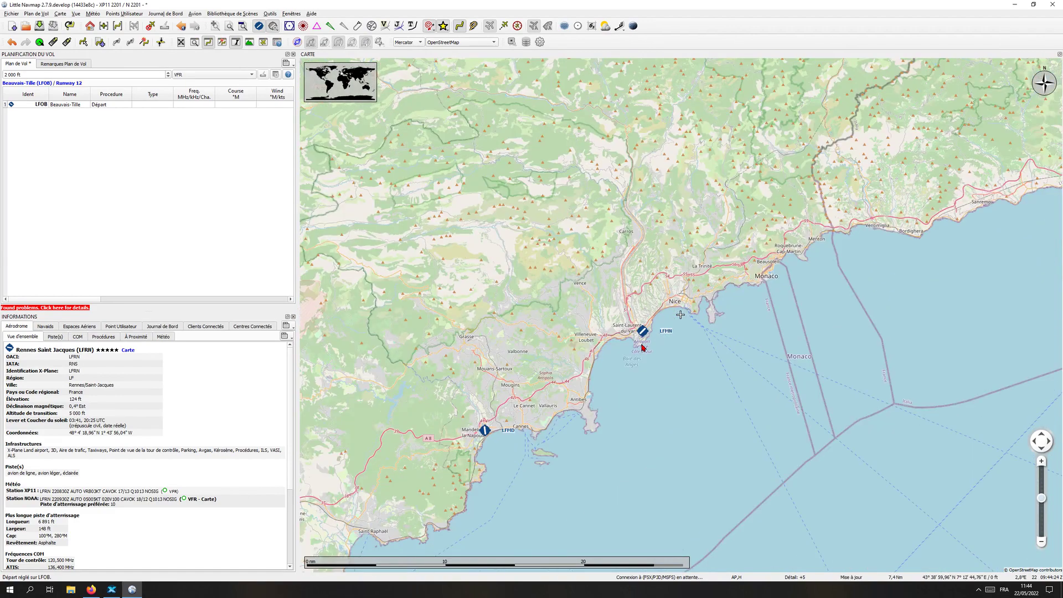
{"action": "right_click", "coordinate": [644, 332]}
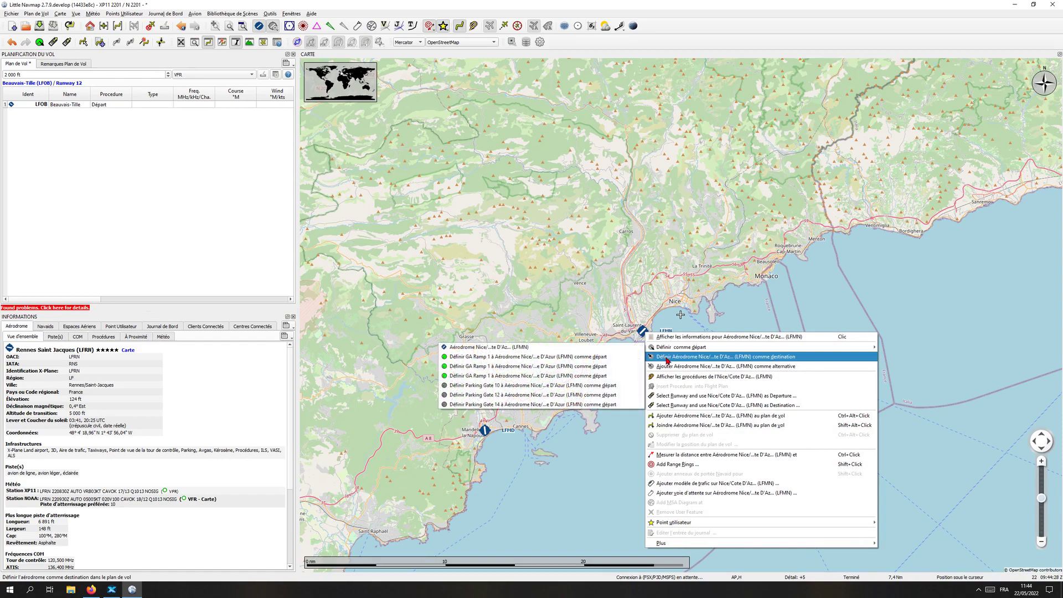
{"action": "left_click", "coordinate": [667, 357]}
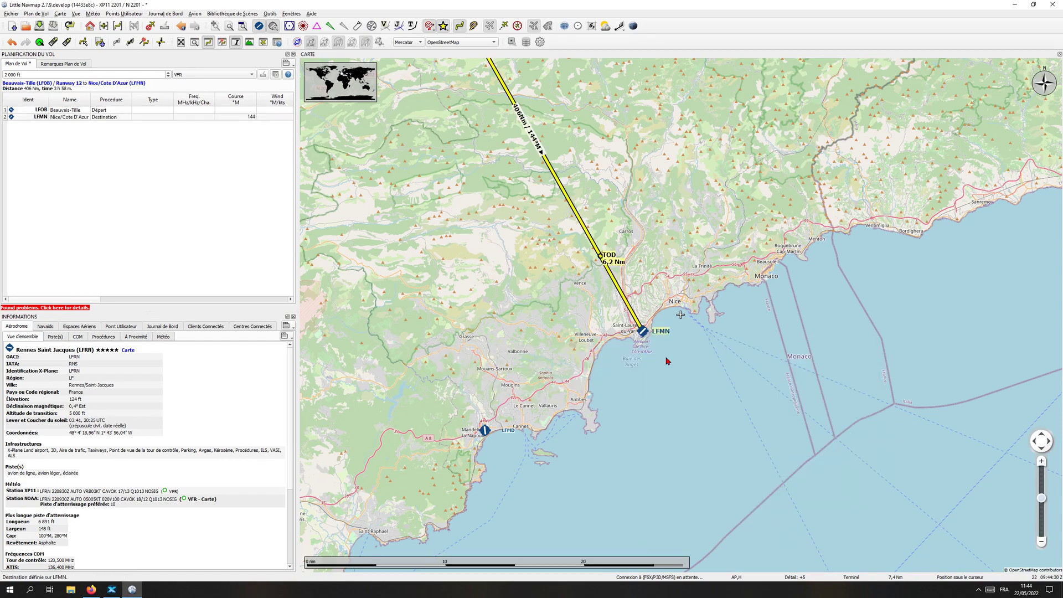
- Examine the whole Beauvais-Tille to Nice route on the map, including its top of climb and top of descent
{"action": "scroll", "coordinate": [461, 358], "scroll_direction": "down", "scroll_amount": 3}
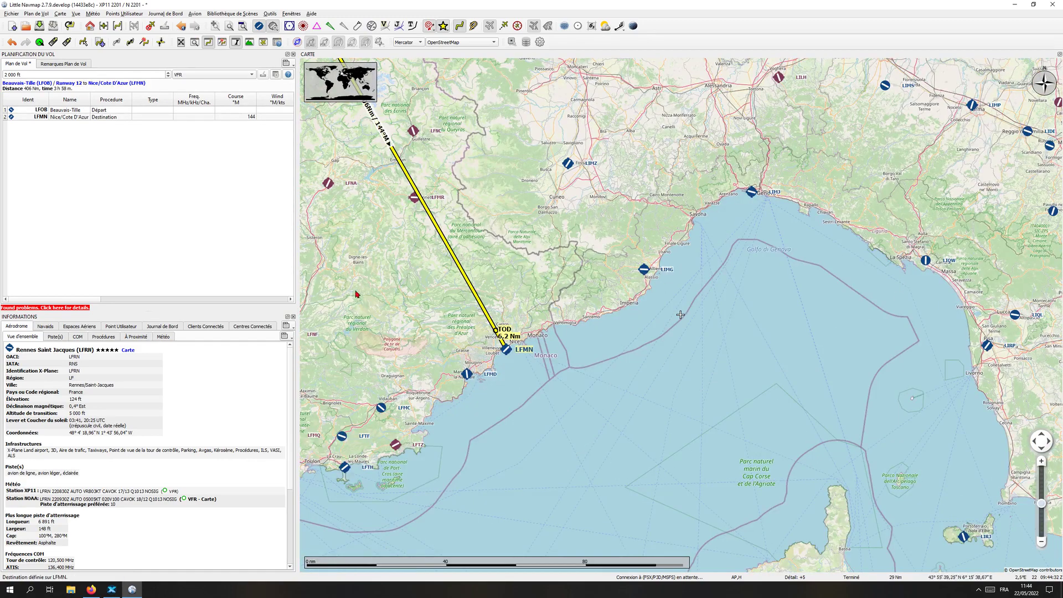
{"action": "scroll", "coordinate": [651, 361], "scroll_direction": "down", "scroll_amount": 3}
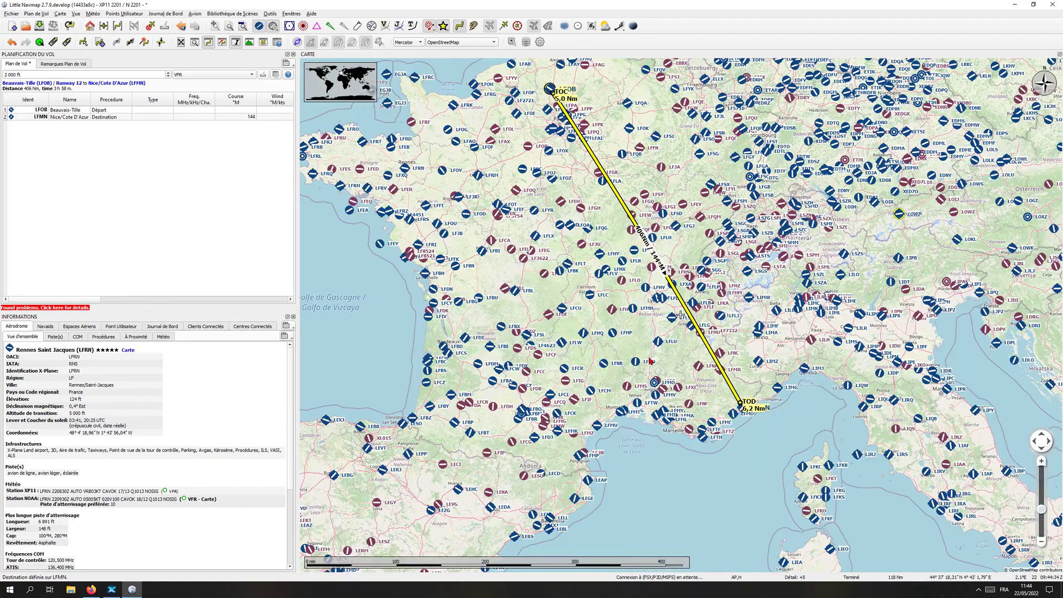
{"action": "scroll", "coordinate": [651, 361], "scroll_direction": "down", "scroll_amount": 1}
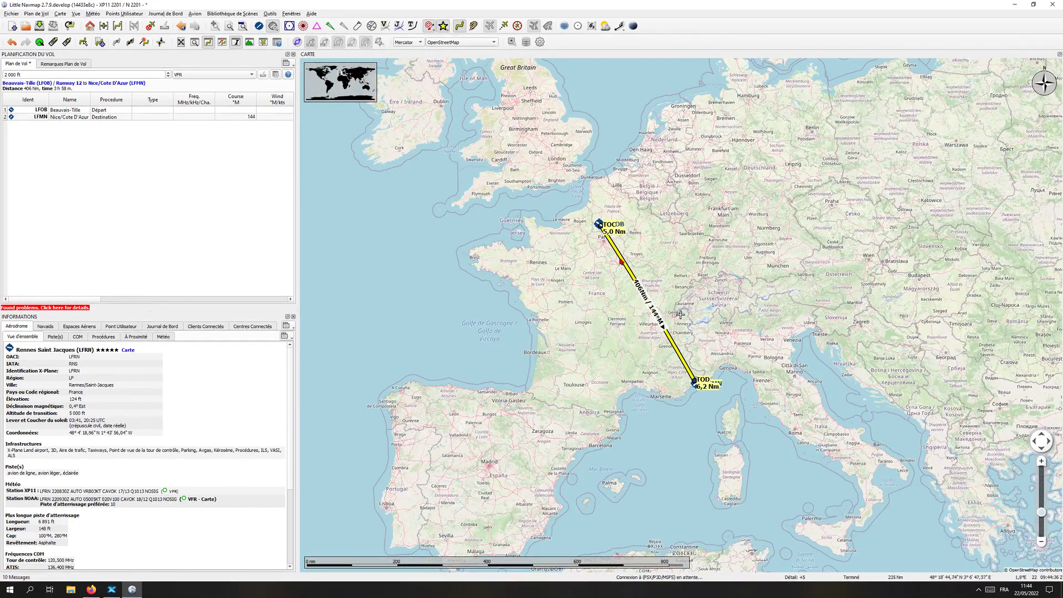
{"action": "scroll", "coordinate": [680, 315], "scroll_direction": "up", "scroll_amount": 1}
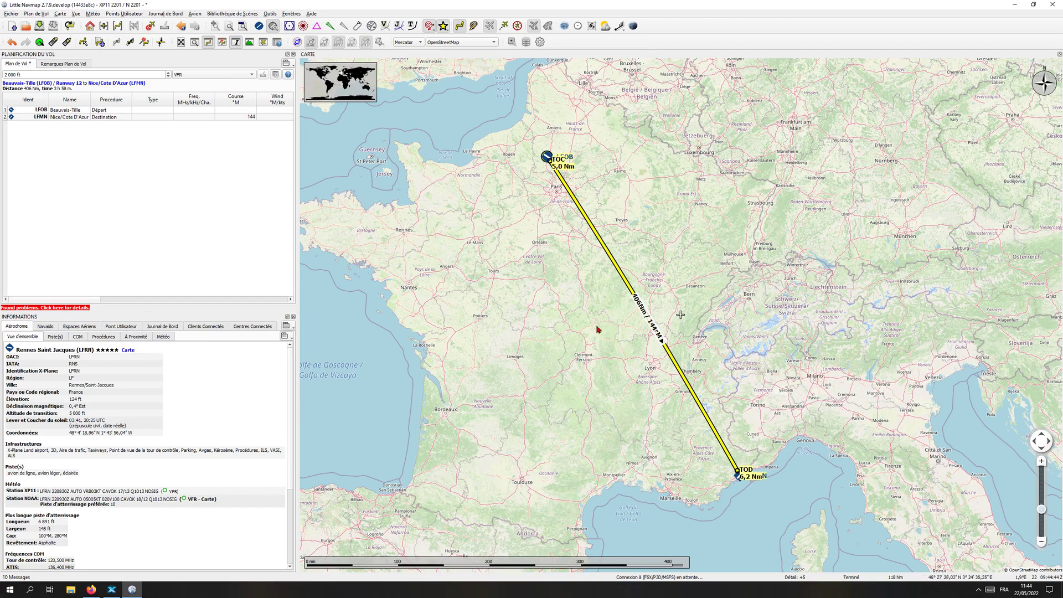
{"action": "left_click_drag", "start_coordinate": [598, 329], "coordinate": [594, 299]}
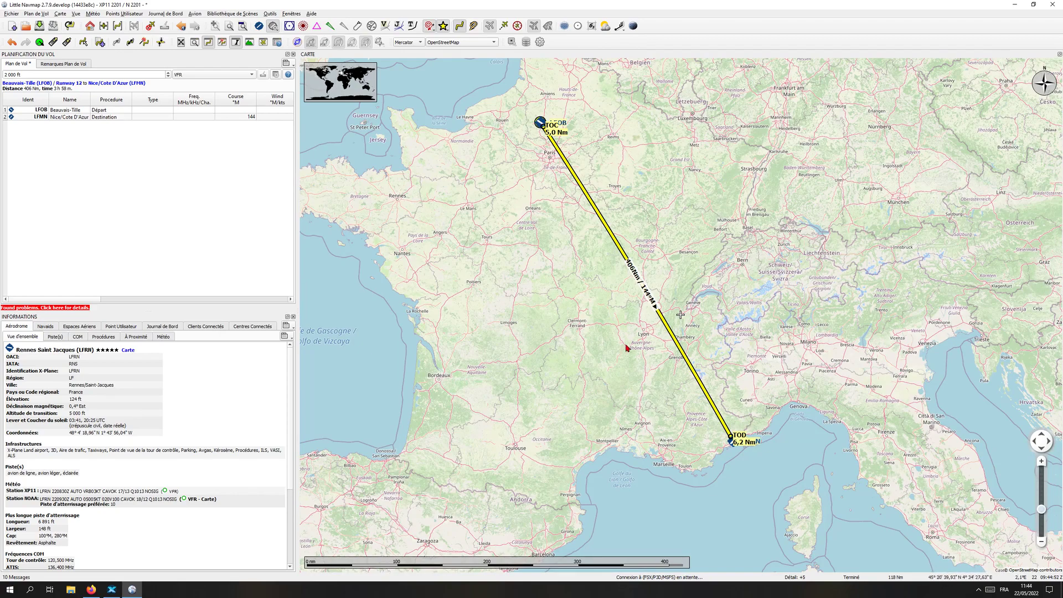
{"action": "left_click_drag", "start_coordinate": [786, 373], "coordinate": [669, 197]}
{"action": "left_click_drag", "start_coordinate": [857, 381], "coordinate": [833, 429]}
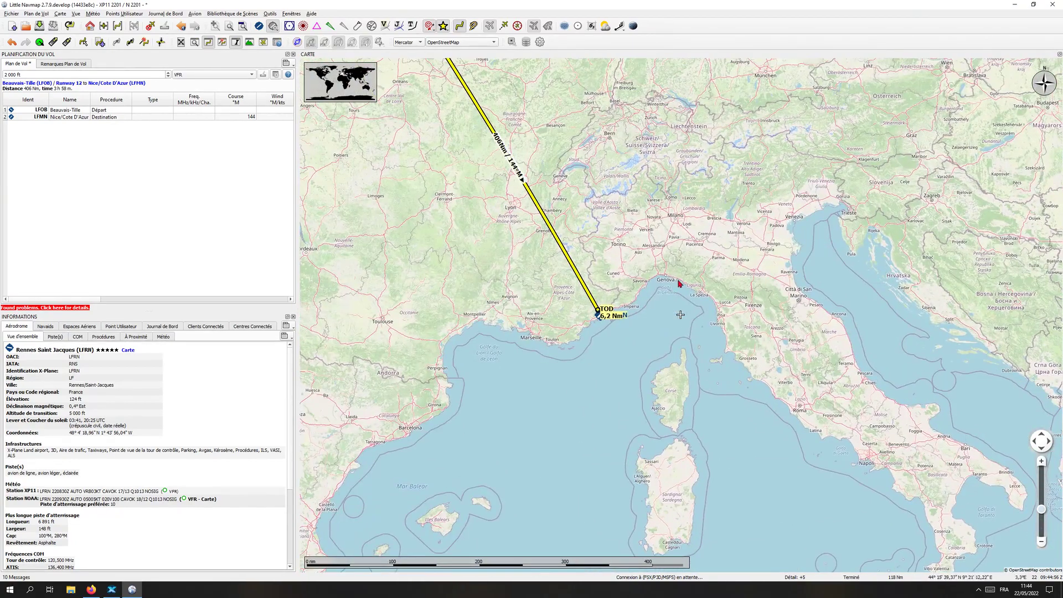
- Create a new empty flight plan, discarding the Beauvais to Nice plan without saving it
{"action": "left_click", "coordinate": [12, 26]}
{"action": "left_click", "coordinate": [520, 305]}
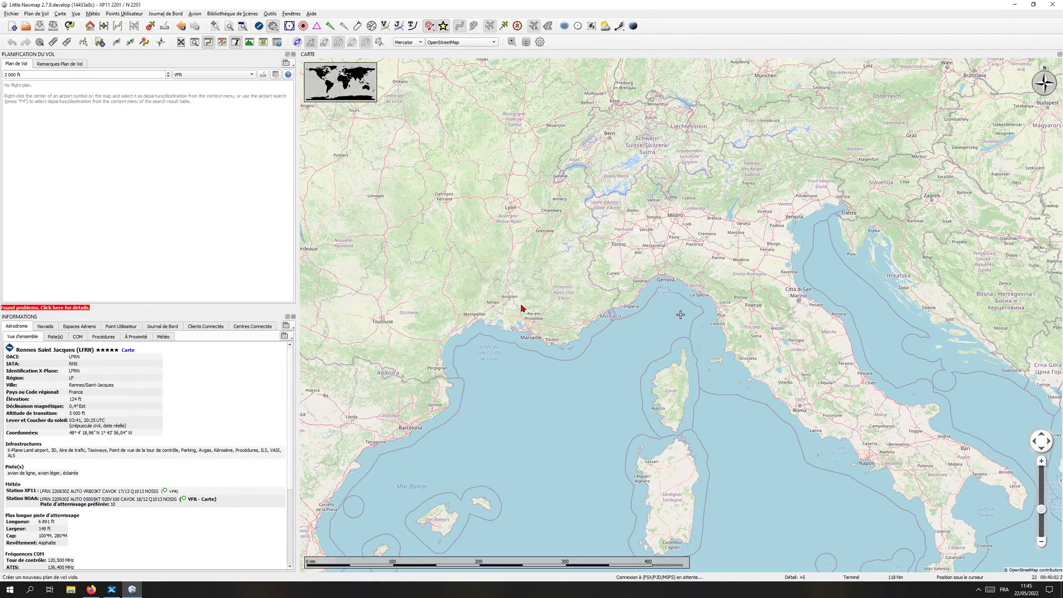
{"action": "left_click_drag", "start_coordinate": [538, 221], "coordinate": [617, 331]}
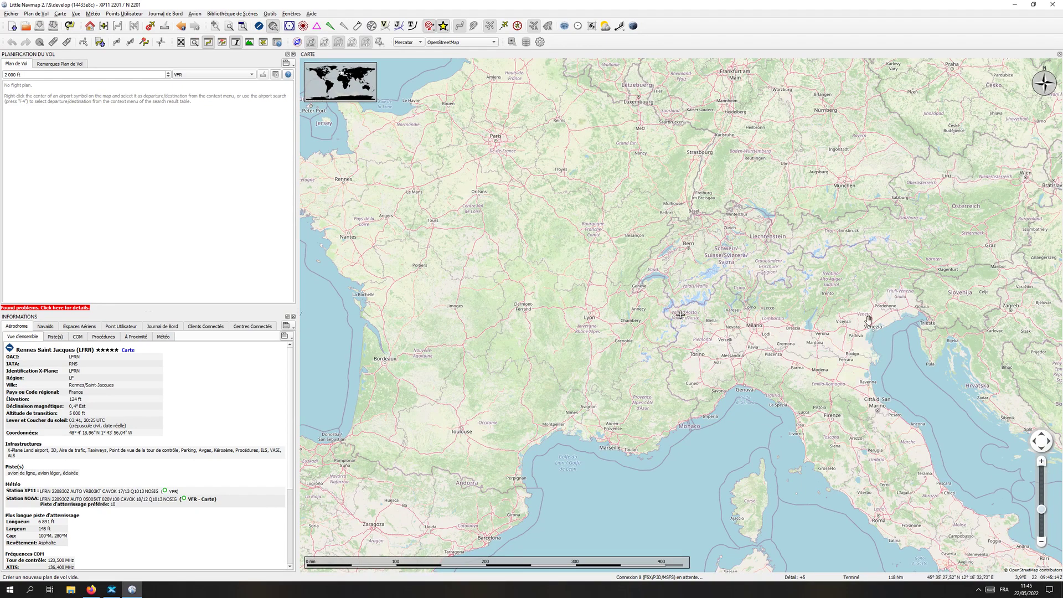
- Move the map from western Europe eastward across Asia to Japan
{"action": "left_click_drag", "start_coordinate": [859, 317], "coordinate": [841, 319]}
{"action": "right_click", "coordinate": [842, 318]}
{"action": "left_click", "coordinate": [642, 326]}
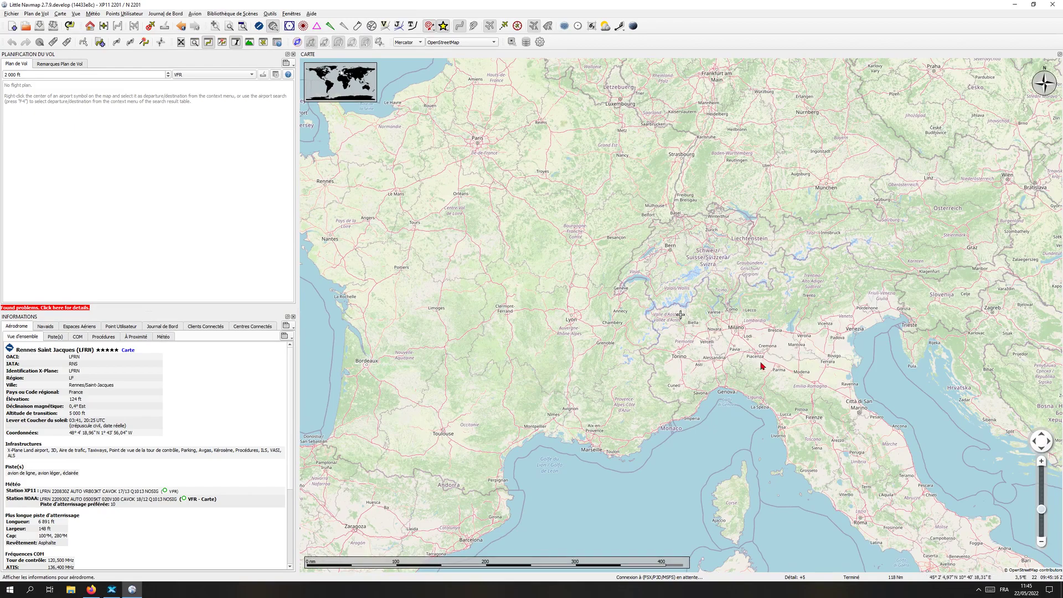
{"action": "right_click", "coordinate": [792, 356]}
{"action": "left_click", "coordinate": [575, 366]}
{"action": "left_click_drag", "start_coordinate": [725, 365], "coordinate": [394, 334]}
{"action": "left_click_drag", "start_coordinate": [684, 323], "coordinate": [465, 302]}
{"action": "left_click_drag", "start_coordinate": [720, 332], "coordinate": [402, 308]}
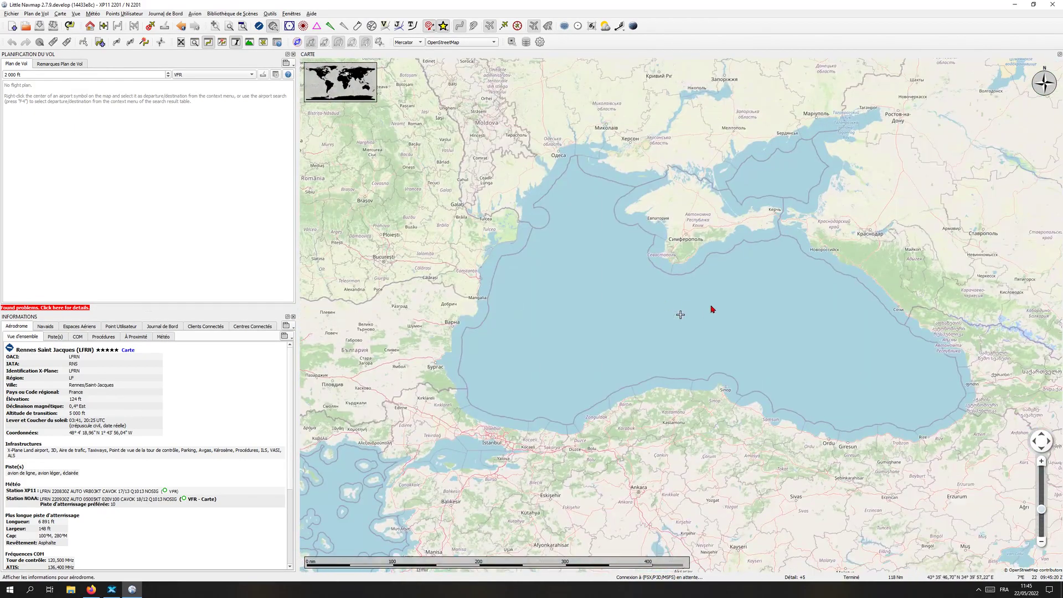
{"action": "scroll", "coordinate": [717, 358], "scroll_direction": "down", "scroll_amount": 1}
{"action": "left_click_drag", "start_coordinate": [722, 350], "coordinate": [462, 298]}
{"action": "left_click_drag", "start_coordinate": [941, 392], "coordinate": [624, 308]}
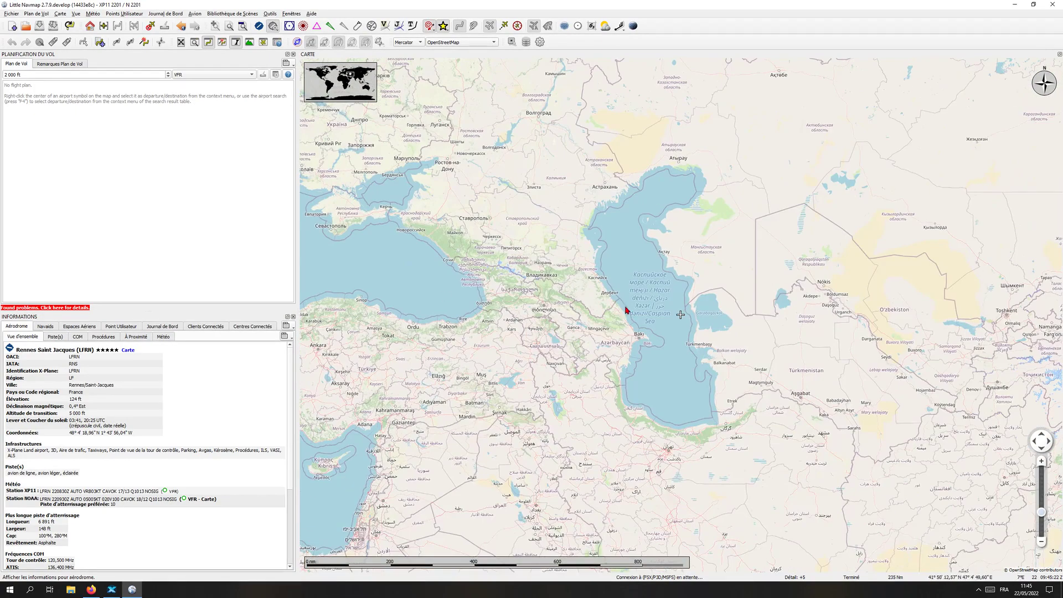
{"action": "left_click_drag", "start_coordinate": [996, 299], "coordinate": [621, 266]}
{"action": "scroll", "coordinate": [772, 328], "scroll_direction": "down", "scroll_amount": 2}
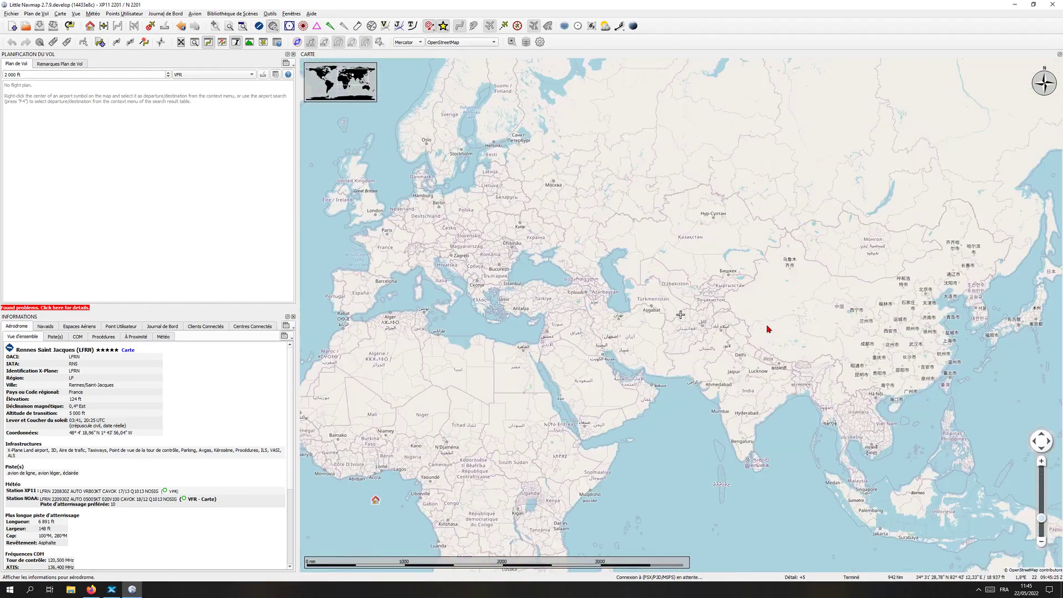
{"action": "left_click_drag", "start_coordinate": [629, 323], "coordinate": [351, 318]}
{"action": "right_click", "coordinate": [618, 285]}
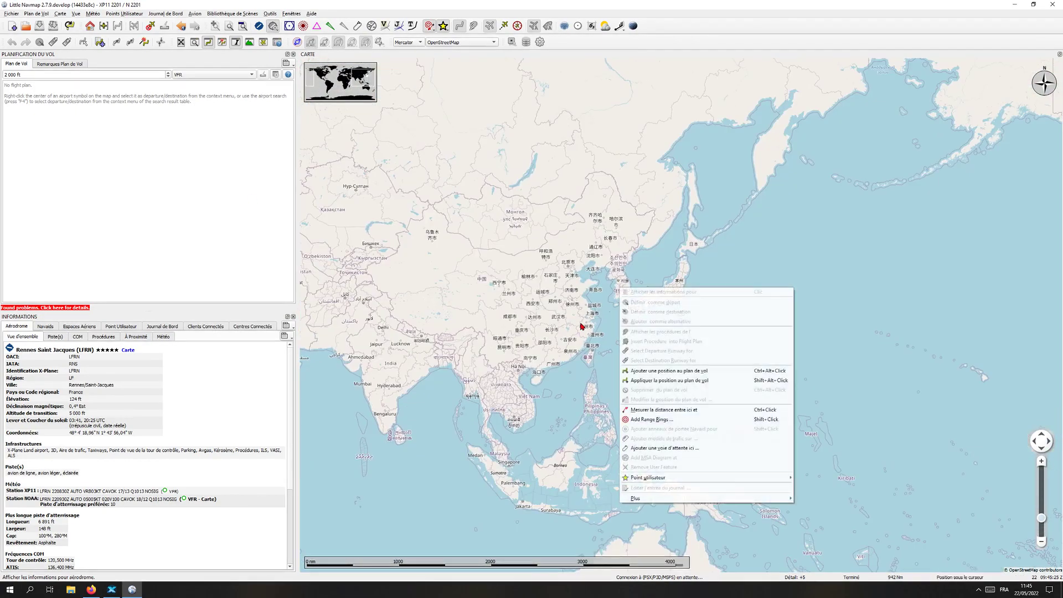
{"action": "left_click", "coordinate": [682, 268]}
{"action": "scroll", "coordinate": [701, 292], "scroll_direction": "up", "scroll_amount": 3}
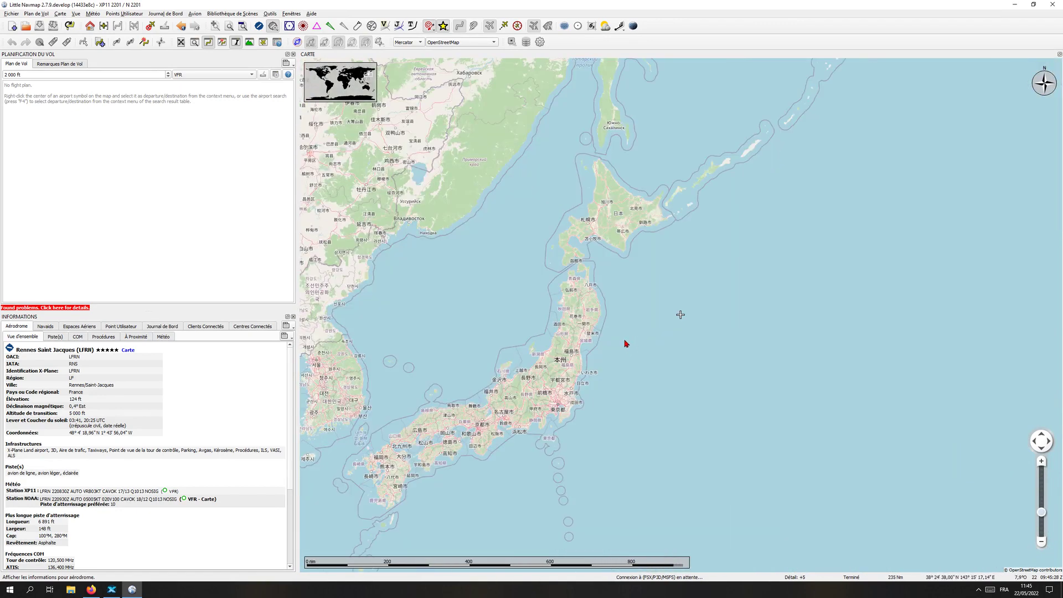
{"action": "scroll", "coordinate": [508, 353], "scroll_direction": "up", "scroll_amount": 2}
- Display airports on the map and look over those across central, western and northern Japan
{"action": "left_click", "coordinate": [259, 26]}
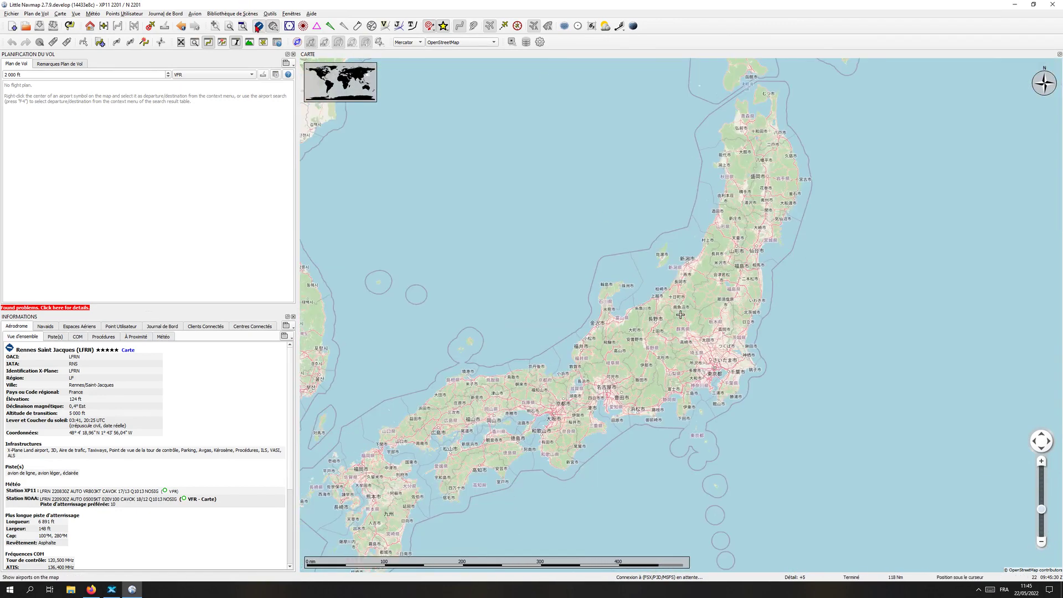
{"action": "scroll", "coordinate": [573, 332], "scroll_direction": "up", "scroll_amount": 2}
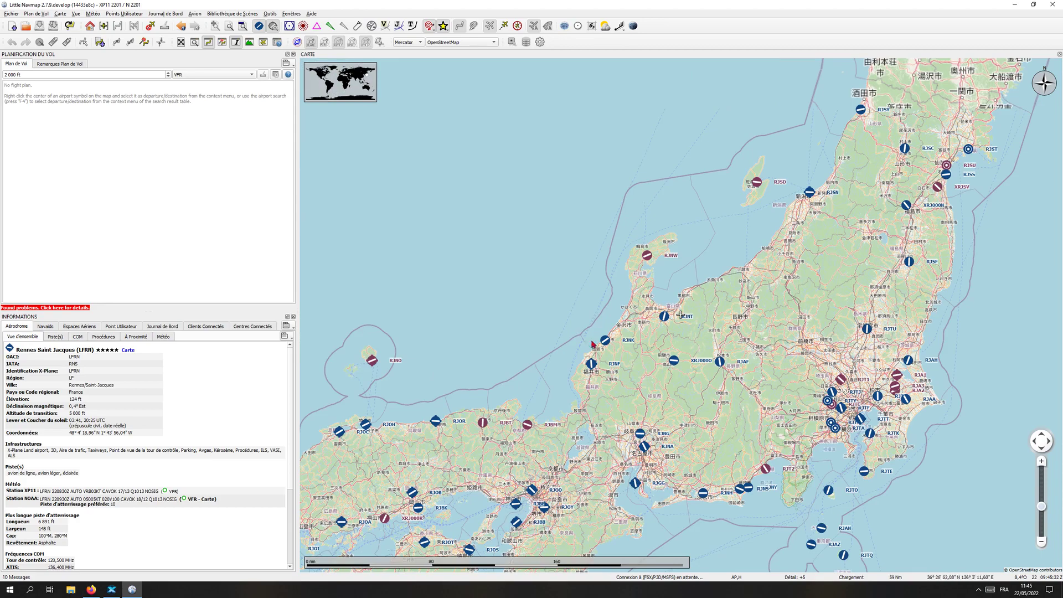
{"action": "scroll", "coordinate": [637, 355], "scroll_direction": "up", "scroll_amount": 4}
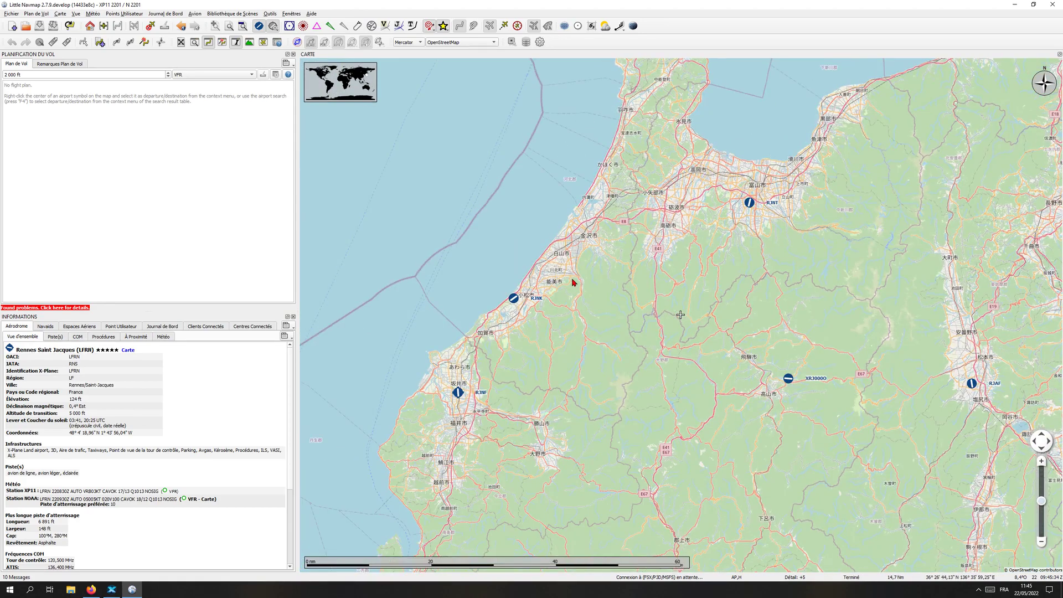
{"action": "scroll", "coordinate": [551, 308], "scroll_direction": "down", "scroll_amount": 2}
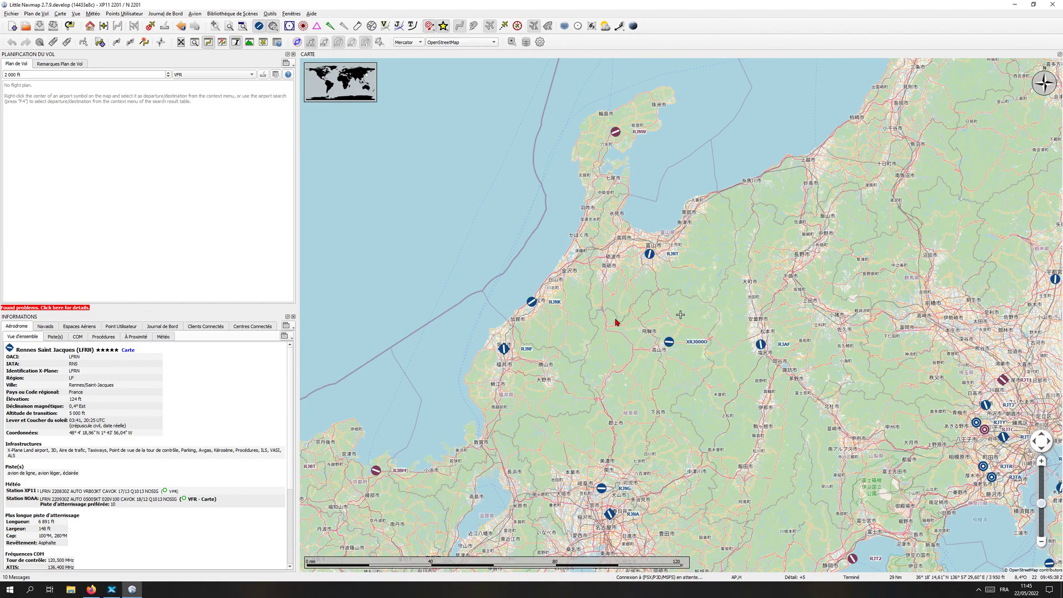
{"action": "left_click_drag", "start_coordinate": [614, 367], "coordinate": [615, 251]}
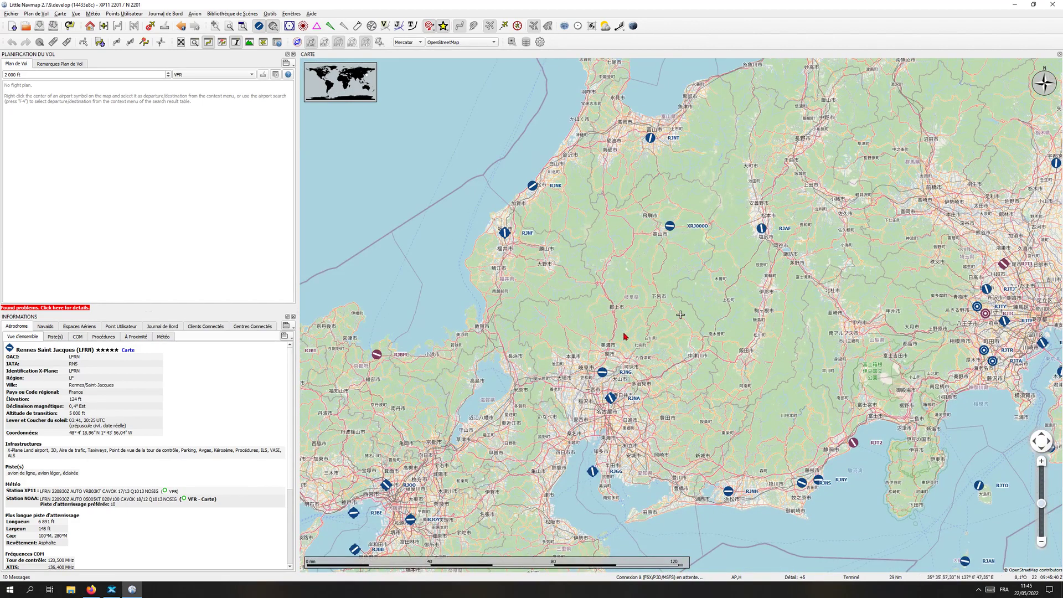
{"action": "left_click_drag", "start_coordinate": [611, 309], "coordinate": [655, 165]}
{"action": "left_click_drag", "start_coordinate": [581, 330], "coordinate": [687, 310]}
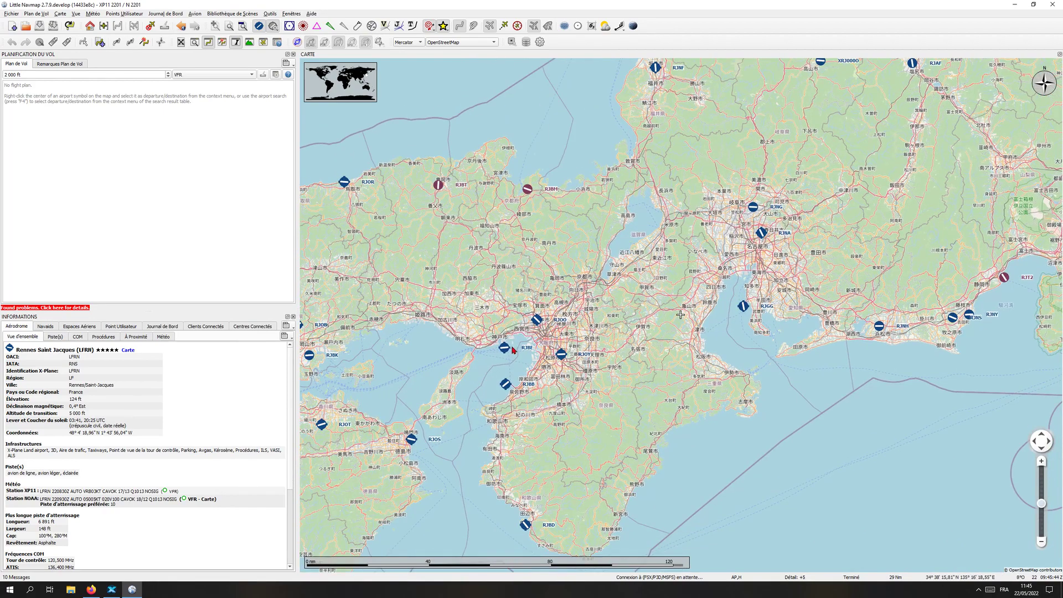
{"action": "left_click_drag", "start_coordinate": [575, 272], "coordinate": [588, 323]}
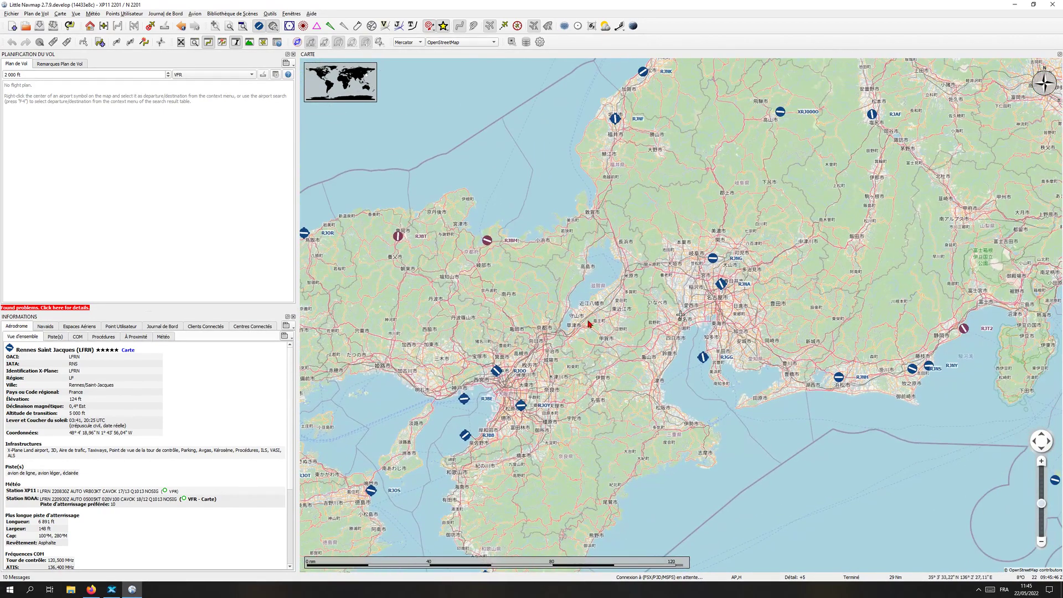
{"action": "scroll", "coordinate": [648, 332], "scroll_direction": "down", "scroll_amount": 2}
{"action": "scroll", "coordinate": [619, 338], "scroll_direction": "down", "scroll_amount": 1}
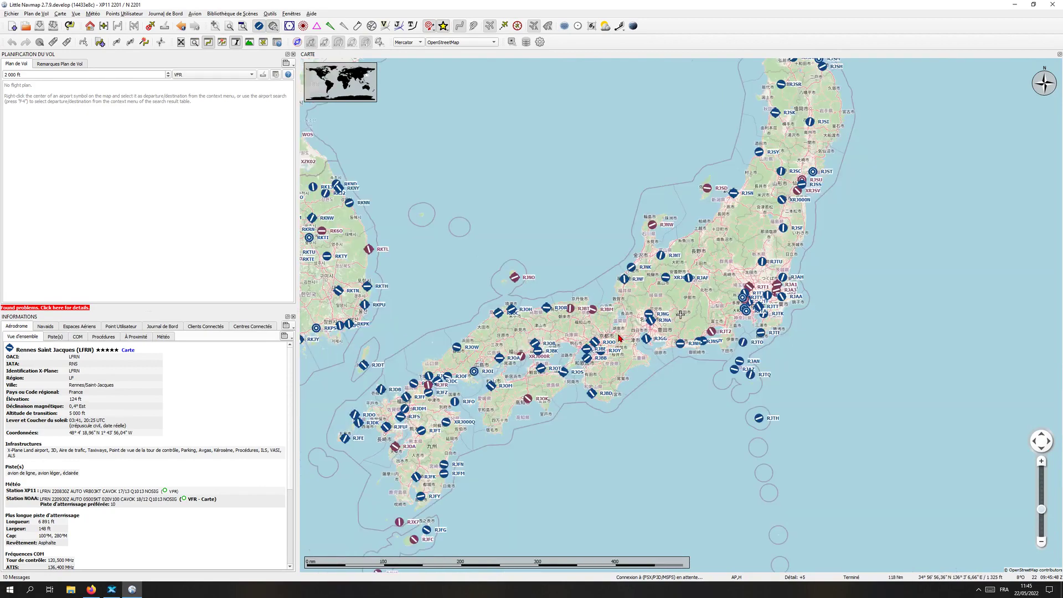
{"action": "left_click_drag", "start_coordinate": [703, 238], "coordinate": [615, 277]}
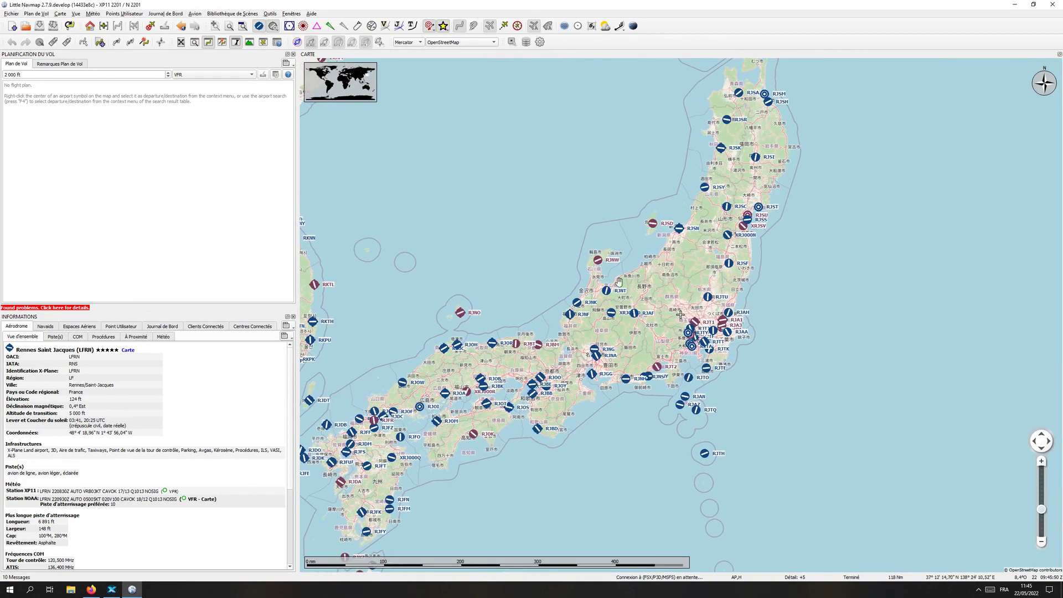
{"action": "left_click_drag", "start_coordinate": [642, 224], "coordinate": [609, 281]}
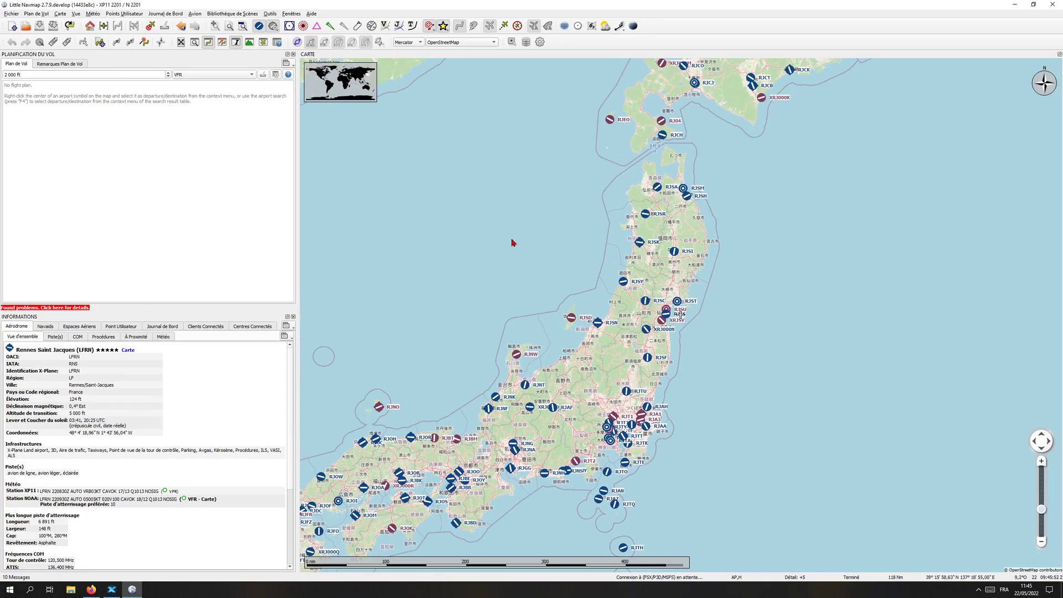
- Show the information and procedures for Matsumoto airport (RJAF), closing the search window and reopening it
{"action": "left_click", "coordinate": [553, 410]}
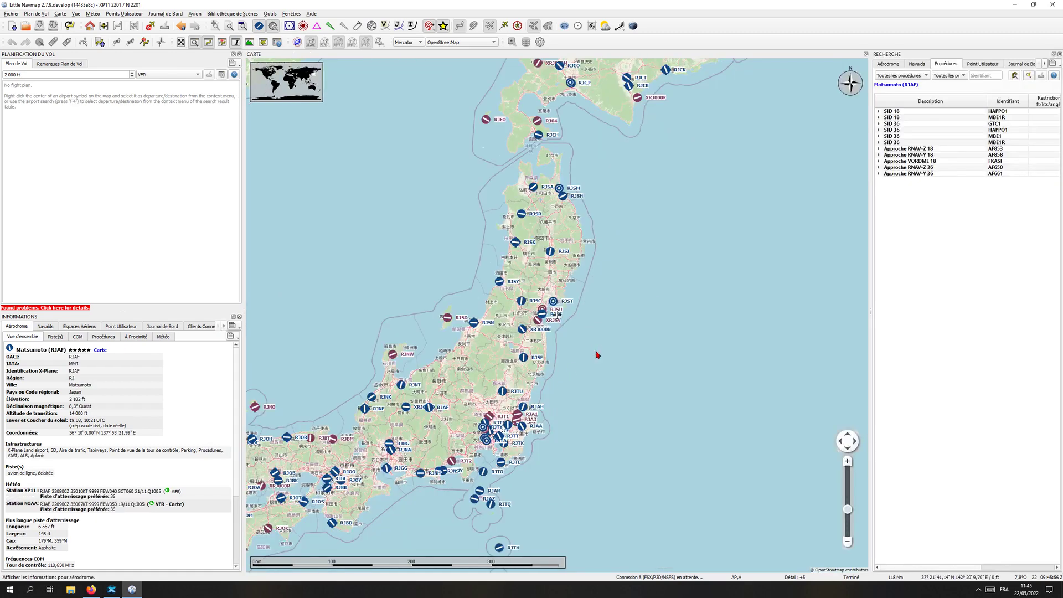
{"action": "right_click", "coordinate": [630, 128]}
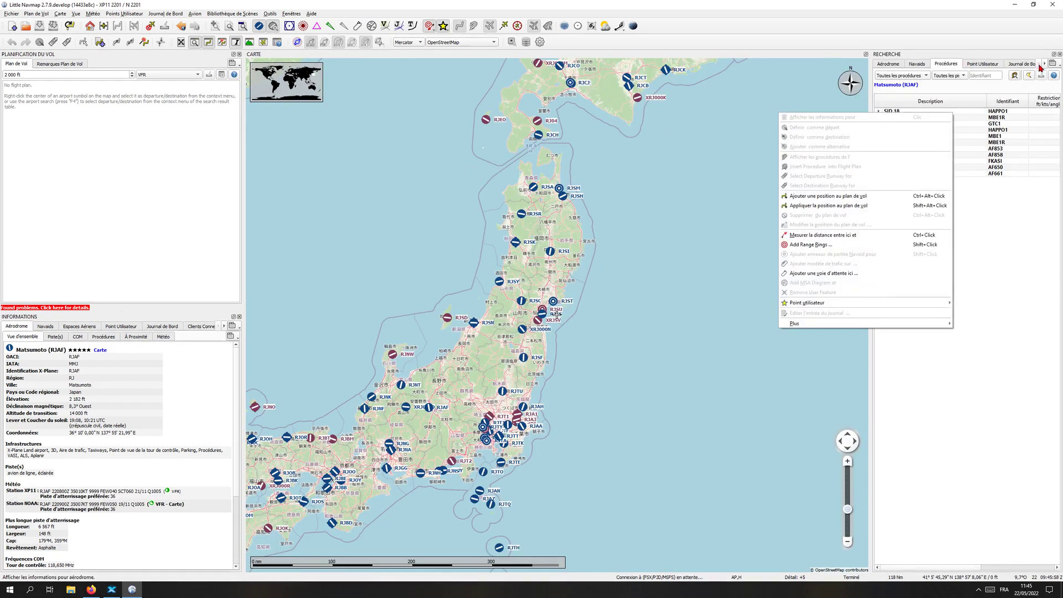
{"action": "left_click", "coordinate": [194, 42]}
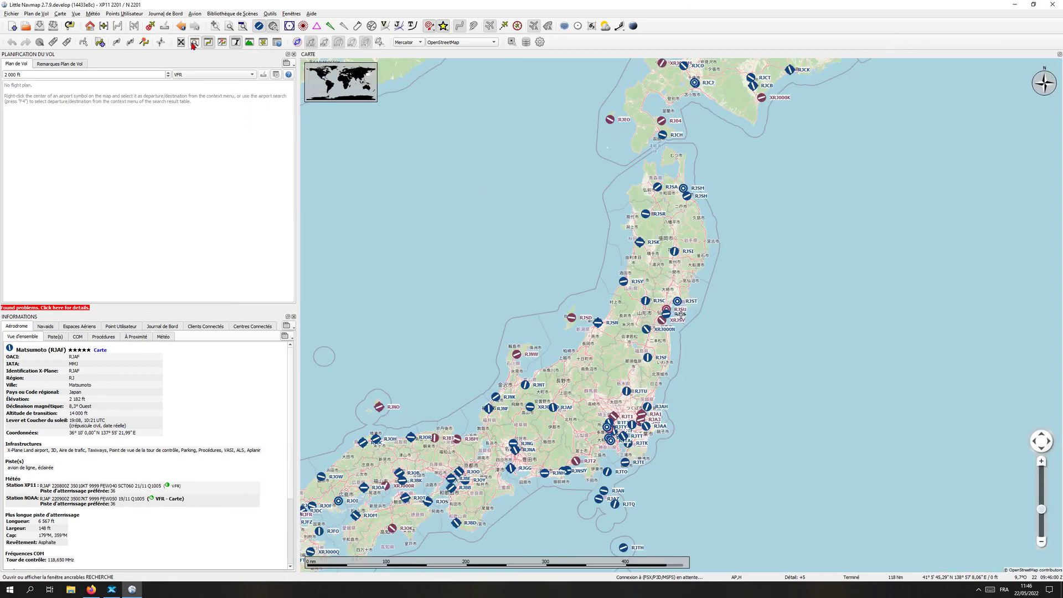
{"action": "left_click", "coordinate": [194, 42]}
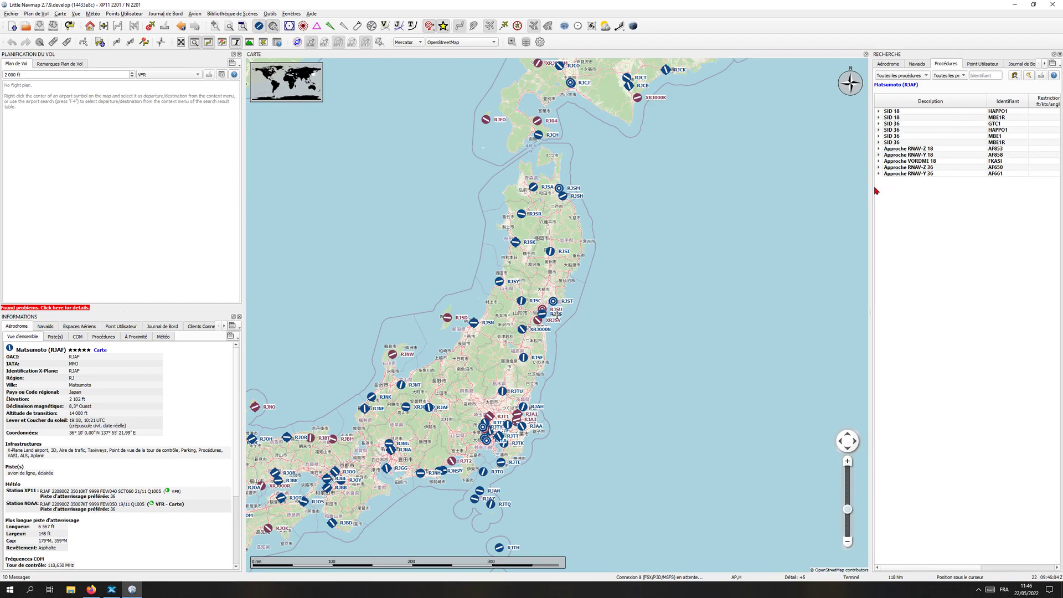
- Widen the search window, clear the airport search filters, and search the airports by the name osaka
{"action": "left_click_drag", "start_coordinate": [867, 187], "coordinate": [769, 193]}
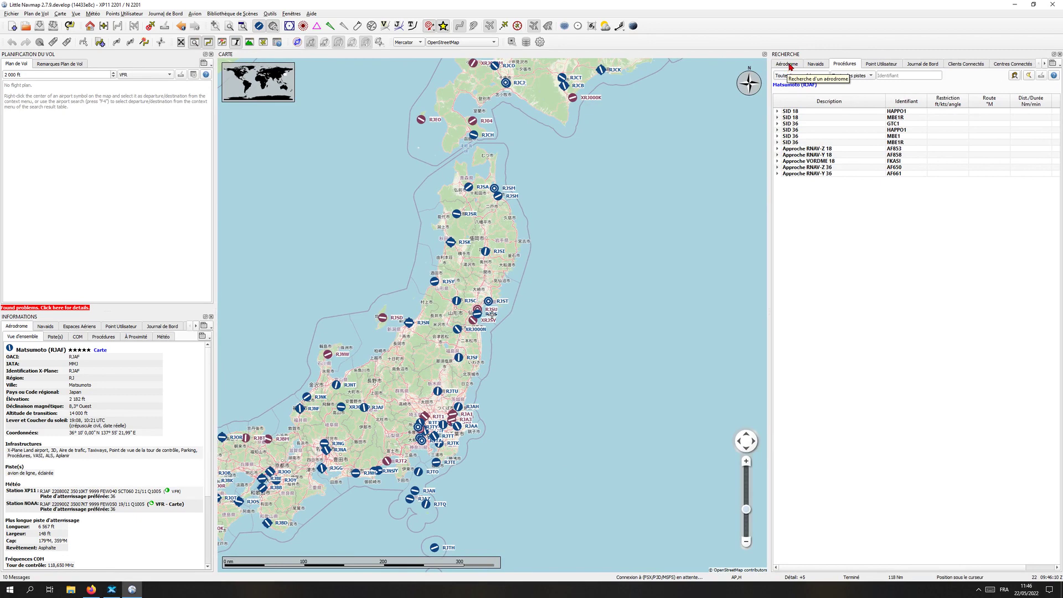
{"action": "left_click", "coordinate": [788, 64]}
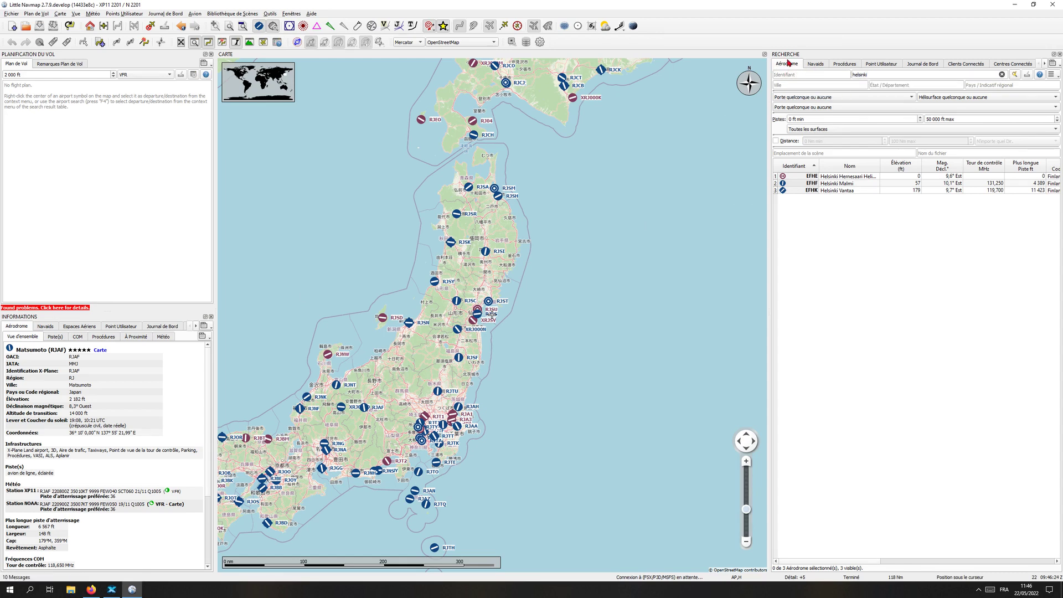
{"action": "left_click", "coordinate": [1053, 63]}
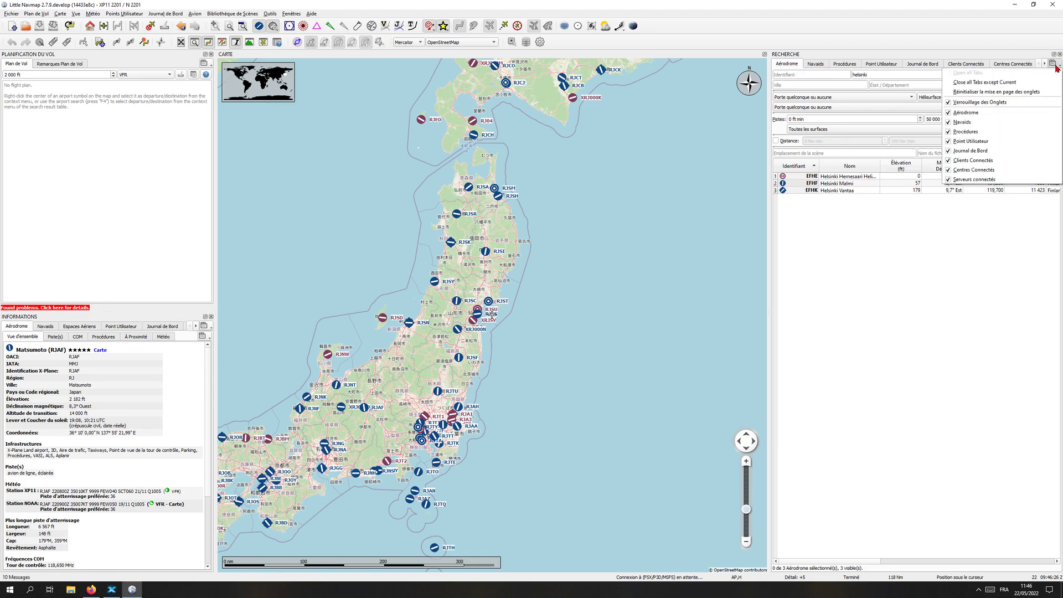
{"action": "left_click", "coordinate": [873, 275]}
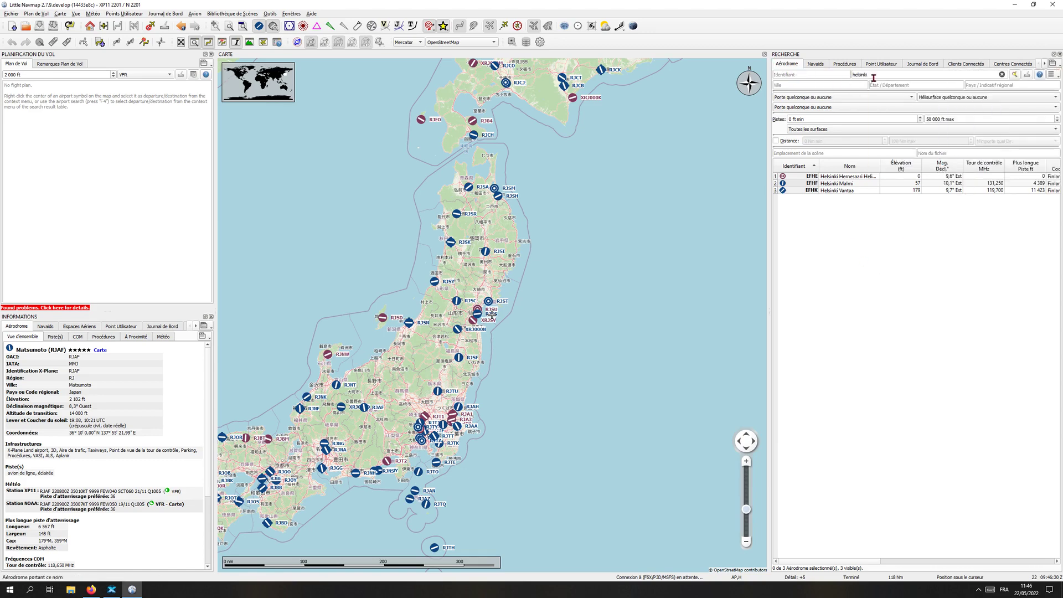
{"action": "left_click", "coordinate": [1013, 74]}
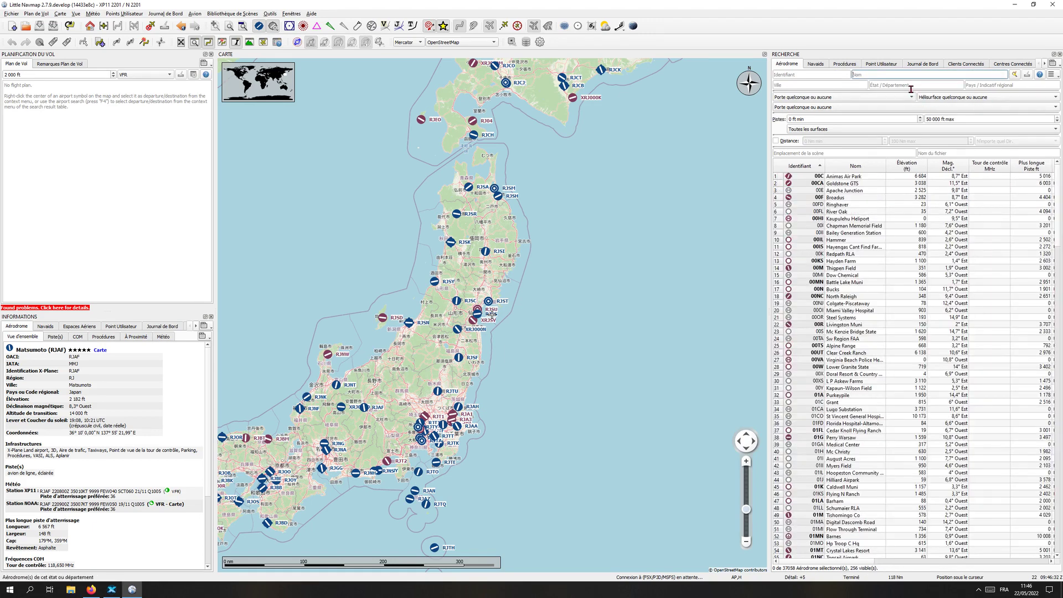
{"action": "left_click", "coordinate": [799, 84]}
{"action": "left_click", "coordinate": [880, 75]}
{"action": "type", "text": "osaka"}
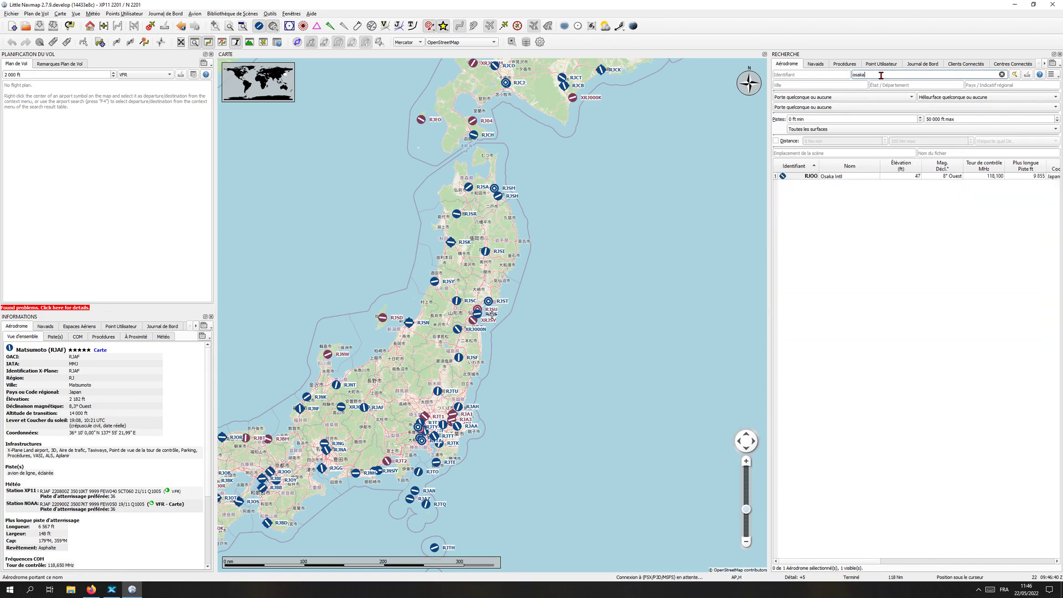
- Show Osaka Intl (RJOO) on the map with its information, and look over the surrounding airports
{"action": "left_click", "coordinate": [823, 178]}
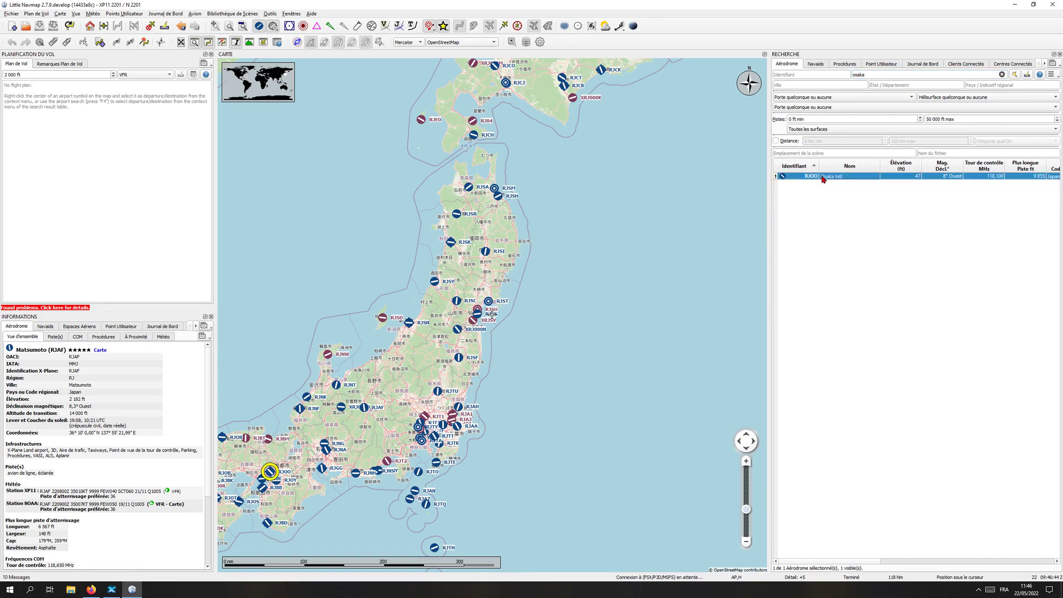
{"action": "double_click", "coordinate": [823, 177]}
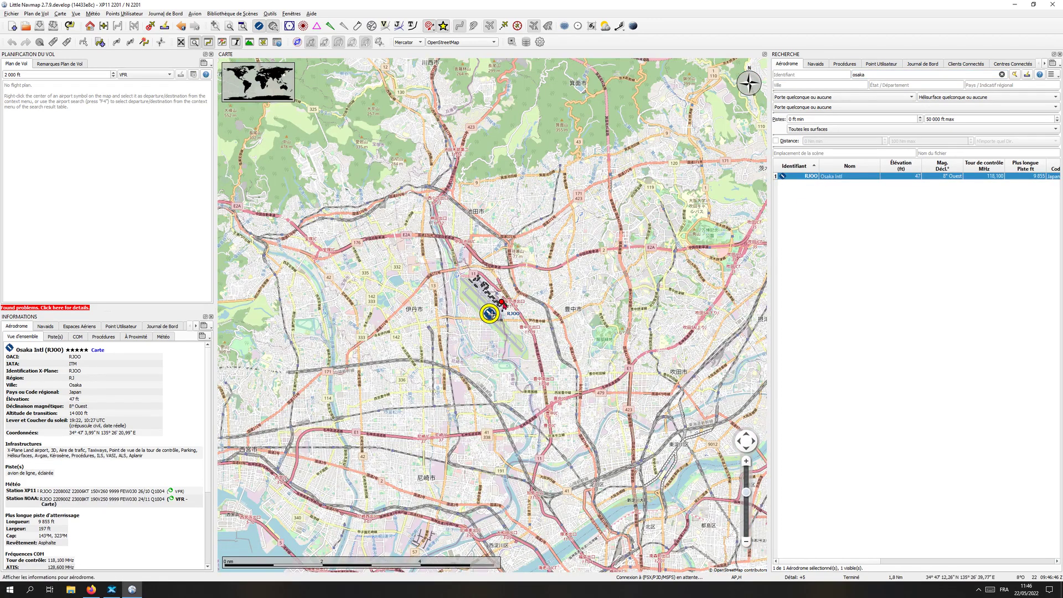
{"action": "scroll", "coordinate": [512, 340], "scroll_direction": "down", "scroll_amount": 2}
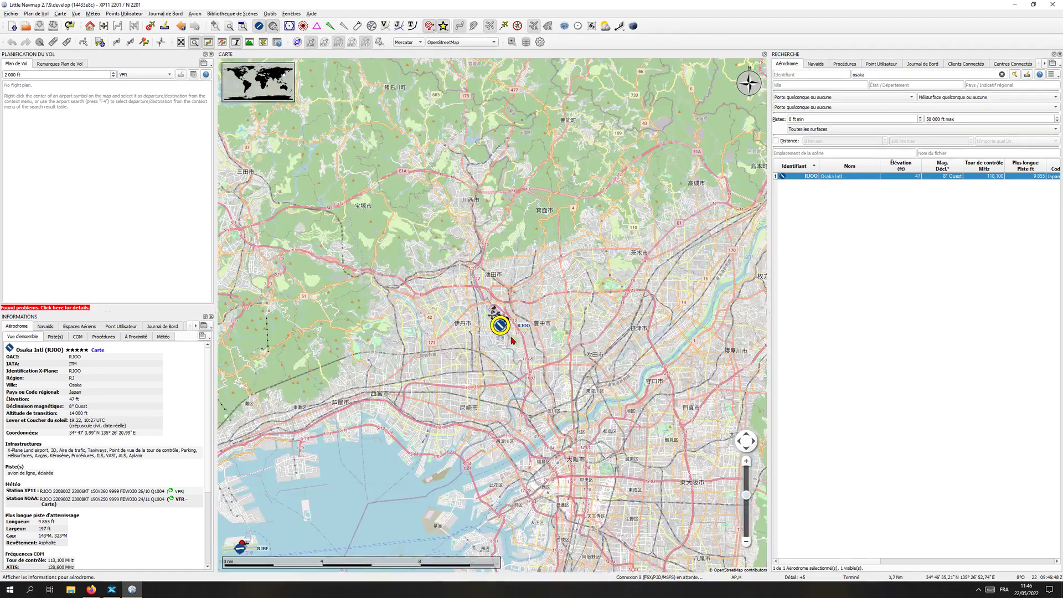
{"action": "scroll", "coordinate": [512, 339], "scroll_direction": "down", "scroll_amount": 5}
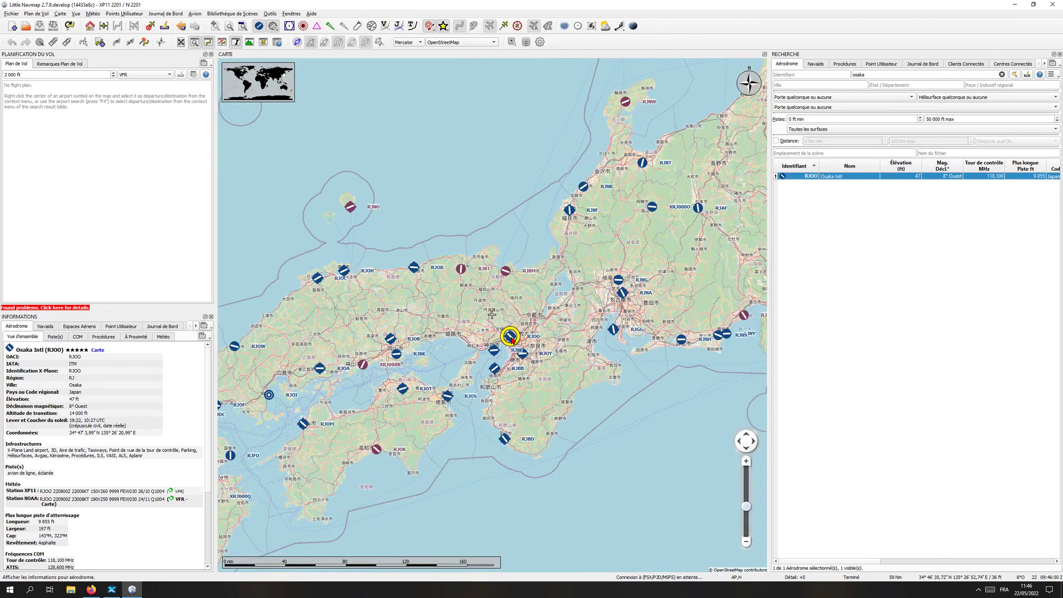
{"action": "scroll", "coordinate": [512, 340], "scroll_direction": "down", "scroll_amount": 2}
{"action": "scroll", "coordinate": [511, 340], "scroll_direction": "up", "scroll_amount": 4}
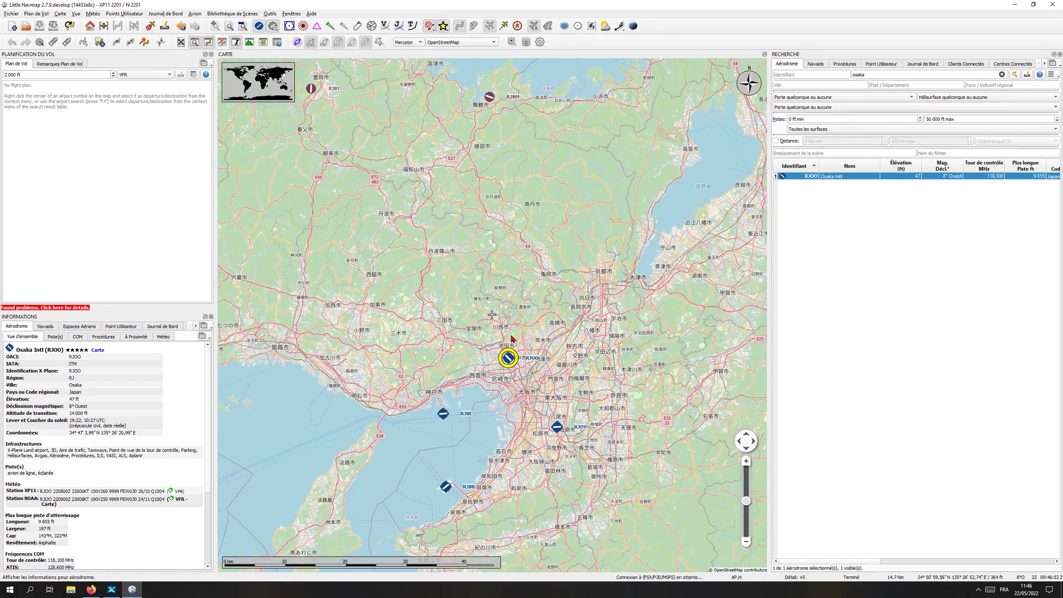
{"action": "left_click_drag", "start_coordinate": [555, 322], "coordinate": [571, 299]}
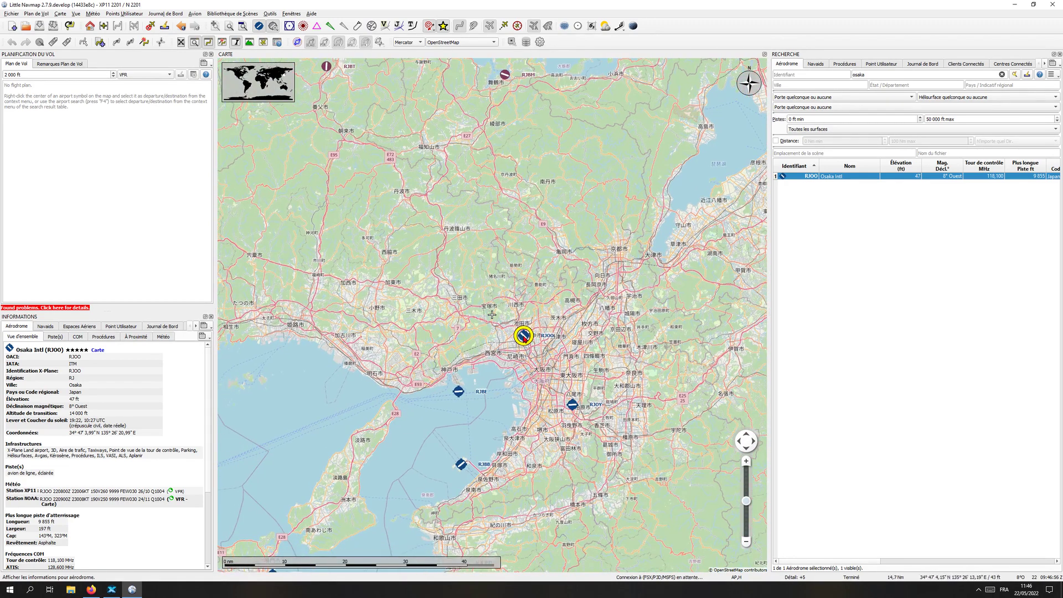
{"action": "right_click", "coordinate": [531, 336]}
{"action": "mouse_move", "coordinate": [541, 354]}
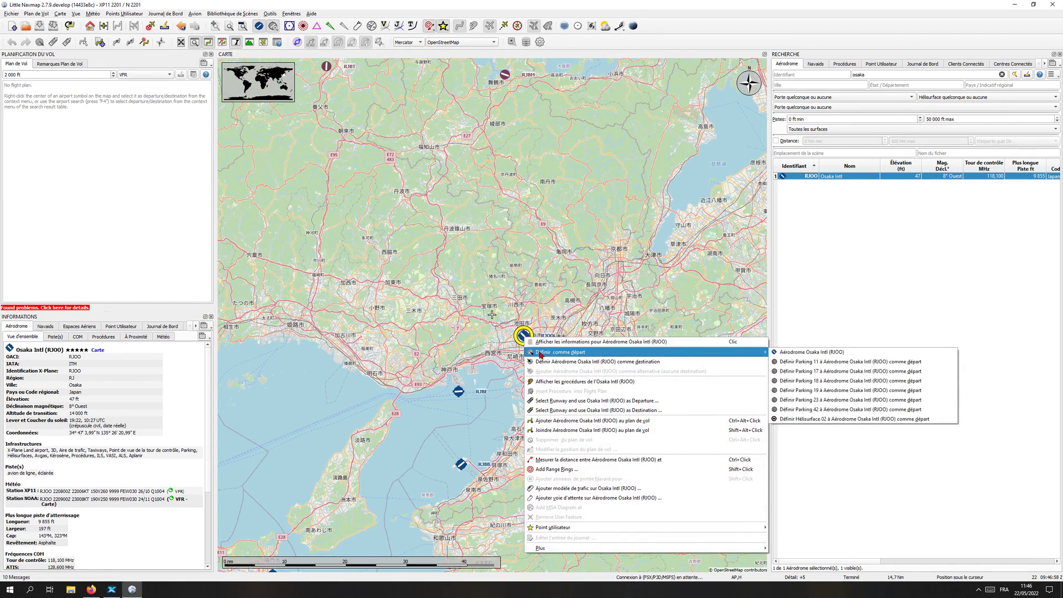
{"action": "left_click", "coordinate": [845, 195]}
- Set Osaka Intl (RJOO) as the flight plan's departure from the airport search results
{"action": "left_click", "coordinate": [843, 181]}
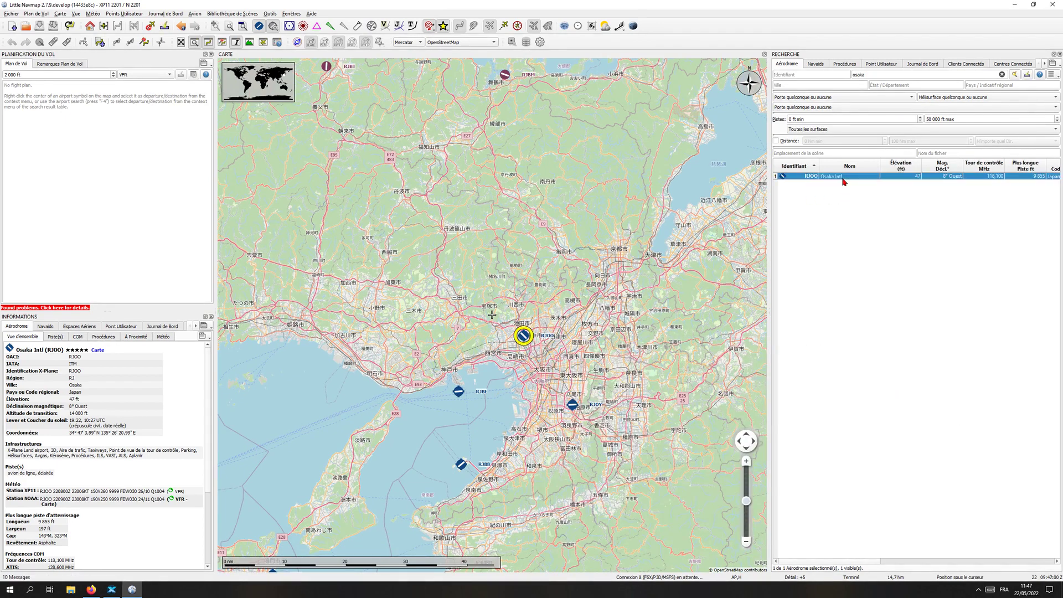
{"action": "right_click", "coordinate": [842, 180]}
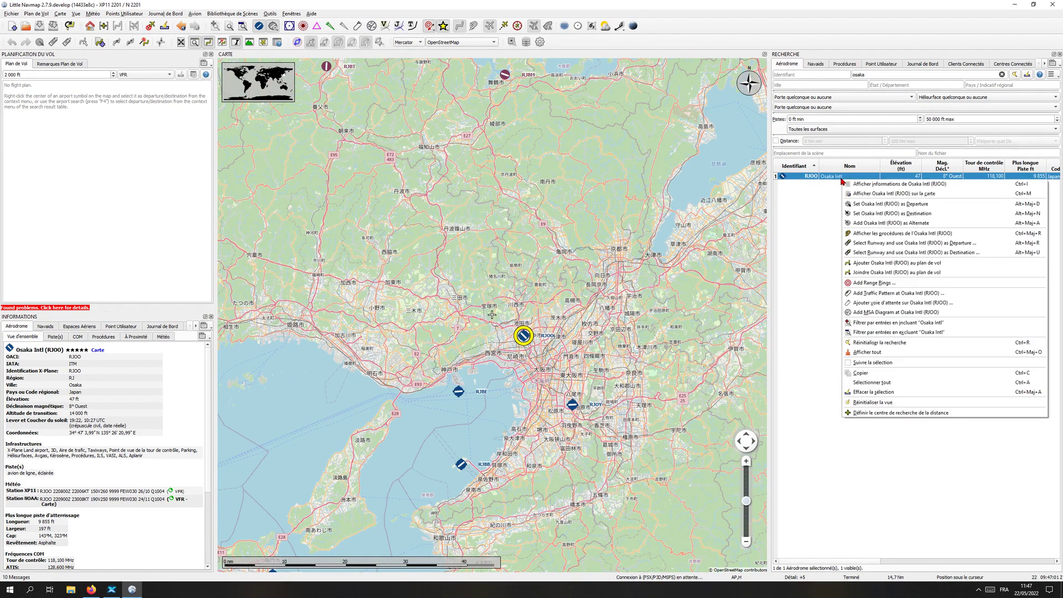
{"action": "left_click", "coordinate": [879, 205]}
{"action": "left_click", "coordinate": [75, 105]}
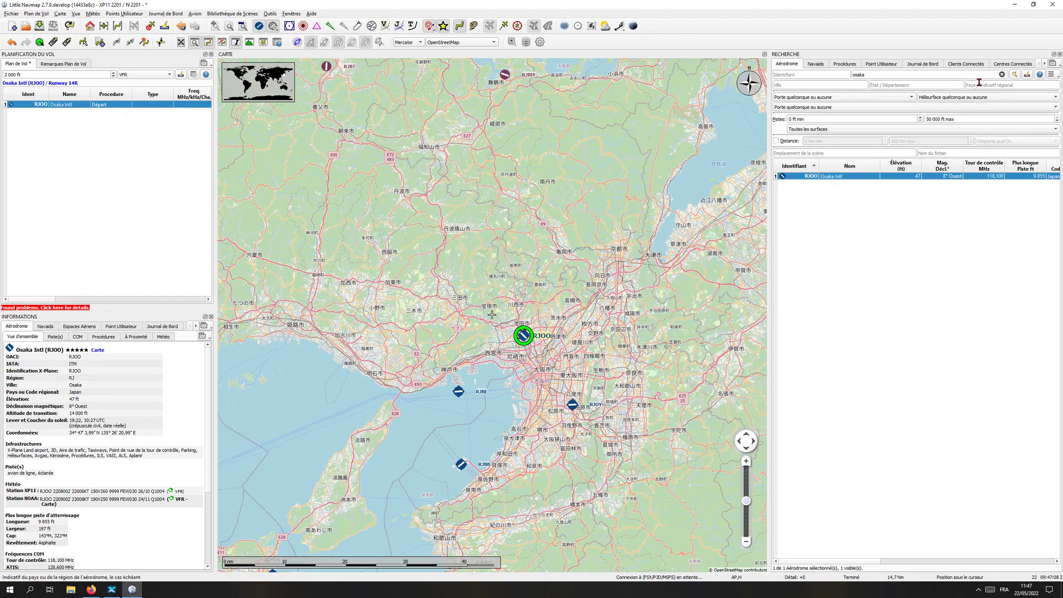
- Try to find an airport by the name orly in place of osaka, and clear the name filter
{"action": "left_click", "coordinate": [1001, 76]}
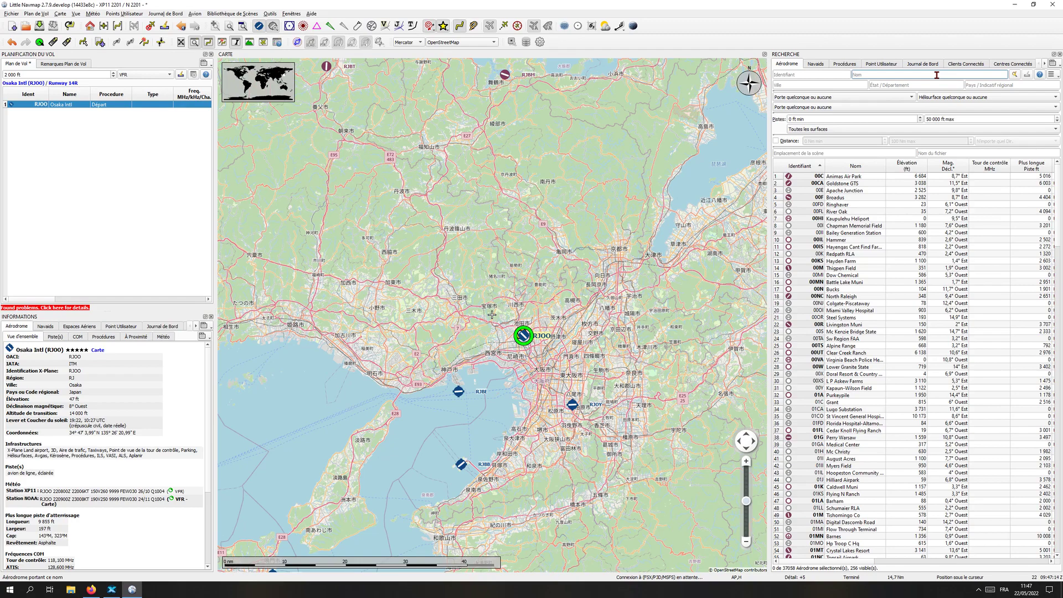
{"action": "type", "text": "orl"}
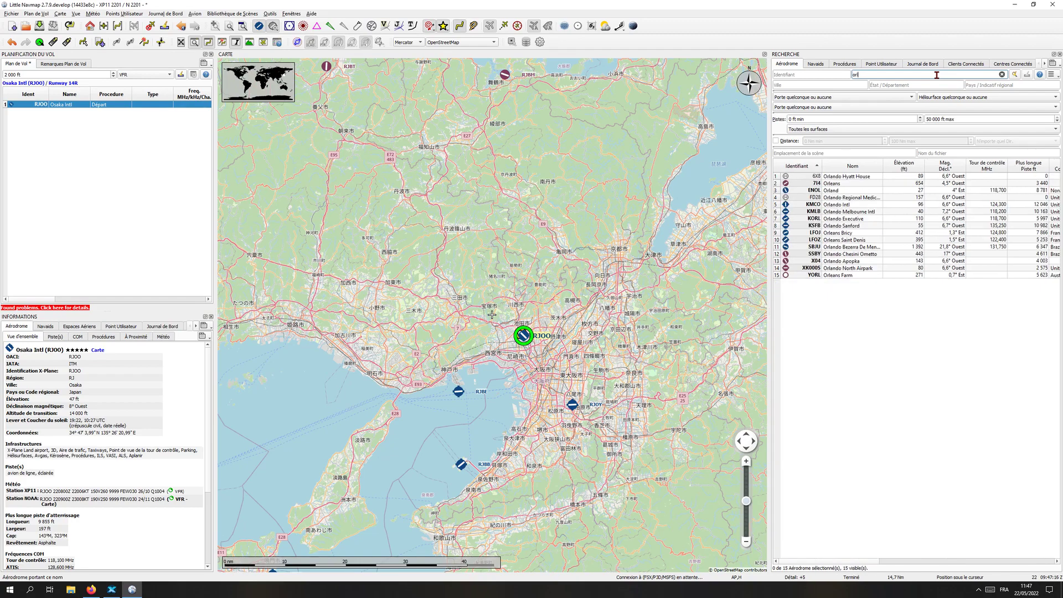
{"action": "type", "text": "y"}
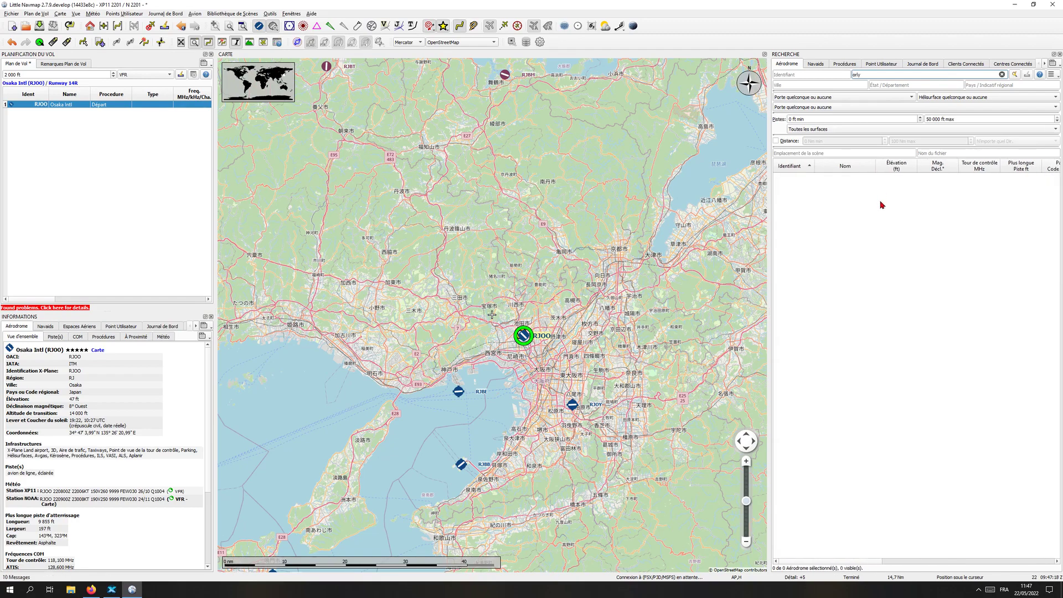
{"action": "double_click", "coordinate": [878, 73]}
{"action": "key", "text": "BackSpace"}
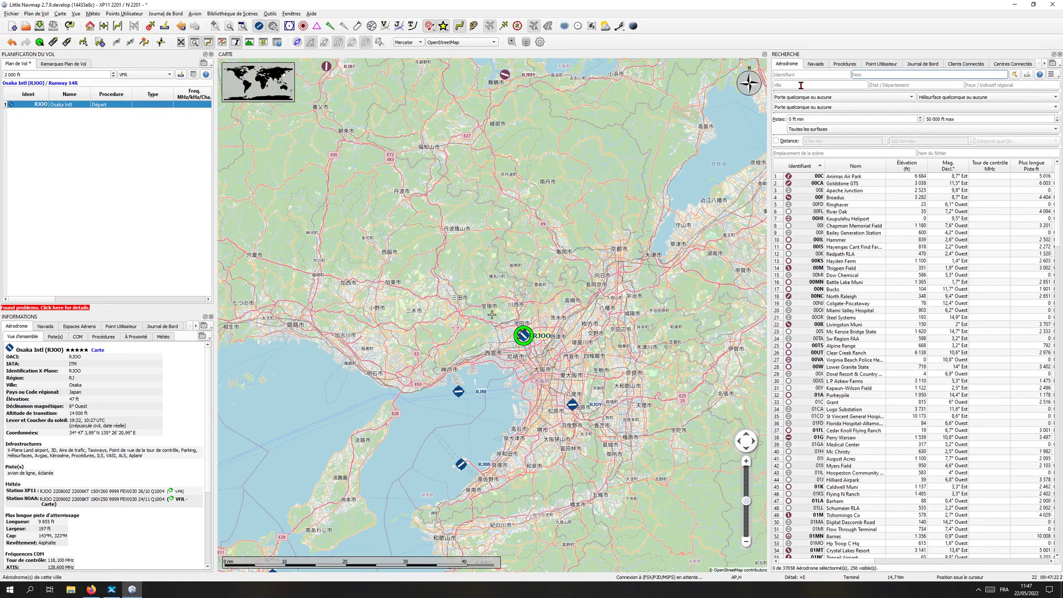
- Search for airports in the city of paris, restricting the results to the country france
{"action": "left_click", "coordinate": [800, 85]}
{"action": "type", "text": "paris"}
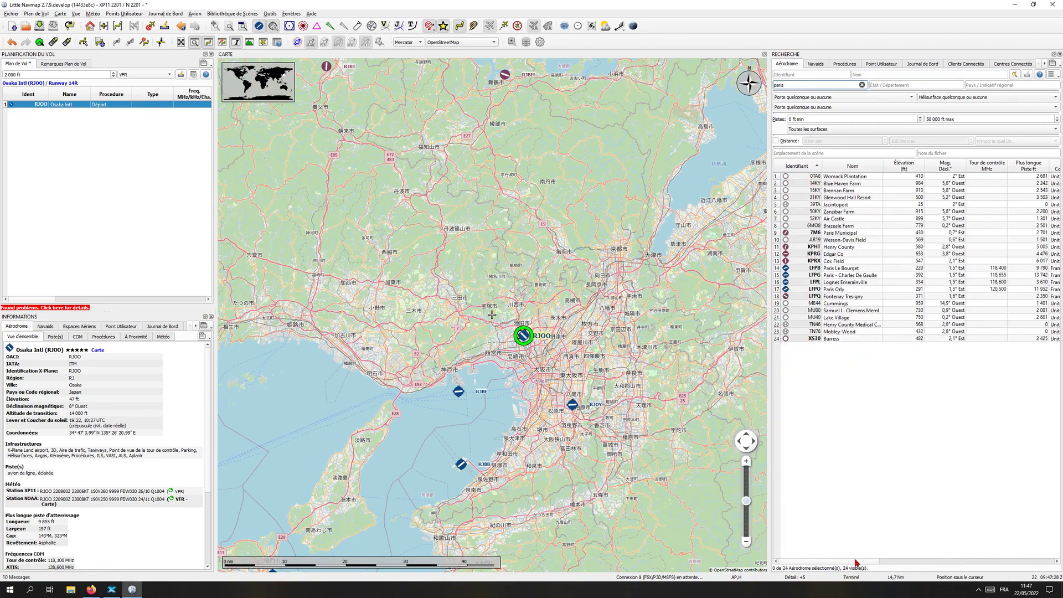
{"action": "left_click_drag", "start_coordinate": [855, 562], "coordinate": [903, 568]}
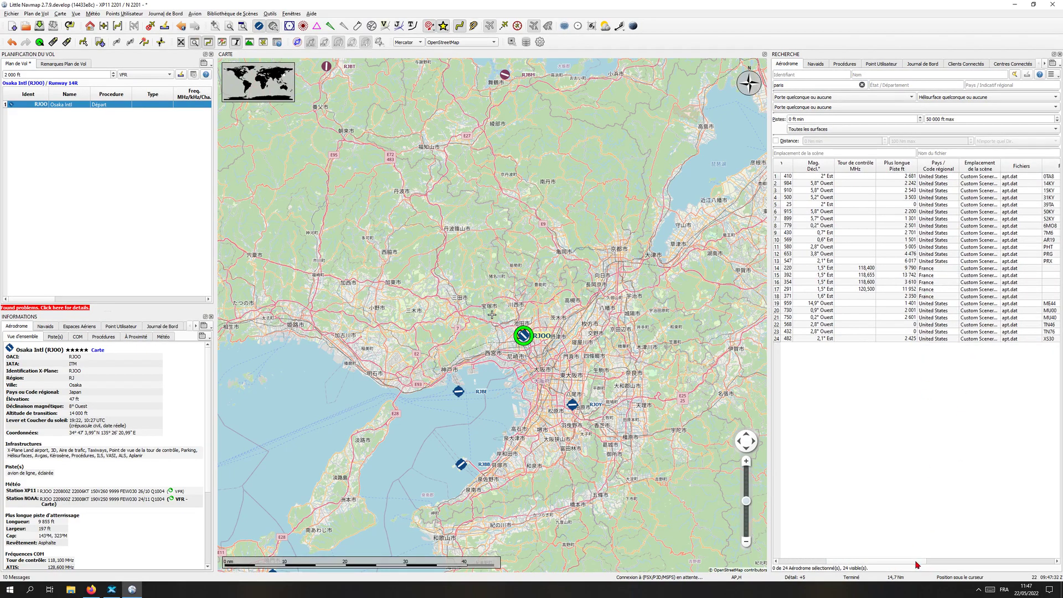
{"action": "left_click_drag", "start_coordinate": [916, 564], "coordinate": [825, 564]}
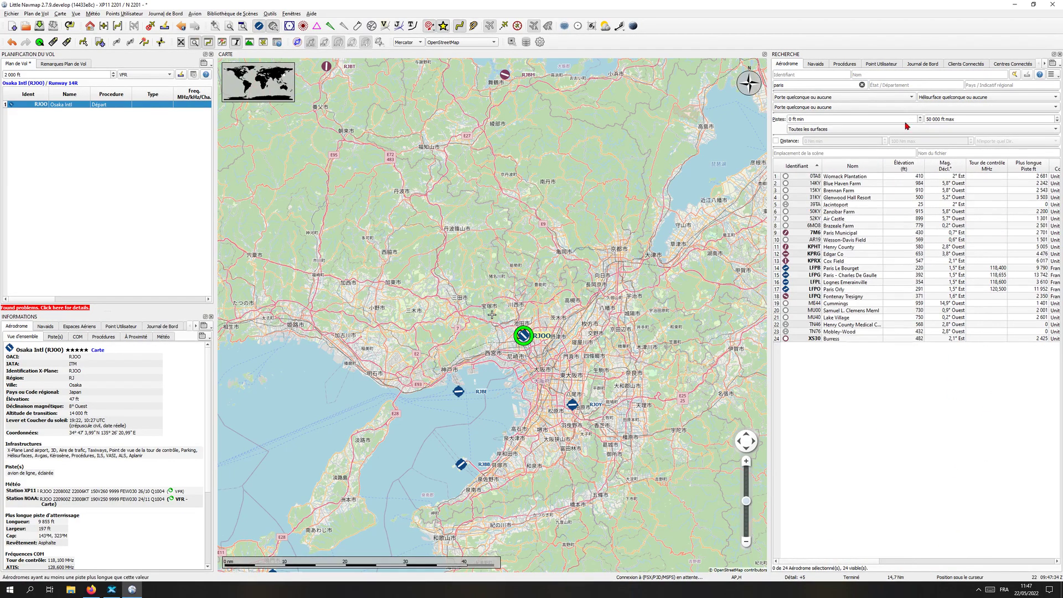
{"action": "left_click", "coordinate": [999, 86]}
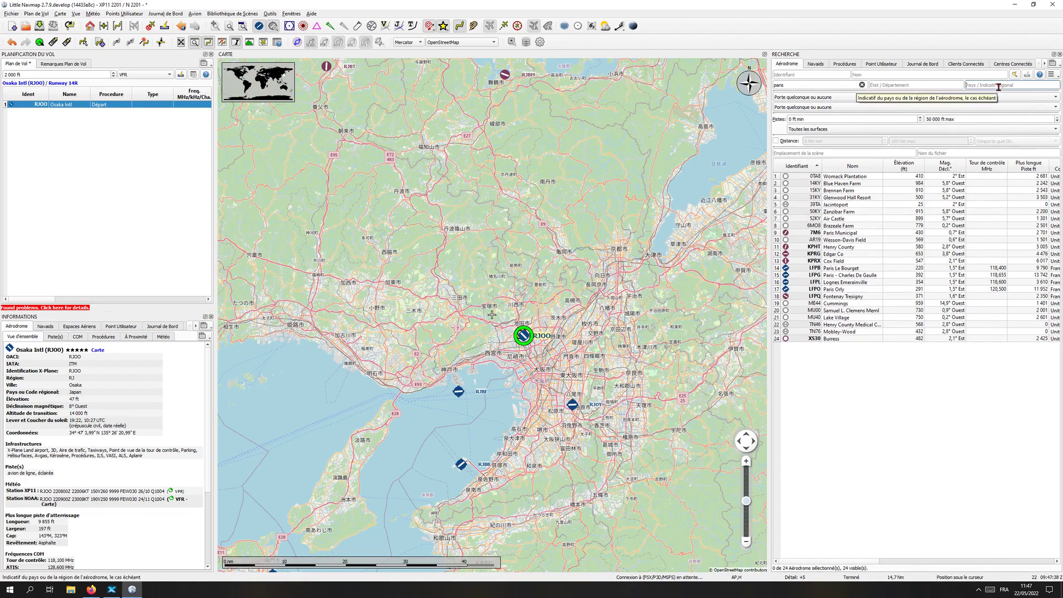
{"action": "type", "text": "france"}
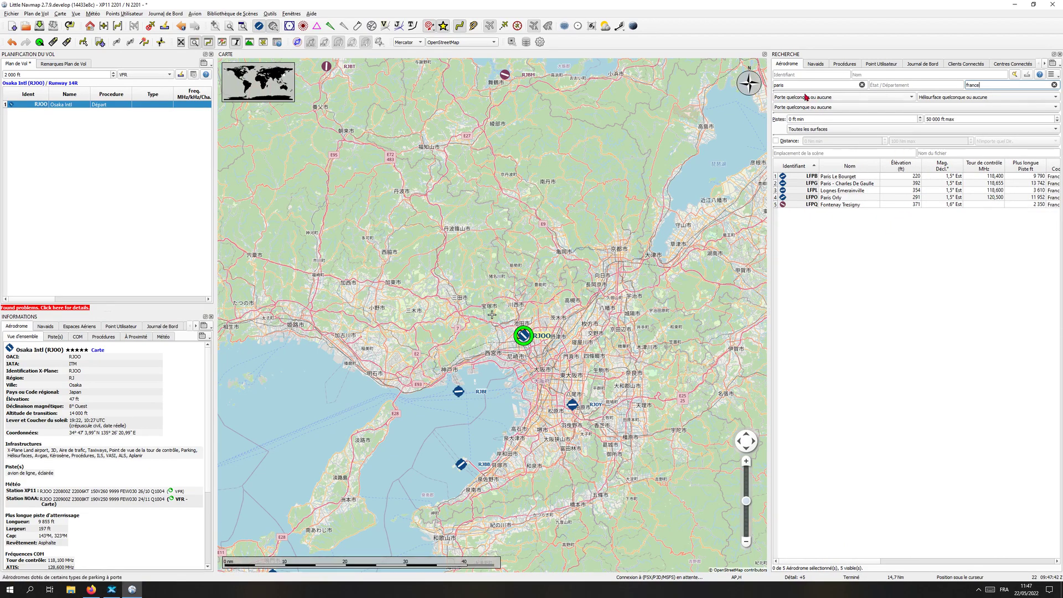
{"action": "left_click", "coordinate": [785, 85]}
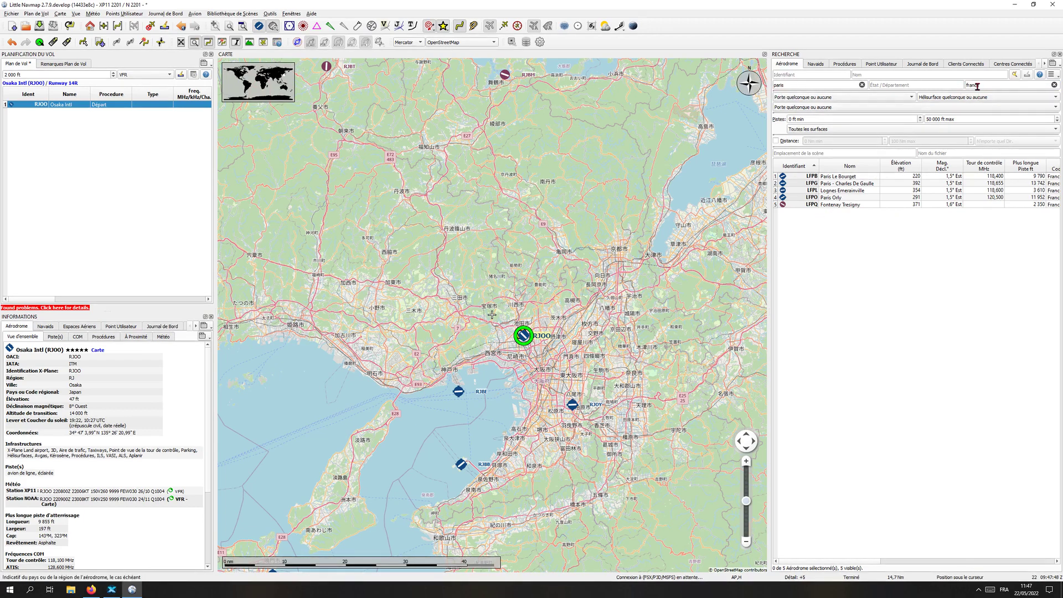
- Show Paris Orly (LFPO) from the search results on the map and look over the airports around it
{"action": "left_click", "coordinate": [807, 191]}
{"action": "left_click", "coordinate": [804, 205]}
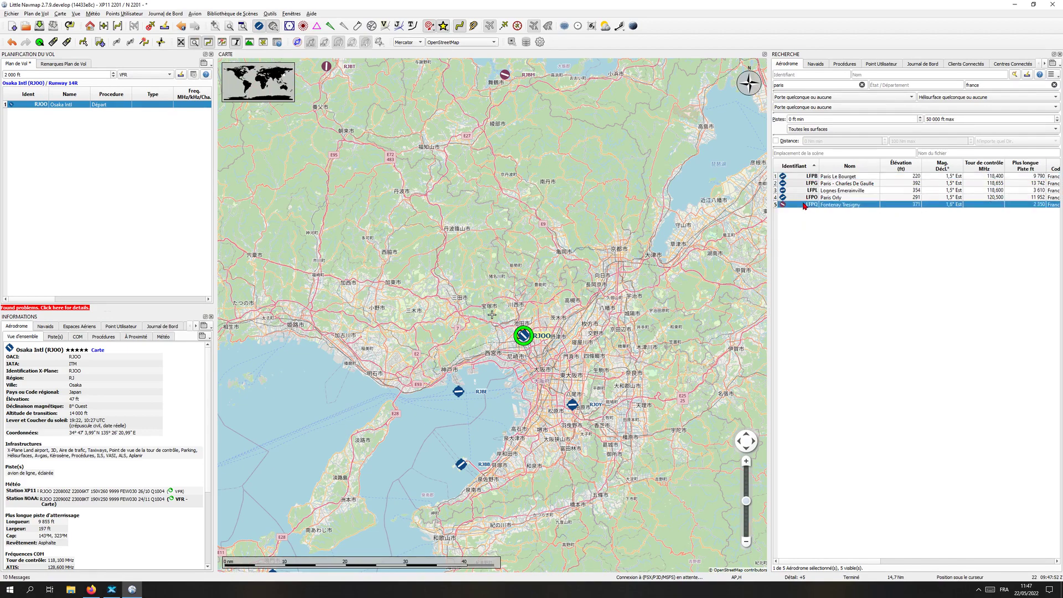
{"action": "left_click", "coordinate": [831, 198]}
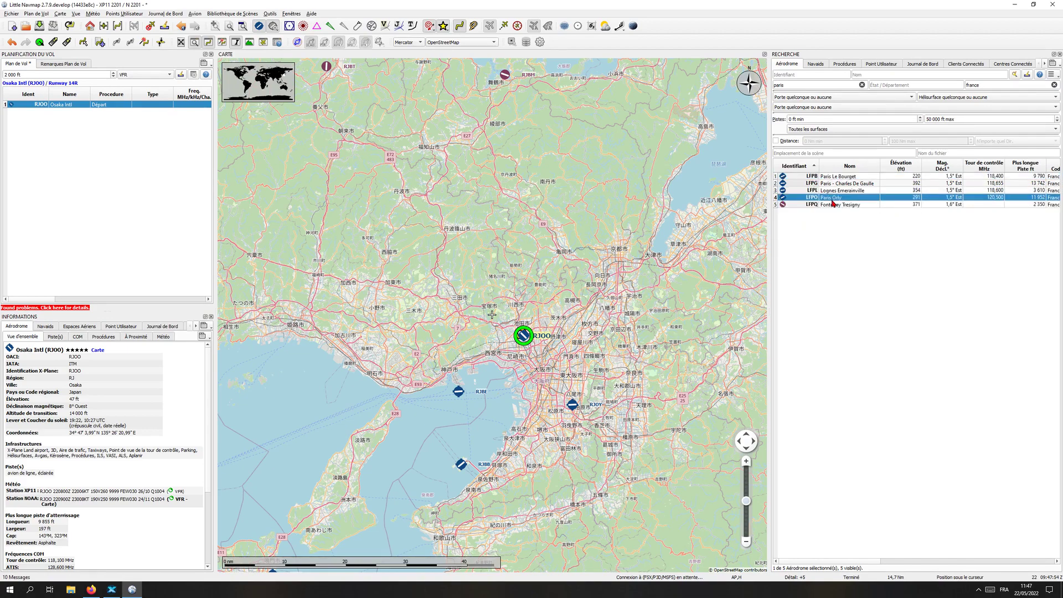
{"action": "double_click", "coordinate": [831, 199]}
{"action": "scroll", "coordinate": [490, 340], "scroll_direction": "down", "scroll_amount": 2}
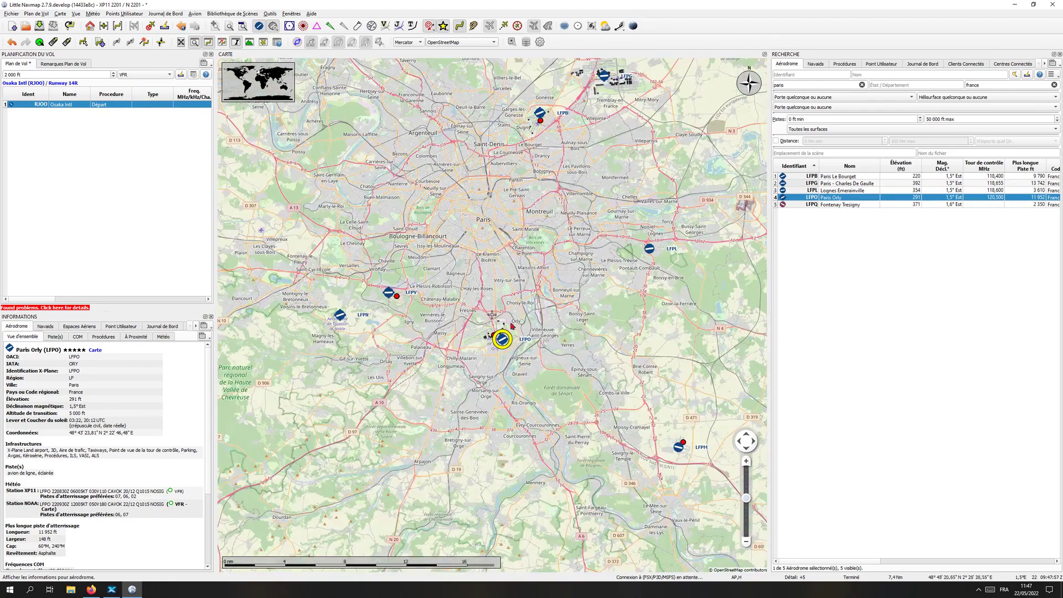
{"action": "scroll", "coordinate": [492, 315], "scroll_direction": "down", "scroll_amount": 3}
{"action": "scroll", "coordinate": [487, 351], "scroll_direction": "down", "scroll_amount": 2}
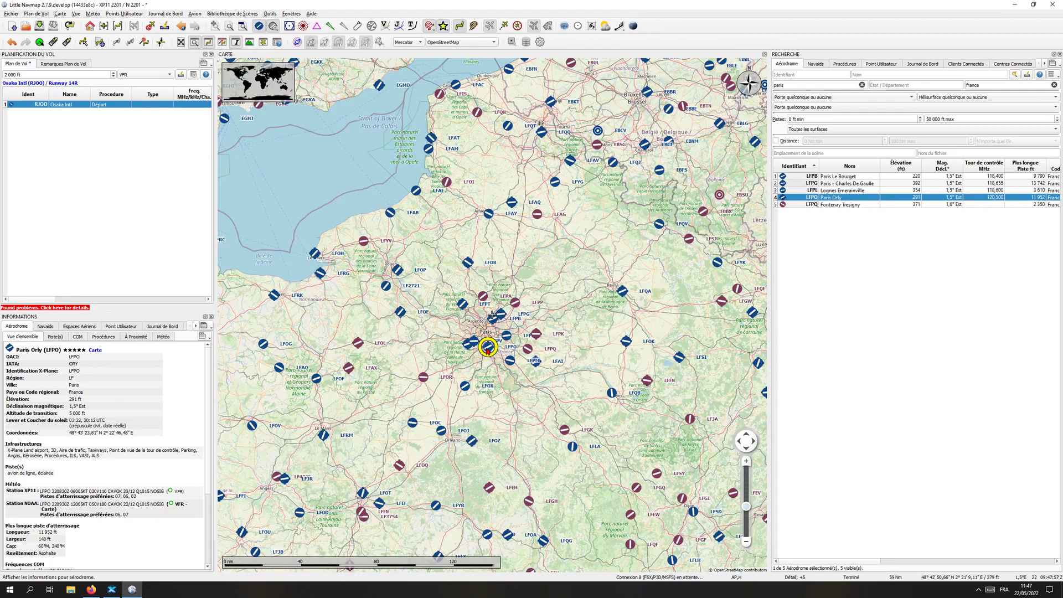
{"action": "scroll", "coordinate": [487, 351], "scroll_direction": "up", "scroll_amount": 2}
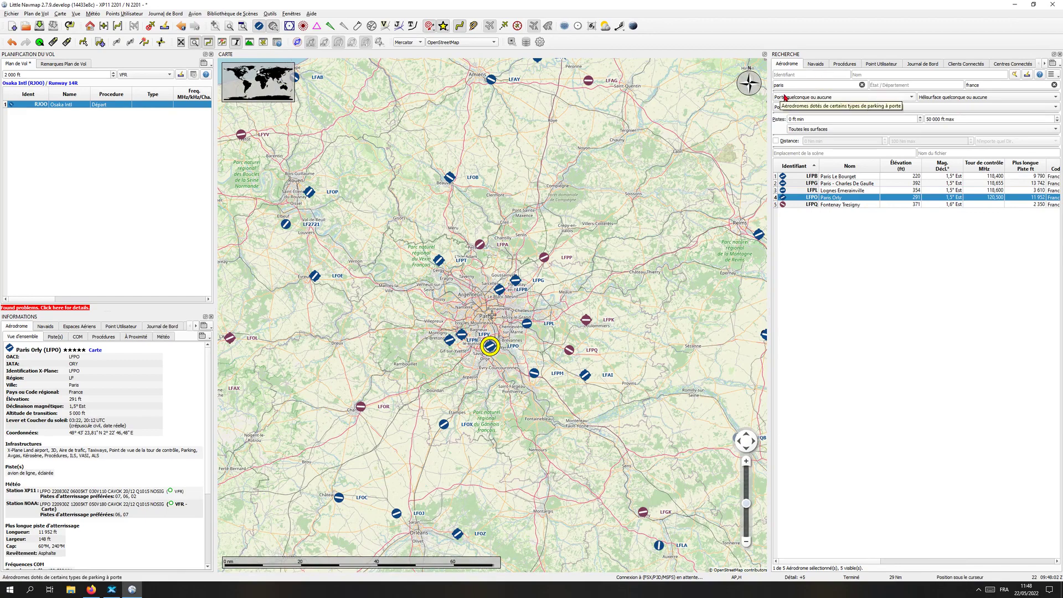
- Clear the city and country filters of the airport search and the identifier and region filters of the navaid search
{"action": "left_click", "coordinate": [863, 85]}
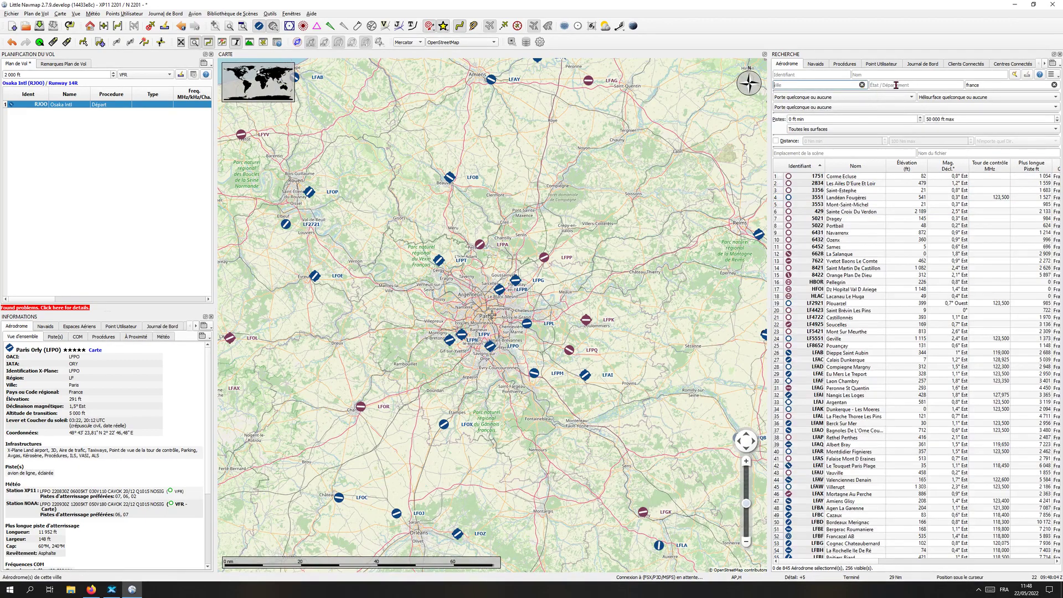
{"action": "left_click", "coordinate": [1054, 87]}
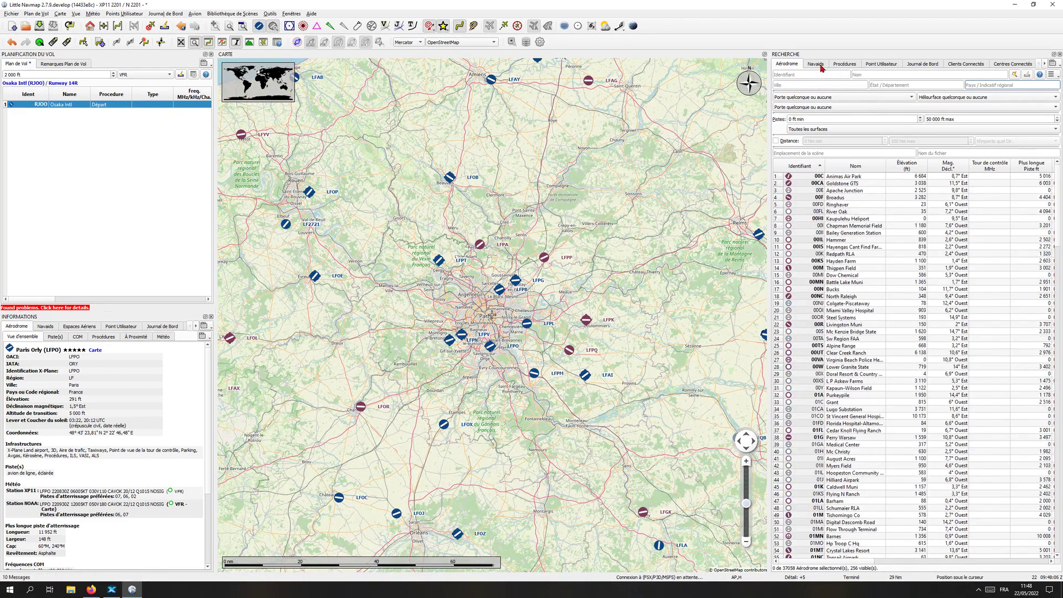
{"action": "left_click", "coordinate": [821, 65]}
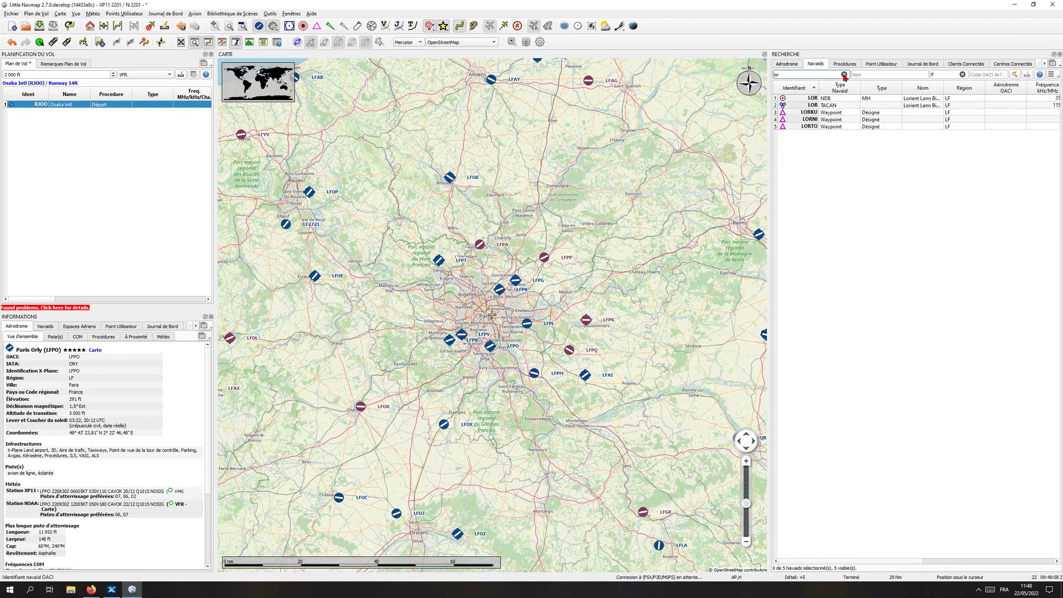
{"action": "left_click", "coordinate": [843, 74]}
{"action": "left_click", "coordinate": [963, 75]}
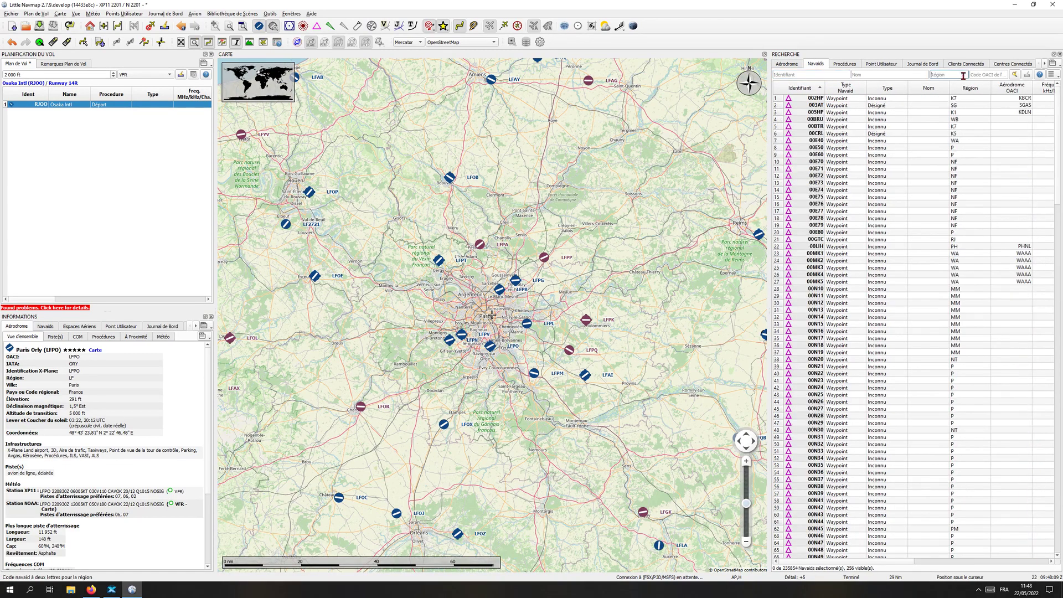
- Search for airports by the name helsinki
{"action": "left_click", "coordinate": [786, 65]}
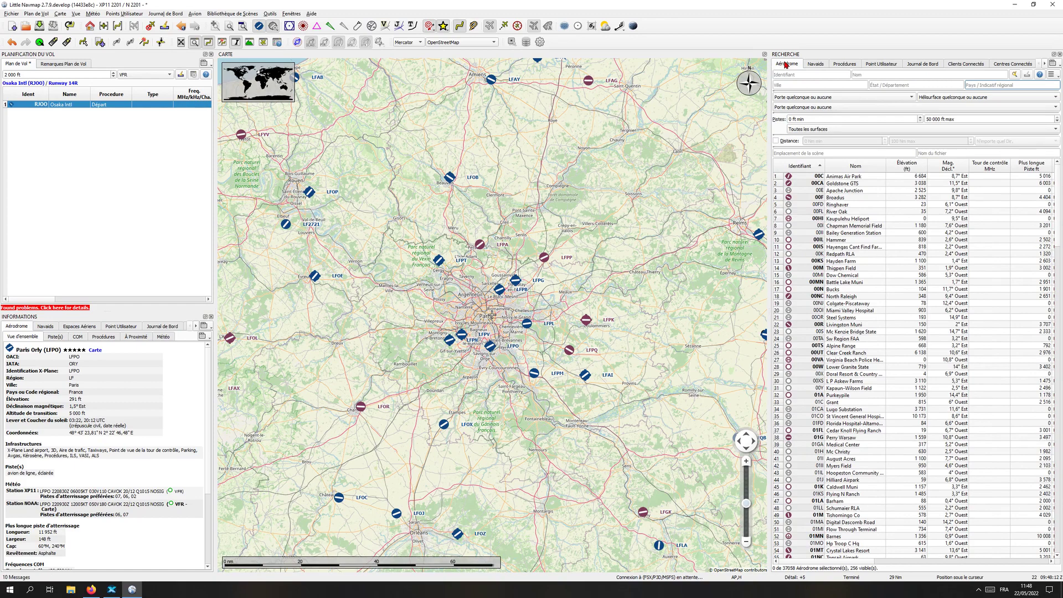
{"action": "left_click", "coordinate": [884, 75]}
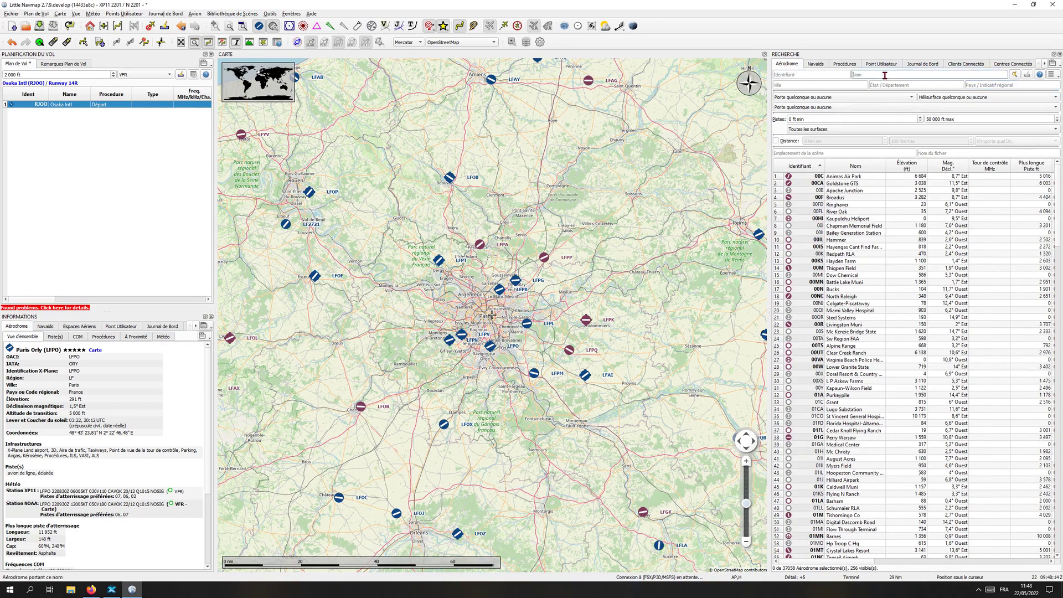
{"action": "type", "text": "helsi"}
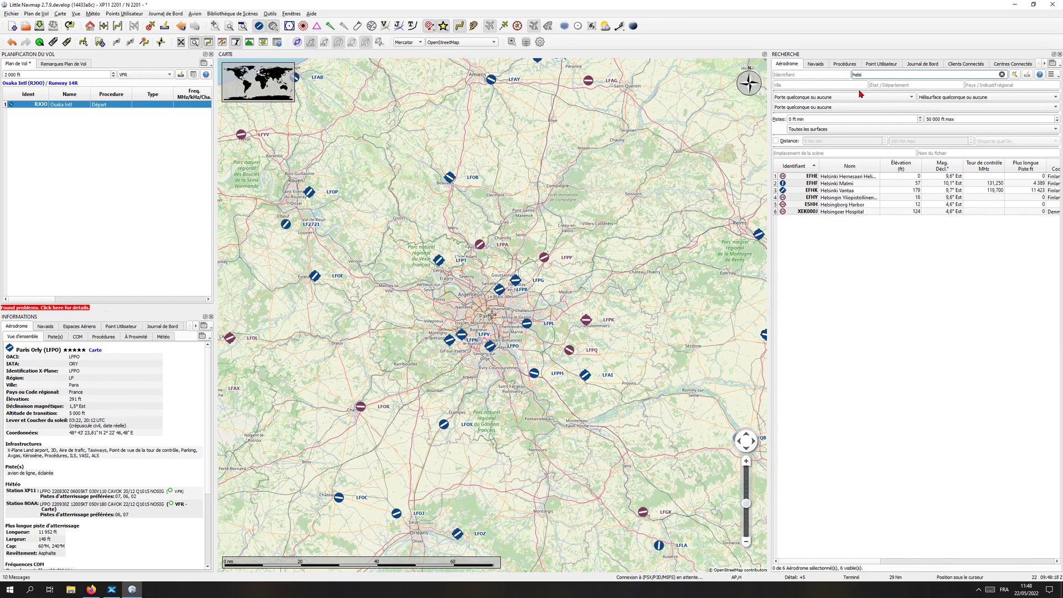
{"action": "type", "text": "nki"}
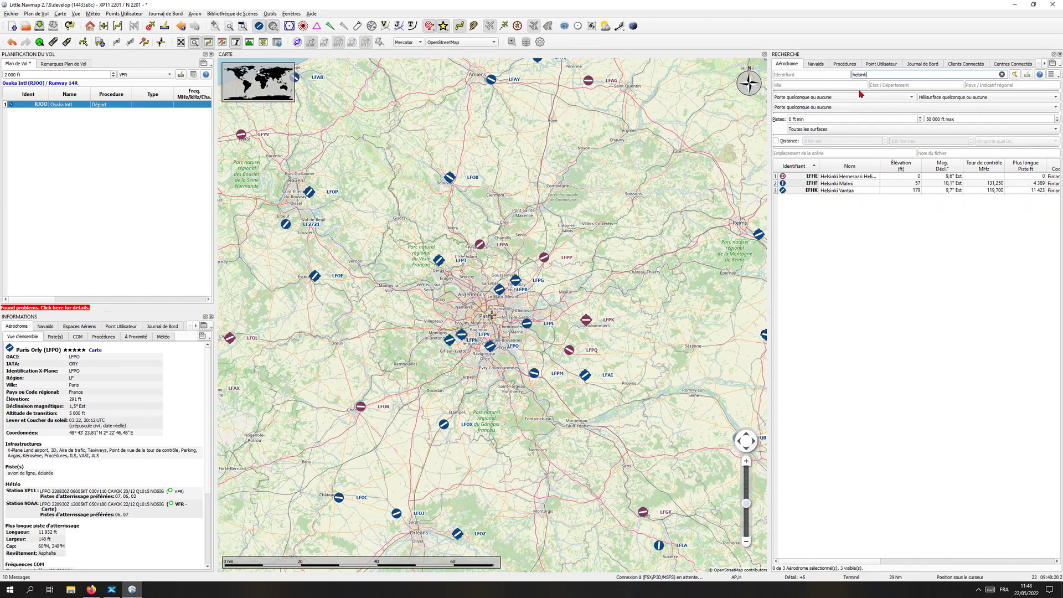
- Look through the Helsinki search results, then show Helsinki Malmi (EFHF) on the map and look over its surroundings
{"action": "left_click", "coordinate": [797, 177]}
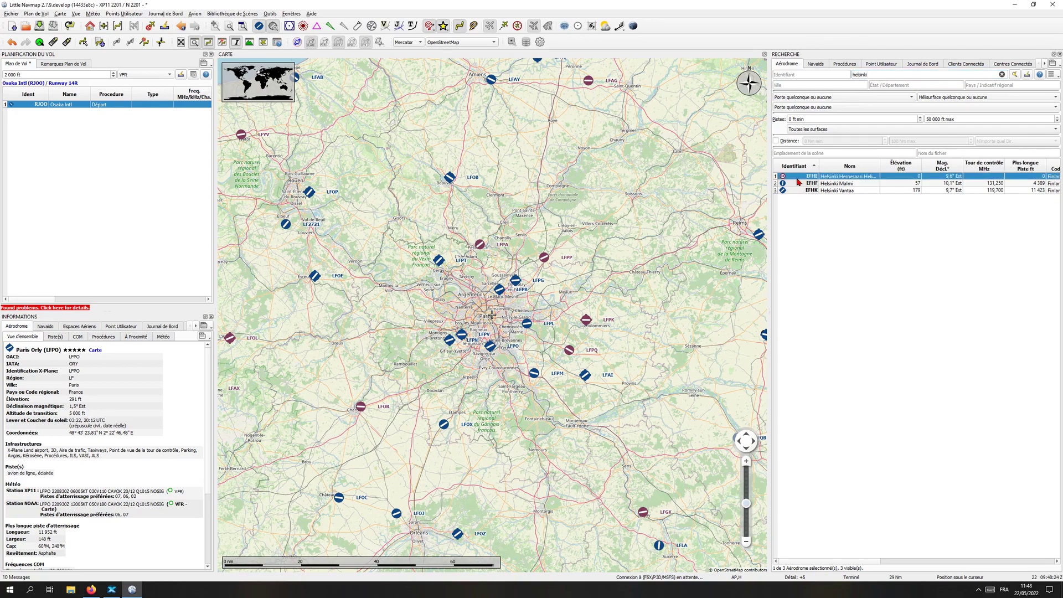
{"action": "left_click", "coordinate": [795, 183]}
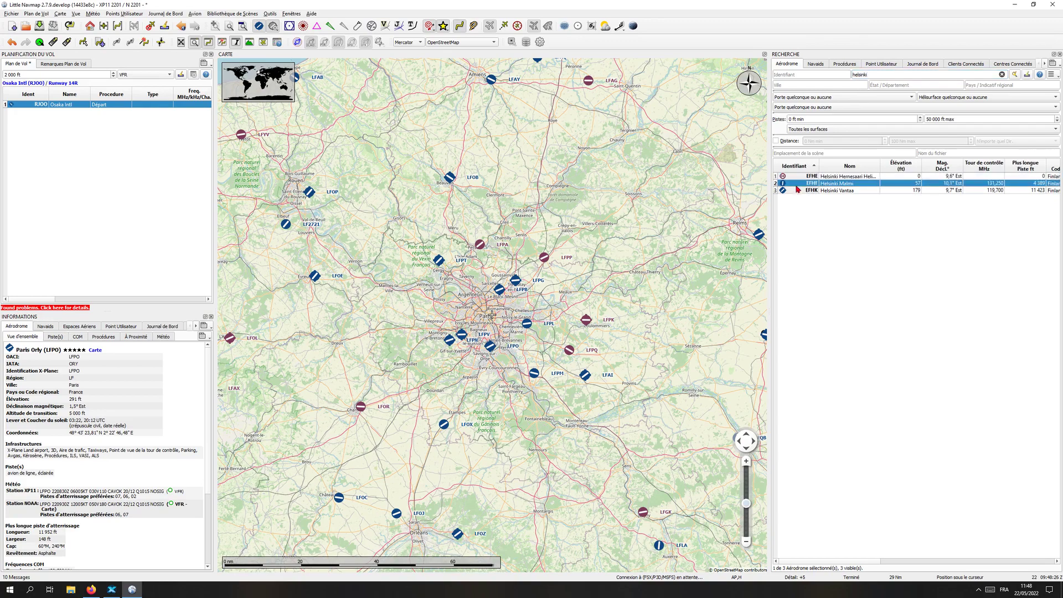
{"action": "left_click", "coordinate": [798, 191]}
{"action": "left_click", "coordinate": [798, 184]}
{"action": "scroll", "coordinate": [870, 560], "scroll_direction": "right", "scroll_amount": 3}
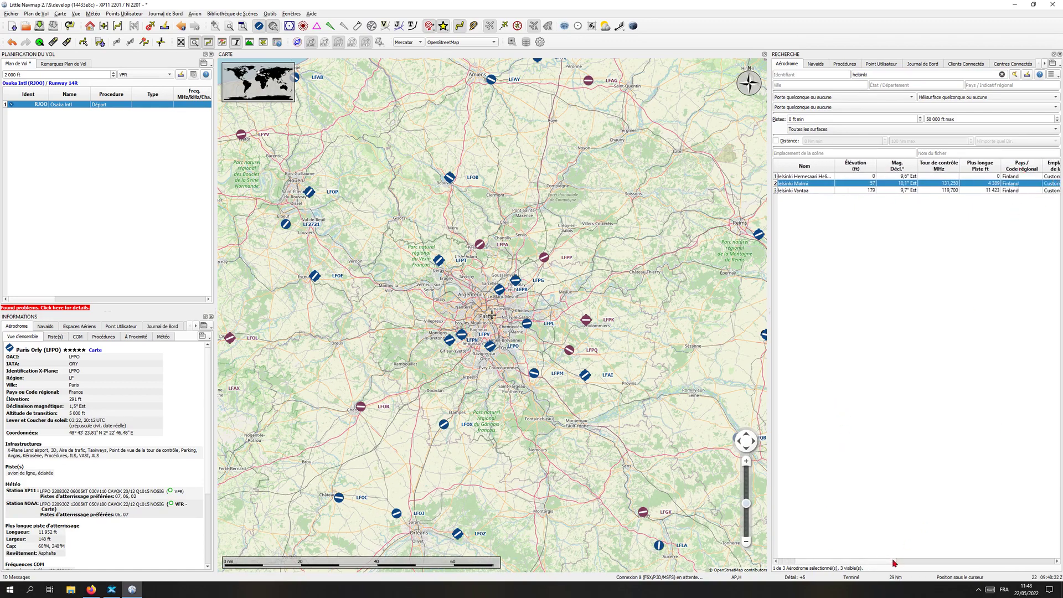
{"action": "left_click_drag", "start_coordinate": [894, 561], "coordinate": [833, 561]}
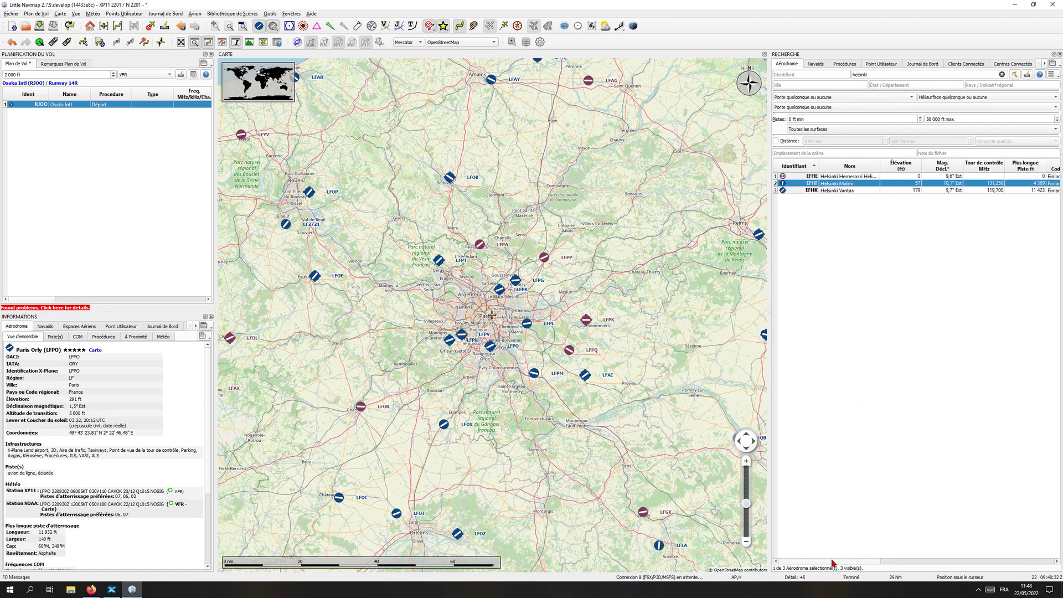
{"action": "double_click", "coordinate": [835, 185]}
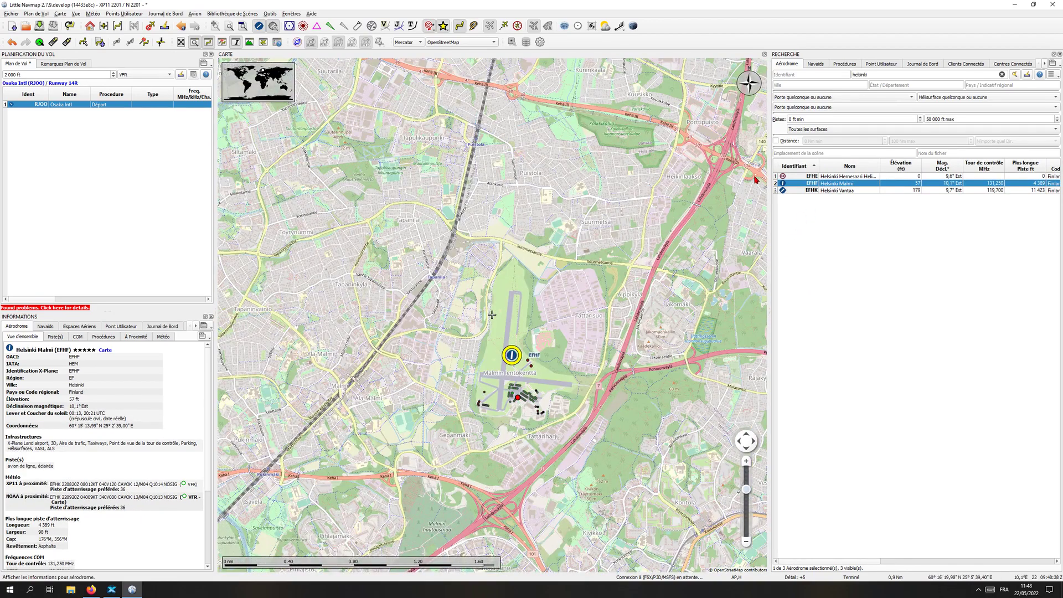
{"action": "scroll", "coordinate": [508, 230], "scroll_direction": "down", "scroll_amount": 2}
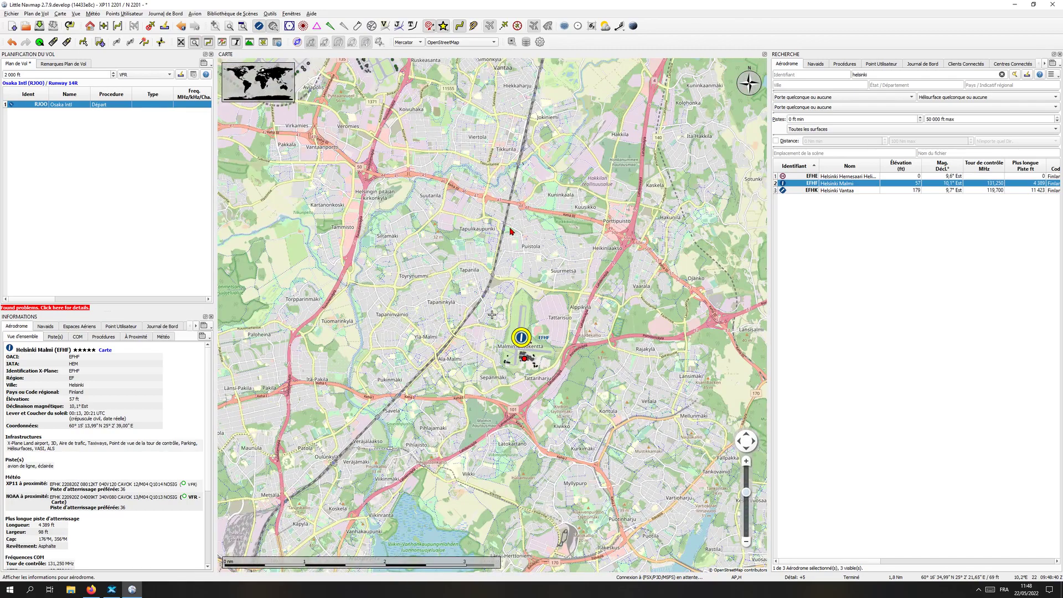
{"action": "scroll", "coordinate": [509, 228], "scroll_direction": "down", "scroll_amount": 2}
- Show Helsinki Vantaa (EFHK) from the search results on the map and set it as the flight plan's destination
{"action": "double_click", "coordinate": [701, 189]}
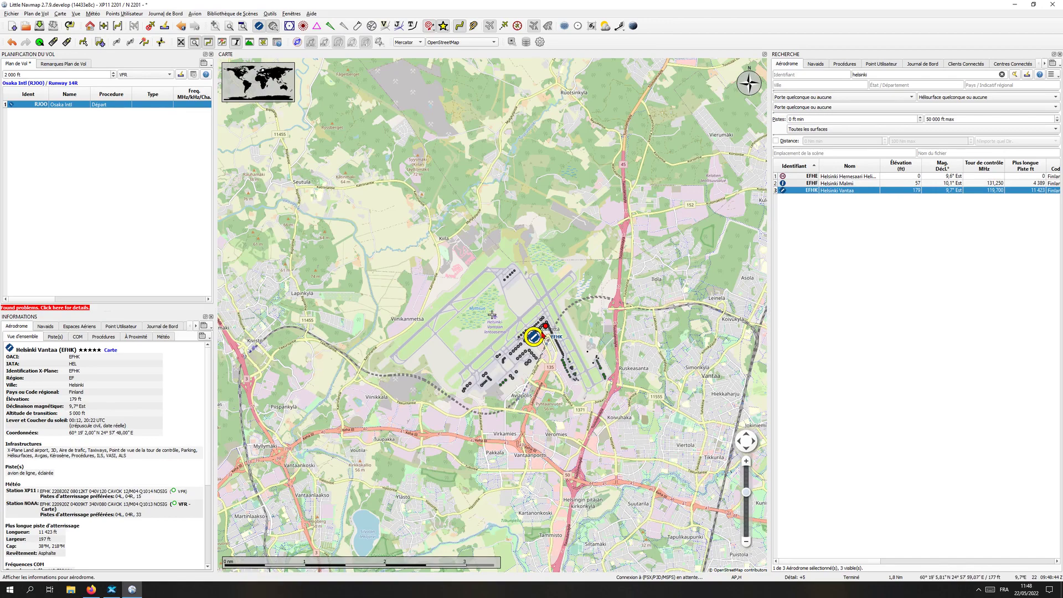
{"action": "left_click_drag", "start_coordinate": [658, 480], "coordinate": [595, 257]}
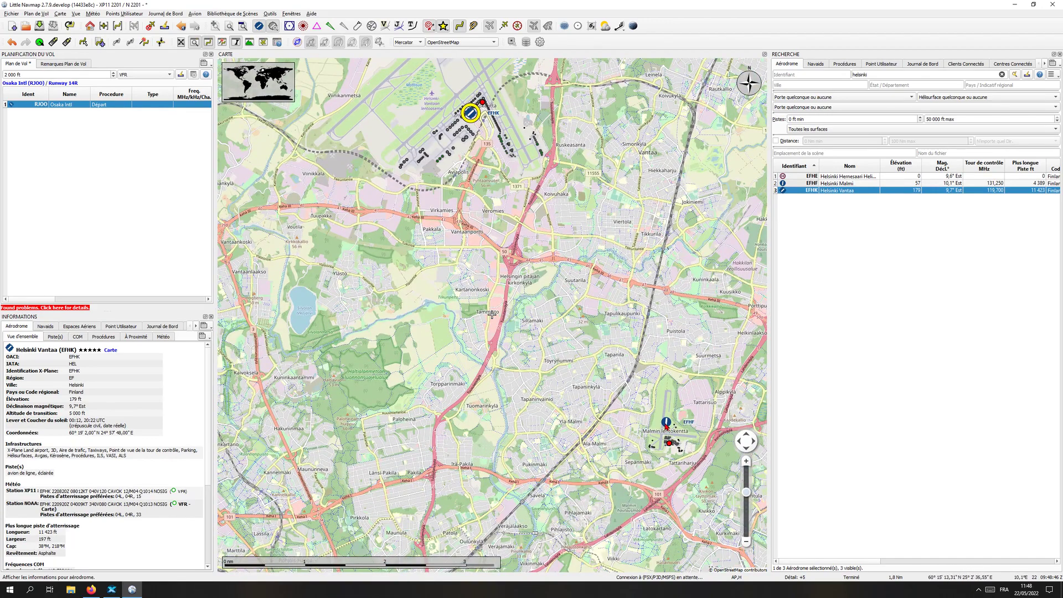
{"action": "left_click_drag", "start_coordinate": [449, 112], "coordinate": [456, 206]}
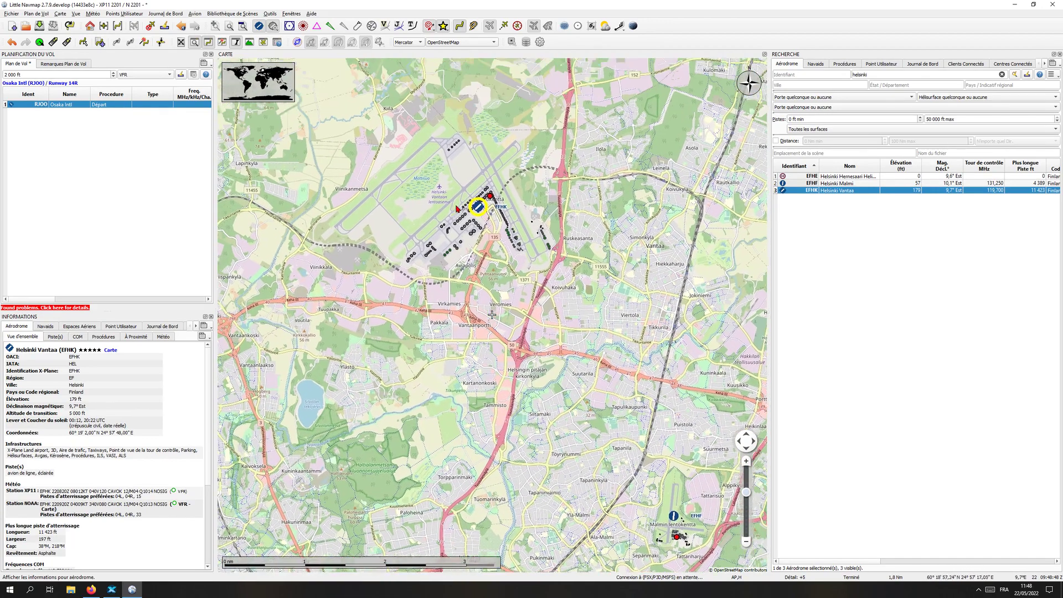
{"action": "scroll", "coordinate": [456, 208], "scroll_direction": "up", "scroll_amount": 1}
{"action": "scroll", "coordinate": [448, 199], "scroll_direction": "up", "scroll_amount": 1}
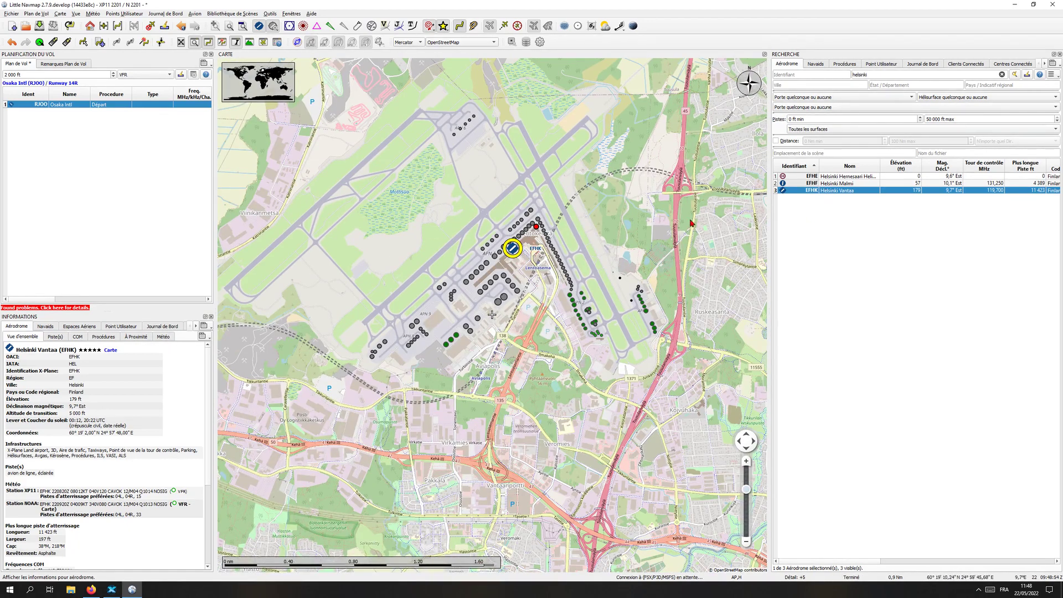
{"action": "right_click", "coordinate": [839, 191]}
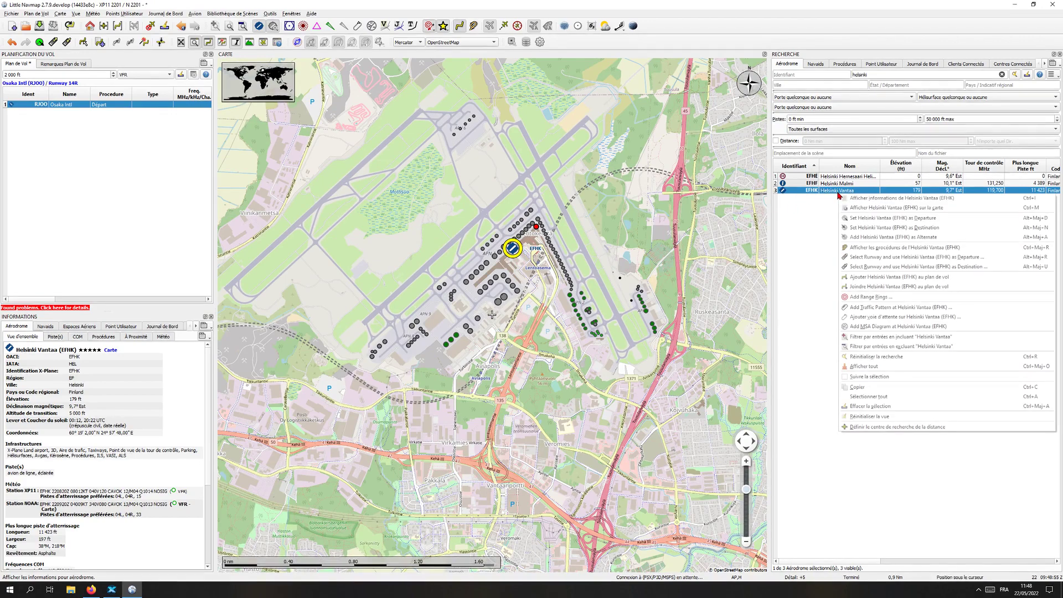
{"action": "left_click", "coordinate": [861, 231]}
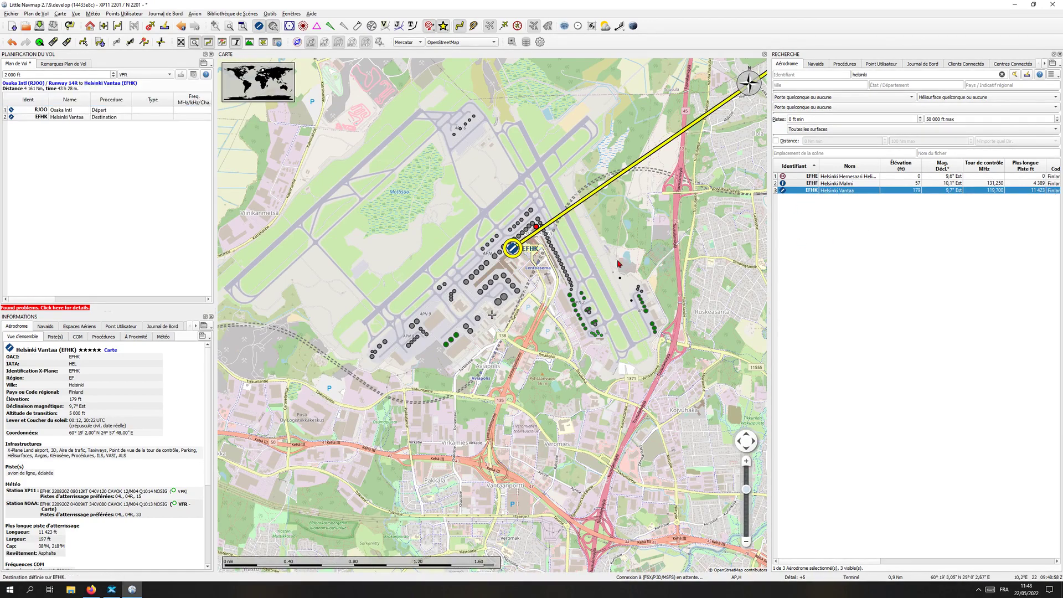
- Add the nearby Helsinki Malmi (EFHF) airport to the flight plan as the alternate from its symbol on the map
{"action": "scroll", "coordinate": [560, 283], "scroll_direction": "down", "scroll_amount": 3}
{"action": "left_click_drag", "start_coordinate": [626, 382], "coordinate": [581, 320]}
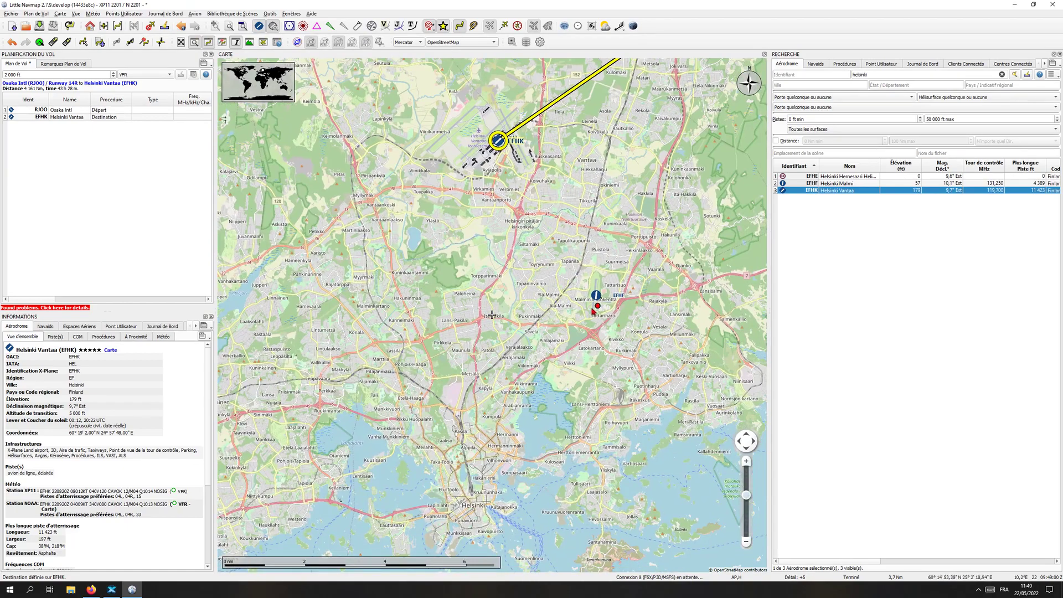
{"action": "scroll", "coordinate": [598, 292], "scroll_direction": "up", "scroll_amount": 2}
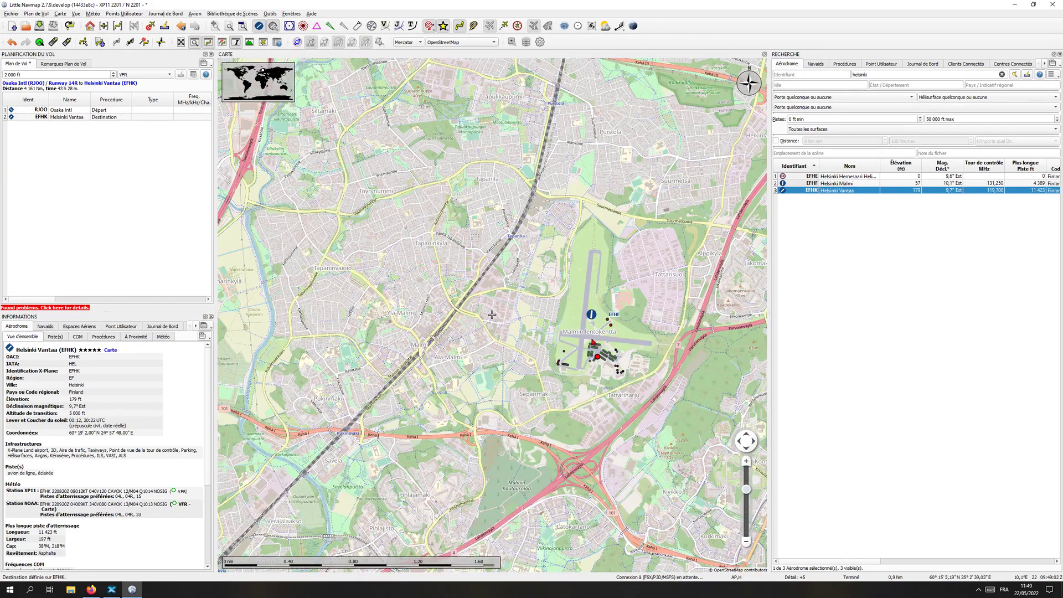
{"action": "scroll", "coordinate": [588, 330], "scroll_direction": "down", "scroll_amount": 2}
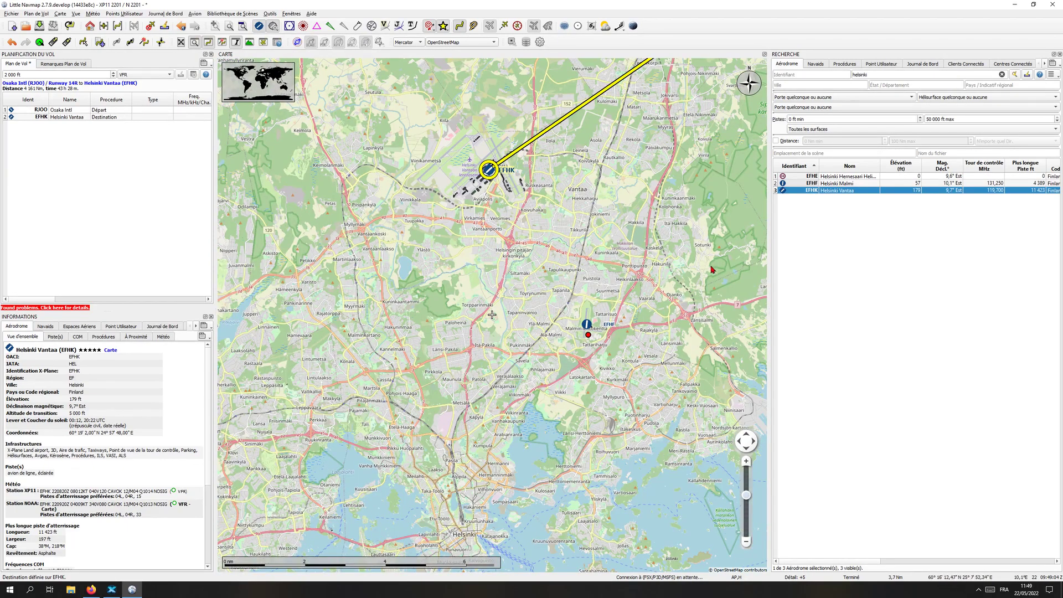
{"action": "right_click", "coordinate": [587, 321]}
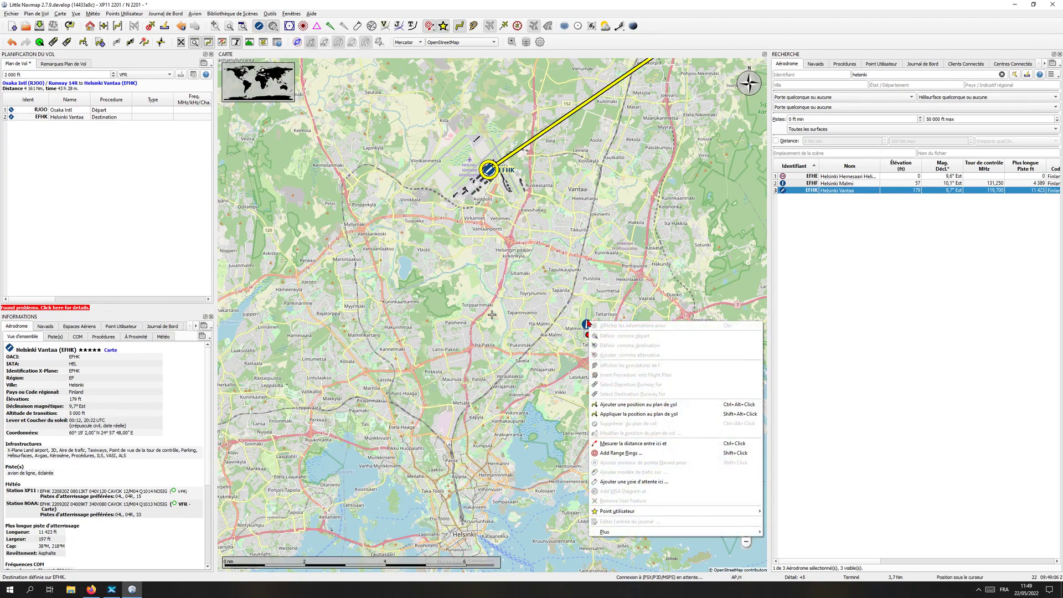
{"action": "left_click", "coordinate": [550, 320]}
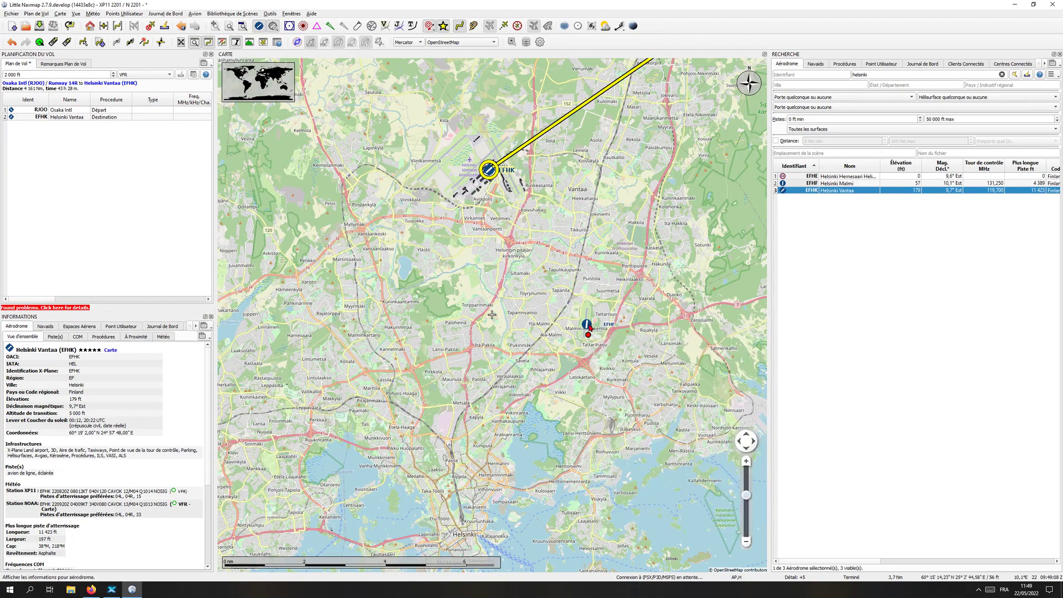
{"action": "right_click", "coordinate": [587, 326]}
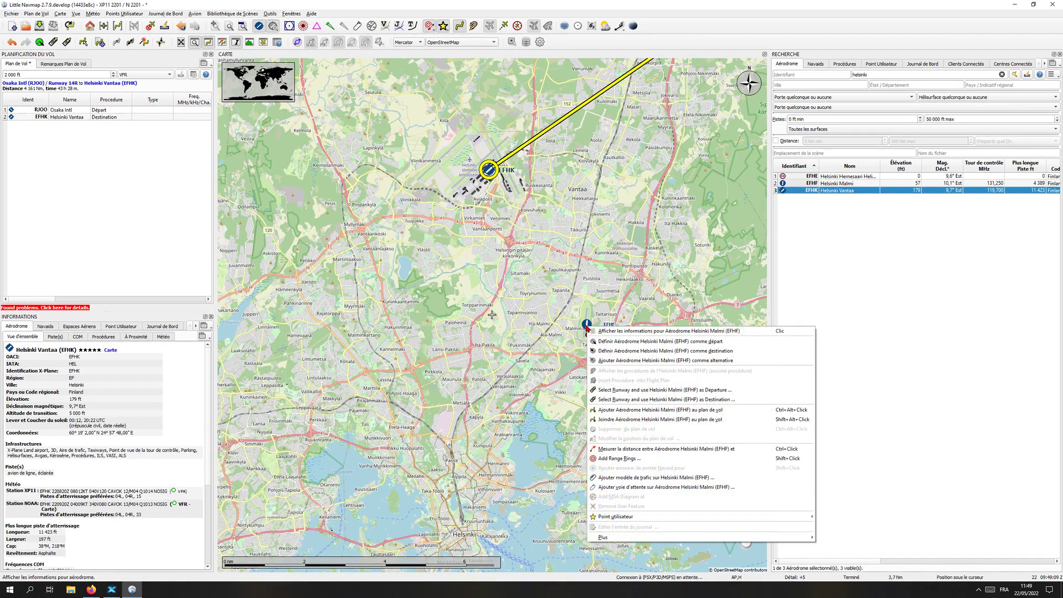
{"action": "left_click", "coordinate": [618, 361]}
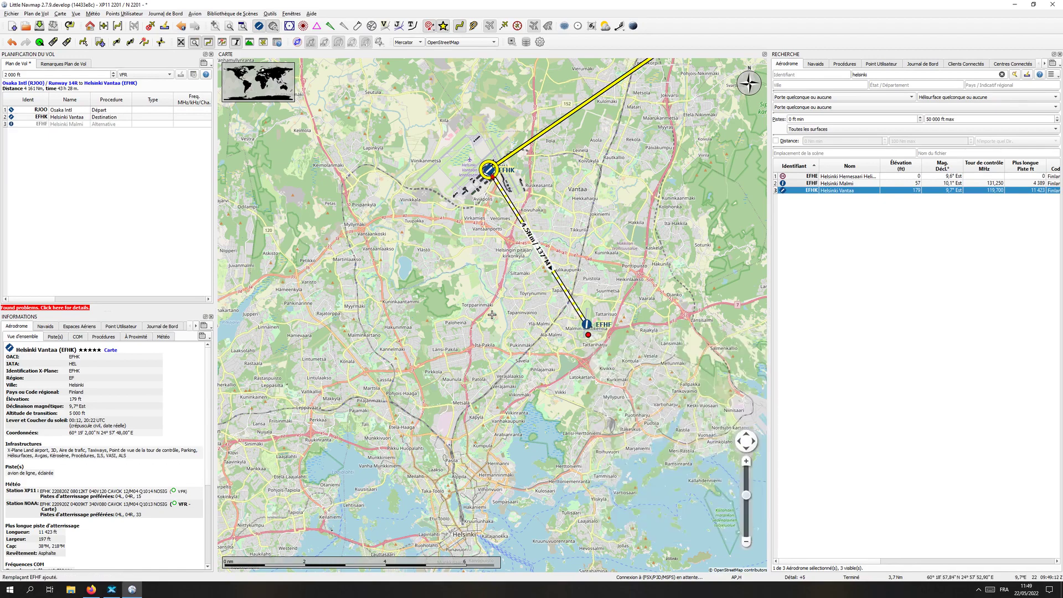
{"action": "scroll", "coordinate": [533, 254], "scroll_direction": "up", "scroll_amount": 2}
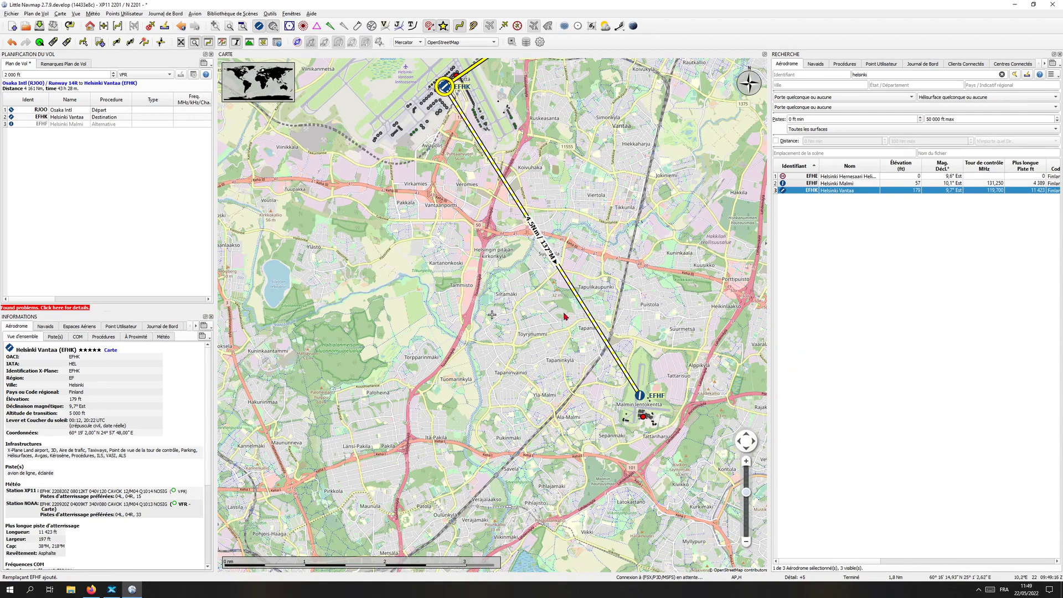
{"action": "scroll", "coordinate": [557, 313], "scroll_direction": "down", "scroll_amount": 2}
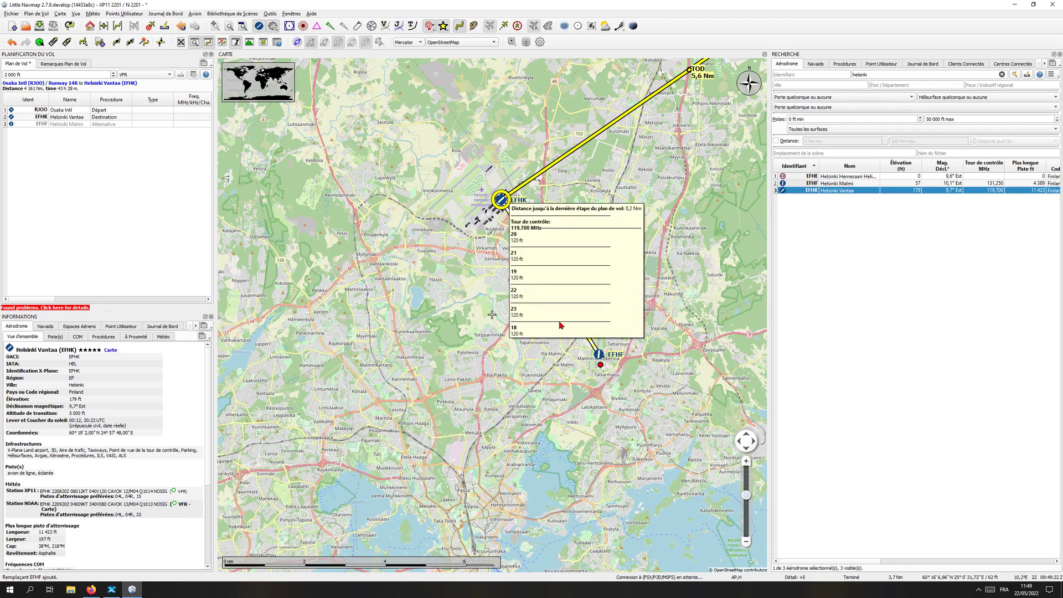
{"action": "mouse_move", "coordinate": [599, 357]}
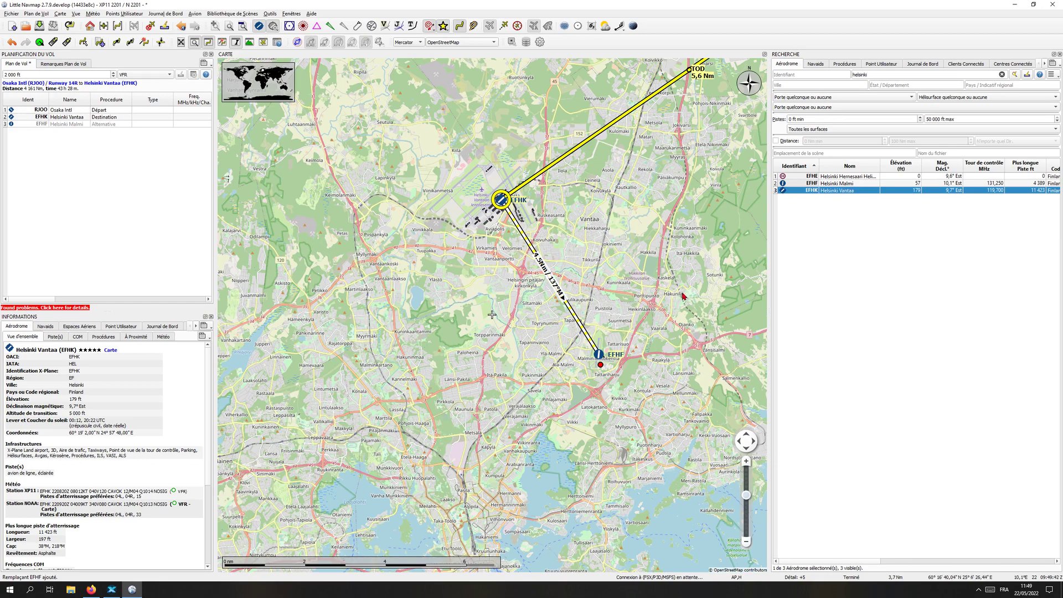
- Hide the search window and the airport symbols so the map shows only the whole route from Osaka to Helsinki
{"action": "left_click", "coordinate": [195, 47]}
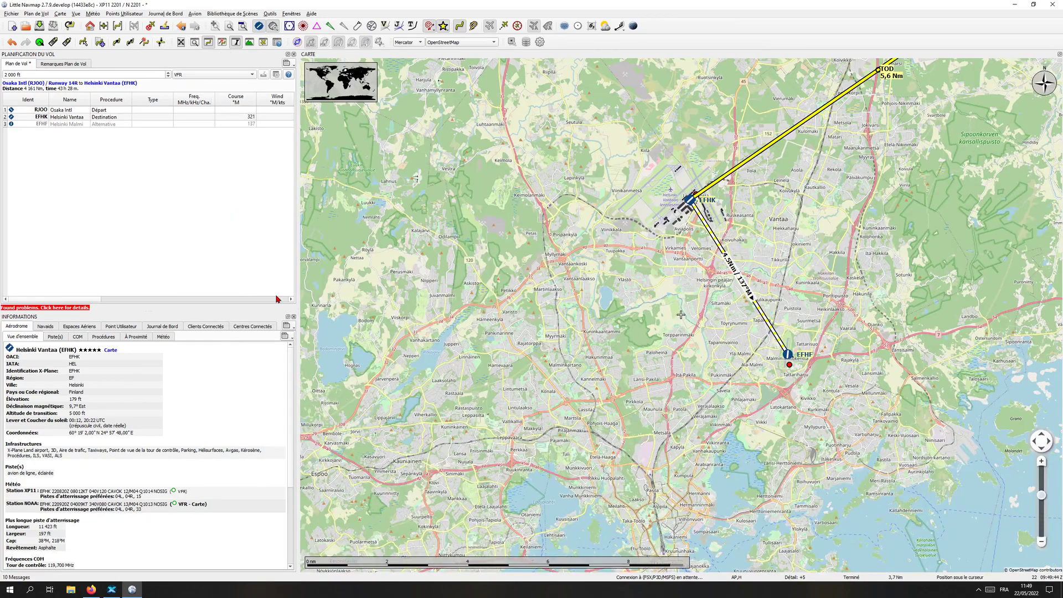
{"action": "left_click_drag", "start_coordinate": [916, 93], "coordinate": [797, 340]}
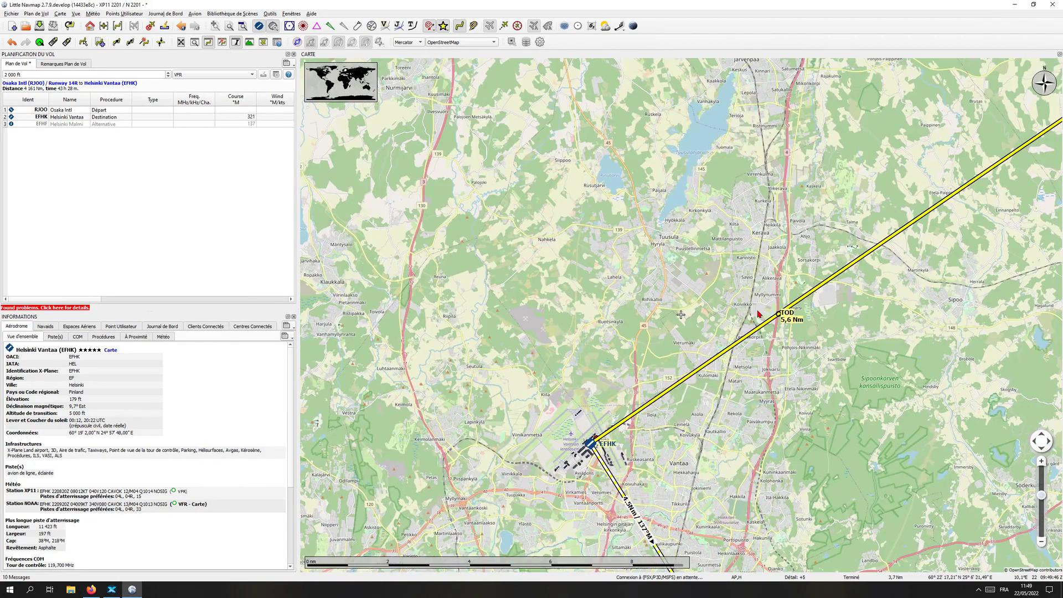
{"action": "scroll", "coordinate": [753, 314], "scroll_direction": "down", "scroll_amount": 5}
{"action": "scroll", "coordinate": [754, 313], "scroll_direction": "down", "scroll_amount": 4}
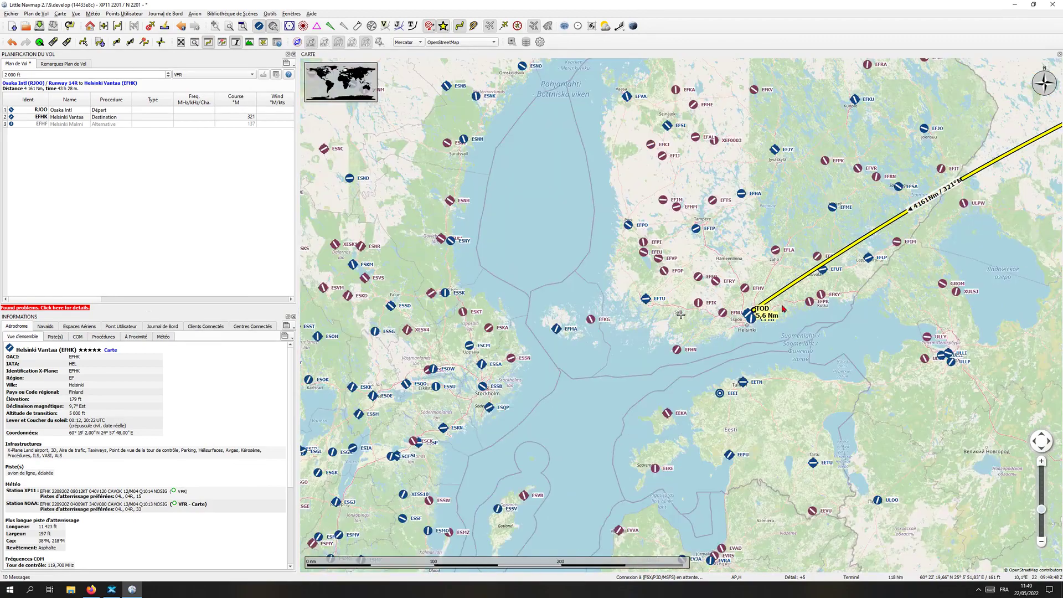
{"action": "scroll", "coordinate": [812, 306], "scroll_direction": "down", "scroll_amount": 3}
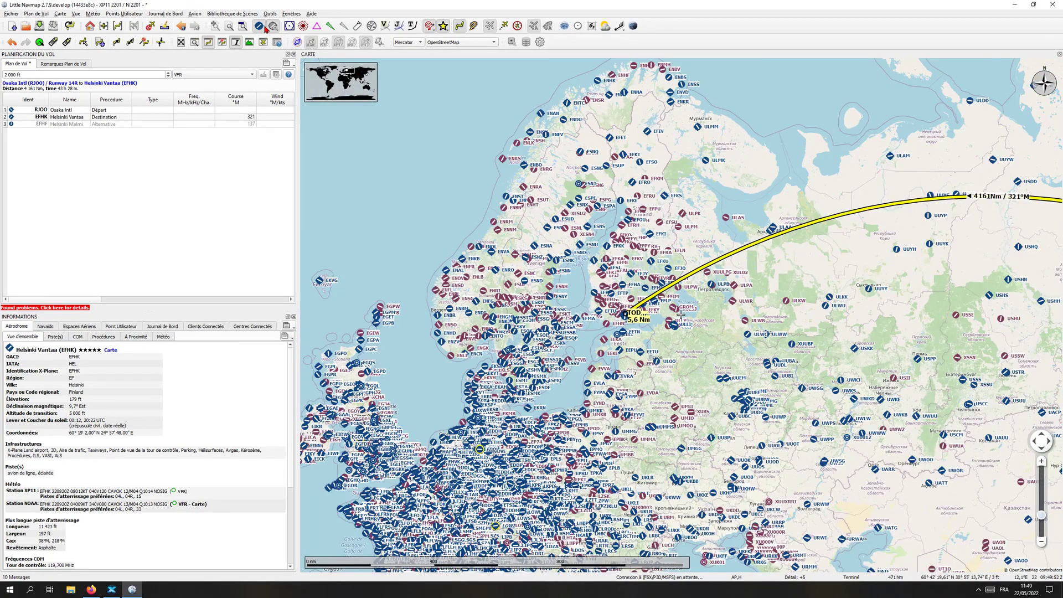
{"action": "left_click", "coordinate": [267, 28]}
{"action": "scroll", "coordinate": [863, 367], "scroll_direction": "down", "scroll_amount": 2}
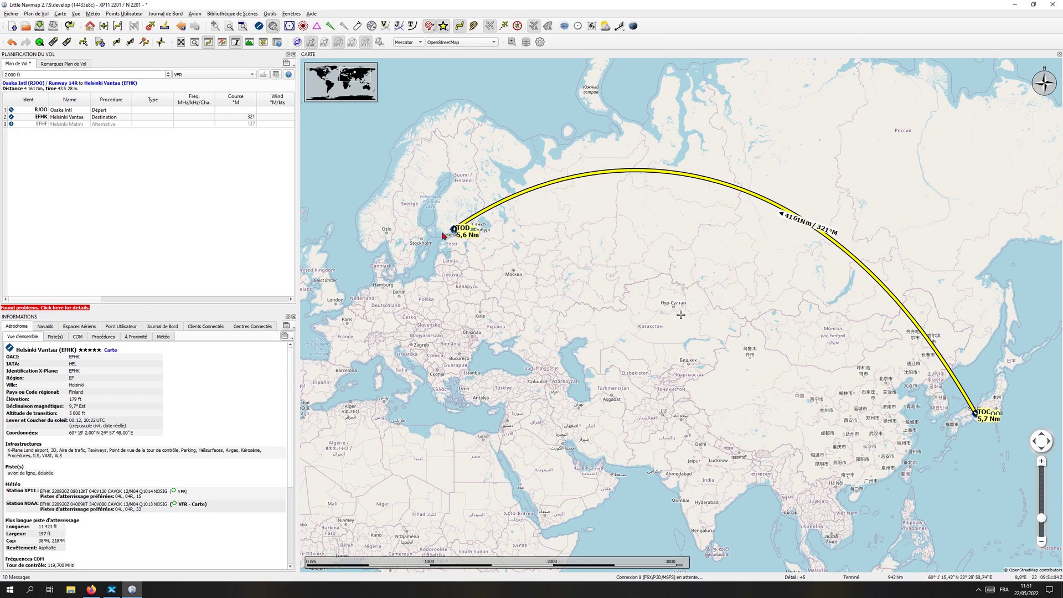
- Change the map projection from Mercator to Sphérique and view the Osaka to Helsinki route on the globe
{"action": "left_click", "coordinate": [423, 44]}
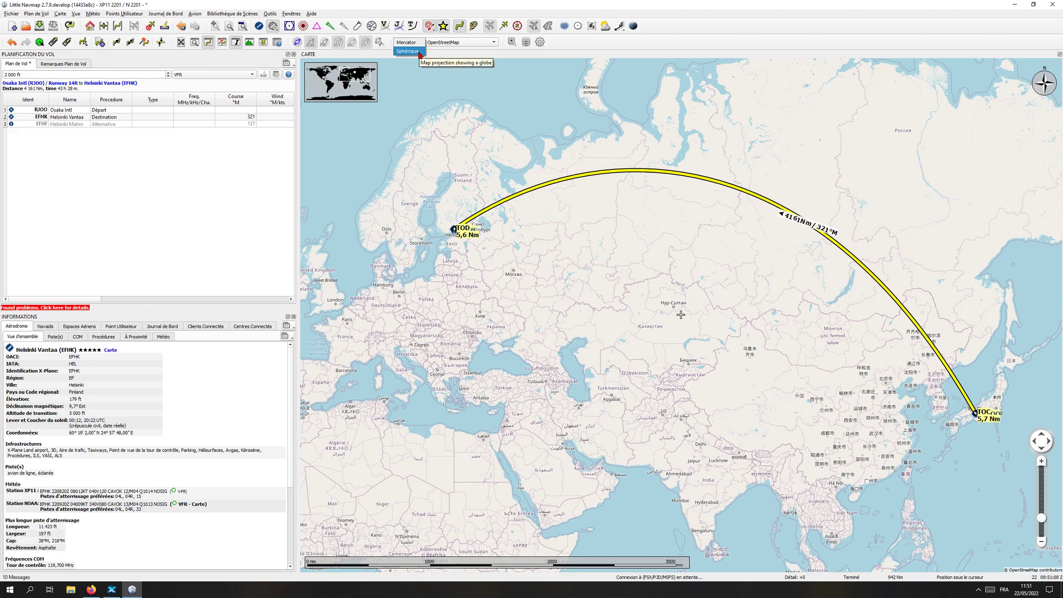
{"action": "left_click", "coordinate": [420, 52]}
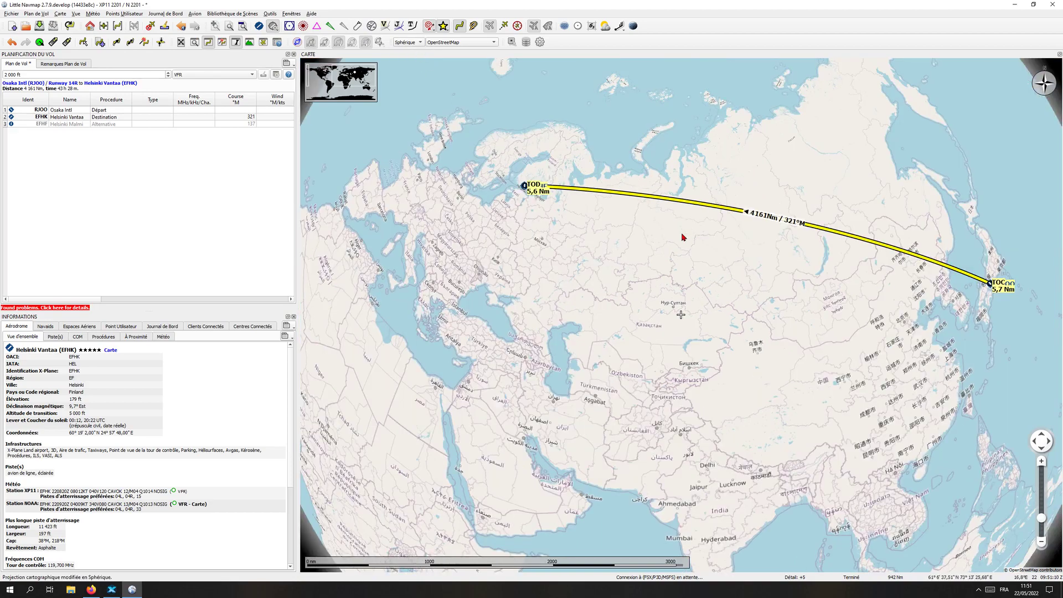
{"action": "left_click_drag", "start_coordinate": [682, 235], "coordinate": [651, 293]}
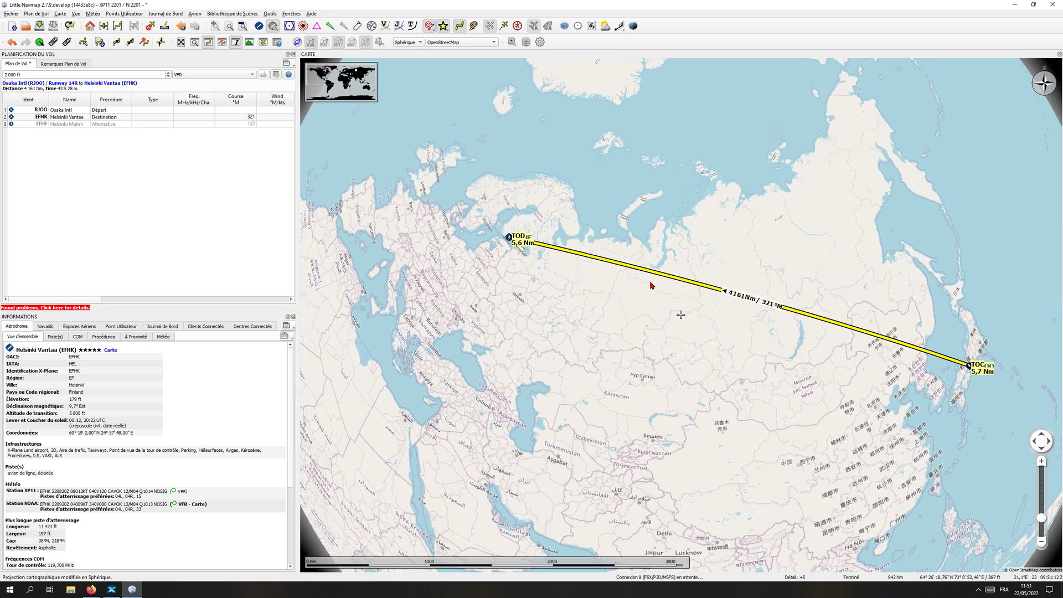
{"action": "scroll", "coordinate": [644, 337], "scroll_direction": "down", "scroll_amount": 5}
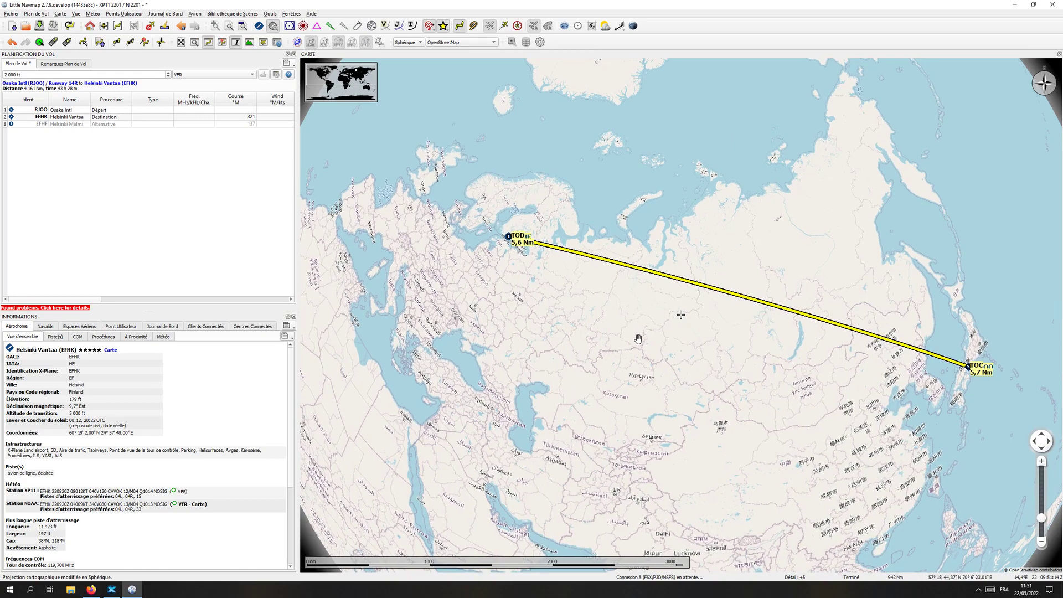
- Examine the Osaka to Helsinki route from several angles by rotating the whole globe
{"action": "scroll", "coordinate": [646, 336], "scroll_direction": "up", "scroll_amount": 1}
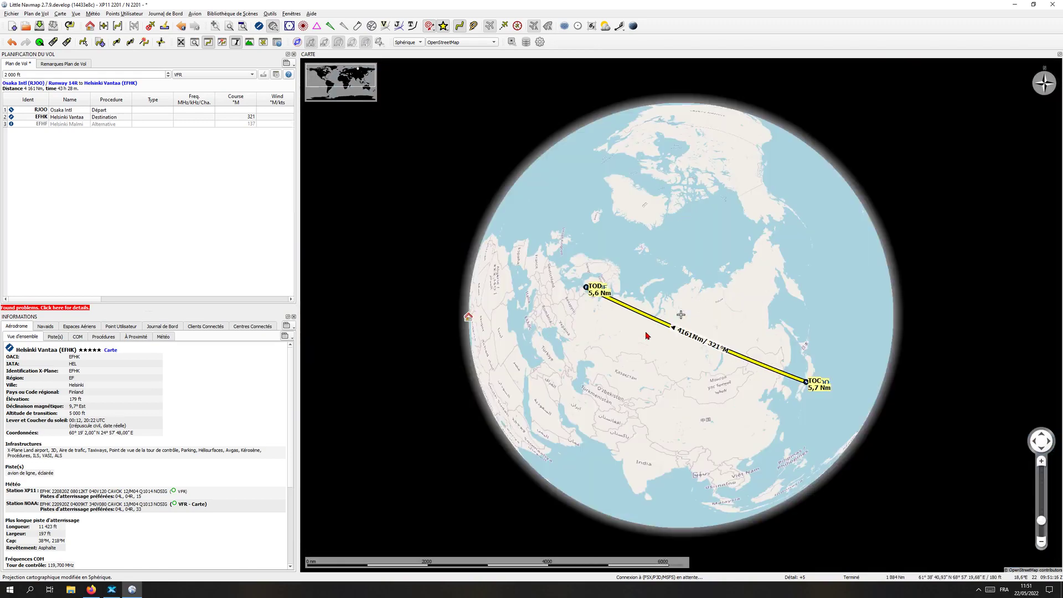
{"action": "left_click_drag", "start_coordinate": [656, 320], "coordinate": [709, 230]}
{"action": "left_click_drag", "start_coordinate": [754, 301], "coordinate": [747, 240]}
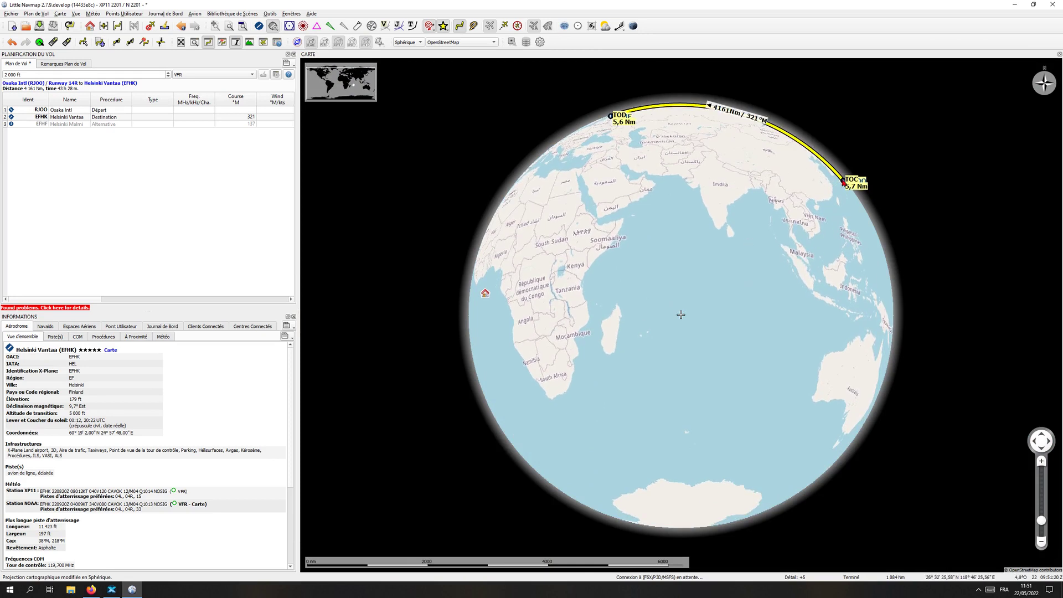
{"action": "mouse_move", "coordinate": [843, 182]}
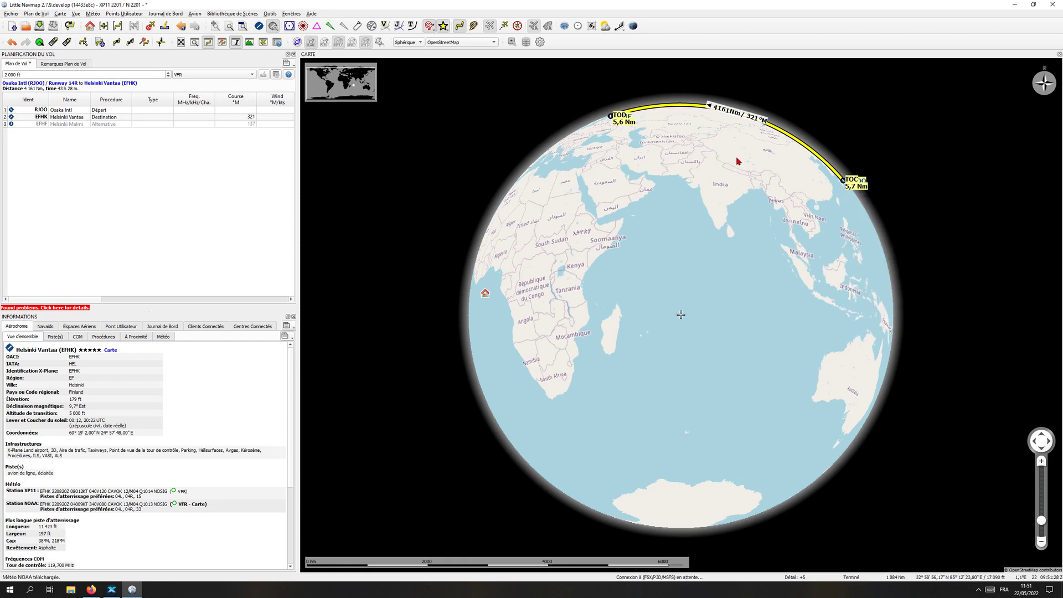
{"action": "left_click_drag", "start_coordinate": [736, 164], "coordinate": [671, 320]}
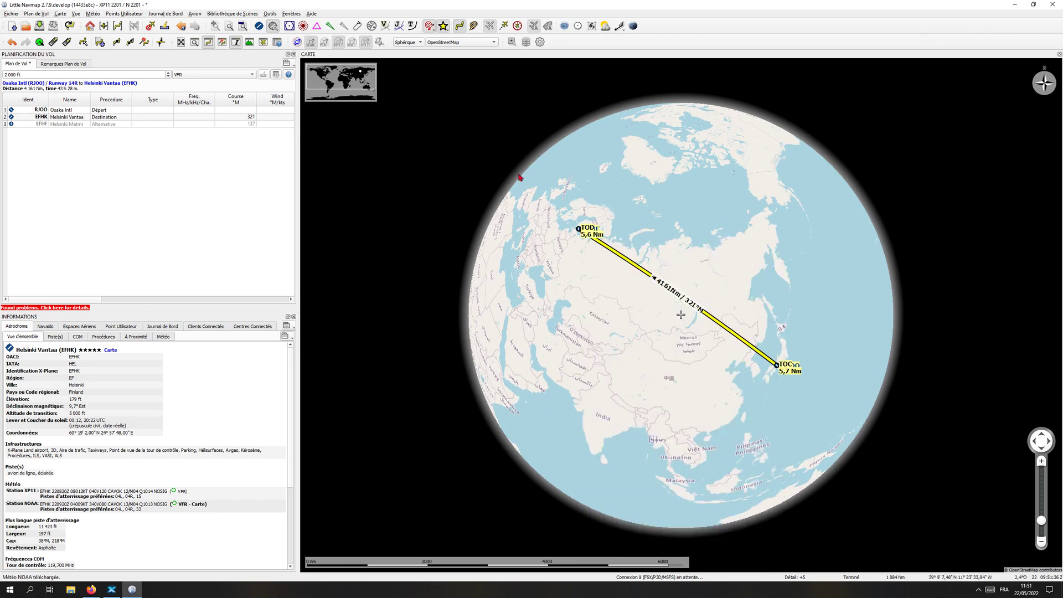
{"action": "left_click_drag", "start_coordinate": [620, 248], "coordinate": [654, 204]}
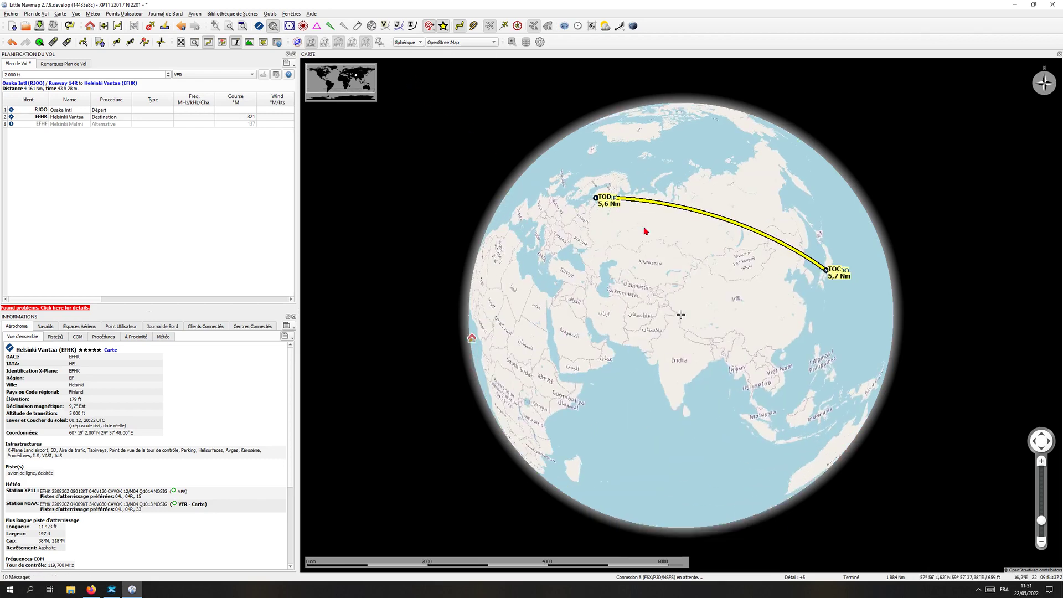
- Switch the map projection back to Mercator and examine the curved route between Osaka and Helsinki
{"action": "left_click", "coordinate": [407, 42]}
{"action": "left_click", "coordinate": [415, 34]}
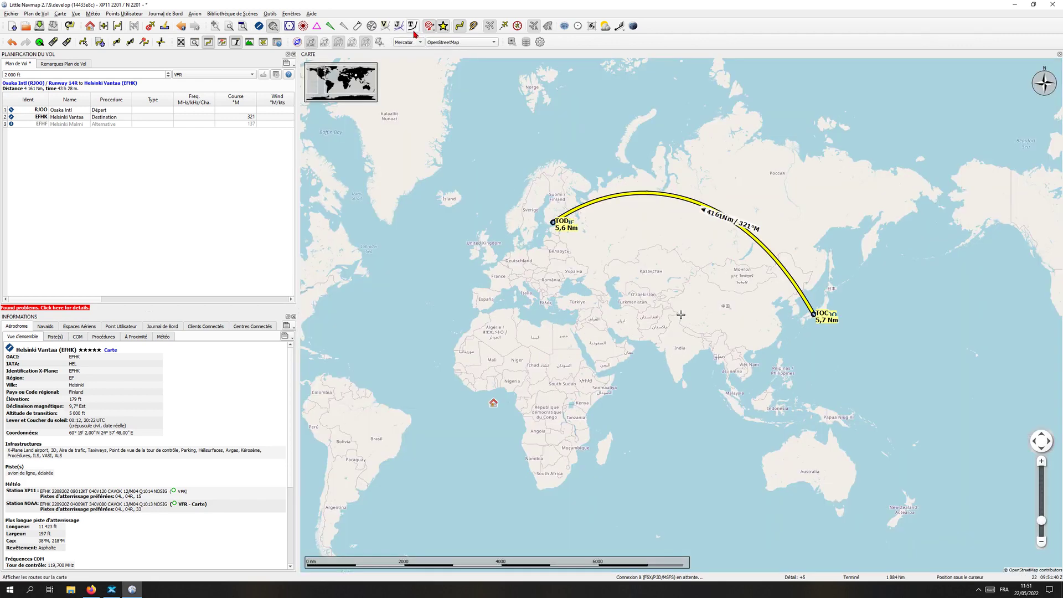
{"action": "scroll", "coordinate": [667, 254], "scroll_direction": "up", "scroll_amount": 2}
{"action": "left_click_drag", "start_coordinate": [663, 260], "coordinate": [657, 332]}
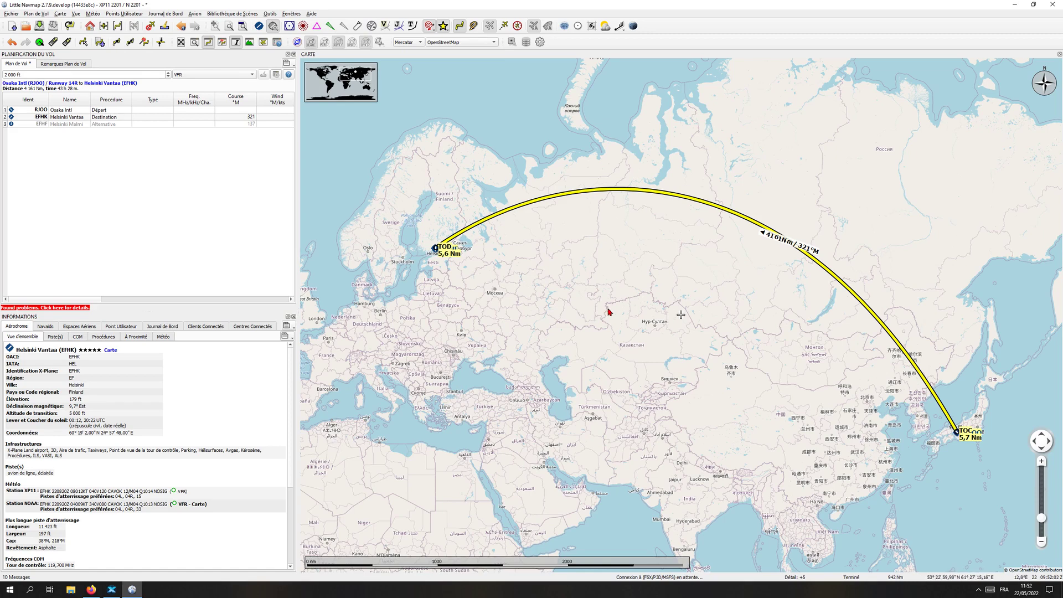
{"action": "left_click_drag", "start_coordinate": [609, 317], "coordinate": [669, 302]}
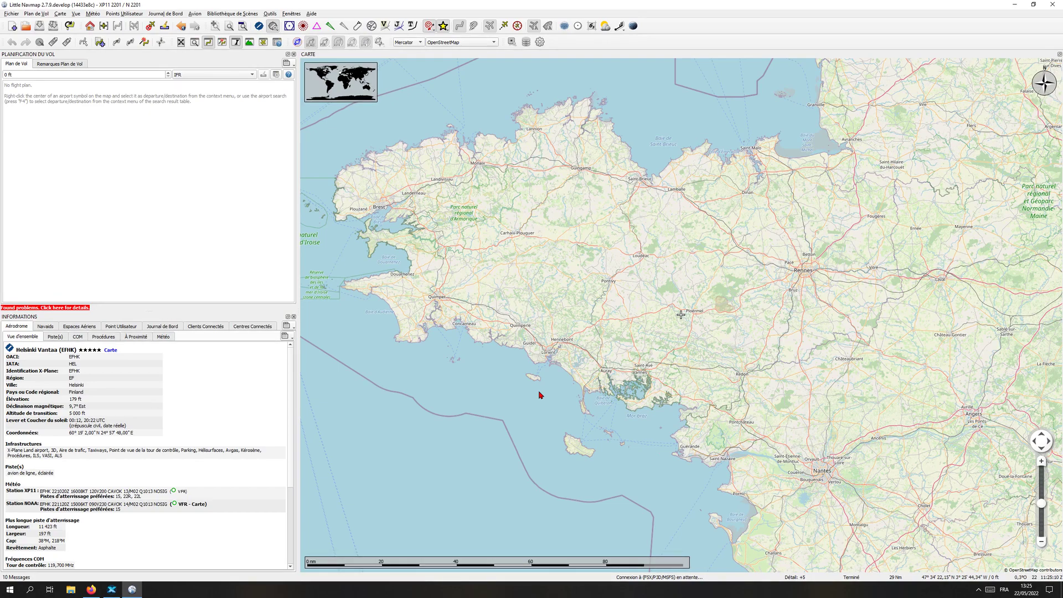
- Show the airport symbols on the map along the Brittany coast between Lorient and Quiberon
{"action": "scroll", "coordinate": [566, 377], "scroll_direction": "up", "scroll_amount": 1}
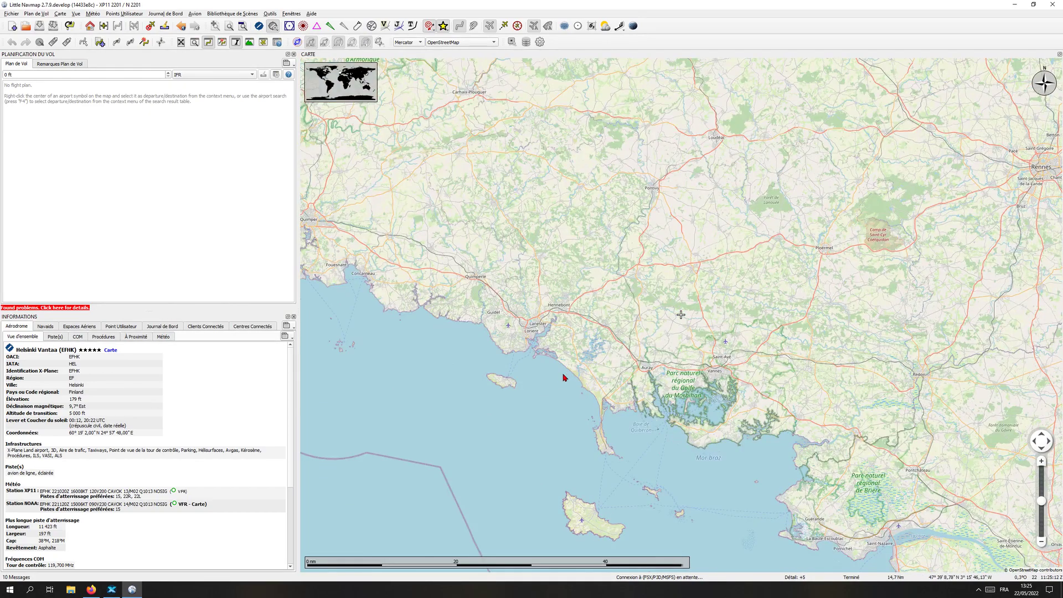
{"action": "scroll", "coordinate": [549, 328], "scroll_direction": "up", "scroll_amount": 1}
{"action": "scroll", "coordinate": [530, 300], "scroll_direction": "up", "scroll_amount": 1}
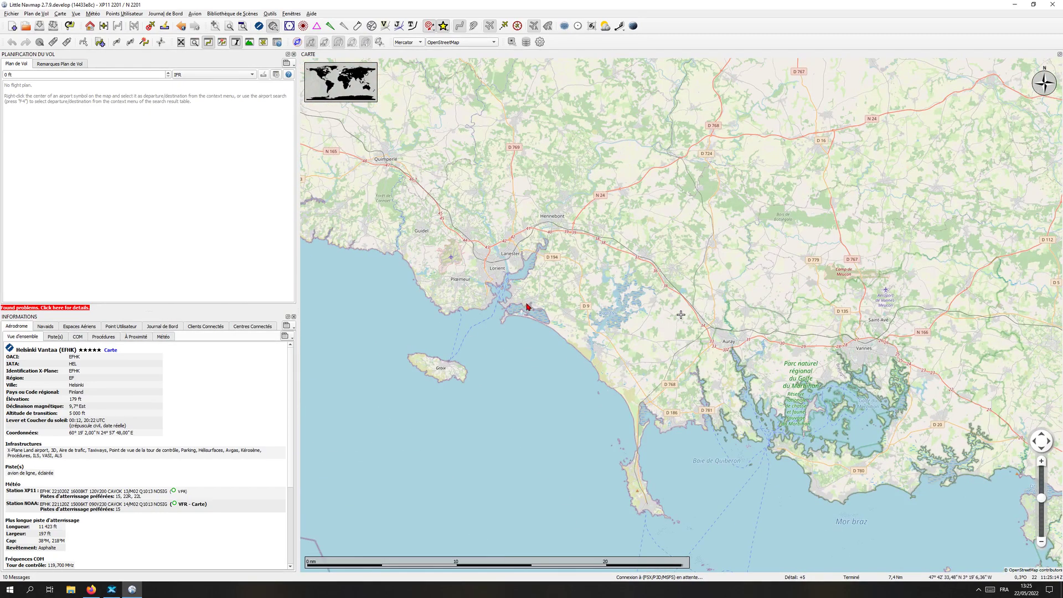
{"action": "scroll", "coordinate": [533, 299], "scroll_direction": "up", "scroll_amount": 1}
{"action": "scroll", "coordinate": [535, 301], "scroll_direction": "up", "scroll_amount": 1}
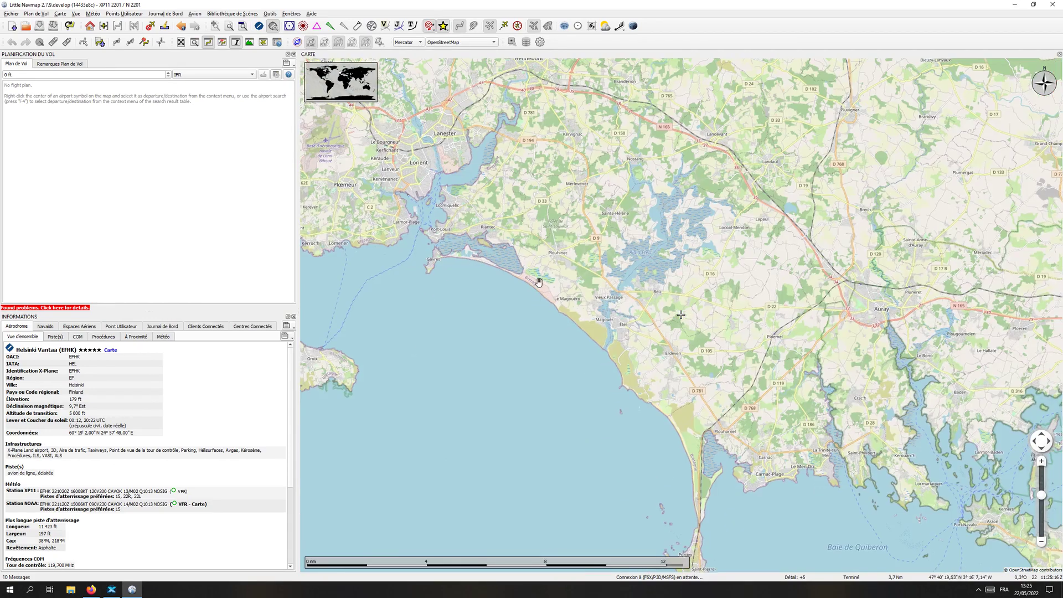
{"action": "left_click_drag", "start_coordinate": [536, 301], "coordinate": [498, 199]}
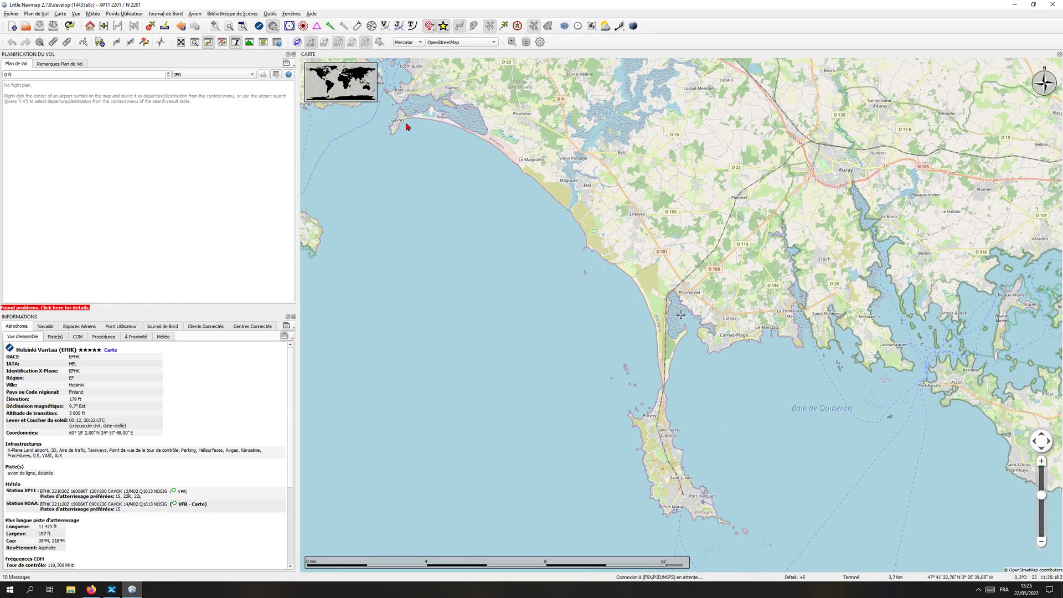
{"action": "left_click", "coordinate": [264, 29]}
{"action": "scroll", "coordinate": [507, 264], "scroll_direction": "down", "scroll_amount": 2}
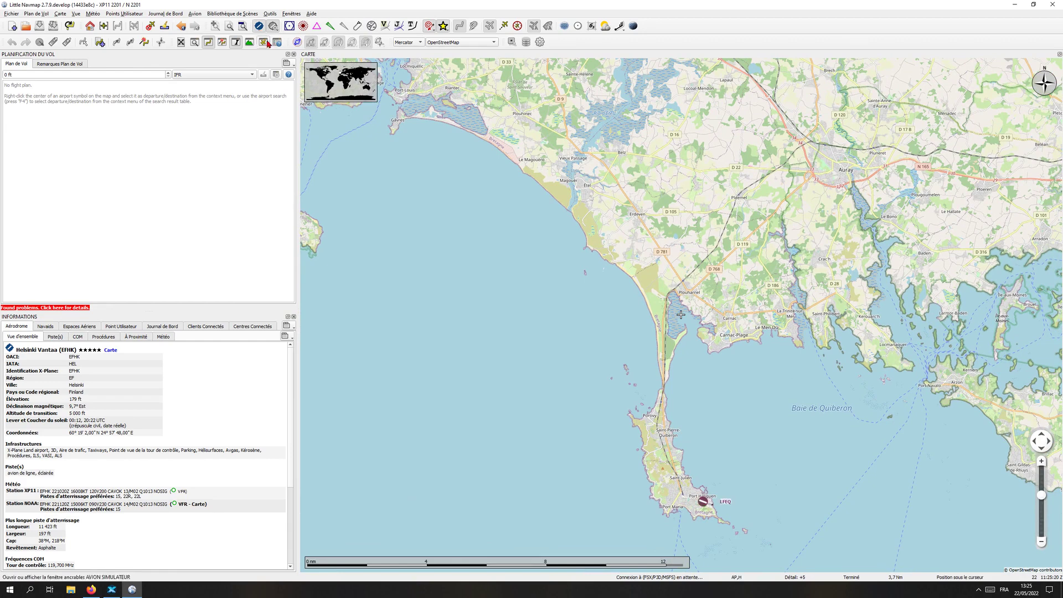
- Set Lorient Lann-Bihoué (LFRH) as the flight plan's departure from its symbol on the map
{"action": "left_click_drag", "start_coordinate": [479, 260], "coordinate": [543, 301]}
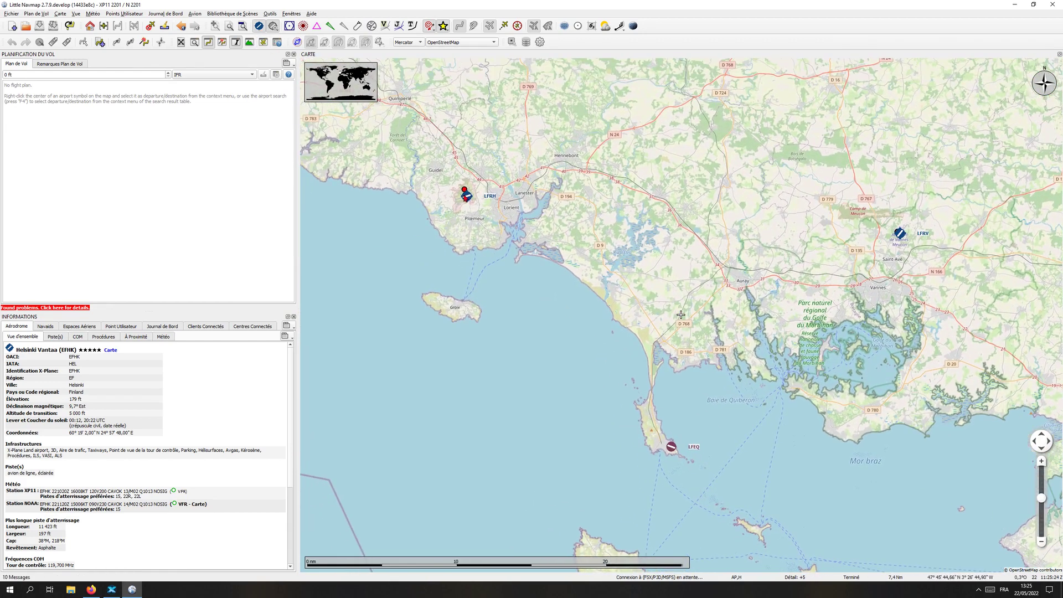
{"action": "right_click", "coordinate": [466, 199]}
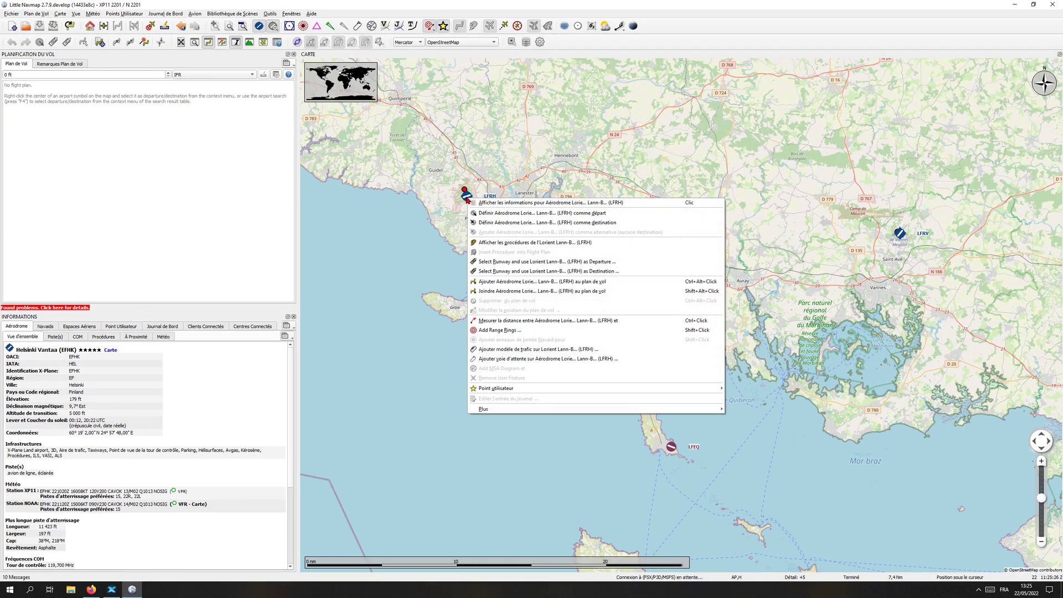
{"action": "left_click", "coordinate": [495, 216]}
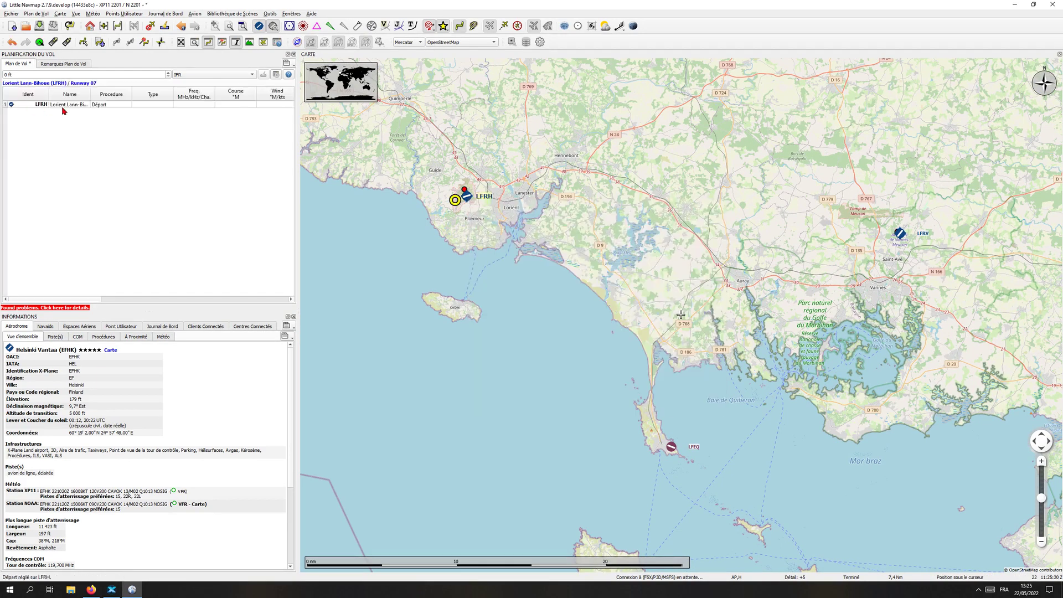
{"action": "right_click", "coordinate": [671, 448]}
{"action": "left_click", "coordinate": [695, 405]}
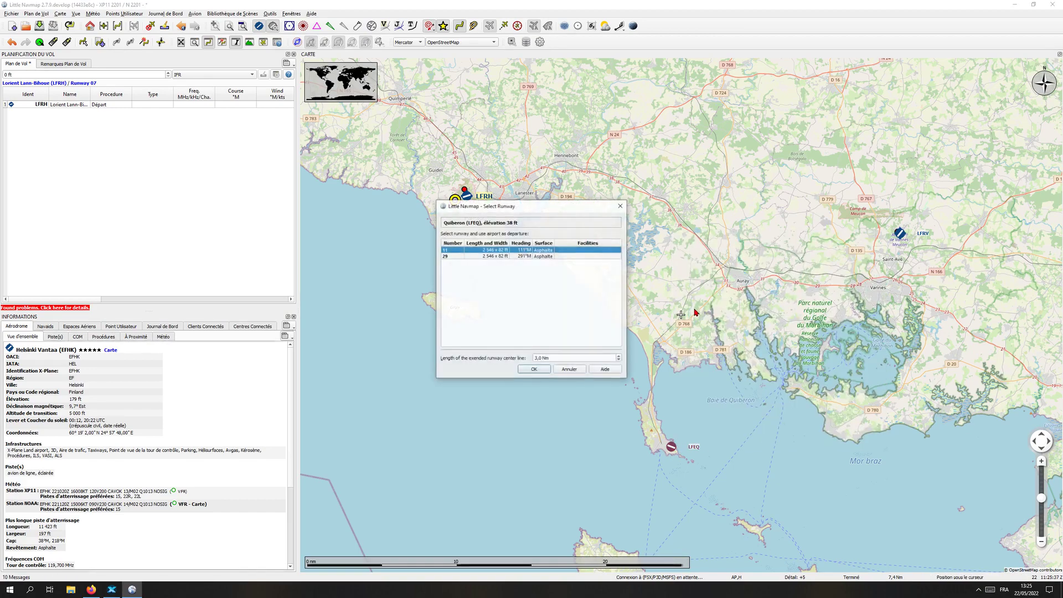
{"action": "left_click", "coordinate": [582, 370]}
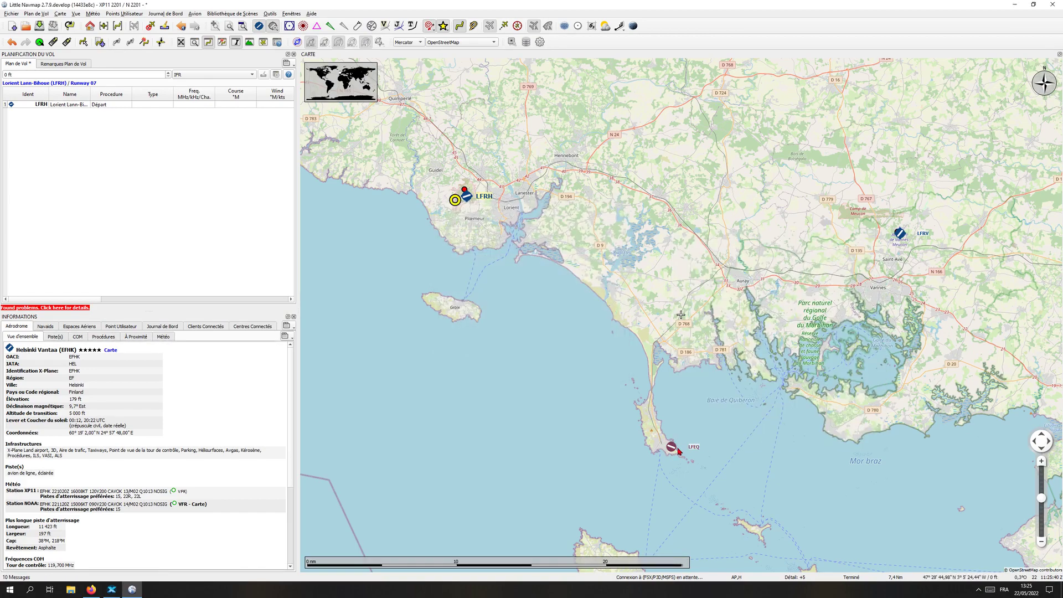
- Set Quiberon (LFEQ) as the flight plan's destination from its symbol on the map
{"action": "right_click", "coordinate": [672, 449]}
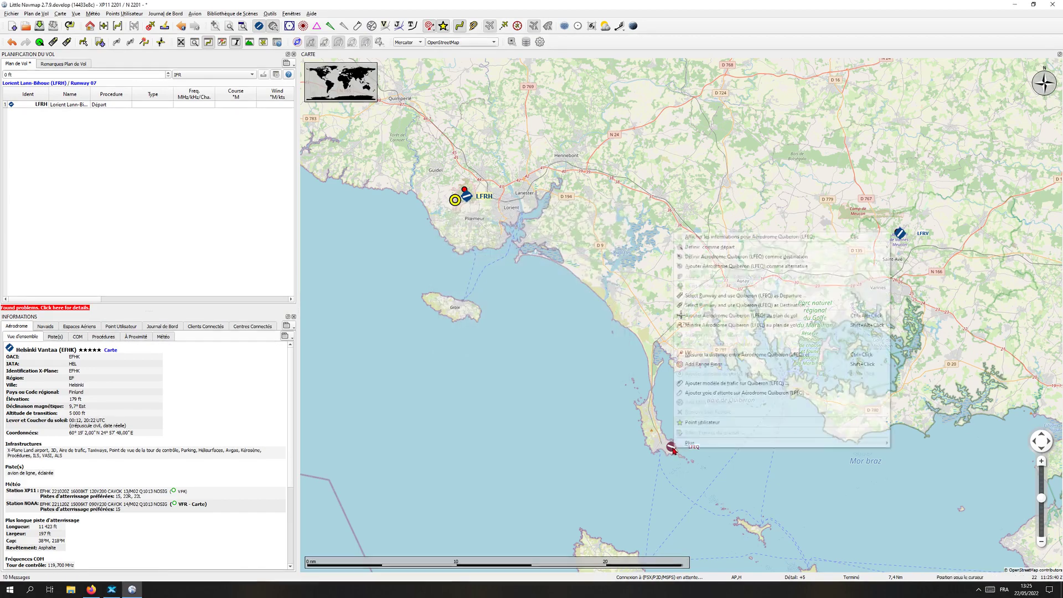
{"action": "left_click", "coordinate": [751, 258]}
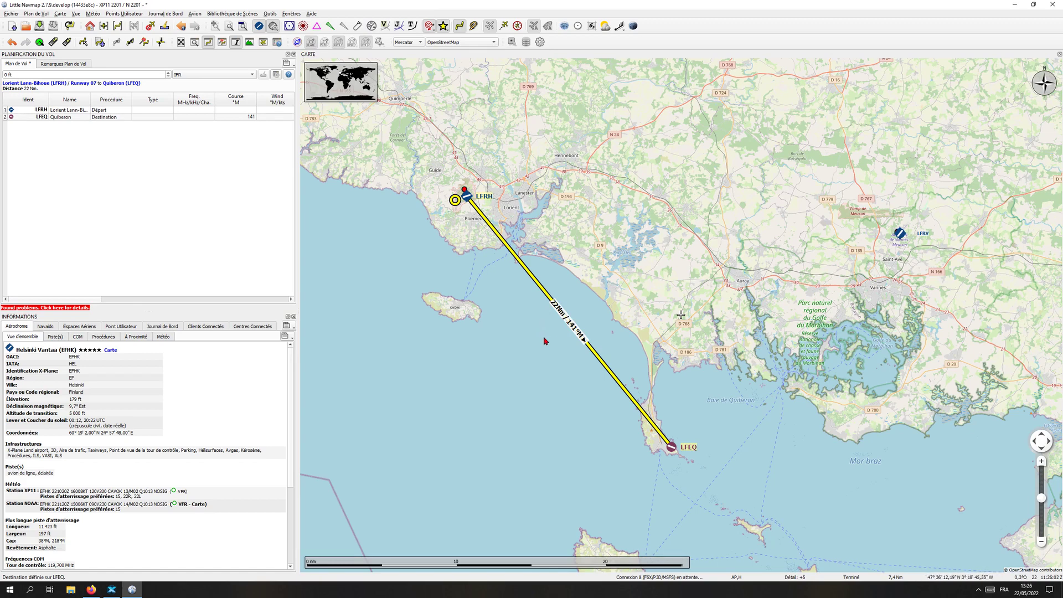
{"action": "mouse_move", "coordinate": [547, 383]}
{"action": "left_mouse_down"}
{"action": "mouse_move", "coordinate": [562, 387]}
{"action": "mouse_move", "coordinate": [552, 387]}
{"action": "left_mouse_up"}
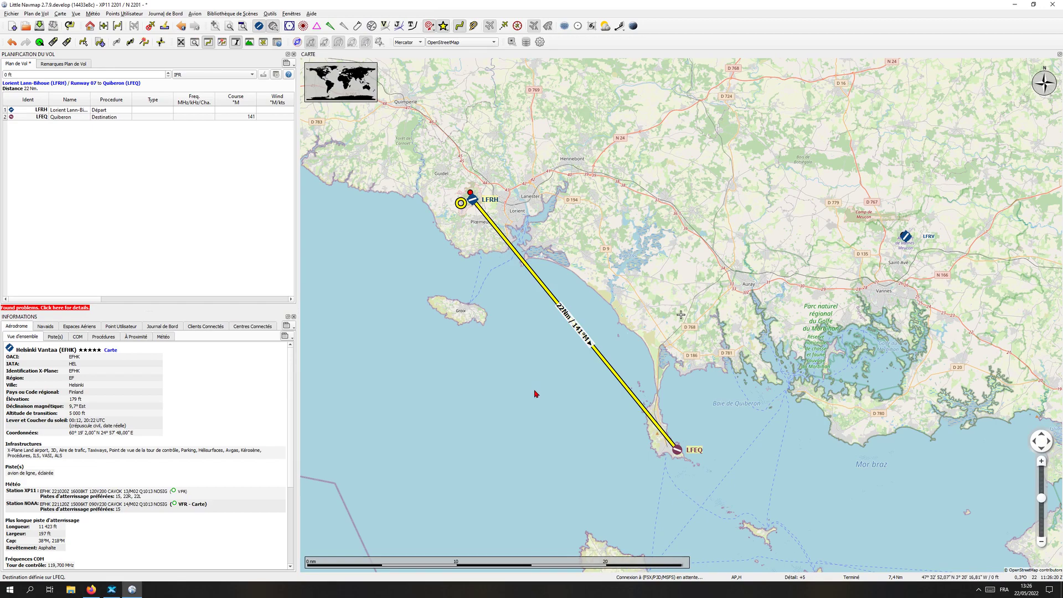
- Change the map theme to OpenTopoMap for the area around Lorient
{"action": "scroll", "coordinate": [534, 394], "scroll_direction": "up", "scroll_amount": 1}
{"action": "scroll", "coordinate": [535, 394], "scroll_direction": "down", "scroll_amount": 1}
{"action": "left_click_drag", "start_coordinate": [553, 269], "coordinate": [611, 290]}
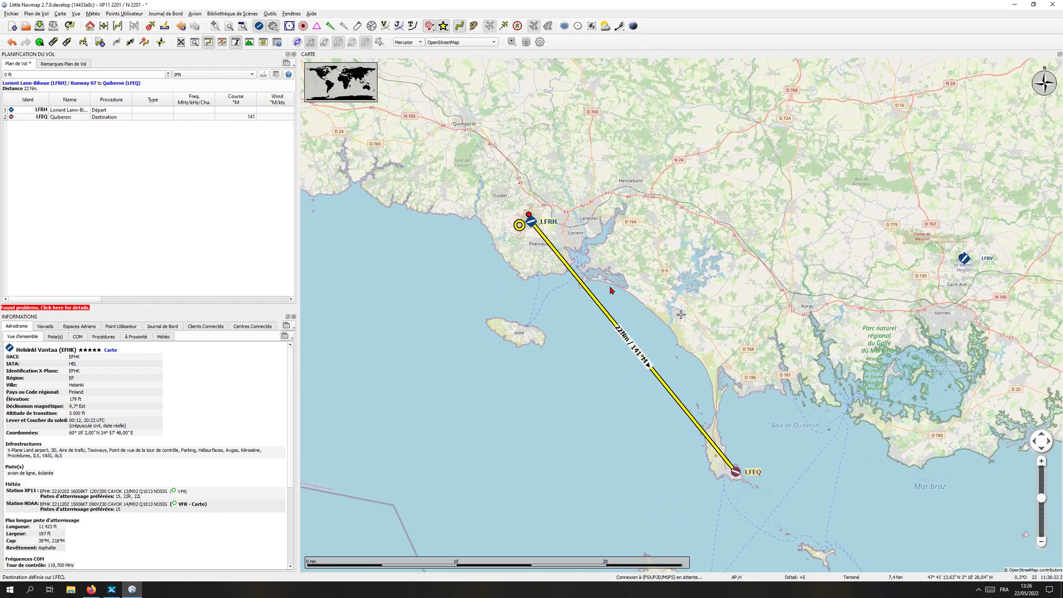
{"action": "scroll", "coordinate": [611, 290], "scroll_direction": "up", "scroll_amount": 1}
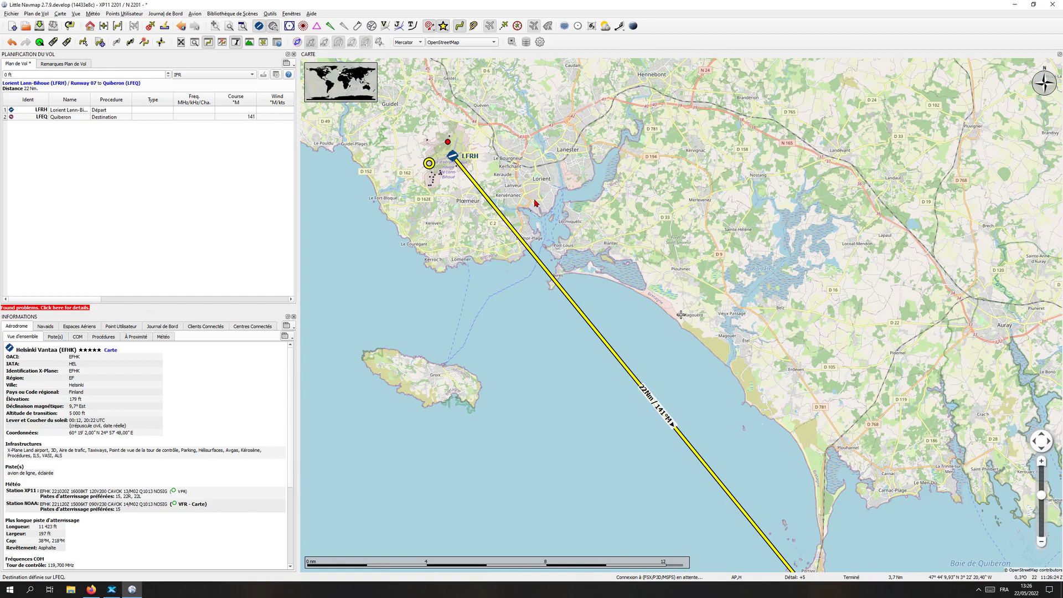
{"action": "scroll", "coordinate": [534, 203], "scroll_direction": "up", "scroll_amount": 1}
{"action": "left_click", "coordinate": [470, 43]}
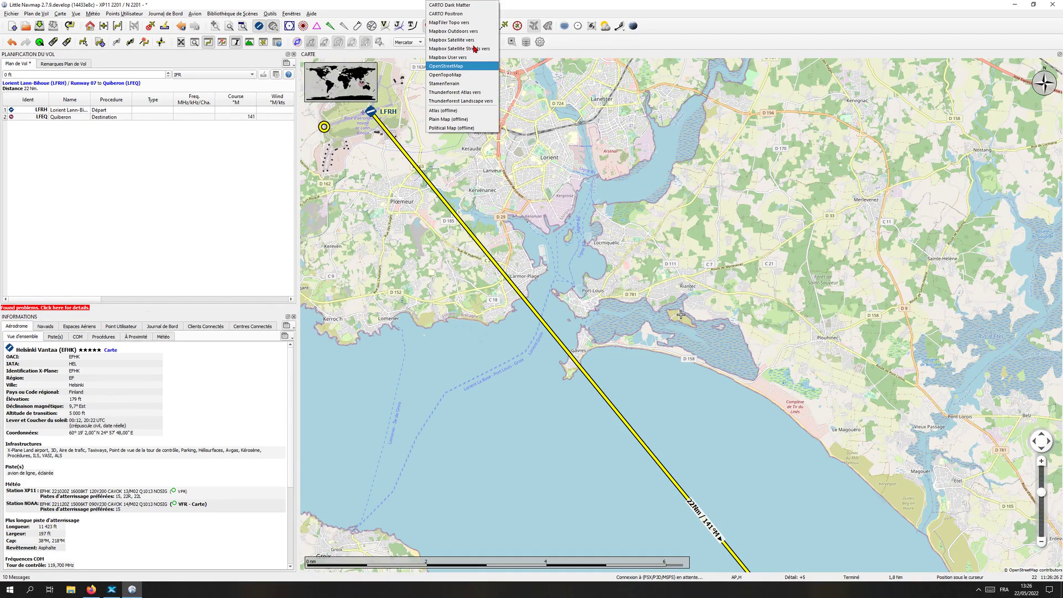
{"action": "left_click", "coordinate": [468, 75]}
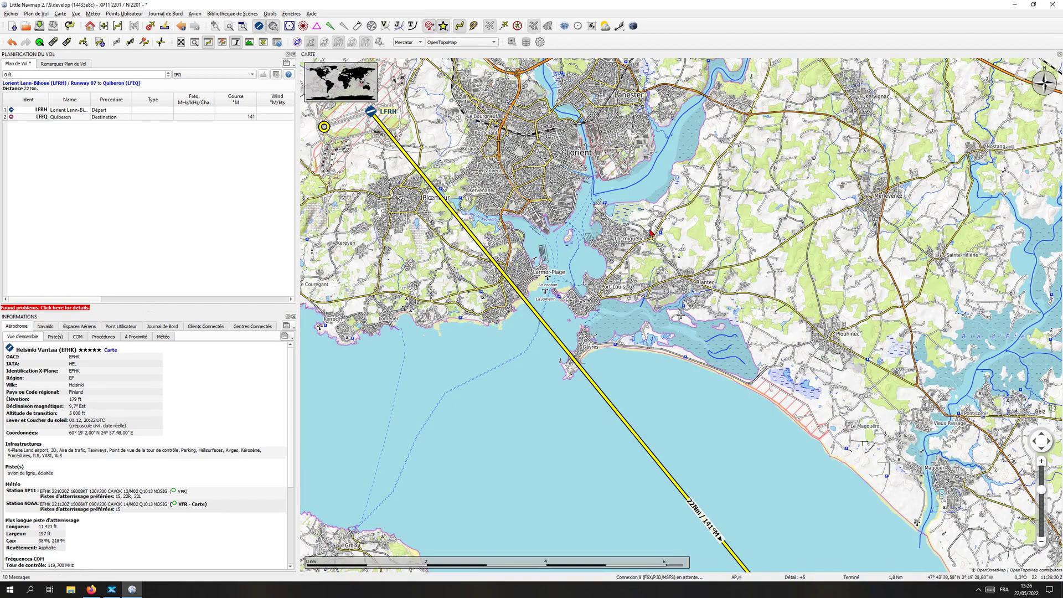
- Follow the coastline beside the route from Lorient to the Quiberon peninsula and examine its terrain details on the topographic map
{"action": "left_click_drag", "start_coordinate": [650, 227], "coordinate": [713, 271]}
{"action": "scroll", "coordinate": [487, 299], "scroll_direction": "up", "scroll_amount": 1}
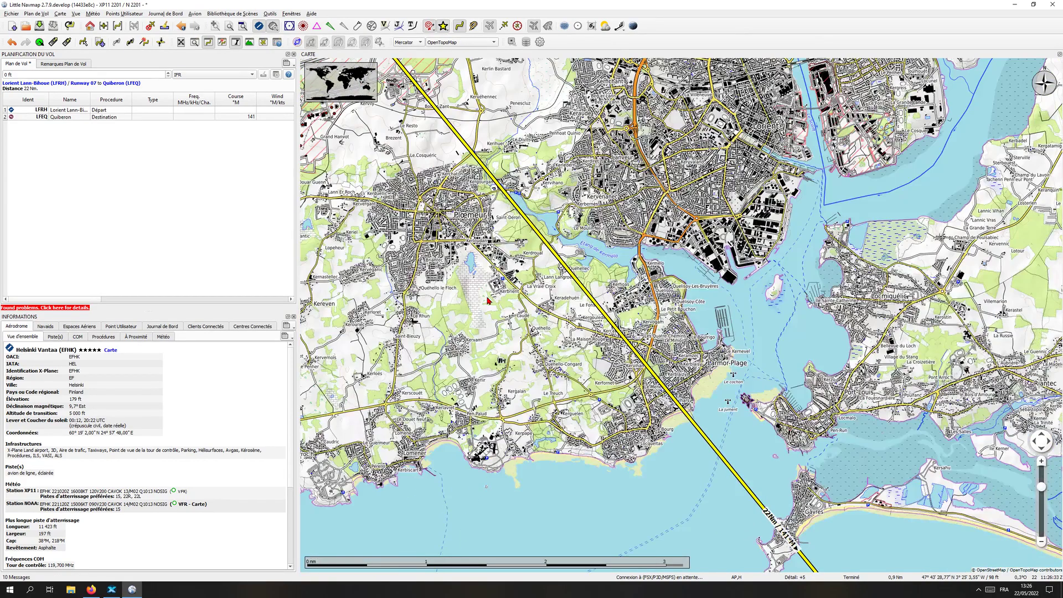
{"action": "scroll", "coordinate": [487, 299], "scroll_direction": "down", "scroll_amount": 1}
{"action": "scroll", "coordinate": [734, 302], "scroll_direction": "up", "scroll_amount": 1}
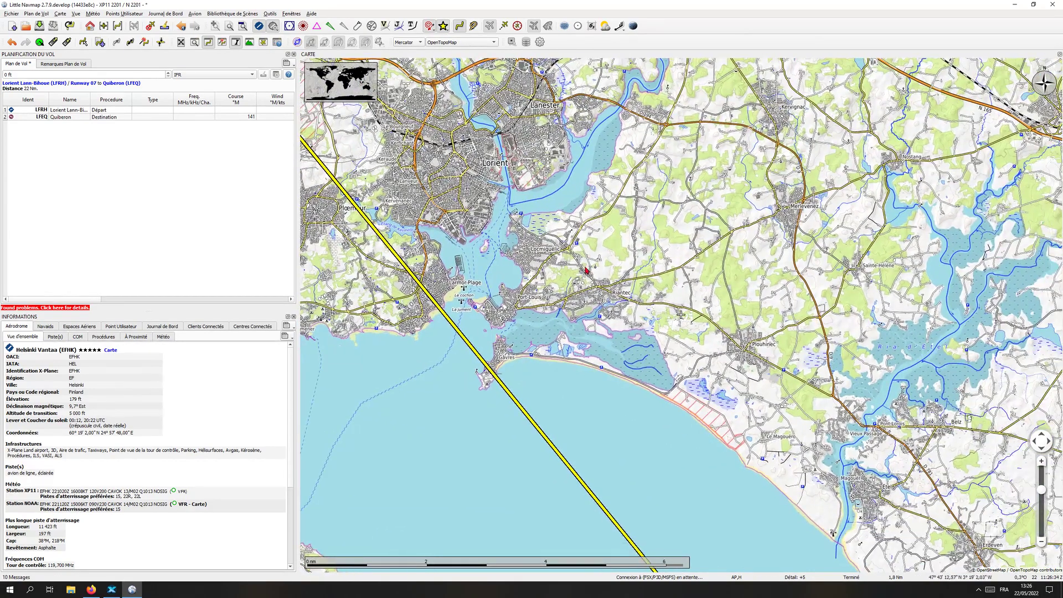
{"action": "scroll", "coordinate": [721, 314], "scroll_direction": "up", "scroll_amount": 1}
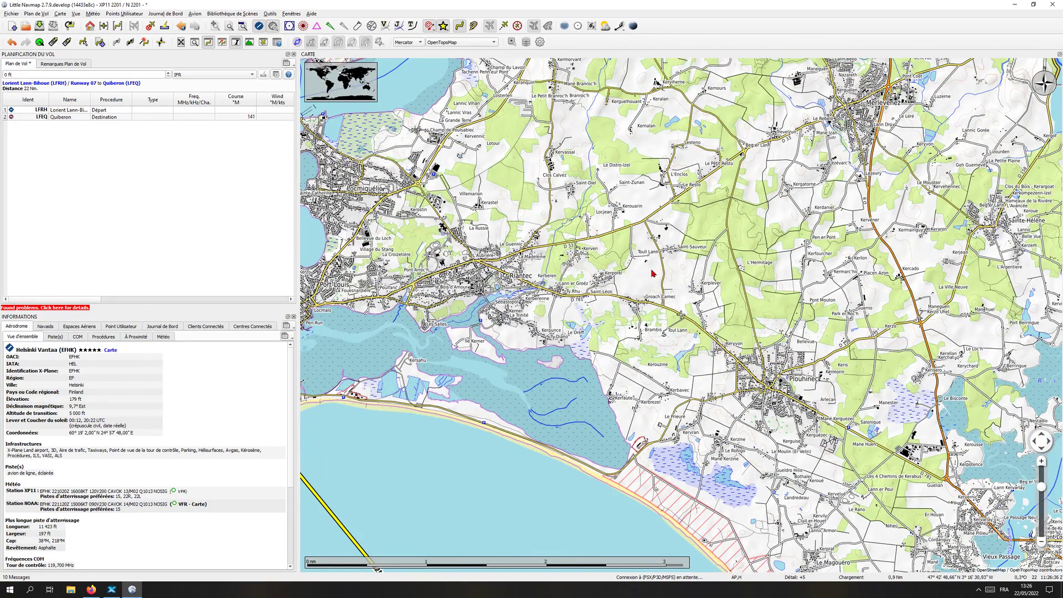
{"action": "left_click_drag", "start_coordinate": [517, 297], "coordinate": [639, 283]}
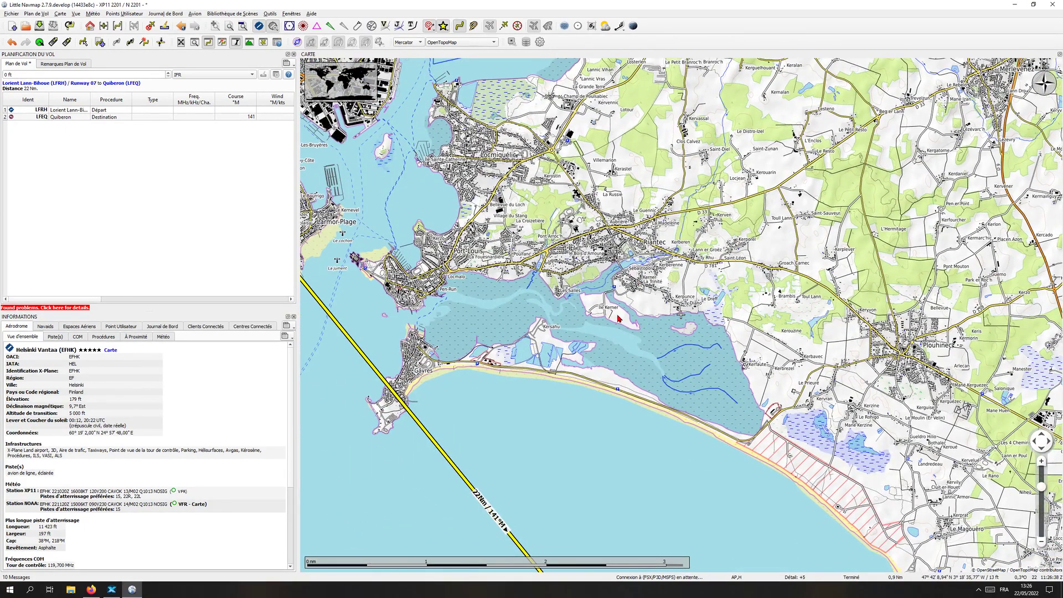
{"action": "left_click_drag", "start_coordinate": [791, 351], "coordinate": [399, 61]}
{"action": "left_click_drag", "start_coordinate": [617, 348], "coordinate": [554, 299]}
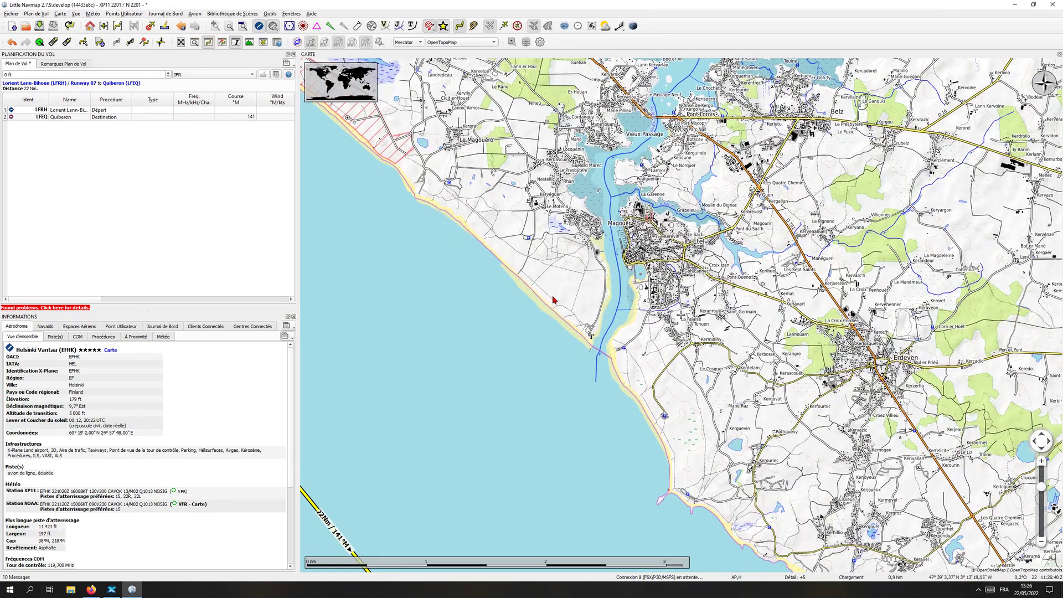
{"action": "scroll", "coordinate": [581, 334], "scroll_direction": "down", "scroll_amount": 1}
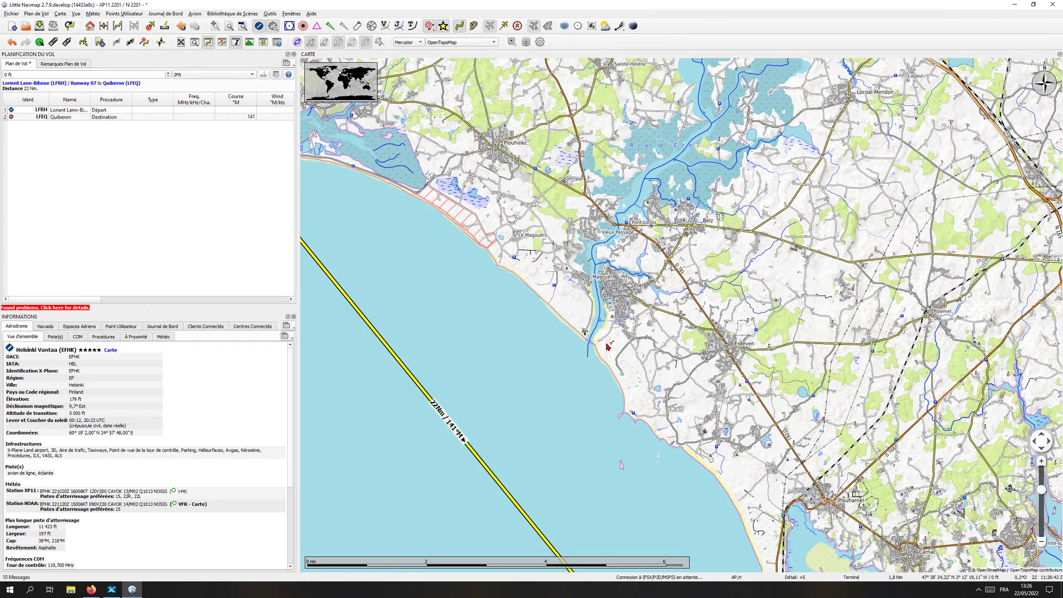
{"action": "left_click_drag", "start_coordinate": [677, 384], "coordinate": [606, 207]}
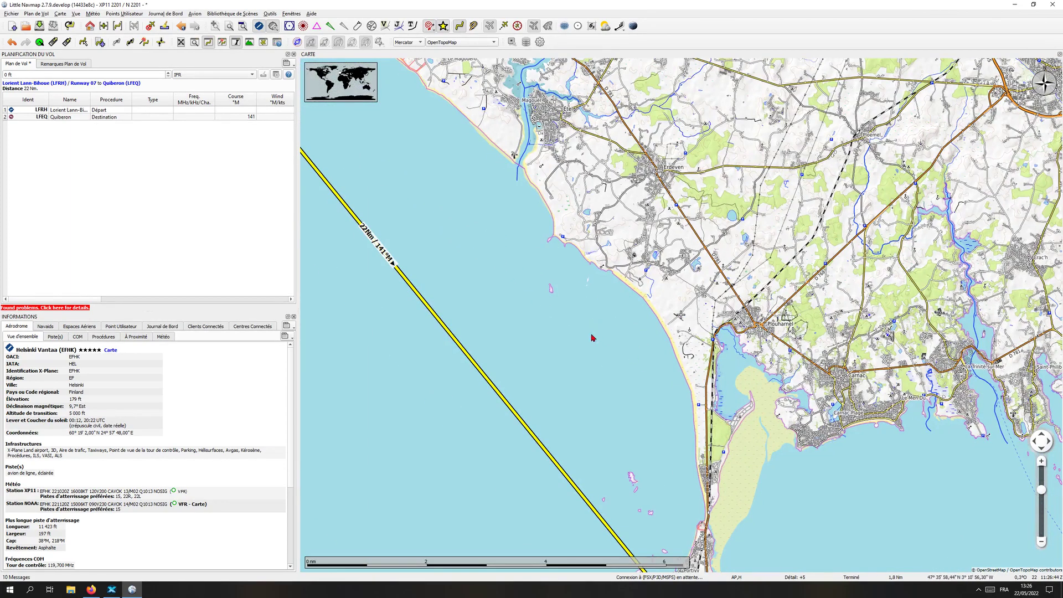
- Return to the Lorient end of the route and examine the coast around Gâvres in close detail
{"action": "left_click_drag", "start_coordinate": [539, 131], "coordinate": [768, 477]}
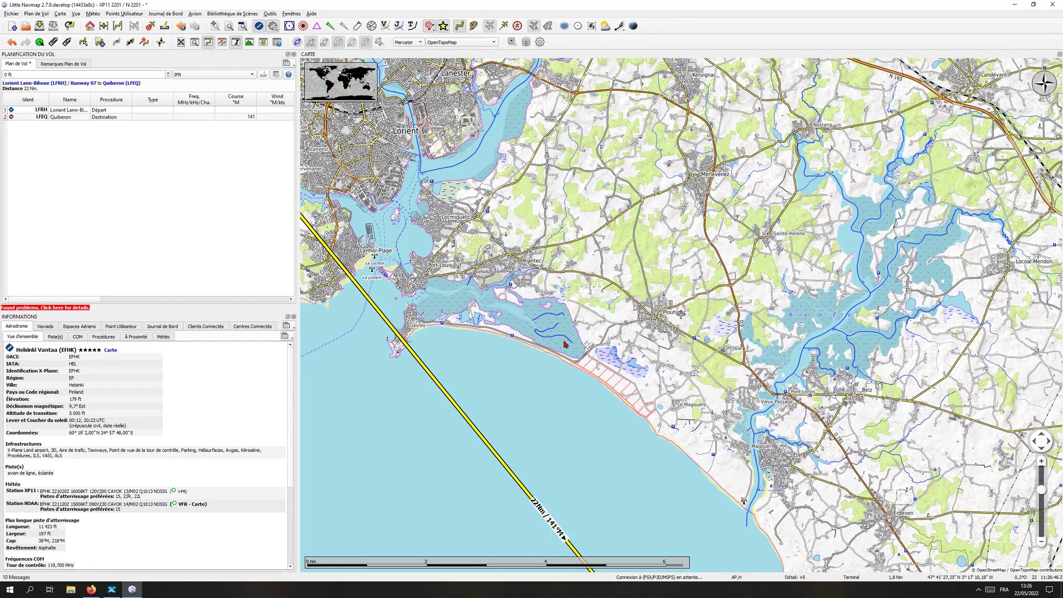
{"action": "left_click_drag", "start_coordinate": [475, 332], "coordinate": [554, 313]}
{"action": "scroll", "coordinate": [504, 313], "scroll_direction": "up", "scroll_amount": 8}
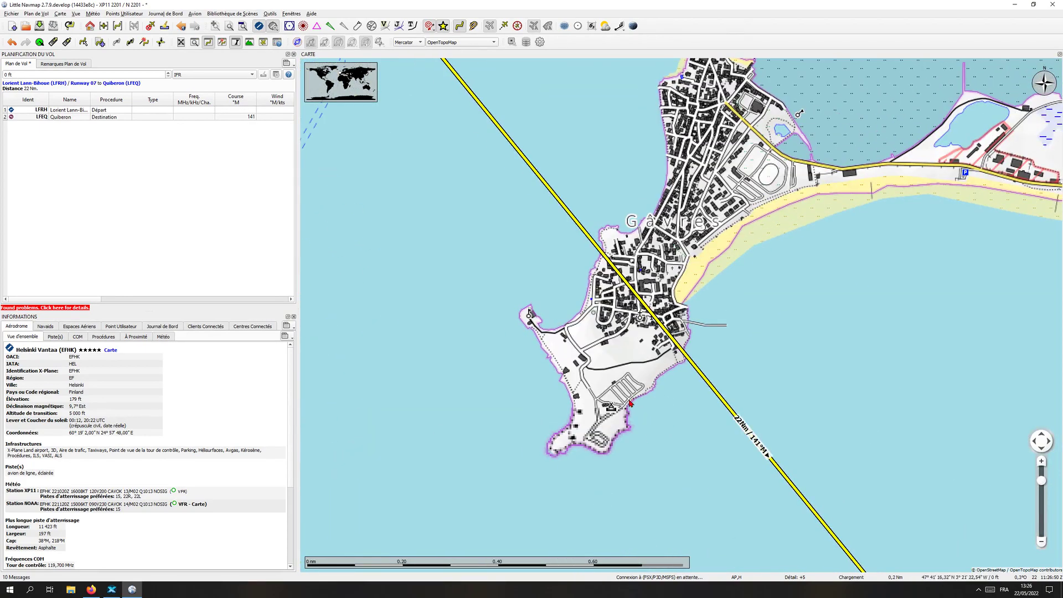
{"action": "left_click_drag", "start_coordinate": [639, 360], "coordinate": [722, 515]}
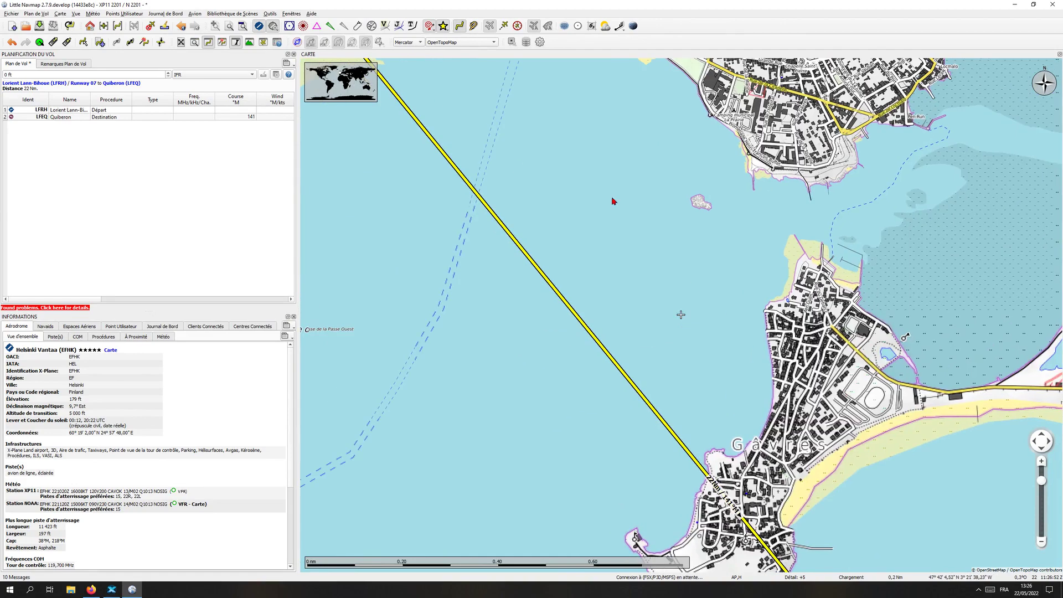
- Examine the coast and harbour entrance off Larmor-Plage and look up the landmark symbols in the OpenTopoMap map legend
{"action": "left_click_drag", "start_coordinate": [553, 111], "coordinate": [699, 260]}
{"action": "left_click_drag", "start_coordinate": [610, 227], "coordinate": [729, 306]}
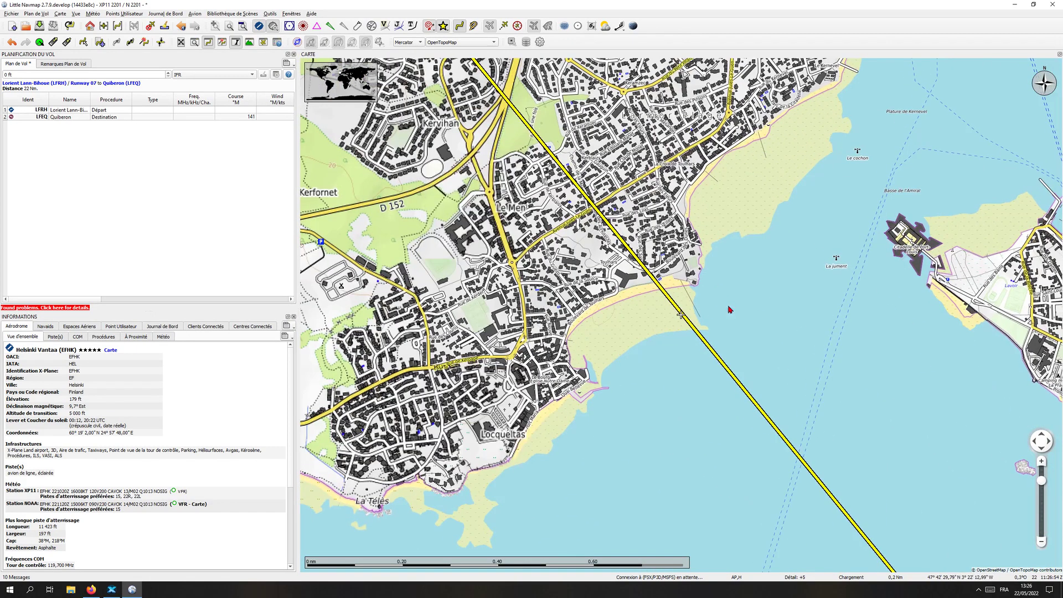
{"action": "left_click_drag", "start_coordinate": [814, 238], "coordinate": [562, 288]}
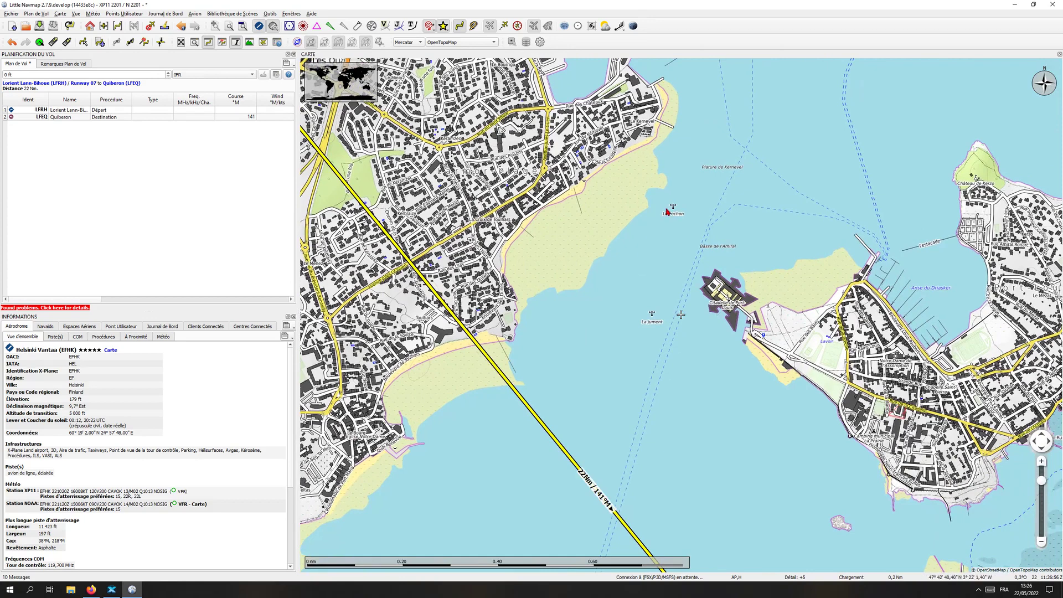
{"action": "left_click_drag", "start_coordinate": [664, 210], "coordinate": [648, 238]}
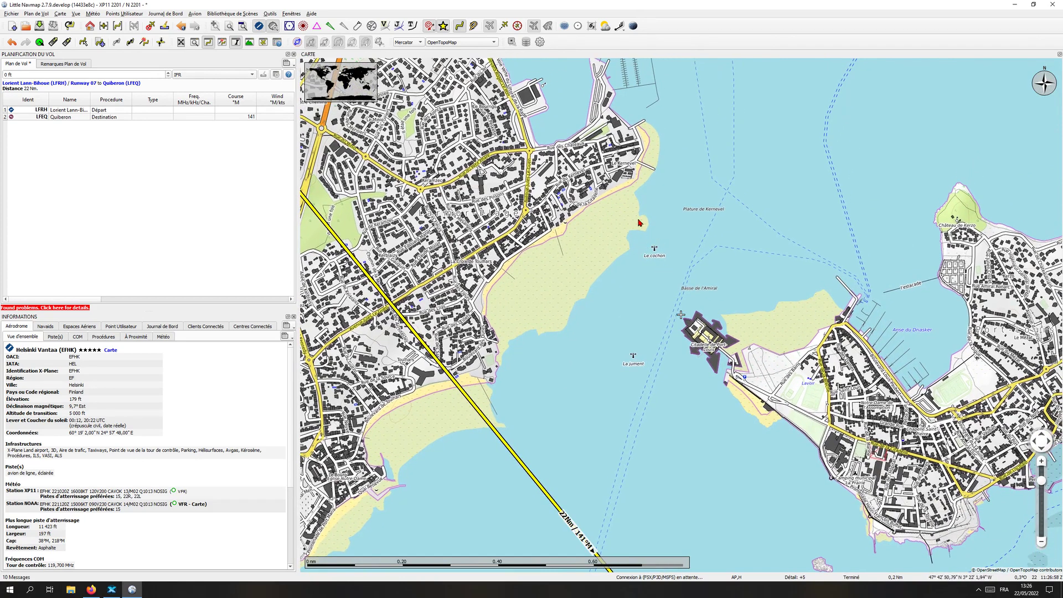
{"action": "left_click", "coordinate": [277, 42]}
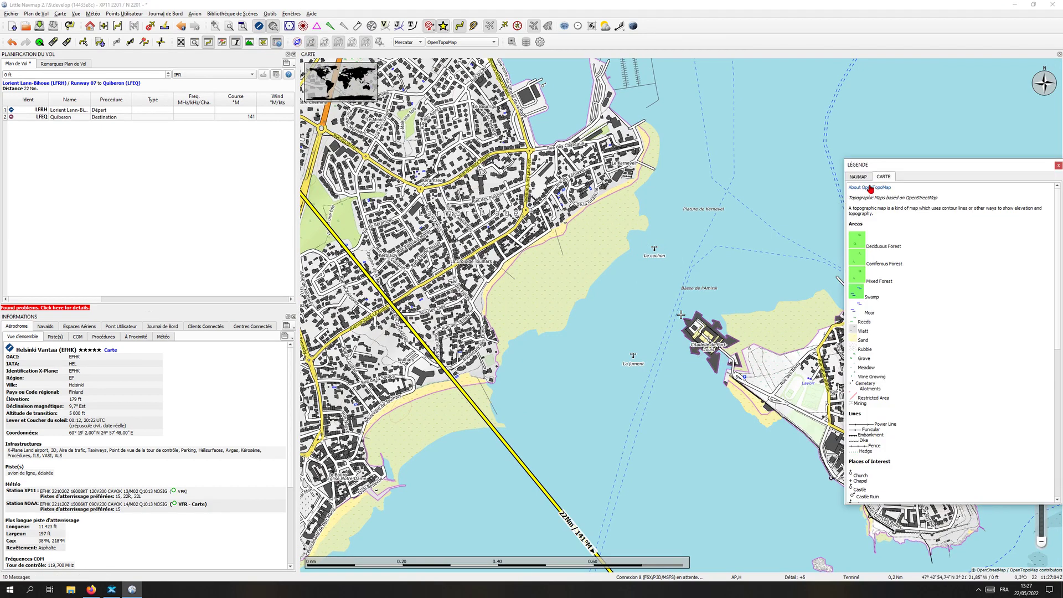
{"action": "scroll", "coordinate": [928, 335], "scroll_direction": "down", "scroll_amount": 4}
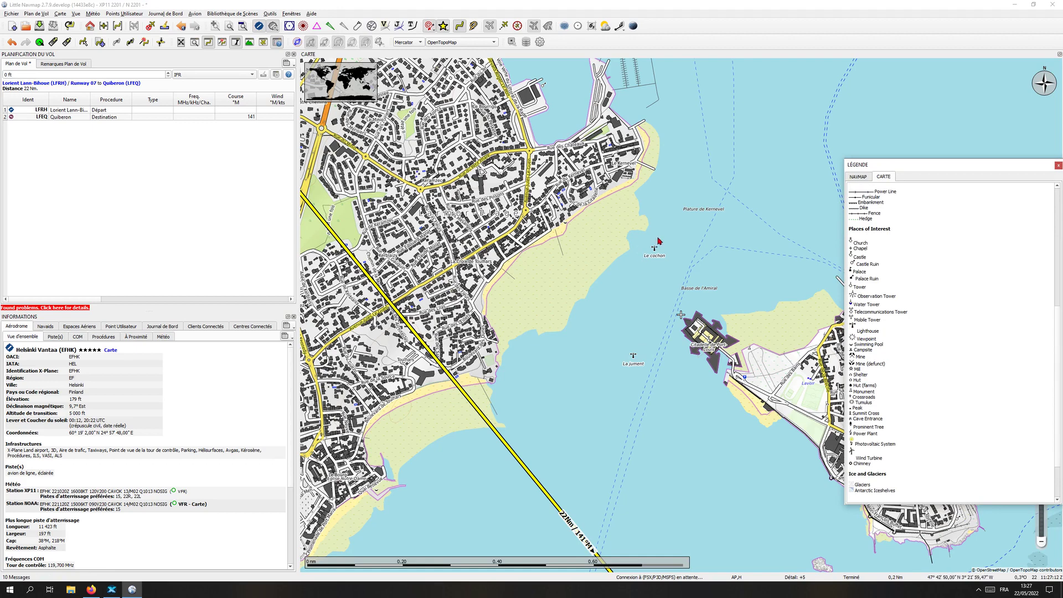
{"action": "left_click", "coordinate": [1057, 167]}
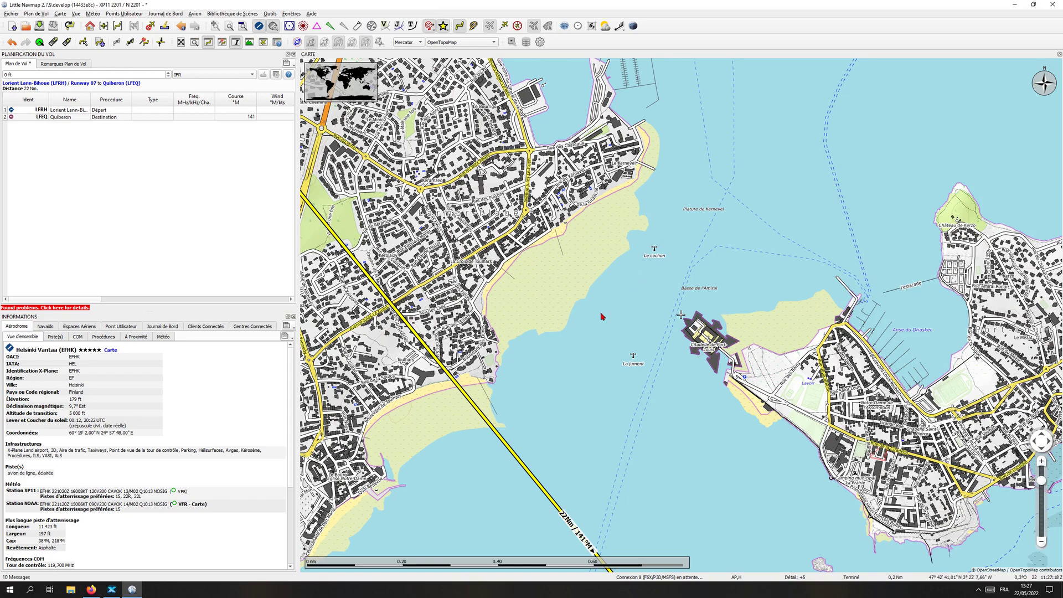
- Examine the route from Lorient airport past Larmor-Plage to Gâvres at several scales, comparing it with the surrounding coastal landmarks
{"action": "left_click_drag", "start_coordinate": [610, 359], "coordinate": [697, 325]}
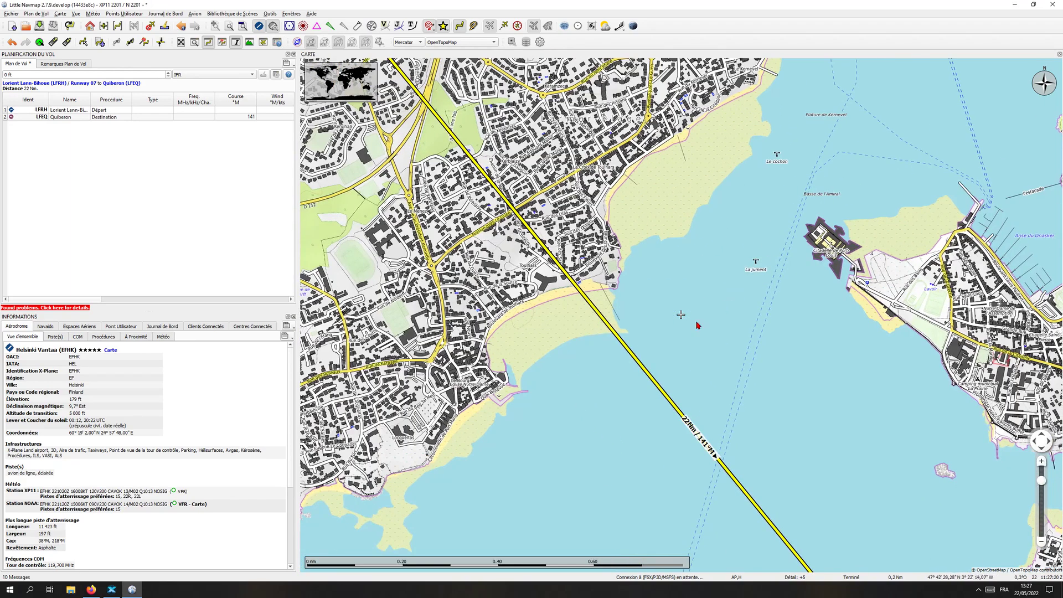
{"action": "scroll", "coordinate": [607, 357], "scroll_direction": "down", "scroll_amount": 3}
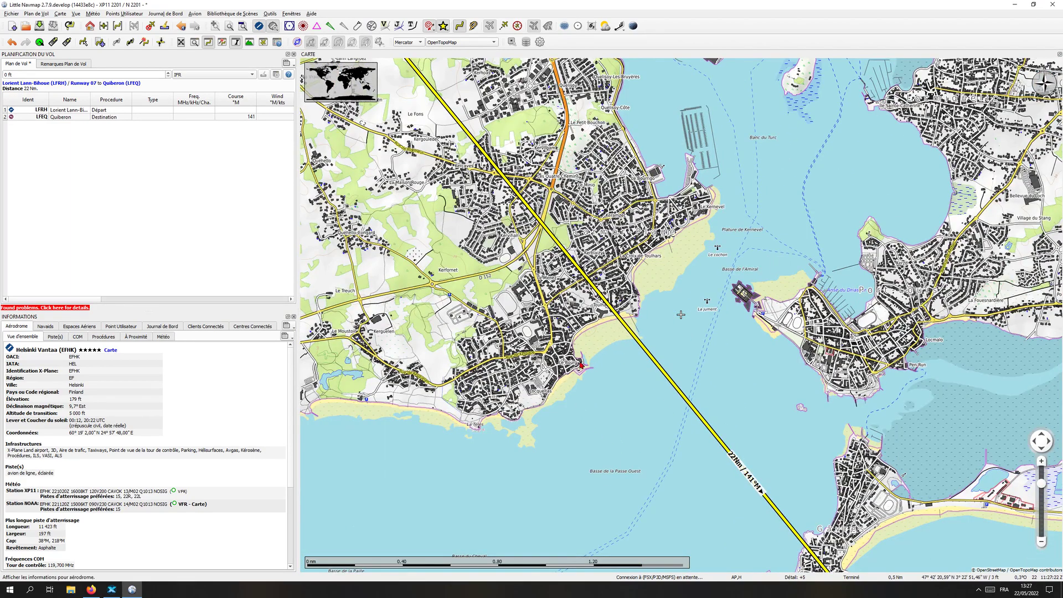
{"action": "scroll", "coordinate": [540, 305], "scroll_direction": "down", "scroll_amount": 2}
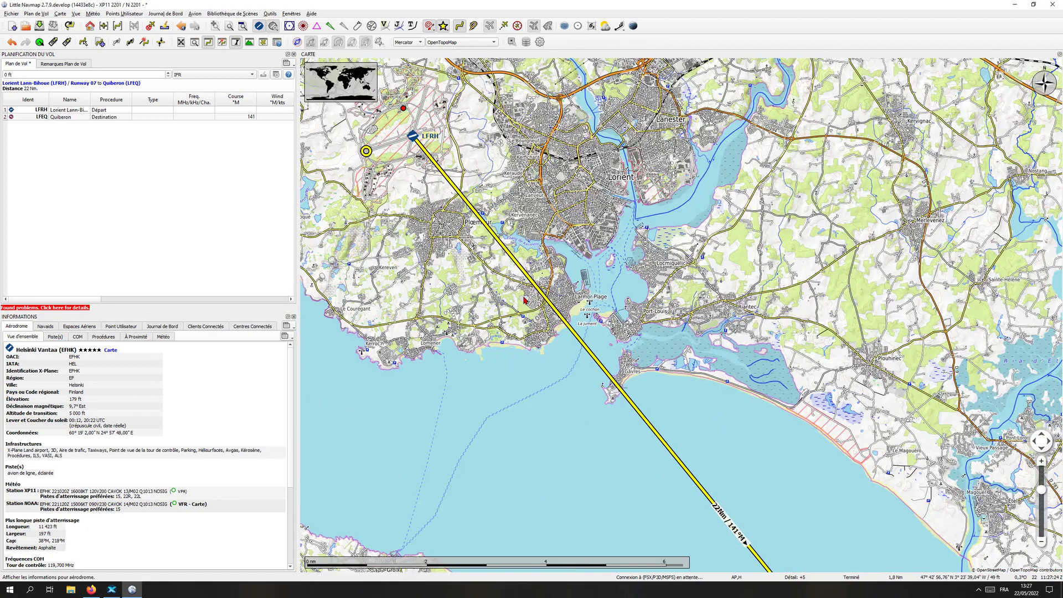
{"action": "scroll", "coordinate": [524, 300], "scroll_direction": "down", "scroll_amount": 2}
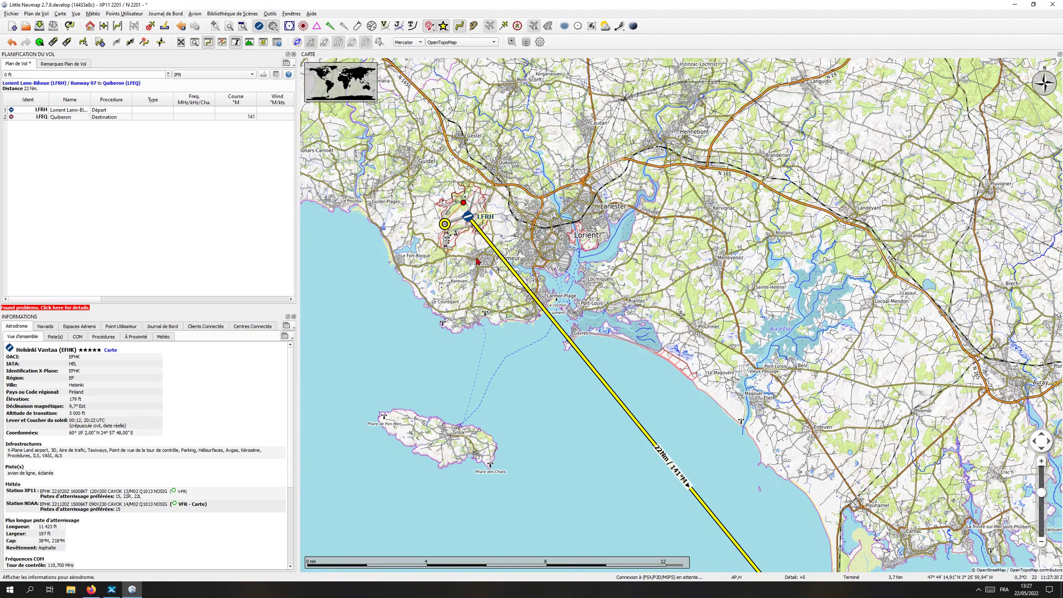
{"action": "scroll", "coordinate": [681, 315], "scroll_direction": "up", "scroll_amount": 2}
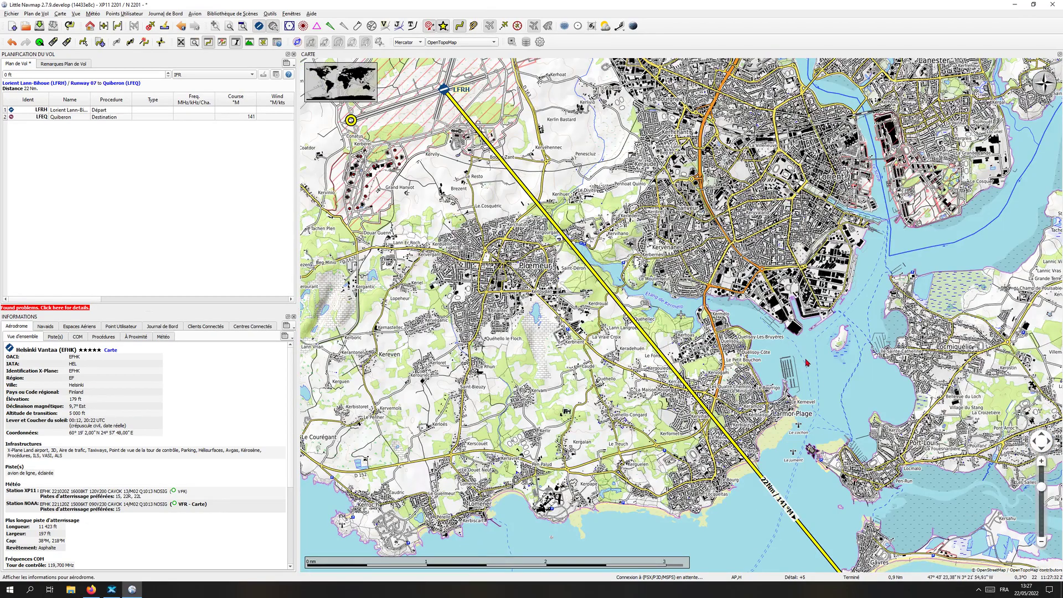
{"action": "scroll", "coordinate": [819, 382], "scroll_direction": "up", "scroll_amount": 1}
{"action": "scroll", "coordinate": [709, 394], "scroll_direction": "up", "scroll_amount": 1}
{"action": "scroll", "coordinate": [740, 388], "scroll_direction": "up", "scroll_amount": 1}
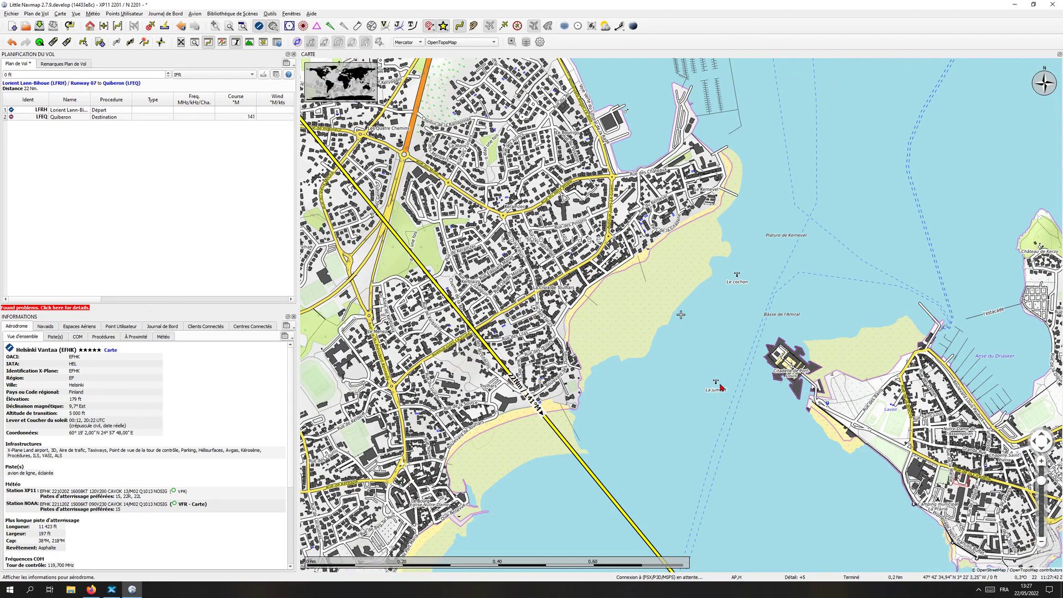
{"action": "scroll", "coordinate": [716, 393], "scroll_direction": "down", "scroll_amount": 2}
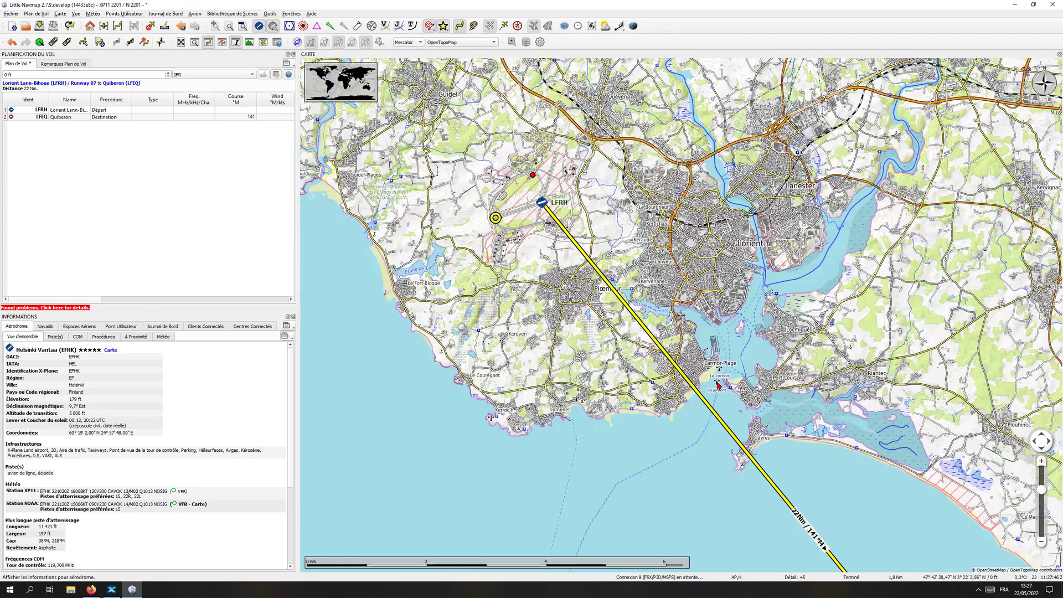
{"action": "scroll", "coordinate": [723, 385], "scroll_direction": "down", "scroll_amount": 2}
{"action": "left_click_drag", "start_coordinate": [762, 431], "coordinate": [708, 337]}
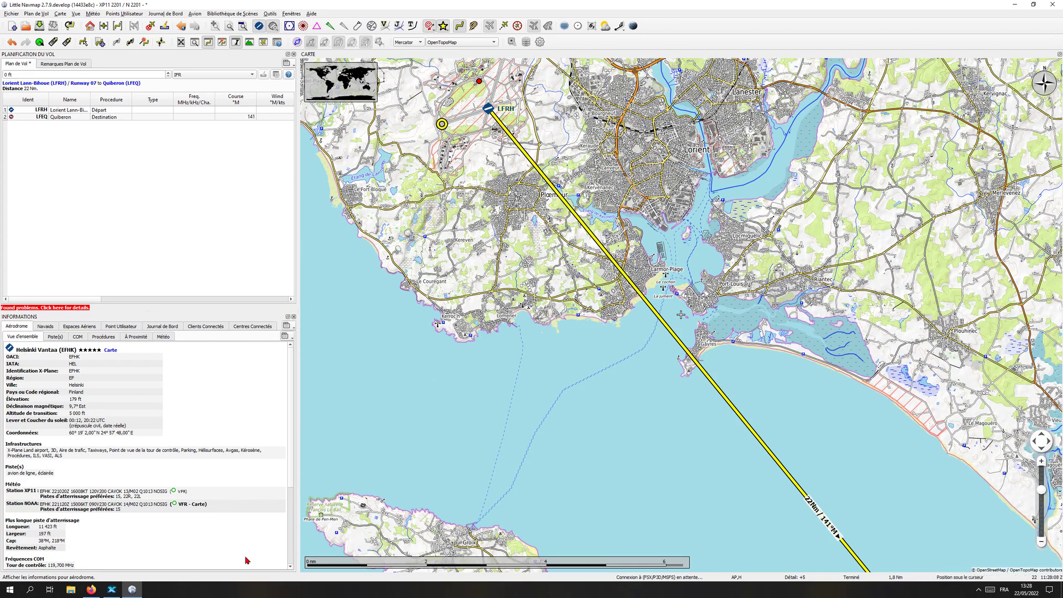
- Switch to Firefox and open the aerodrome VAC charts from Atlas VAC FRANCE on the SIA website
{"action": "left_click", "coordinate": [92, 590]}
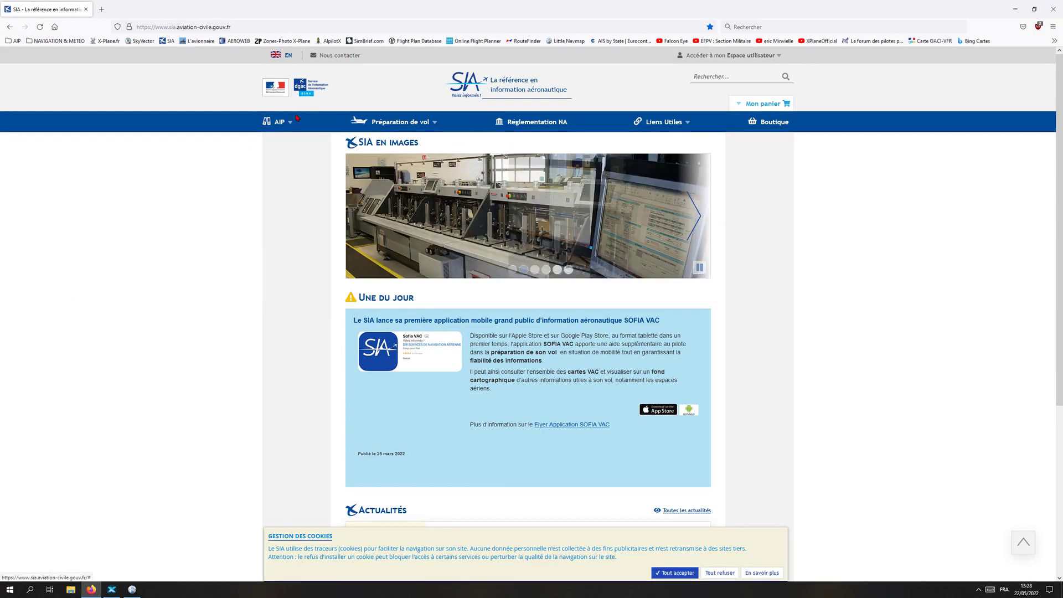
{"action": "left_click", "coordinate": [378, 121]}
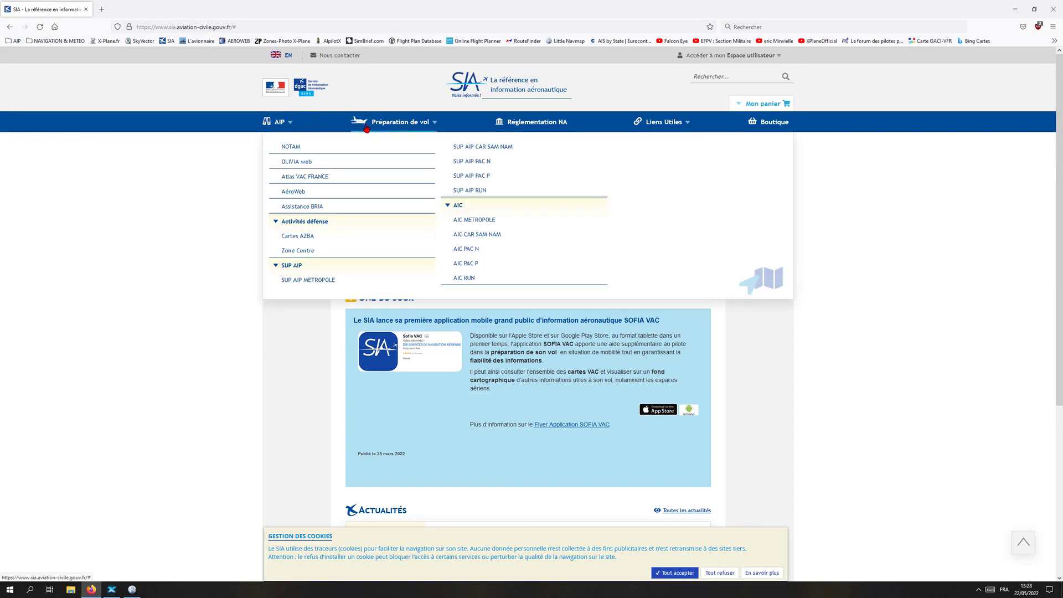
{"action": "left_click", "coordinate": [303, 178]}
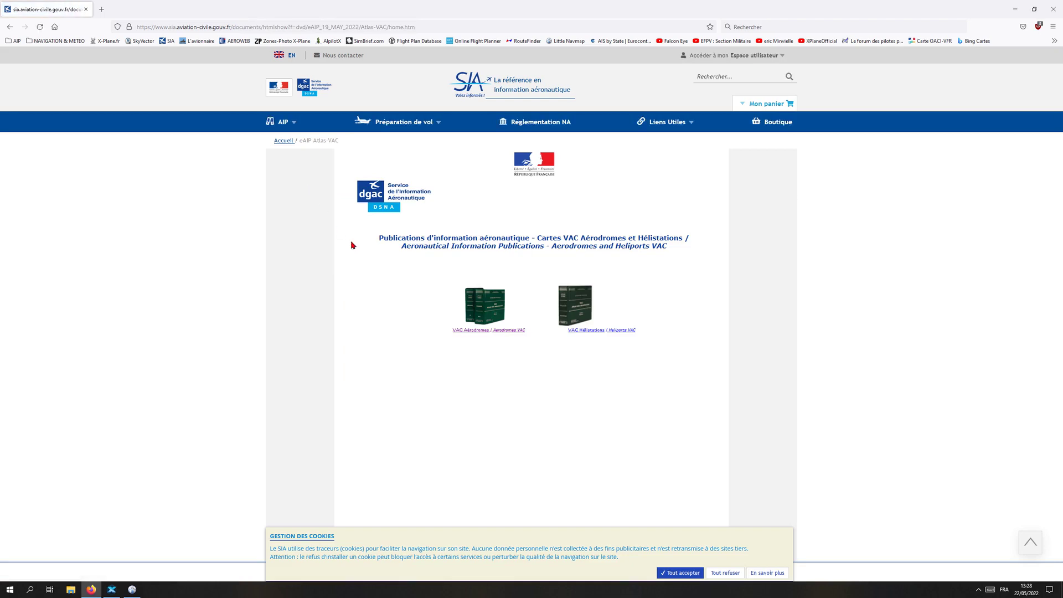
{"action": "left_click", "coordinate": [514, 330]}
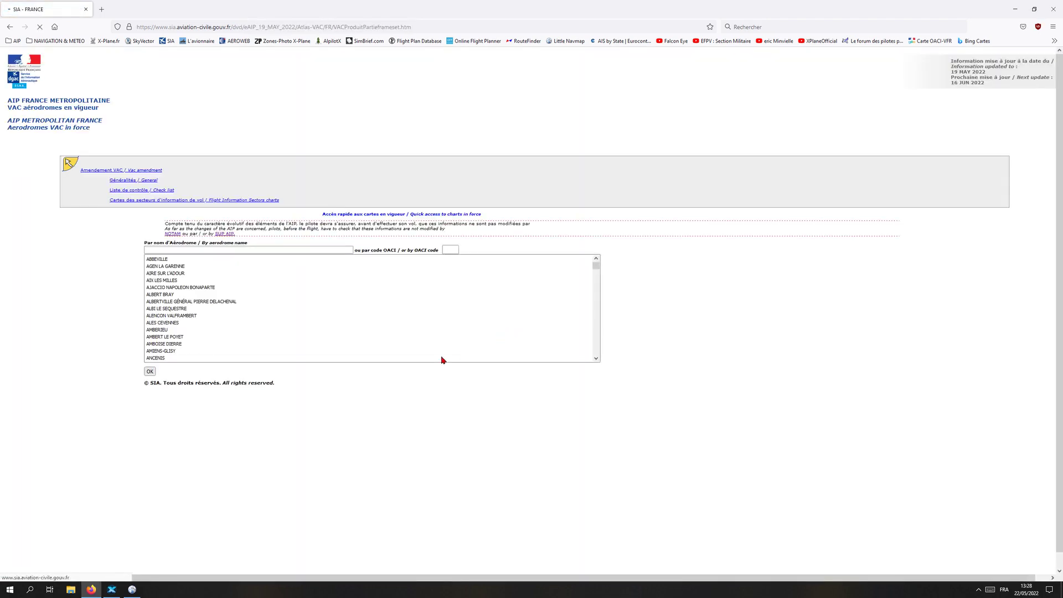
- Find LORIENT by aerodrome name and open the VAC chart document for LORIENT LANN BIHOUE
{"action": "left_click", "coordinate": [216, 250]}
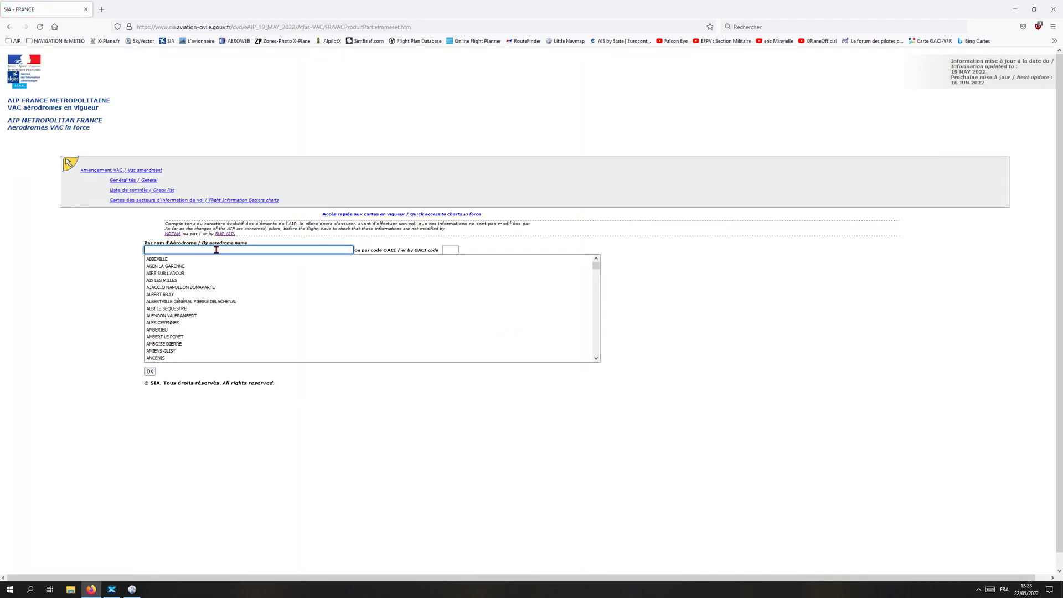
{"action": "type", "text": "LORIENT"}
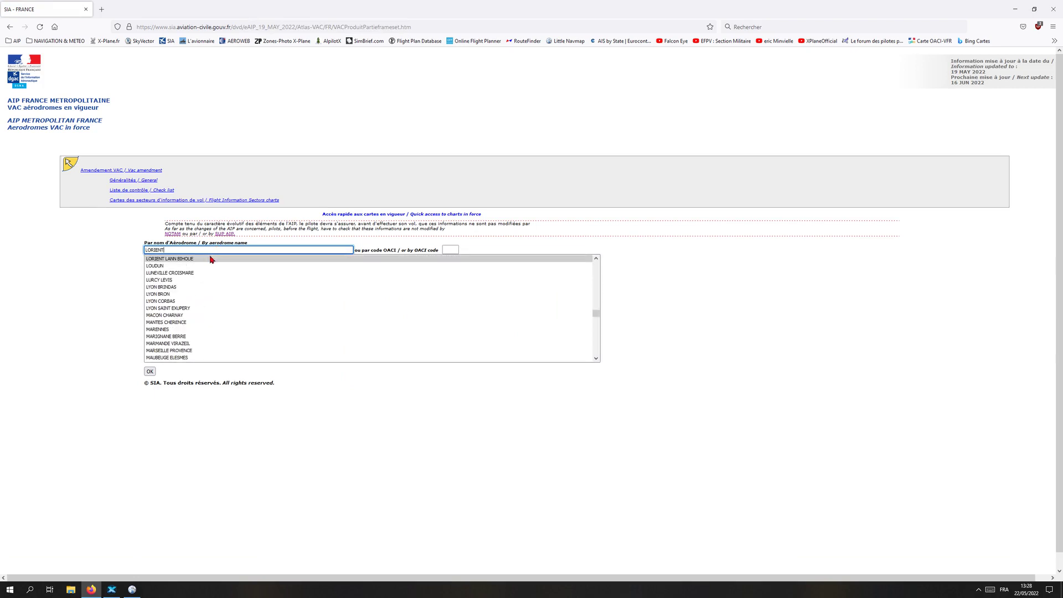
{"action": "left_click", "coordinate": [209, 259]}
{"action": "left_click", "coordinate": [155, 371]}
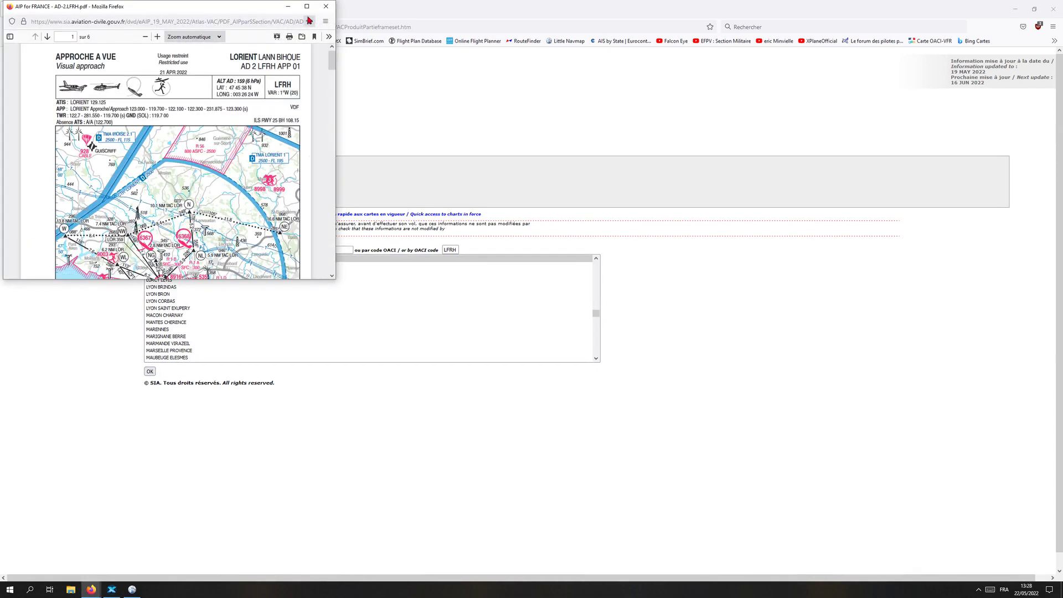
- Maximize the chart window, magnify the Lorient visual approach chart to 280 % and examine the VFR reporting points around the airfield
{"action": "left_click", "coordinate": [307, 7]}
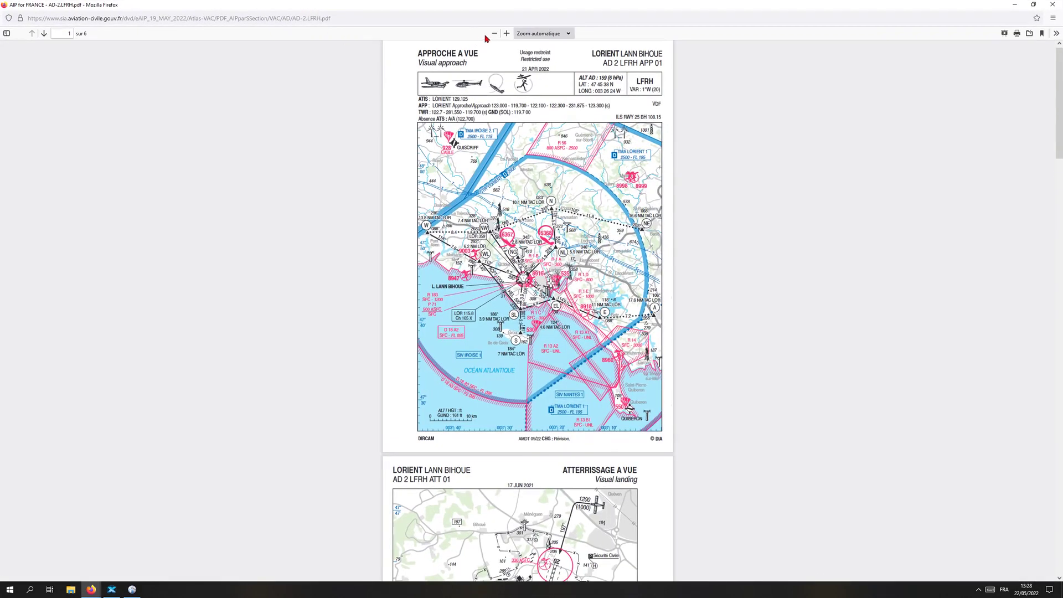
{"action": "left_click", "coordinate": [506, 33]}
{"action": "left_click", "coordinate": [505, 33]}
{"action": "left_click", "coordinate": [506, 33]}
{"action": "left_click", "coordinate": [506, 33]}
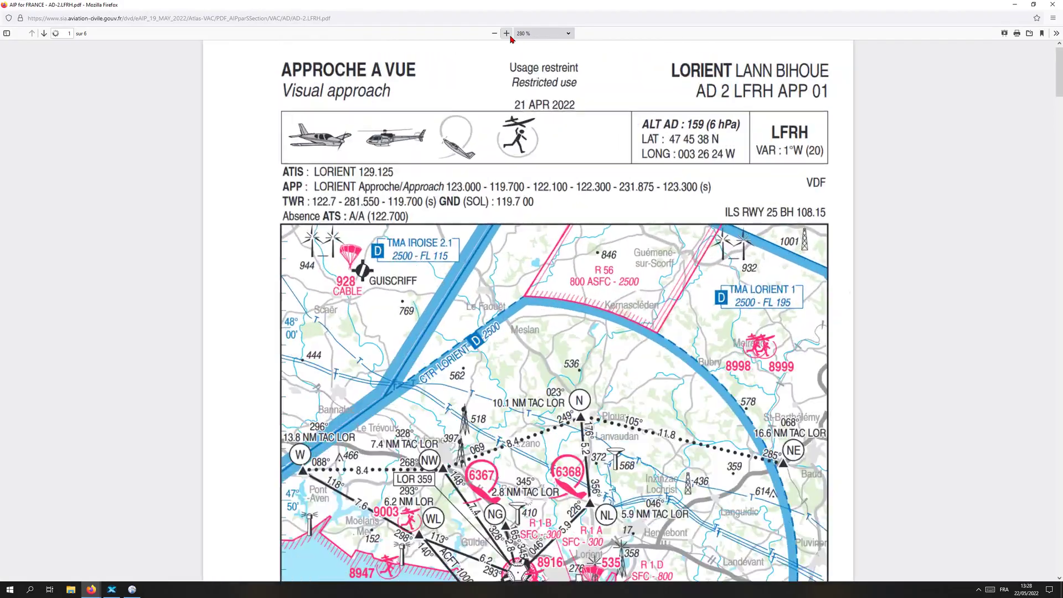
{"action": "scroll", "coordinate": [554, 310], "scroll_direction": "down", "scroll_amount": 5}
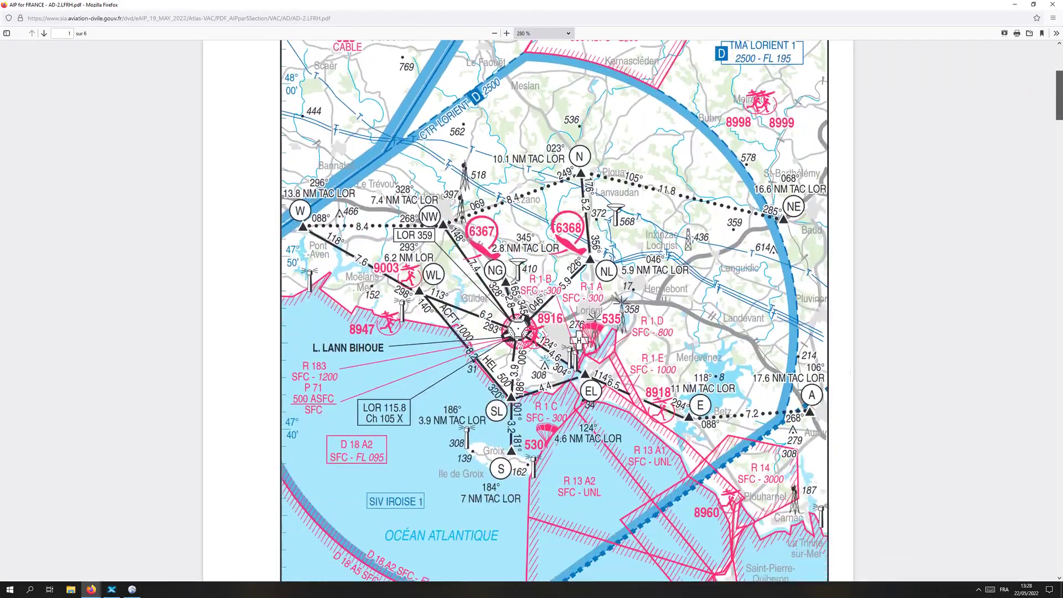
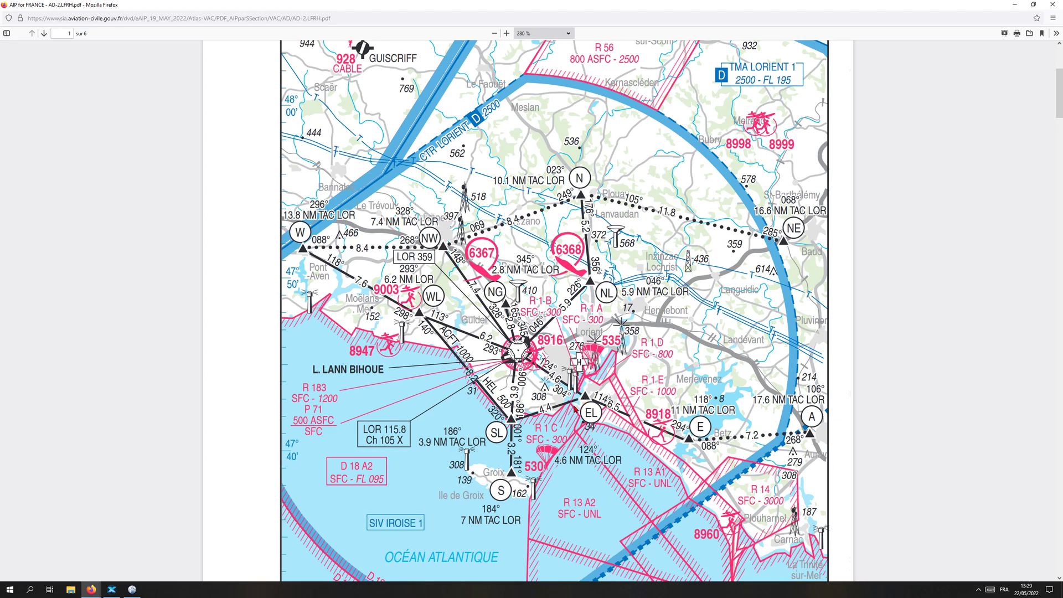
- Switch to Little Navmap and view the route from Lorient down toward the Quiberon peninsula on the map
{"action": "left_click", "coordinate": [133, 591]}
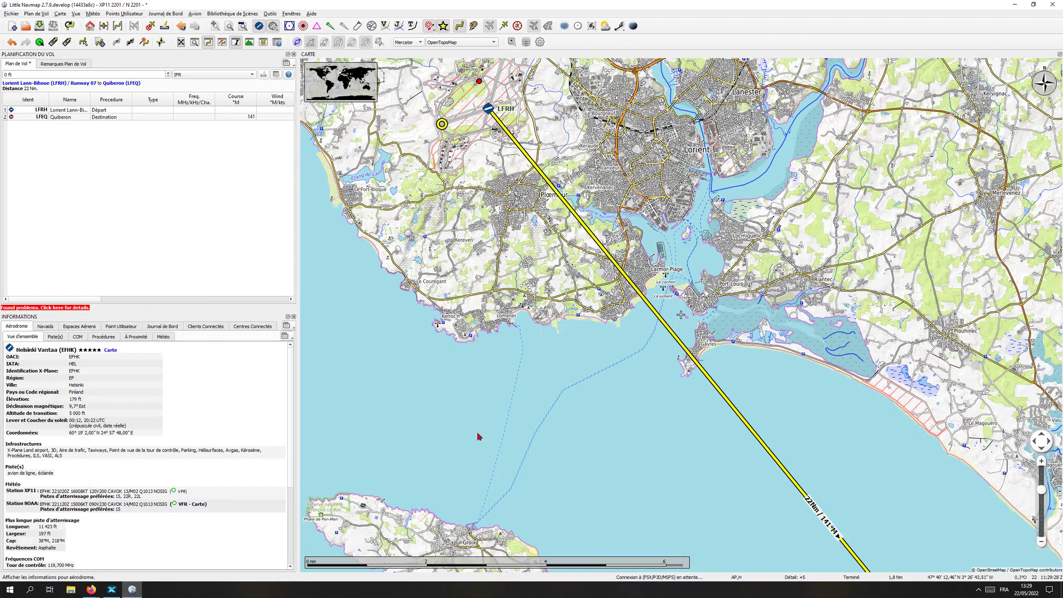
{"action": "scroll", "coordinate": [482, 432], "scroll_direction": "down", "scroll_amount": 2}
{"action": "left_click_drag", "start_coordinate": [634, 323], "coordinate": [588, 207]}
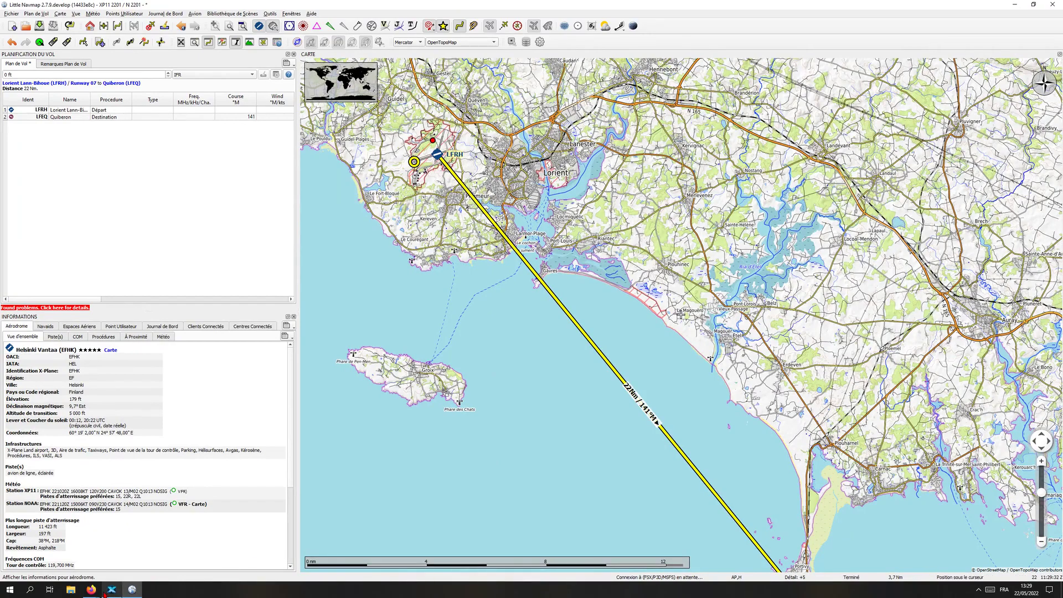
- Return to the Lorient approach chart in Firefox and examine the area from points EL and E down to Quiberon
{"action": "mouse_move", "coordinate": [92, 590]}
{"action": "left_click", "coordinate": [140, 557]}
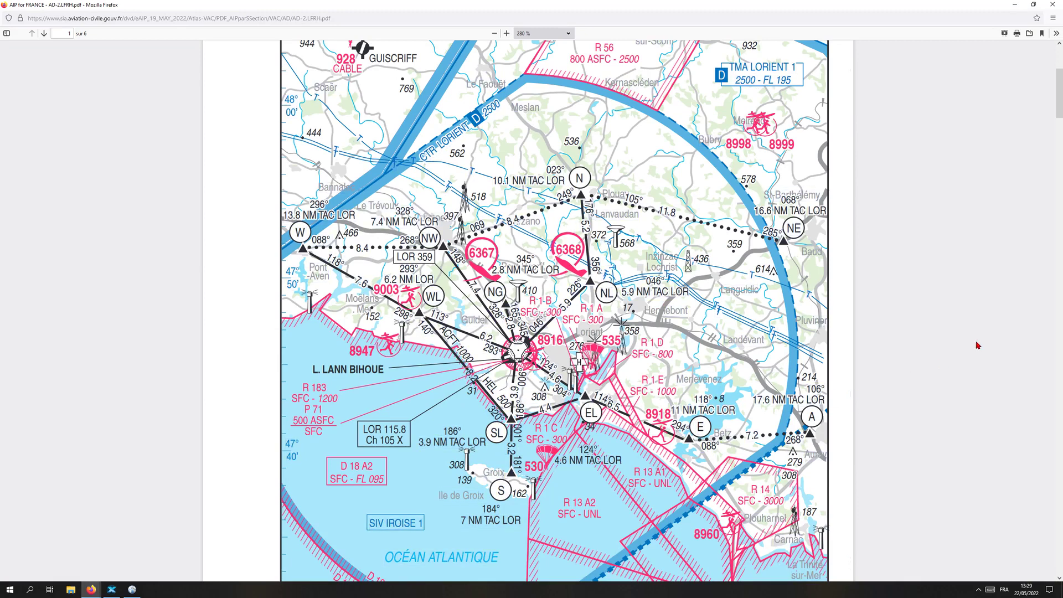
{"action": "left_click_drag", "start_coordinate": [1058, 112], "coordinate": [1058, 128]}
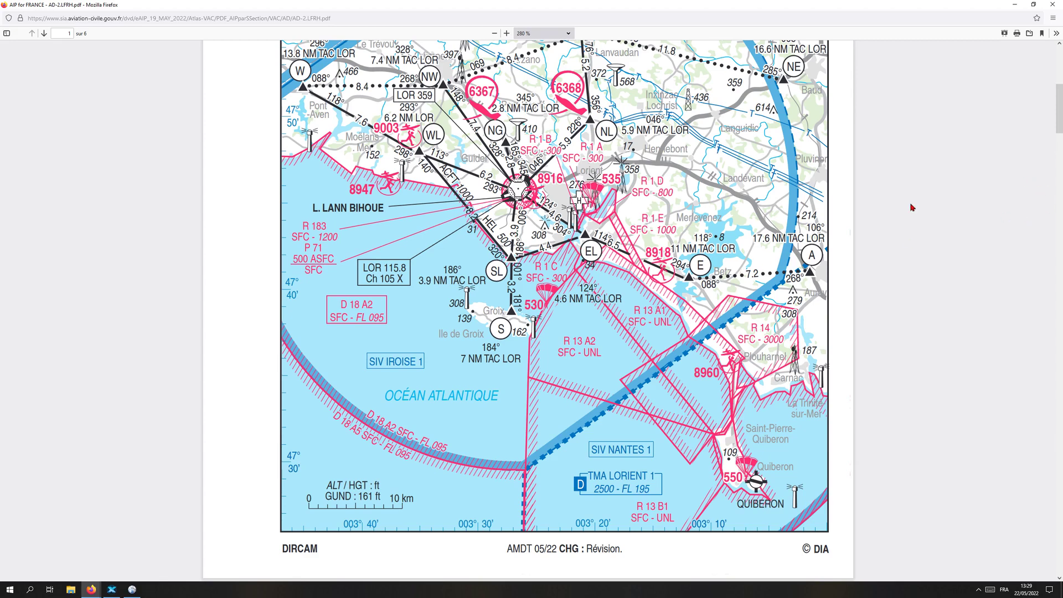
{"action": "right_click", "coordinate": [980, 183]}
{"action": "left_click_drag", "start_coordinate": [1058, 129], "coordinate": [1058, 123]}
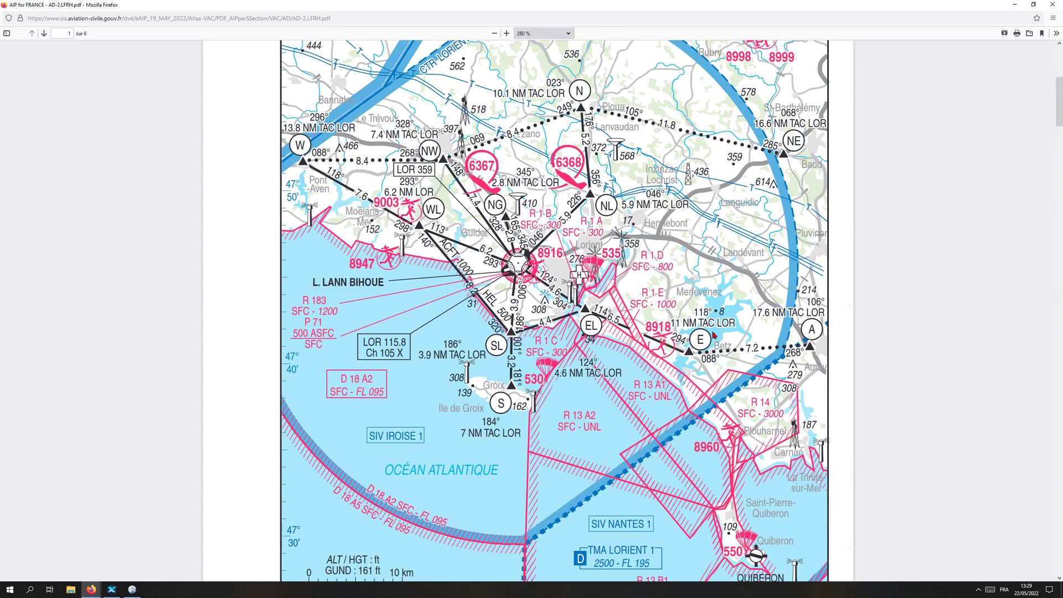
- Check the route in Little Navmap, return to the Lorient approach chart in Firefox and magnify it to 390 %
{"action": "left_click", "coordinate": [132, 589]}
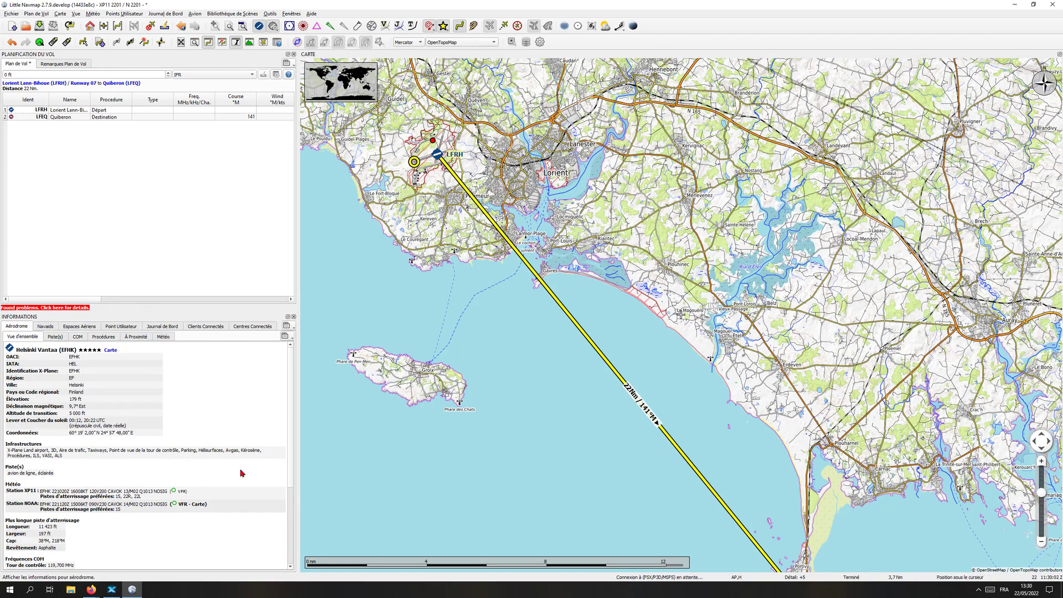
{"action": "mouse_move", "coordinate": [141, 577]}
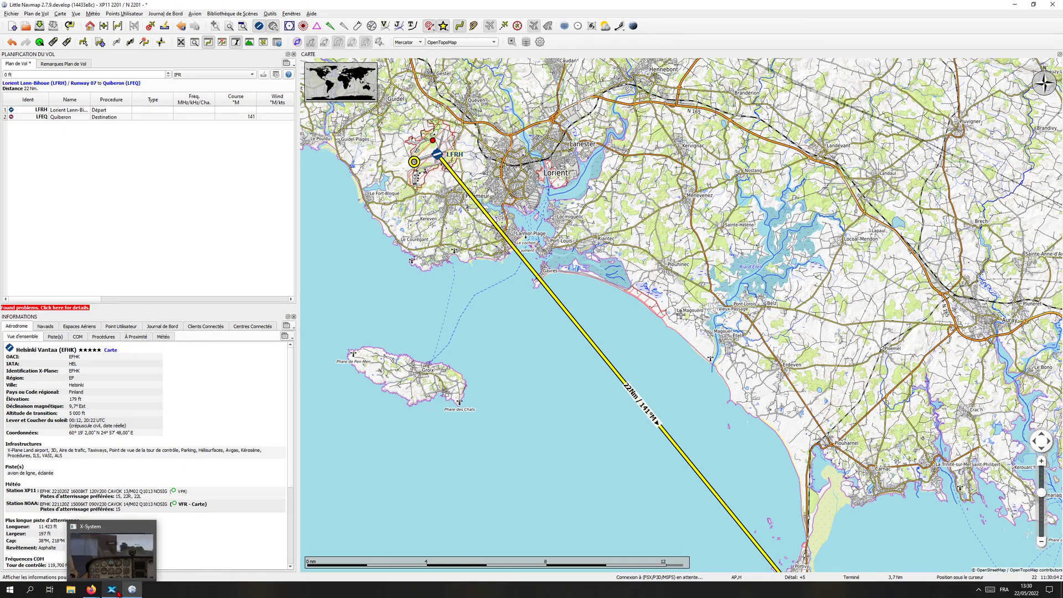
{"action": "left_click", "coordinate": [102, 576]}
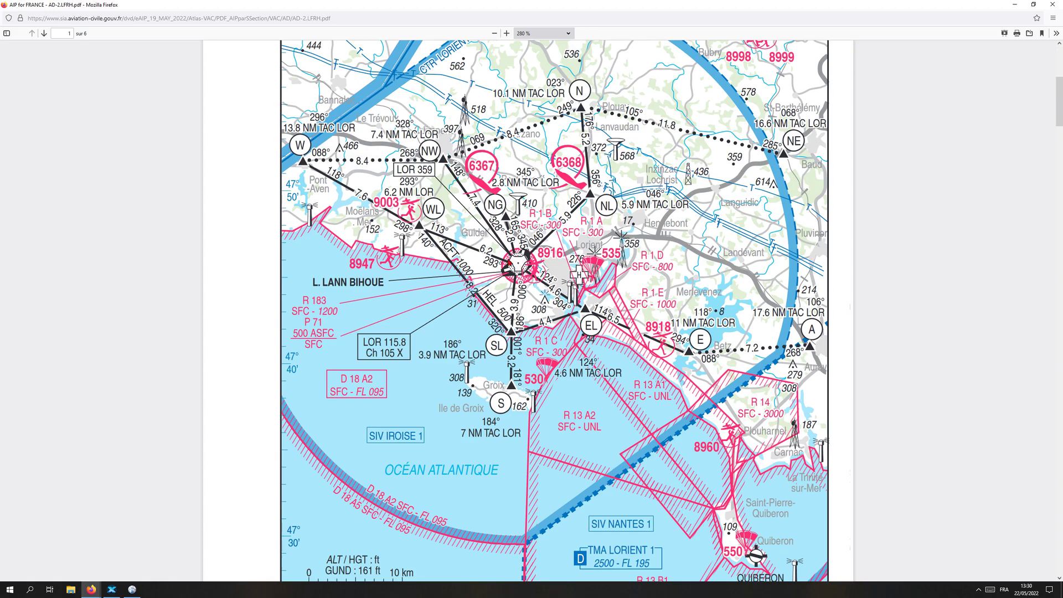
{"action": "left_click", "coordinate": [506, 33]}
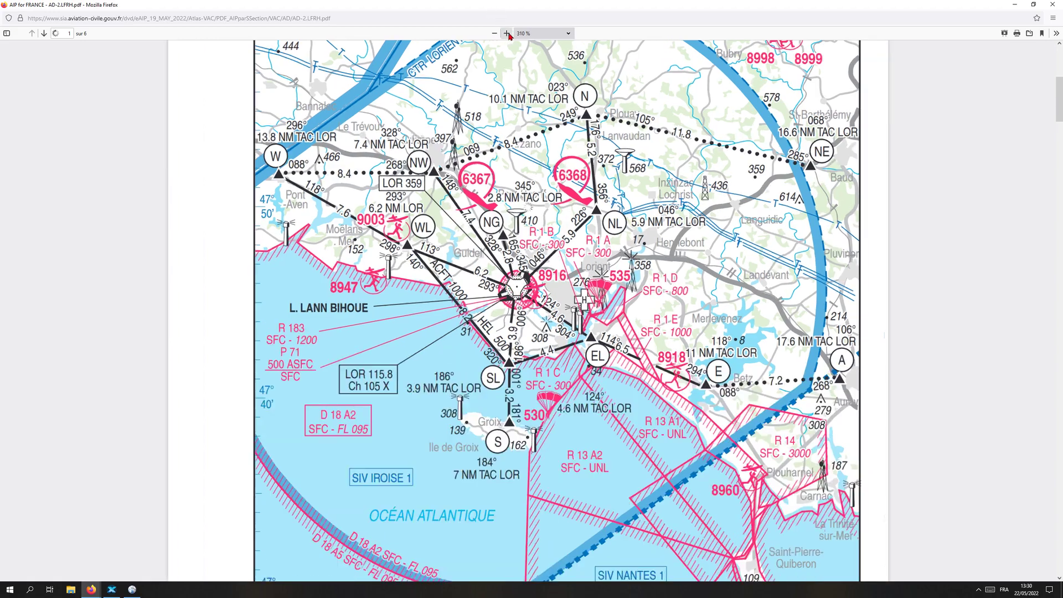
{"action": "left_click", "coordinate": [506, 33]}
{"action": "left_click", "coordinate": [505, 33]}
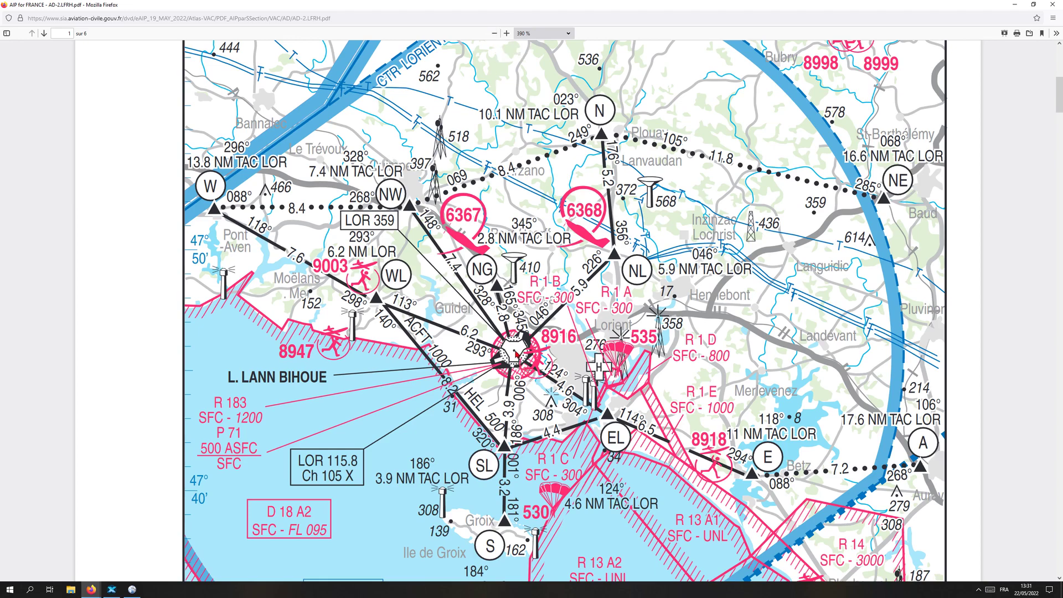
- Reduce the Lorient approach chart's magnification to 280 % and examine the reporting points and airspace between the airfield and Quiberon
{"action": "left_click", "coordinate": [494, 34]}
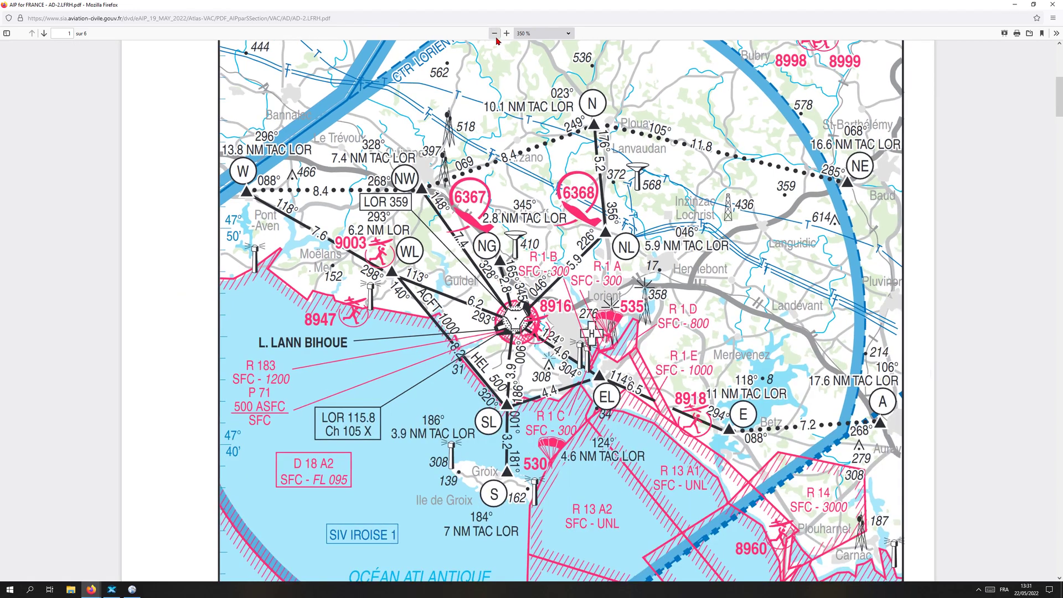
{"action": "left_click", "coordinate": [495, 34]}
{"action": "left_click", "coordinate": [495, 34]}
{"action": "left_click", "coordinate": [494, 34]}
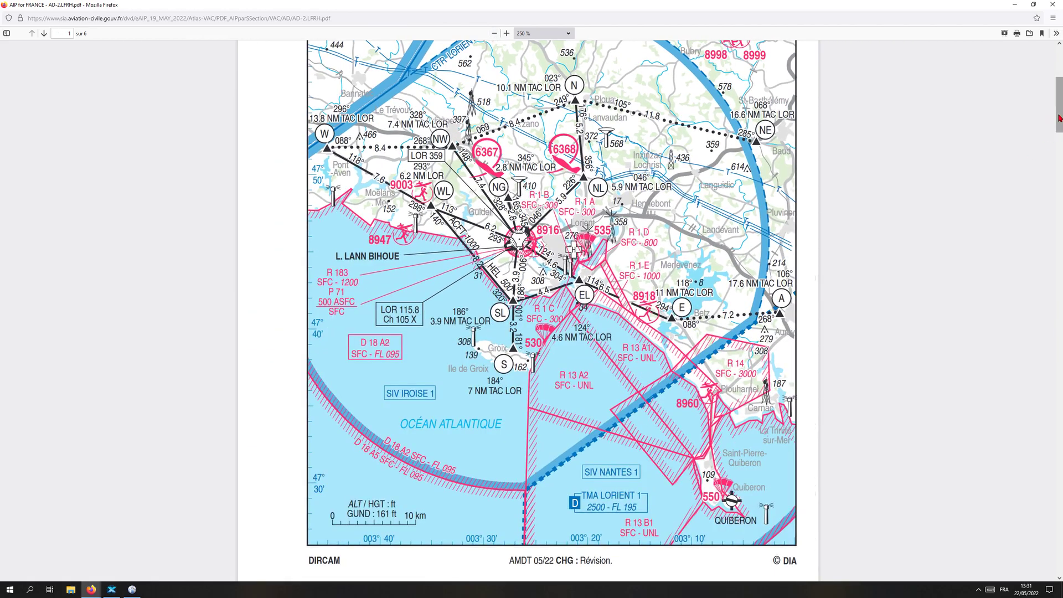
{"action": "scroll", "coordinate": [1054, 125], "scroll_direction": "up", "scroll_amount": 2}
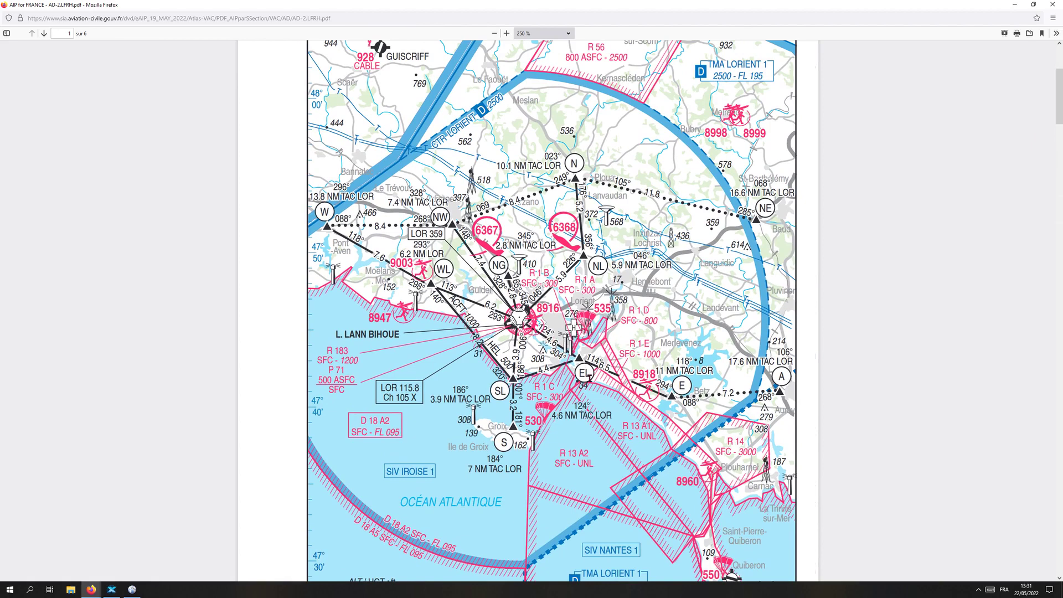
{"action": "left_click", "coordinate": [506, 33]}
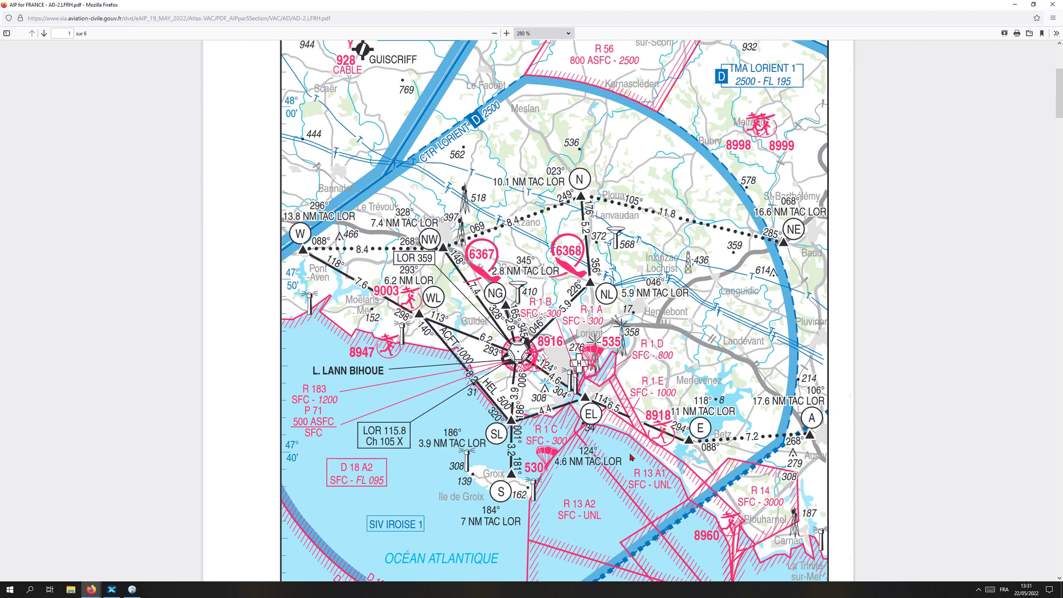
- Look up the coordinates and name of point EL in the chart document's reporting points table, and return to the chart
{"action": "left_click_drag", "start_coordinate": [1057, 112], "coordinate": [1050, 467]}
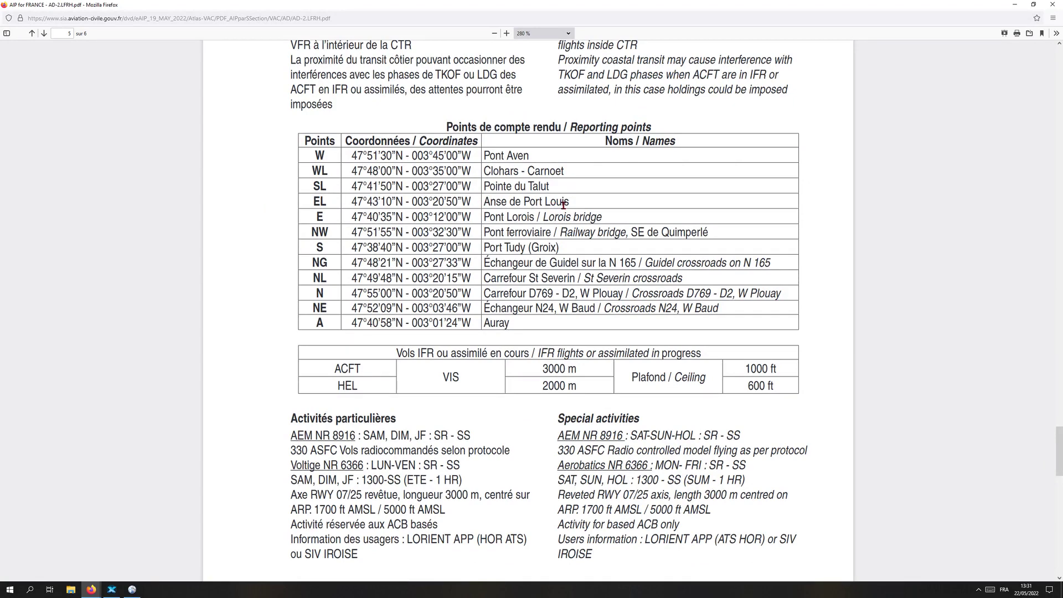
{"action": "left_click_drag", "start_coordinate": [352, 204], "coordinate": [472, 205]}
{"action": "left_click", "coordinate": [366, 203]}
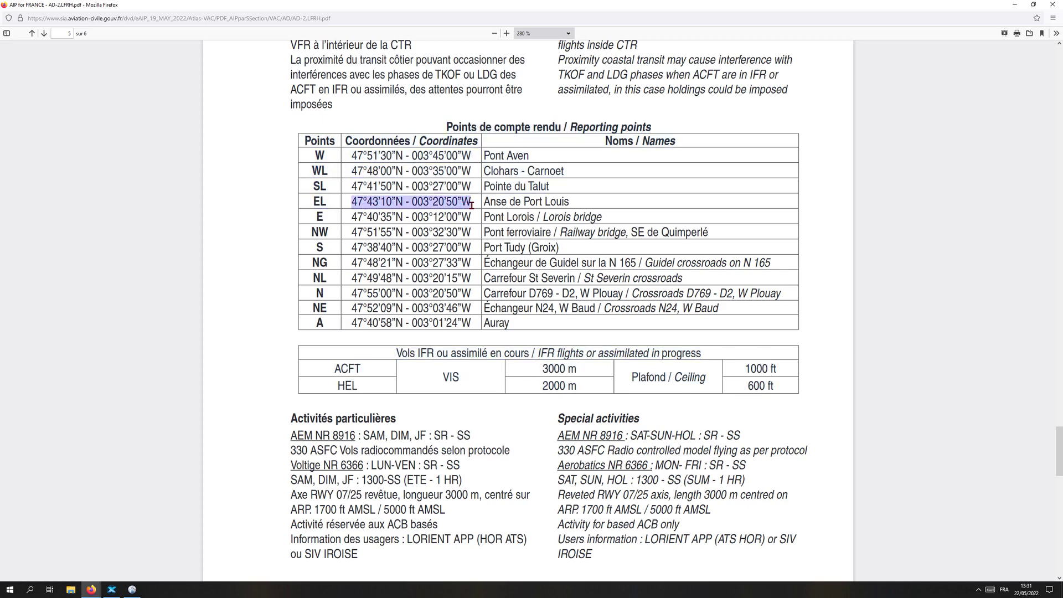
{"action": "left_click", "coordinate": [472, 205]}
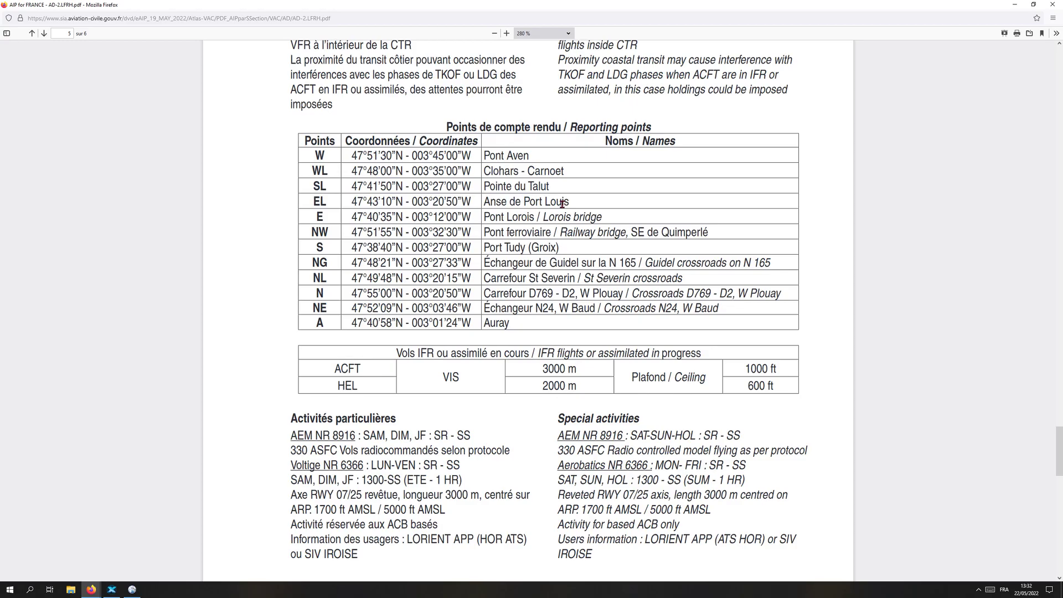
{"action": "left_click_drag", "start_coordinate": [1061, 433], "coordinate": [1062, 76]}
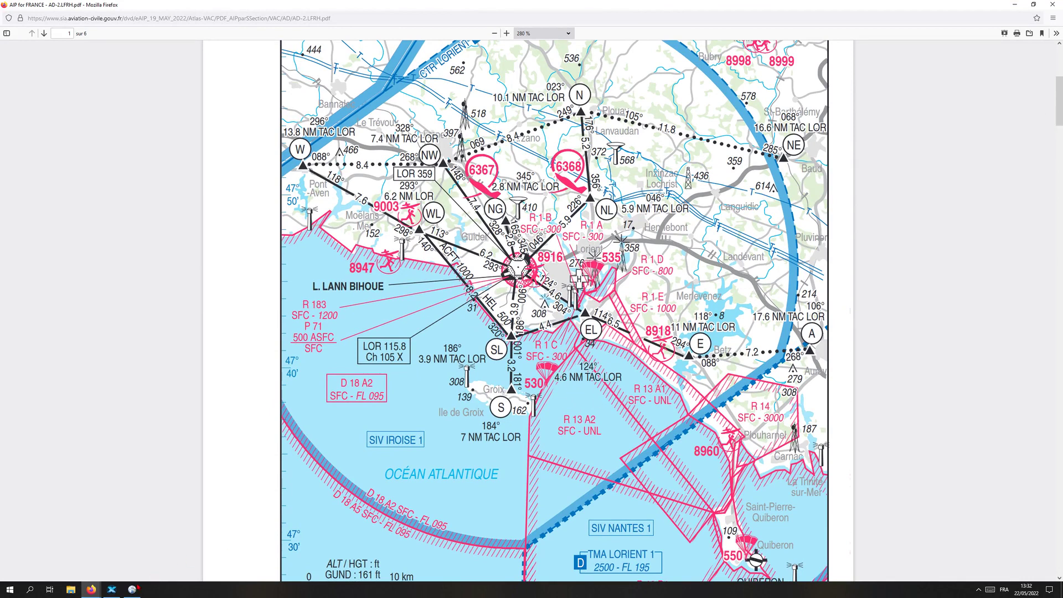
- Switch to Little Navmap, show VOR stations on the map and display the information for the Lorient Lann Bihoue (LOR) TACAN
{"action": "left_click", "coordinate": [132, 589]}
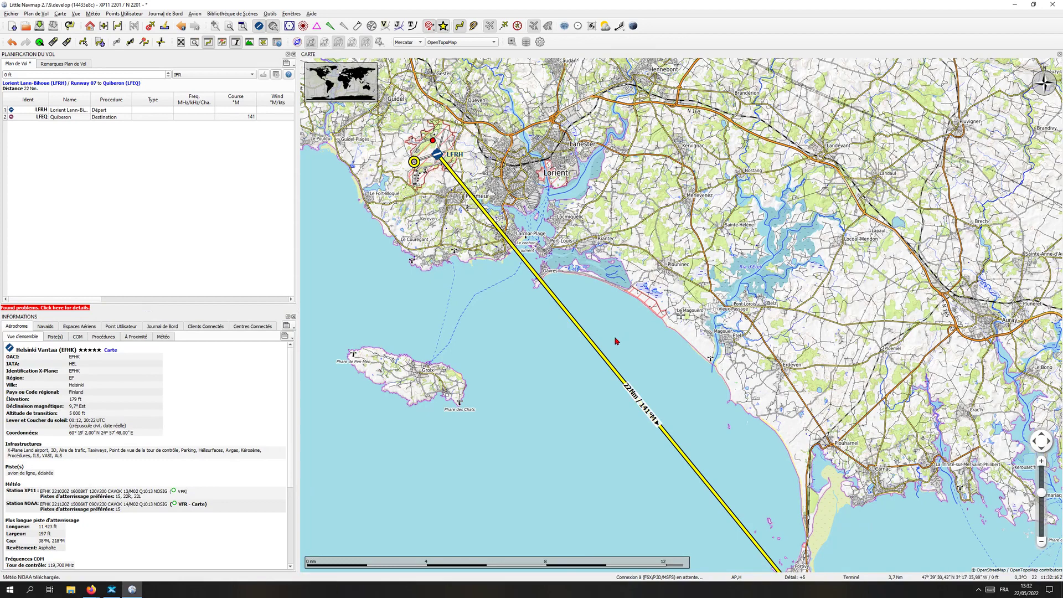
{"action": "left_click_drag", "start_coordinate": [425, 199], "coordinate": [444, 240]}
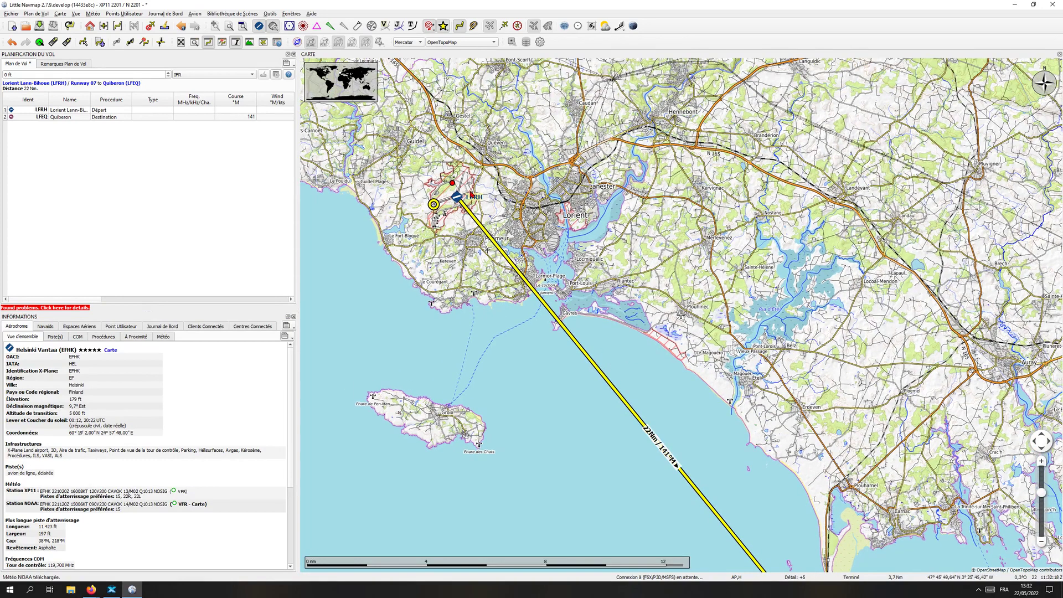
{"action": "left_click", "coordinate": [289, 26]}
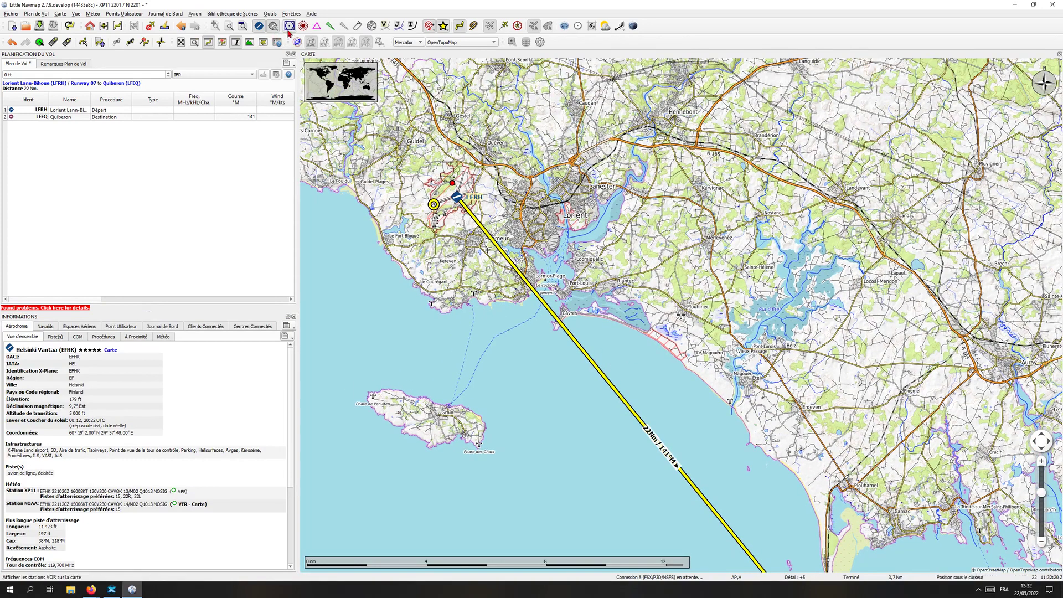
{"action": "scroll", "coordinate": [435, 187], "scroll_direction": "up", "scroll_amount": 3}
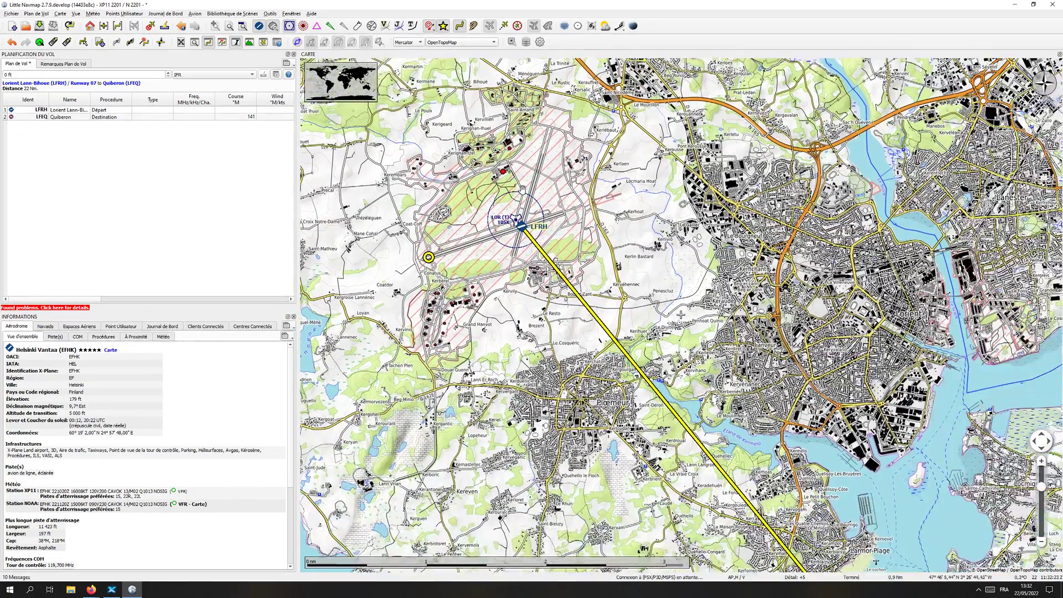
{"action": "left_click_drag", "start_coordinate": [681, 314], "coordinate": [623, 265]}
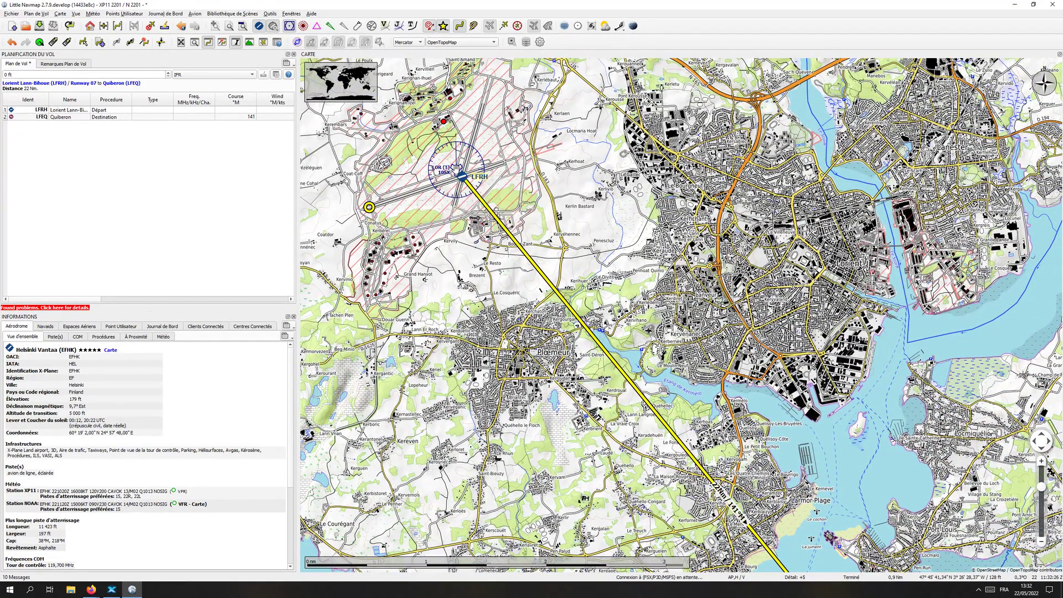
{"action": "left_click", "coordinate": [458, 172]}
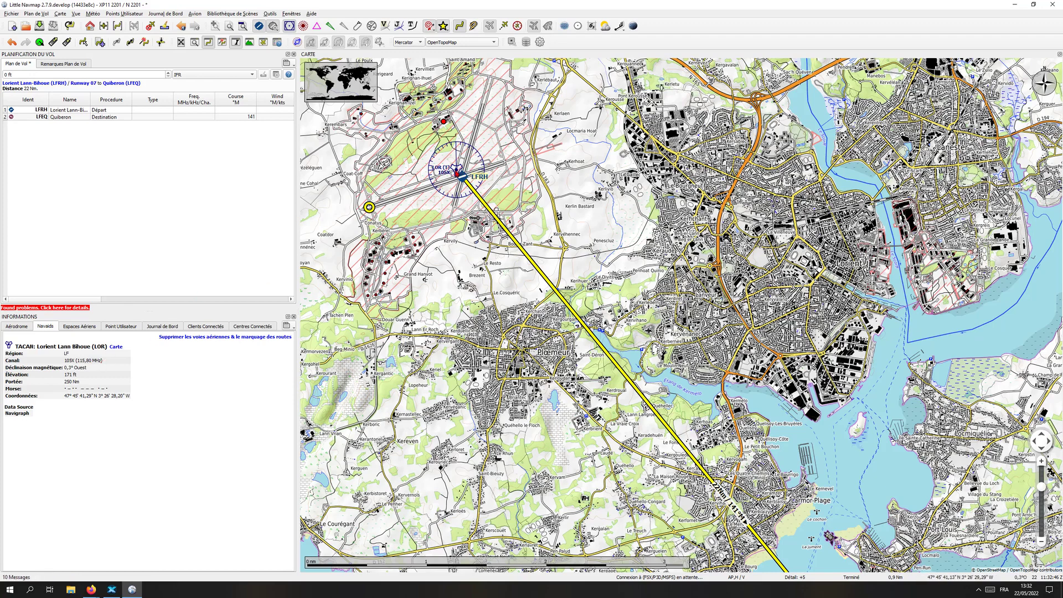
{"action": "mouse_move", "coordinate": [459, 175]}
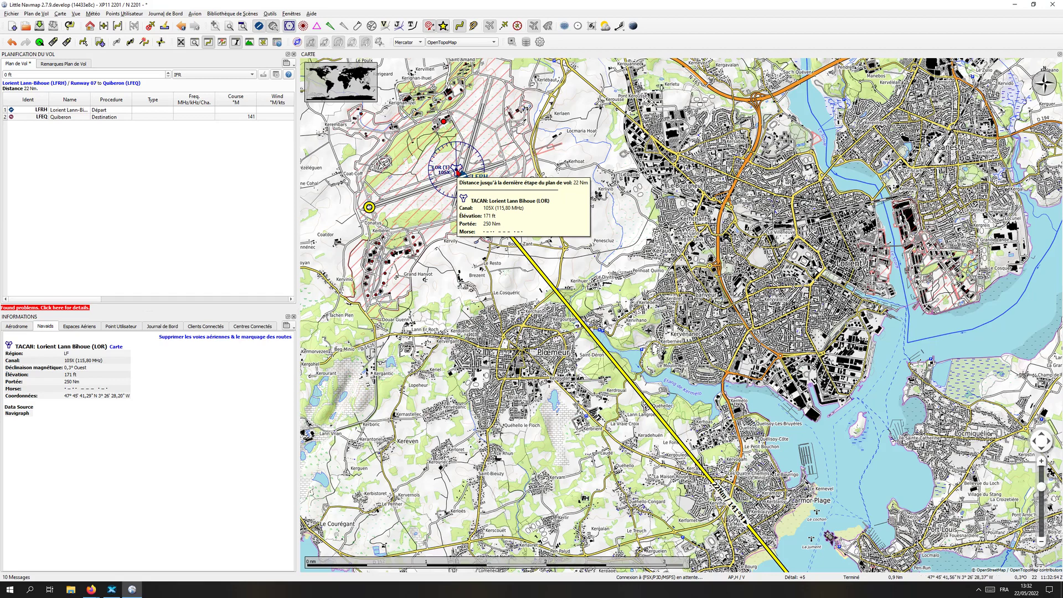
- Draw a measurement line from the LOR TACAN on 124° true for 4.6 NM to the Port-Louis cove and compare it with the Firefox chart
{"action": "right_click", "coordinate": [458, 172]}
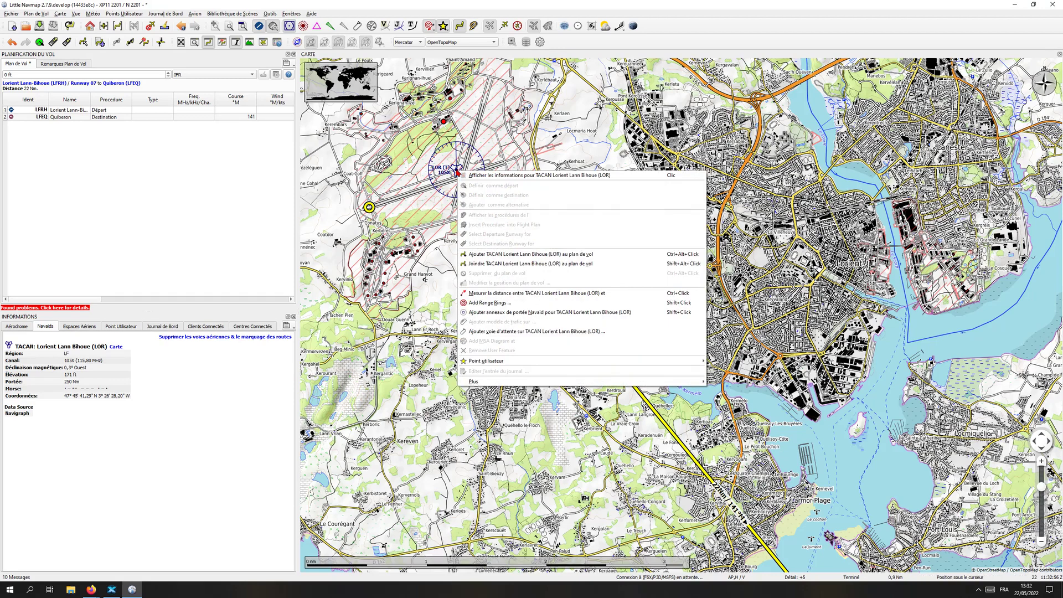
{"action": "left_click", "coordinate": [488, 294]}
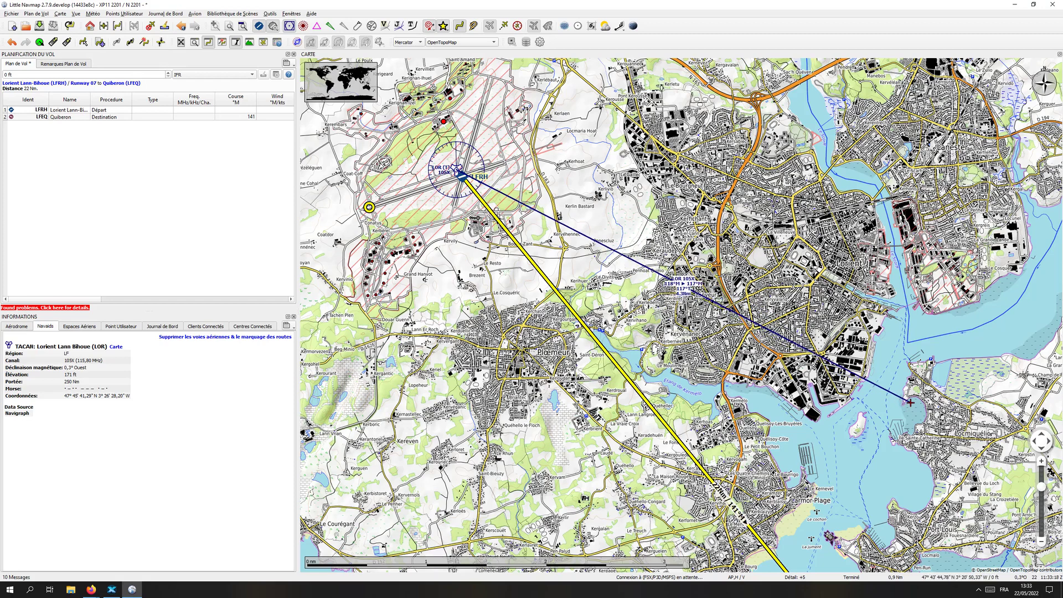
{"action": "left_click", "coordinate": [909, 479]}
{"action": "left_click_drag", "start_coordinate": [884, 488], "coordinate": [760, 363]}
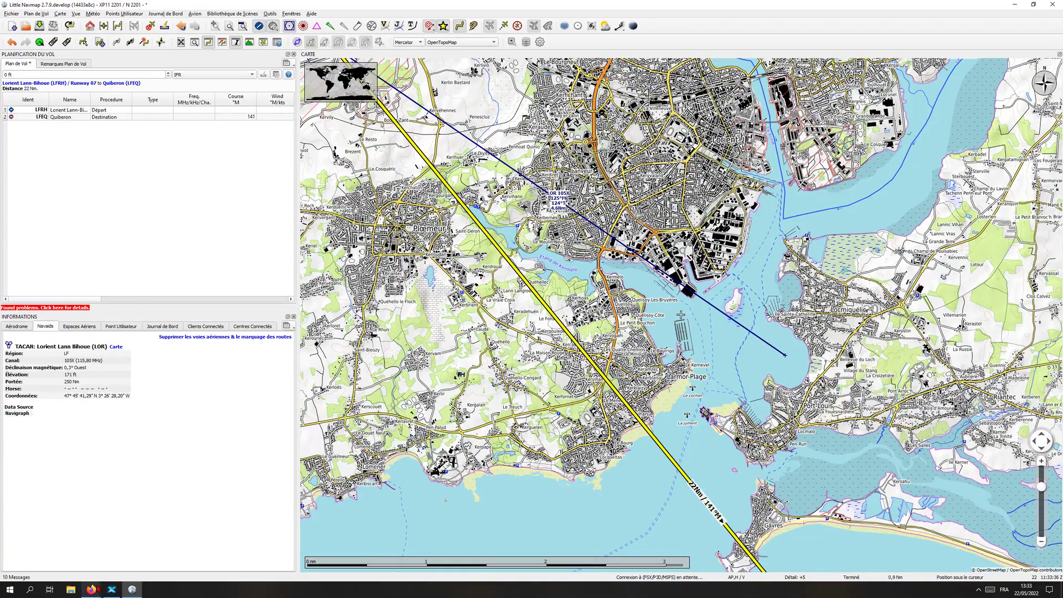
{"action": "mouse_move", "coordinate": [91, 589]}
{"action": "left_click", "coordinate": [129, 557]}
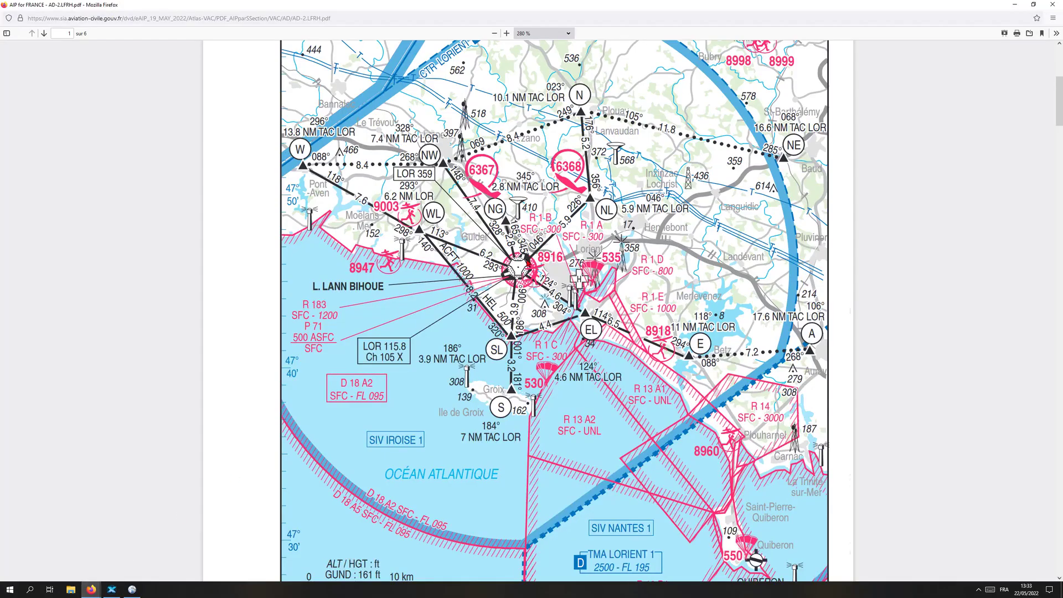
{"action": "left_click", "coordinate": [132, 589]}
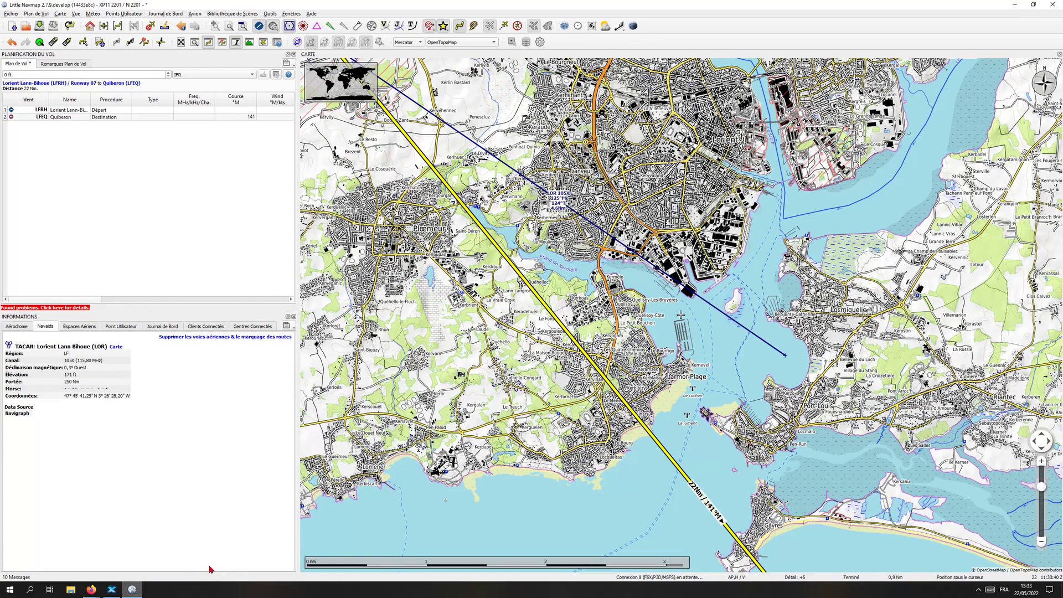
- Add a user point at the end of the measurement line with the identifier EL and the type POI
{"action": "right_click", "coordinate": [785, 355]}
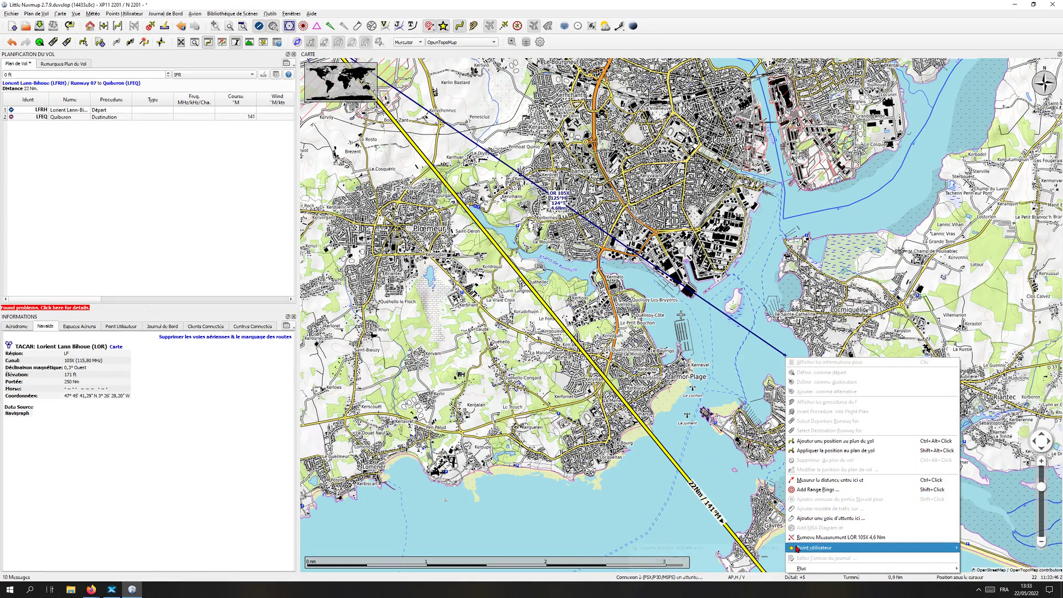
{"action": "mouse_move", "coordinate": [797, 549]}
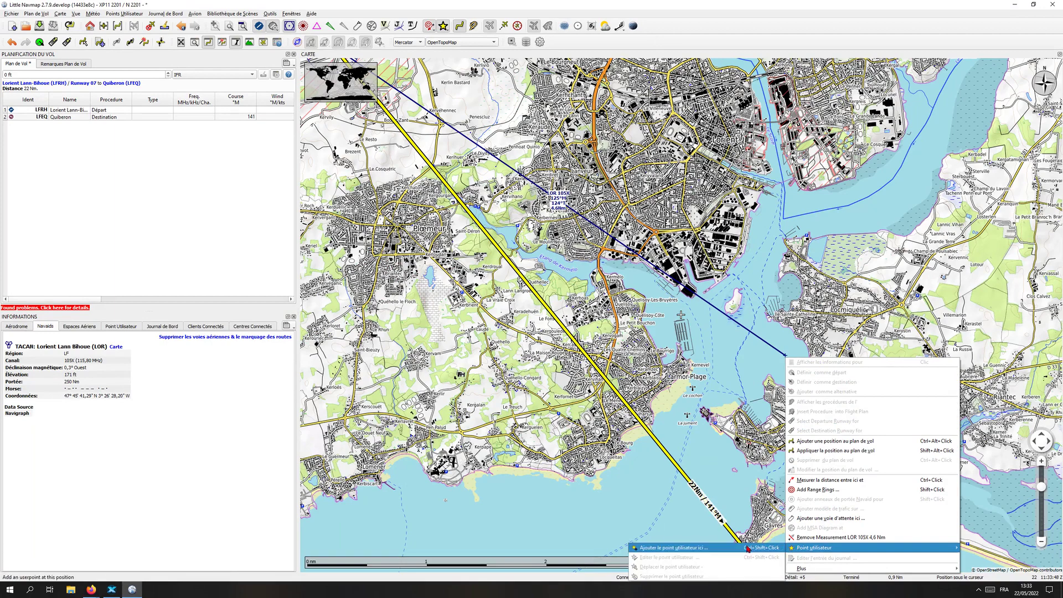
{"action": "left_click", "coordinate": [696, 549]}
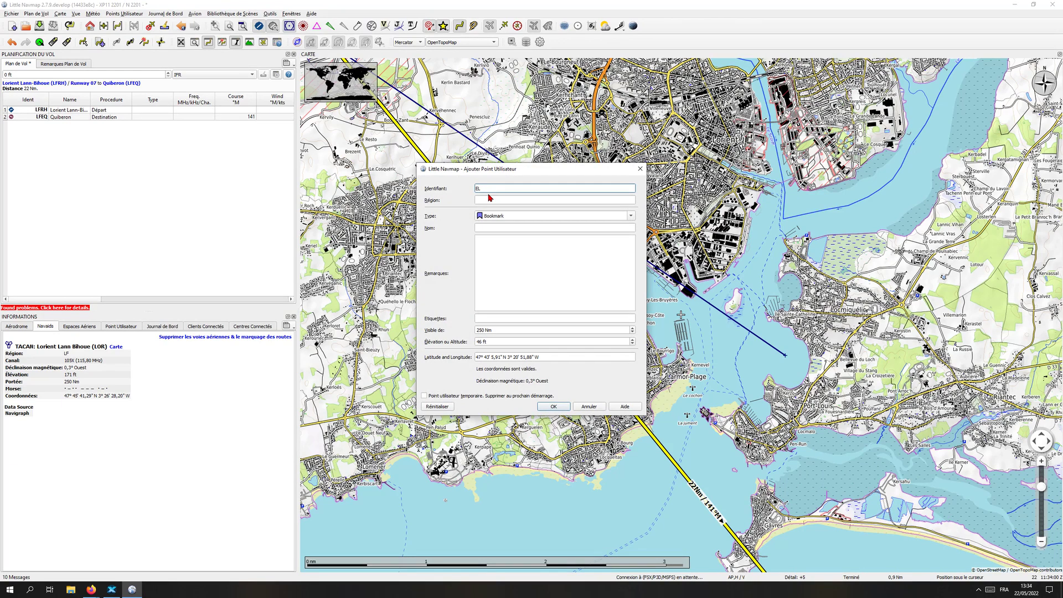
{"action": "left_click", "coordinate": [493, 202]}
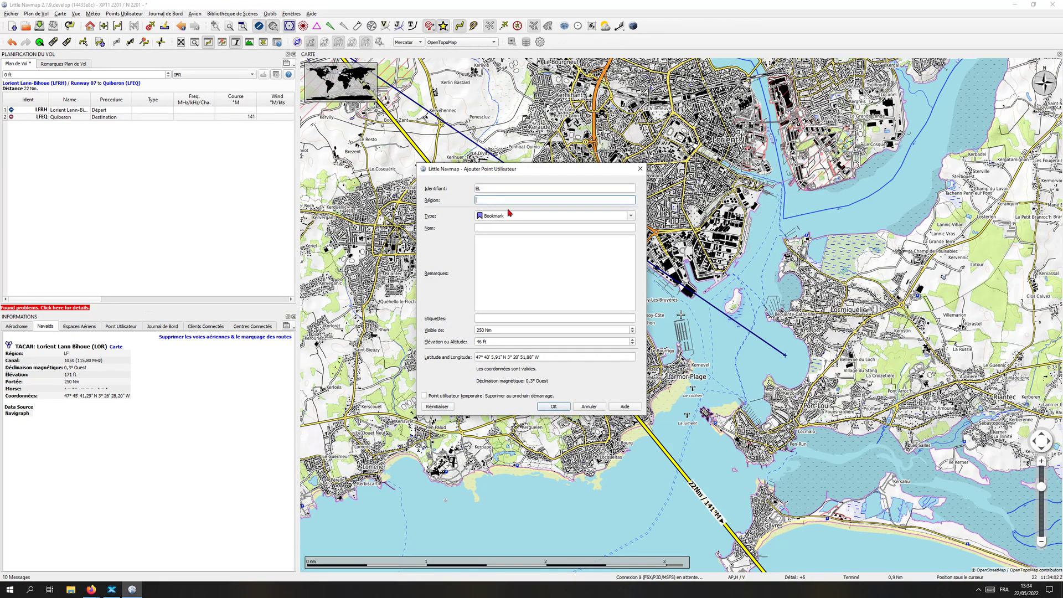
{"action": "left_click", "coordinate": [632, 217]}
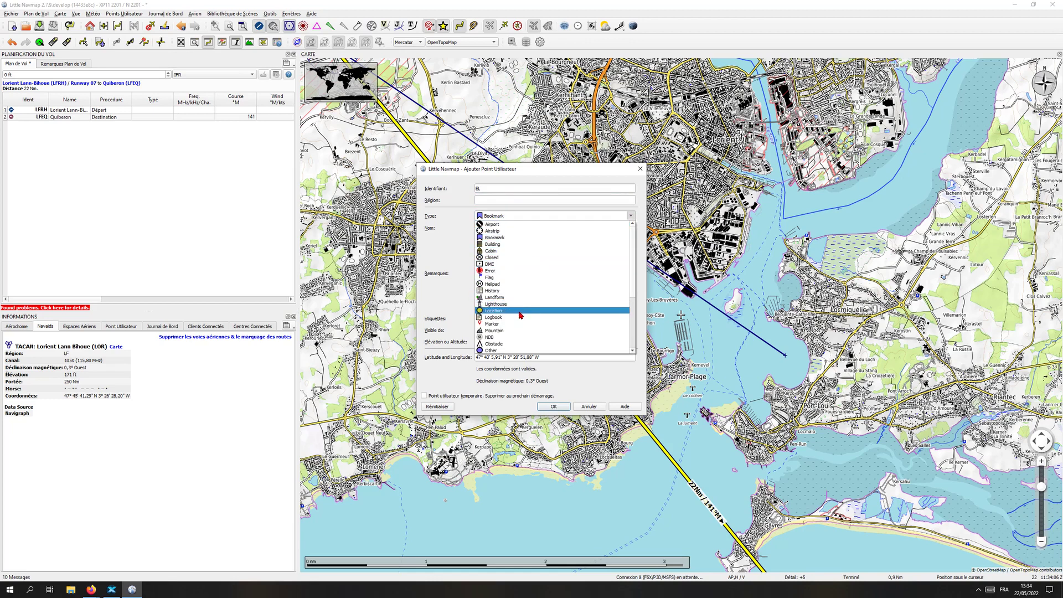
{"action": "scroll", "coordinate": [520, 316], "scroll_direction": "down", "scroll_amount": 1}
{"action": "left_click", "coordinate": [506, 331]}
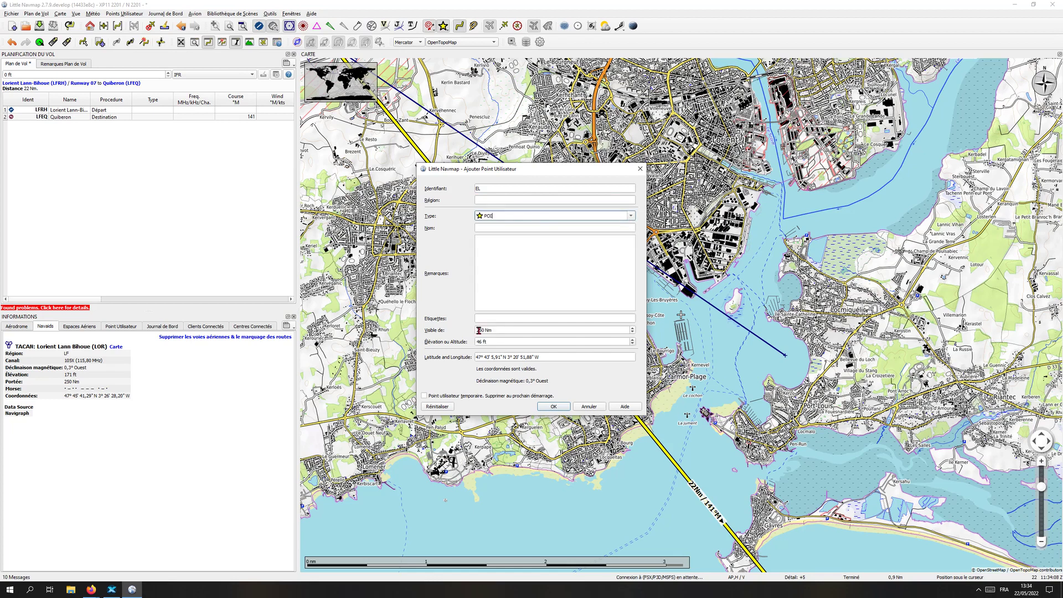
- Enter Anse de Port Louis as the point's name and tag, and set its visibility distance to 20 NM
{"action": "left_click", "coordinate": [491, 227]}
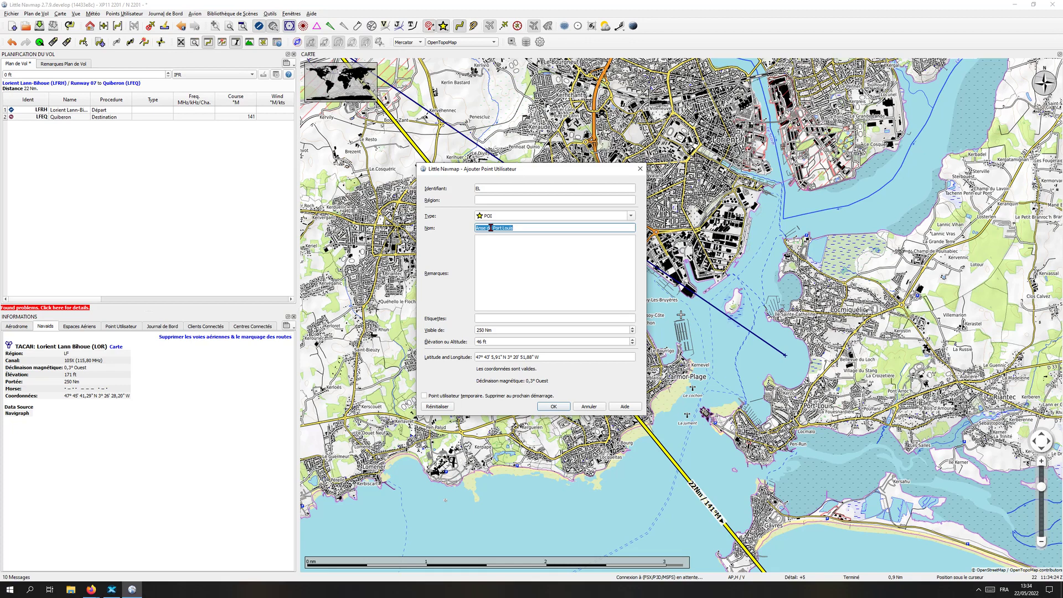
{"action": "left_click", "coordinate": [514, 317]}
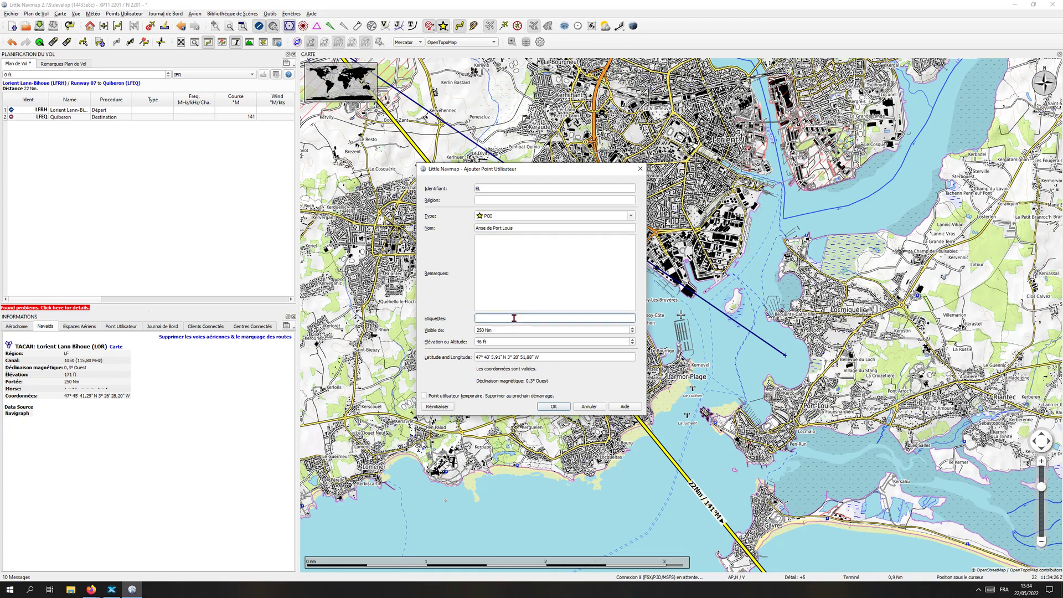
{"action": "type", "text": "Anse de Port Louis"}
{"action": "left_click_drag", "start_coordinate": [482, 331], "coordinate": [471, 333]}
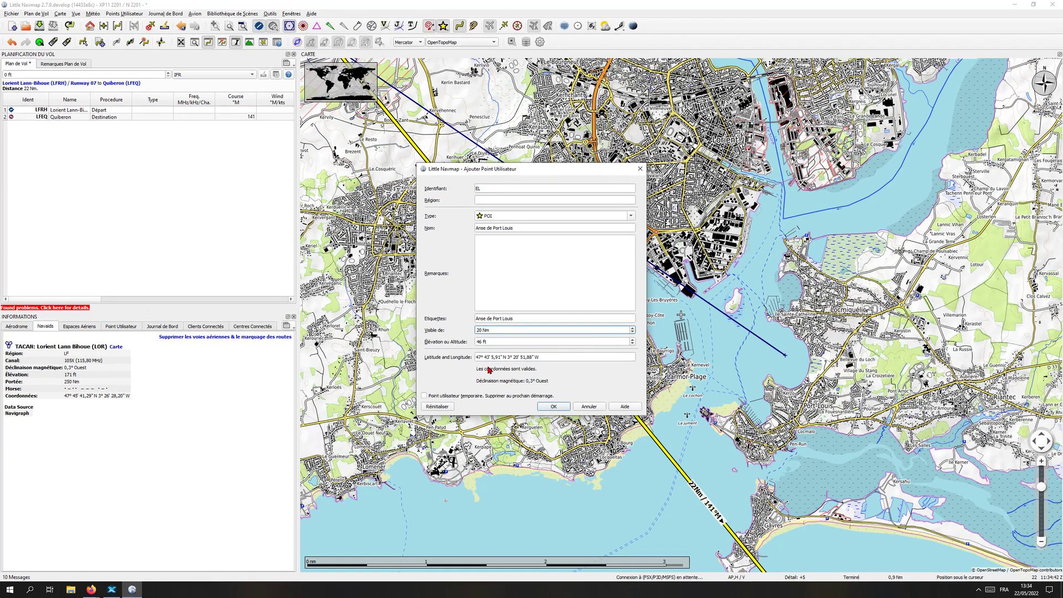
- Look up EL's published coordinates in the reporting points table in Firefox and return to the user point form in Little Navmap
{"action": "left_click", "coordinate": [550, 361]}
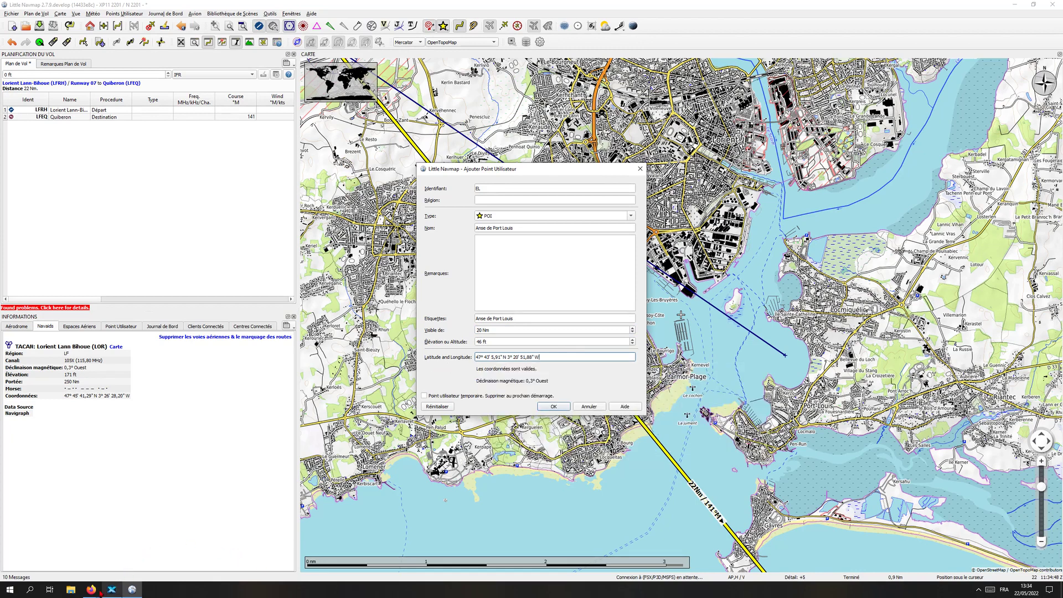
{"action": "mouse_move", "coordinate": [91, 589]}
{"action": "left_click", "coordinate": [128, 564]}
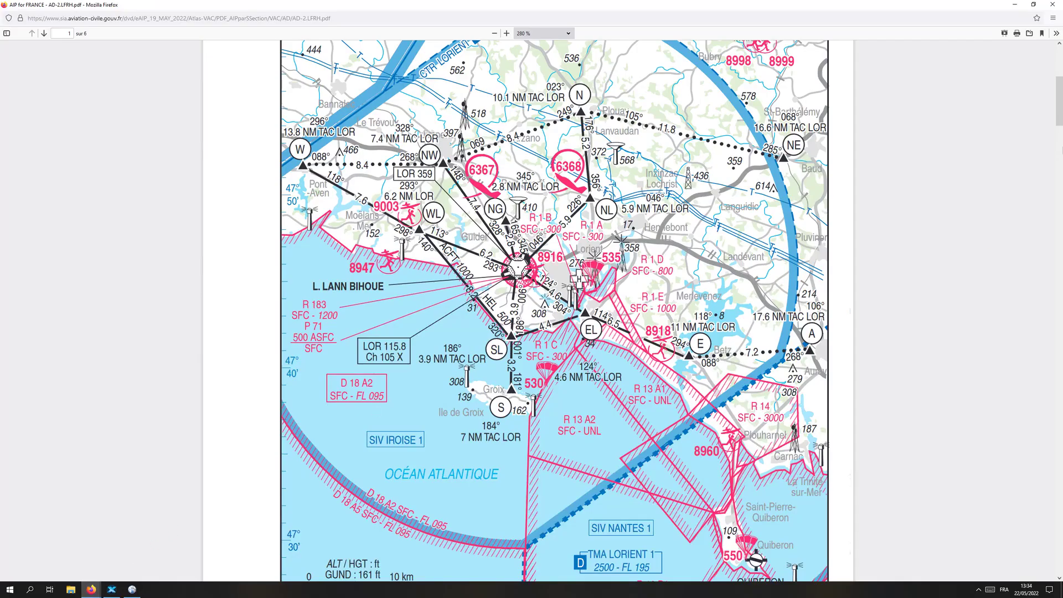
{"action": "left_click_drag", "start_coordinate": [1057, 103], "coordinate": [1058, 456]}
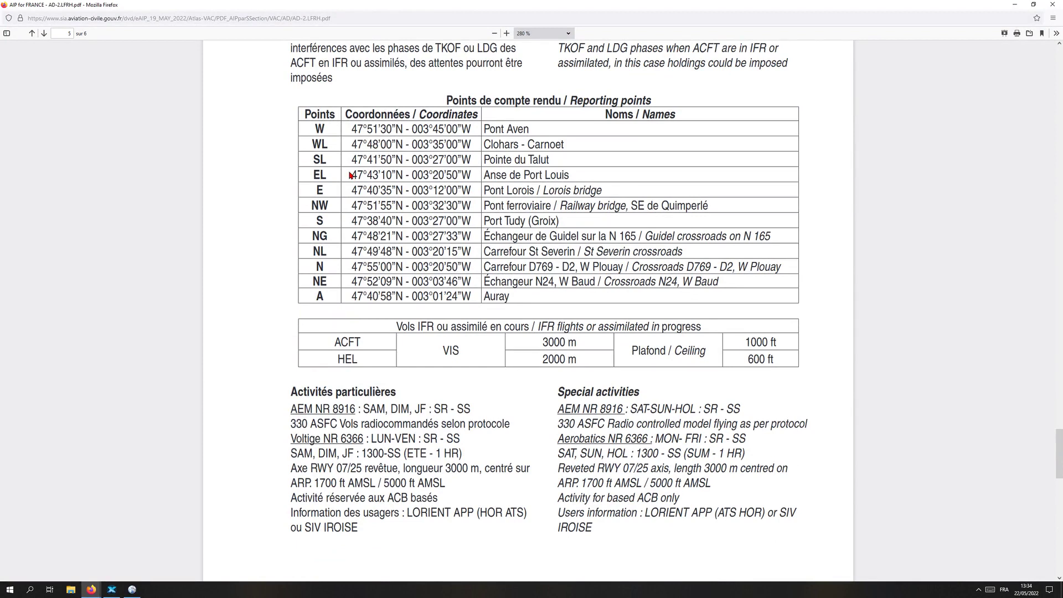
{"action": "mouse_move", "coordinate": [353, 173]}
{"action": "left_mouse_down"}
{"action": "mouse_move", "coordinate": [402, 175]}
{"action": "mouse_move", "coordinate": [370, 176]}
{"action": "left_mouse_up"}
{"action": "left_click", "coordinate": [132, 589]}
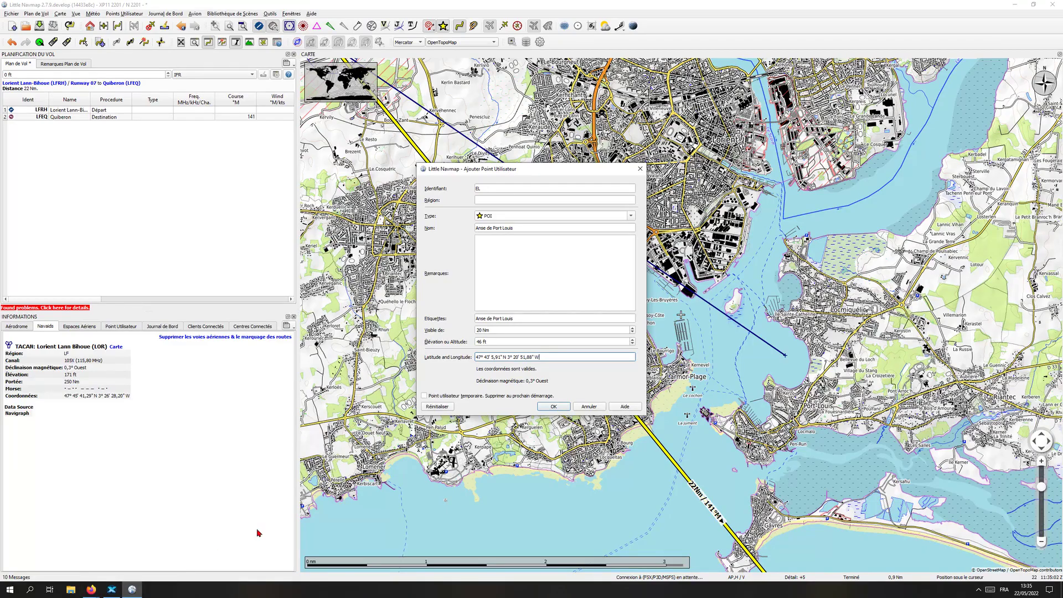
- Set the seconds of the user point's latitude to 10,00, giving 47° 43' 10,00" N
{"action": "left_click", "coordinate": [489, 357]}
{"action": "key", "text": "Delete"}
{"action": "type", "text": "10"}
{"action": "key", "text": "Delete"}
{"action": "key", "text": "Delete"}
{"action": "type", "text": "00"}
- Check EL's published longitude in the reporting points table in Firefox and return to the user point form in Little Navmap
{"action": "left_click", "coordinate": [115, 591]}
{"action": "left_click", "coordinate": [115, 591]}
{"action": "mouse_move", "coordinate": [98, 594]}
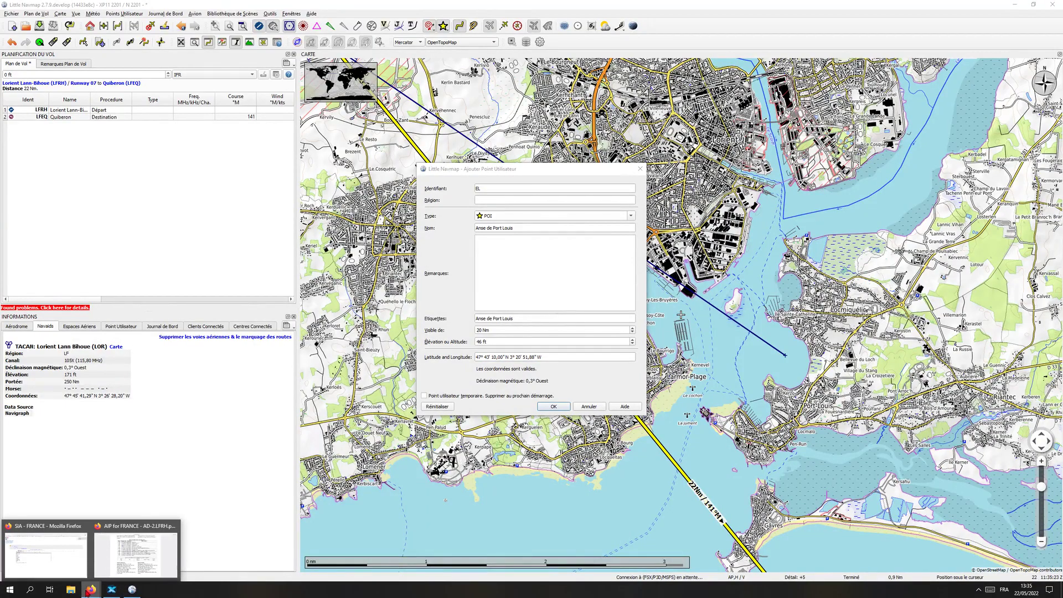
{"action": "left_click", "coordinate": [134, 570]}
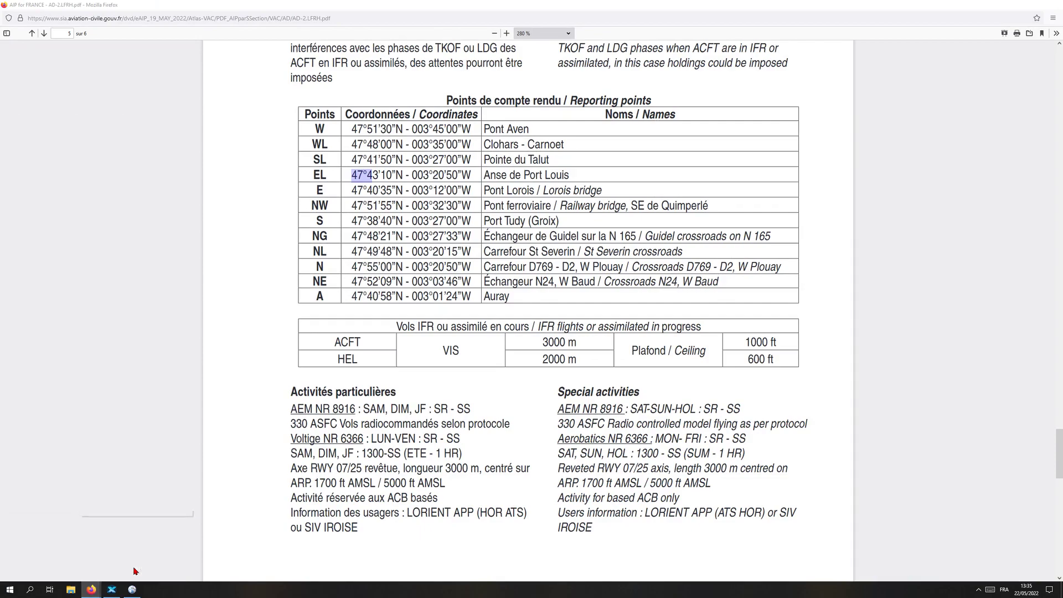
{"action": "left_click", "coordinate": [133, 589]}
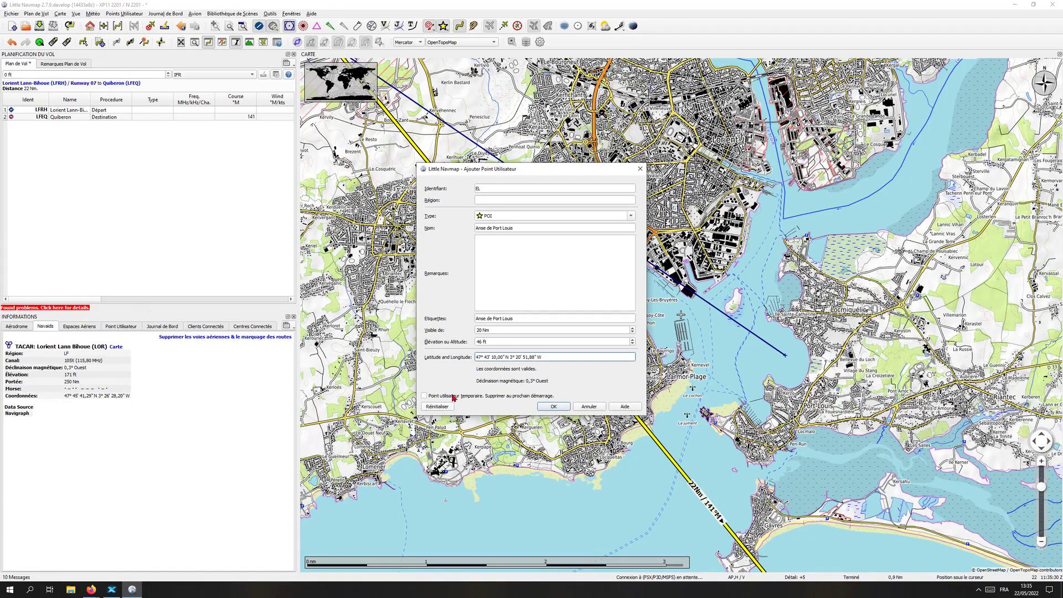
- Set the seconds of the user point's longitude to 50,00, giving 3° 20' 50,00" W, and save the point
{"action": "left_click", "coordinate": [525, 357]}
{"action": "key", "text": "BackSpace"}
{"action": "key", "text": "BackSpace"}
{"action": "type", "text": "00"}
{"action": "left_click", "coordinate": [554, 406]}
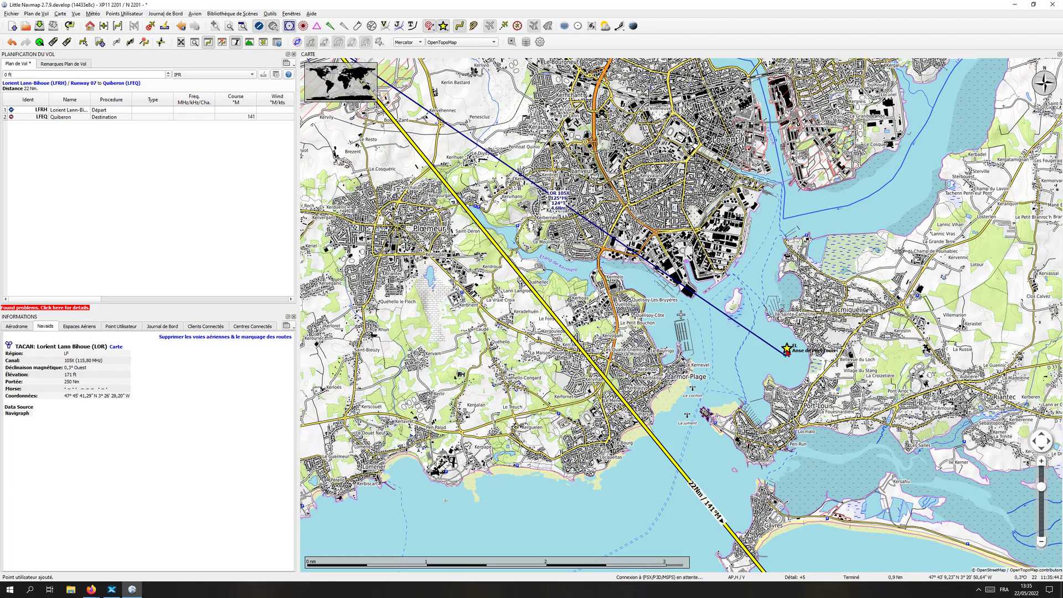
- Remove the LOR 105X measurement line that ends beside the EL user point
{"action": "scroll", "coordinate": [786, 352], "scroll_direction": "up", "scroll_amount": 2}
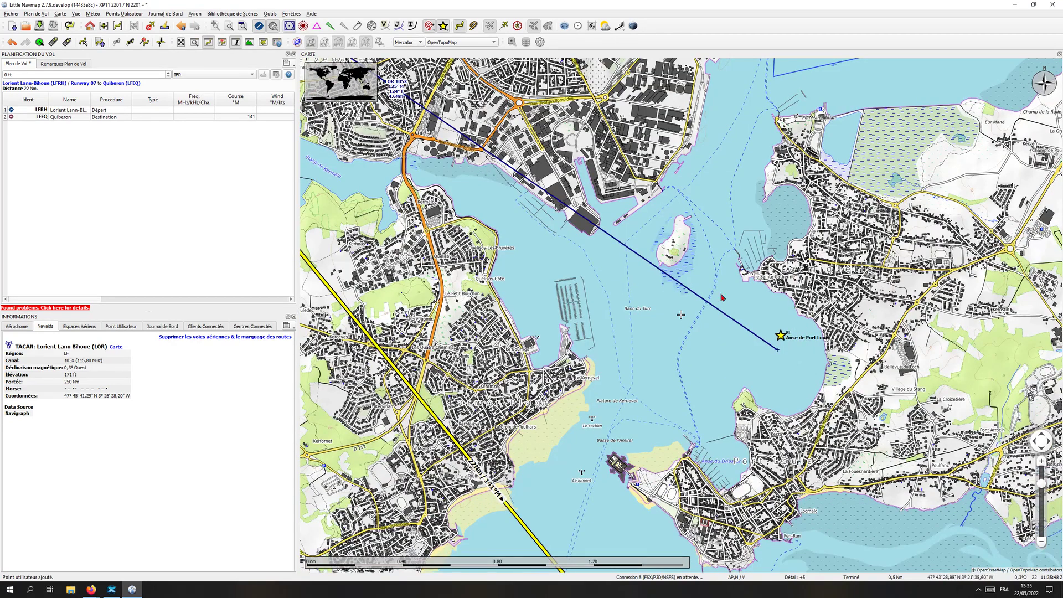
{"action": "right_click", "coordinate": [778, 348]}
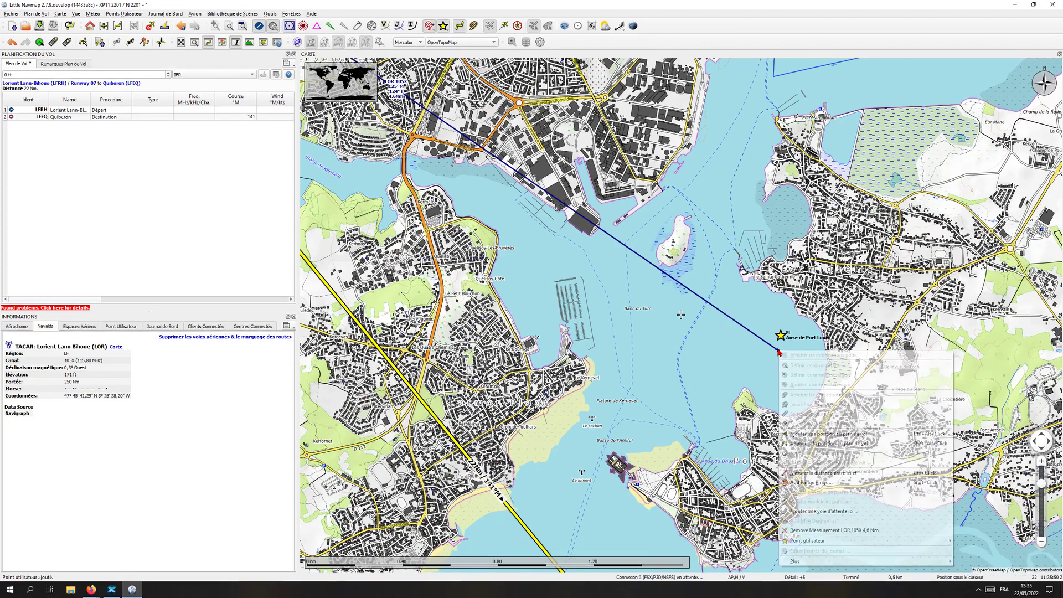
{"action": "left_click", "coordinate": [807, 530]}
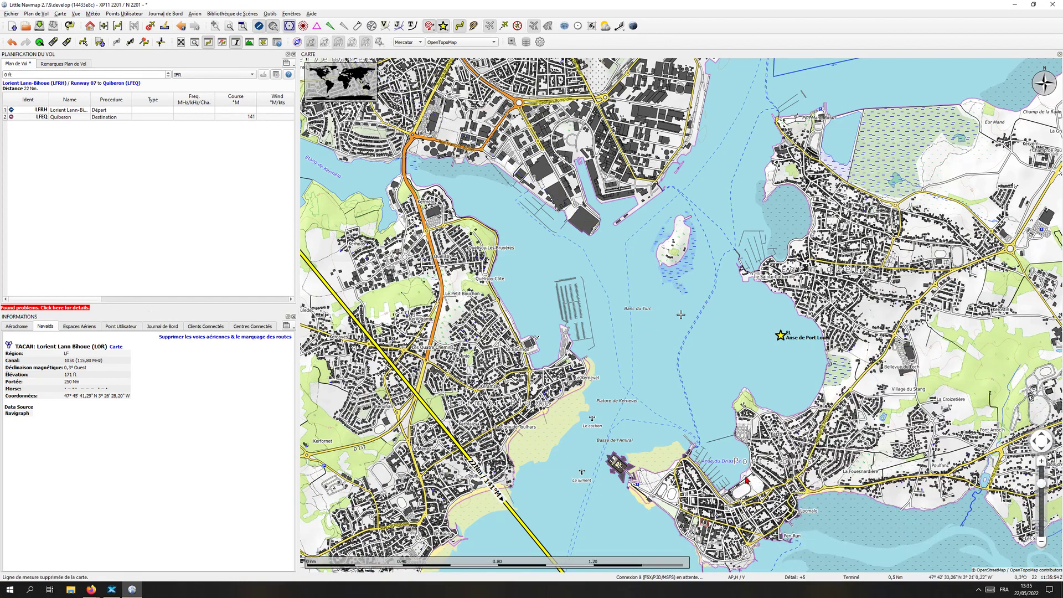
{"action": "scroll", "coordinate": [672, 398], "scroll_direction": "down", "scroll_amount": 2}
{"action": "scroll", "coordinate": [672, 398], "scroll_direction": "down", "scroll_amount": 2}
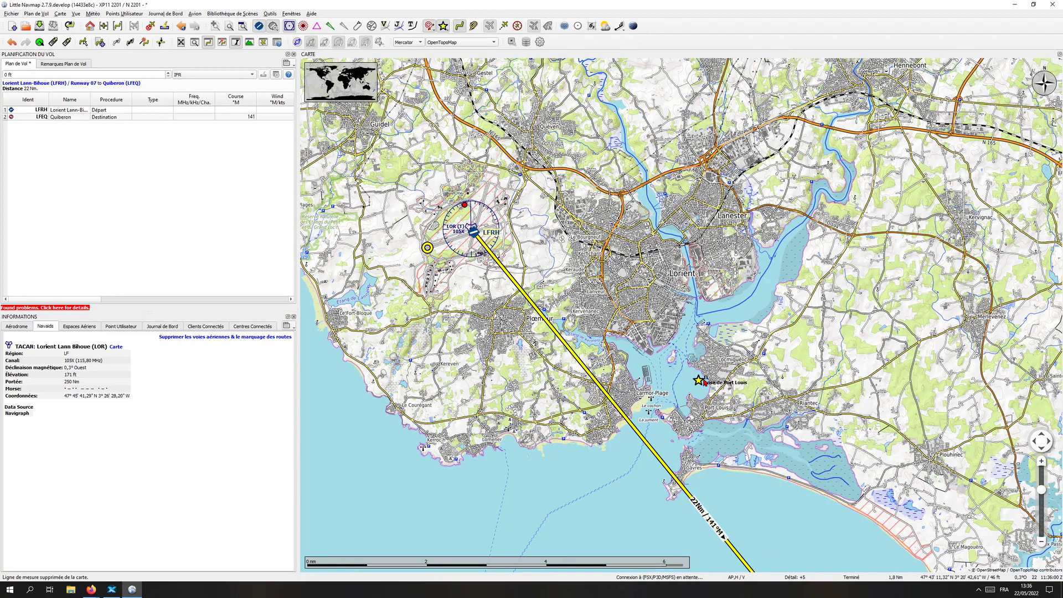
- Switch to the LFRH chart PDF in Firefox and go back from the reporting points table to the earlier pages
{"action": "mouse_move", "coordinate": [699, 382]}
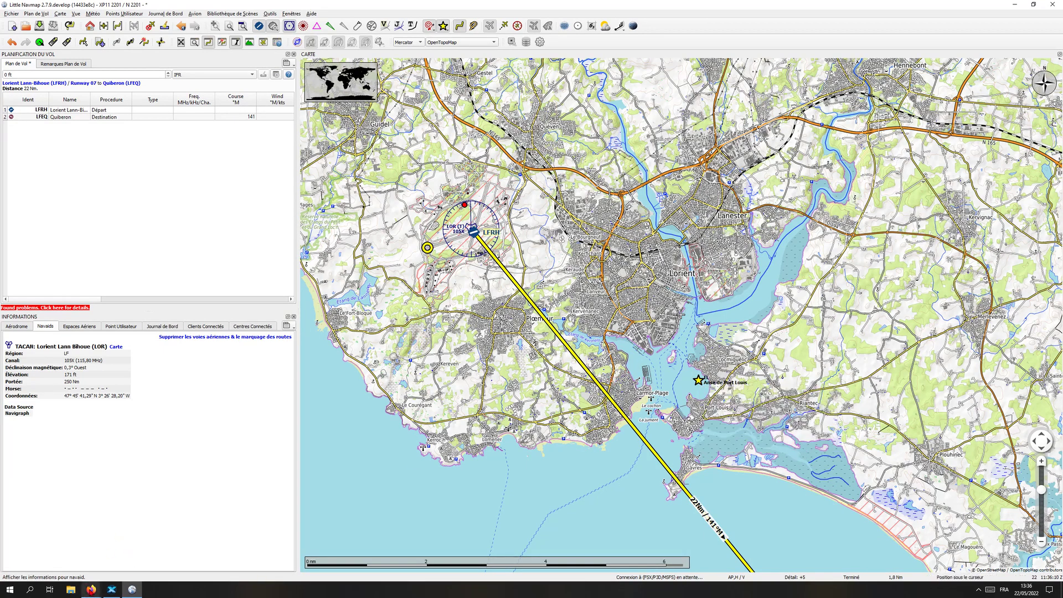
{"action": "mouse_move", "coordinate": [90, 591]}
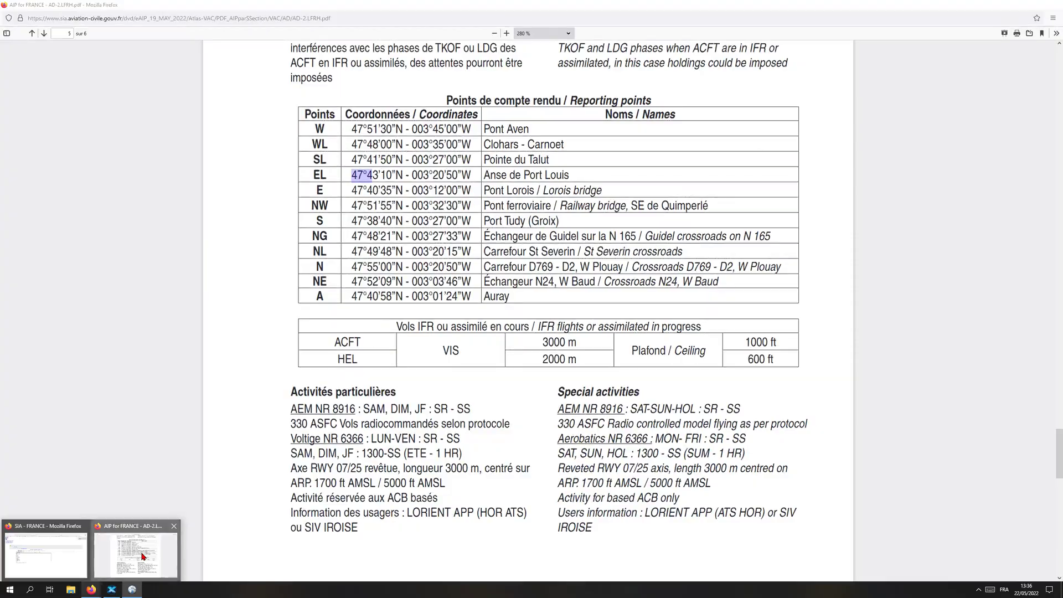
{"action": "left_click", "coordinate": [144, 556]}
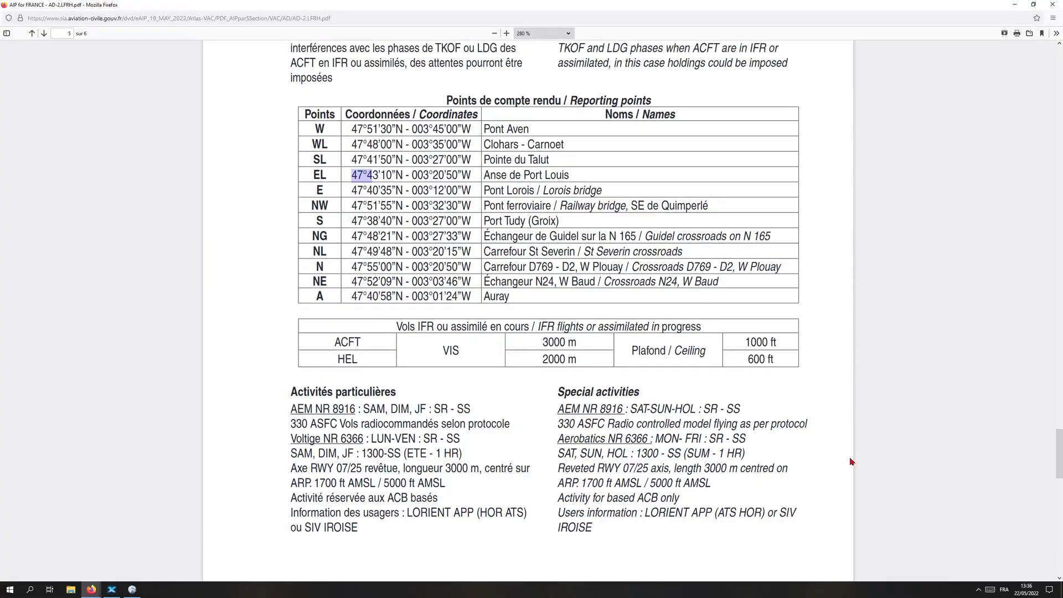
{"action": "left_click_drag", "start_coordinate": [1054, 451], "coordinate": [1054, 106]}
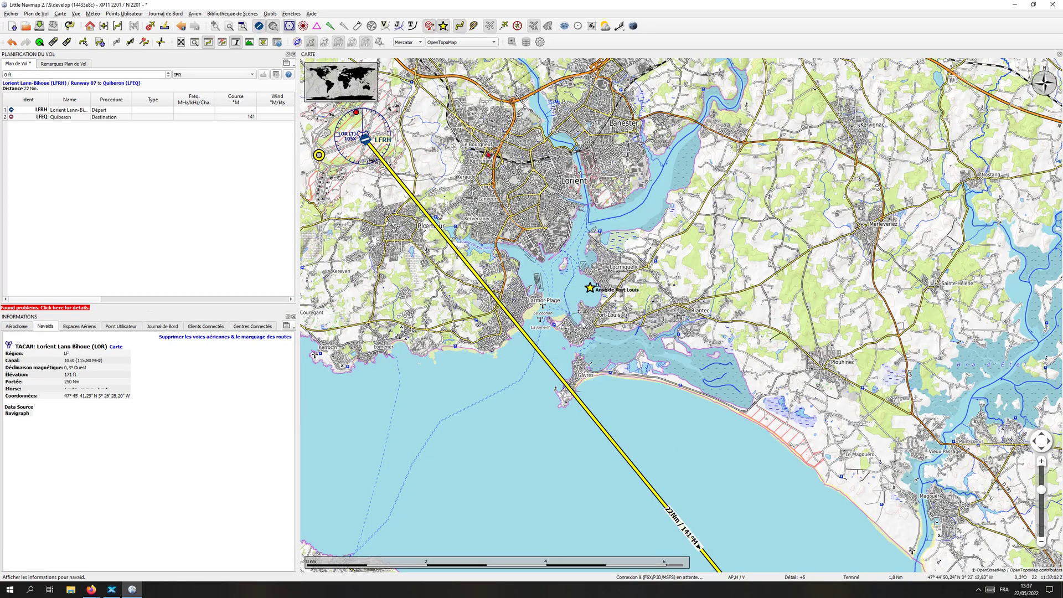
- Display the waypoints on the Little Navmap map and compare the EL user point's position with the waypoint beneath it
{"action": "left_click", "coordinate": [316, 27]}
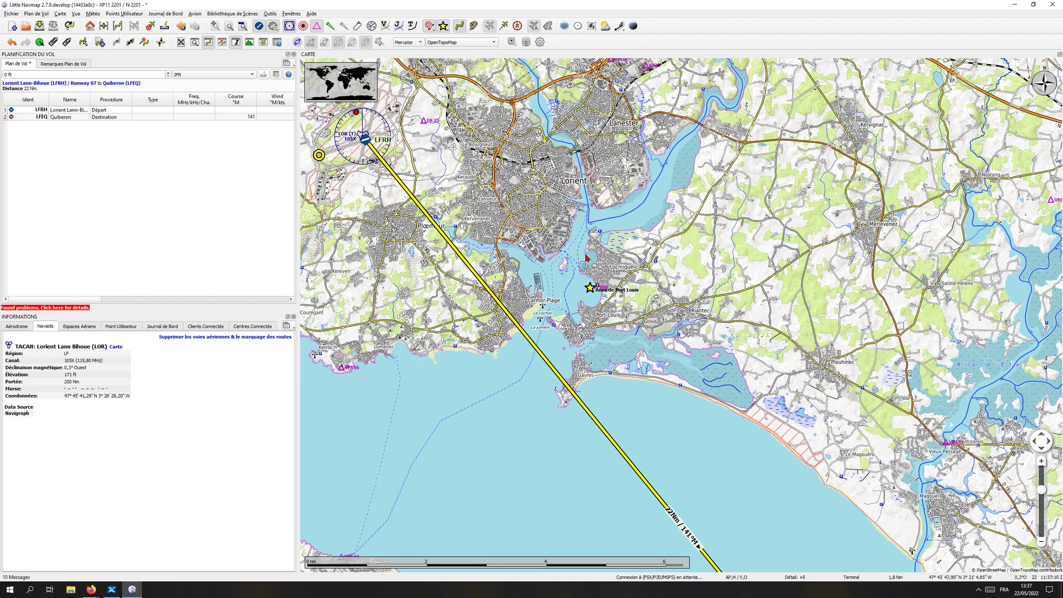
{"action": "scroll", "coordinate": [587, 258], "scroll_direction": "up", "scroll_amount": 2}
{"action": "scroll", "coordinate": [597, 386], "scroll_direction": "up", "scroll_amount": 2}
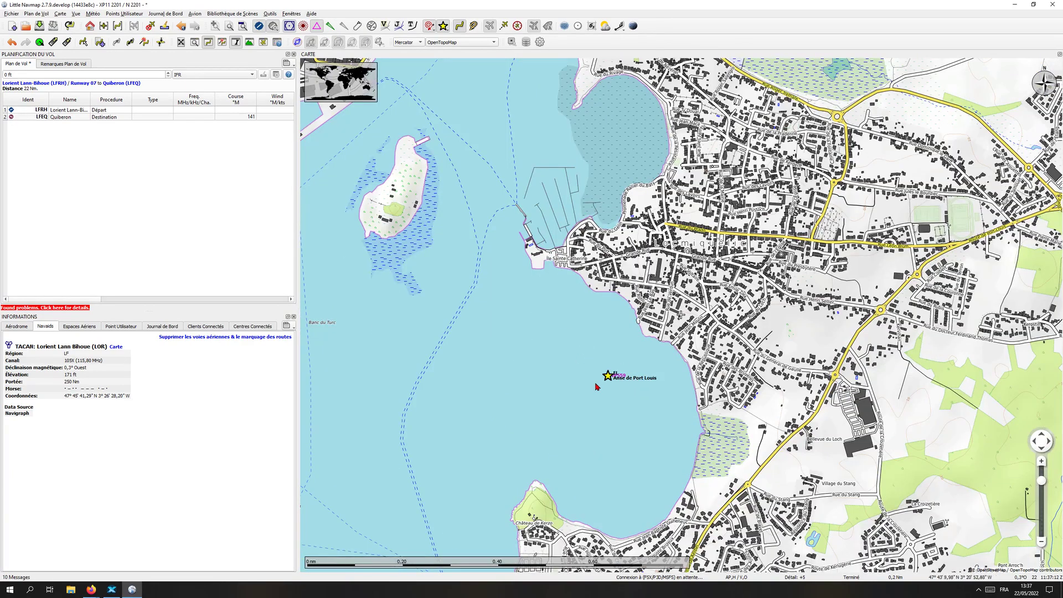
{"action": "scroll", "coordinate": [597, 386], "scroll_direction": "up", "scroll_amount": 1}
{"action": "scroll", "coordinate": [603, 382], "scroll_direction": "up", "scroll_amount": 1}
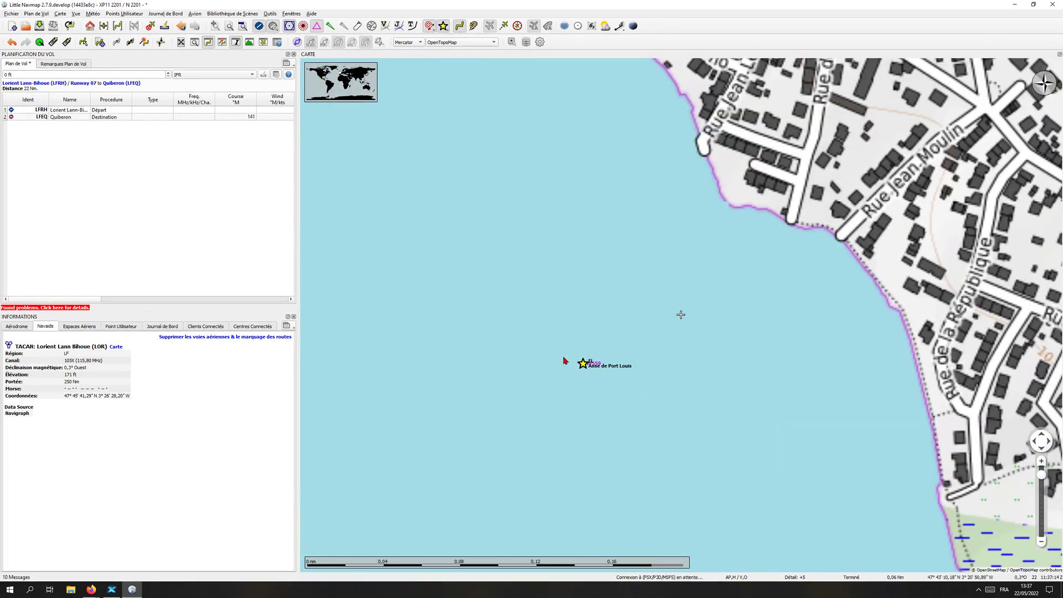
{"action": "left_click_drag", "start_coordinate": [572, 363], "coordinate": [530, 329]}
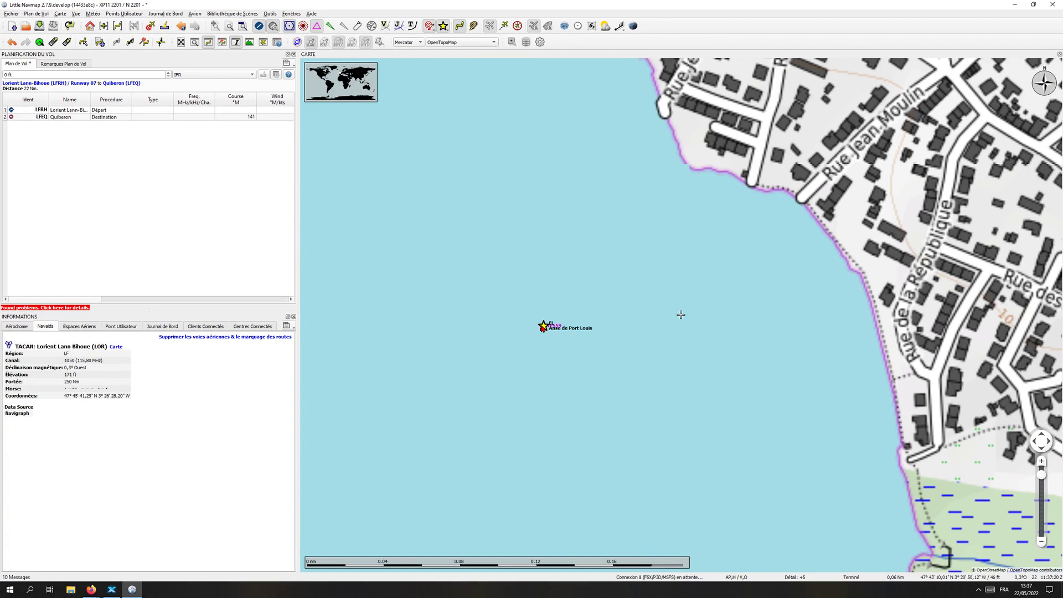
{"action": "mouse_move", "coordinate": [543, 328]}
{"action": "left_click", "coordinate": [317, 26]}
{"action": "left_click", "coordinate": [318, 27]}
- Hide the POI user points on the map and show them again
{"action": "left_click", "coordinate": [444, 26]}
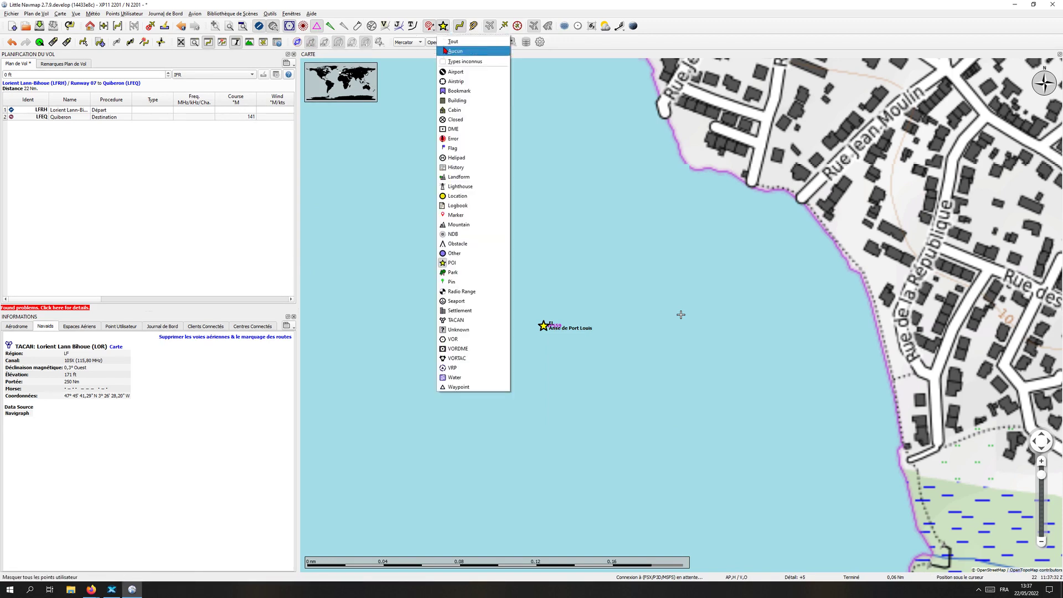
{"action": "left_click", "coordinate": [445, 264]}
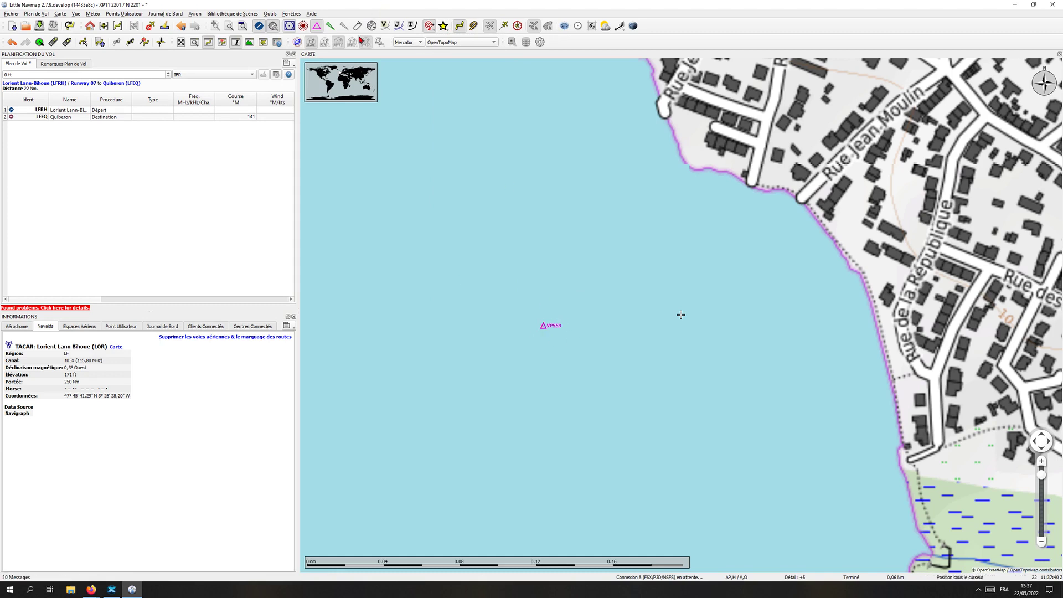
{"action": "left_click", "coordinate": [431, 26]}
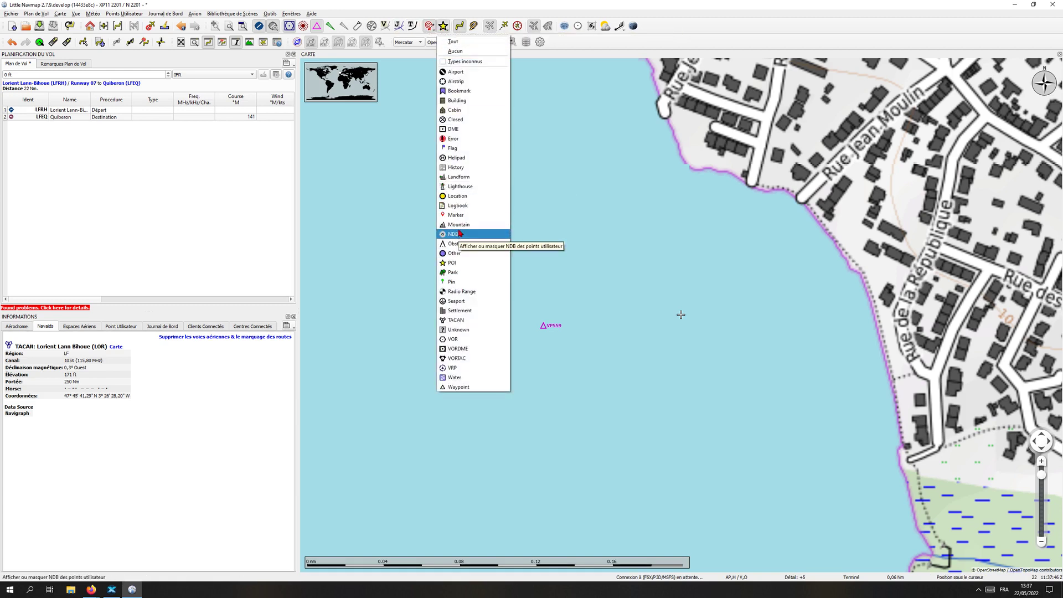
{"action": "left_click", "coordinate": [457, 262]}
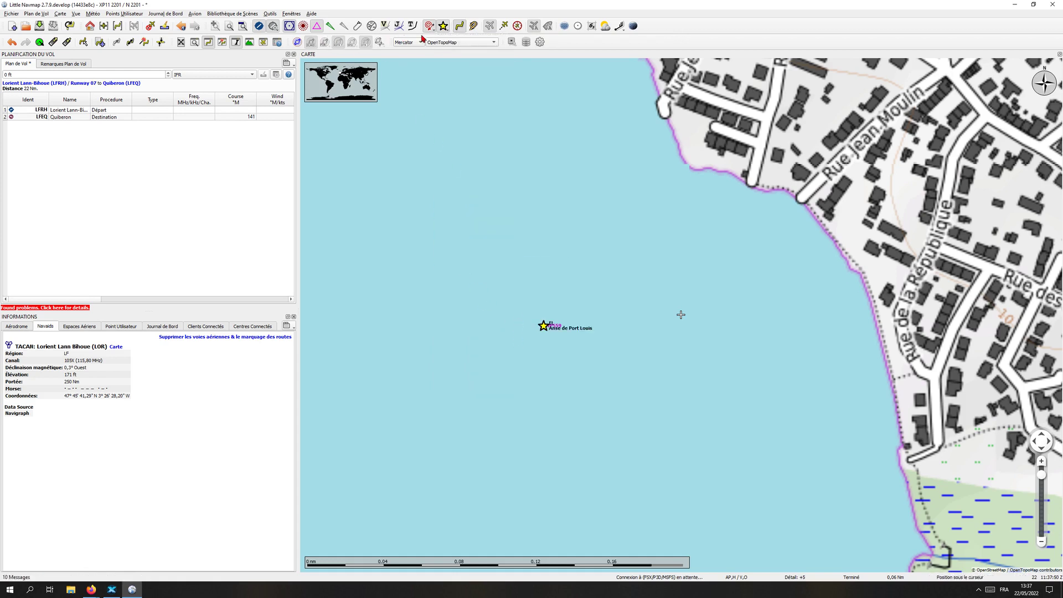
- Hide every type of user point on the map and redisplay the POI type
{"action": "left_click", "coordinate": [443, 26]}
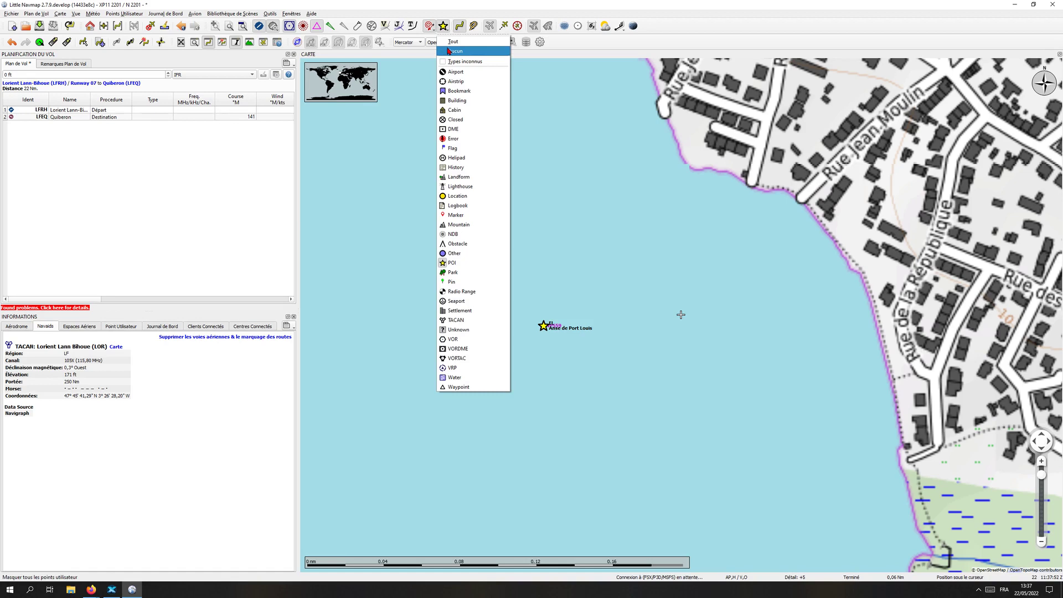
{"action": "left_click", "coordinate": [451, 51]}
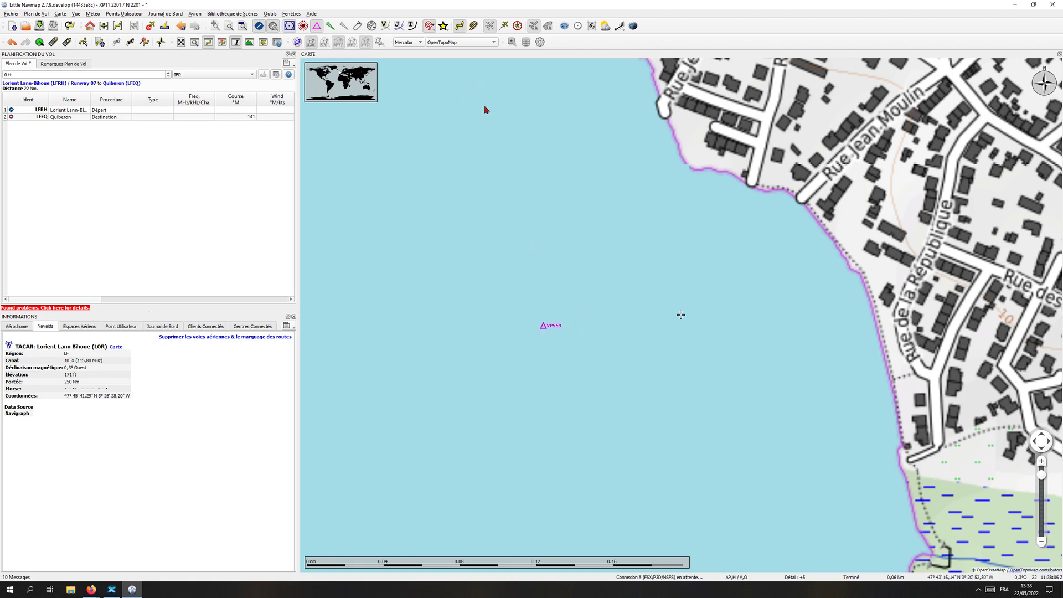
{"action": "left_click", "coordinate": [443, 26]}
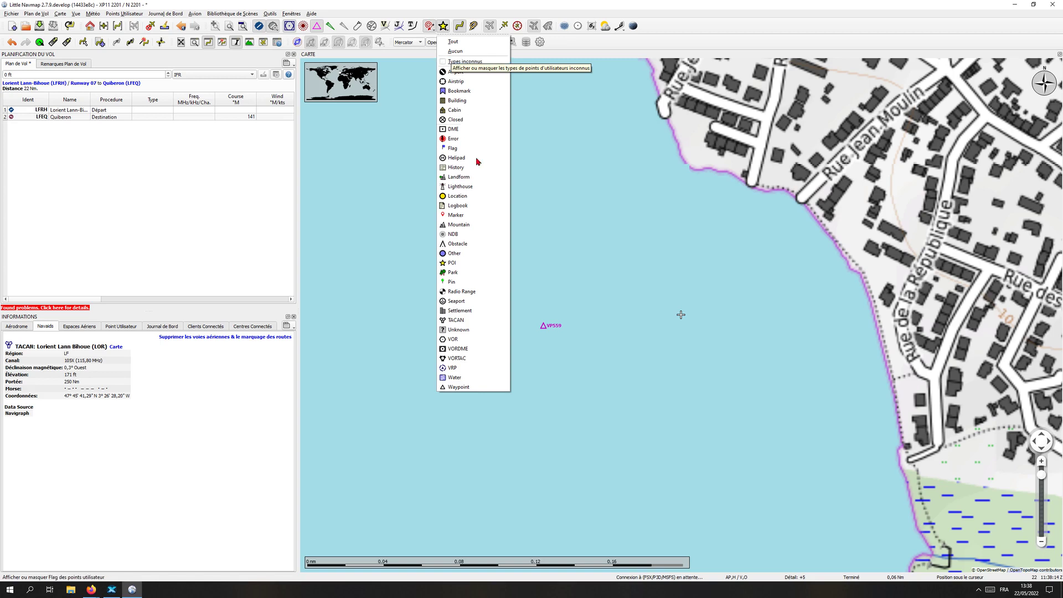
{"action": "left_click", "coordinate": [560, 221]}
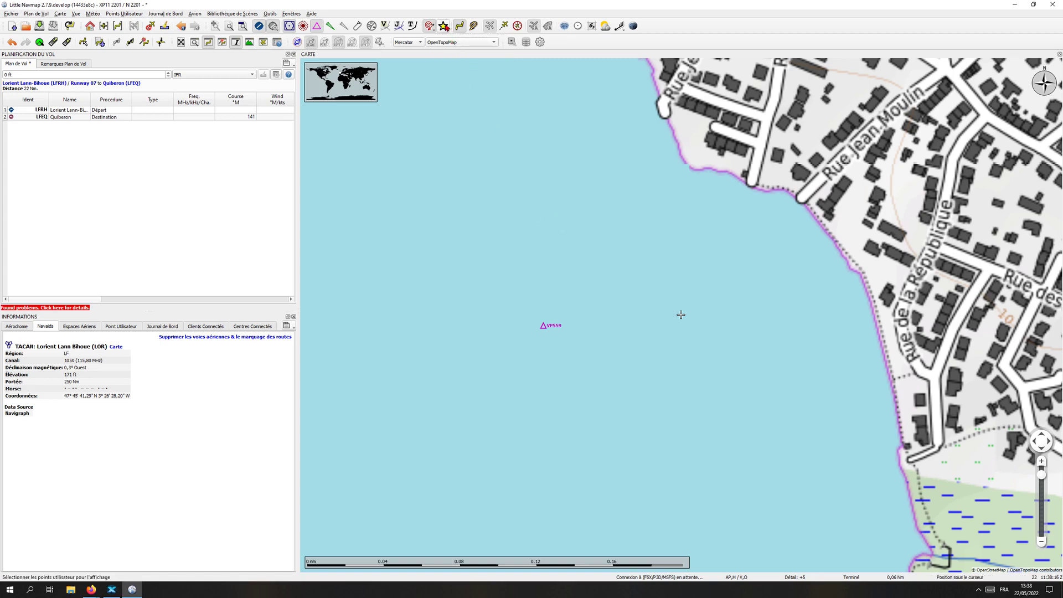
{"action": "left_click", "coordinate": [444, 26]}
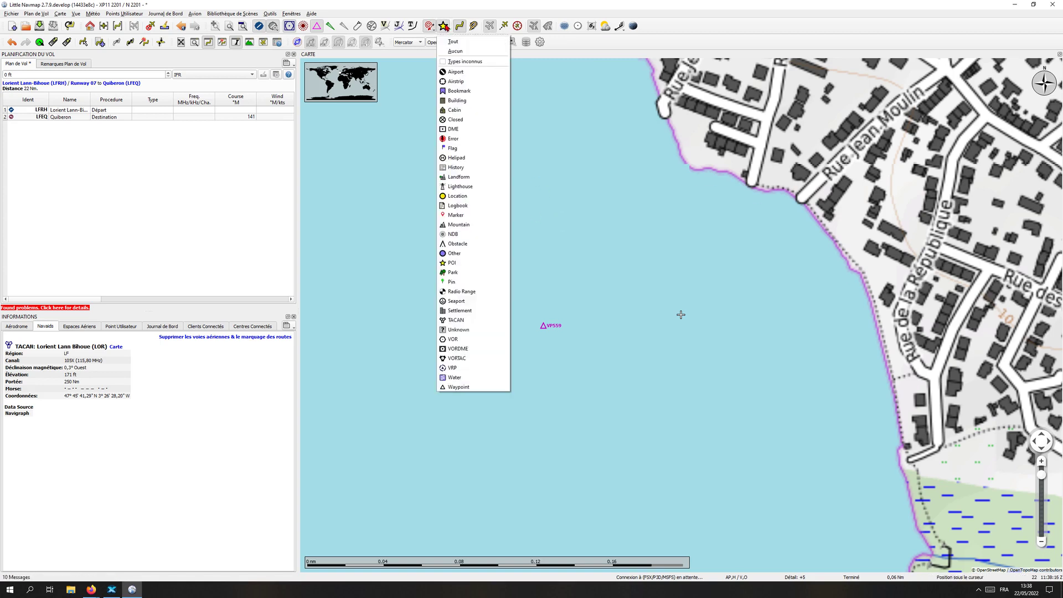
{"action": "left_click", "coordinate": [458, 263]}
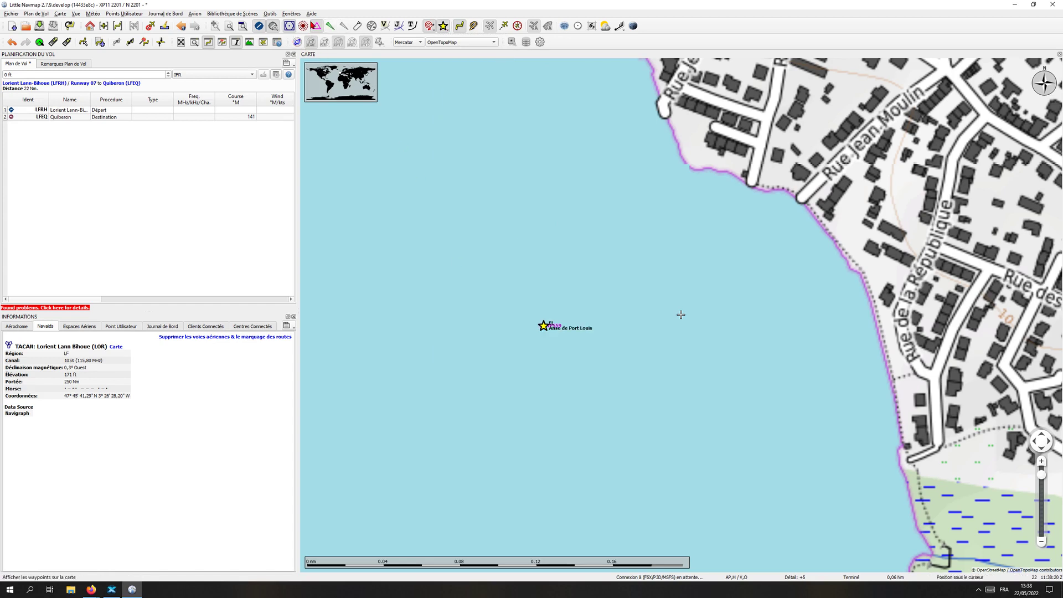
- Open the EL user point for editing, review the available point types, and close the form without saving
{"action": "right_click", "coordinate": [543, 326]}
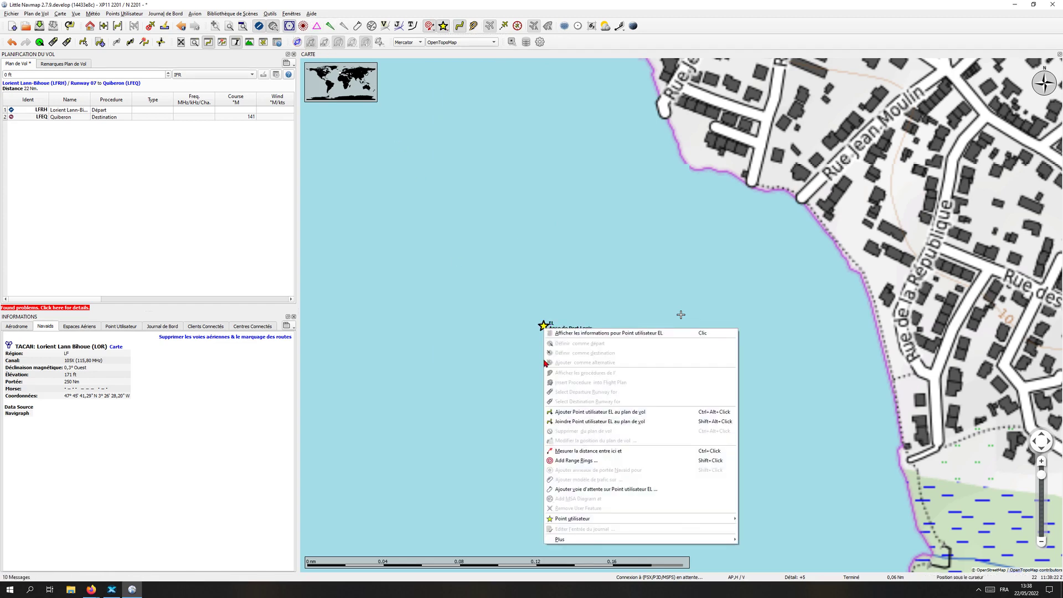
{"action": "mouse_move", "coordinate": [570, 518]}
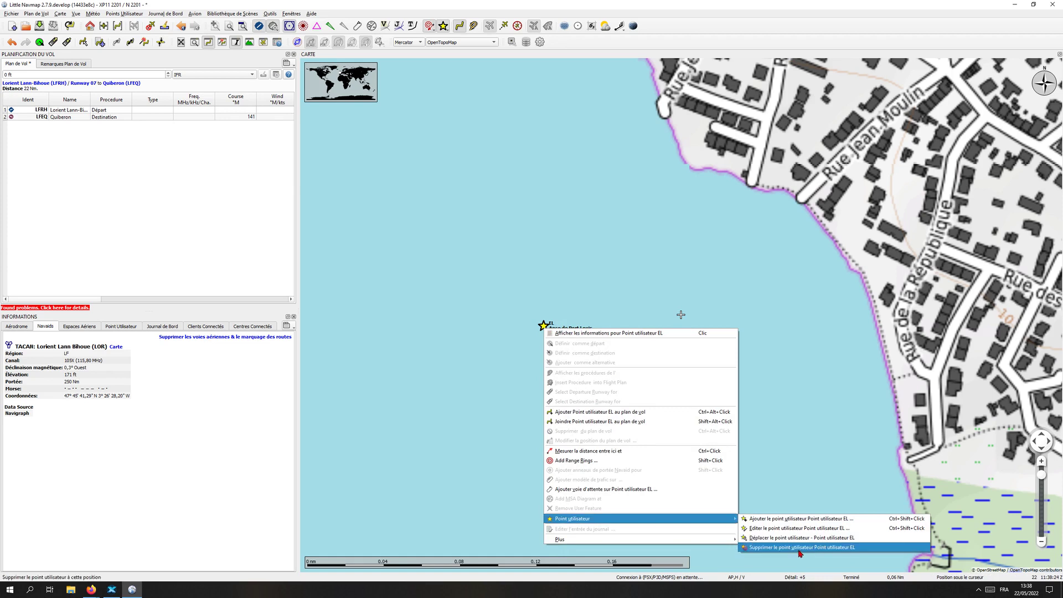
{"action": "left_click", "coordinate": [797, 528]}
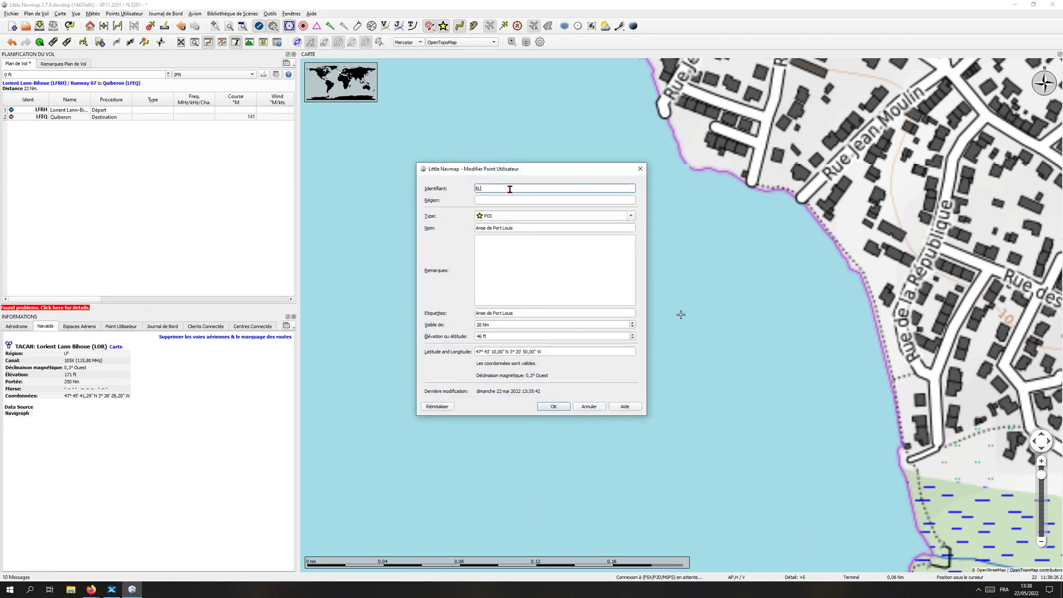
{"action": "left_click", "coordinate": [636, 217]}
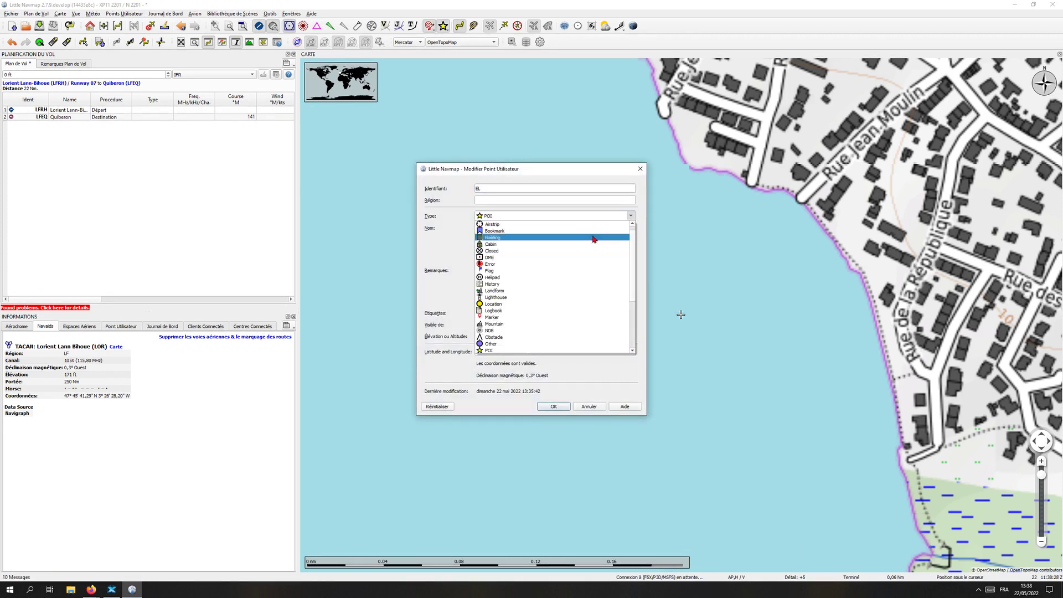
{"action": "left_click", "coordinate": [601, 217]}
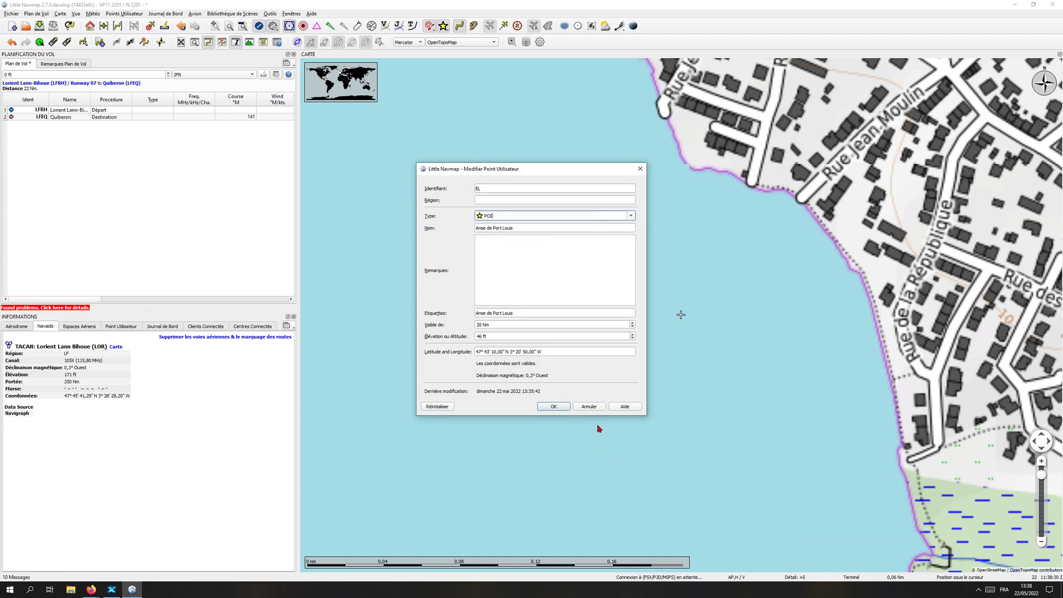
{"action": "left_click", "coordinate": [588, 407]}
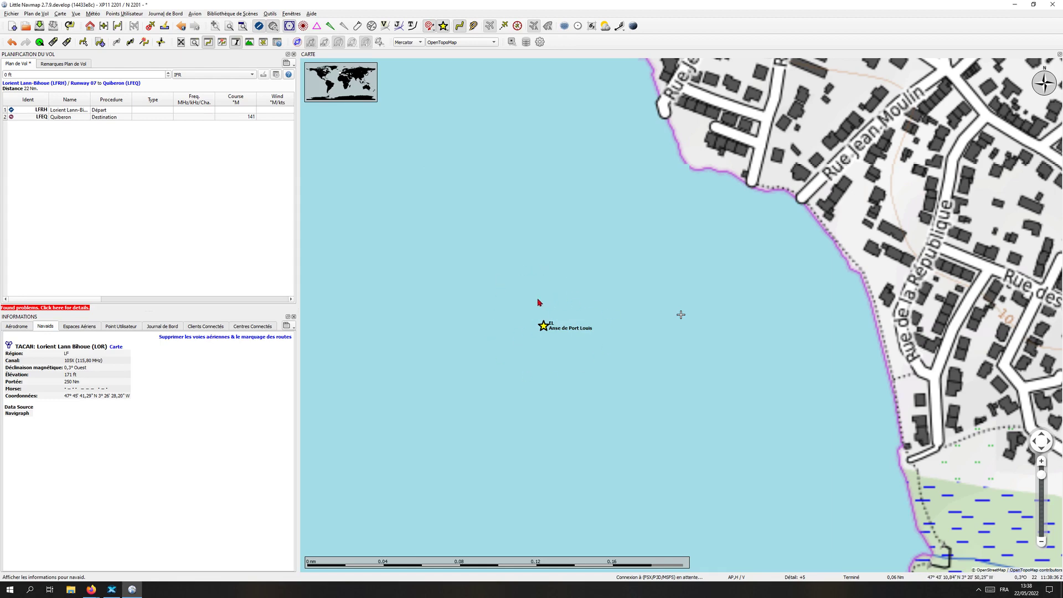
{"action": "right_click", "coordinate": [837, 203]}
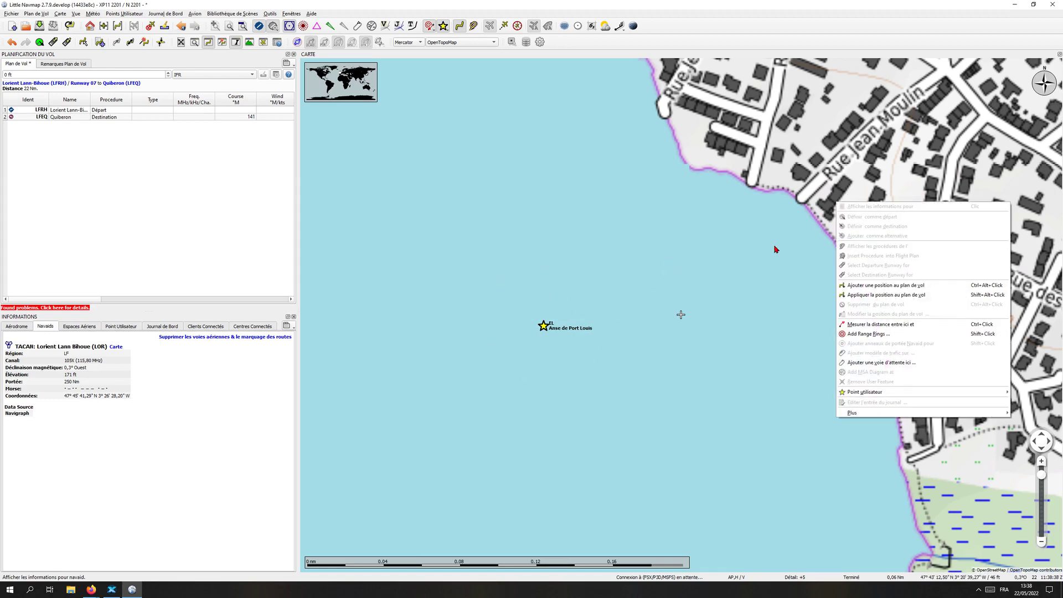
{"action": "left_click", "coordinate": [841, 54]}
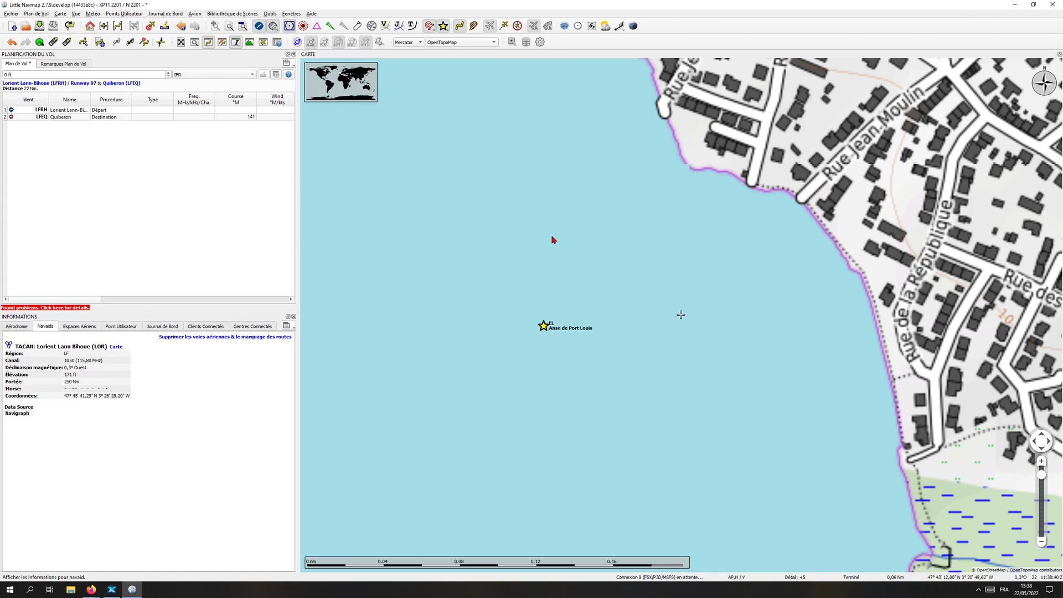
{"action": "scroll", "coordinate": [552, 239], "scroll_direction": "down", "scroll_amount": 5}
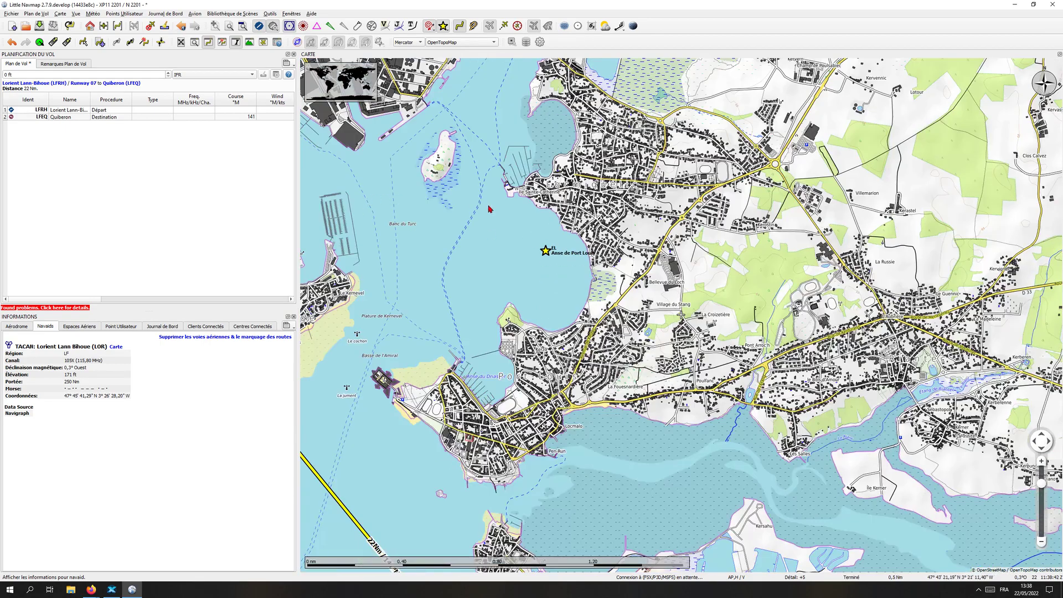
- Examine the EL user point's position in the Anse de Port Louis up close and against the surrounding coastline
{"action": "left_click_drag", "start_coordinate": [489, 209], "coordinate": [839, 307]}
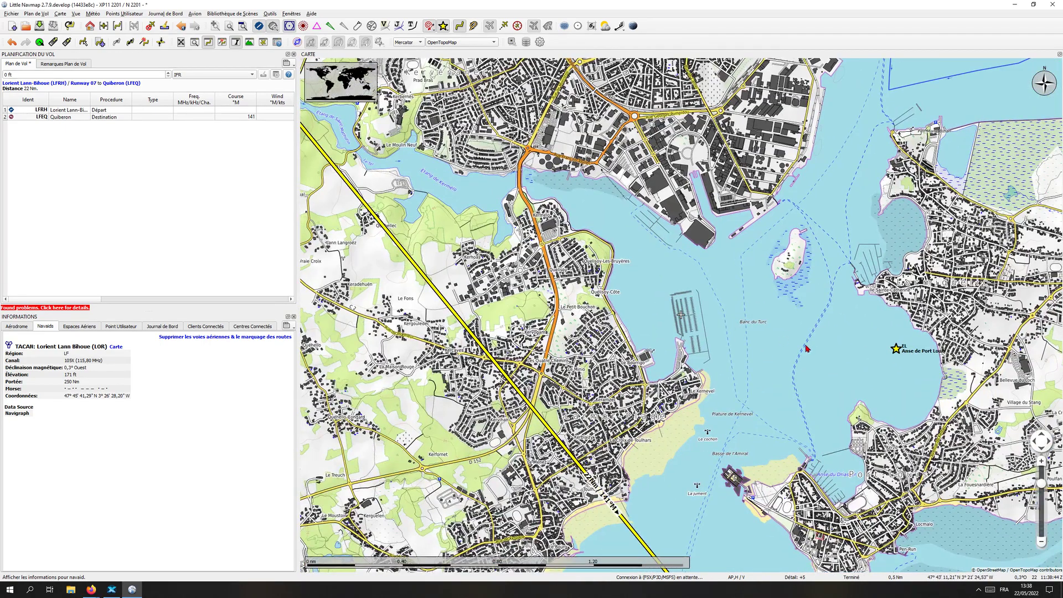
{"action": "scroll", "coordinate": [806, 348], "scroll_direction": "up", "scroll_amount": 4}
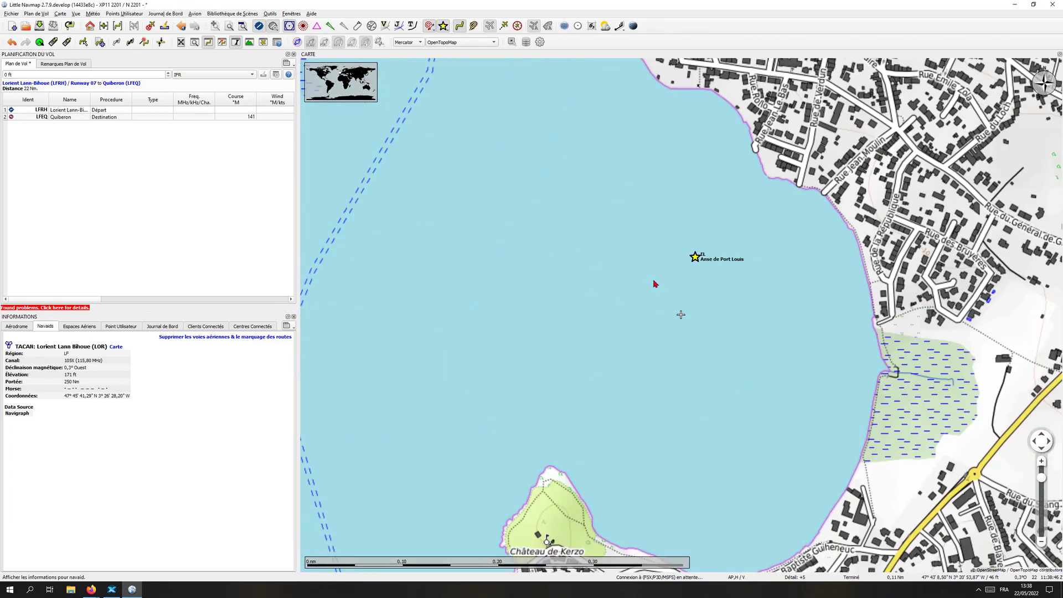
{"action": "left_click_drag", "start_coordinate": [688, 271], "coordinate": [567, 299]}
{"action": "scroll", "coordinate": [567, 299], "scroll_direction": "up", "scroll_amount": 1}
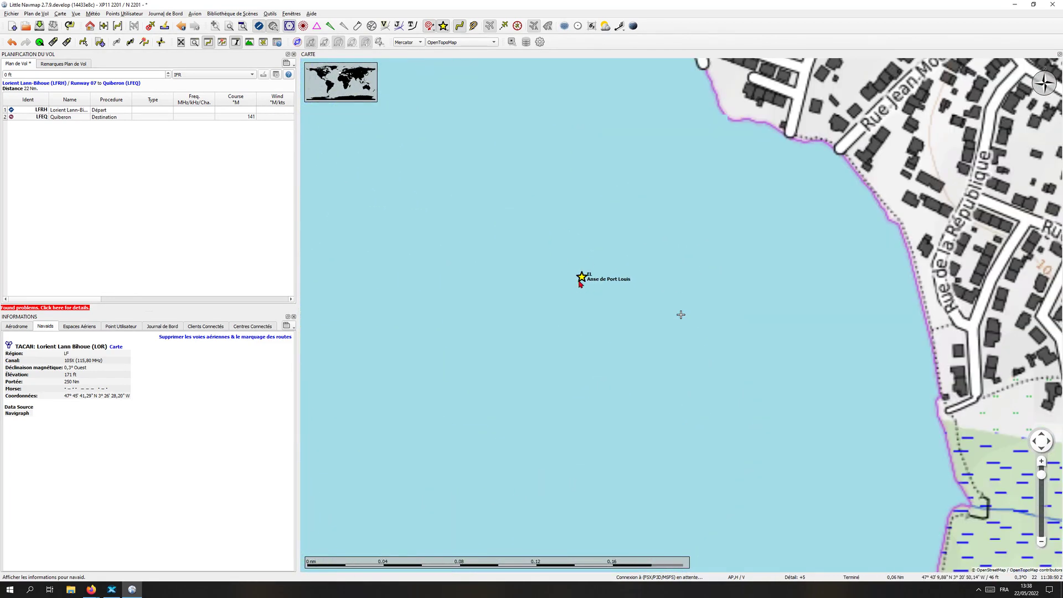
{"action": "scroll", "coordinate": [632, 323], "scroll_direction": "down", "scroll_amount": 3}
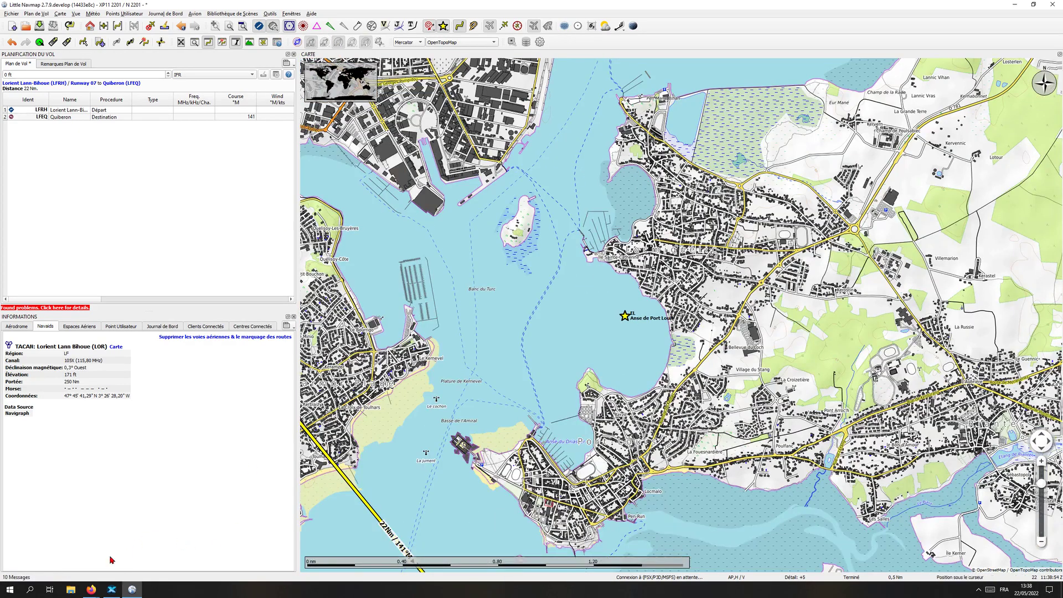
- Check the reporting points around EL on the VAC chart in Firefox, and examine the area east of EL on the Little Navmap map
{"action": "left_click", "coordinate": [111, 590]}
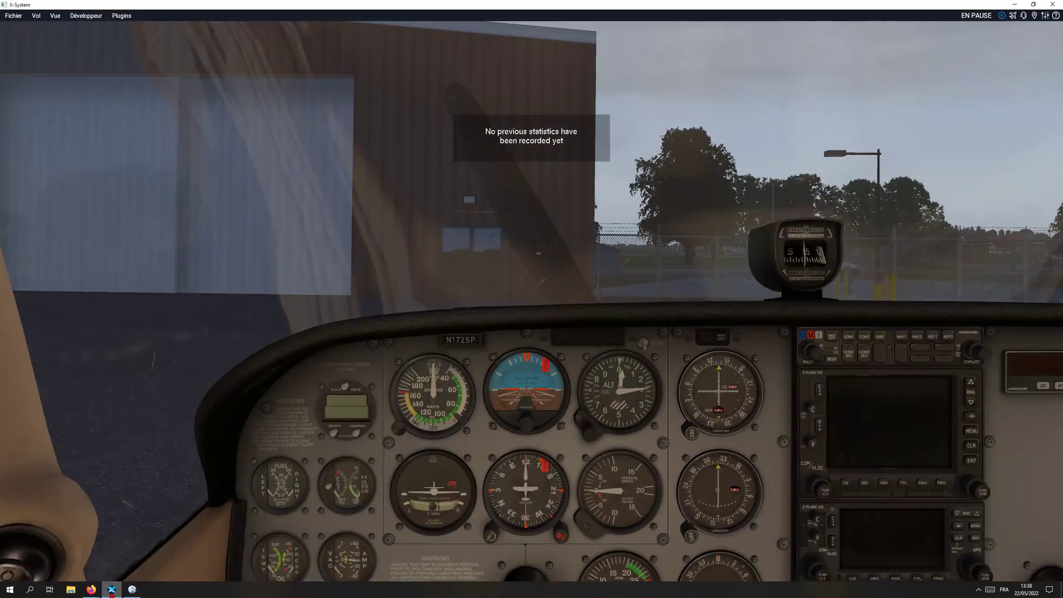
{"action": "left_click", "coordinate": [93, 590]}
{"action": "left_click", "coordinate": [135, 556]}
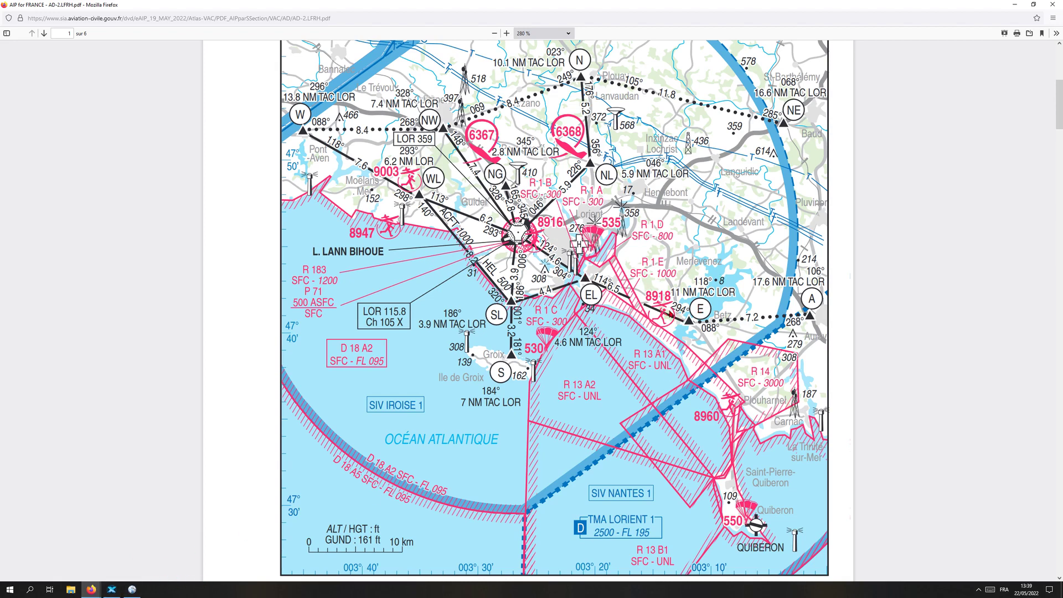
{"action": "left_click", "coordinate": [129, 591]}
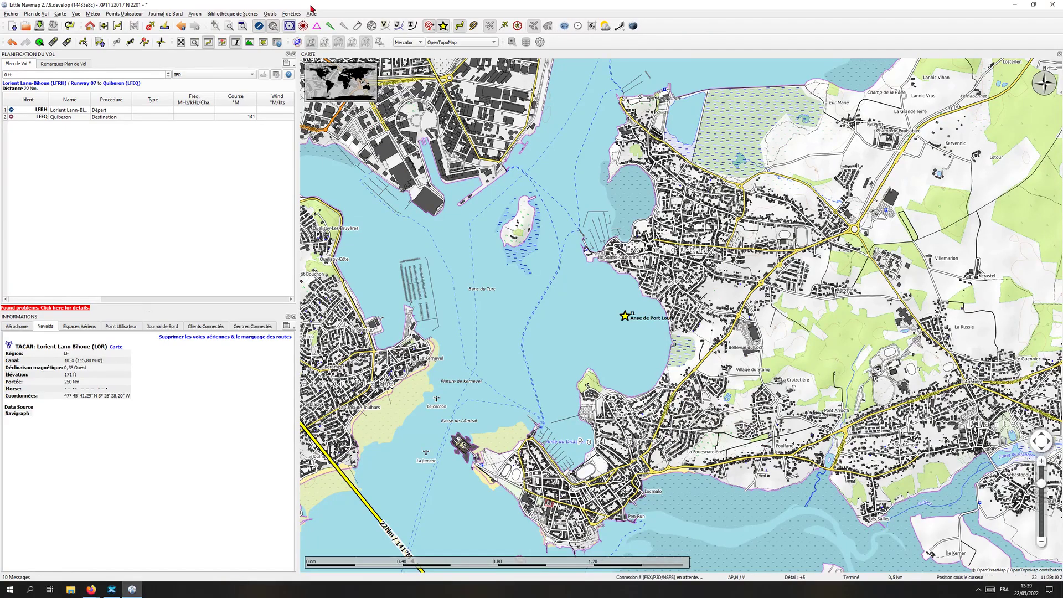
{"action": "scroll", "coordinate": [584, 354], "scroll_direction": "down", "scroll_amount": 2}
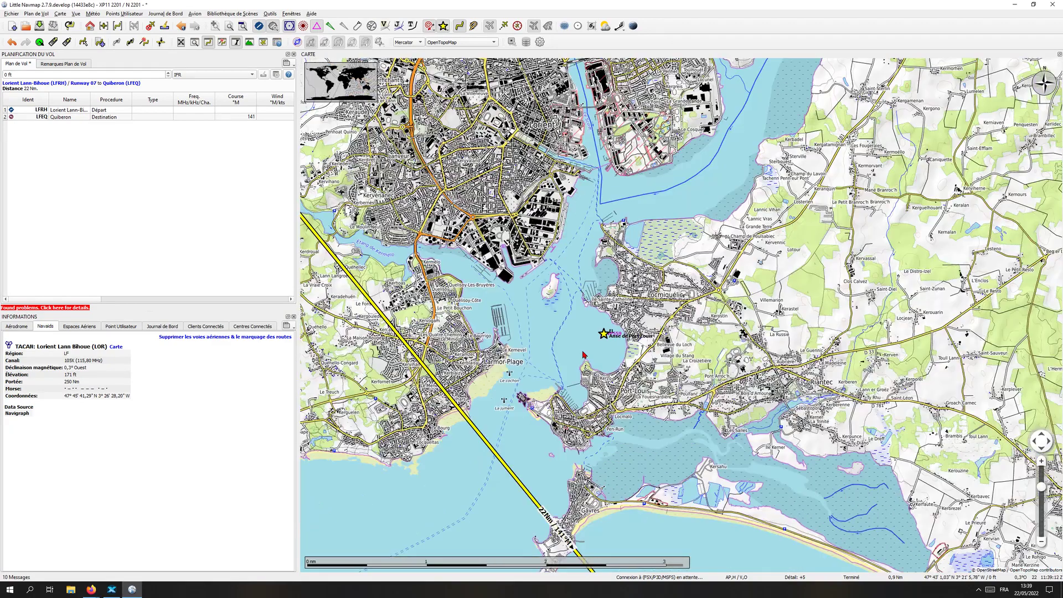
{"action": "left_click_drag", "start_coordinate": [663, 407], "coordinate": [579, 359]}
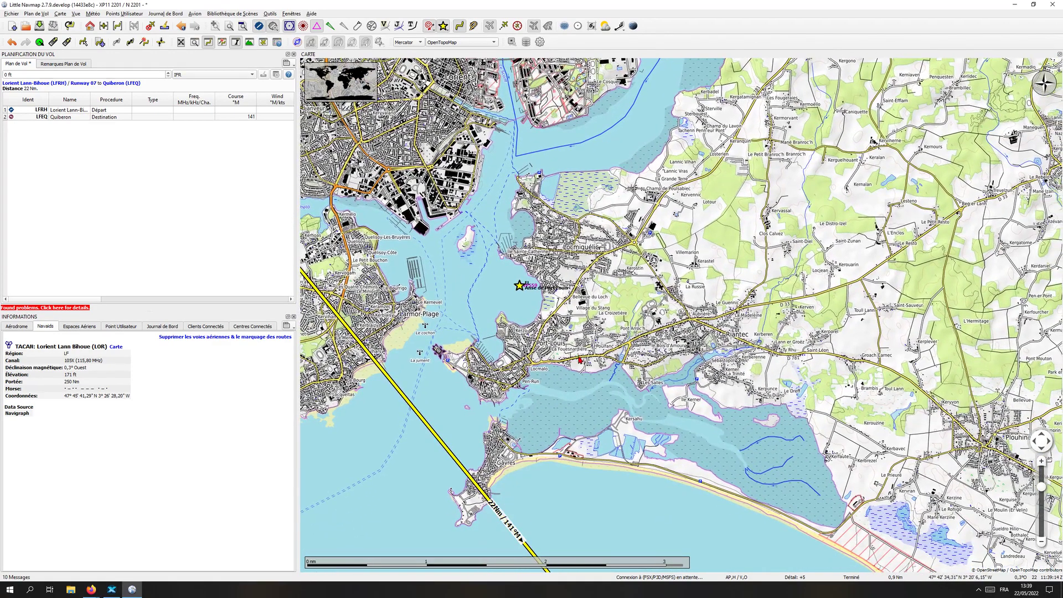
- Change the map theme to OpenStreetMap
{"action": "scroll", "coordinate": [579, 360], "scroll_direction": "down", "scroll_amount": 2}
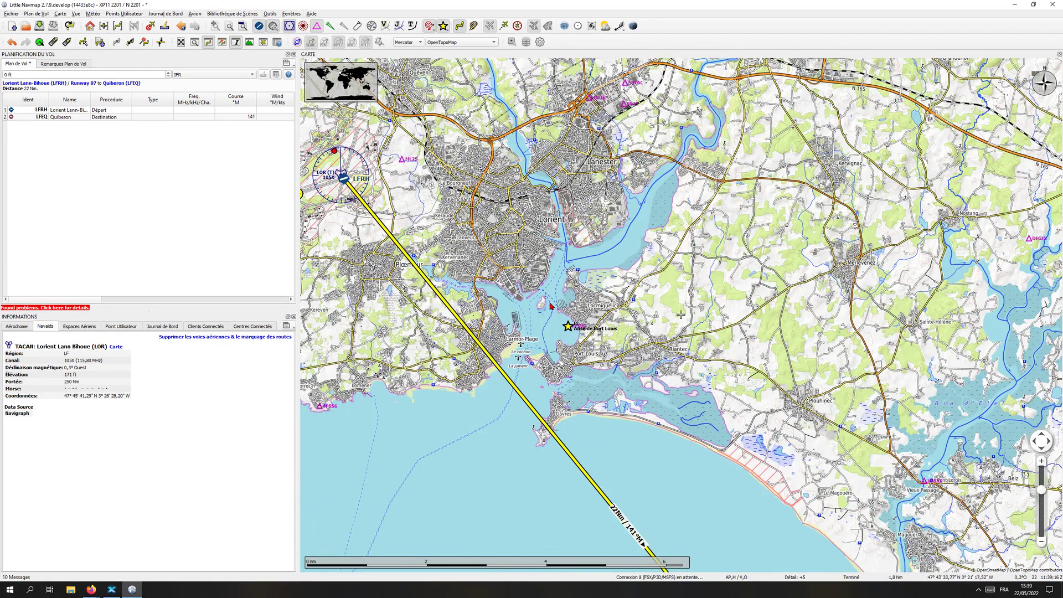
{"action": "left_click", "coordinate": [487, 42]}
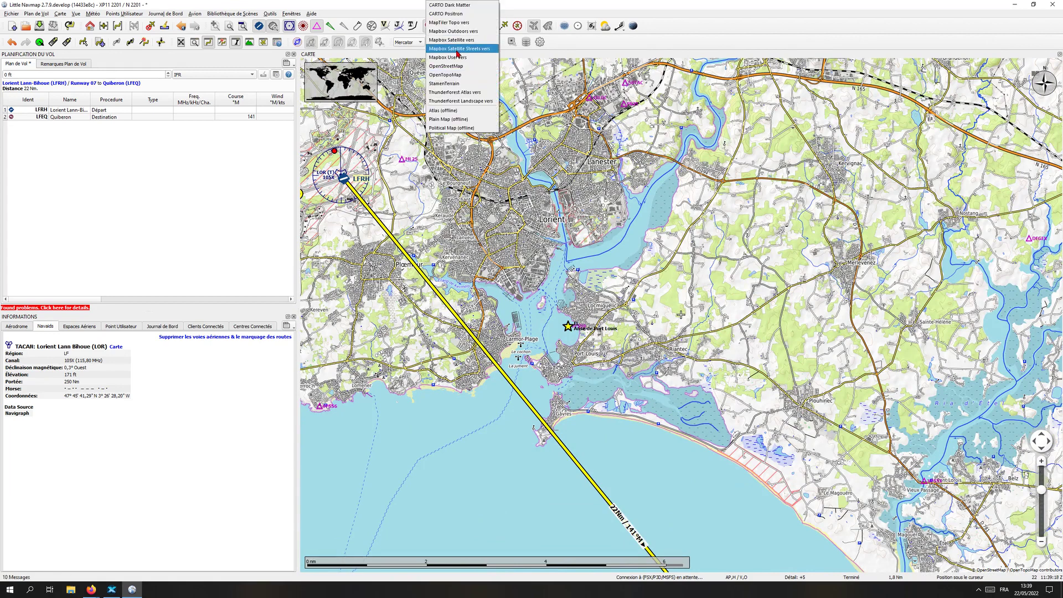
{"action": "left_click", "coordinate": [463, 67]}
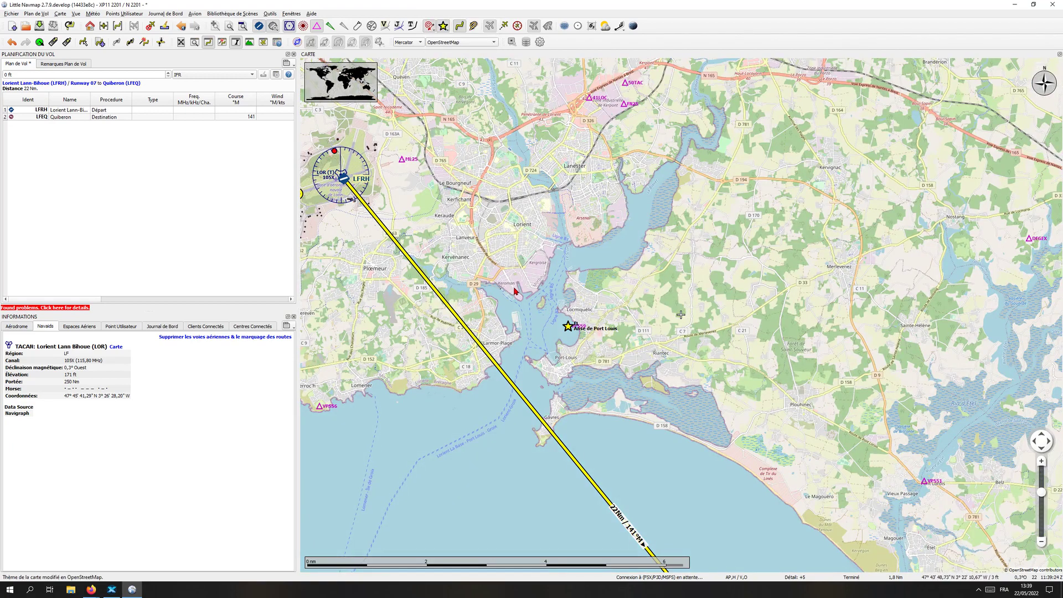
- Inspect the coast southeast of Lorient on the map, and check reporting point E on the LFRH chart in Firefox
{"action": "left_click_drag", "start_coordinate": [583, 335], "coordinate": [440, 181]}
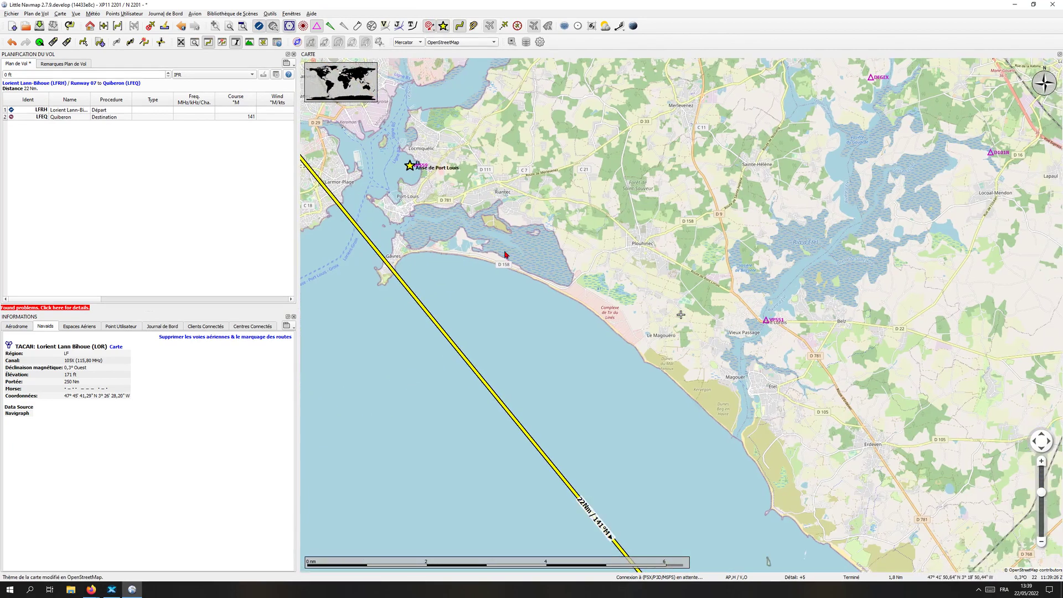
{"action": "scroll", "coordinate": [743, 324], "scroll_direction": "up", "scroll_amount": 2}
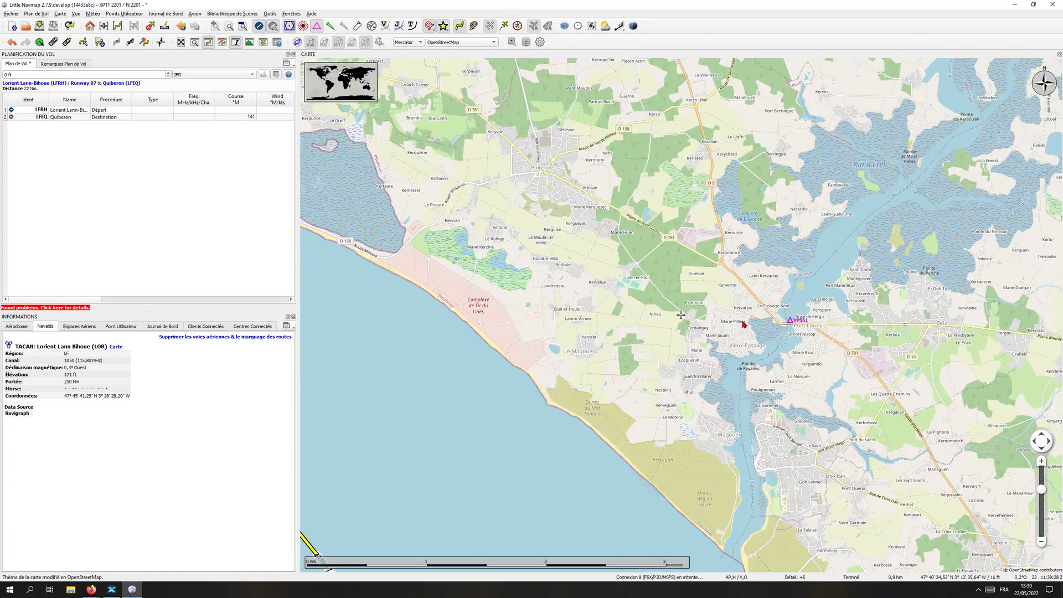
{"action": "left_click", "coordinate": [96, 588]}
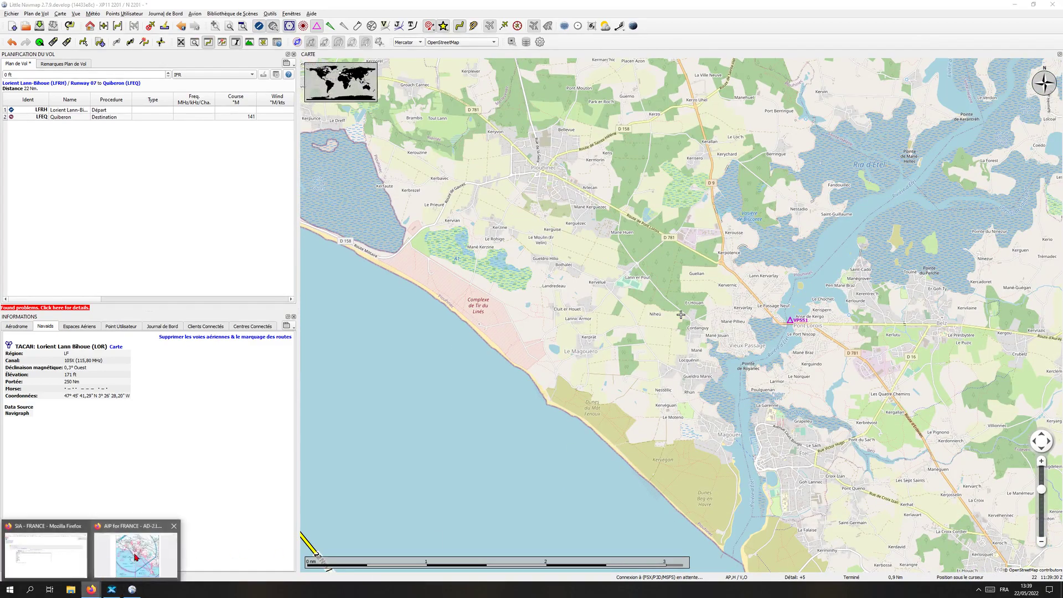
{"action": "left_click", "coordinate": [133, 552]}
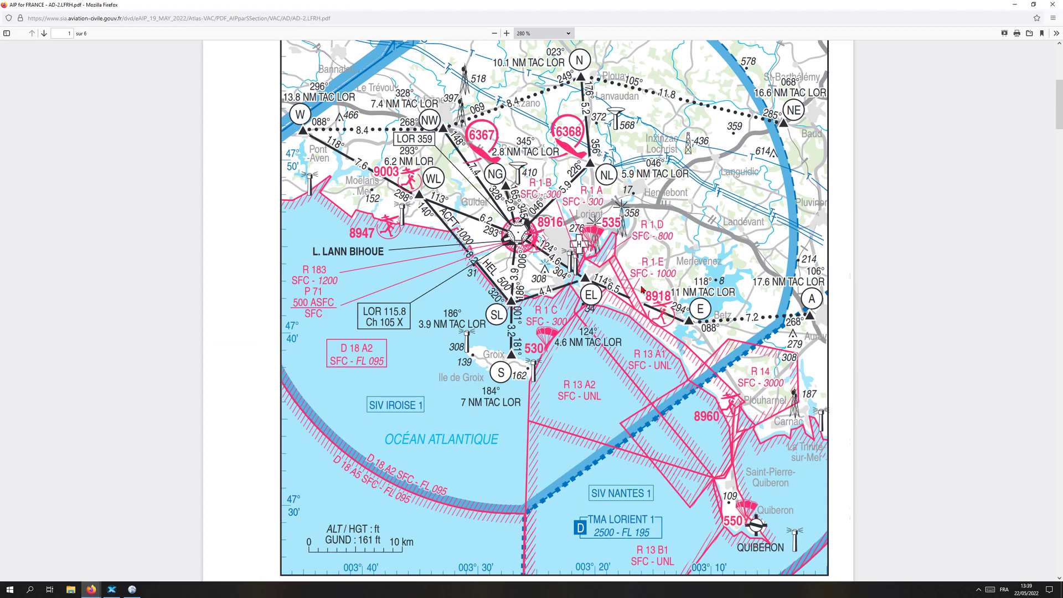
- Return to Little Navmap and locate waypoint VP551 beside the Pont Lorois bridge on the Étel river
{"action": "left_click", "coordinate": [132, 589]}
{"action": "left_click_drag", "start_coordinate": [507, 299], "coordinate": [586, 407]}
{"action": "scroll", "coordinate": [586, 408], "scroll_direction": "down", "scroll_amount": 3}
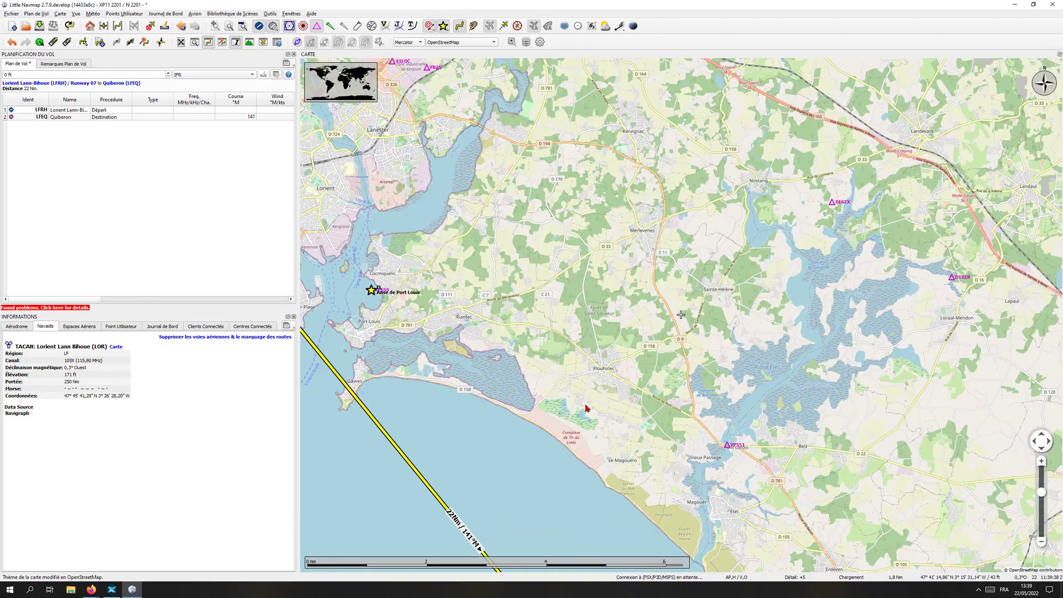
{"action": "left_click_drag", "start_coordinate": [490, 304], "coordinate": [649, 315]}
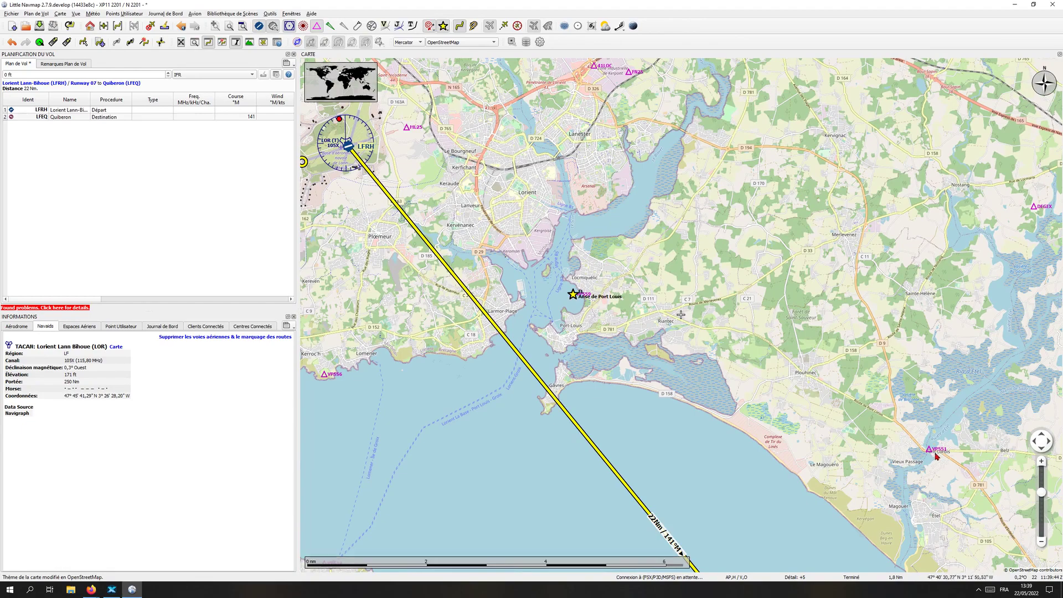
{"action": "left_click_drag", "start_coordinate": [913, 449], "coordinate": [680, 381]}
{"action": "scroll", "coordinate": [679, 381], "scroll_direction": "up", "scroll_amount": 4}
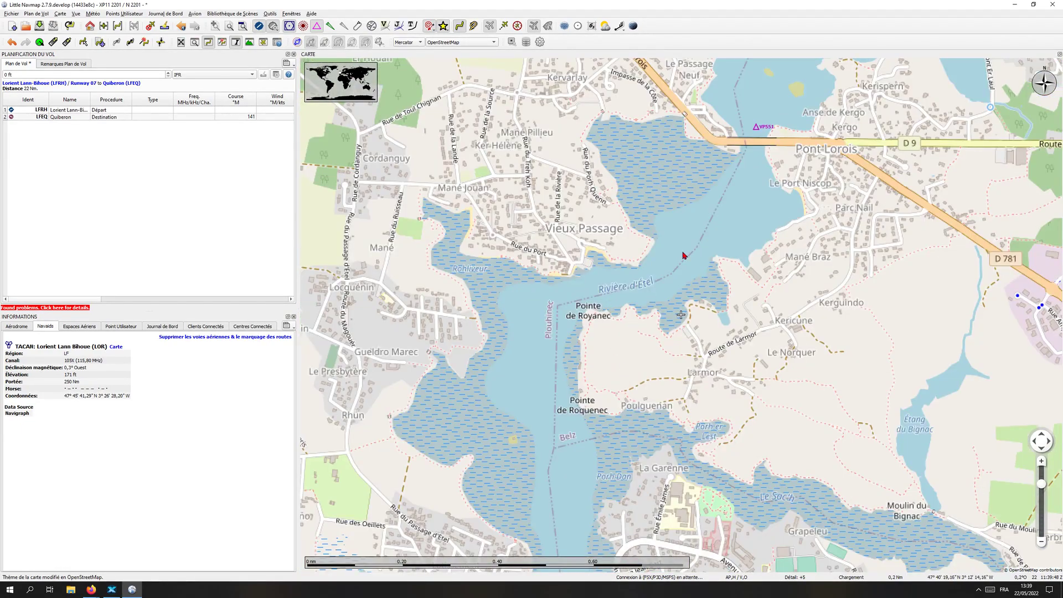
{"action": "left_click_drag", "start_coordinate": [675, 211], "coordinate": [529, 335]}
{"action": "left_click_drag", "start_coordinate": [635, 199], "coordinate": [602, 230]}
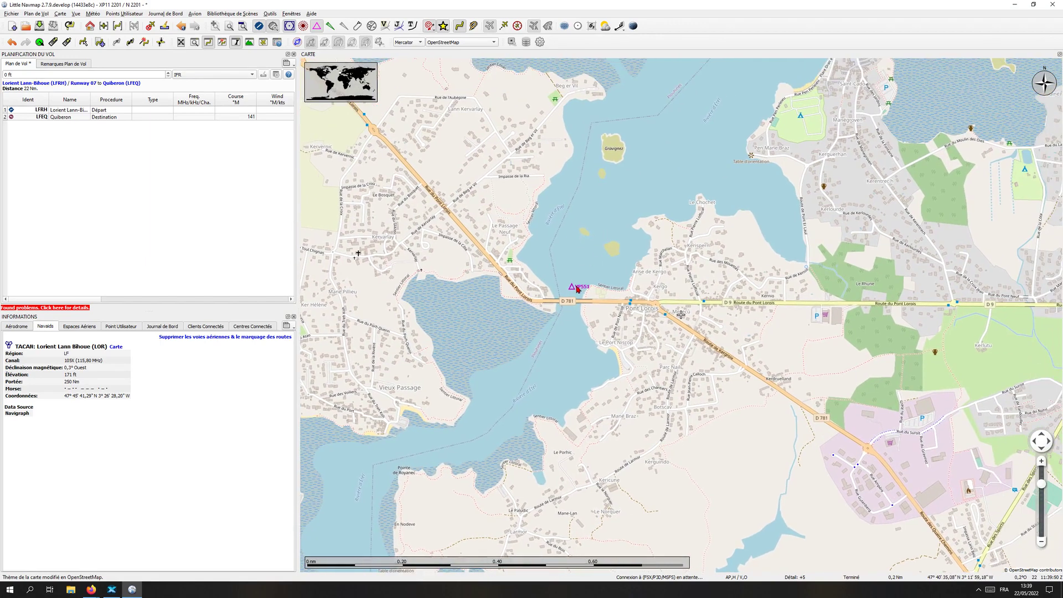
{"action": "scroll", "coordinate": [588, 277], "scroll_direction": "up", "scroll_amount": 2}
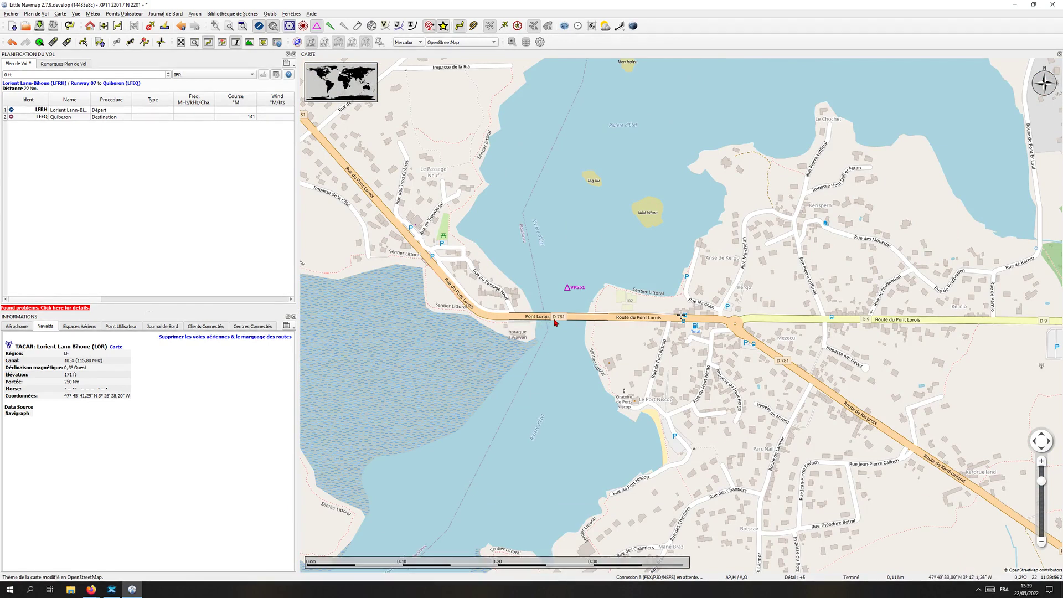
- Switch to the LFRH PDF in Firefox and look up the name and coordinates of point E in the reporting points table
{"action": "mouse_move", "coordinate": [93, 590]}
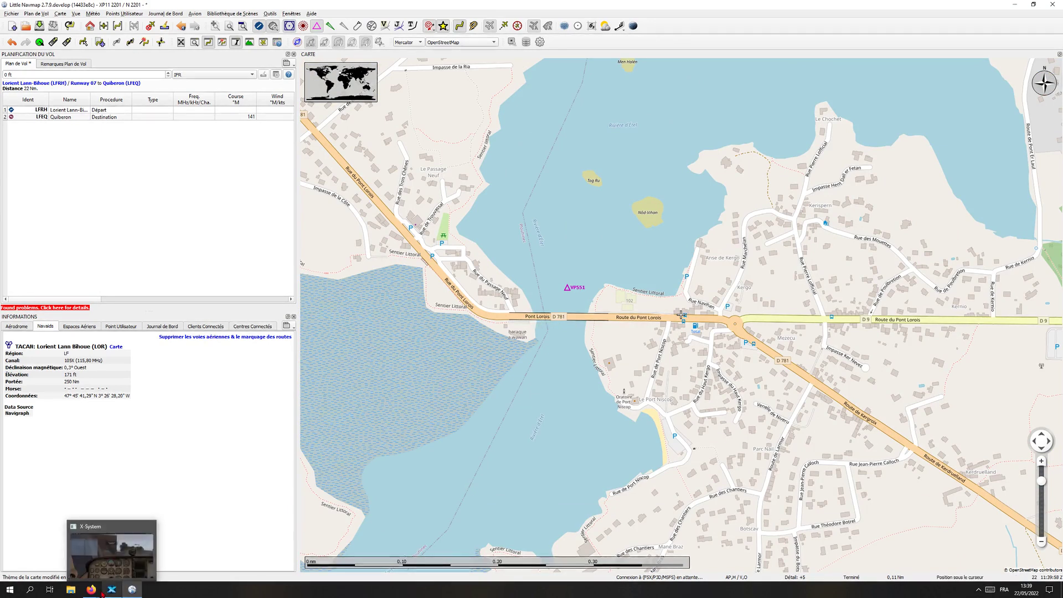
{"action": "left_click", "coordinate": [132, 553]}
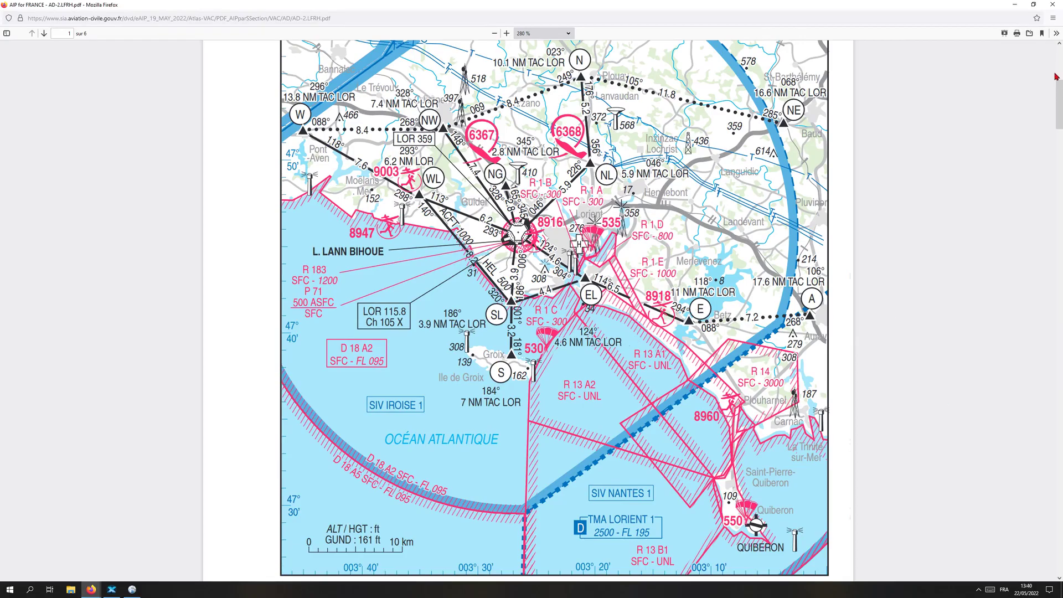
{"action": "left_click_drag", "start_coordinate": [1056, 76], "coordinate": [1037, 445]}
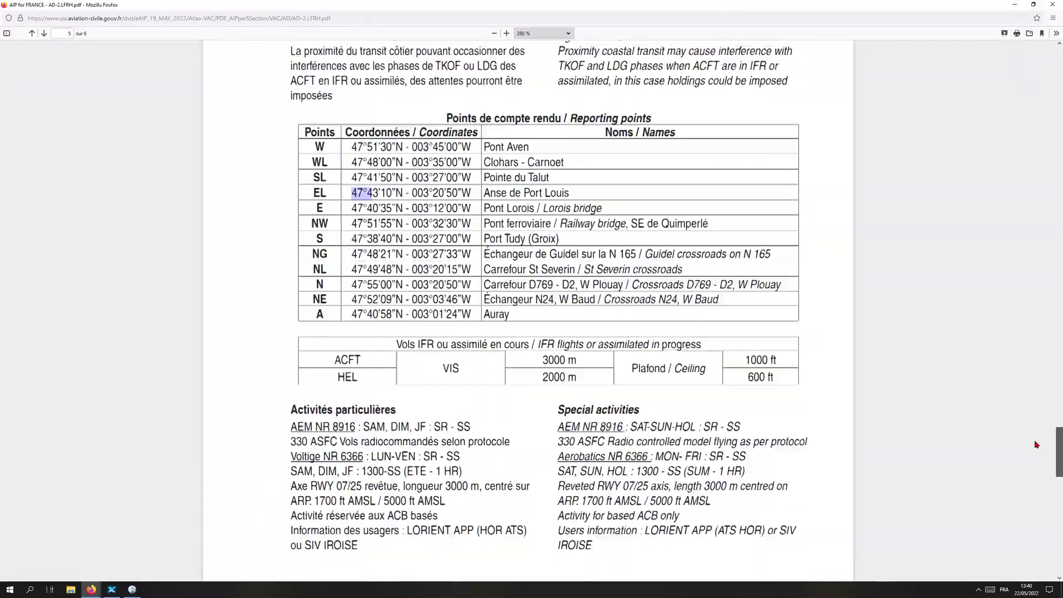
{"action": "scroll", "coordinate": [605, 301], "scroll_direction": "up", "scroll_amount": 1}
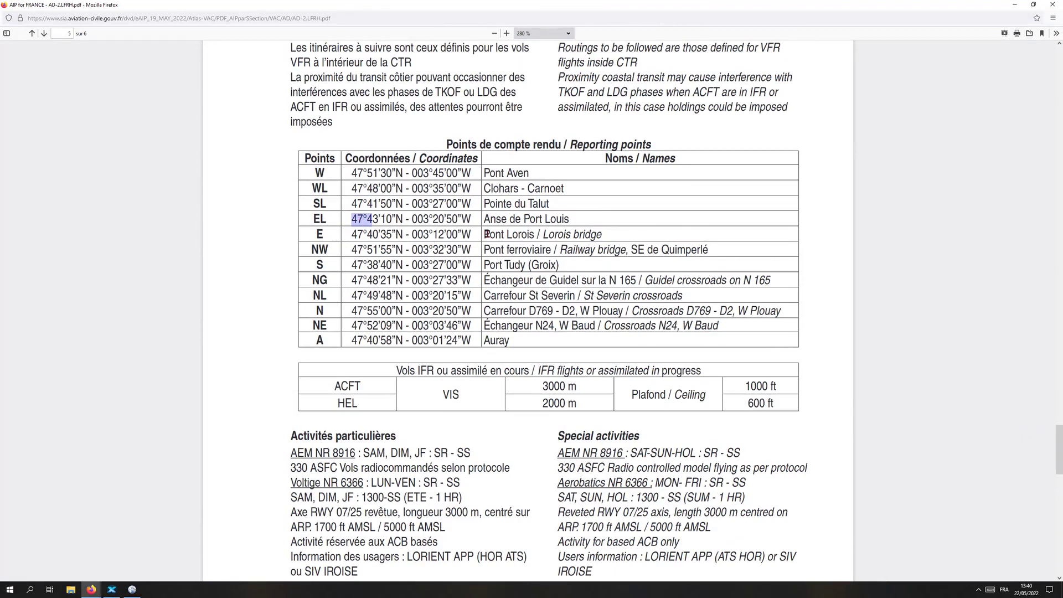
{"action": "left_click", "coordinate": [487, 234]}
- In Little Navmap, start a new user point at waypoint VP551 with identifier E and type POI
{"action": "left_click", "coordinate": [111, 589]}
{"action": "left_click", "coordinate": [132, 590]}
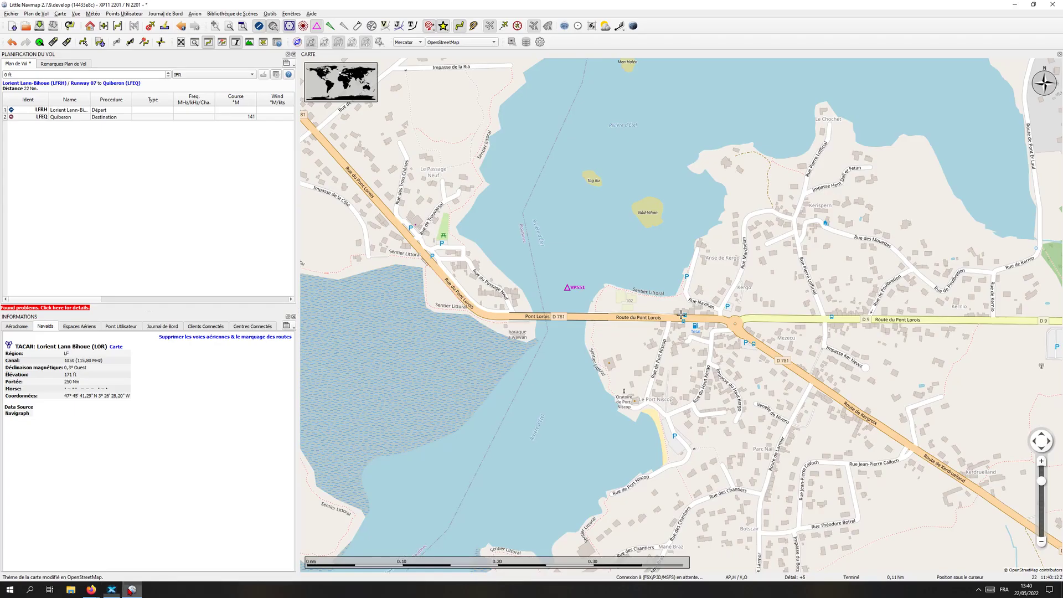
{"action": "right_click", "coordinate": [568, 290]}
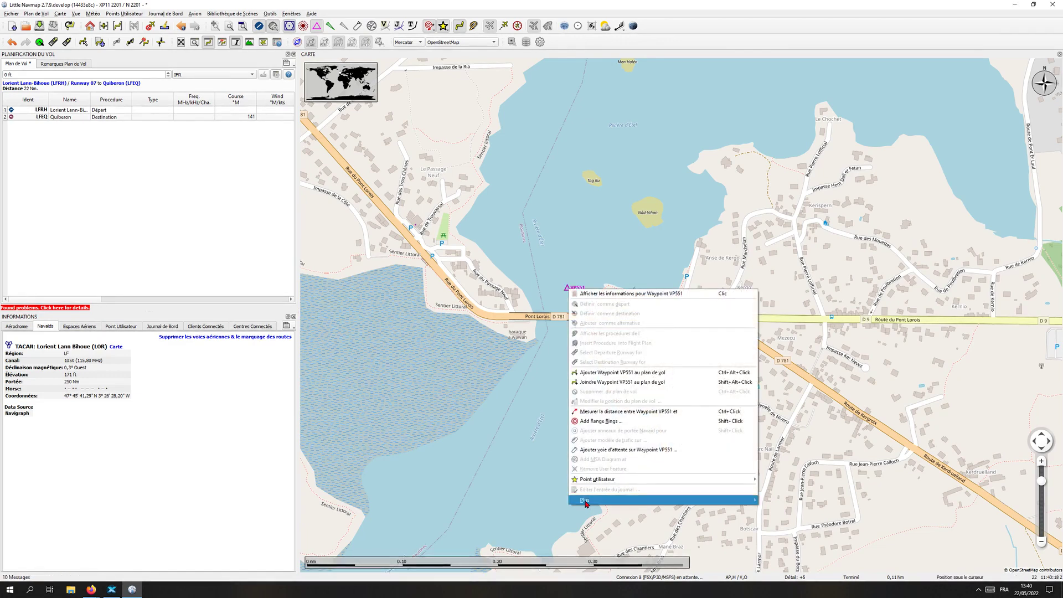
{"action": "mouse_move", "coordinate": [598, 478]}
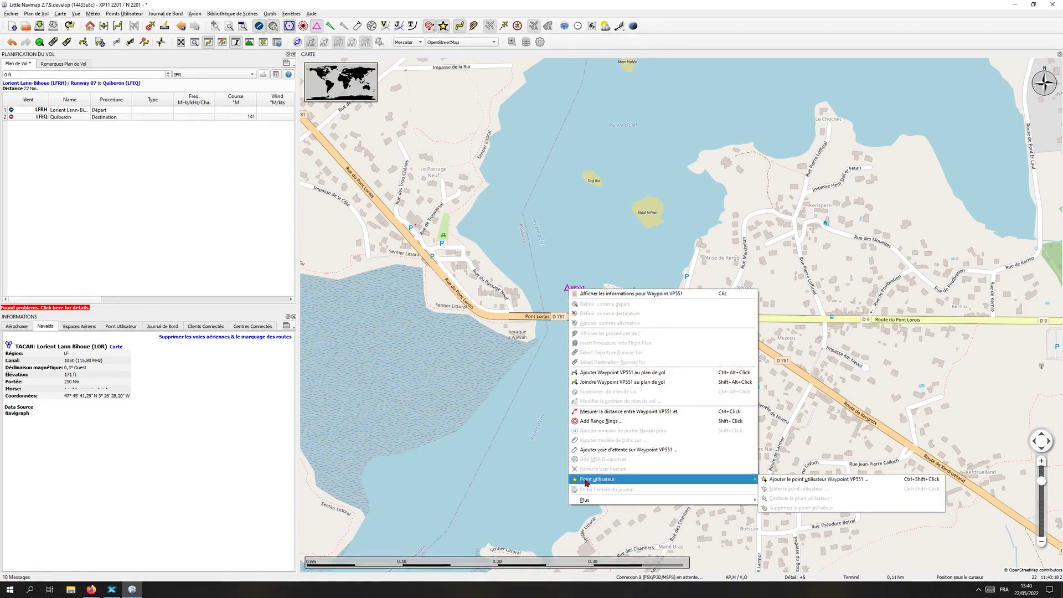
{"action": "left_click", "coordinate": [777, 480]}
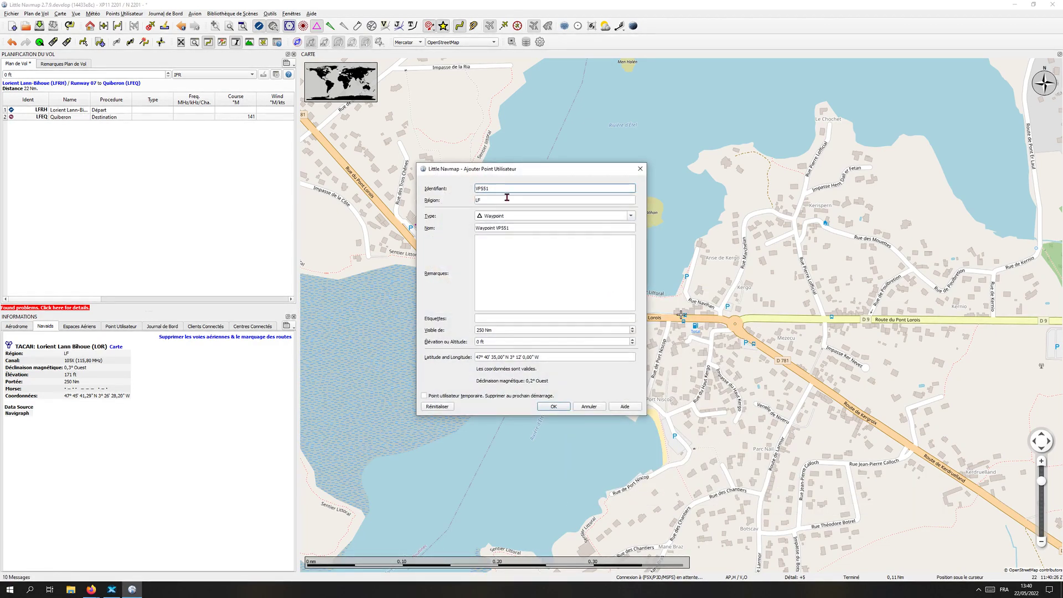
{"action": "left_click_drag", "start_coordinate": [499, 188], "coordinate": [449, 189]}
{"action": "left_click", "coordinate": [634, 216]}
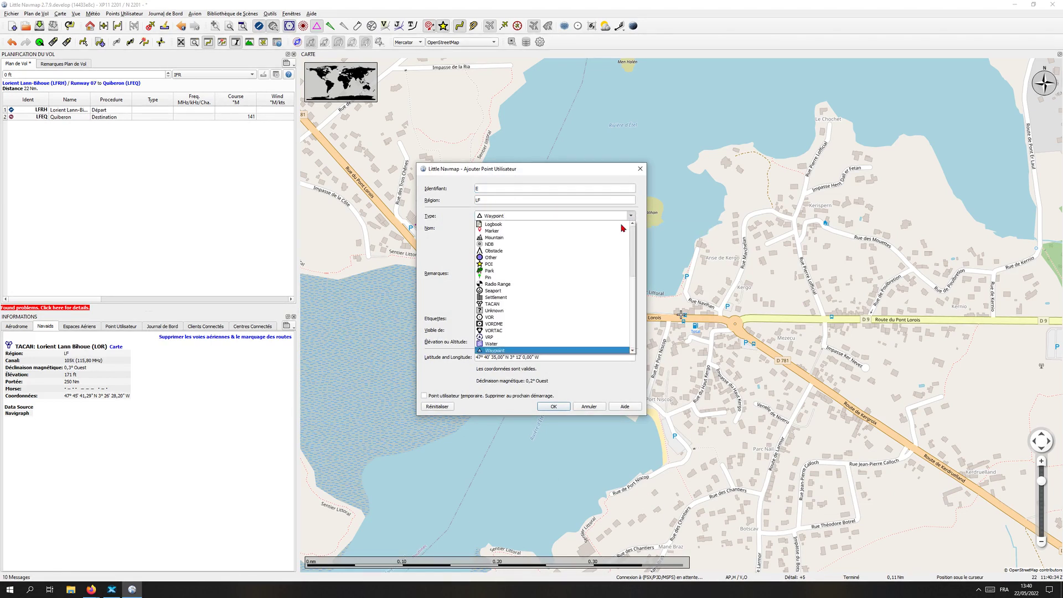
{"action": "left_click", "coordinate": [535, 264]}
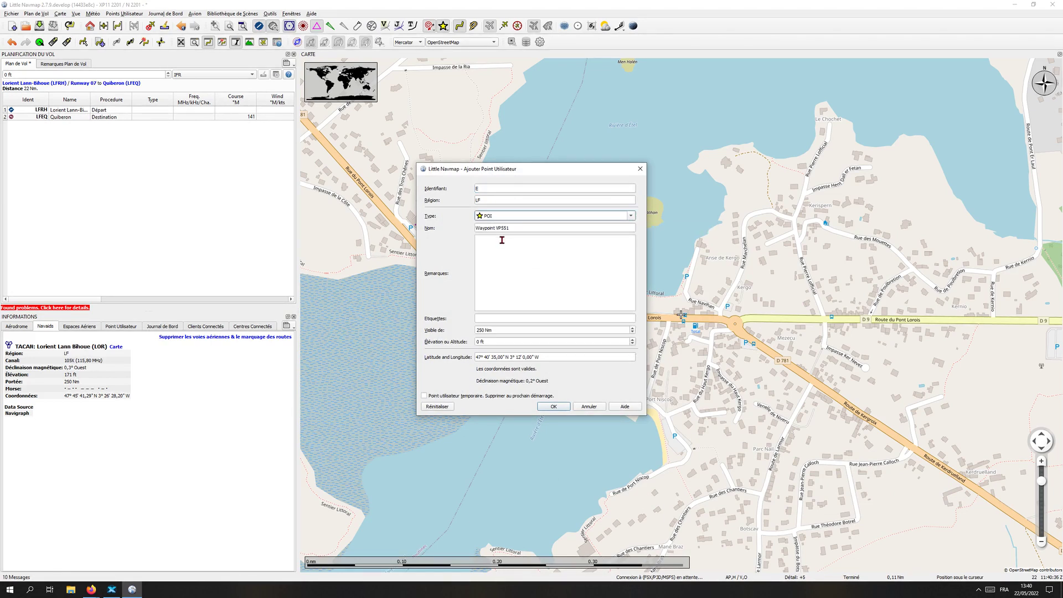
- Set both the name and the label (Etiquettes) of the new user point to Pont Lorois
{"action": "key", "text": "Tab"}
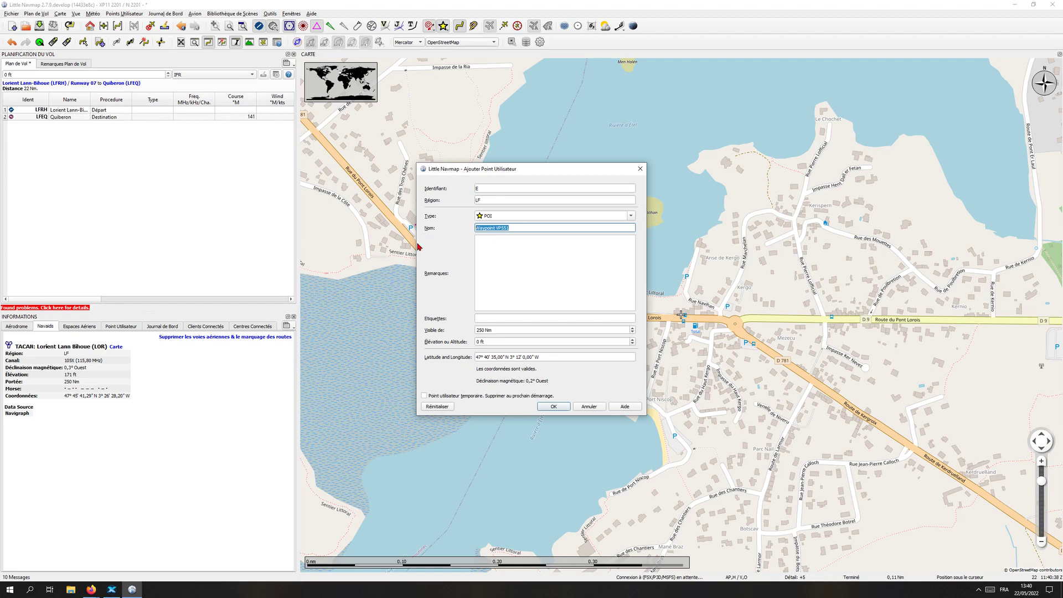
{"action": "type", "text": "Pont Lorois"}
{"action": "key", "text": "ctrl+a"}
{"action": "left_click", "coordinate": [491, 318]}
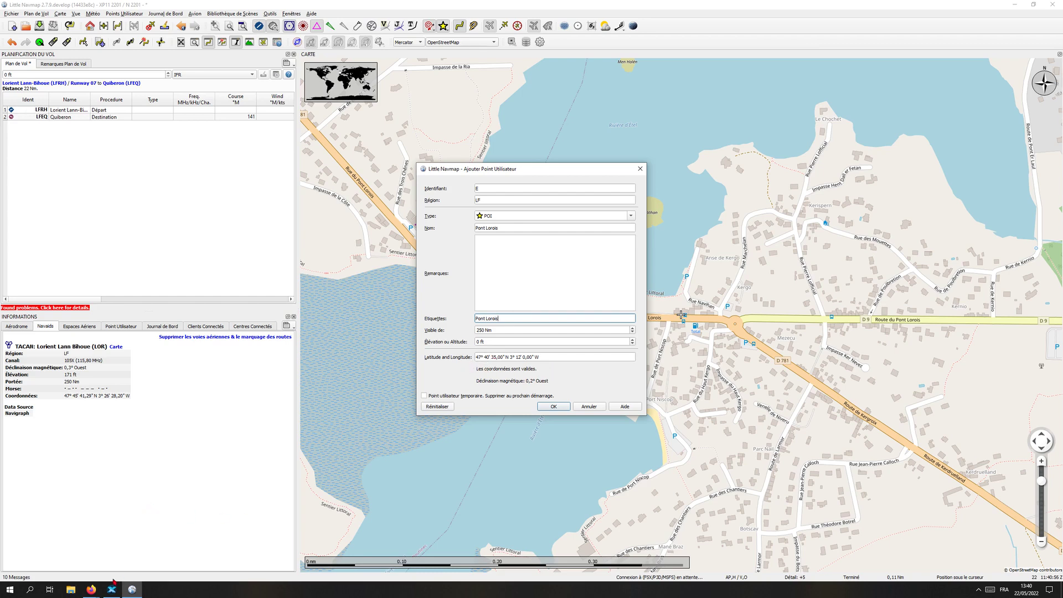
- Check point E's coordinates in the Firefox reporting points table and save the Pont Lorois user point in Little Navmap
{"action": "mouse_move", "coordinate": [94, 588]}
{"action": "left_click", "coordinate": [138, 553]}
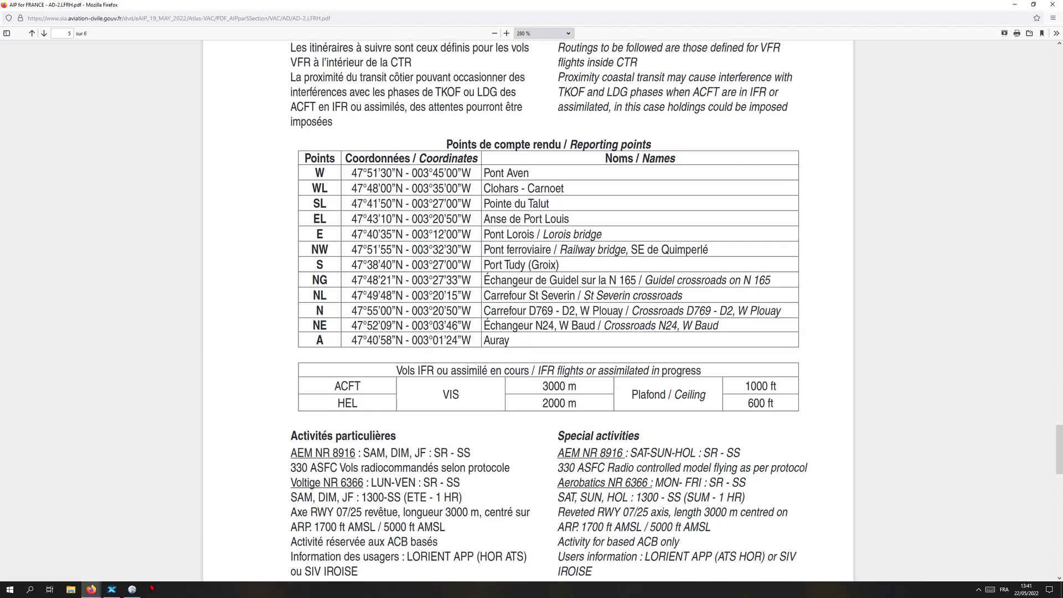
{"action": "left_click", "coordinate": [132, 589]}
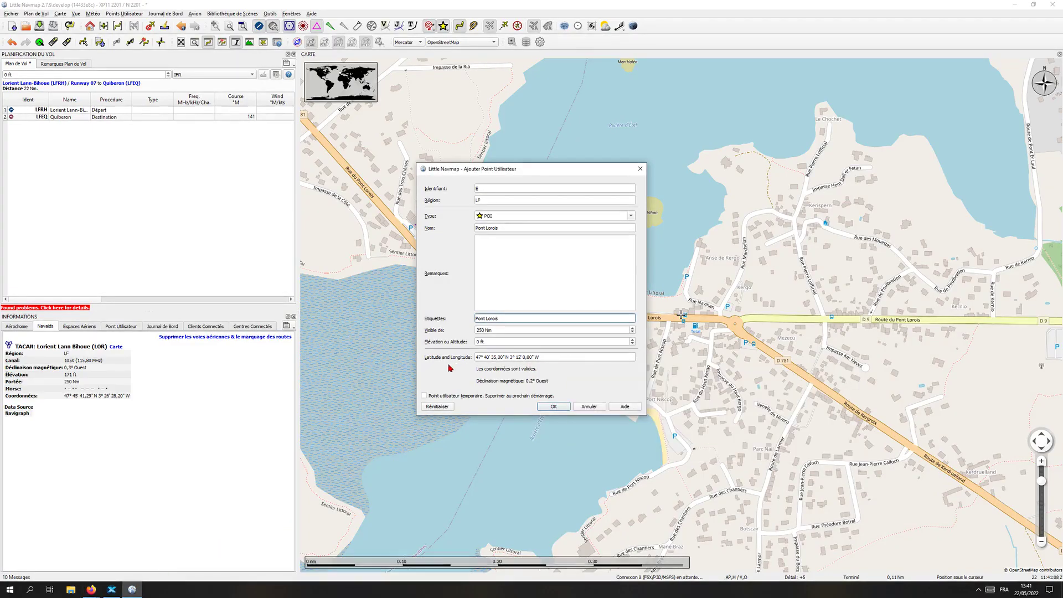
{"action": "left_click", "coordinate": [424, 395]}
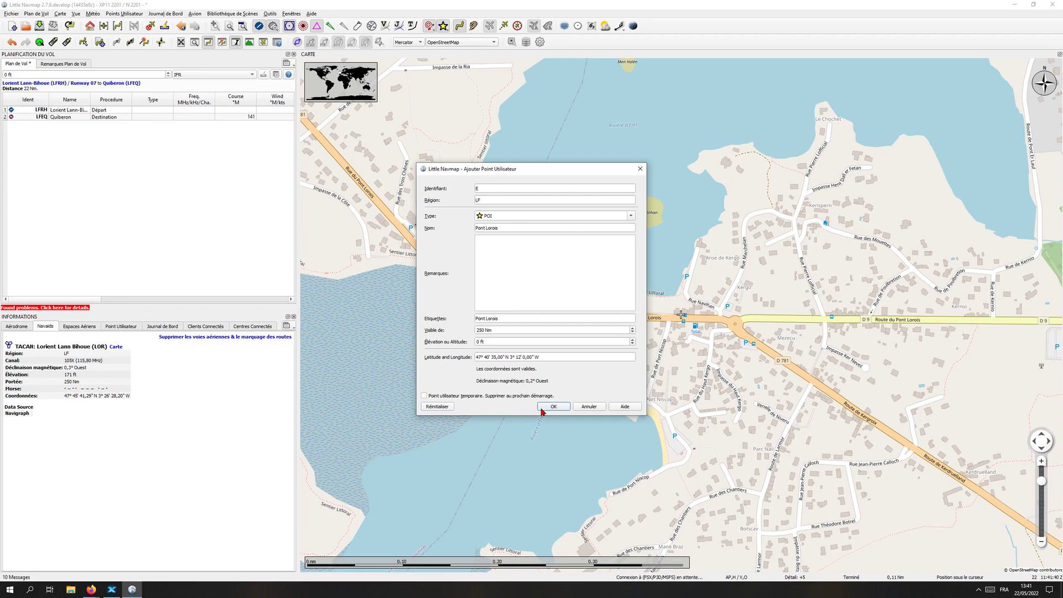
{"action": "left_click", "coordinate": [543, 410]}
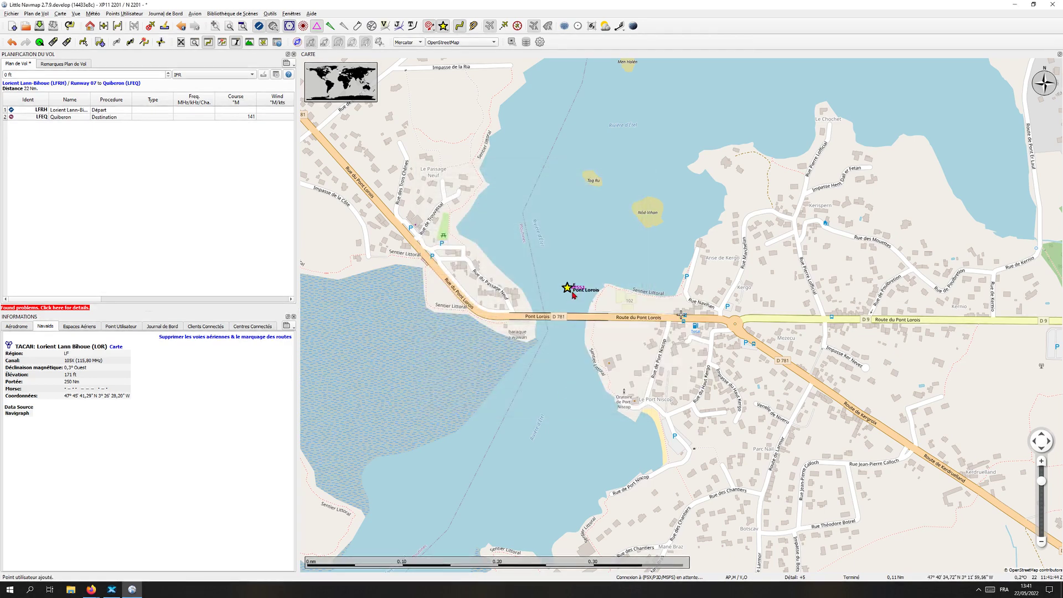
- Compare the Anse de Port Louis and Pont Lorois user points on the map with points EL and E on the LFRH chart in Firefox
{"action": "scroll", "coordinate": [571, 291], "scroll_direction": "up", "scroll_amount": 2}
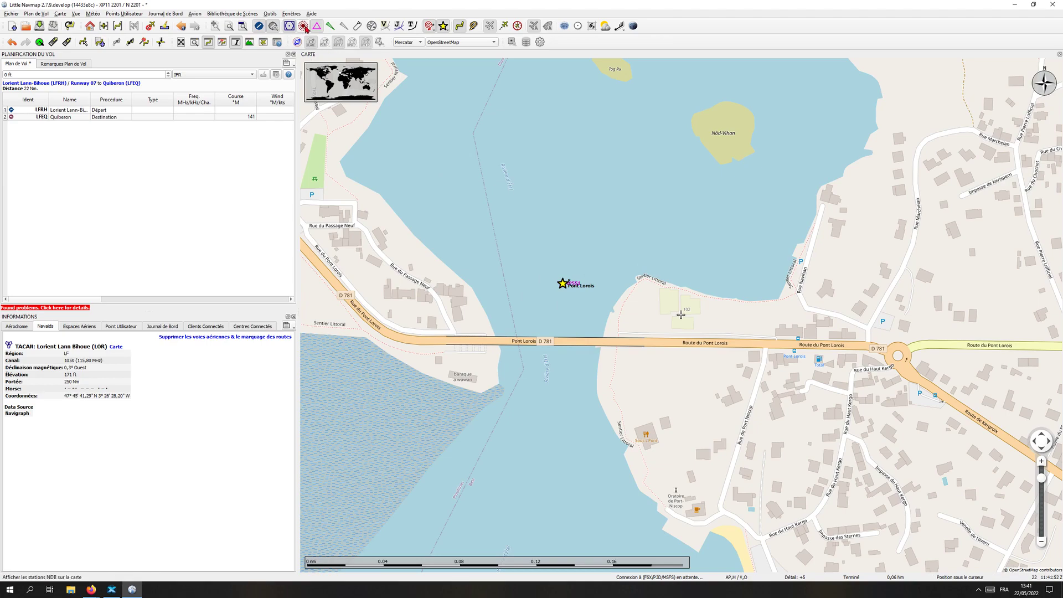
{"action": "scroll", "coordinate": [457, 271], "scroll_direction": "down", "scroll_amount": 2}
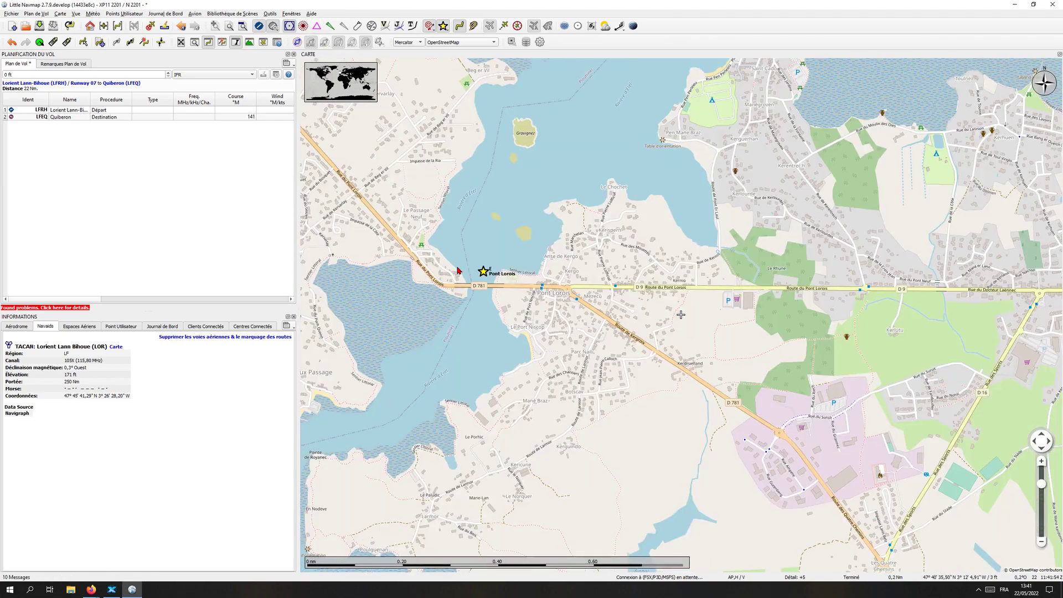
{"action": "scroll", "coordinate": [458, 286], "scroll_direction": "down", "scroll_amount": 3}
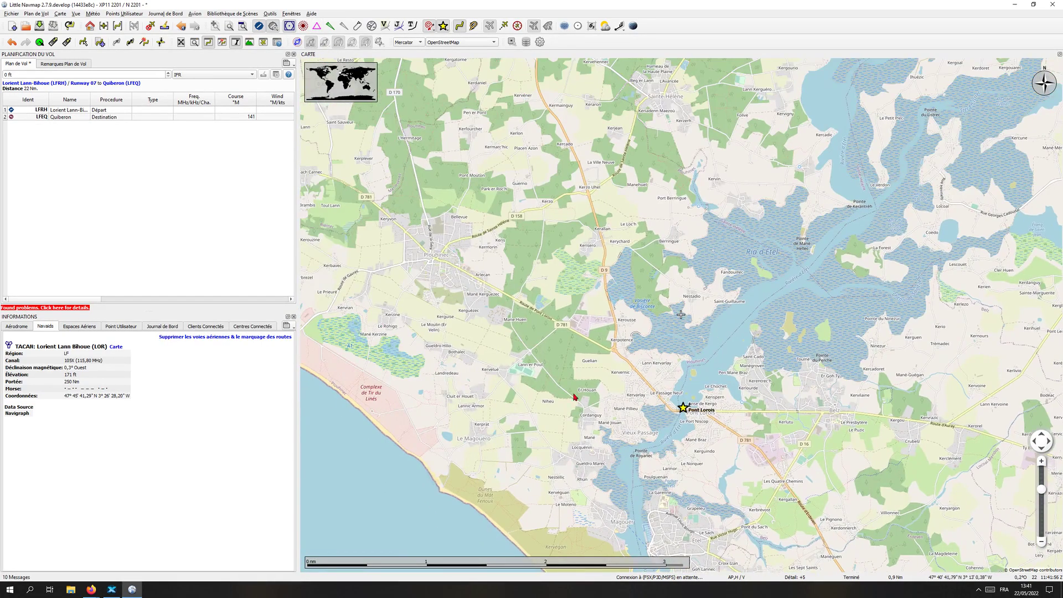
{"action": "scroll", "coordinate": [514, 392], "scroll_direction": "down", "scroll_amount": 1}
{"action": "scroll", "coordinate": [515, 391], "scroll_direction": "down", "scroll_amount": 3}
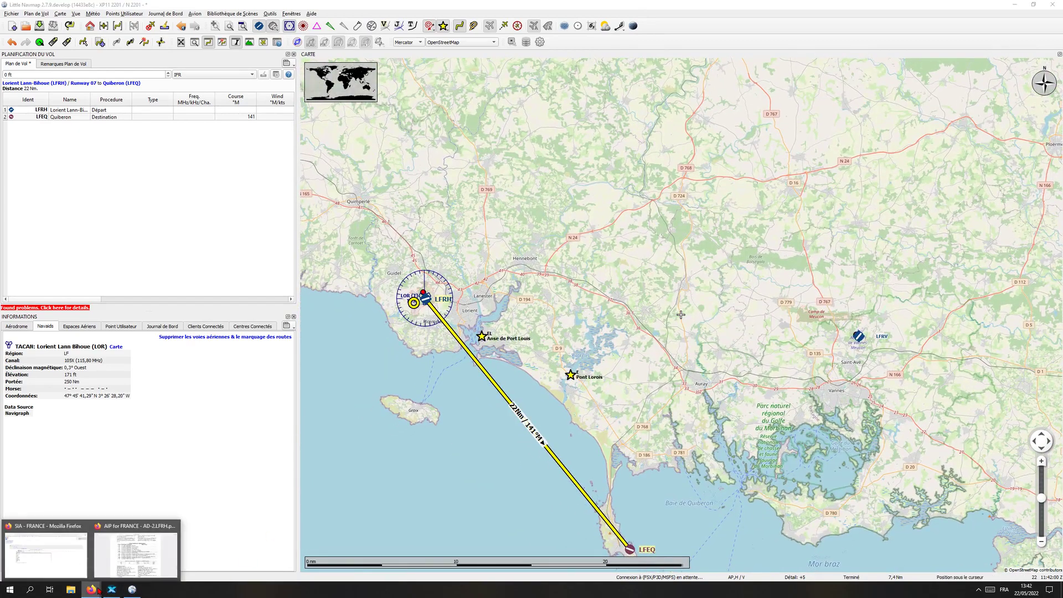
{"action": "left_click", "coordinate": [175, 540]}
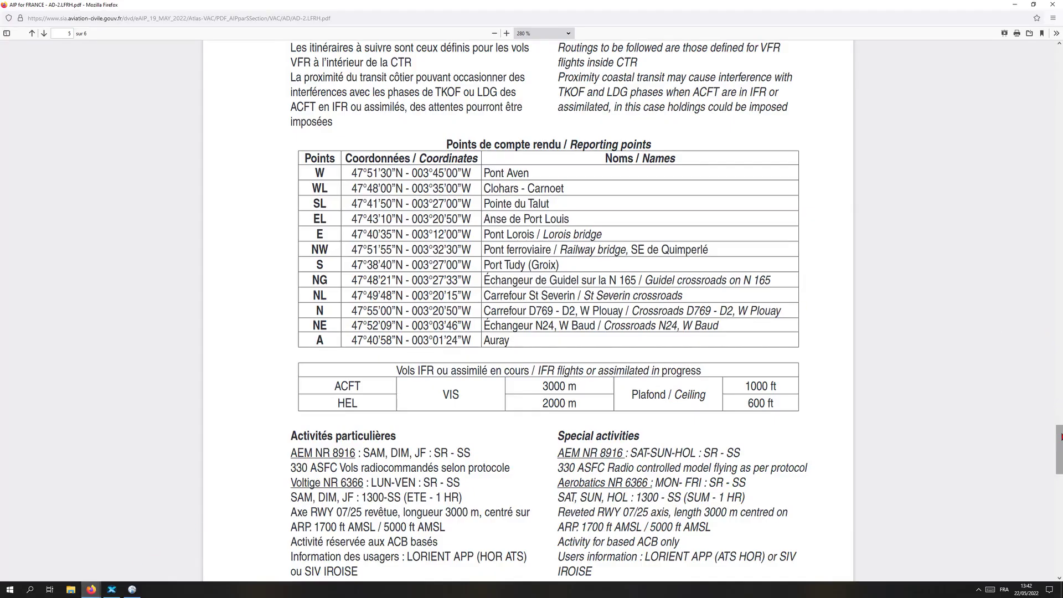
{"action": "left_click_drag", "start_coordinate": [1058, 446], "coordinate": [1051, 95]}
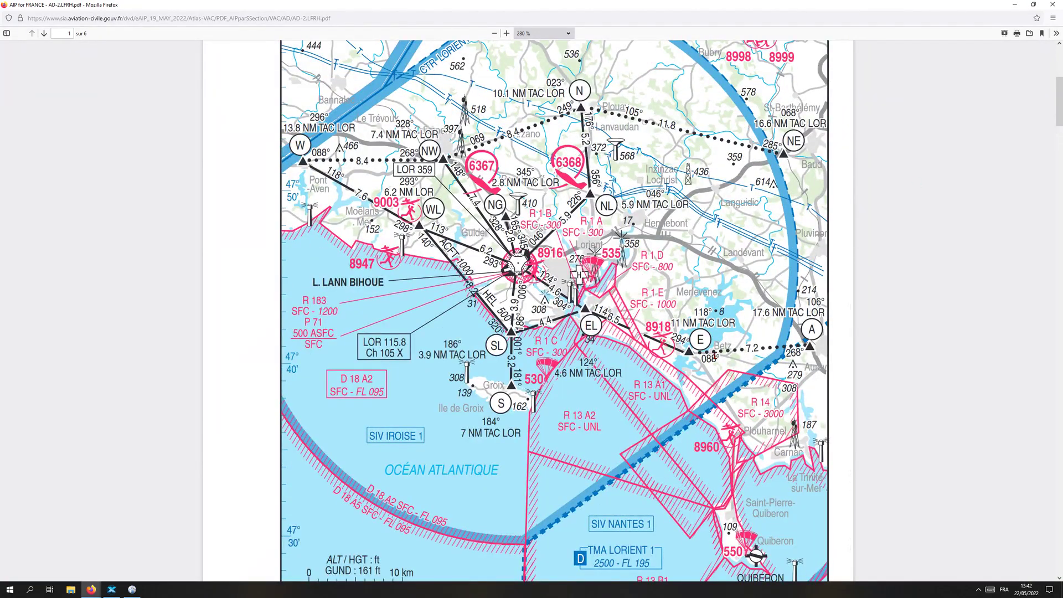
{"action": "left_click", "coordinate": [132, 589]}
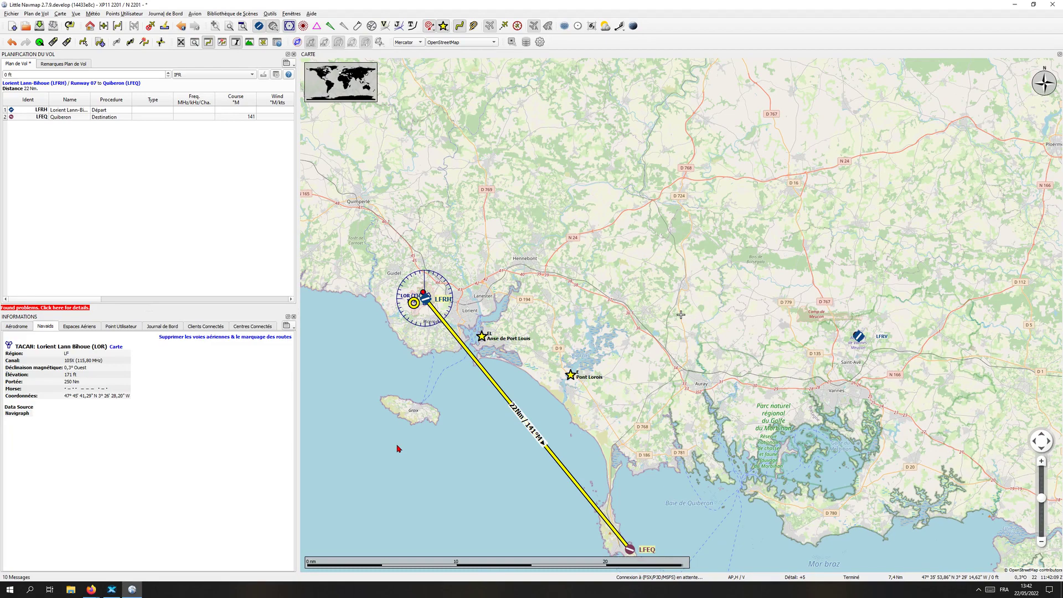
- Add user points EL (Anse de Port Louis) and E (Pont Lorois) to the flight plan, then hide all user points on the map
{"action": "right_click", "coordinate": [481, 338]}
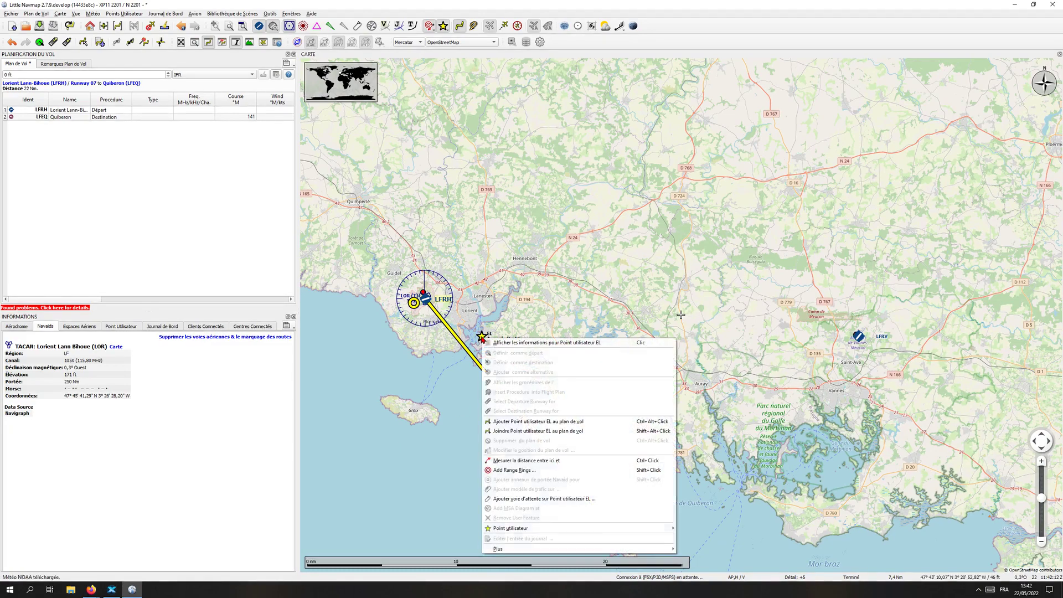
{"action": "left_click", "coordinate": [500, 422]}
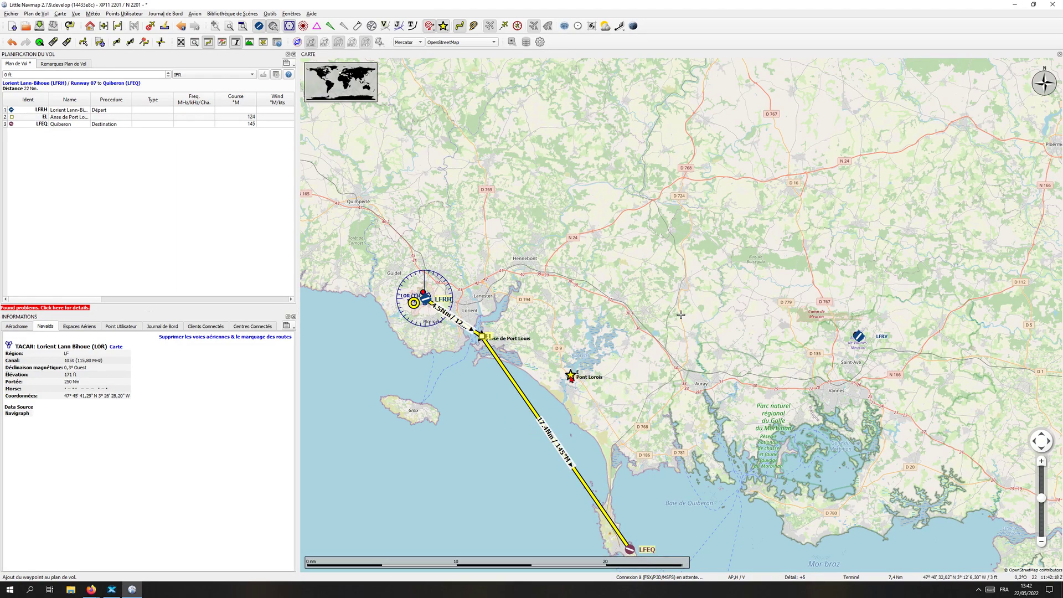
{"action": "right_click", "coordinate": [572, 376]}
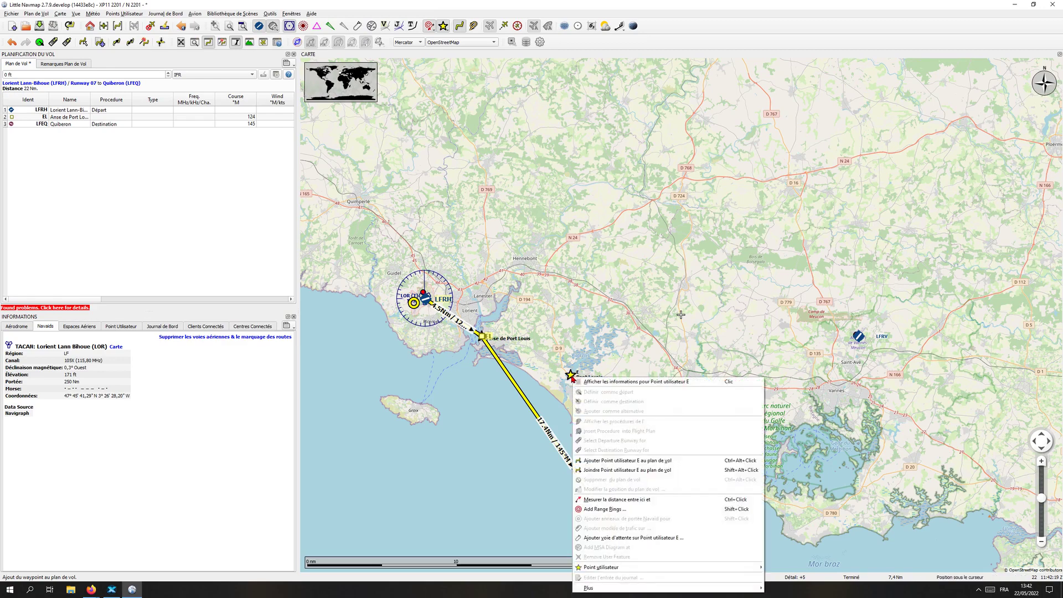
{"action": "left_click", "coordinate": [613, 460]}
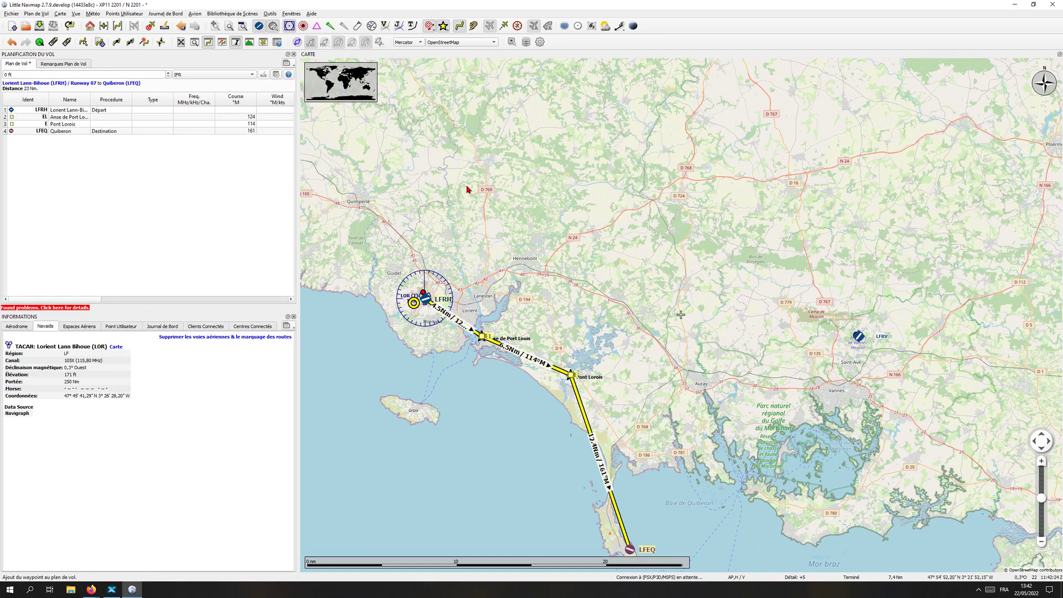
{"action": "left_click", "coordinate": [442, 26]}
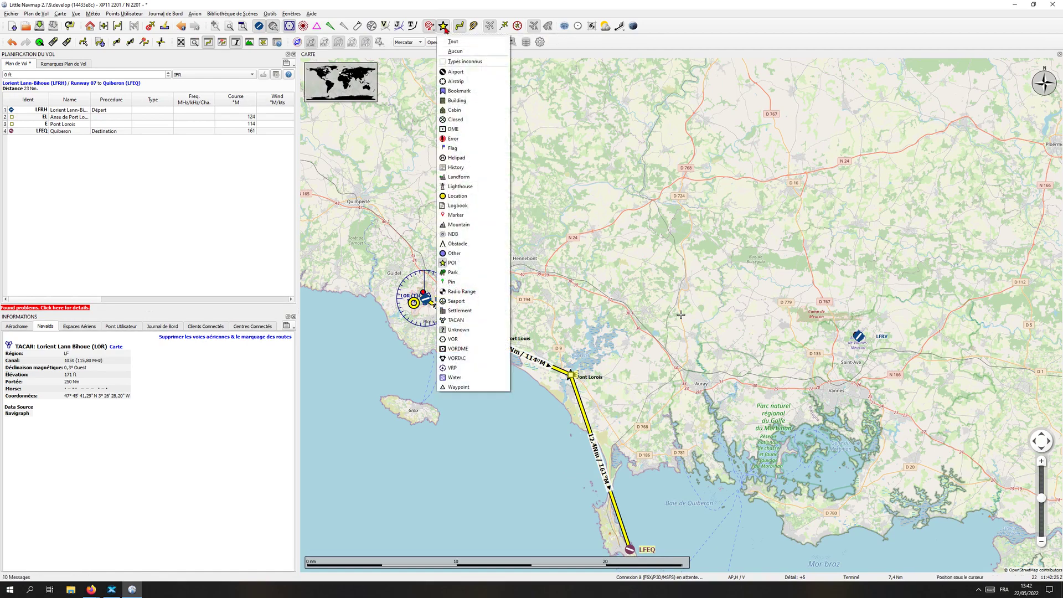
{"action": "left_click", "coordinate": [451, 53]}
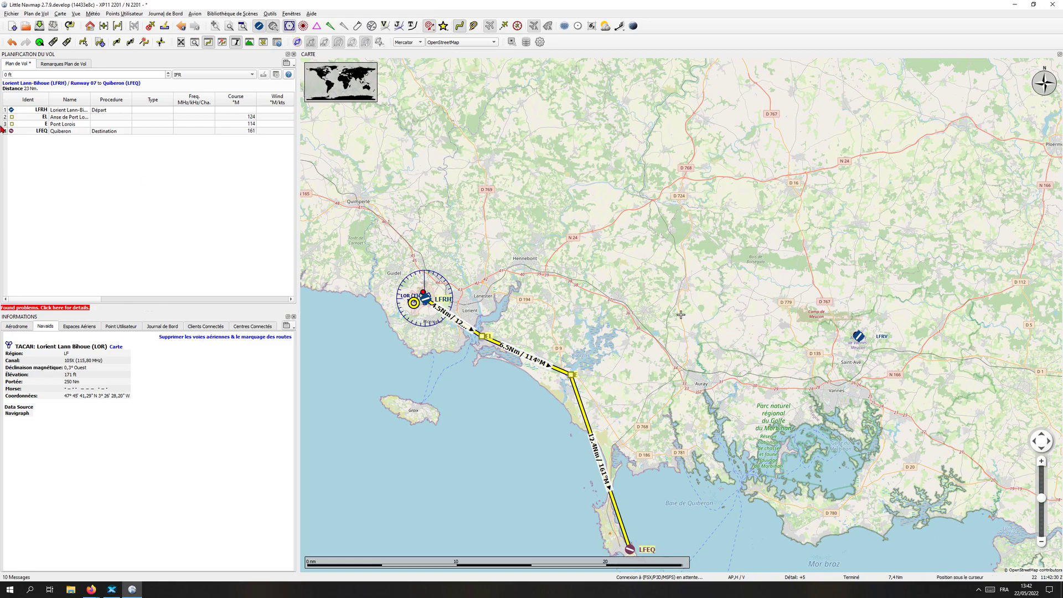
- Review each flight plan leg from LFRH through EL and E to LFEQ, checking its course and distance against its map position
{"action": "left_click", "coordinate": [48, 119]}
{"action": "left_click", "coordinate": [48, 124]}
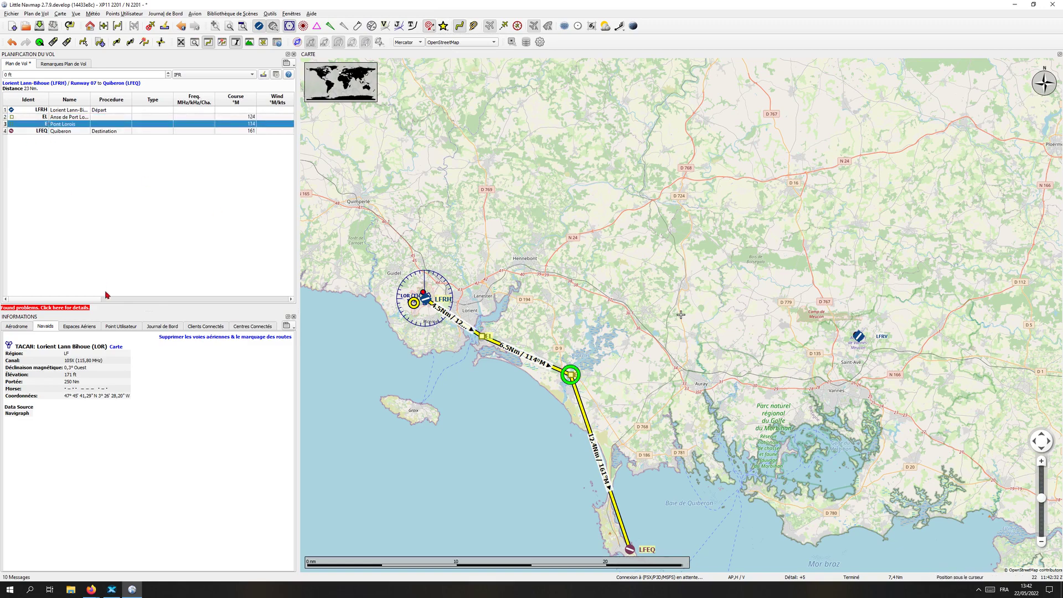
{"action": "left_click_drag", "start_coordinate": [86, 299], "coordinate": [146, 304]}
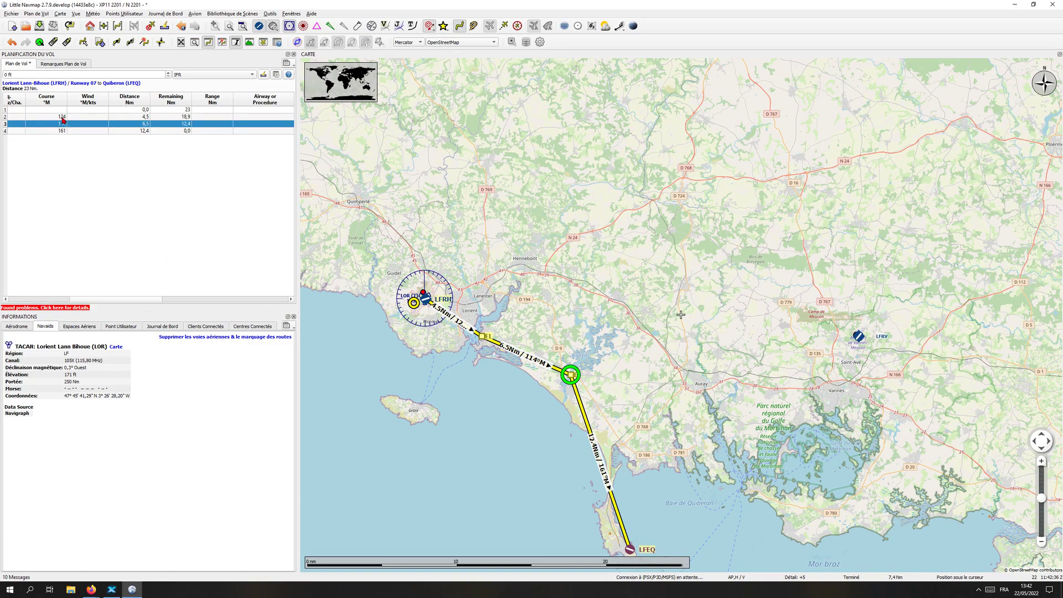
{"action": "left_click_drag", "start_coordinate": [157, 298], "coordinate": [83, 302]}
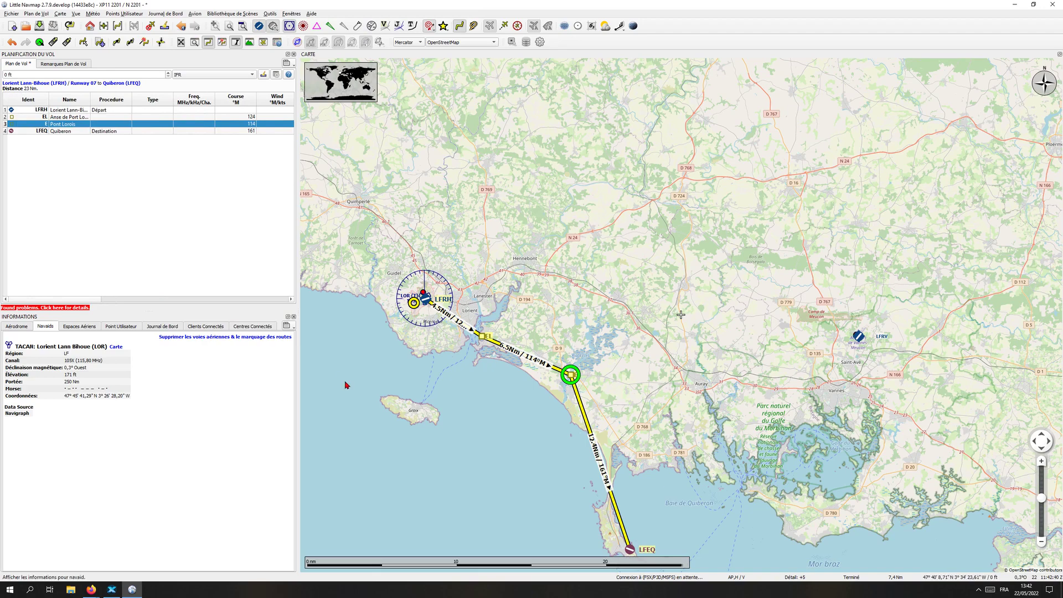
{"action": "left_click", "coordinate": [29, 110]}
{"action": "left_click", "coordinate": [108, 117]}
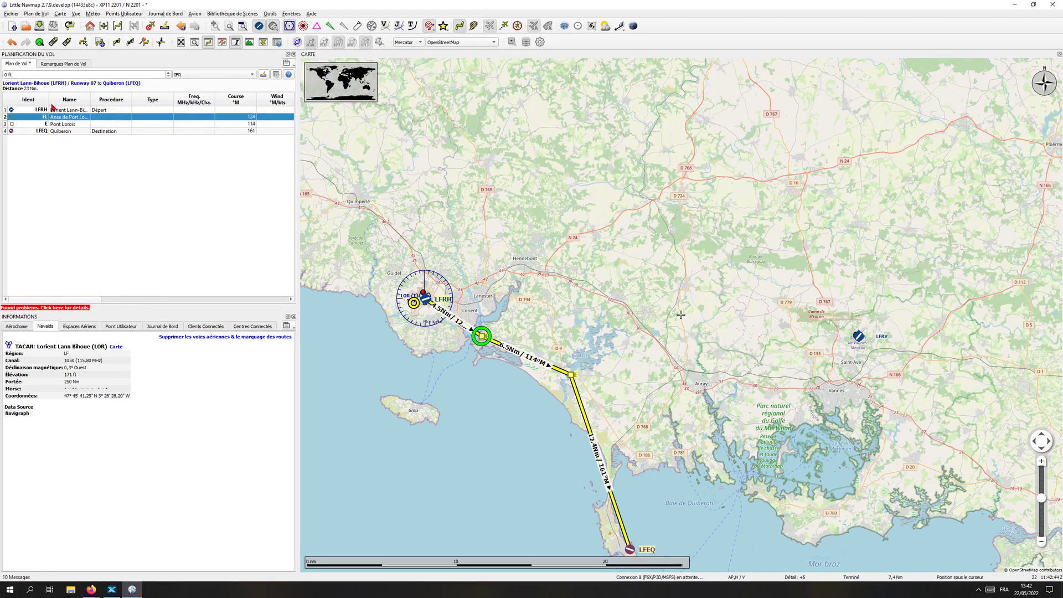
{"action": "left_click", "coordinate": [49, 125]}
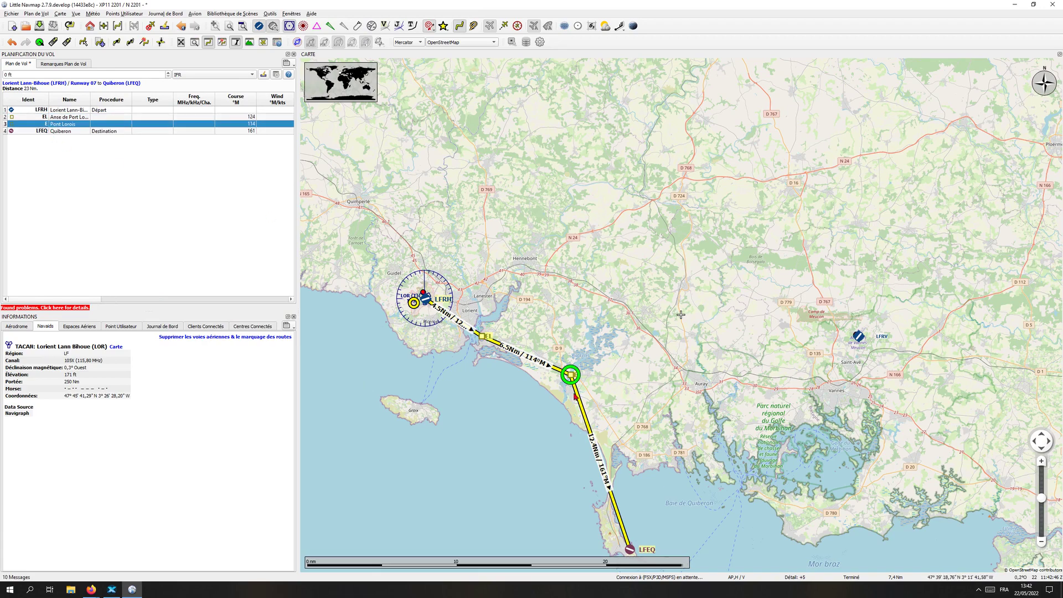
{"action": "left_click", "coordinate": [122, 132]}
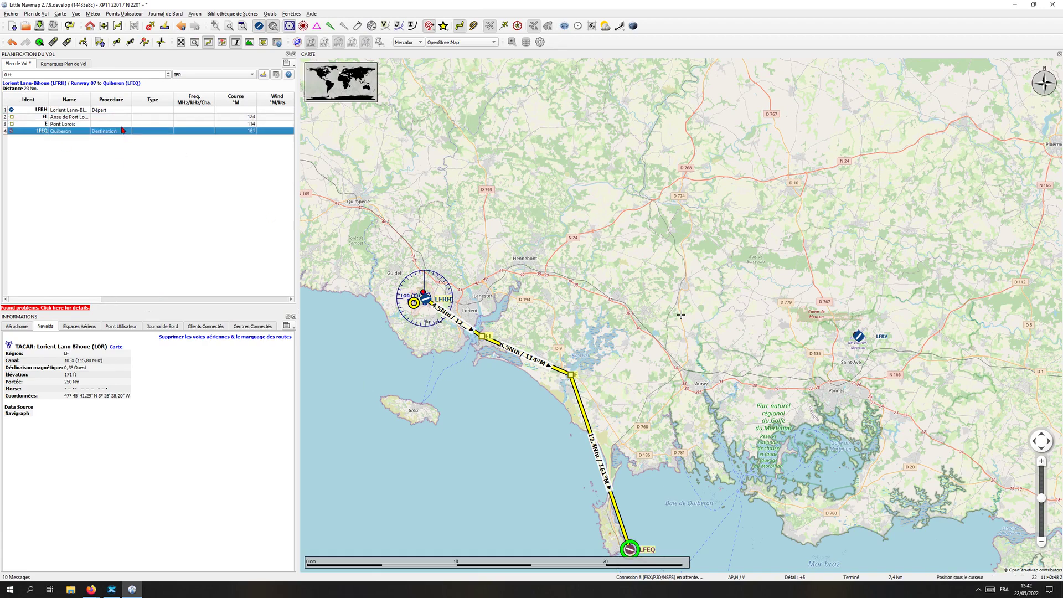
{"action": "left_click", "coordinate": [122, 123]}
{"action": "left_click", "coordinate": [123, 117]}
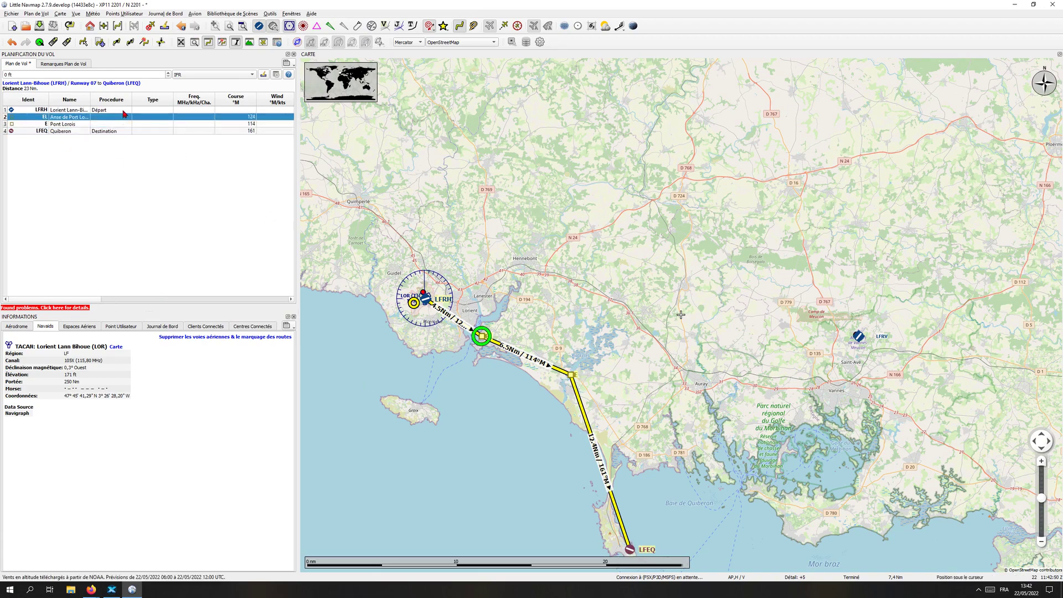
{"action": "left_click", "coordinate": [124, 110]}
- Compare the planned route to Quiberon with the LFRH chart in Firefox, then return to Little Navmap
{"action": "left_click_drag", "start_coordinate": [702, 509], "coordinate": [700, 360]}
{"action": "scroll", "coordinate": [416, 192], "scroll_direction": "up", "scroll_amount": 2}
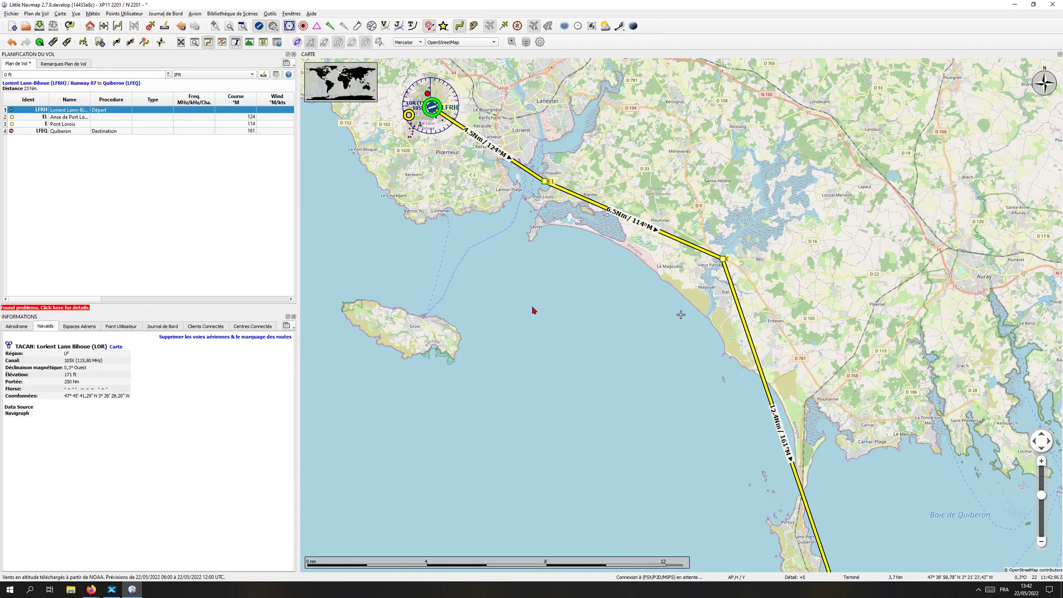
{"action": "left_click_drag", "start_coordinate": [658, 365], "coordinate": [597, 298]}
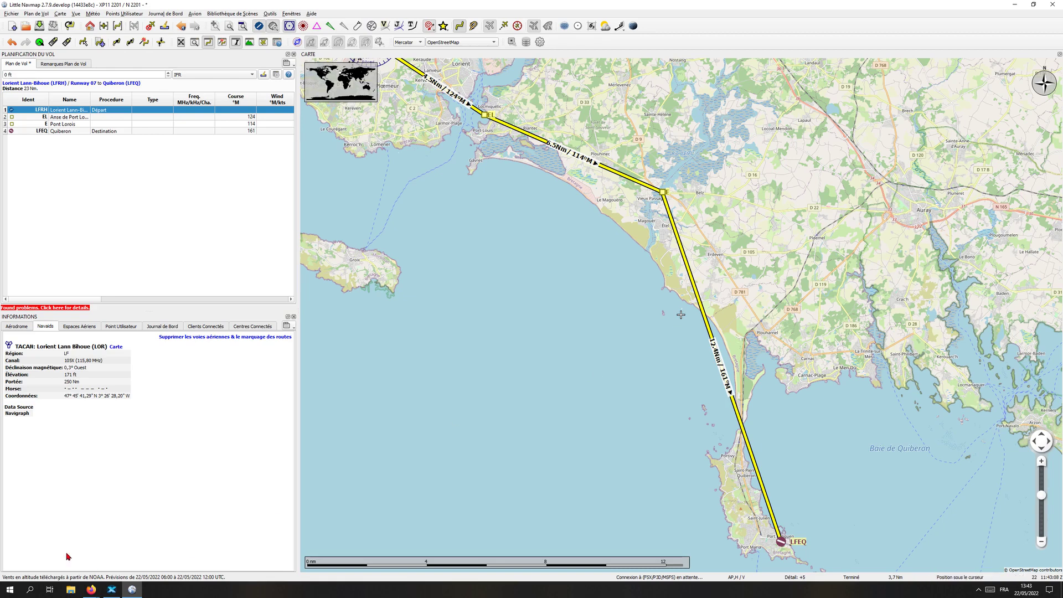
{"action": "mouse_move", "coordinate": [91, 589]}
{"action": "left_click", "coordinate": [129, 555]}
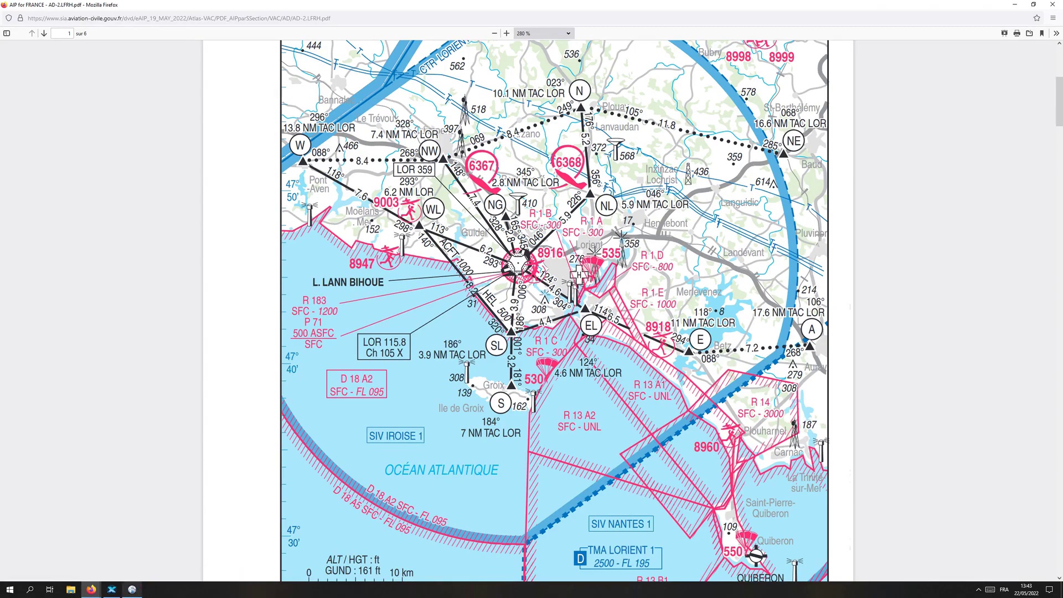
{"action": "mouse_move", "coordinate": [132, 589]}
{"action": "left_click", "coordinate": [131, 540]}
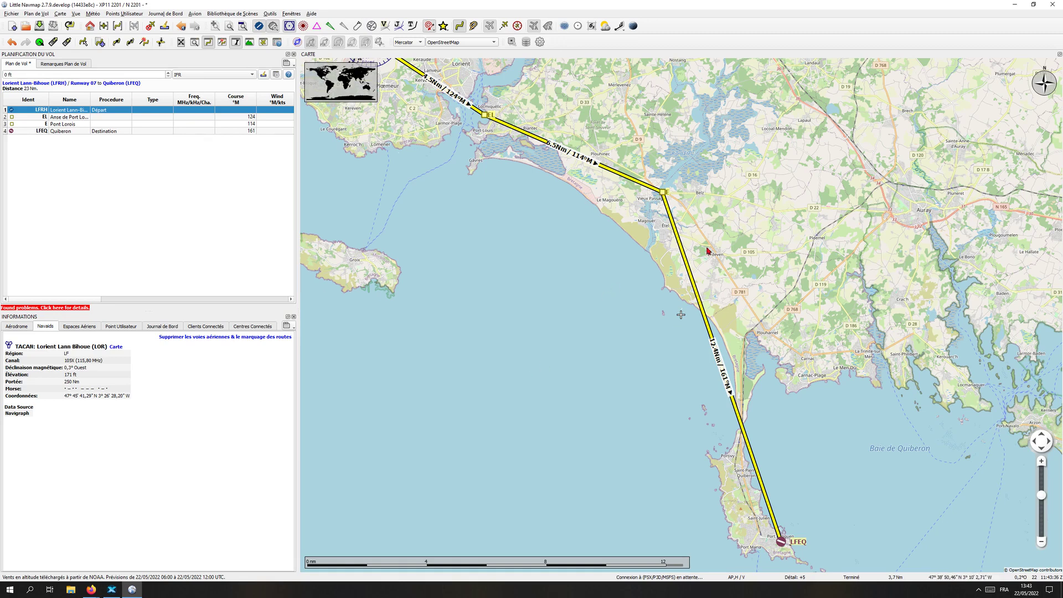
- Examine the leg from Pont Lorois to LFEQ on the map for landmarks around Plouharnel and the Quiberon peninsula
{"action": "left_click_drag", "start_coordinate": [719, 252], "coordinate": [654, 249]}
{"action": "scroll", "coordinate": [612, 273], "scroll_direction": "up", "scroll_amount": 2}
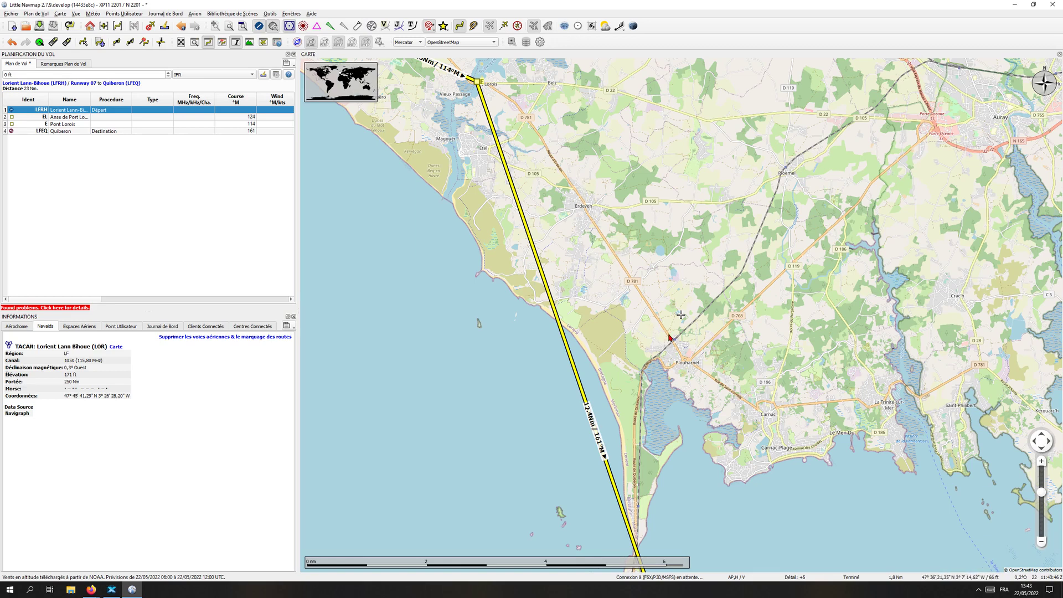
{"action": "left_click_drag", "start_coordinate": [669, 337], "coordinate": [648, 263]}
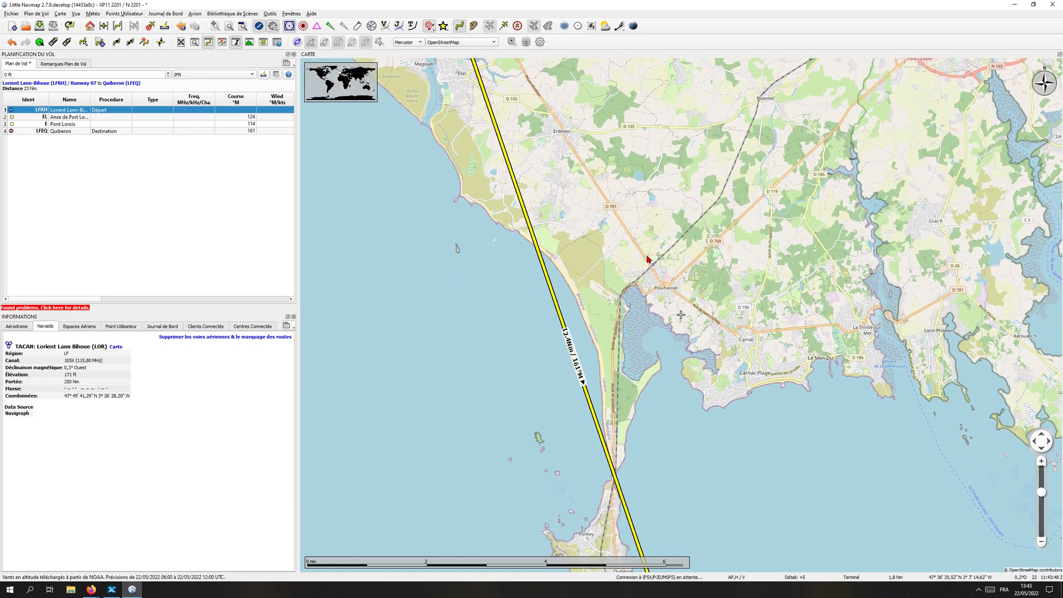
{"action": "key", "text": "Up"}
{"action": "key", "text": "Left"}
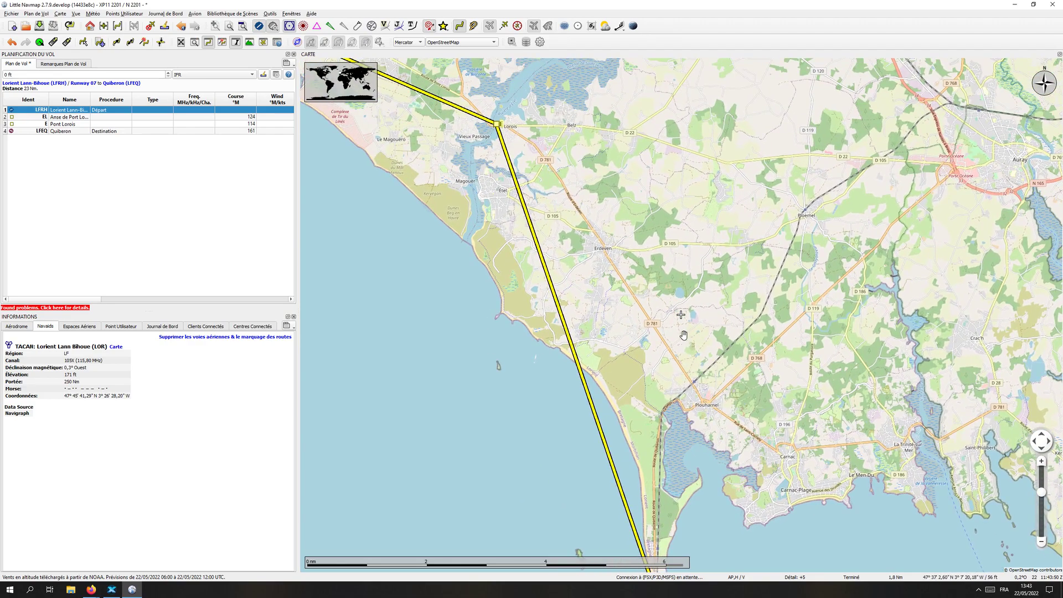
{"action": "left_click_drag", "start_coordinate": [336, 136], "coordinate": [647, 241]}
{"action": "scroll", "coordinate": [646, 240], "scroll_direction": "down", "scroll_amount": 2}
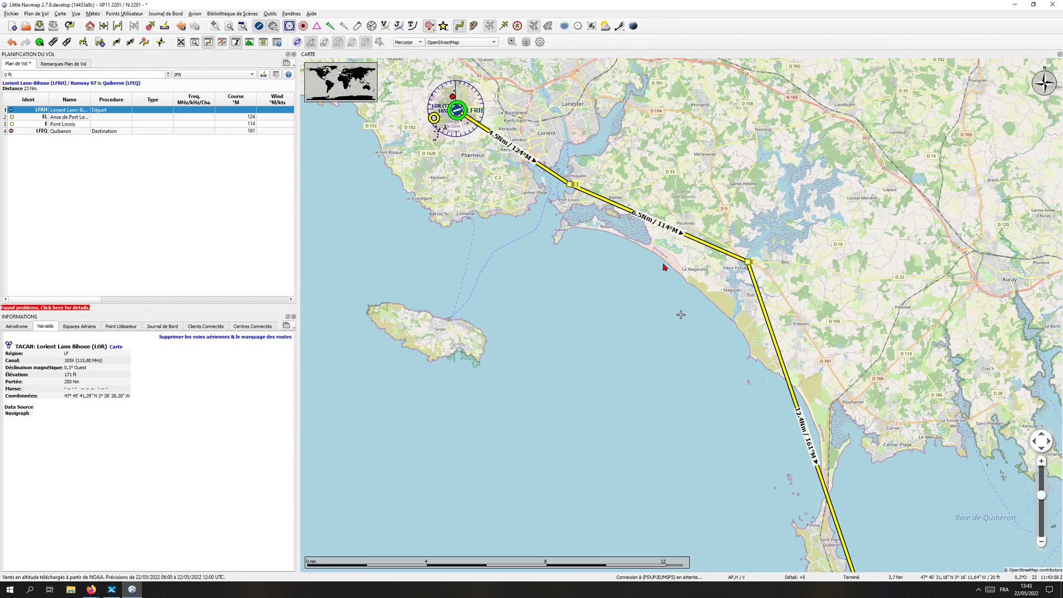
{"action": "left_click_drag", "start_coordinate": [659, 247], "coordinate": [501, 230]}
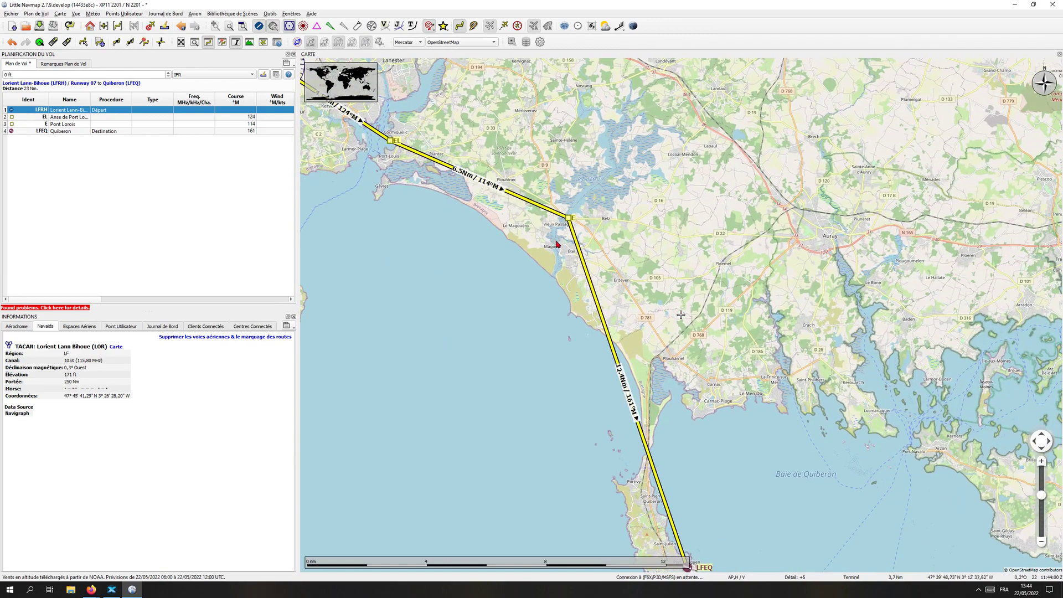
{"action": "scroll", "coordinate": [606, 232], "scroll_direction": "up", "scroll_amount": 2}
{"action": "left_click_drag", "start_coordinate": [555, 208], "coordinate": [515, 164]}
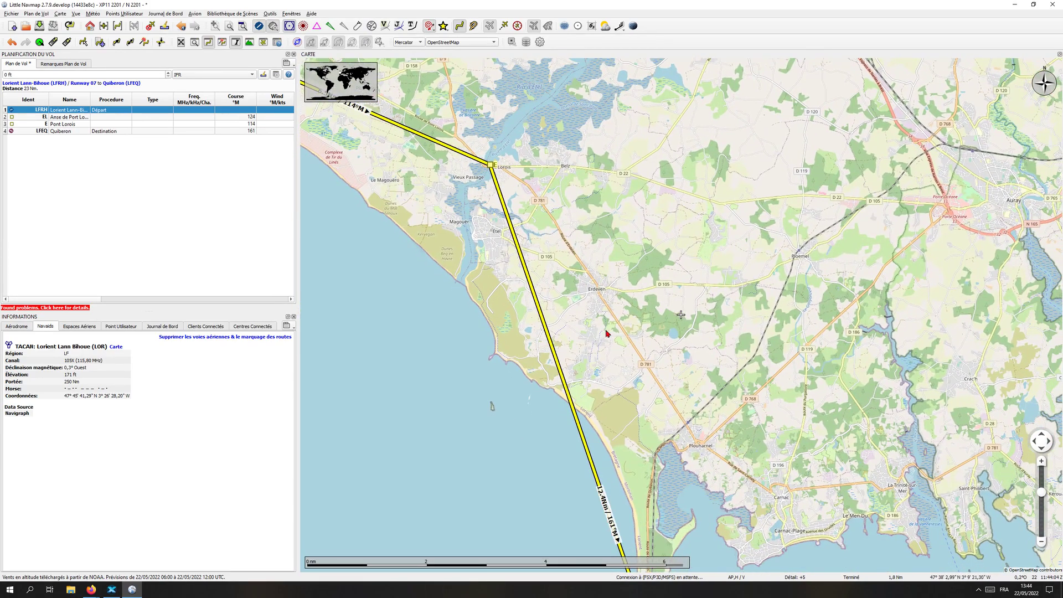
{"action": "left_click_drag", "start_coordinate": [630, 343], "coordinate": [567, 220]}
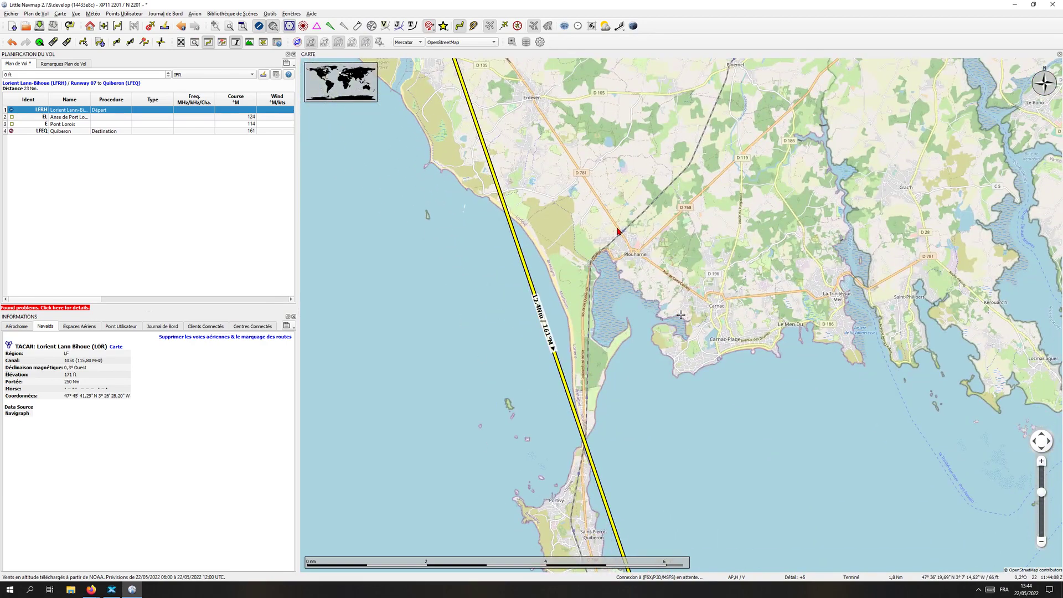
{"action": "left_click_drag", "start_coordinate": [618, 231], "coordinate": [601, 128]}
{"action": "right_click", "coordinate": [588, 140]}
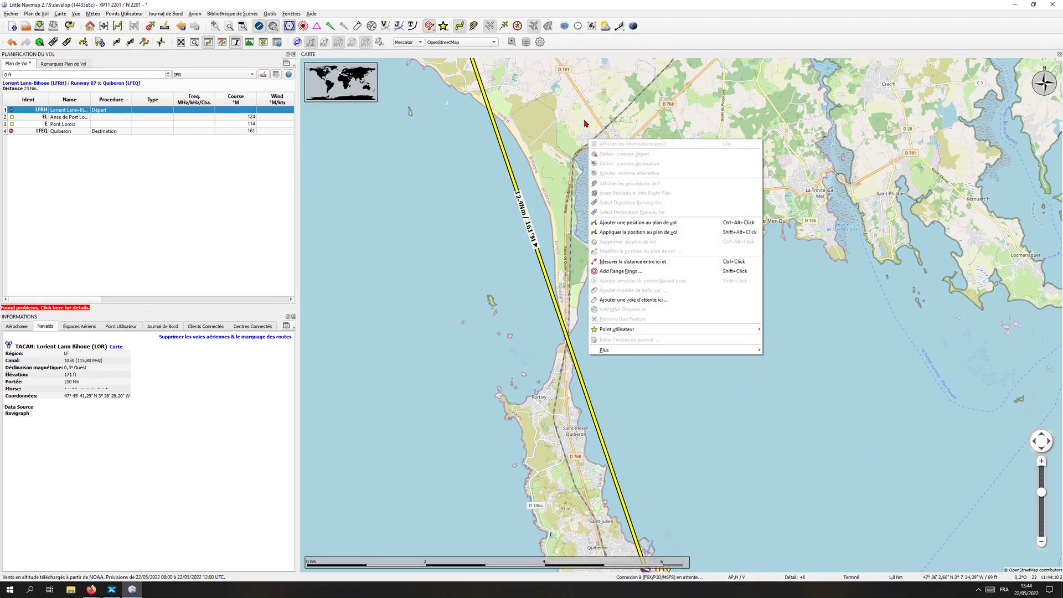
{"action": "left_click", "coordinate": [585, 123]}
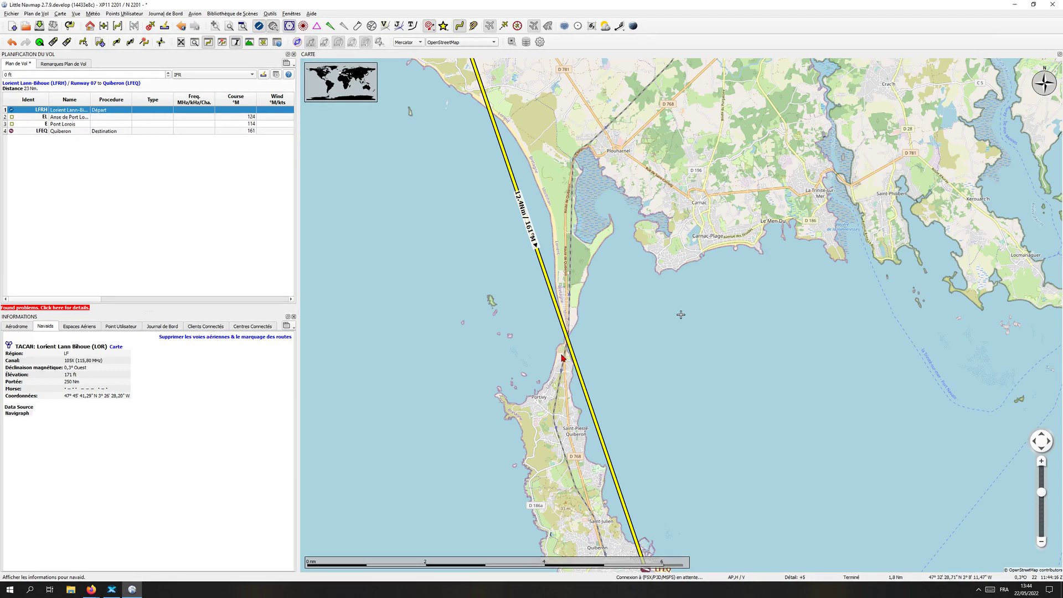
{"action": "left_click_drag", "start_coordinate": [635, 567], "coordinate": [606, 457]}
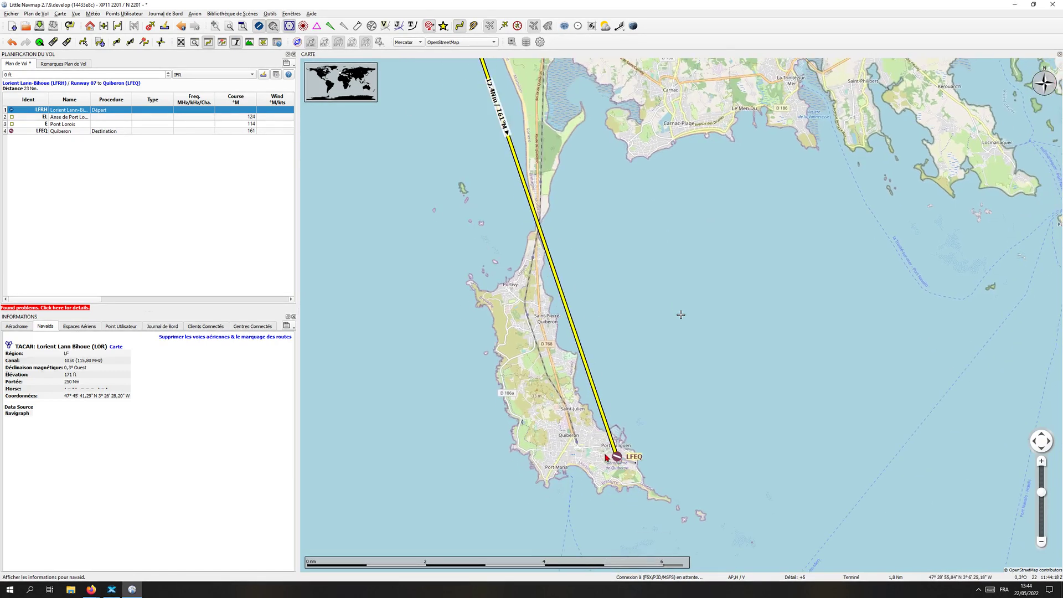
{"action": "left_click_drag", "start_coordinate": [594, 175], "coordinate": [631, 272]}
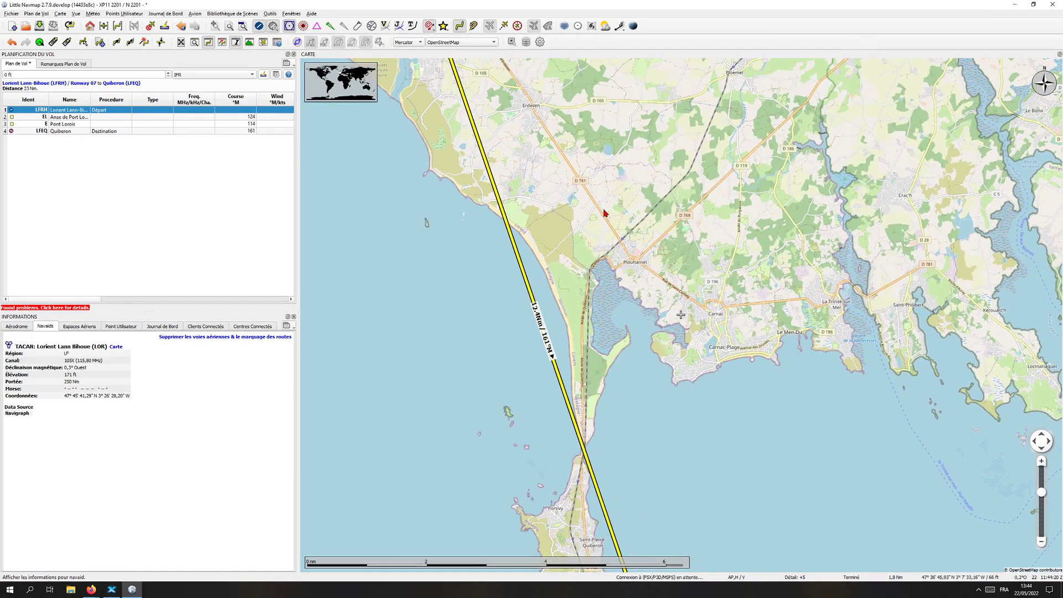
{"action": "right_click", "coordinate": [619, 240]}
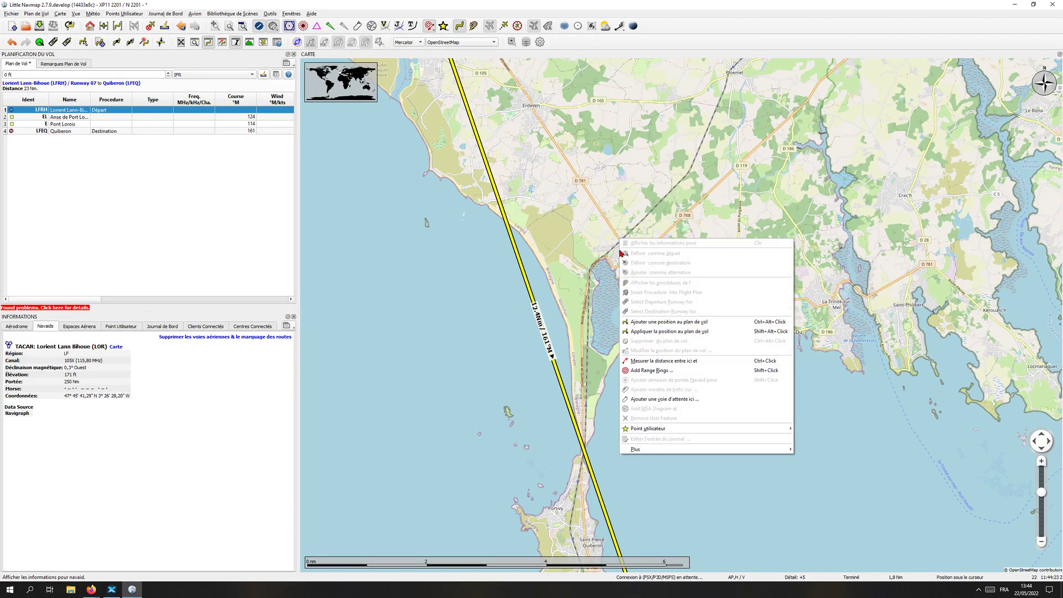
{"action": "left_click", "coordinate": [650, 423]}
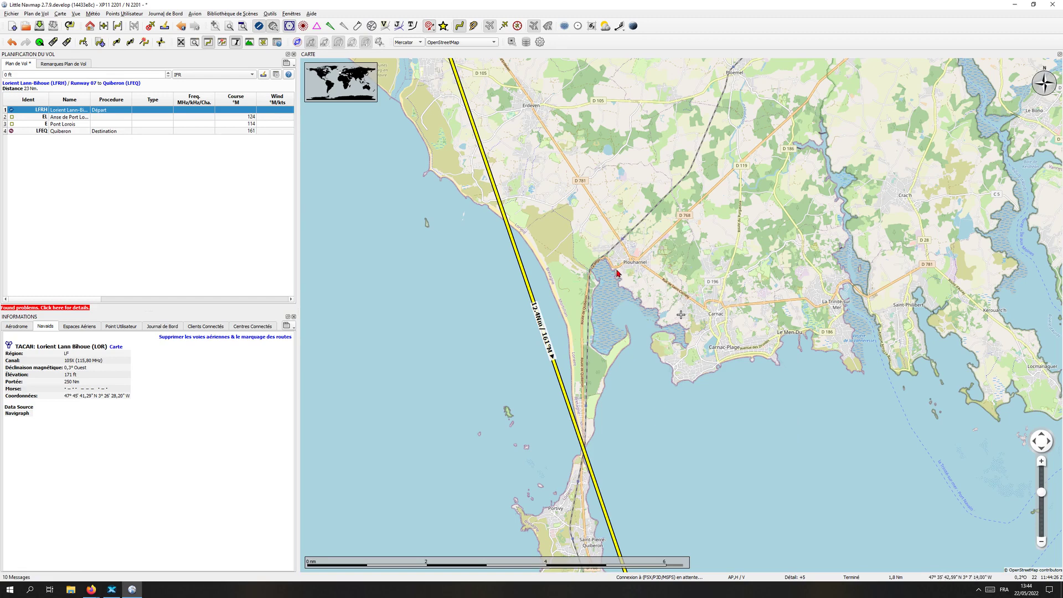
{"action": "right_click", "coordinate": [620, 242]}
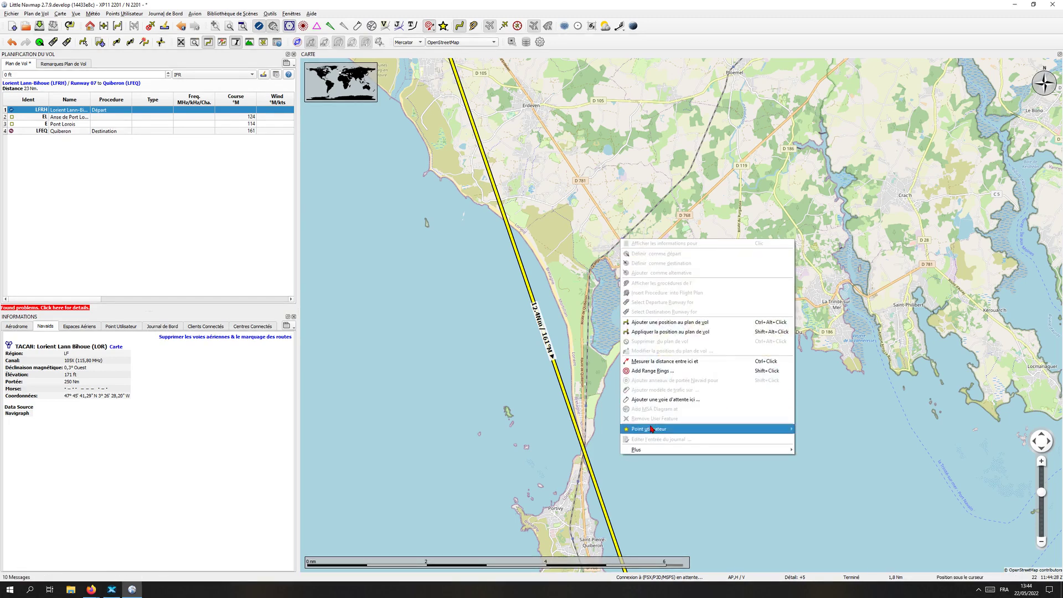
{"action": "mouse_move", "coordinate": [686, 429]}
{"action": "left_click", "coordinate": [833, 428]}
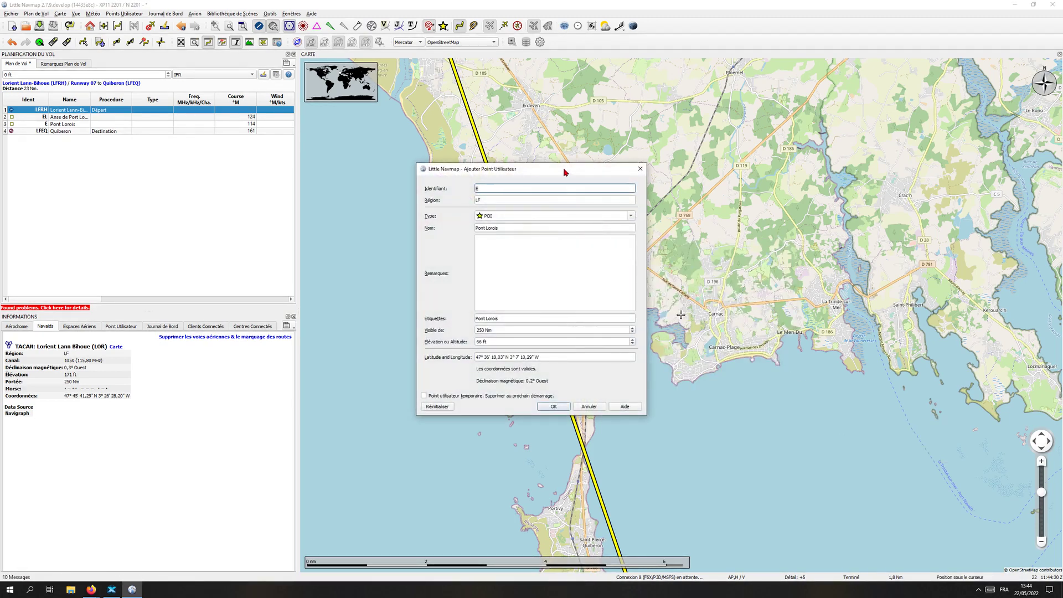
{"action": "left_click_drag", "start_coordinate": [569, 176], "coordinate": [342, 208]}
{"action": "left_click", "coordinate": [347, 433]}
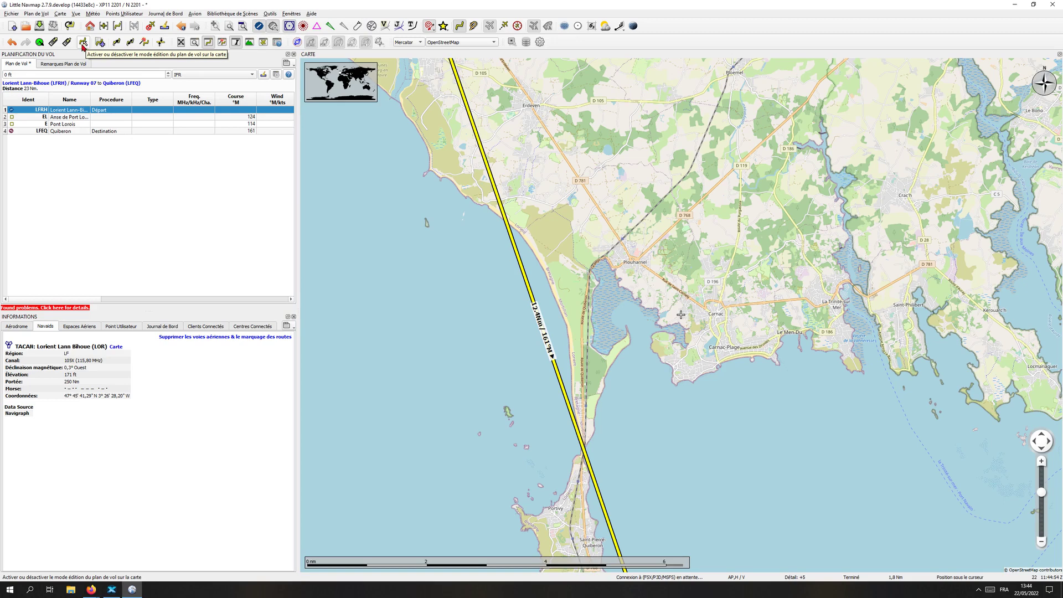
- Turn on flight plan editing on the map (Modifier plan de vol sur la carte)
{"action": "left_click", "coordinate": [36, 15]}
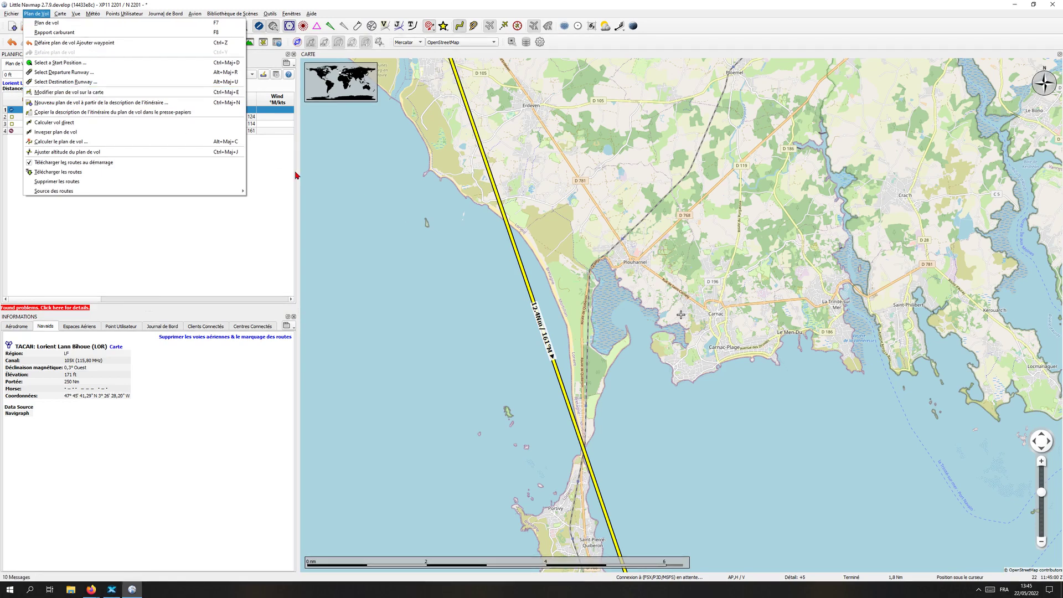
{"action": "left_click", "coordinate": [194, 94]}
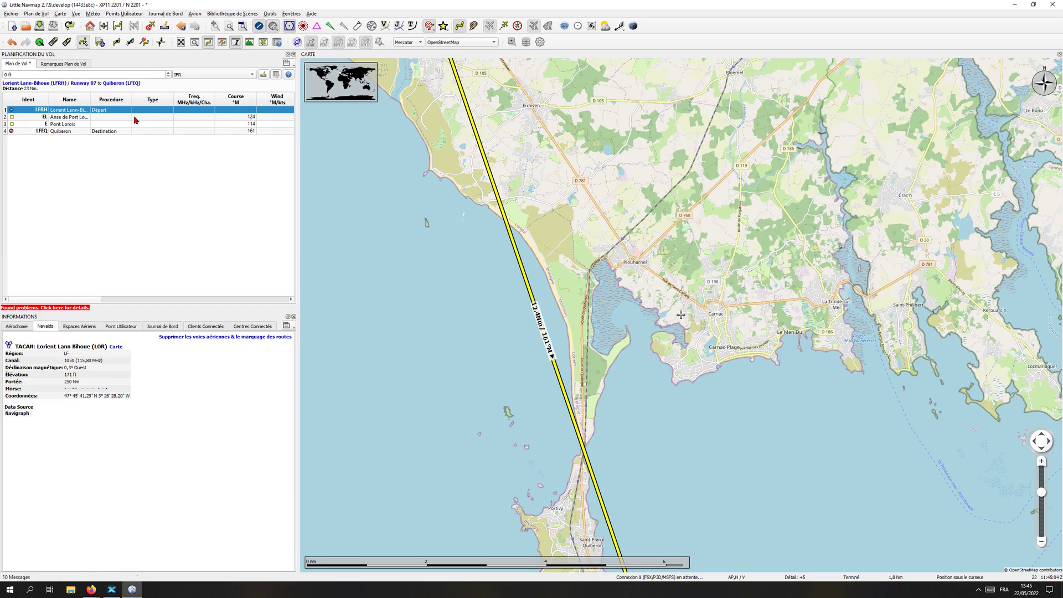
- Insert a waypoint in the leg from Pont Lorois (E) to LFEQ, just northwest of Plouharnel beside the railway line
{"action": "left_click_drag", "start_coordinate": [468, 409], "coordinate": [431, 372]}
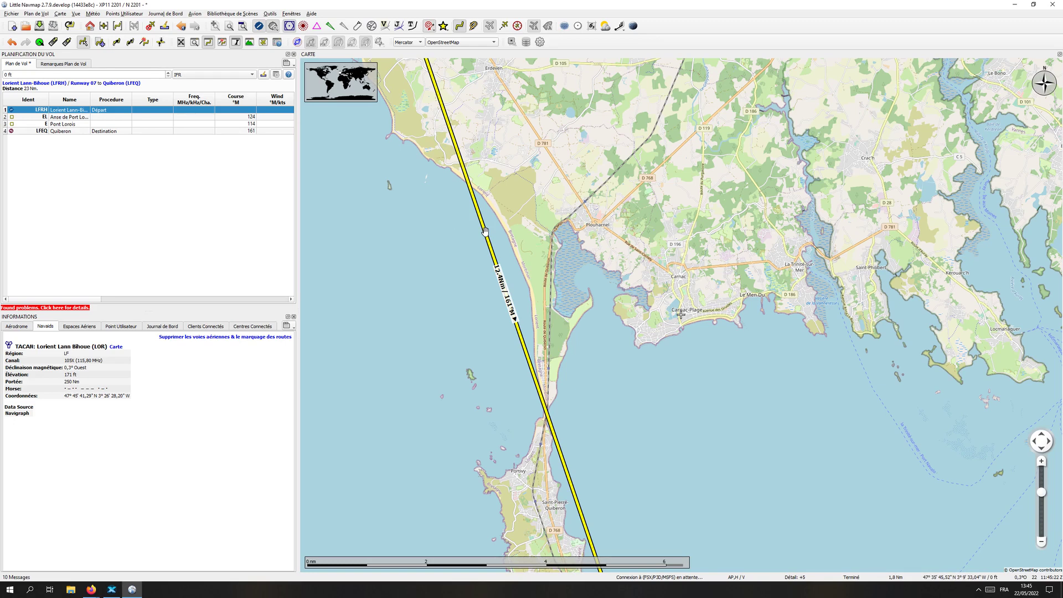
{"action": "left_click_drag", "start_coordinate": [486, 233], "coordinate": [578, 194]}
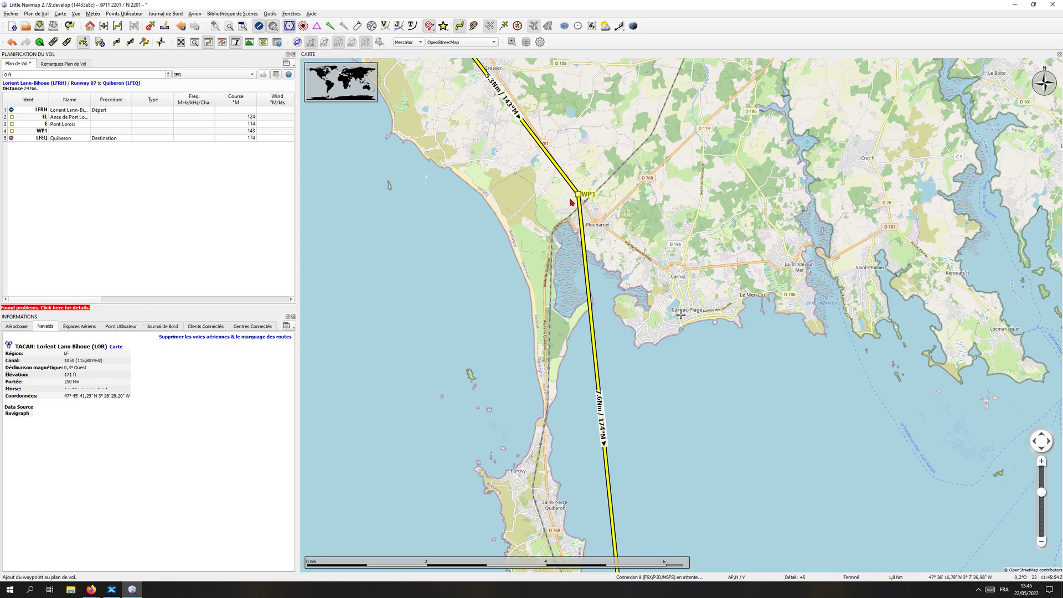
- Check the rerouted path from EL through Pont Lorois (E) to the waypoint near Plouharnel against the map
{"action": "left_click_drag", "start_coordinate": [454, 175], "coordinate": [595, 402]}
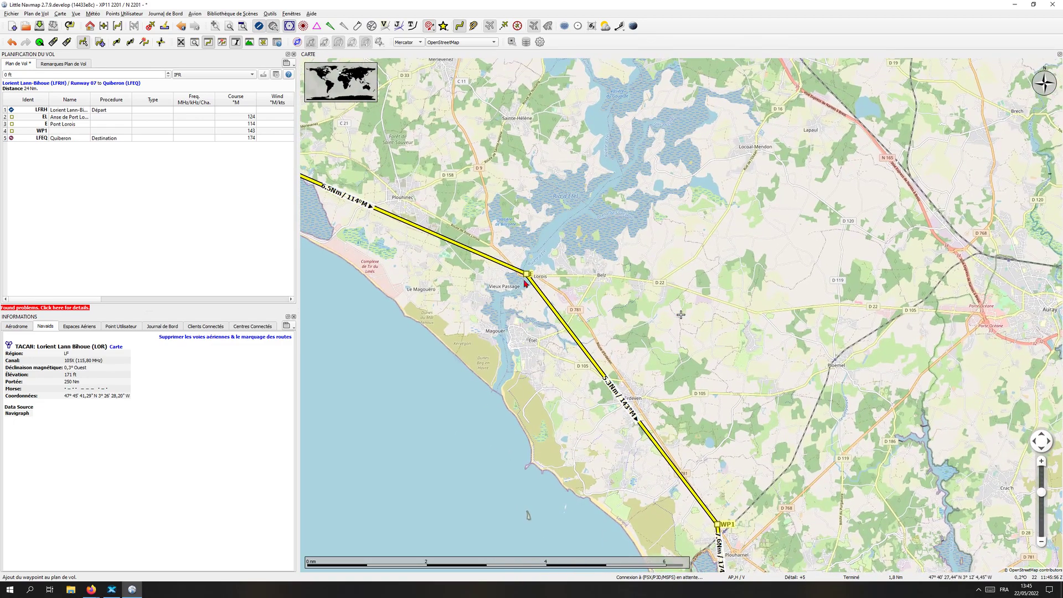
{"action": "left_click_drag", "start_coordinate": [518, 349], "coordinate": [670, 416]}
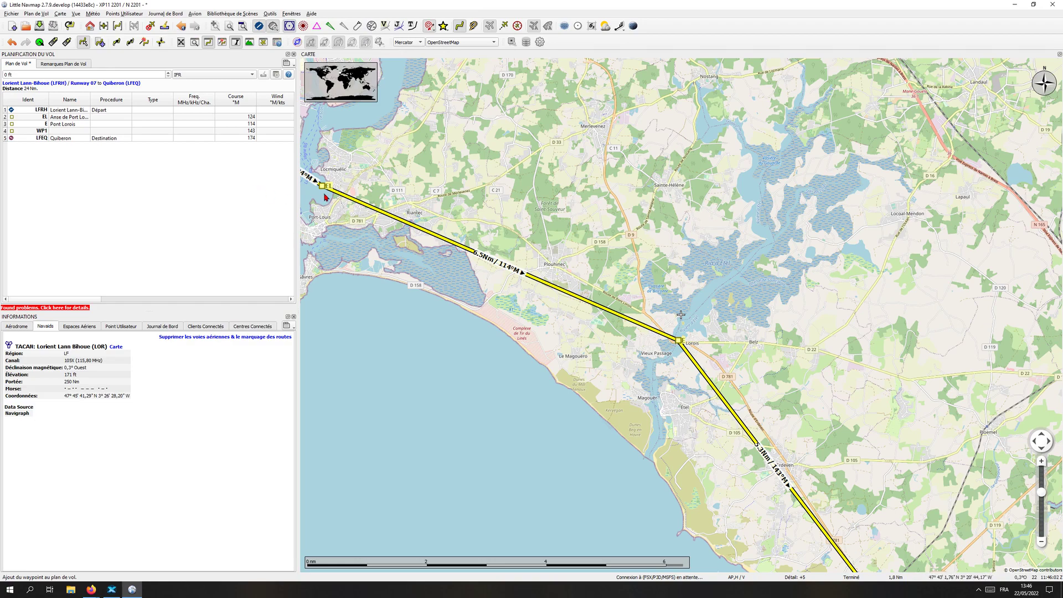
{"action": "right_click", "coordinate": [734, 364]}
{"action": "left_click", "coordinate": [570, 371]}
{"action": "left_click_drag", "start_coordinate": [653, 465], "coordinate": [486, 128]}
{"action": "left_click_drag", "start_coordinate": [489, 261], "coordinate": [518, 468]}
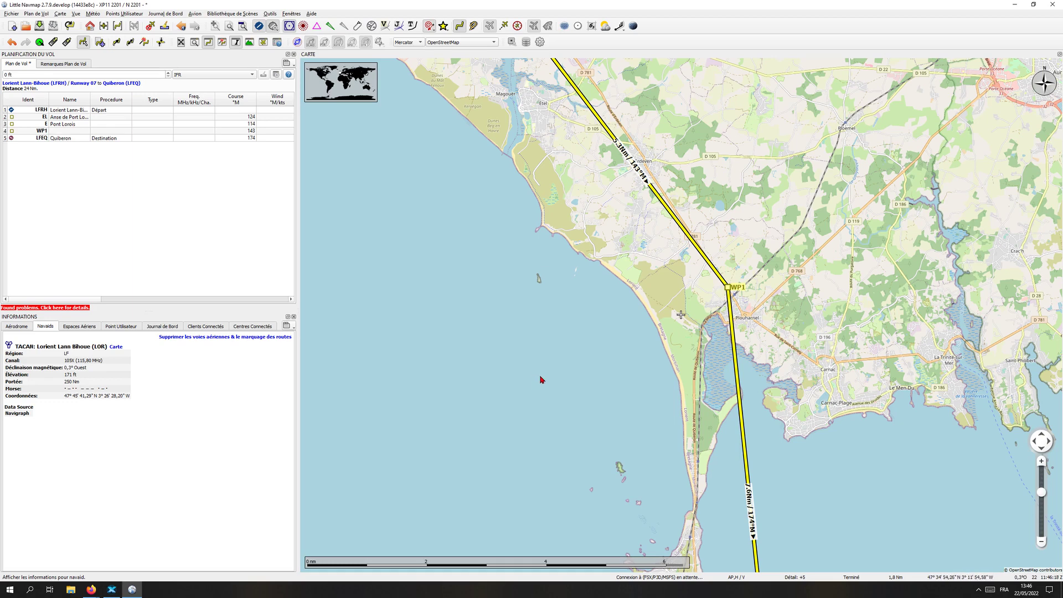
- Insert a waypoint in the leg from WP1 to LFEQ at the narrow isthmus of the Quiberon peninsula, north of Portivy
{"action": "left_click_drag", "start_coordinate": [540, 379], "coordinate": [502, 211]}
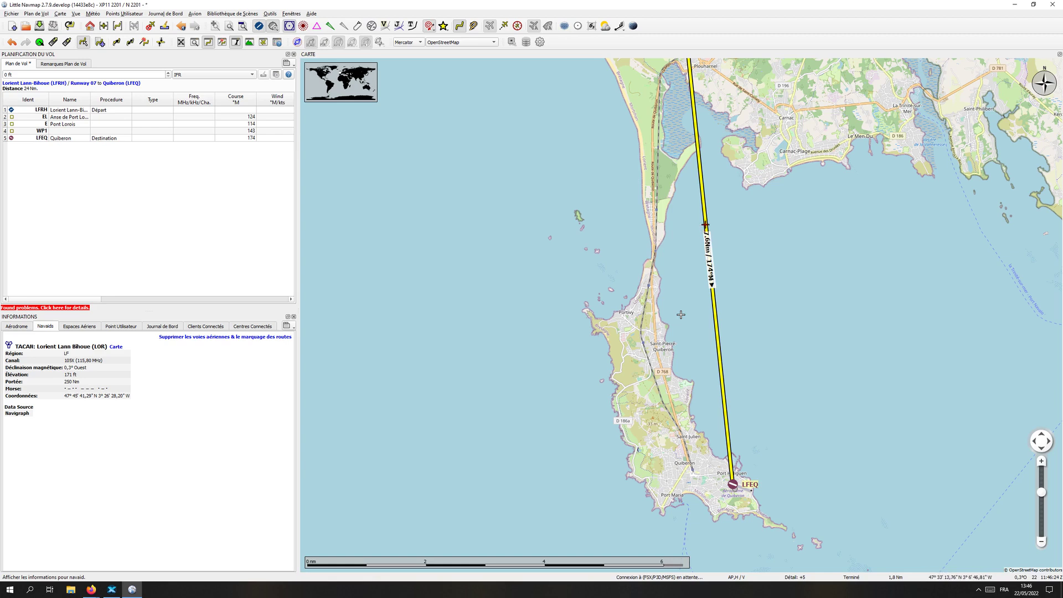
{"action": "left_click_drag", "start_coordinate": [705, 226], "coordinate": [652, 259]}
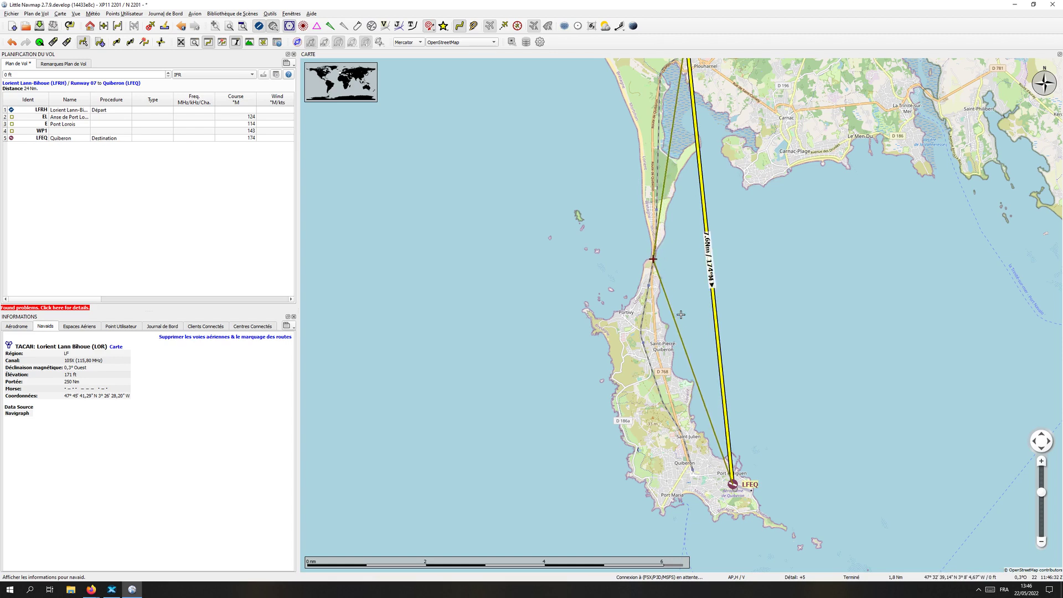
{"action": "left_click_drag", "start_coordinate": [652, 259], "coordinate": [652, 259]}
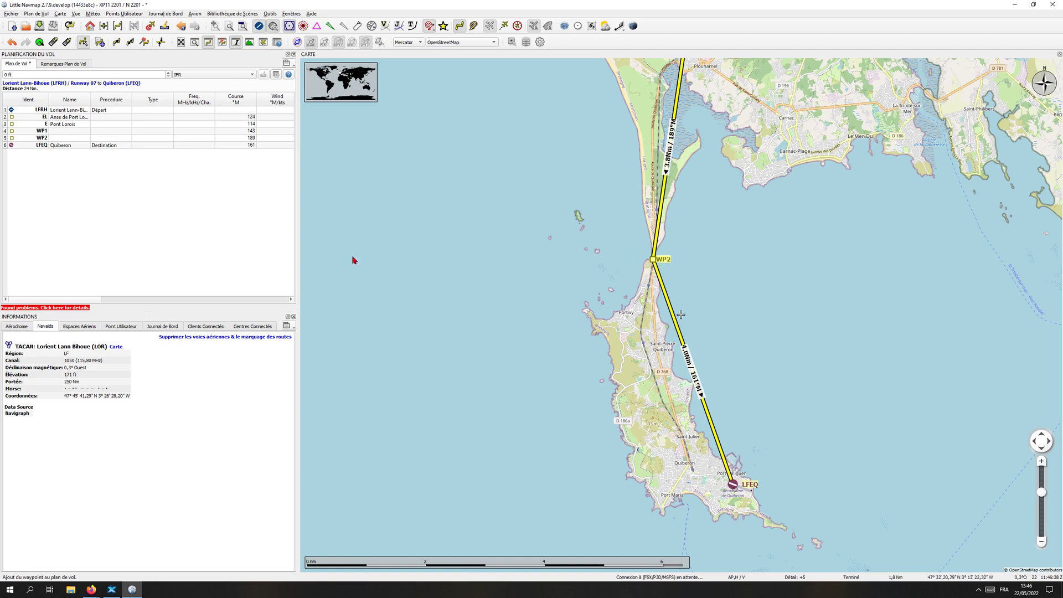
- Review the whole route on the map from LFRH through EL, E, WP1 and WP2 to LFEQ, including leg courses and distances
{"action": "left_click", "coordinate": [88, 137]}
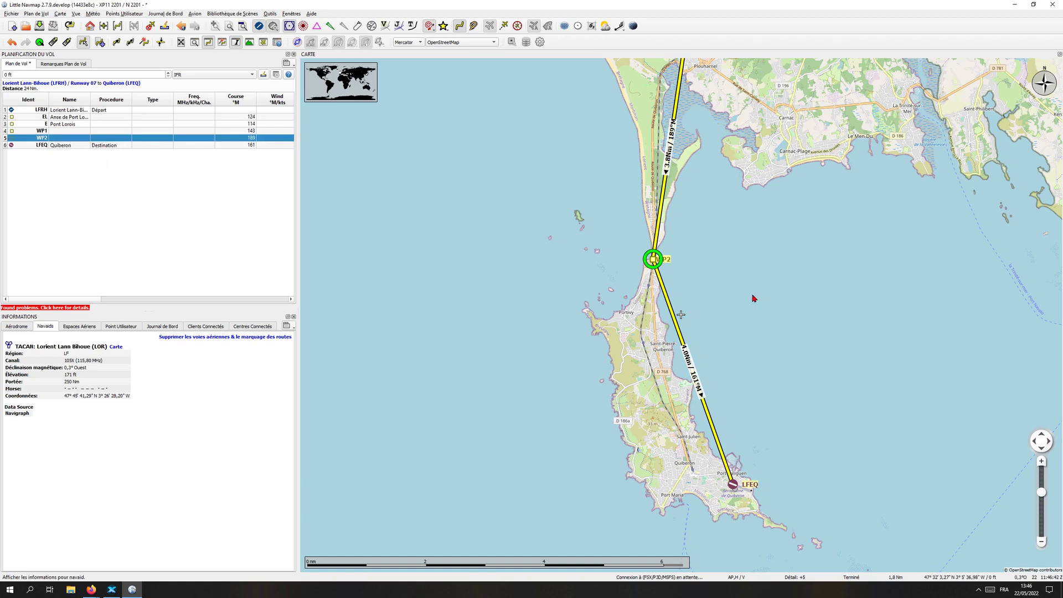
{"action": "left_click", "coordinate": [100, 110]}
{"action": "scroll", "coordinate": [416, 372], "scroll_direction": "down", "scroll_amount": 2}
{"action": "left_click_drag", "start_coordinate": [372, 304], "coordinate": [533, 349]}
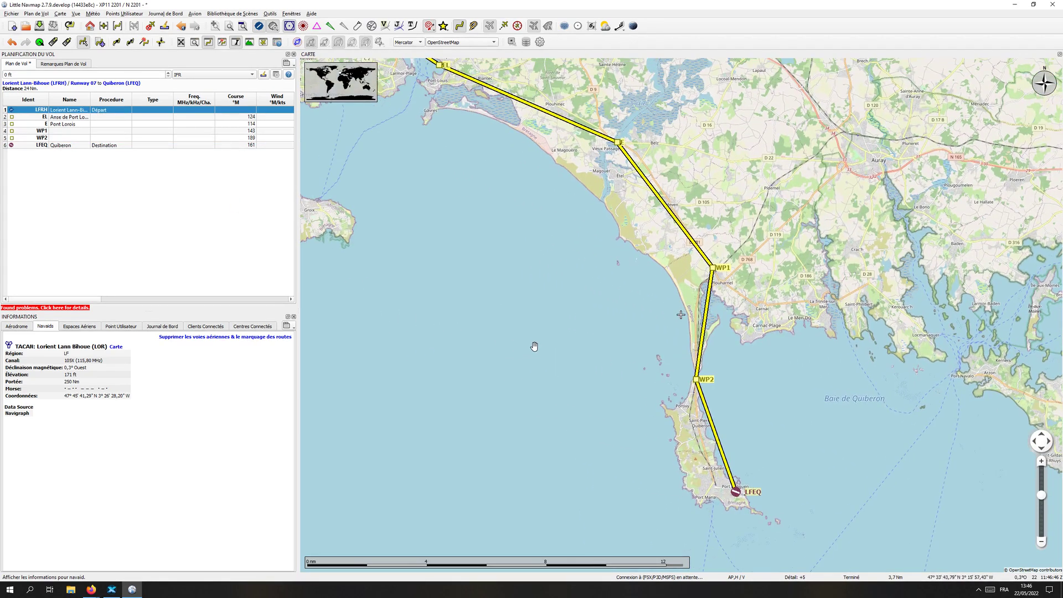
{"action": "left_click_drag", "start_coordinate": [482, 275], "coordinate": [526, 342]}
{"action": "scroll", "coordinate": [526, 342], "scroll_direction": "down", "scroll_amount": 2}
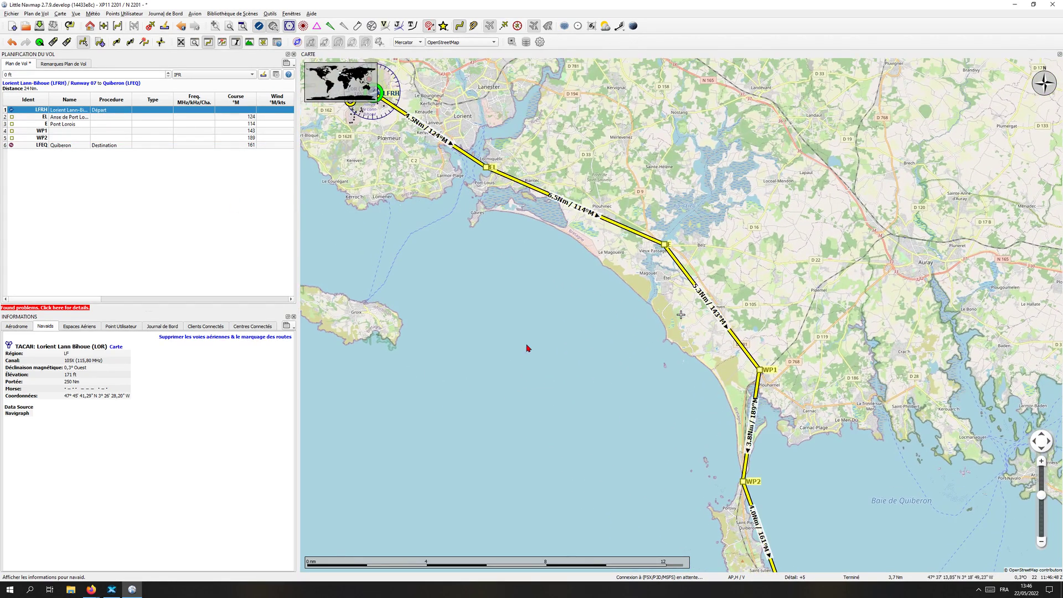
{"action": "scroll", "coordinate": [521, 350], "scroll_direction": "up", "scroll_amount": 2}
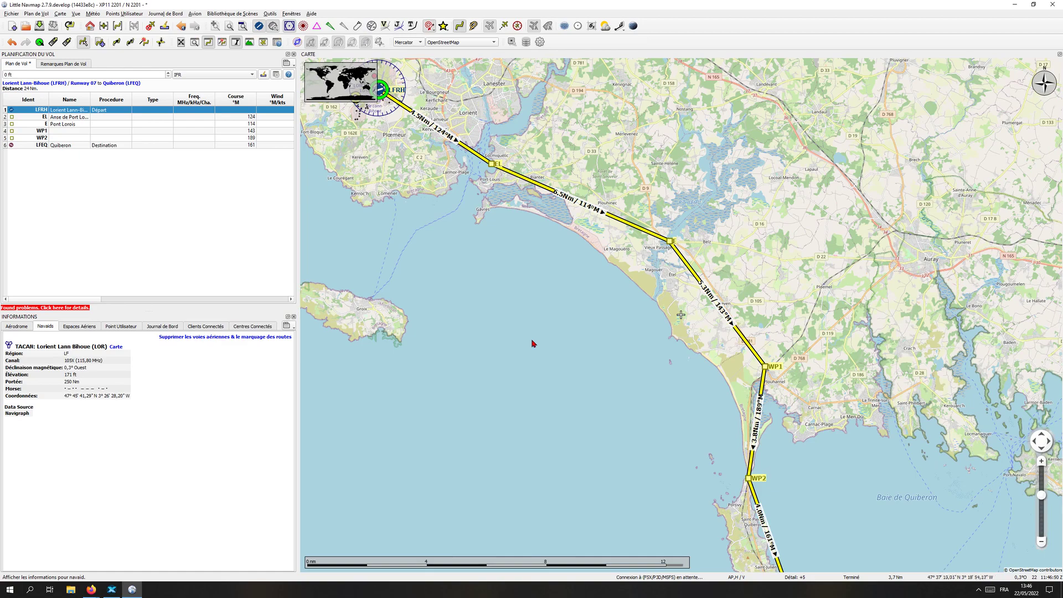
{"action": "left_click_drag", "start_coordinate": [520, 348], "coordinate": [583, 372]}
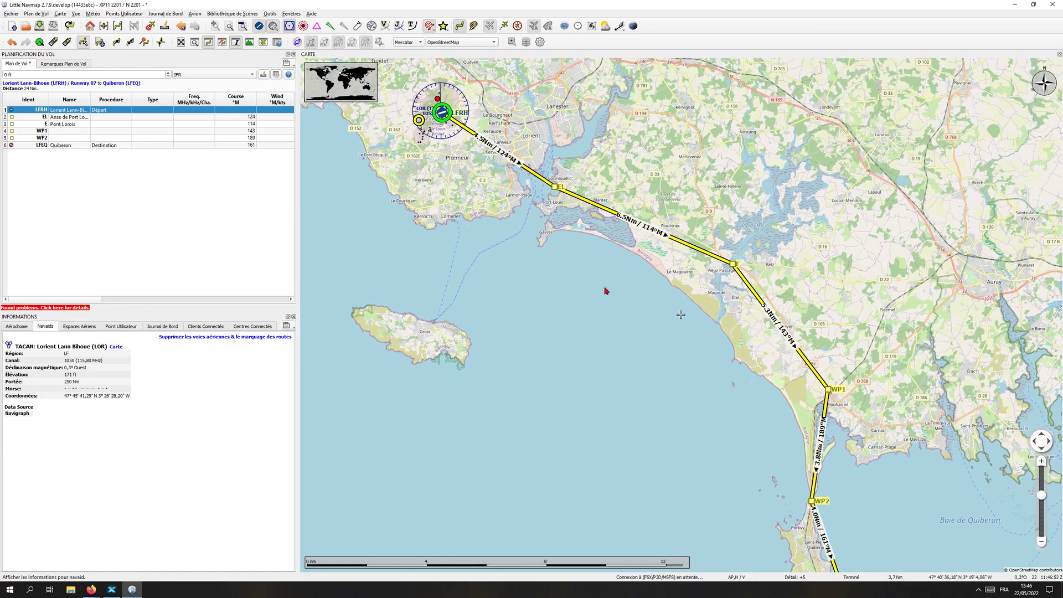
{"action": "left_click_drag", "start_coordinate": [658, 361], "coordinate": [594, 280]}
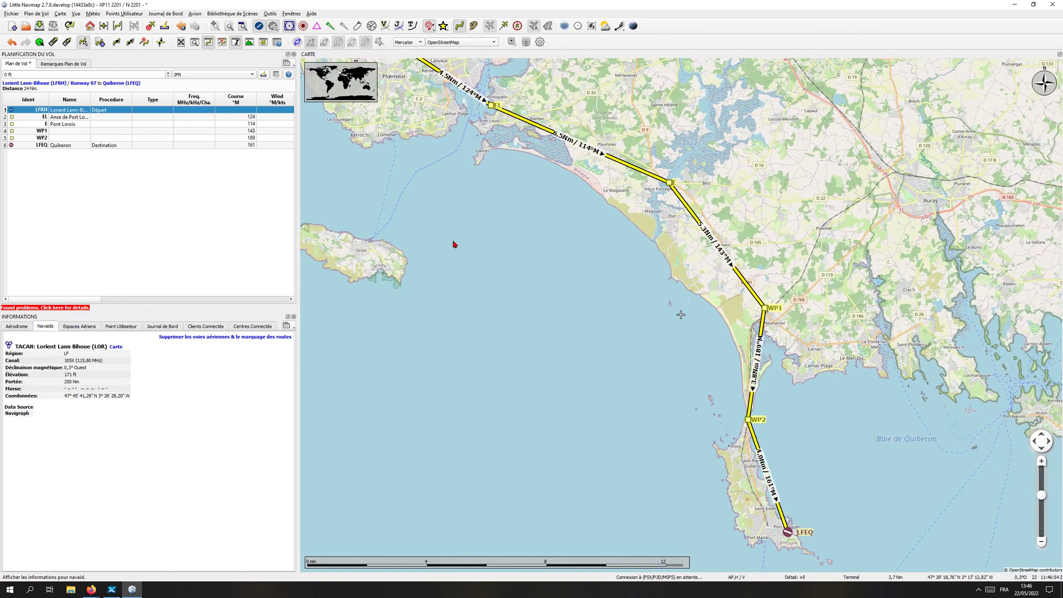
{"action": "left_click", "coordinate": [481, 261]}
{"action": "left_click_drag", "start_coordinate": [574, 390], "coordinate": [722, 443]}
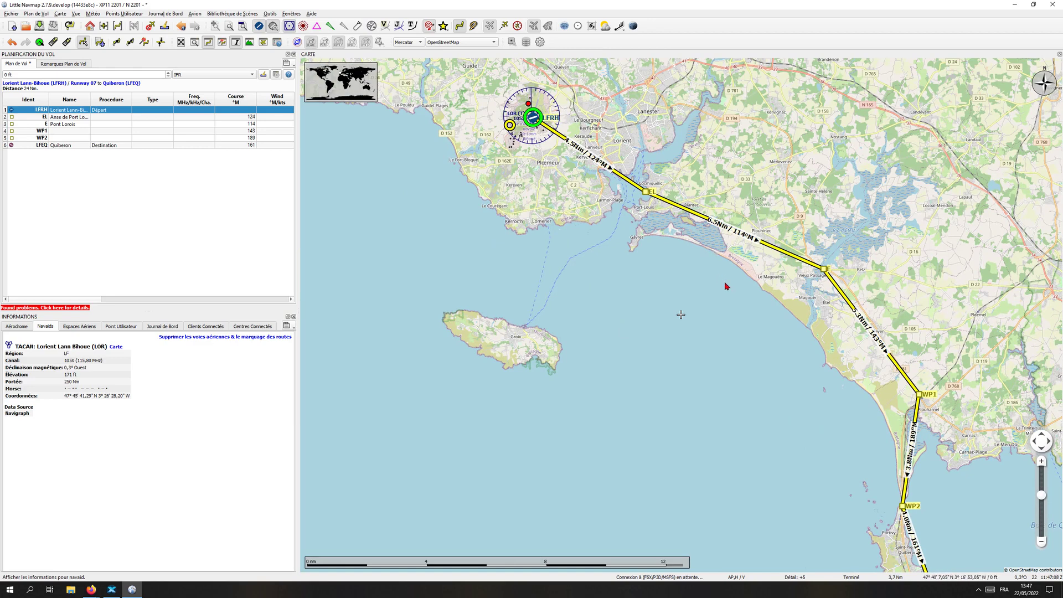
{"action": "left_click_drag", "start_coordinate": [753, 340], "coordinate": [699, 370]}
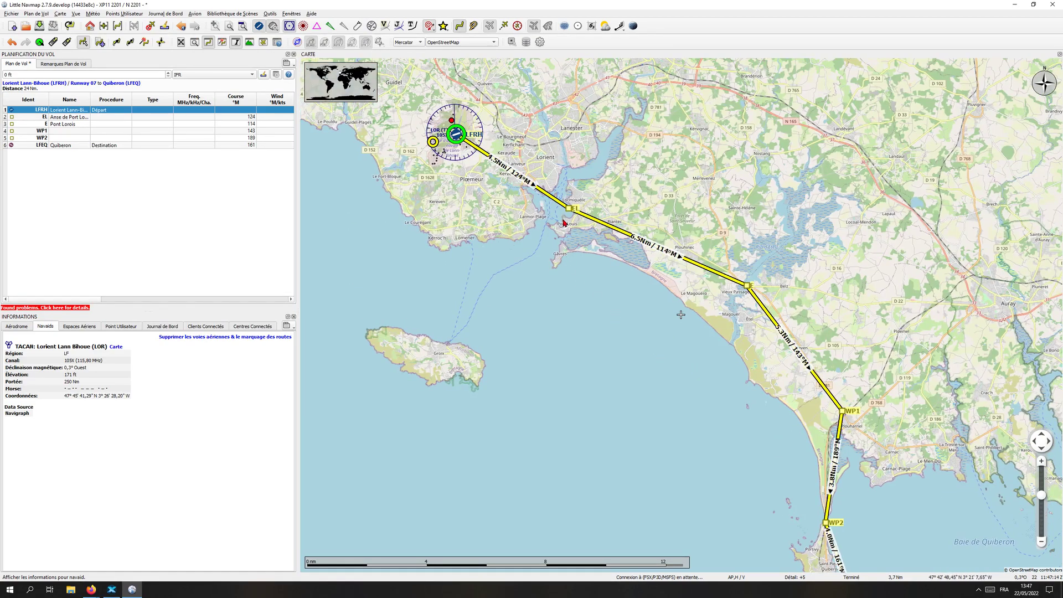
- Follow the legs from EL to Quiberon at closer range, examining the coastline, towns and isthmus as visual landmarks
{"action": "scroll", "coordinate": [681, 314], "scroll_direction": "up", "scroll_amount": 3}
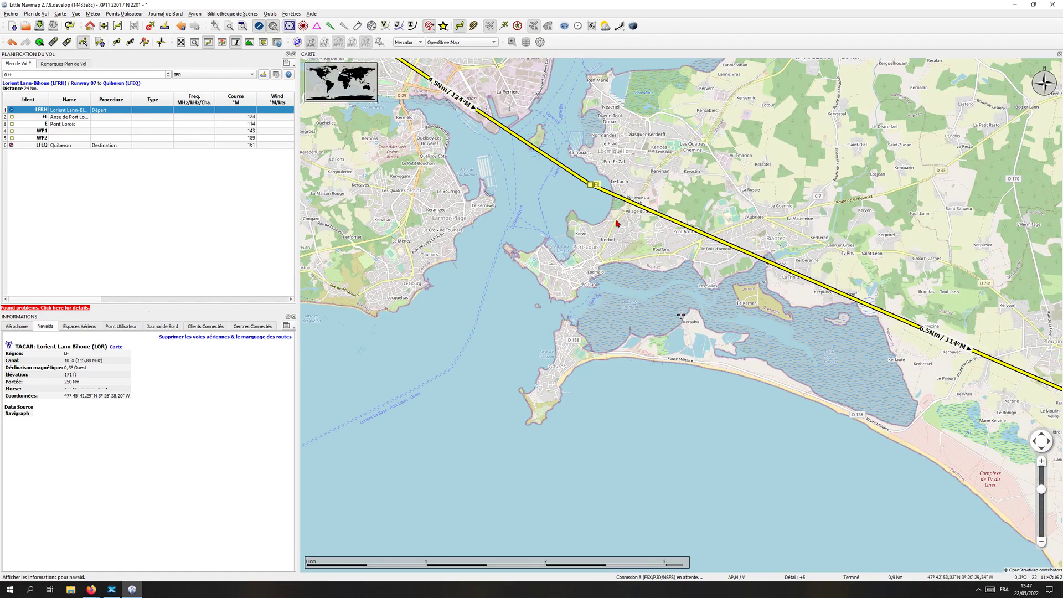
{"action": "left_click_drag", "start_coordinate": [763, 438], "coordinate": [678, 341]}
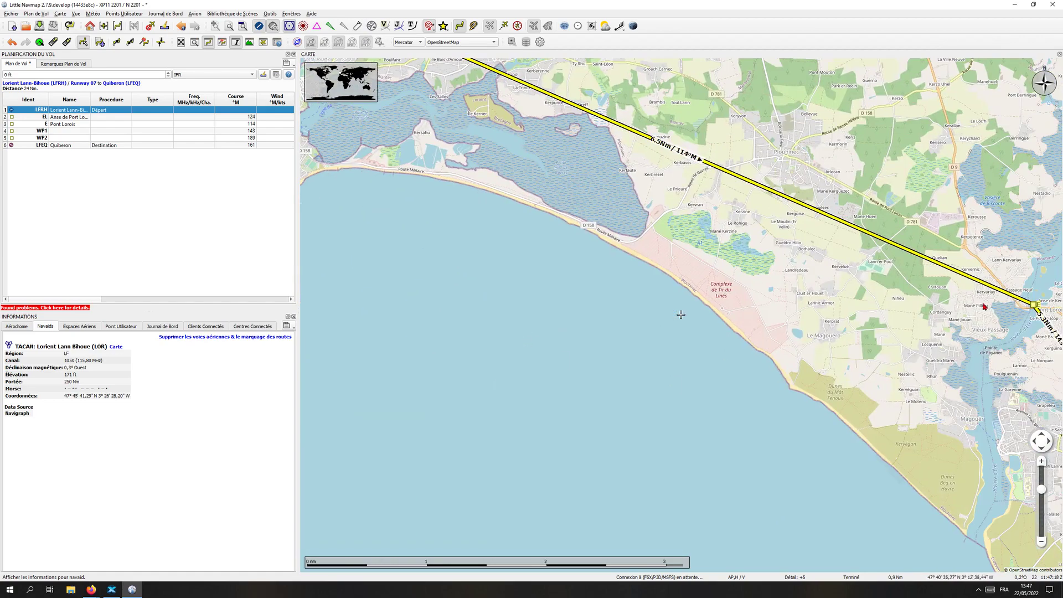
{"action": "scroll", "coordinate": [669, 356], "scroll_direction": "down", "scroll_amount": 2}
{"action": "left_click_drag", "start_coordinate": [694, 429], "coordinate": [565, 350]}
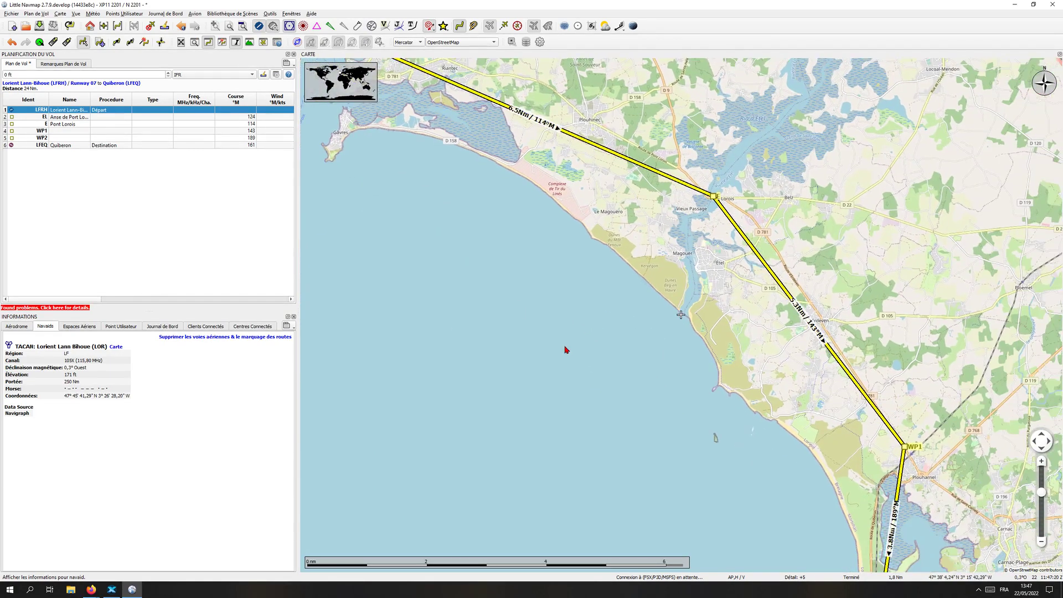
{"action": "left_click_drag", "start_coordinate": [814, 526], "coordinate": [666, 323]}
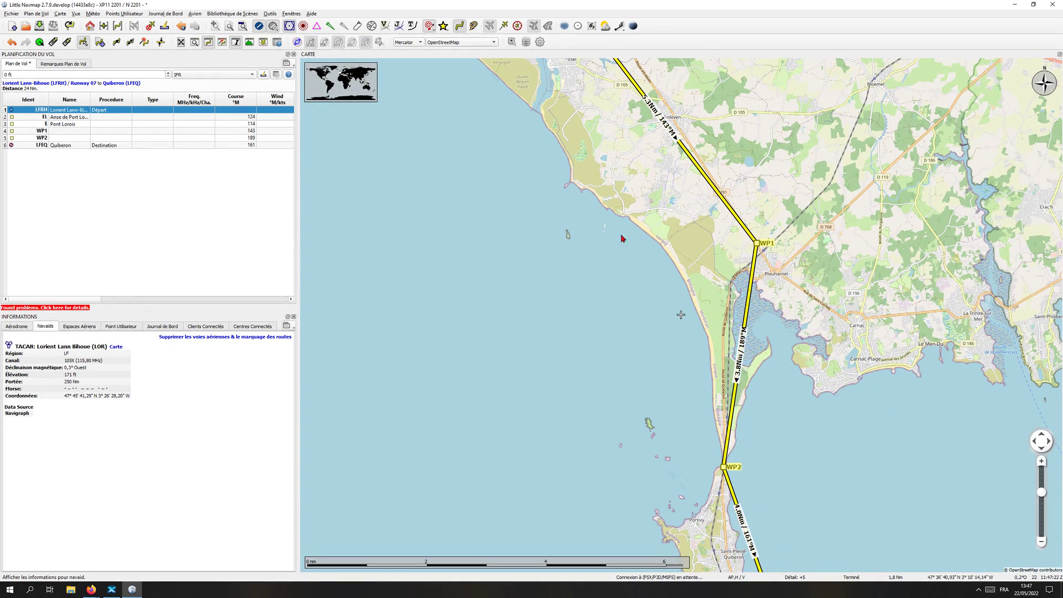
{"action": "left_click_drag", "start_coordinate": [578, 264], "coordinate": [606, 371]}
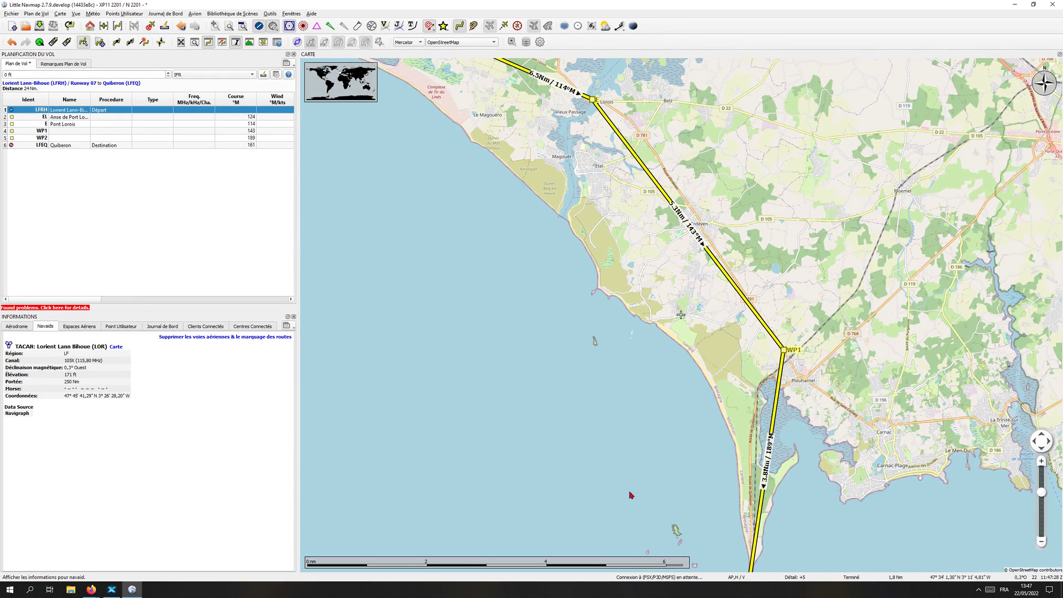
{"action": "left_click_drag", "start_coordinate": [631, 494], "coordinate": [609, 360]}
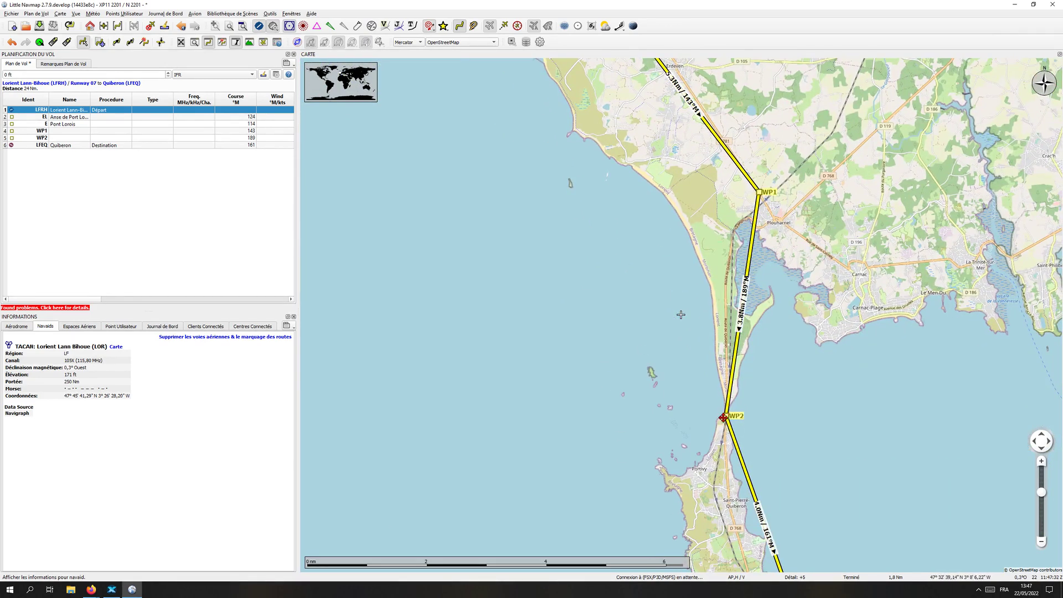
{"action": "left_click_drag", "start_coordinate": [828, 467], "coordinate": [735, 285]}
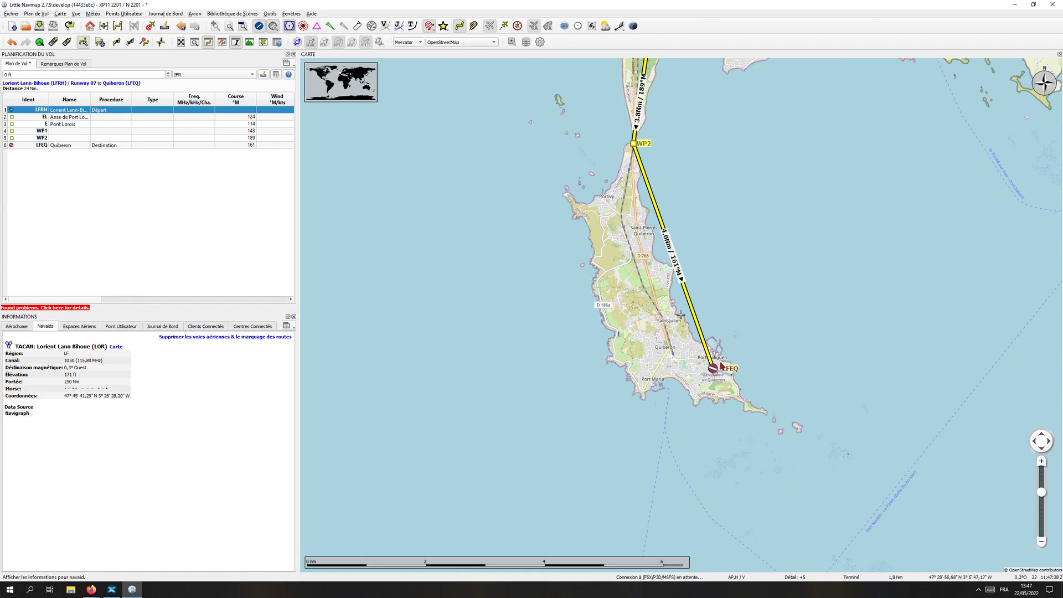
{"action": "left_click_drag", "start_coordinate": [763, 314], "coordinate": [764, 380]}
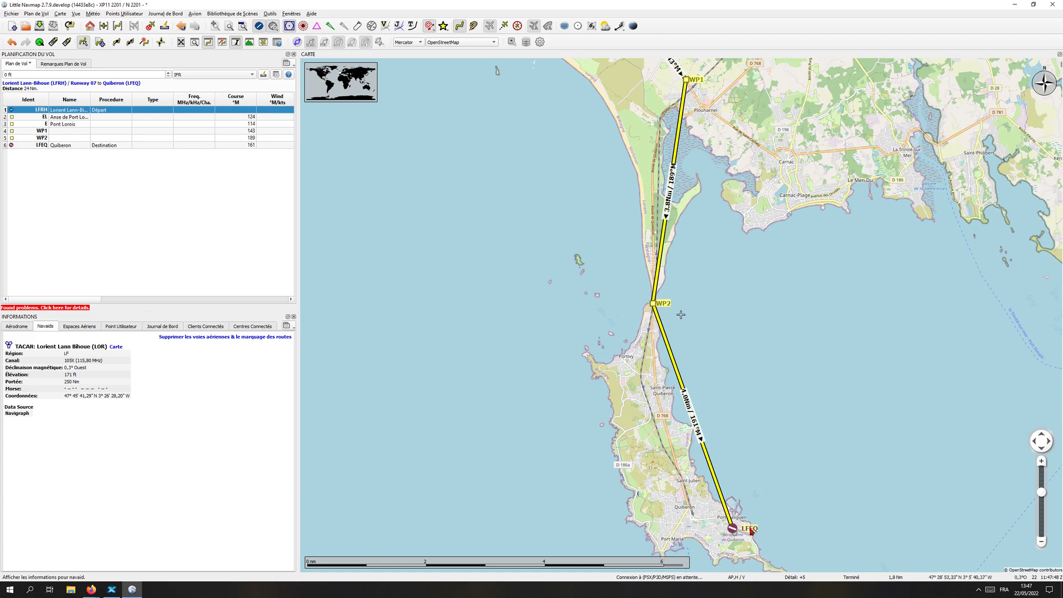
{"action": "left_click_drag", "start_coordinate": [771, 493], "coordinate": [776, 460]}
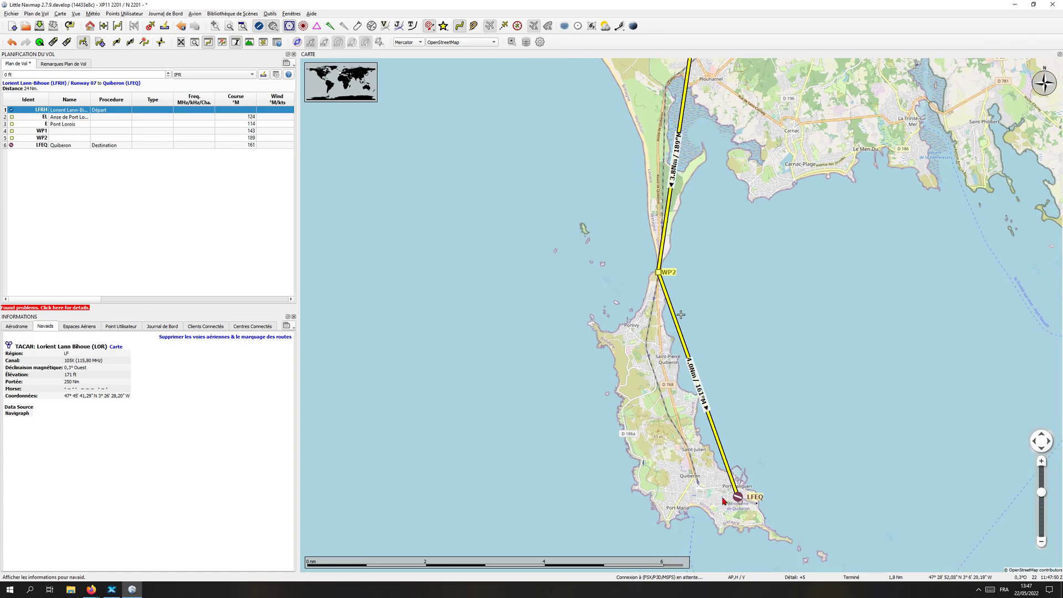
{"action": "scroll", "coordinate": [483, 438], "scroll_direction": "down", "scroll_amount": 1}
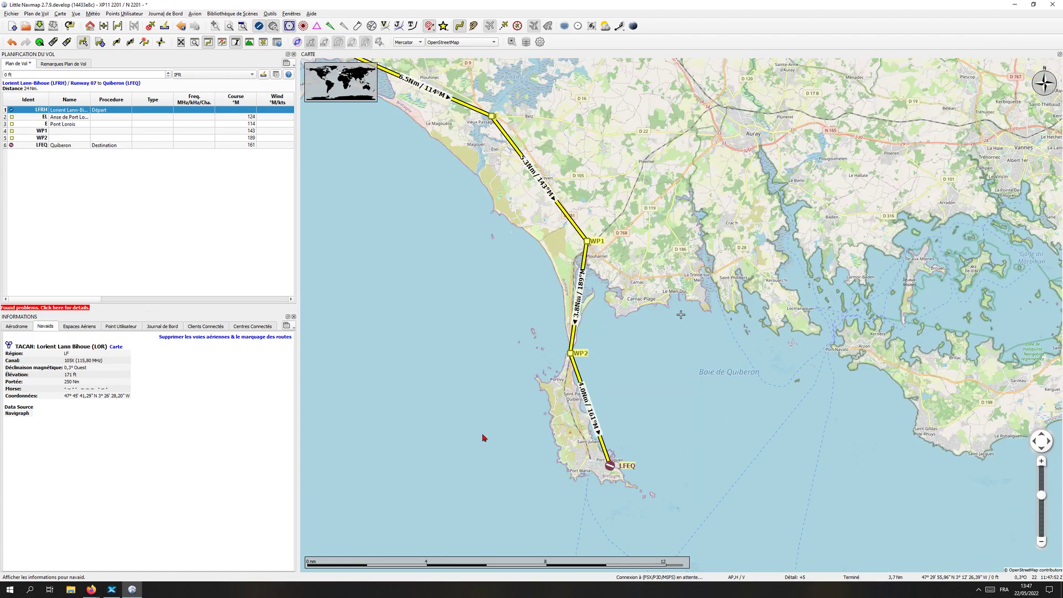
{"action": "left_click_drag", "start_coordinate": [437, 333], "coordinate": [624, 418]}
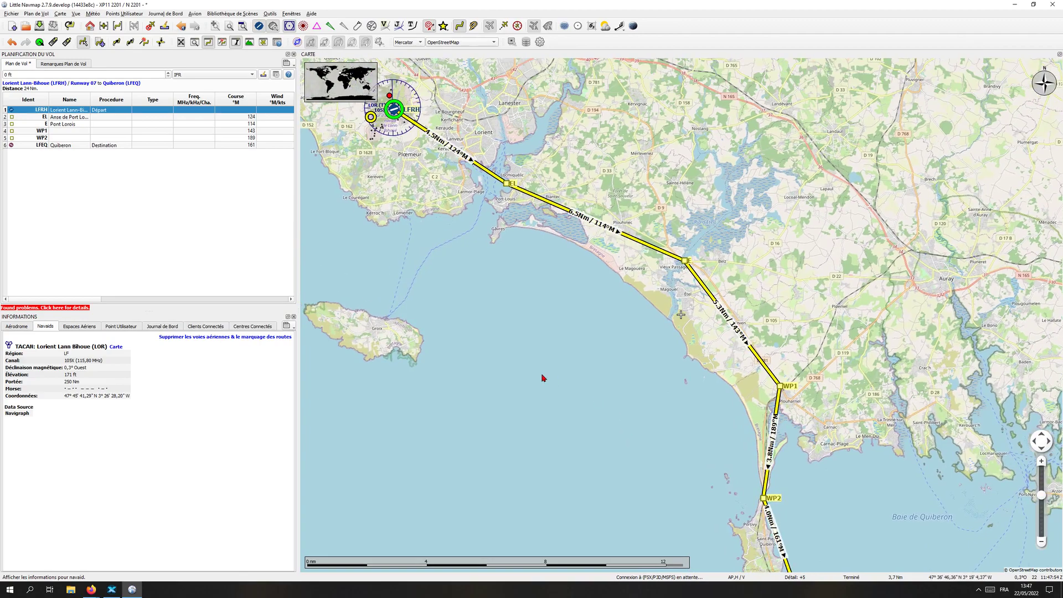
{"action": "left_click_drag", "start_coordinate": [543, 378], "coordinate": [551, 365]}
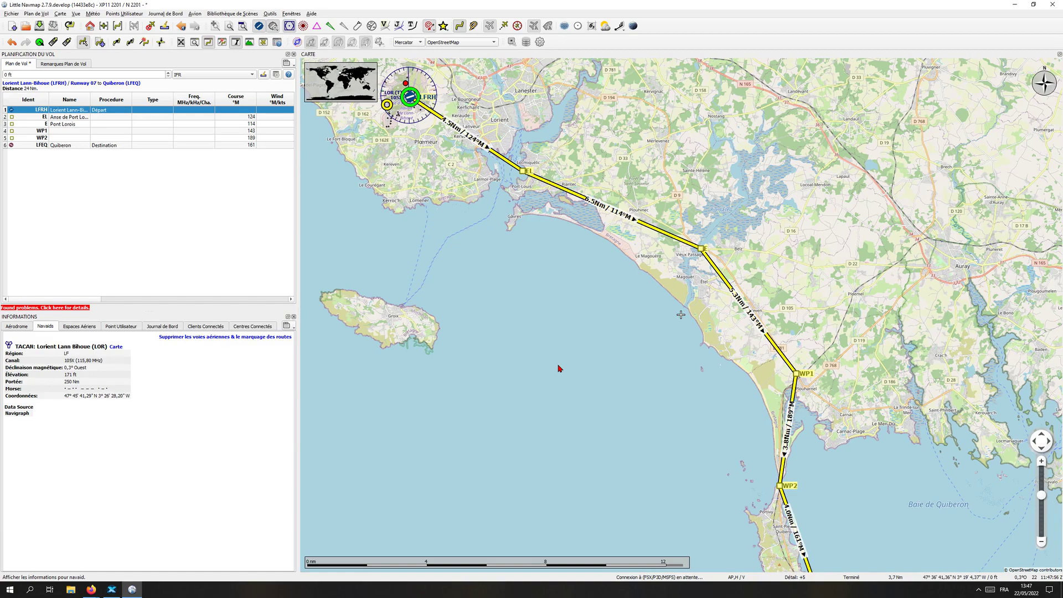
- Turn on the airspace display on the map and examine the airspaces around the Lorient to Quiberon route
{"action": "scroll", "coordinate": [558, 368], "scroll_direction": "down", "scroll_amount": 1}
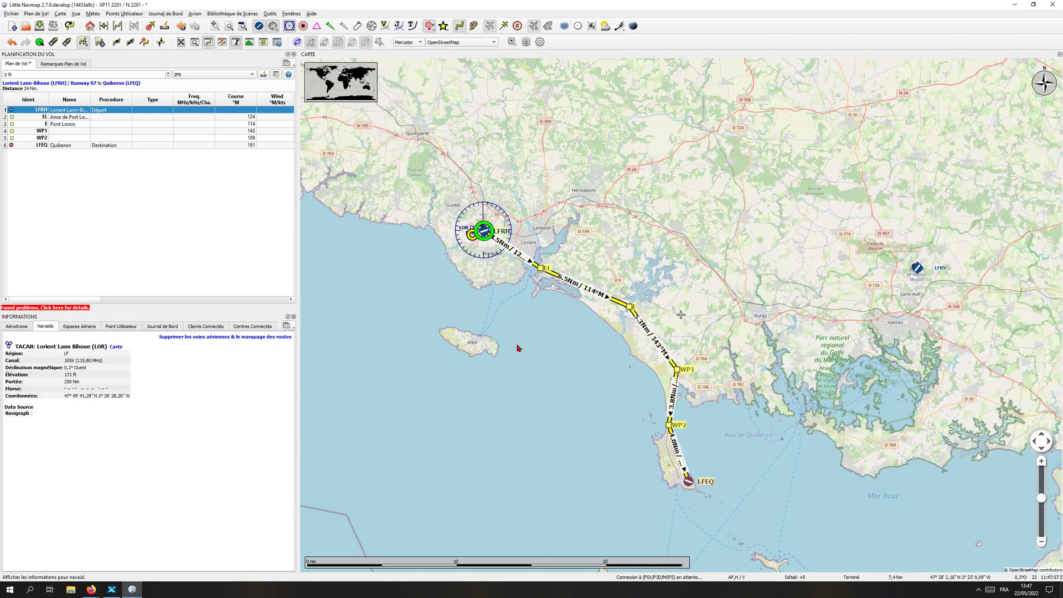
{"action": "scroll", "coordinate": [517, 347], "scroll_direction": "up", "scroll_amount": 2}
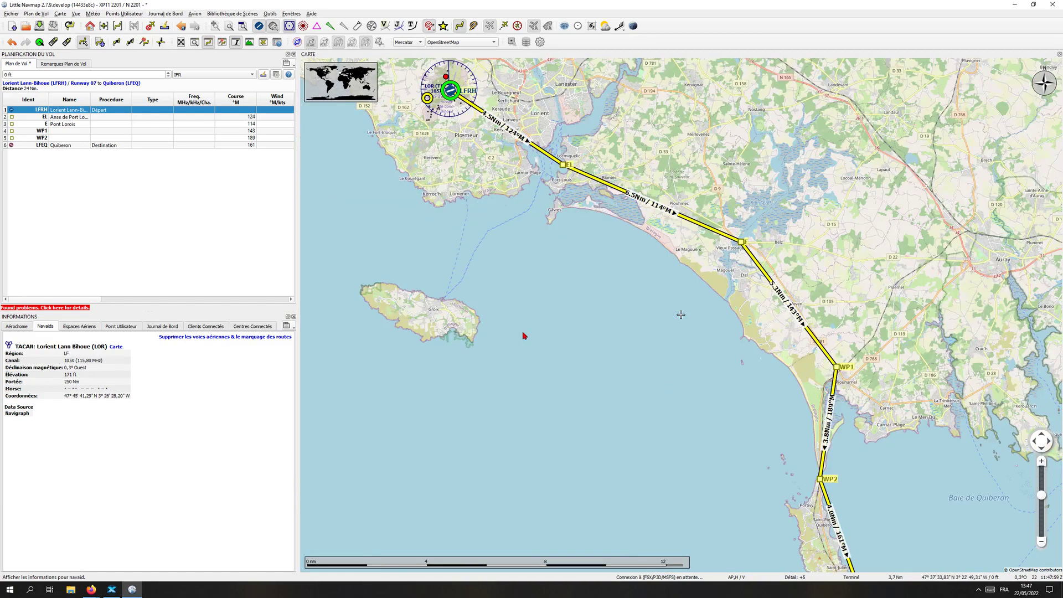
{"action": "scroll", "coordinate": [524, 335], "scroll_direction": "down", "scroll_amount": 2}
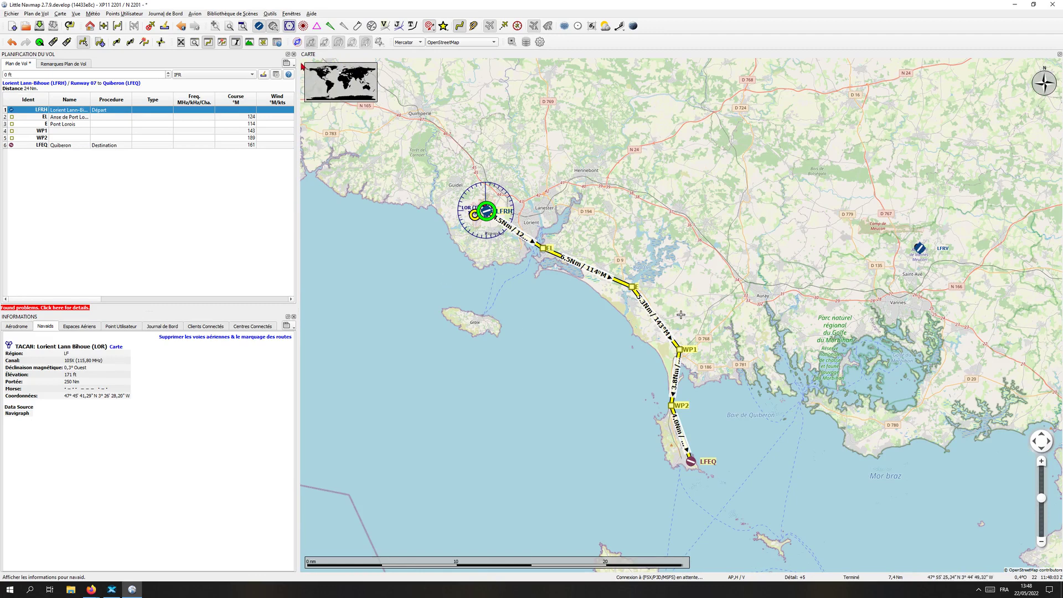
{"action": "left_click", "coordinate": [297, 43]}
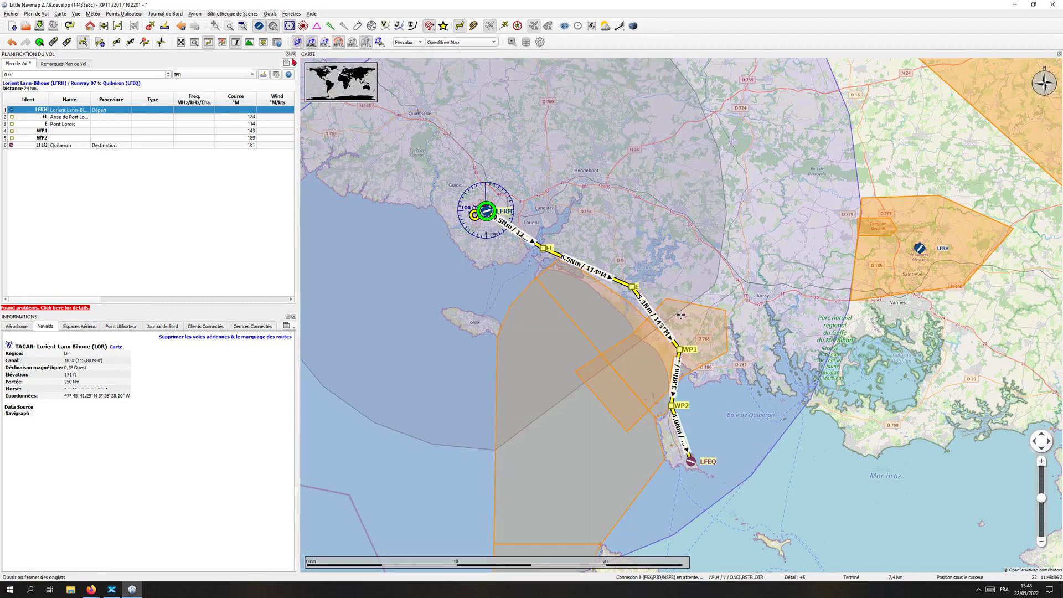
{"action": "scroll", "coordinate": [608, 243], "scroll_direction": "down", "scroll_amount": 2}
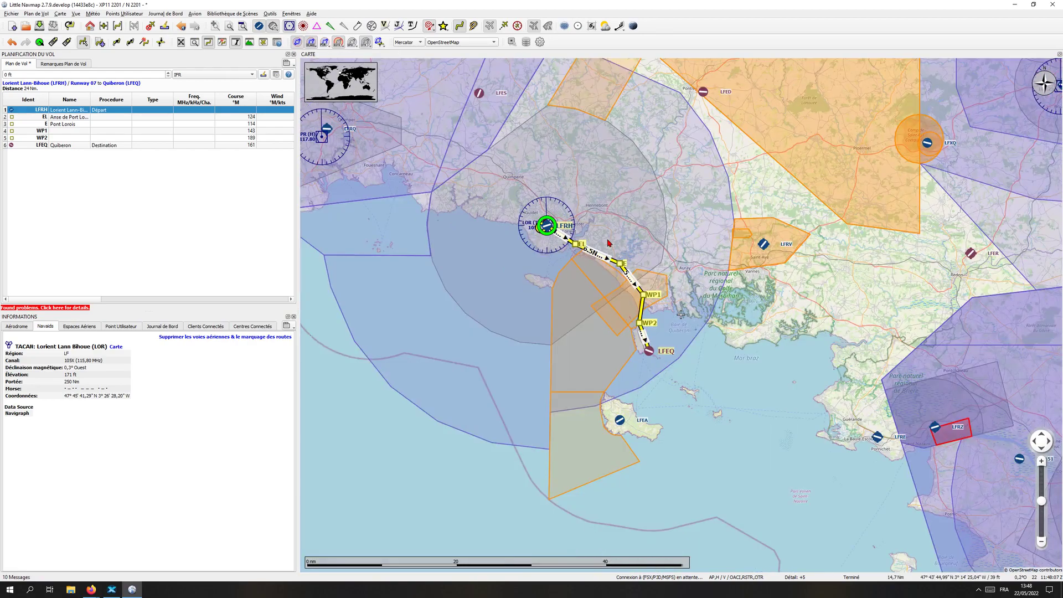
{"action": "scroll", "coordinate": [608, 242], "scroll_direction": "down", "scroll_amount": 1}
{"action": "left_click_drag", "start_coordinate": [608, 199], "coordinate": [608, 227]}
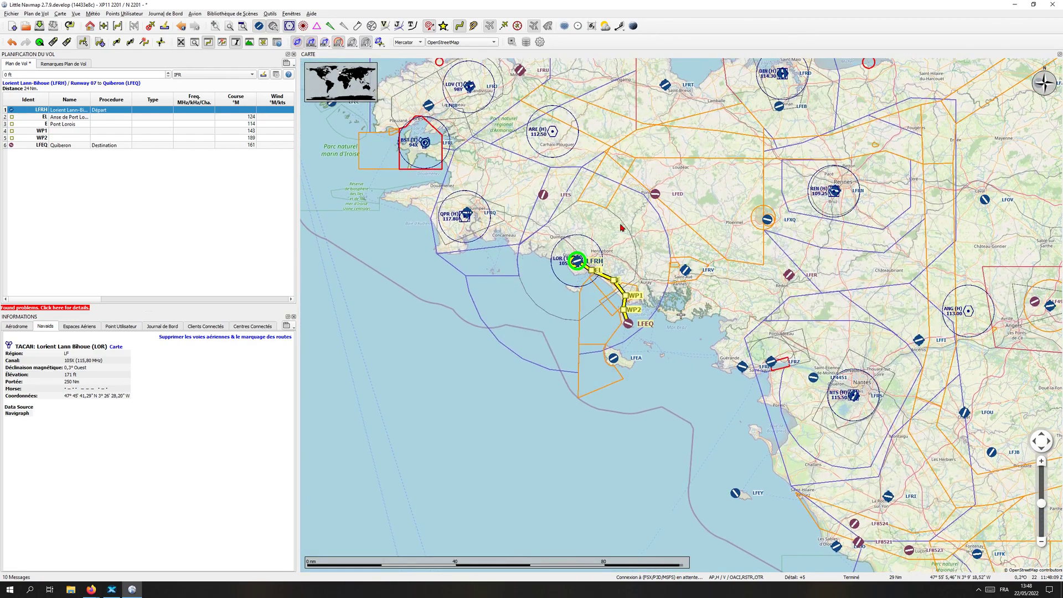
{"action": "scroll", "coordinate": [607, 226], "scroll_direction": "up", "scroll_amount": 1}
{"action": "scroll", "coordinate": [602, 281], "scroll_direction": "up", "scroll_amount": 1}
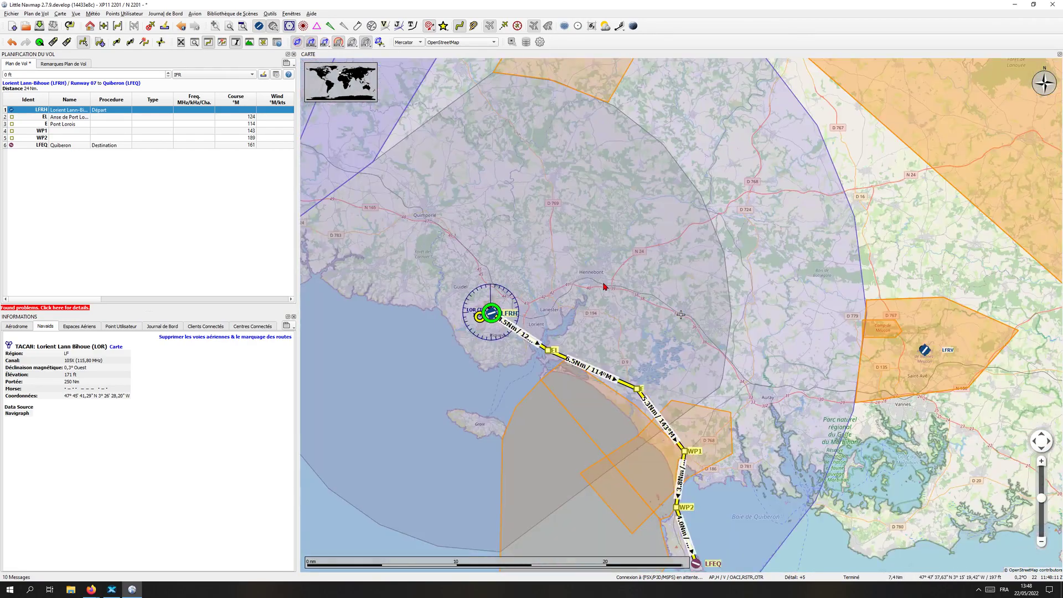
- Check which controlled-airspace classes and restricted-area types are enabled in the map's airspace filters
{"action": "left_click_drag", "start_coordinate": [613, 251], "coordinate": [619, 150]}
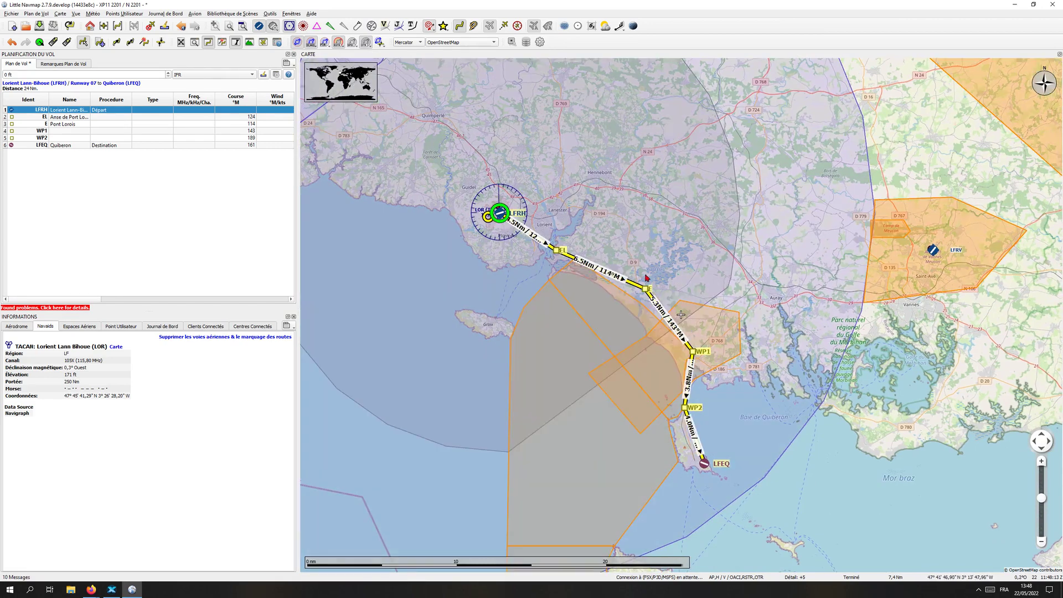
{"action": "left_click", "coordinate": [311, 43]}
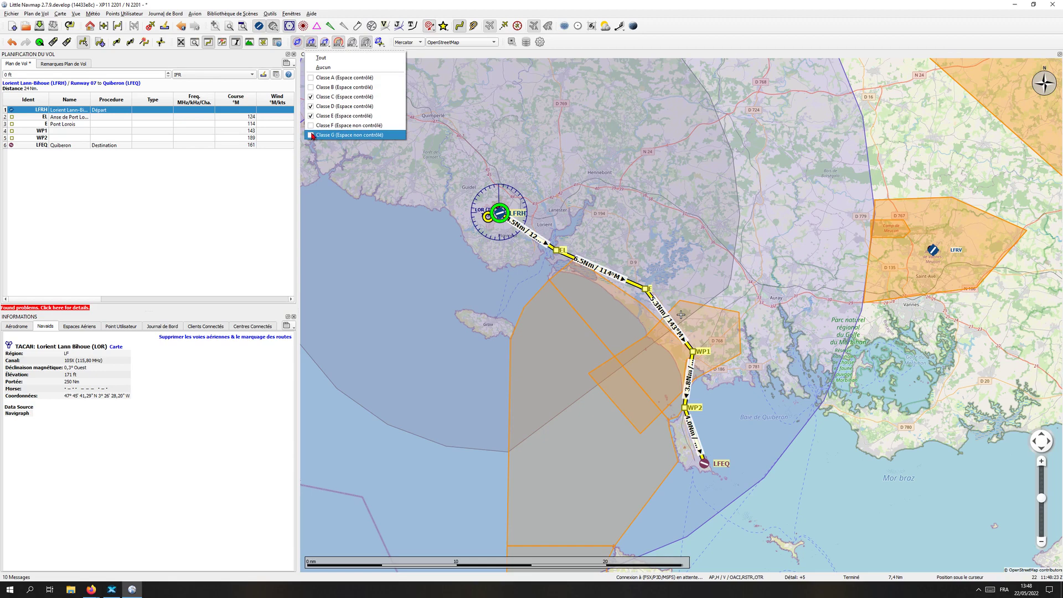
{"action": "left_click", "coordinate": [326, 47]}
{"action": "left_click", "coordinate": [338, 43]}
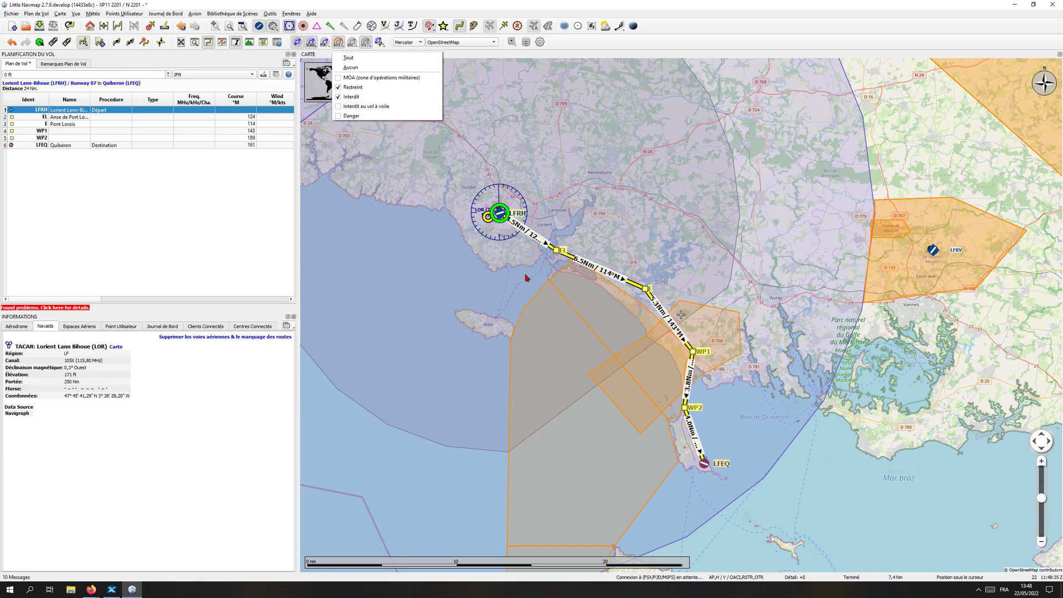
{"action": "left_click", "coordinate": [312, 45]}
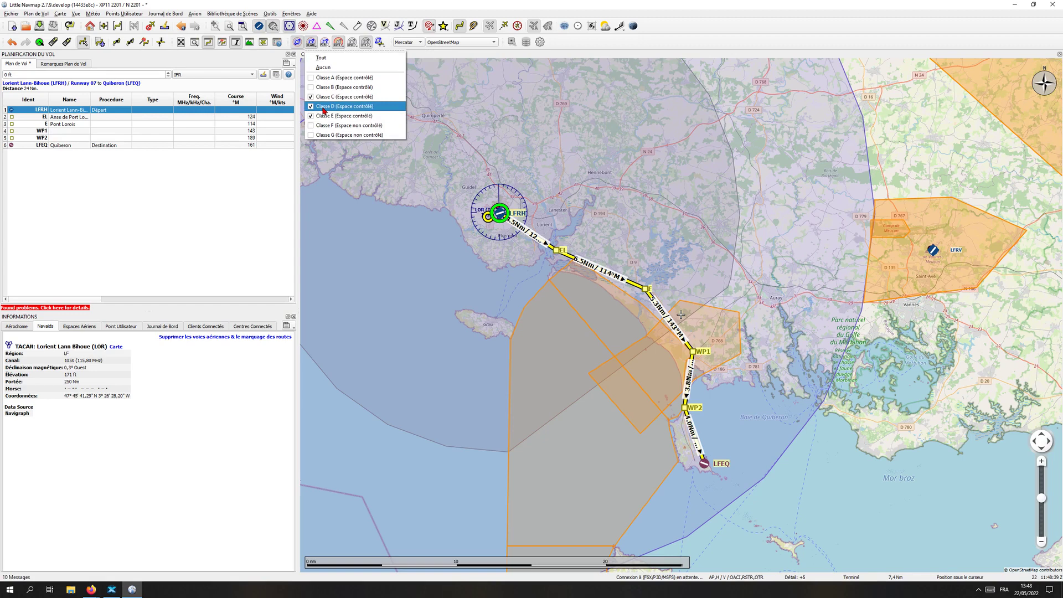
{"action": "left_click", "coordinate": [338, 42]}
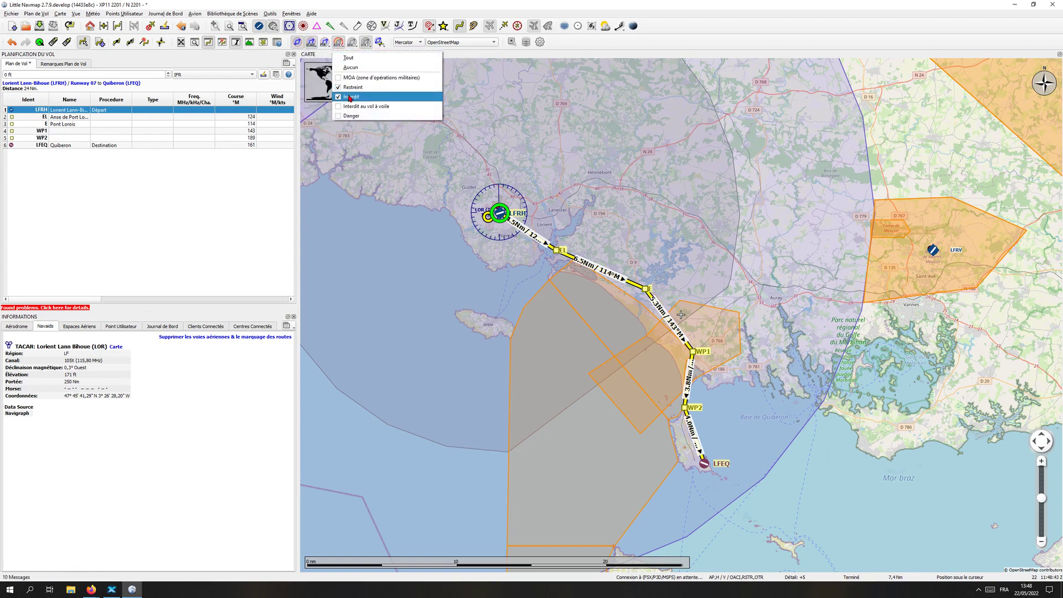
- Show the details of the airspaces over the sea southwest of Lorient and hide the VOR stations on the map
{"action": "left_click", "coordinate": [409, 435]}
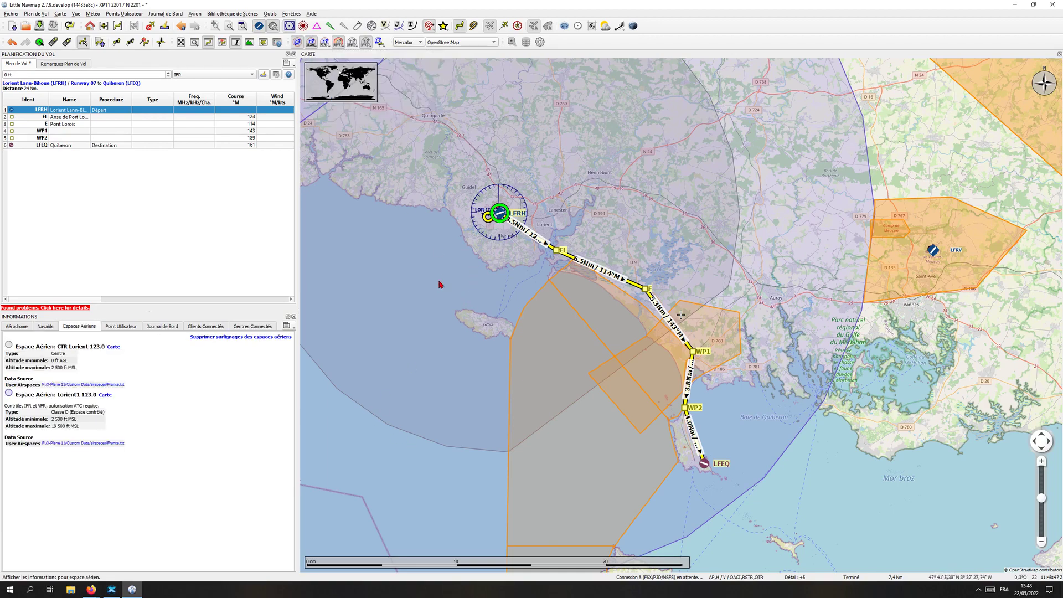
{"action": "scroll", "coordinate": [446, 274], "scroll_direction": "down", "scroll_amount": 2}
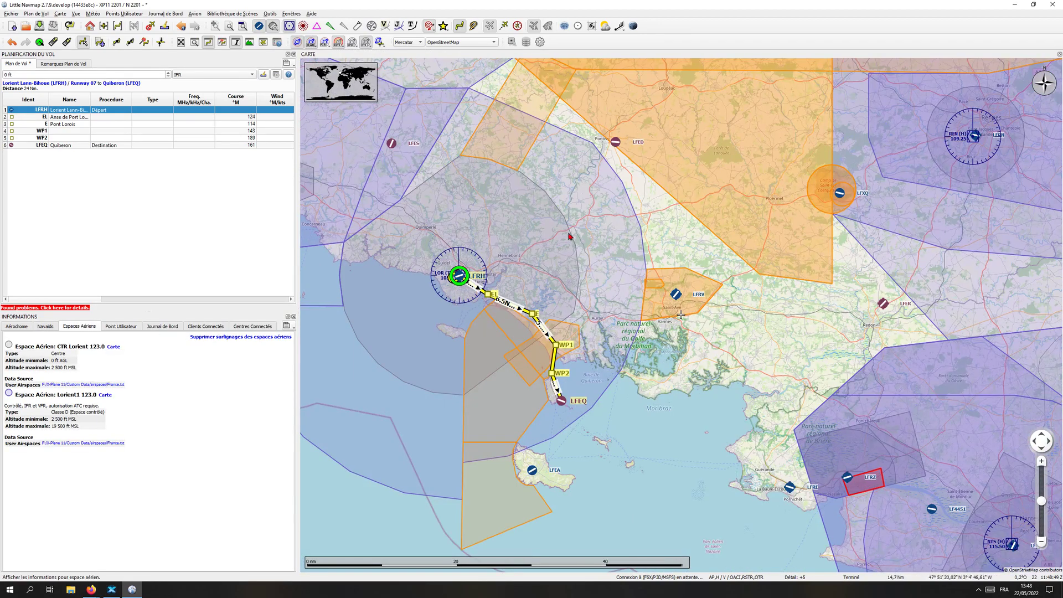
{"action": "left_click", "coordinate": [289, 26]}
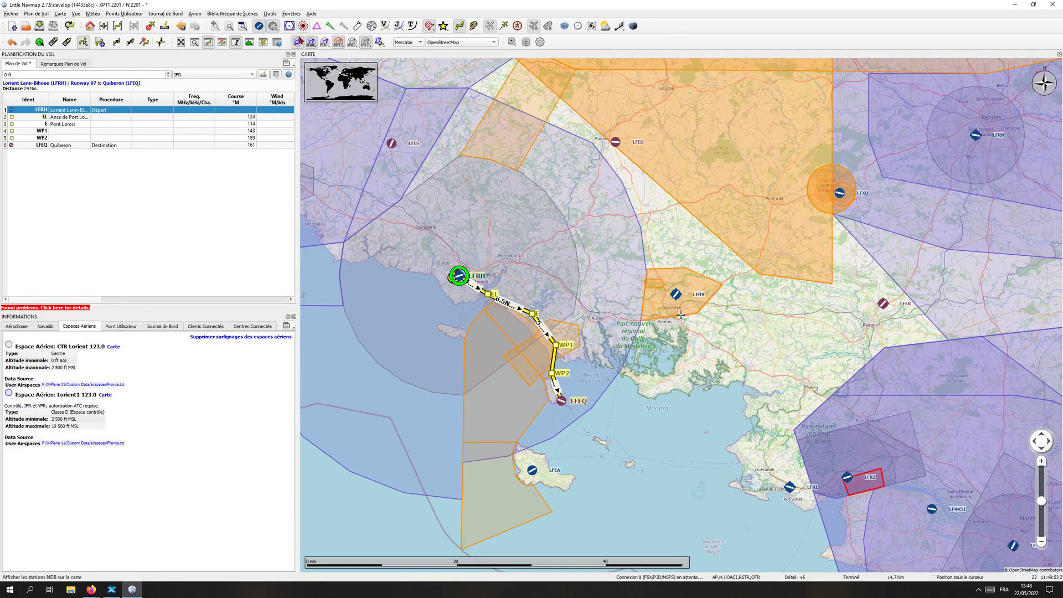
{"action": "left_click", "coordinate": [289, 26]}
{"action": "left_click", "coordinate": [290, 26]}
- Highlight the CTR Lorient airspace on the map, examine its boundary against the route down to Quiberon, and clear the highlight
{"action": "left_click", "coordinate": [114, 347]}
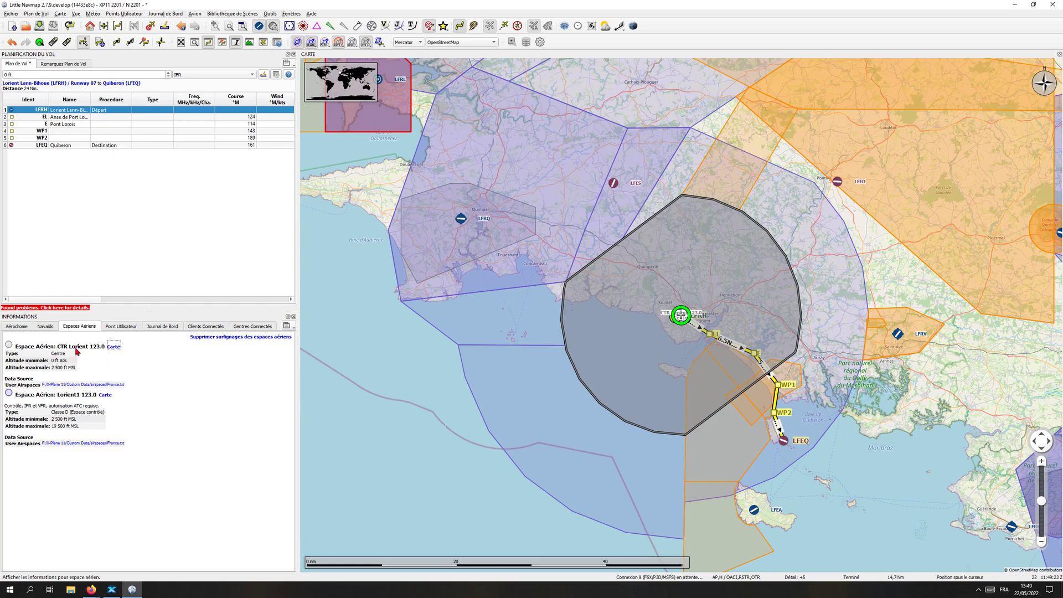
{"action": "scroll", "coordinate": [719, 359], "scroll_direction": "up", "scroll_amount": 2}
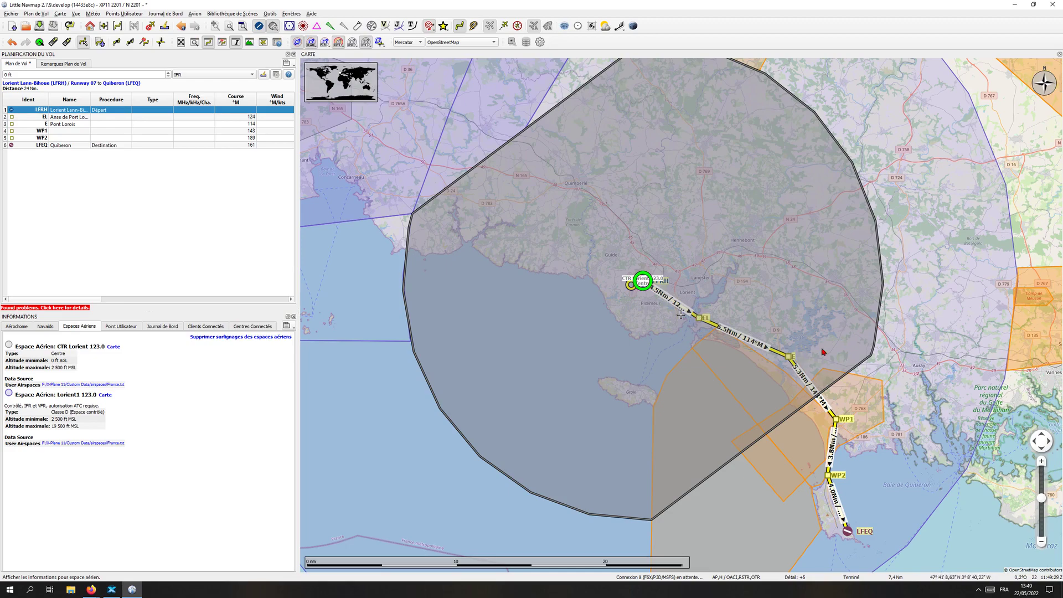
{"action": "left_click_drag", "start_coordinate": [823, 352], "coordinate": [739, 281]}
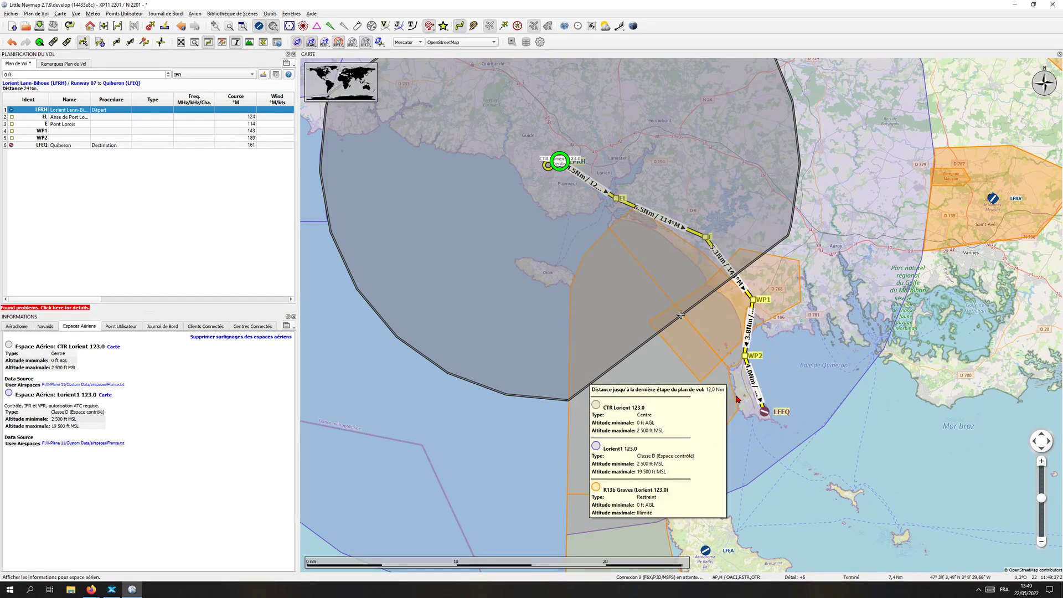
{"action": "left_click", "coordinate": [283, 338]}
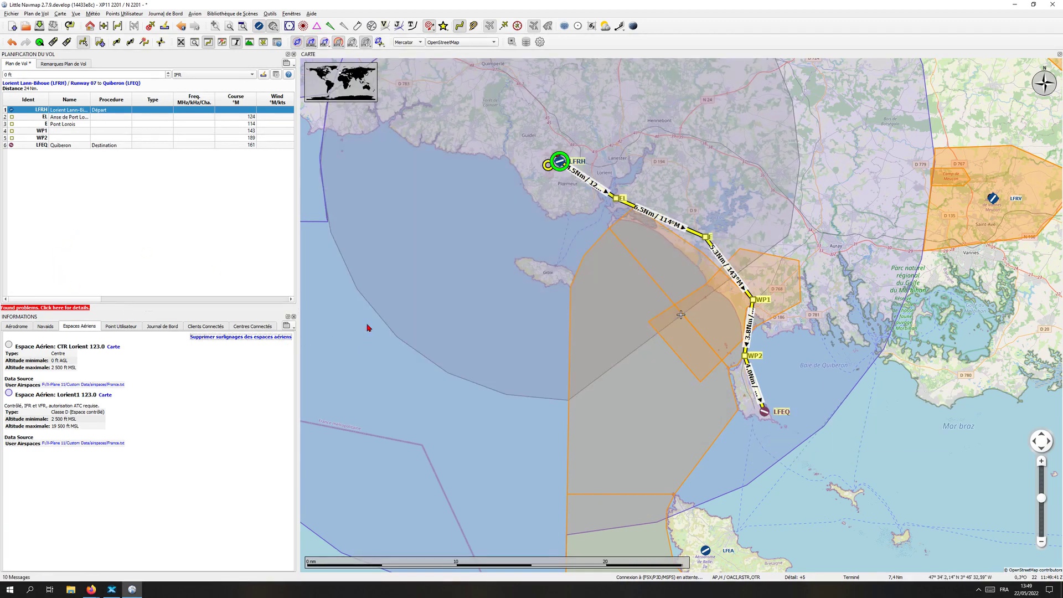
- Look up the airspace just east of LFEQ, highlight Lorient1 on the map to examine its extent around Quiberon, and clear the highlight
{"action": "left_click", "coordinate": [309, 44]}
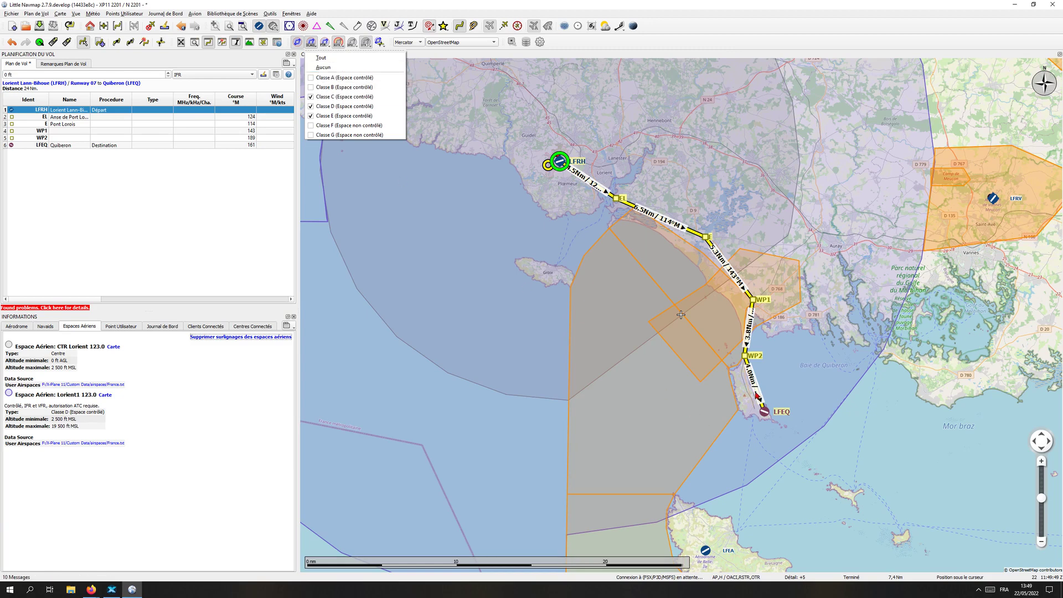
{"action": "left_click", "coordinate": [796, 398]}
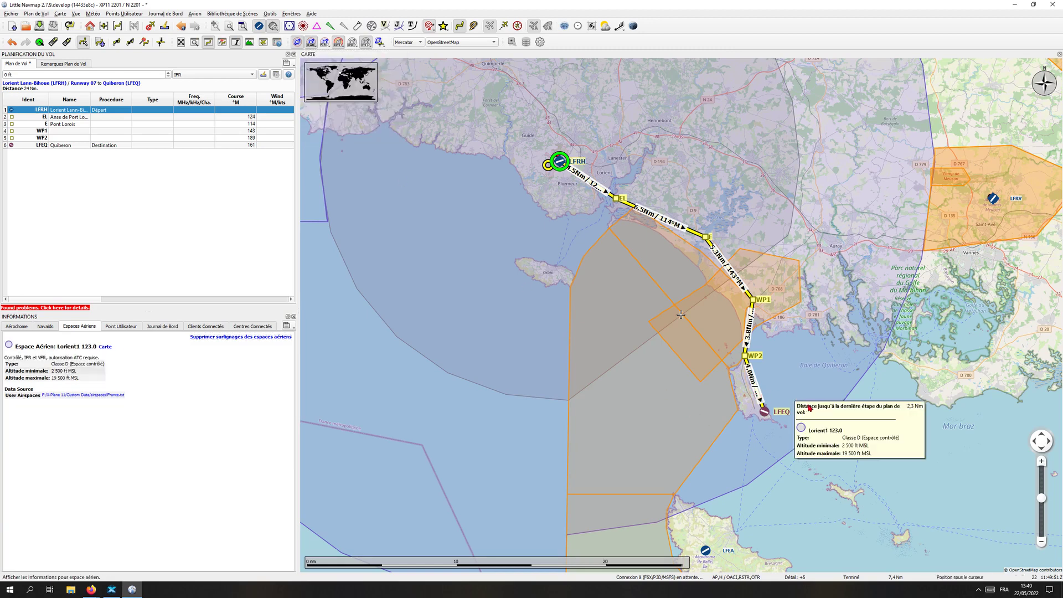
{"action": "left_click", "coordinate": [108, 346]}
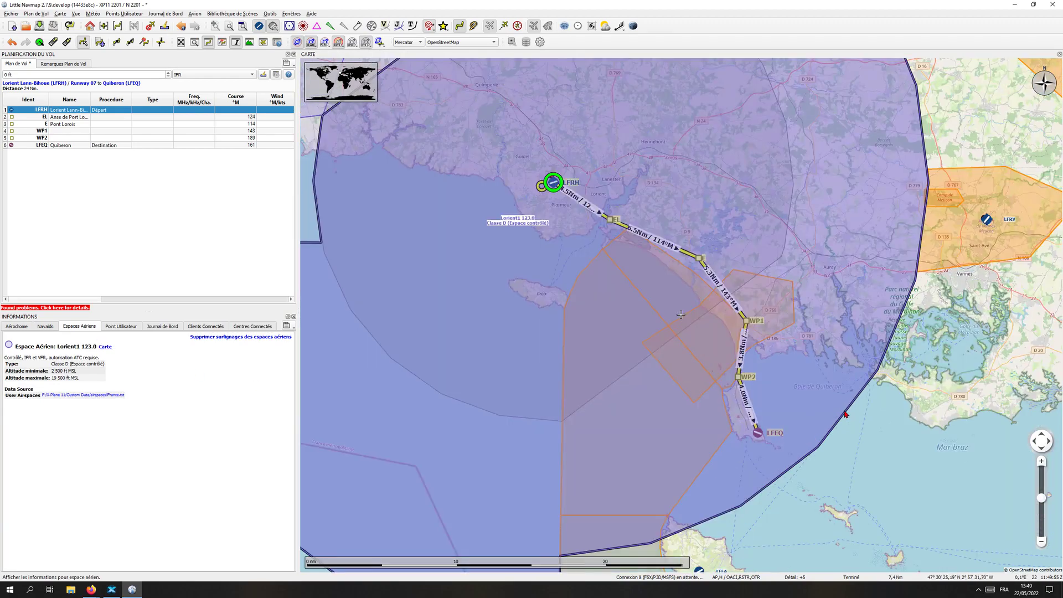
{"action": "scroll", "coordinate": [844, 414], "scroll_direction": "up", "scroll_amount": 1}
{"action": "scroll", "coordinate": [600, 402], "scroll_direction": "up", "scroll_amount": 1}
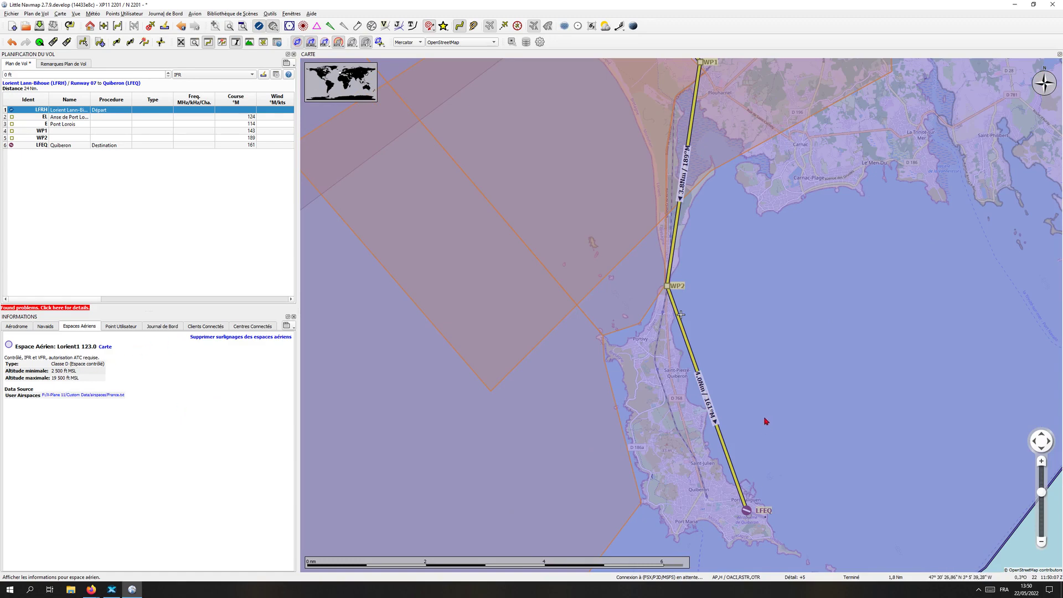
{"action": "scroll", "coordinate": [753, 466], "scroll_direction": "down", "scroll_amount": 2}
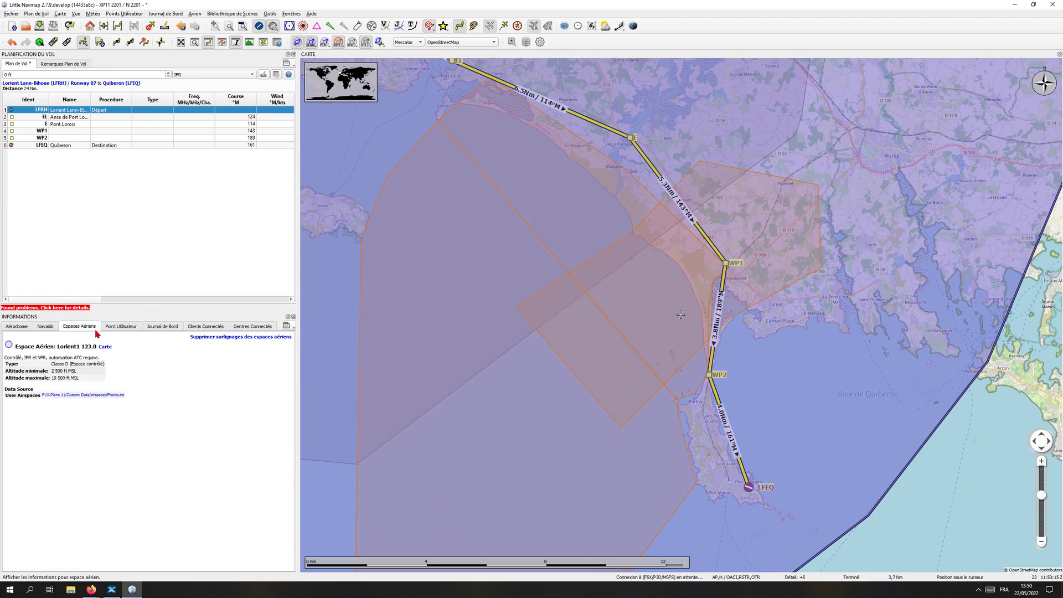
{"action": "left_click", "coordinate": [247, 340]}
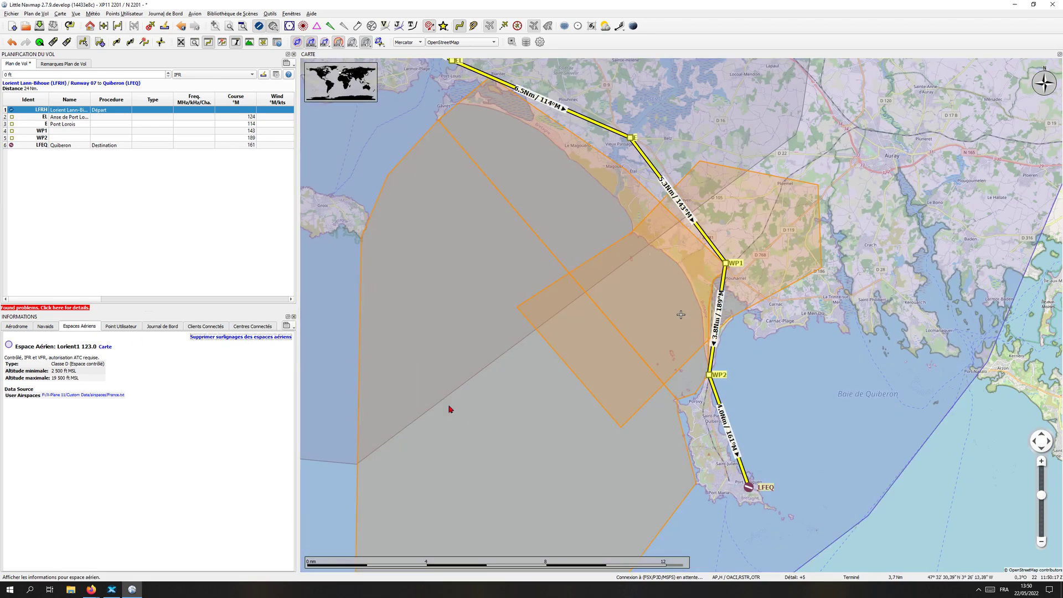
- Hide all class A to G airspaces and examine the restricted areas along the coast between EL and WP1
{"action": "left_click", "coordinate": [311, 42]}
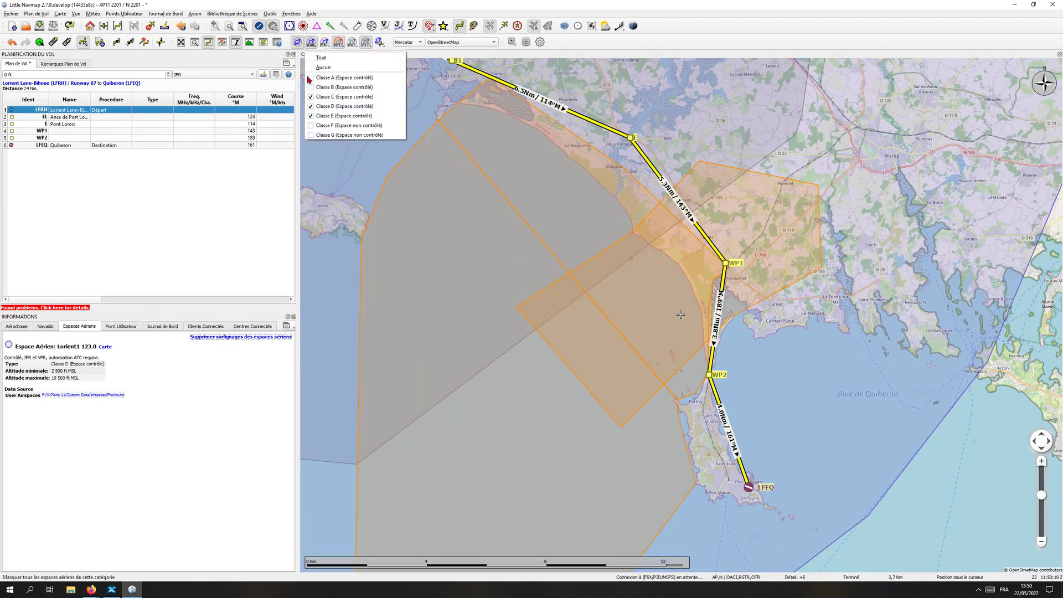
{"action": "left_click", "coordinate": [313, 68]}
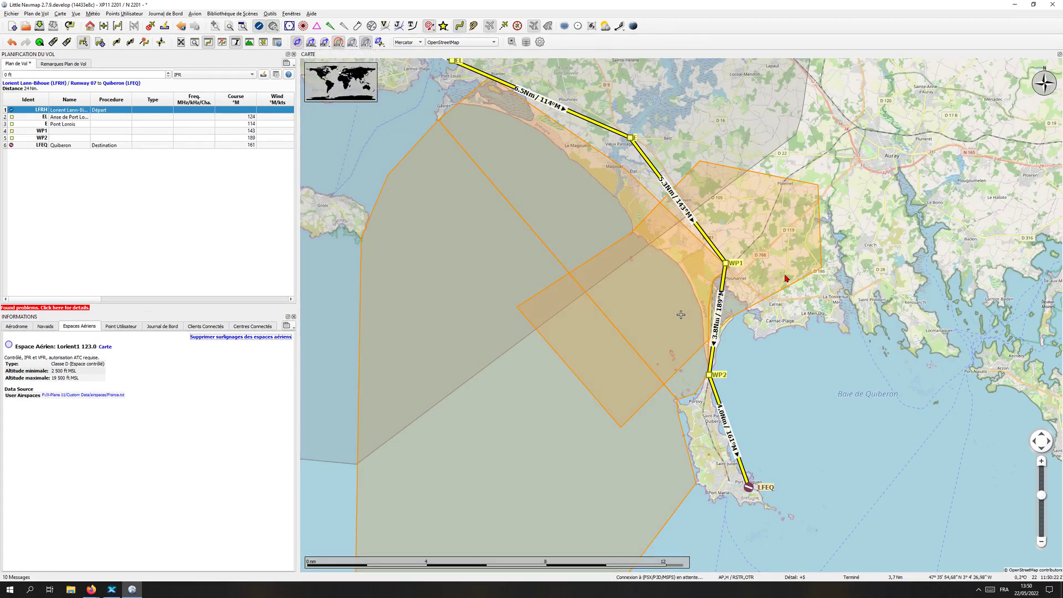
{"action": "mouse_move", "coordinate": [591, 199]}
{"action": "left_mouse_down"}
{"action": "mouse_move", "coordinate": [605, 286]}
{"action": "mouse_move", "coordinate": [624, 266]}
{"action": "left_mouse_up"}
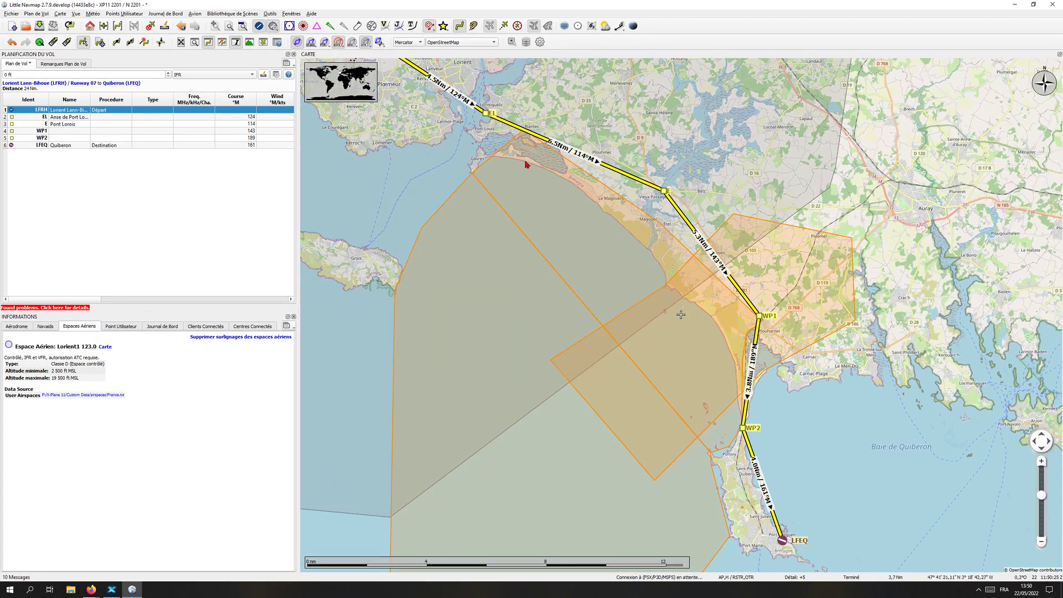
{"action": "scroll", "coordinate": [518, 149], "scroll_direction": "up", "scroll_amount": 2}
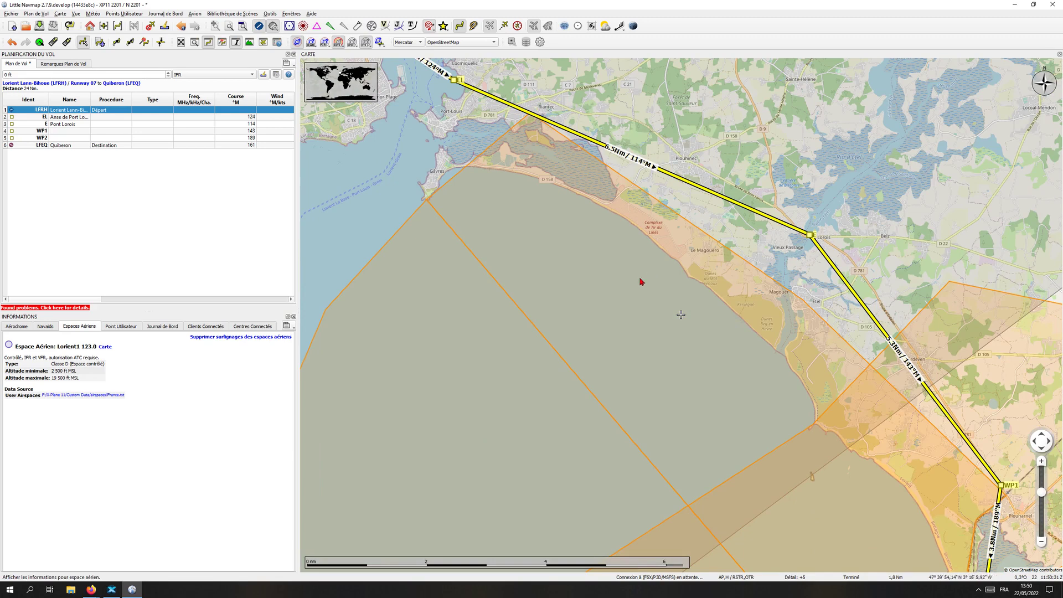
- Highlight the Lorient1 class D airspace on the map again and clear the highlight
{"action": "left_click", "coordinate": [106, 347]}
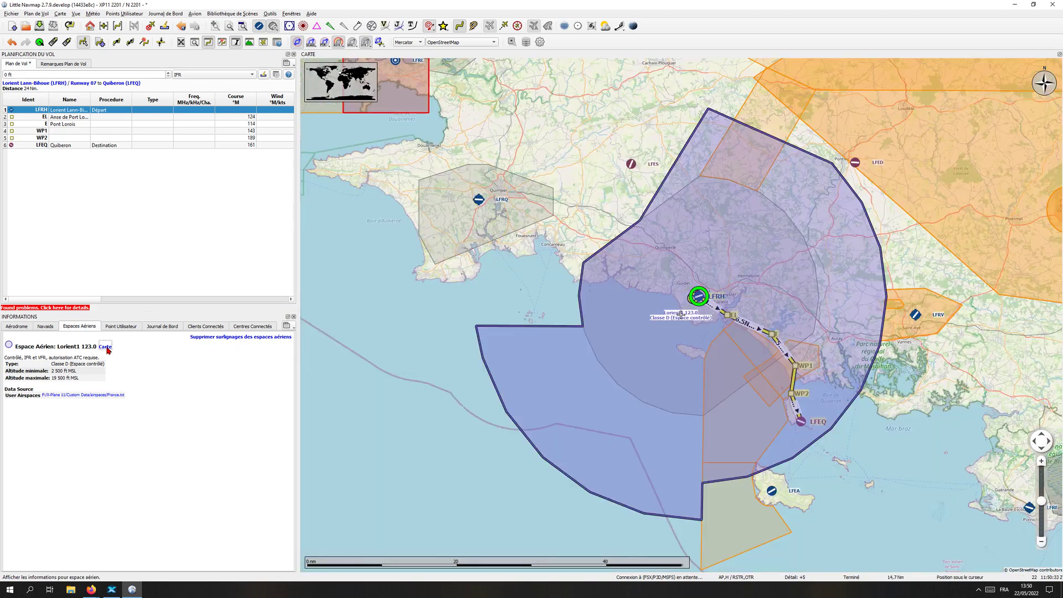
{"action": "left_click", "coordinate": [209, 338]}
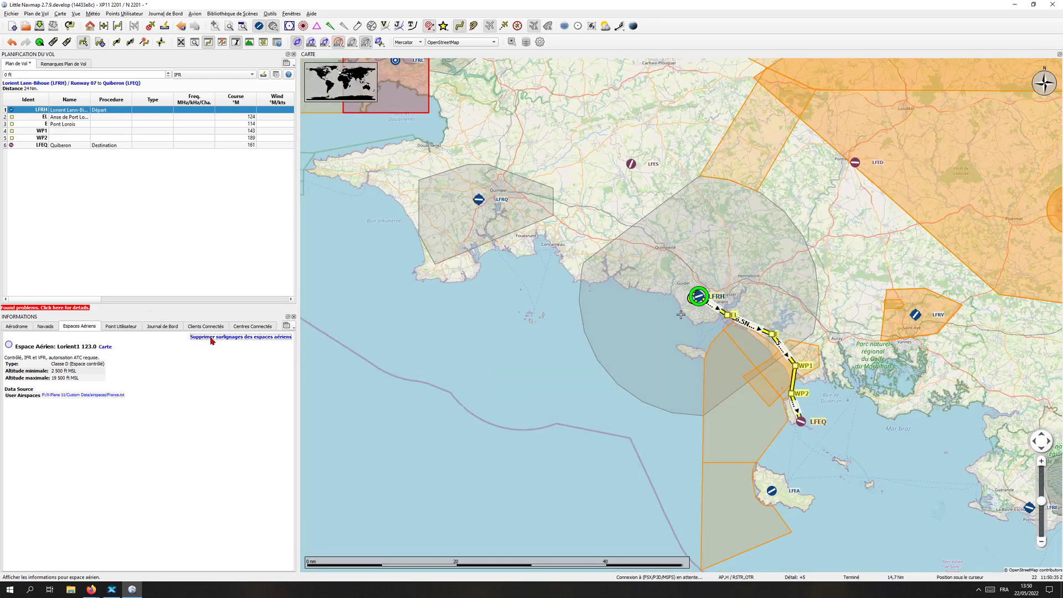
{"action": "double_click", "coordinate": [212, 338]}
{"action": "scroll", "coordinate": [773, 339], "scroll_direction": "up", "scroll_amount": 2}
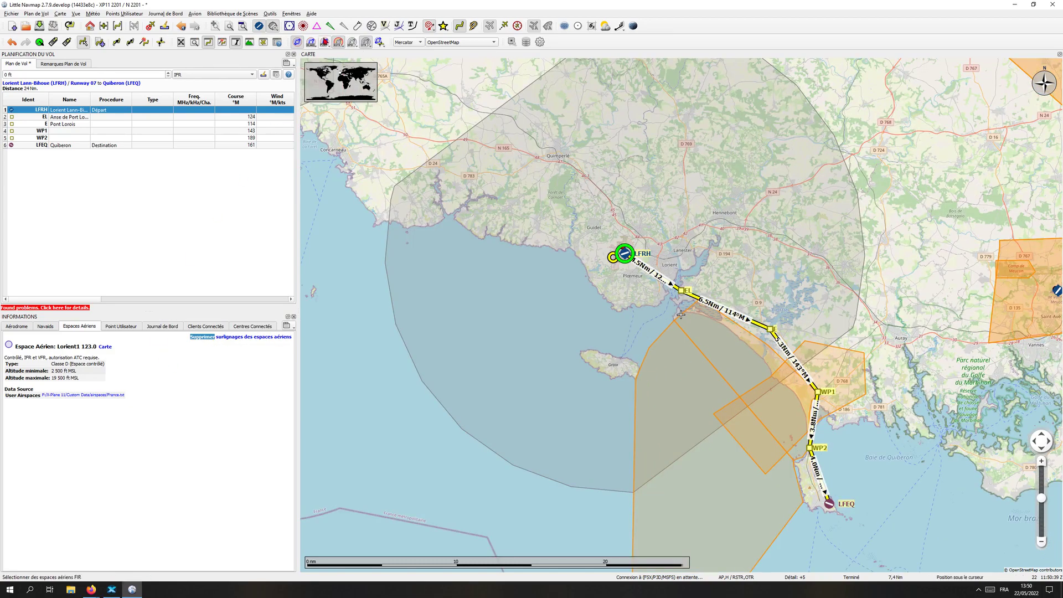
- Compare the airspace class filter with the restricted-area filter to see which types are still enabled
{"action": "left_click", "coordinate": [311, 46]}
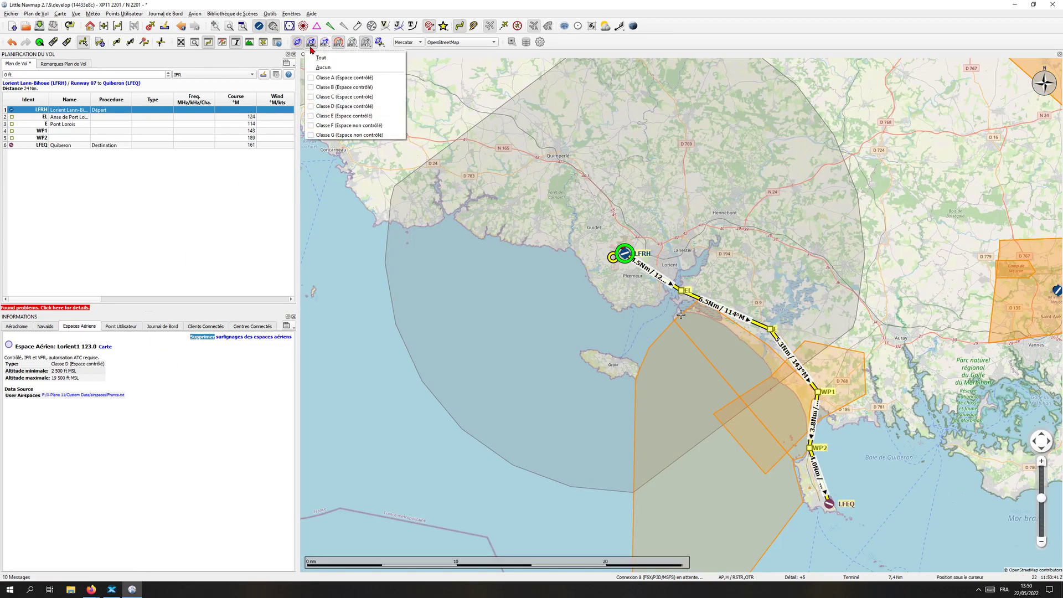
{"action": "left_click", "coordinate": [338, 45]}
{"action": "left_click", "coordinate": [339, 44]}
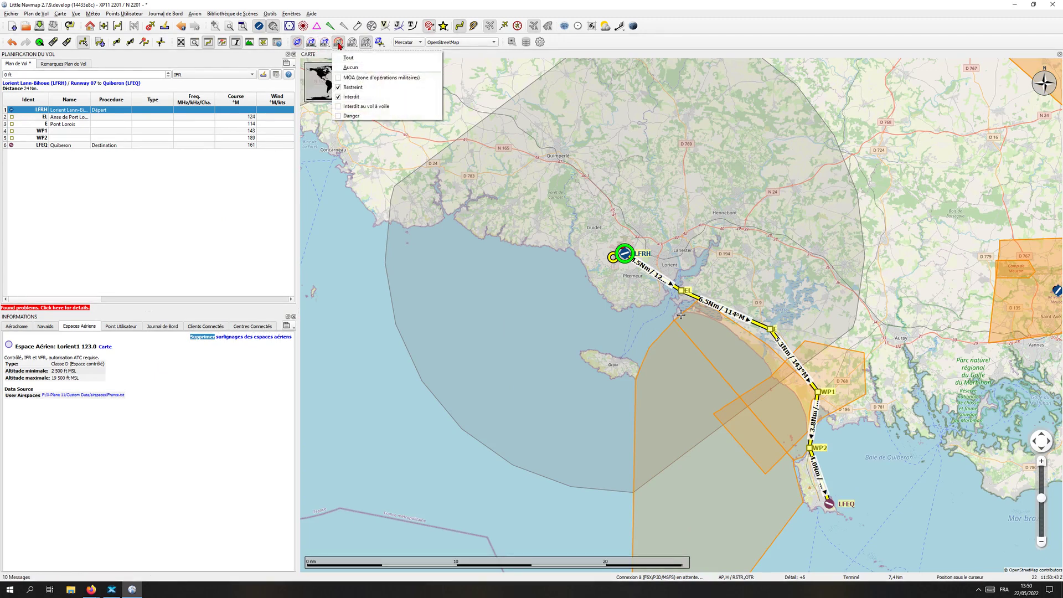
{"action": "left_click", "coordinate": [311, 47]}
{"action": "left_click", "coordinate": [311, 46]}
{"action": "left_click", "coordinate": [311, 47]}
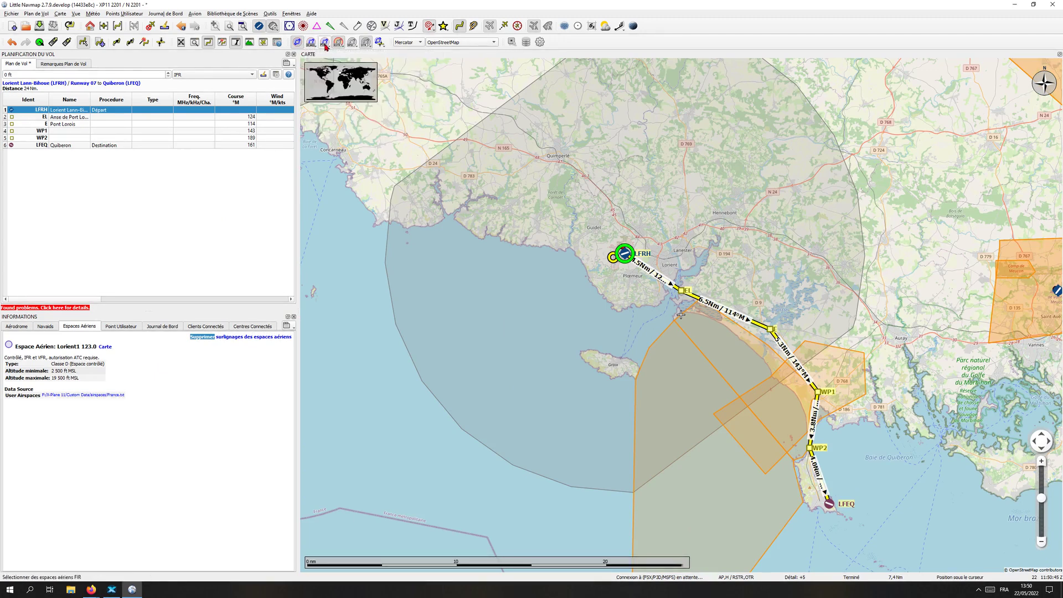
- Look up the R13a Graves restricted area, highlight it to examine its boundary along the route, and clear the highlight
{"action": "left_click", "coordinate": [738, 371]}
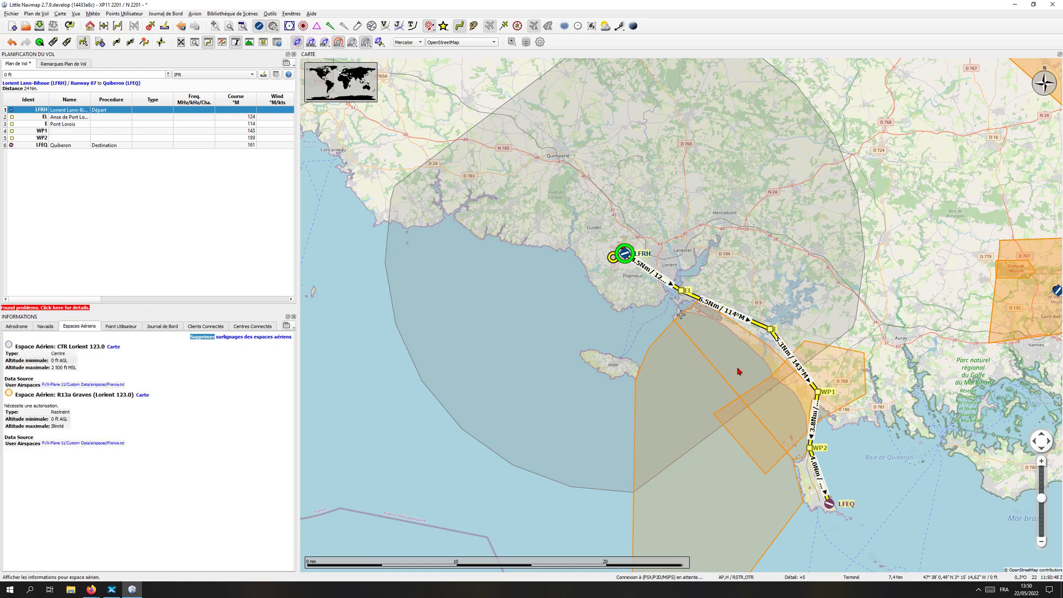
{"action": "left_click", "coordinate": [142, 395]}
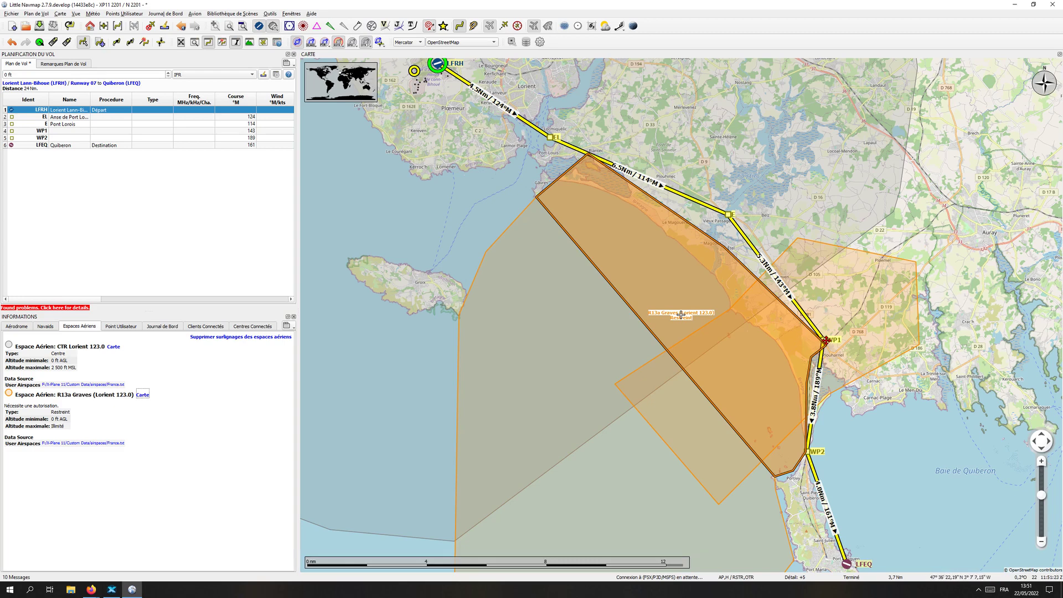
{"action": "left_click", "coordinate": [220, 337]}
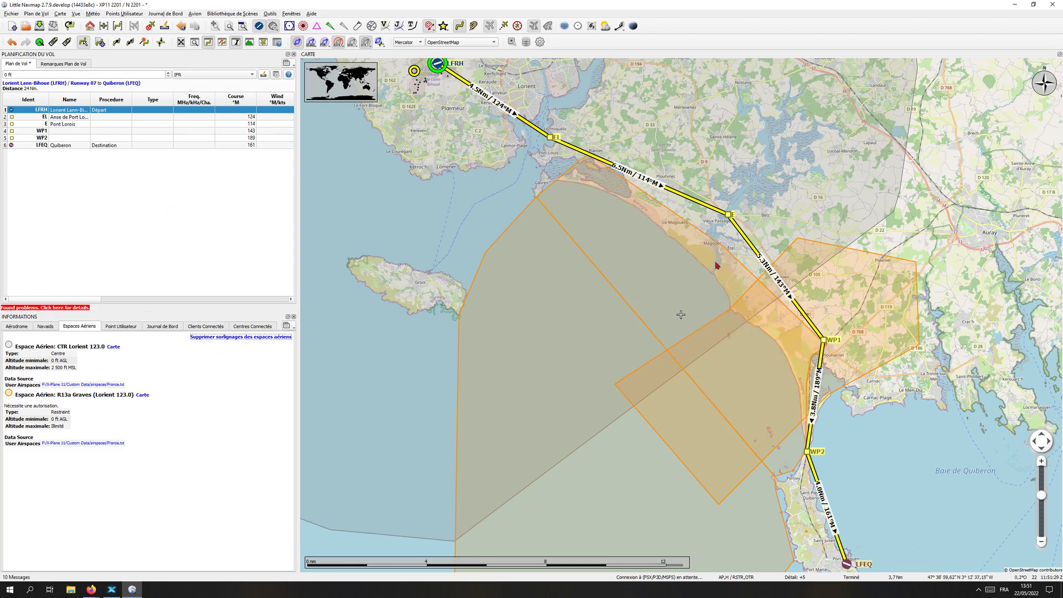
- Look up the R14 Lebego restricted area, highlight it to examine how the legs around WP1 cross it, and clear the highlight
{"action": "left_click", "coordinate": [811, 269]}
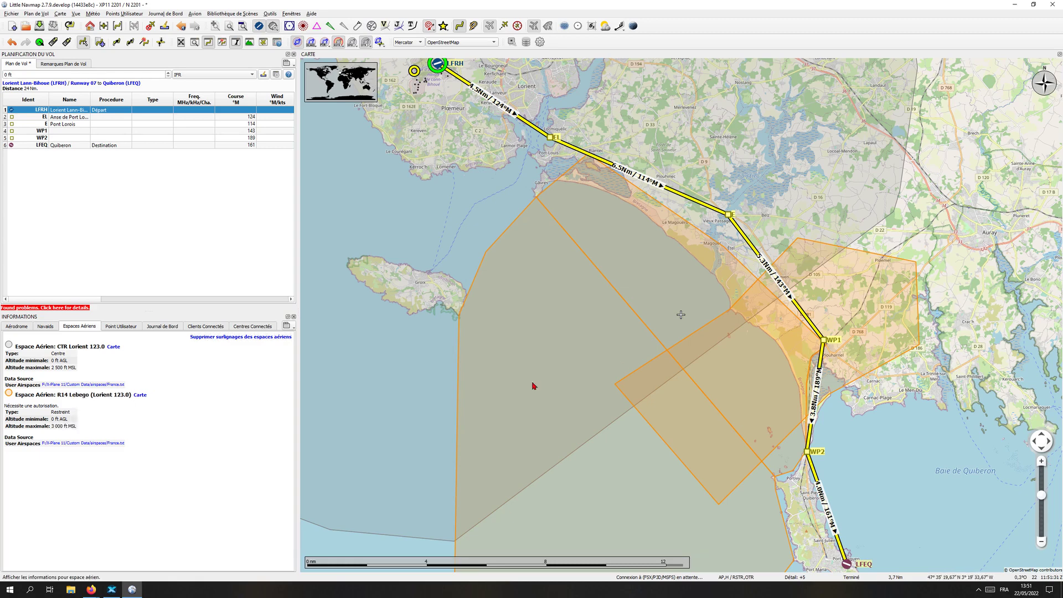
{"action": "left_click", "coordinate": [146, 395]}
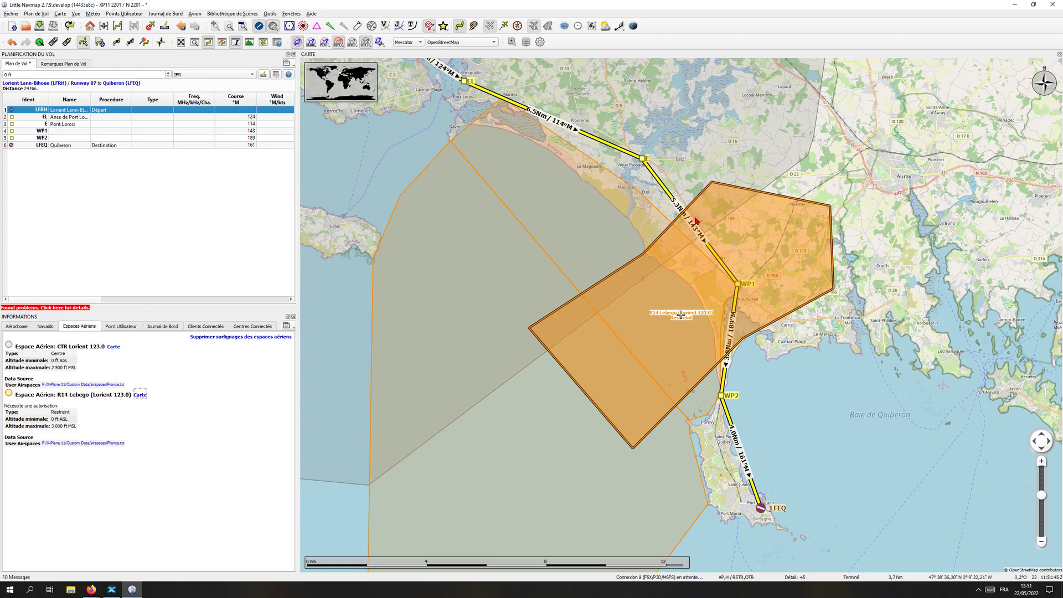
{"action": "mouse_move", "coordinate": [704, 220]}
{"action": "left_click_drag", "start_coordinate": [634, 401], "coordinate": [564, 317]}
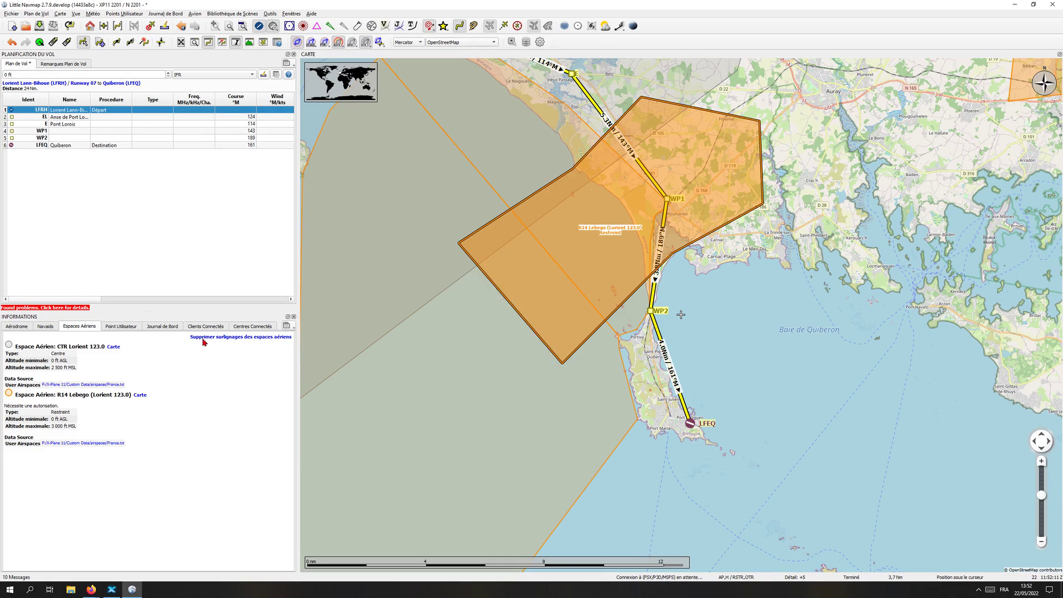
{"action": "left_click", "coordinate": [203, 338]}
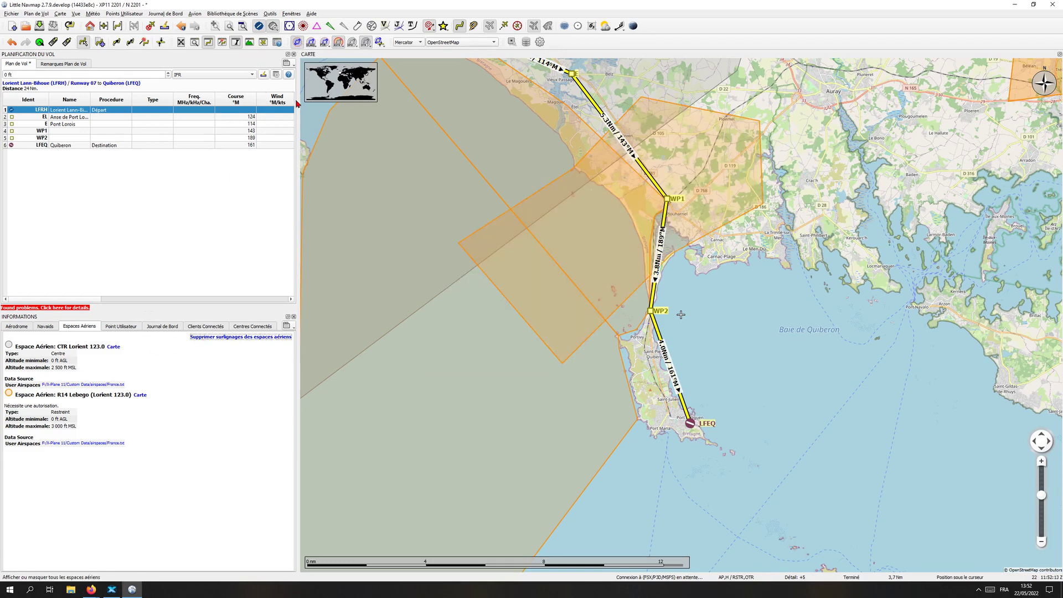
- Set the flight plan's rules to VFR
{"action": "scroll", "coordinate": [413, 303], "scroll_direction": "down", "scroll_amount": 2}
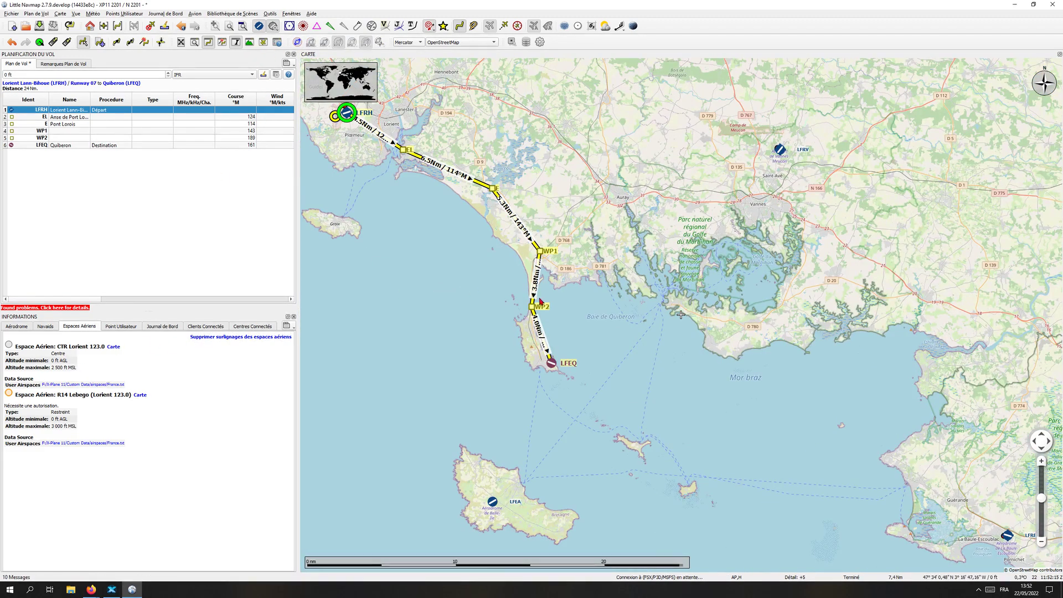
{"action": "left_click_drag", "start_coordinate": [444, 282], "coordinate": [539, 300]}
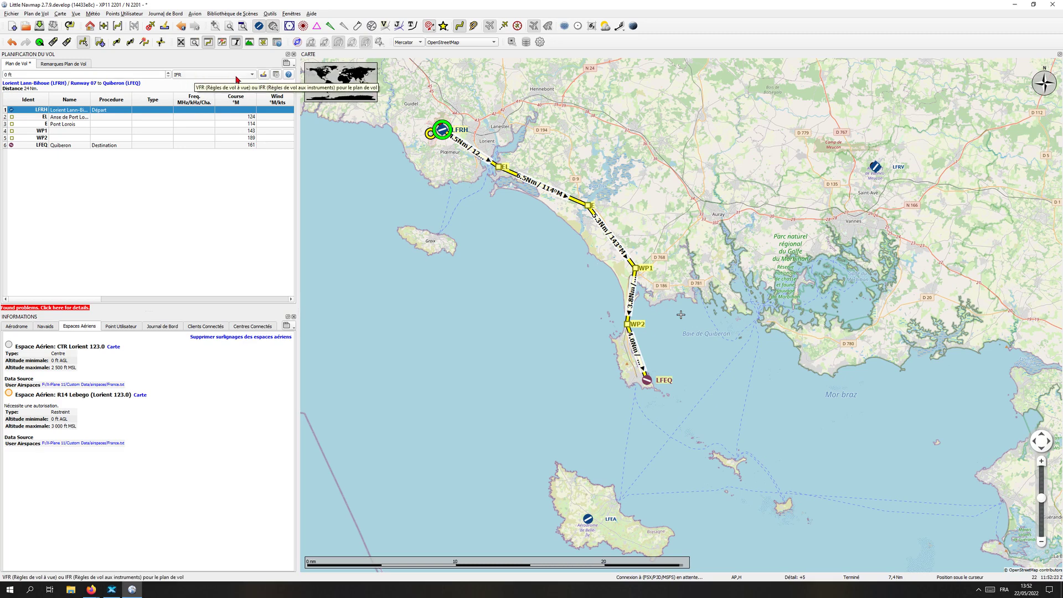
{"action": "left_click", "coordinate": [251, 75]}
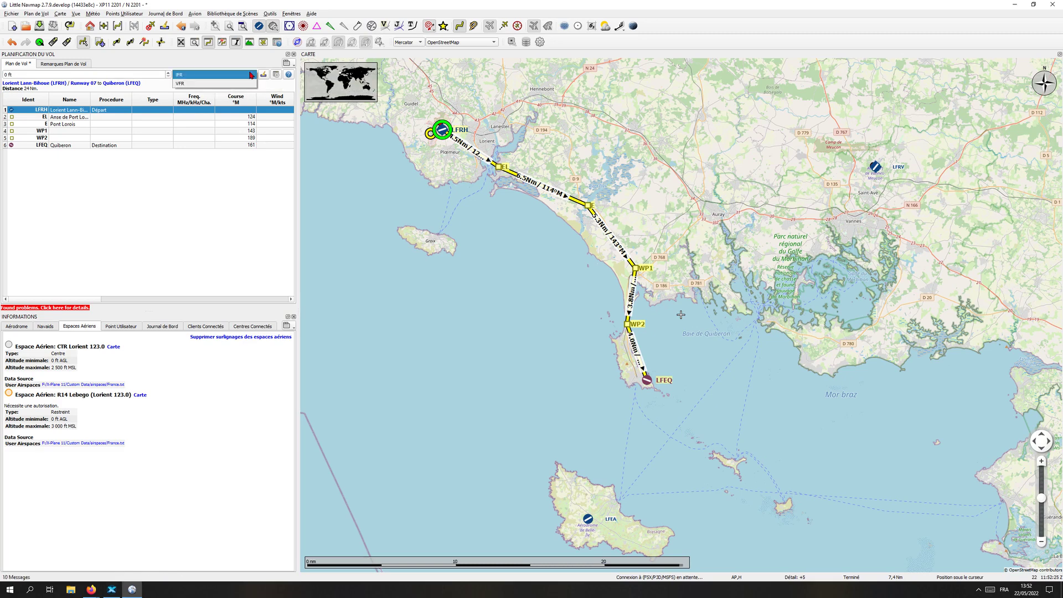
{"action": "left_click", "coordinate": [221, 83]}
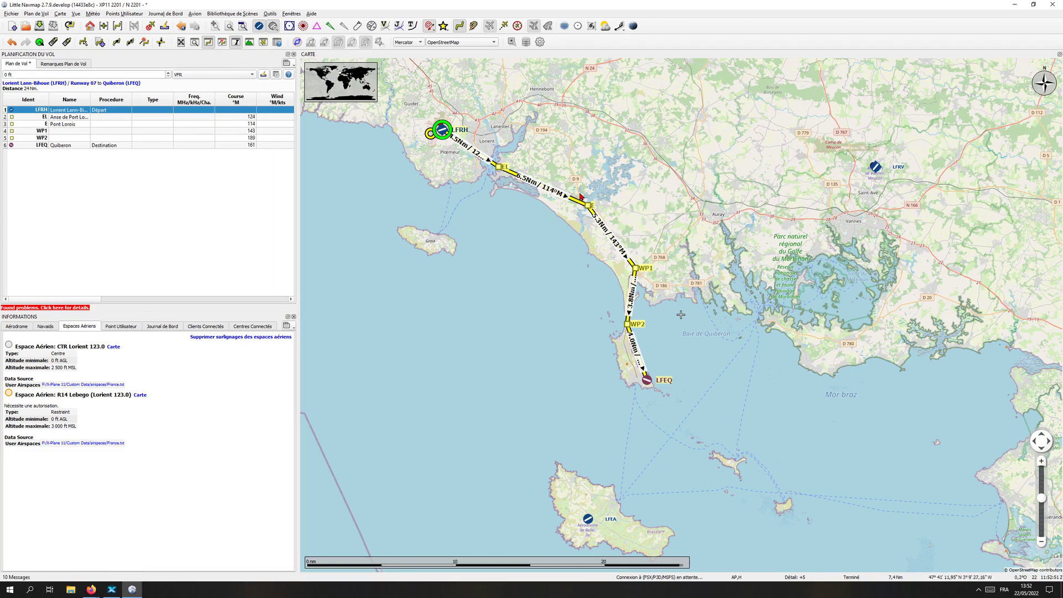
- Adjust the flight plan's cruise altitude automatically to 1,500 ft using the simplified east/west rules
{"action": "left_click", "coordinate": [82, 44]}
{"action": "left_click", "coordinate": [31, 14]}
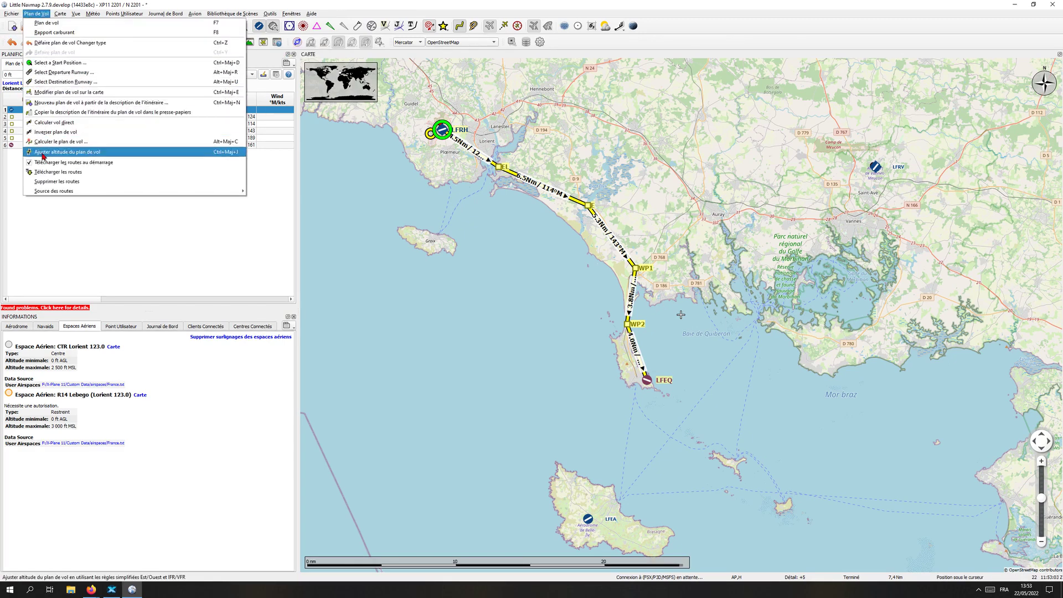
{"action": "left_click", "coordinate": [399, 247]}
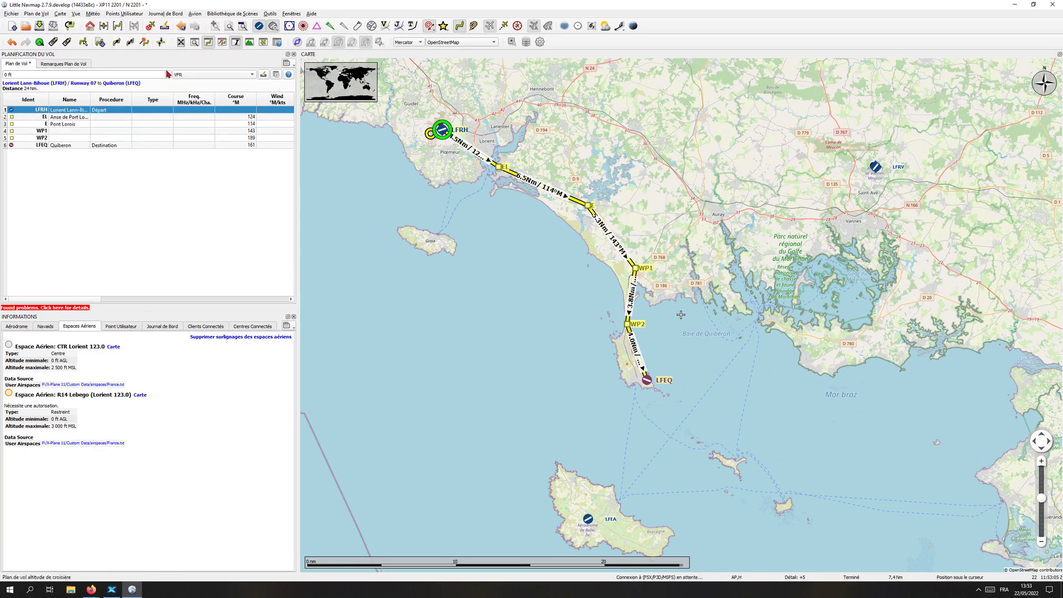
{"action": "left_click", "coordinate": [164, 43]}
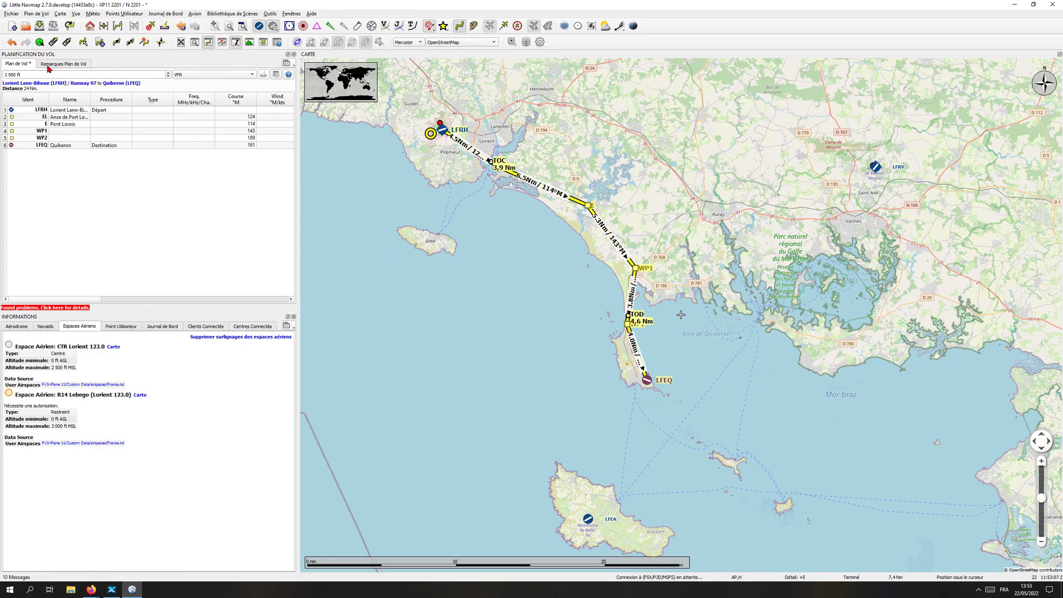
- Lower the cruise altitude to 1,000 ft and show the flight plan's elevation profile in an enlarged pane
{"action": "left_click", "coordinate": [167, 77]}
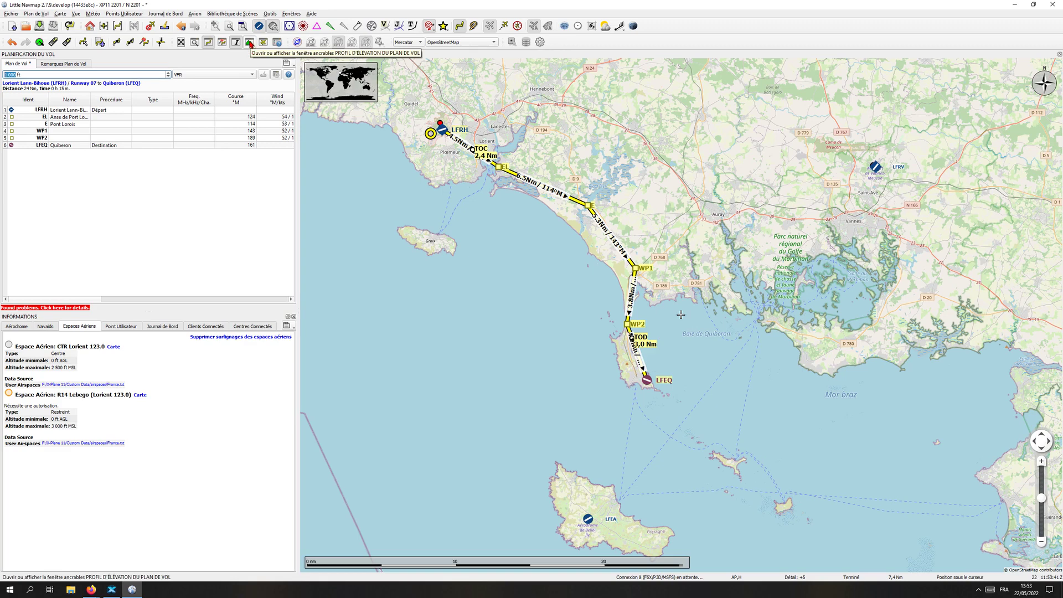
{"action": "left_click", "coordinate": [249, 43]}
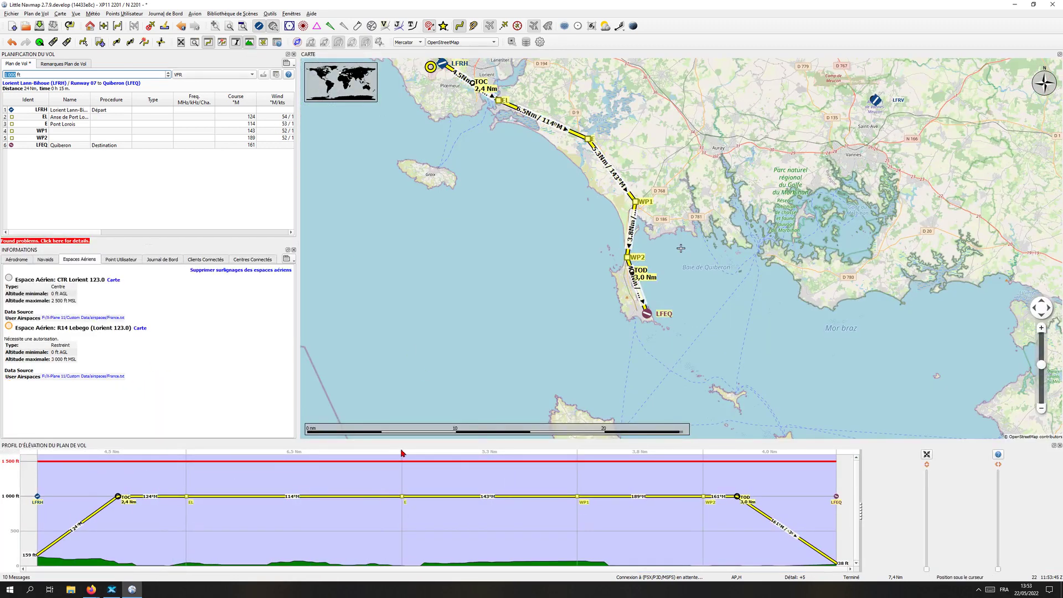
{"action": "left_click_drag", "start_coordinate": [410, 441], "coordinate": [429, 415]}
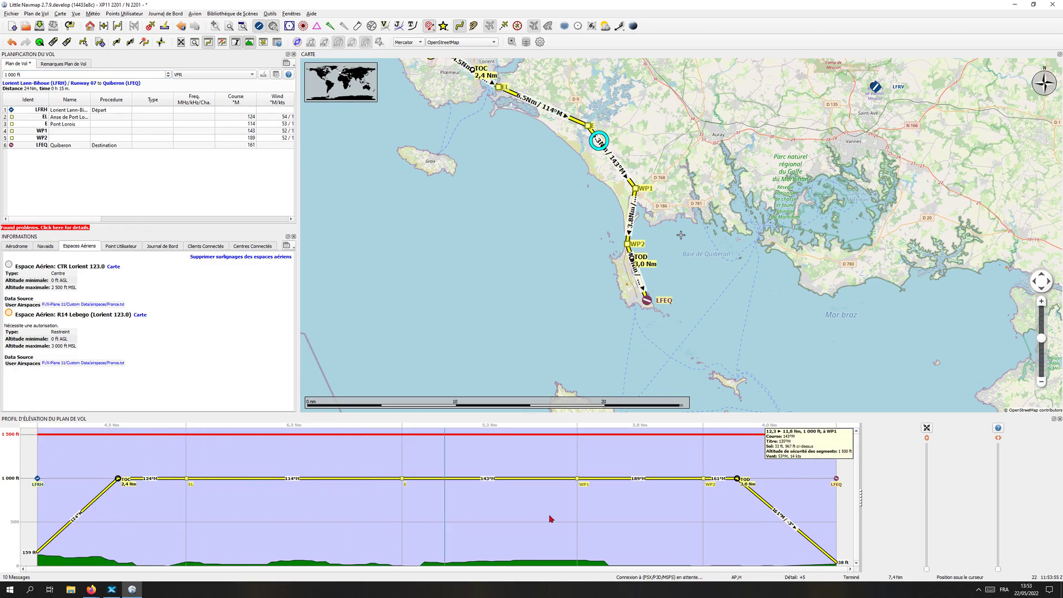
{"action": "left_click_drag", "start_coordinate": [566, 189], "coordinate": [571, 241]}
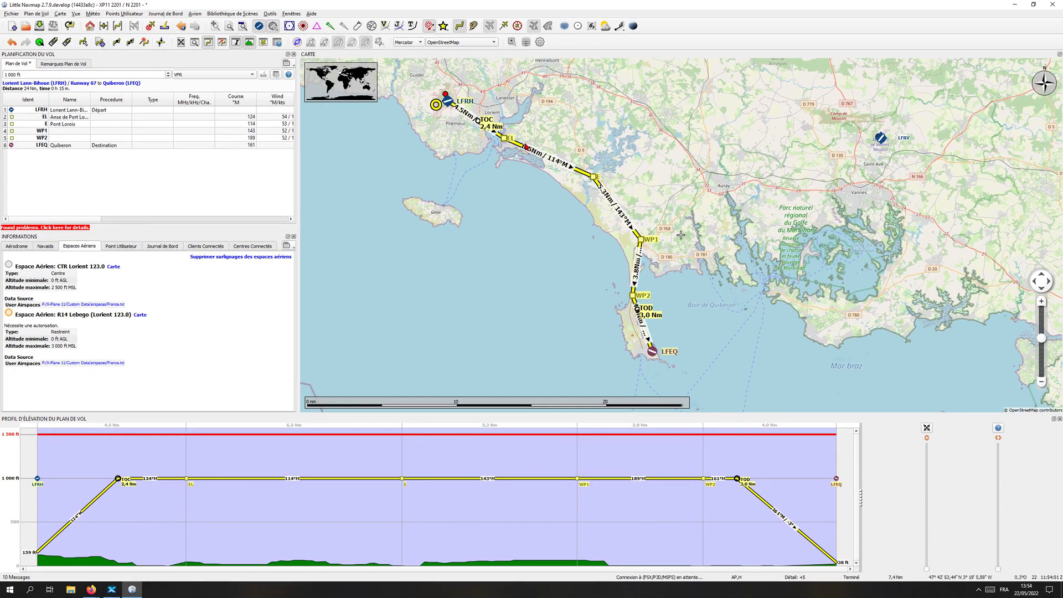
{"action": "right_click", "coordinate": [609, 219]}
{"action": "left_click", "coordinate": [461, 531]}
{"action": "scroll", "coordinate": [541, 220], "scroll_direction": "up", "scroll_amount": 1}
{"action": "scroll", "coordinate": [501, 211], "scroll_direction": "up", "scroll_amount": 1}
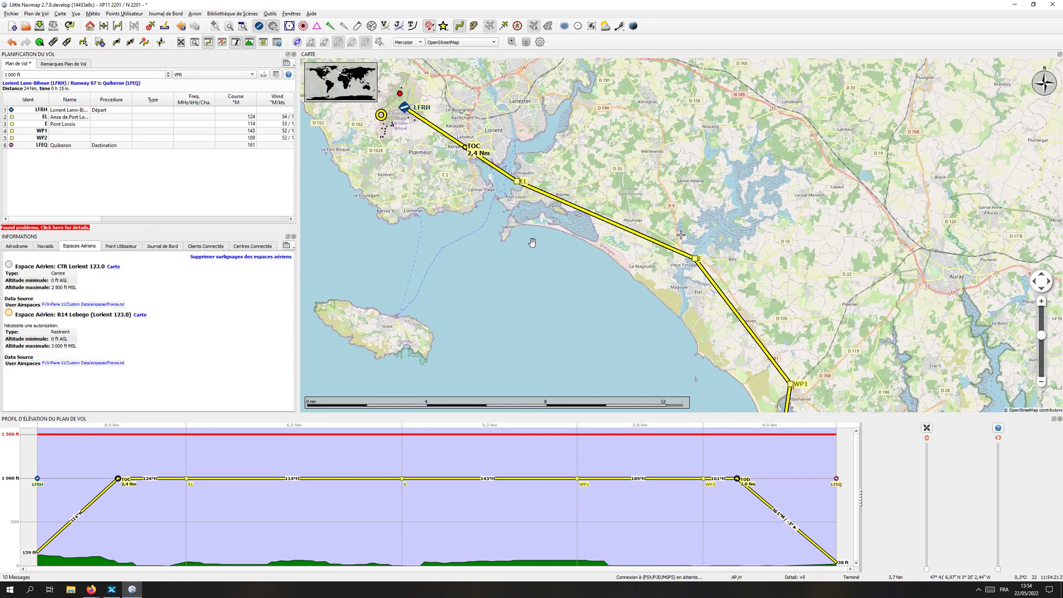
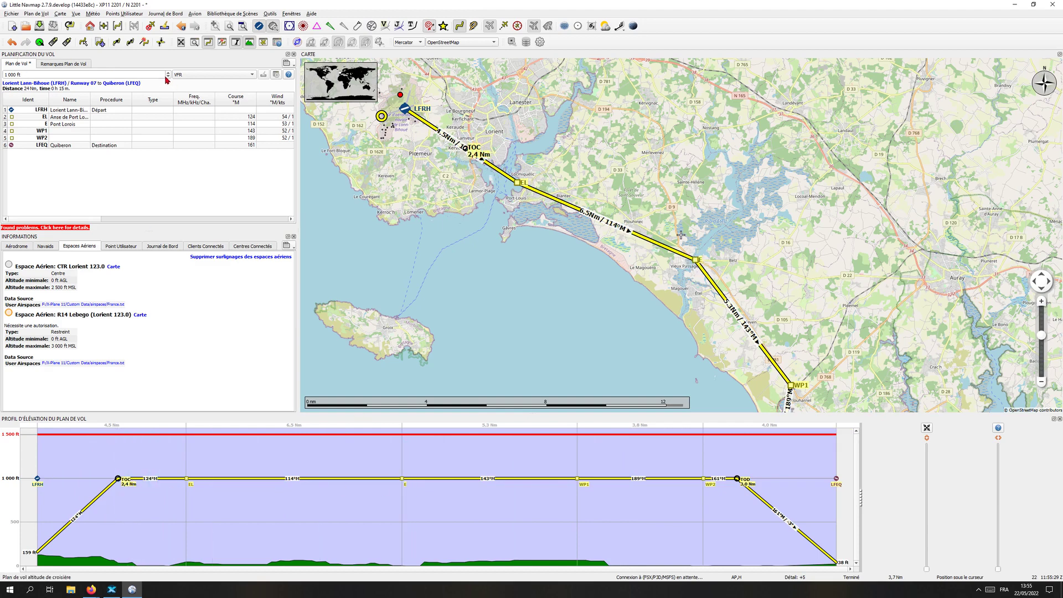
{"action": "left_click", "coordinate": [208, 43]}
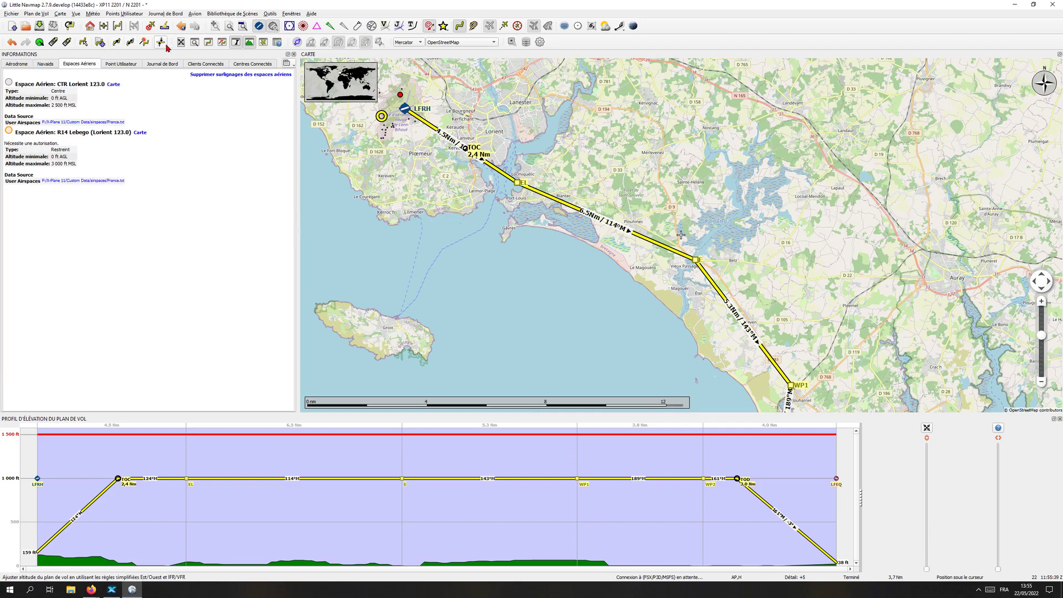
{"action": "left_click", "coordinate": [192, 44]}
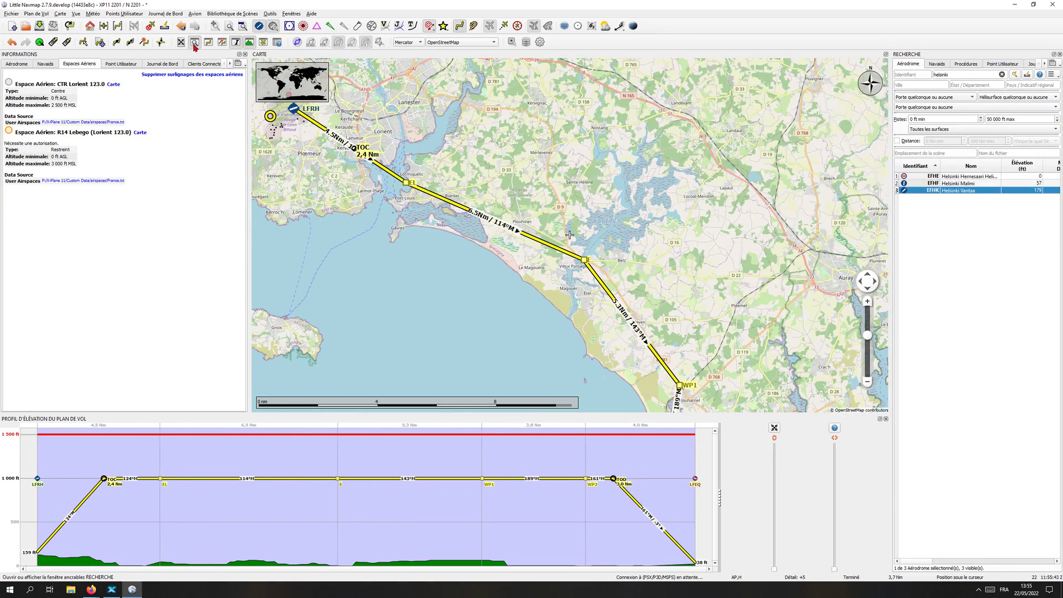
{"action": "left_click", "coordinate": [194, 43]}
{"action": "left_click", "coordinate": [213, 43]}
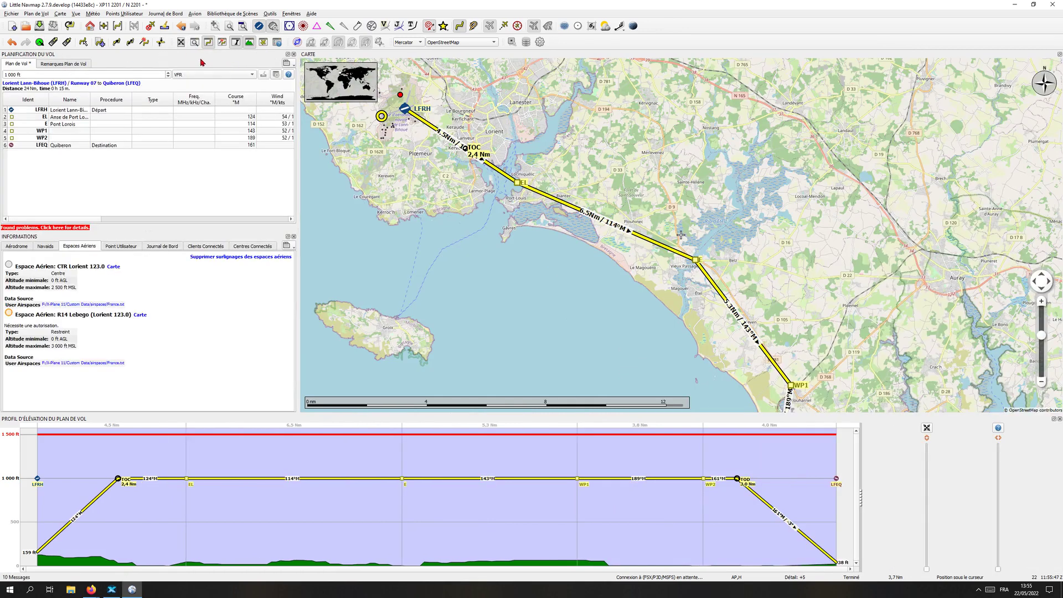
{"action": "left_click", "coordinate": [208, 43]}
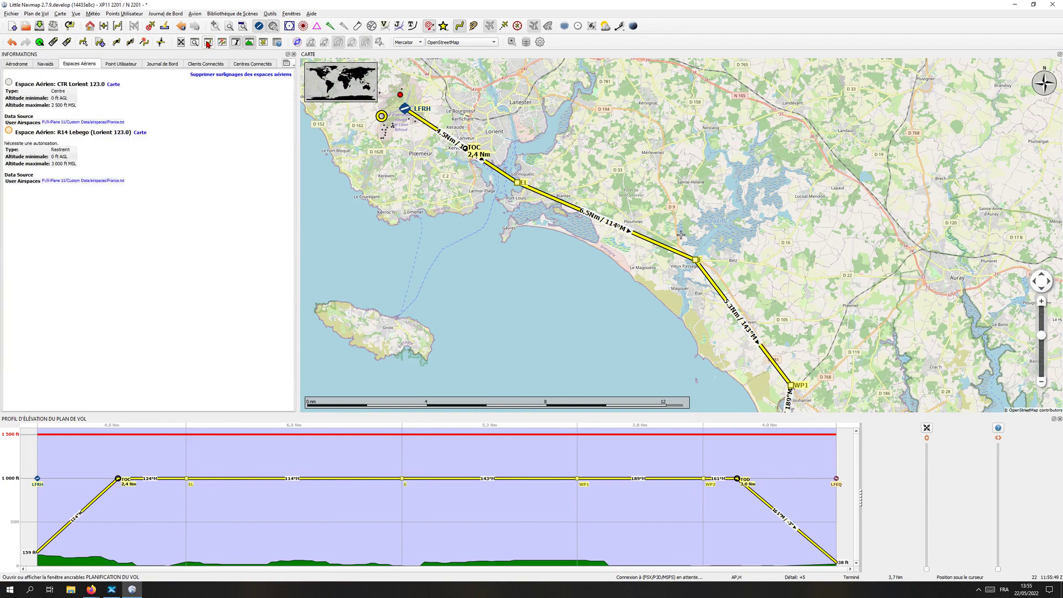
{"action": "left_click", "coordinate": [208, 43]}
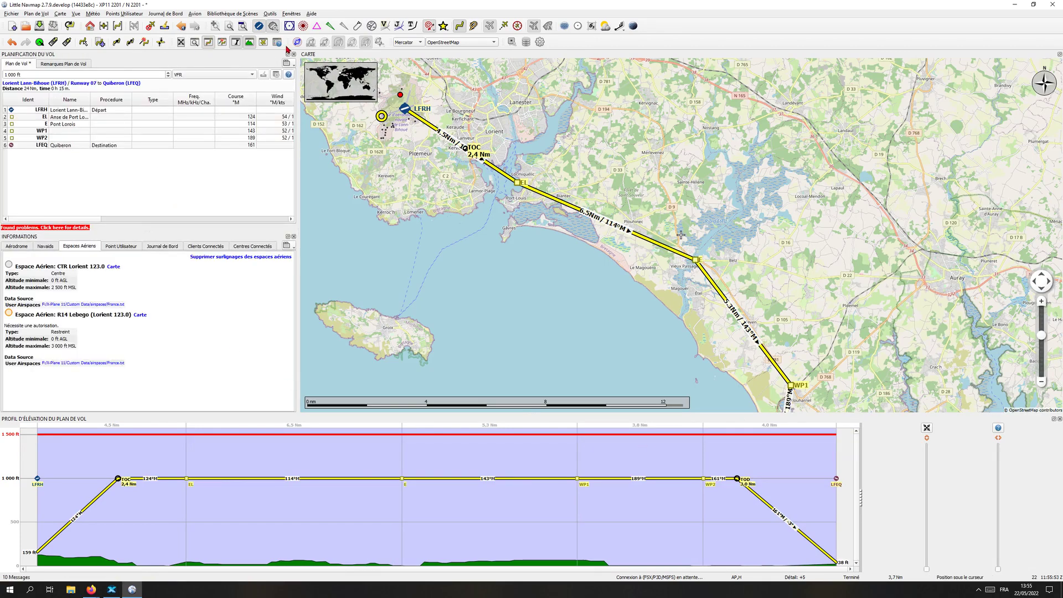
- Readjust the cruise altitude automatically to 1,500 ft using the simplified rules and show the elevation profile again
{"action": "left_click", "coordinate": [249, 42]}
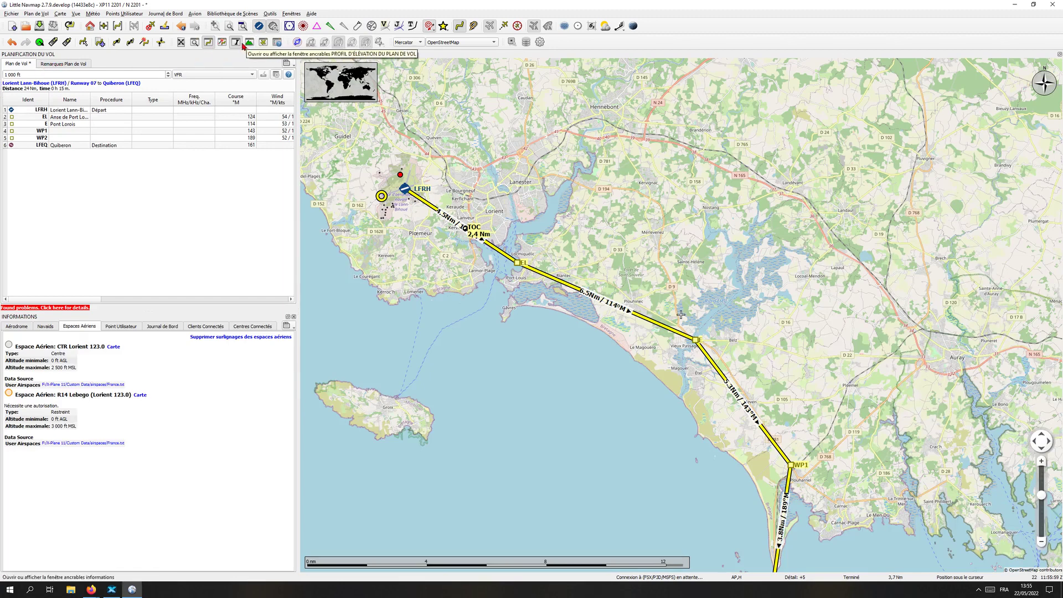
{"action": "left_click", "coordinate": [159, 43]}
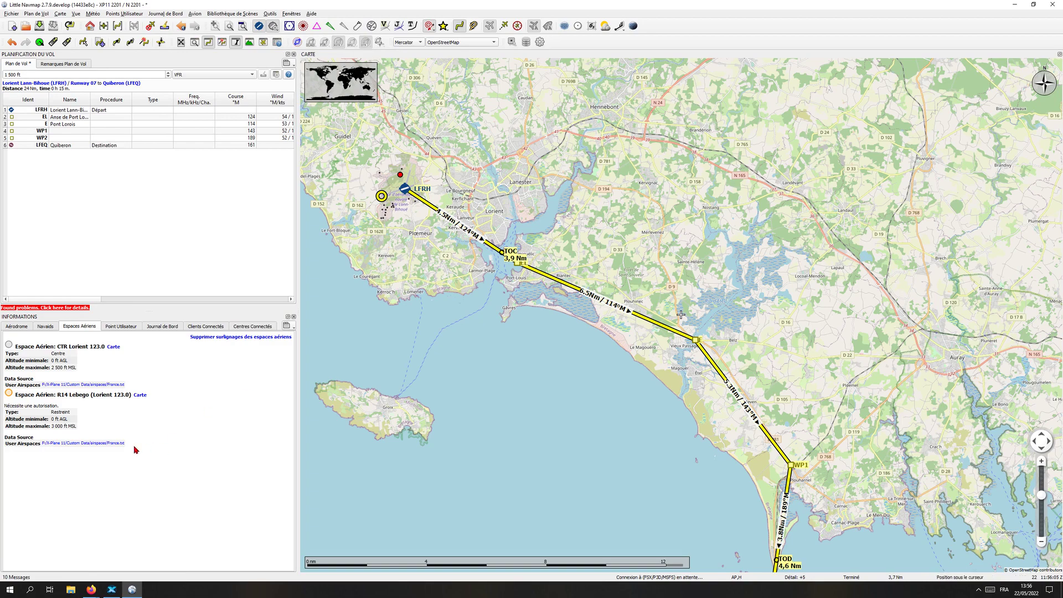
{"action": "left_click", "coordinate": [254, 46]}
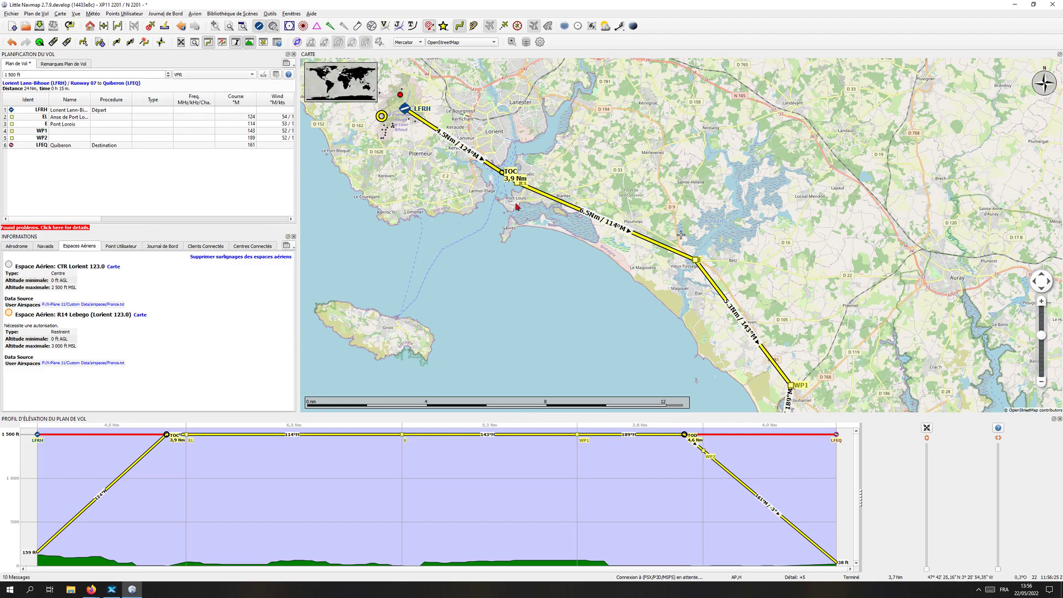
- Examine on the map where the top of climb falls after Lorient and the top of descent before Quiberon
{"action": "scroll", "coordinate": [519, 199], "scroll_direction": "up", "scroll_amount": 2}
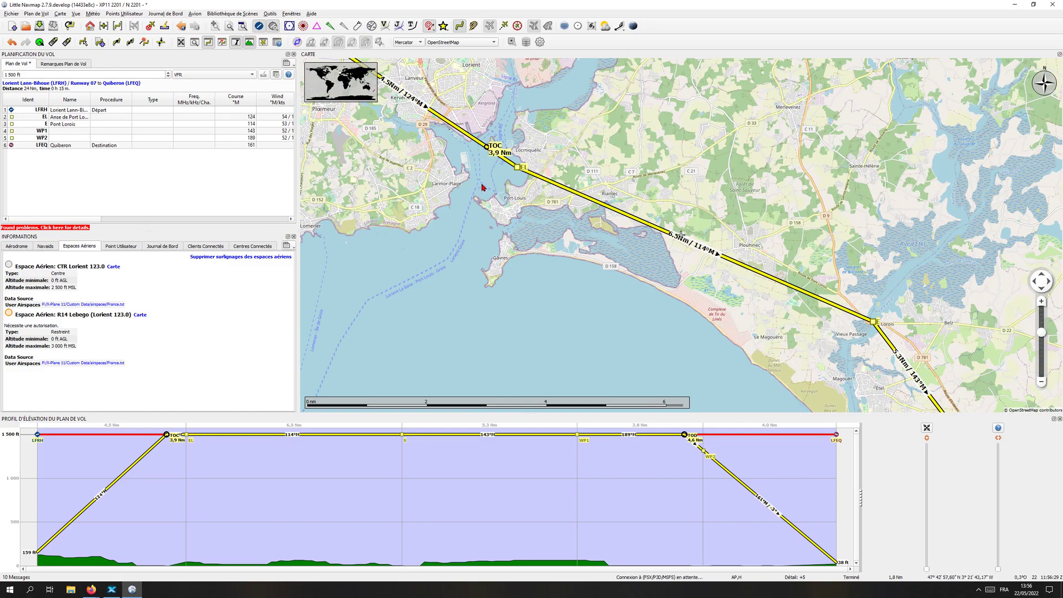
{"action": "left_click_drag", "start_coordinate": [468, 224], "coordinate": [535, 265]}
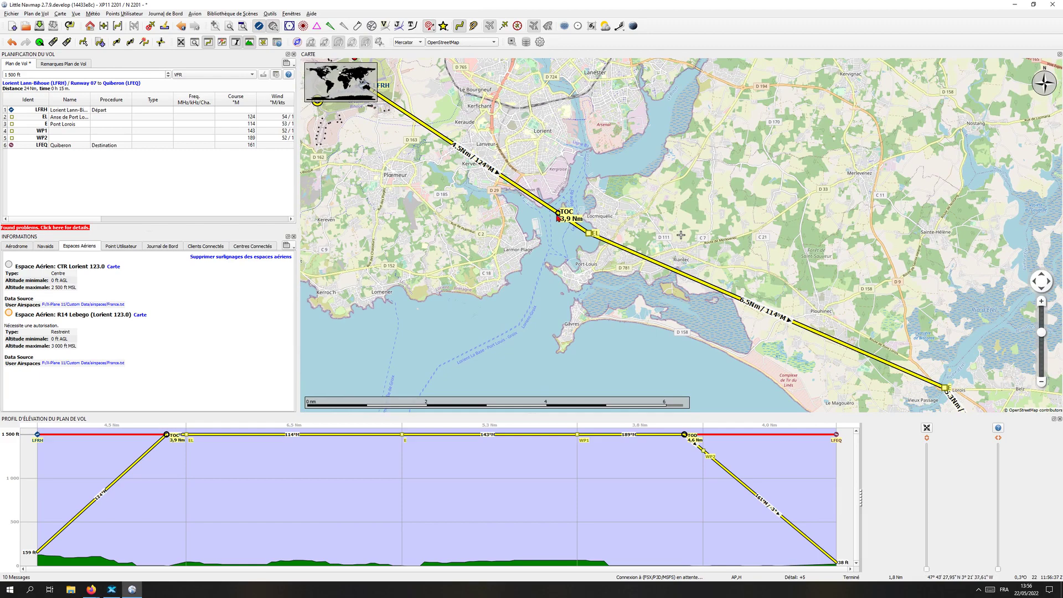
{"action": "left_click_drag", "start_coordinate": [702, 311], "coordinate": [664, 275]}
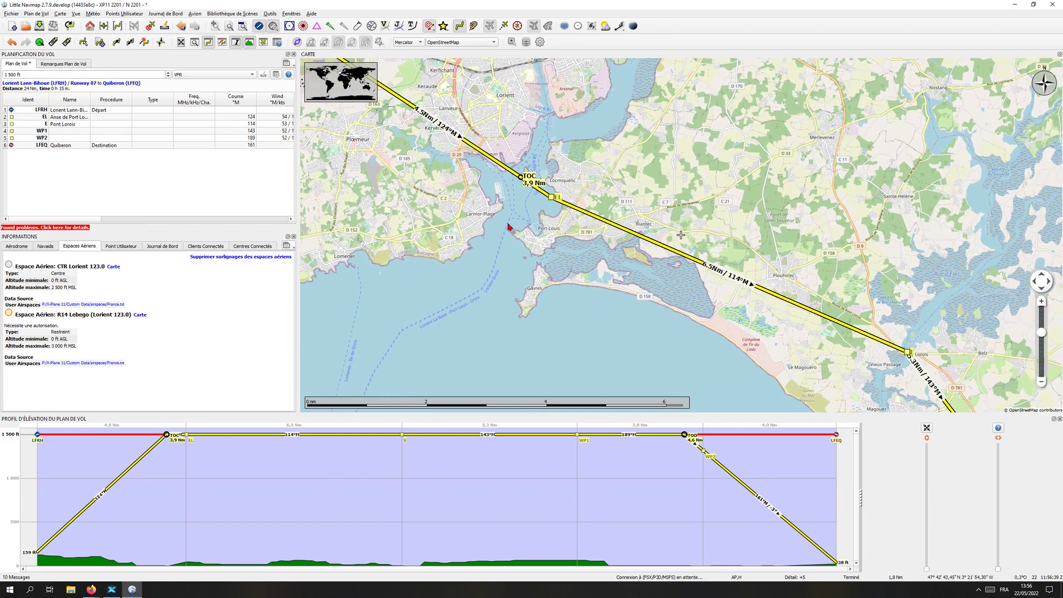
{"action": "left_click_drag", "start_coordinate": [528, 194], "coordinate": [668, 331]}
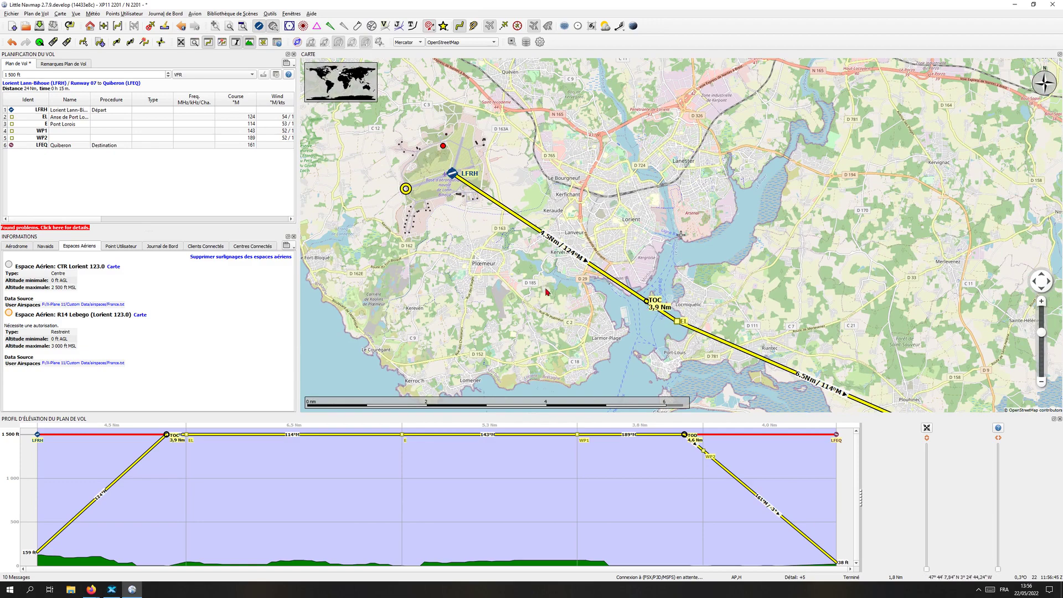
{"action": "left_click_drag", "start_coordinate": [626, 330], "coordinate": [562, 253]}
{"action": "right_click", "coordinate": [567, 238]}
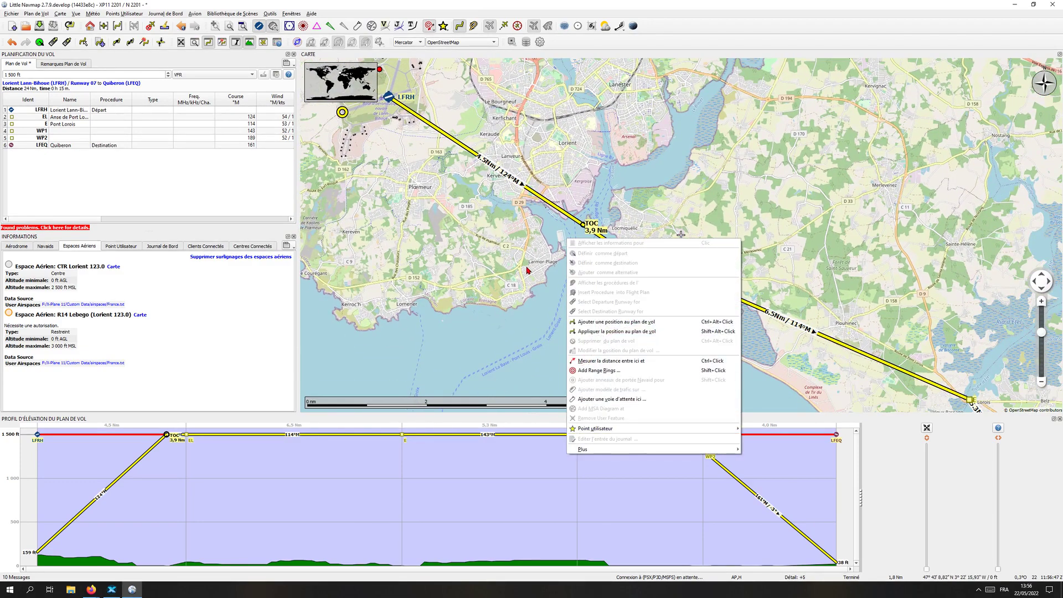
{"action": "left_click", "coordinate": [527, 272]}
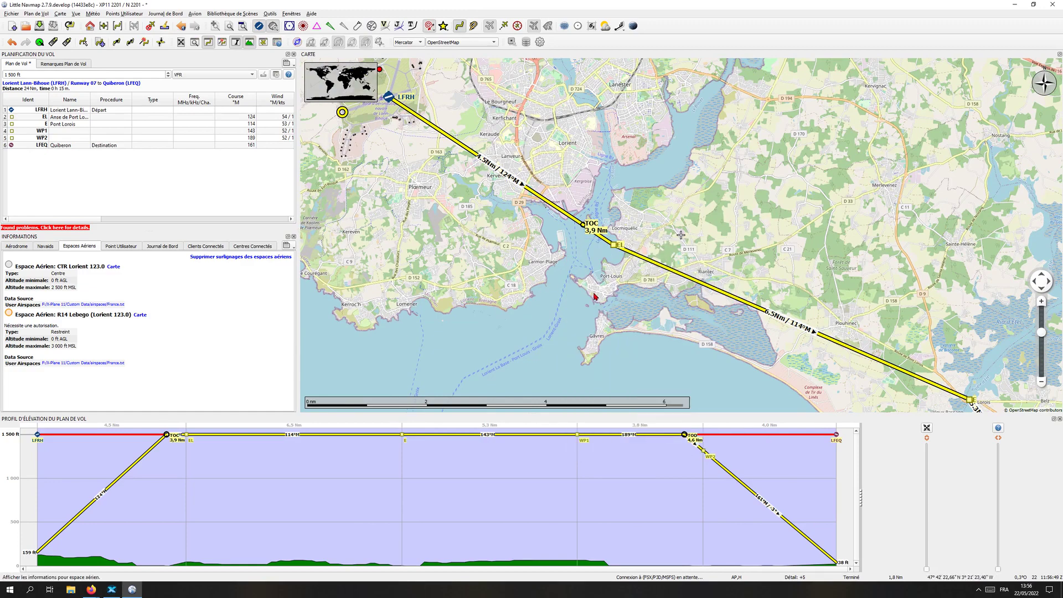
{"action": "left_click_drag", "start_coordinate": [782, 349], "coordinate": [616, 225]}
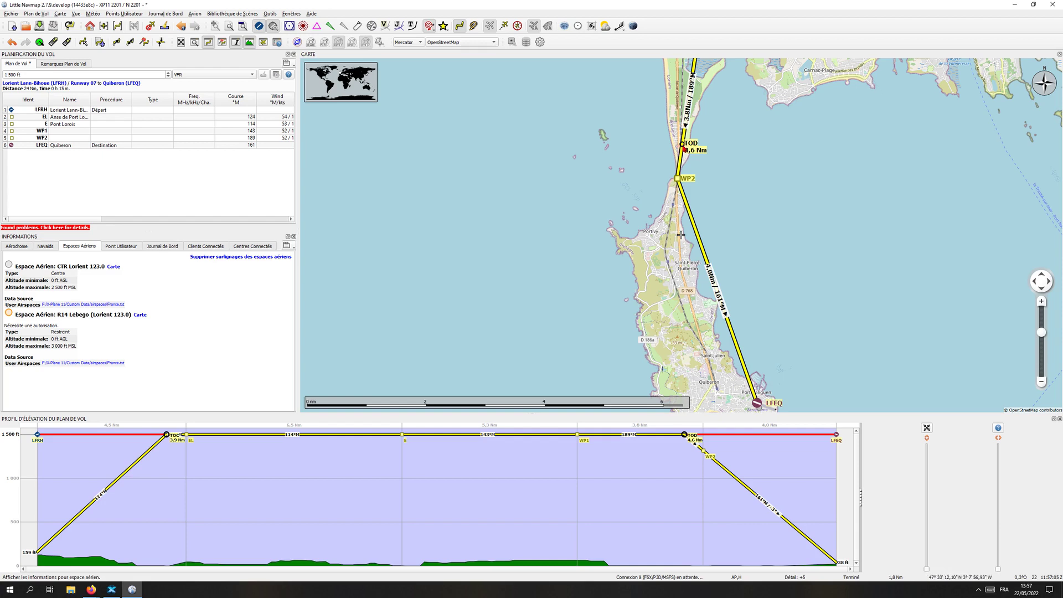
{"action": "mouse_move", "coordinate": [759, 405]}
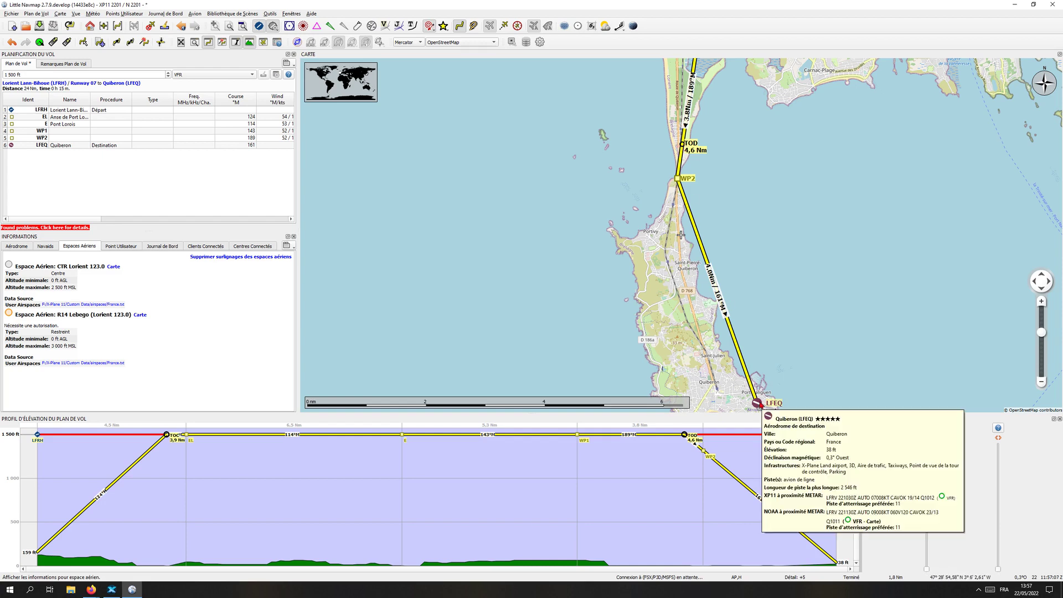
{"action": "scroll", "coordinate": [487, 221], "scroll_direction": "down", "scroll_amount": 5}
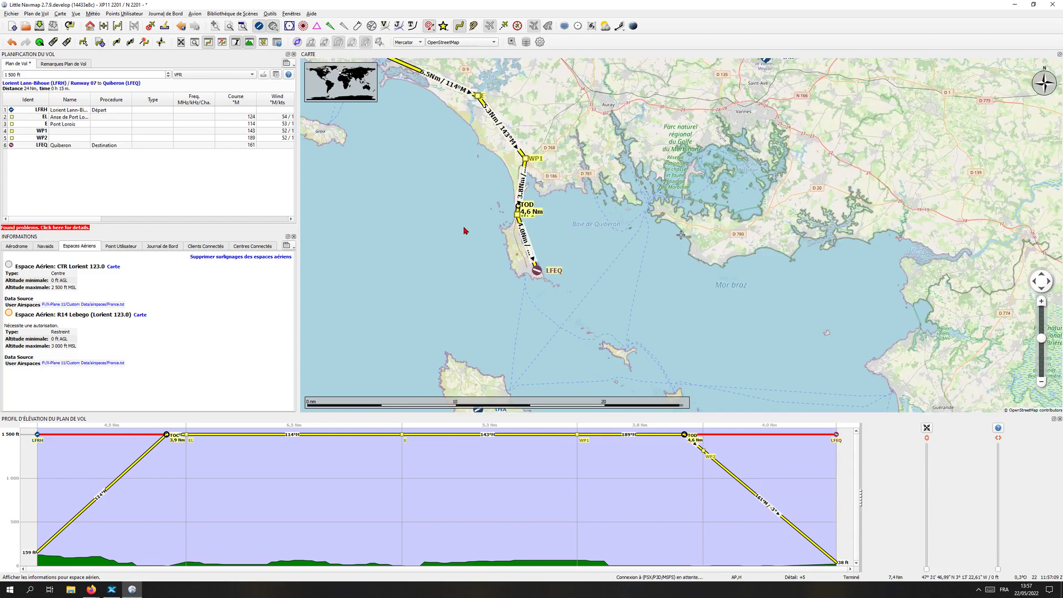
{"action": "left_click_drag", "start_coordinate": [548, 268], "coordinate": [603, 224]}
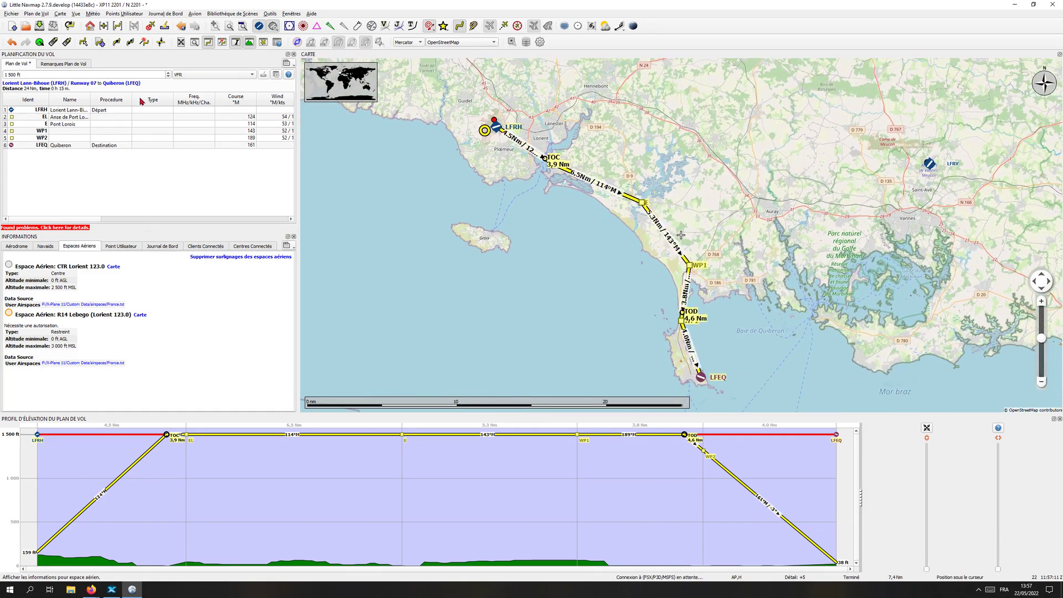
- Raise the cruise altitude in increments to 10,000 ft to compare the climb and descent profiles
{"action": "left_click", "coordinate": [169, 74]}
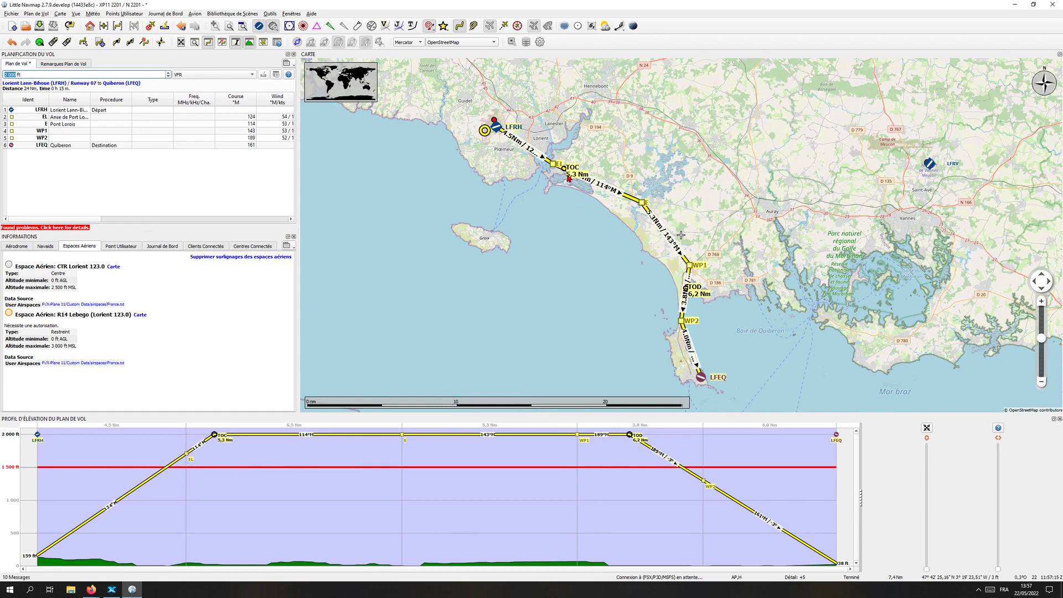
{"action": "left_click", "coordinate": [168, 74]}
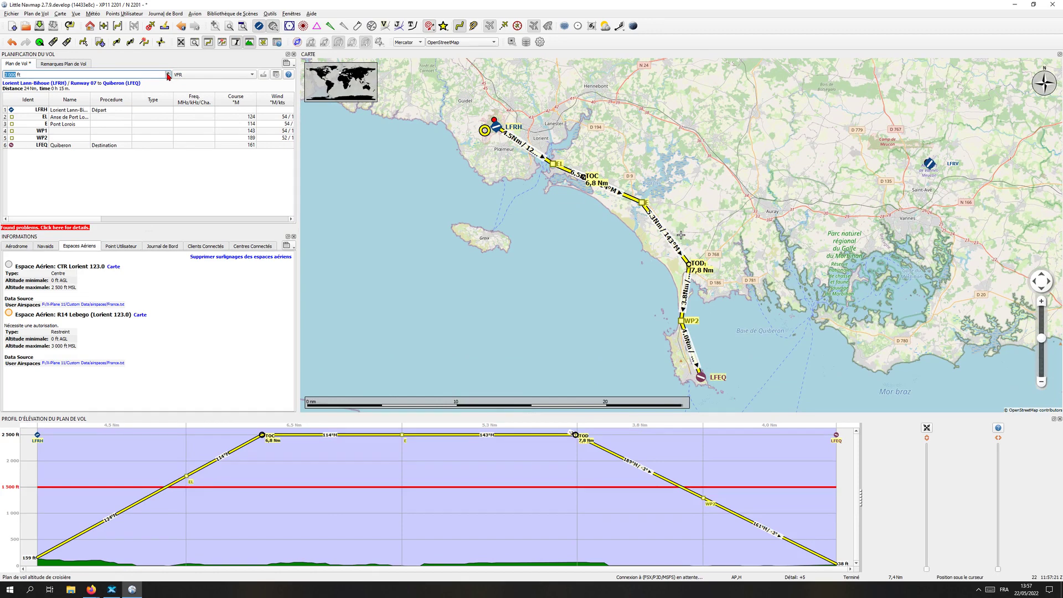
{"action": "left_click", "coordinate": [168, 73]}
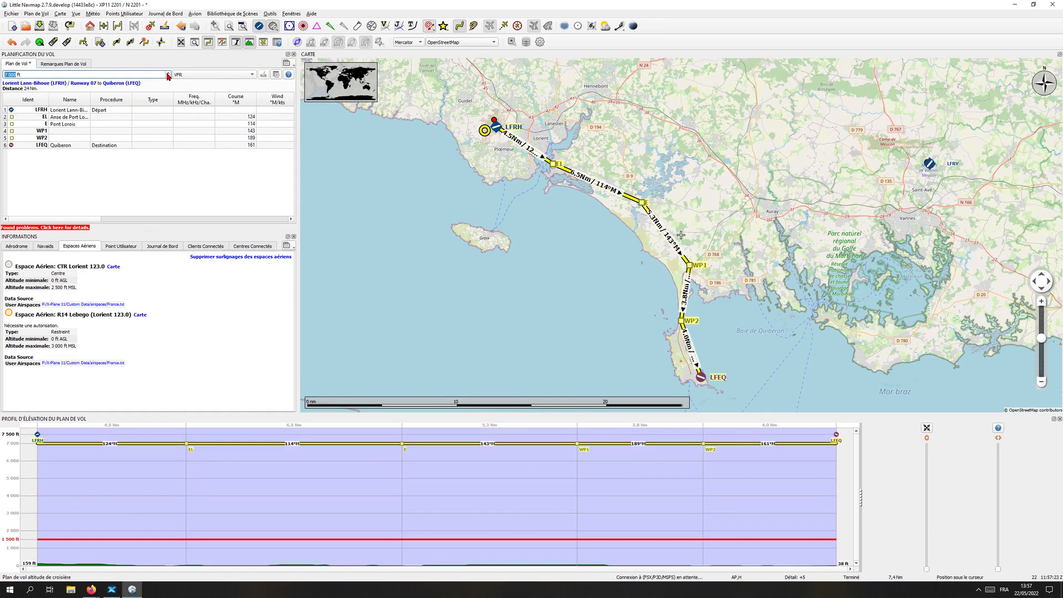
{"action": "left_click", "coordinate": [168, 73]}
{"action": "left_click", "coordinate": [168, 73]}
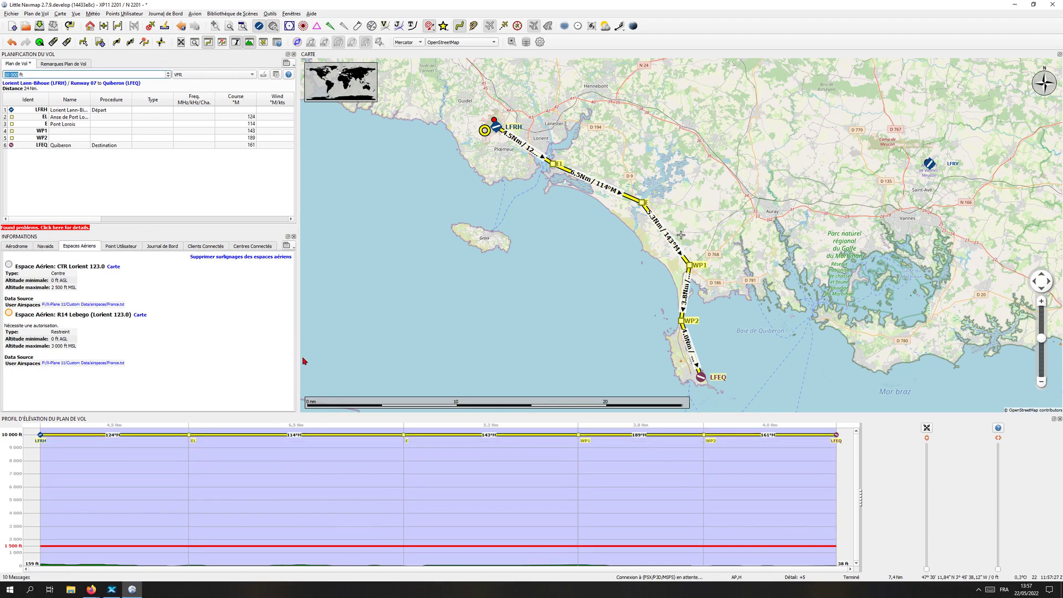
- Read the details of the problems found in the Lorient–Quiberon flight plan
{"action": "left_click", "coordinate": [61, 230]}
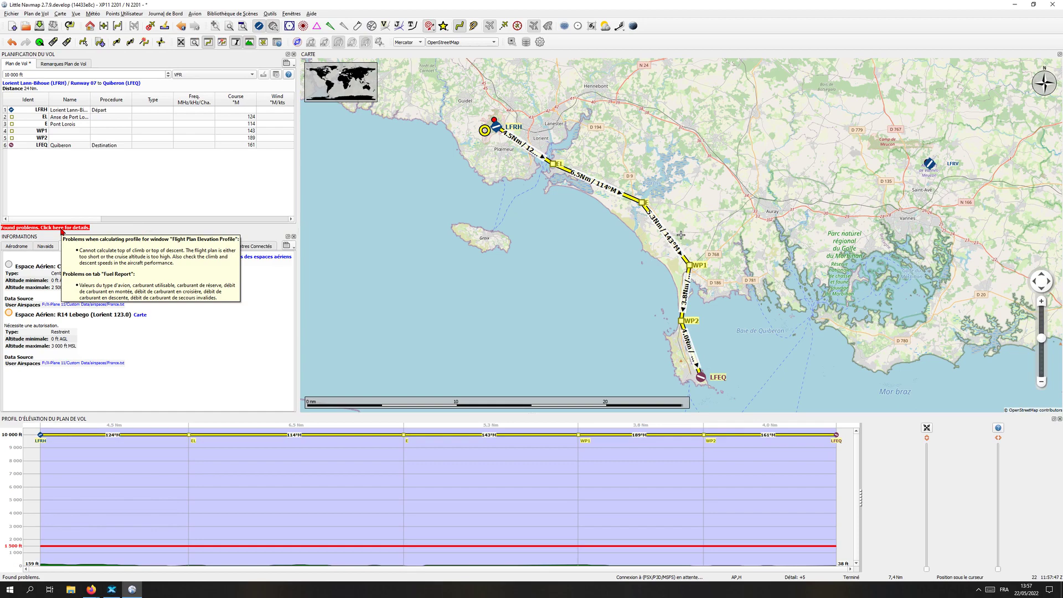
{"action": "scroll", "coordinate": [536, 249], "scroll_direction": "up", "scroll_amount": 2}
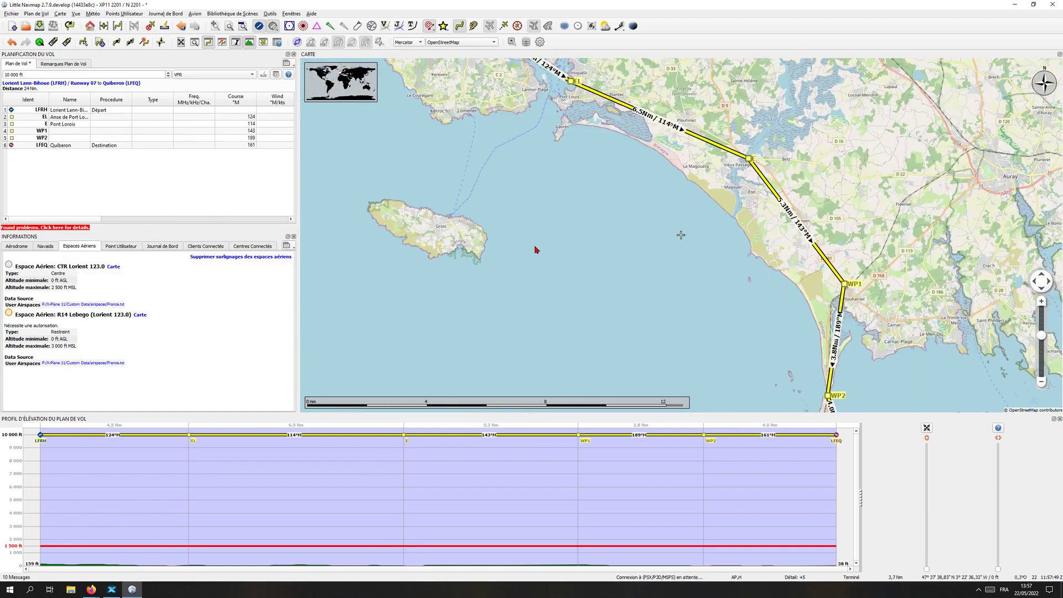
{"action": "scroll", "coordinate": [545, 227], "scroll_direction": "down", "scroll_amount": 2}
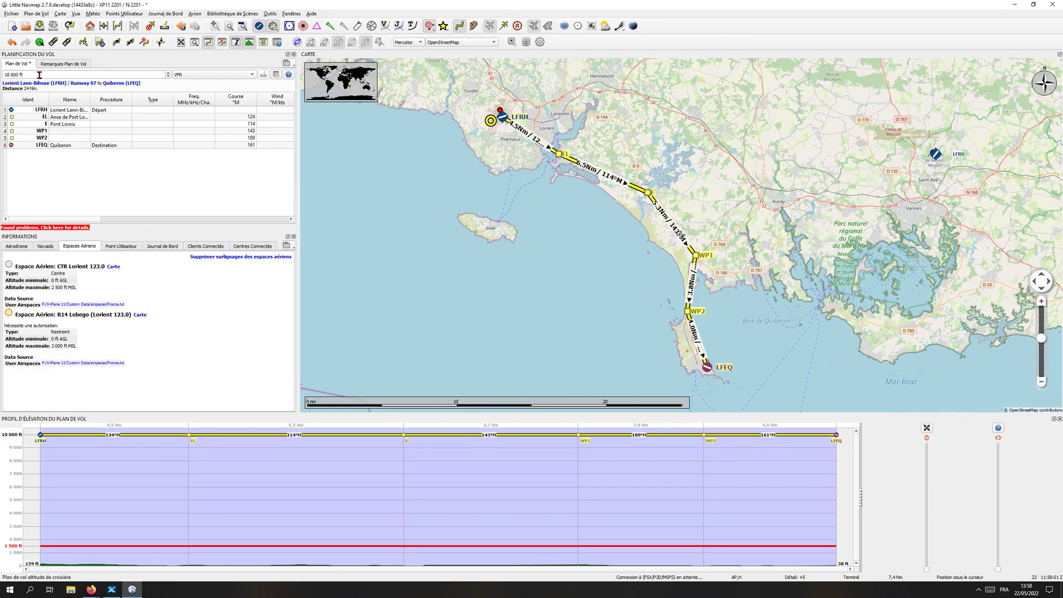
- Lower the cruise altitude to 2,000 ft and hide the flight plan's elevation profile
{"action": "scroll", "coordinate": [168, 78], "scroll_direction": "down", "scroll_amount": 7}
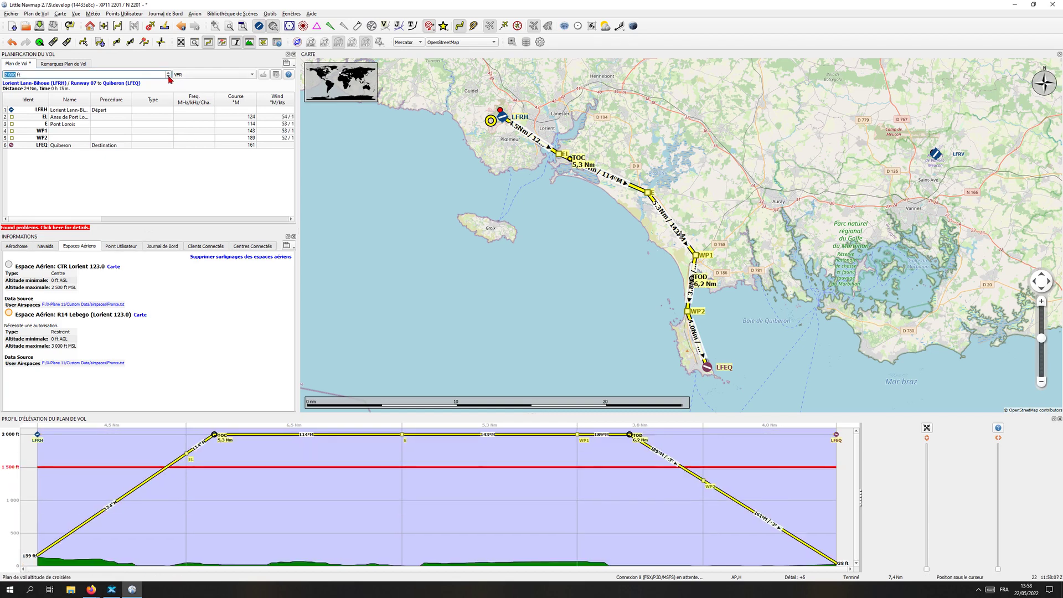
{"action": "left_click", "coordinate": [410, 219]}
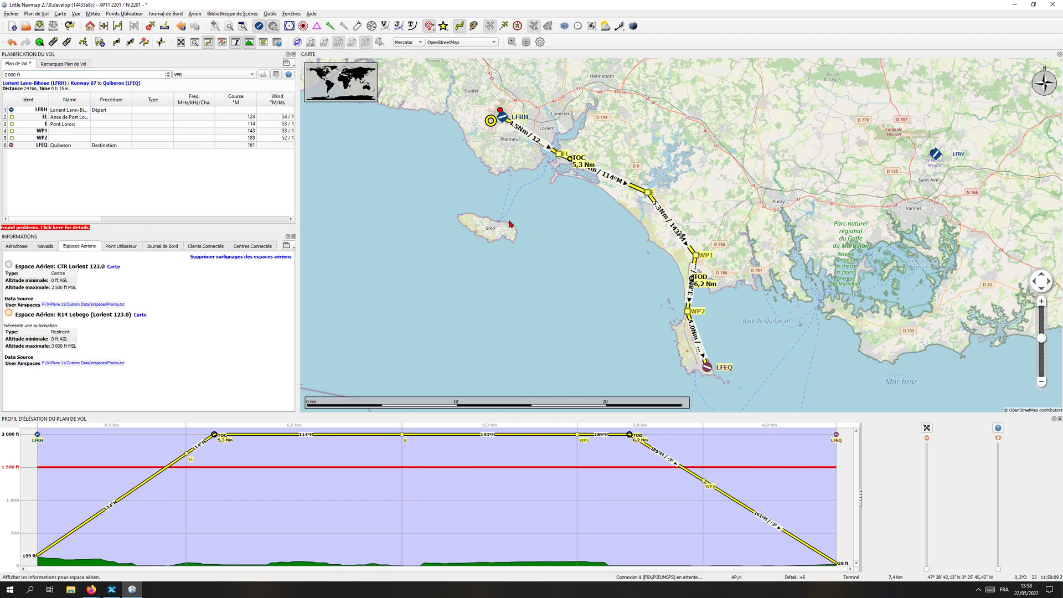
{"action": "left_click", "coordinate": [249, 42]}
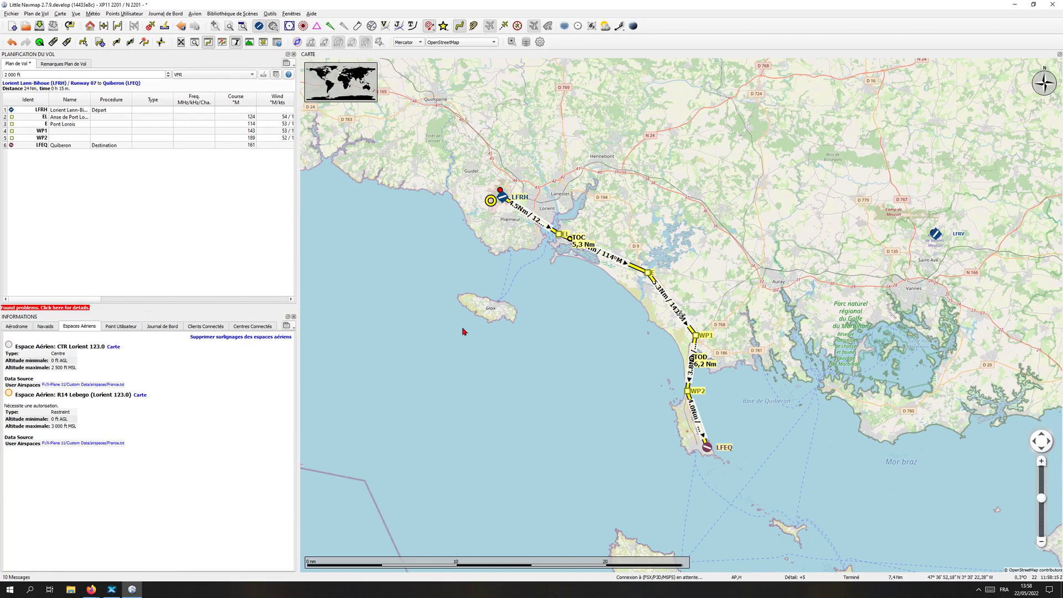
{"action": "left_click_drag", "start_coordinate": [387, 330], "coordinate": [446, 371]}
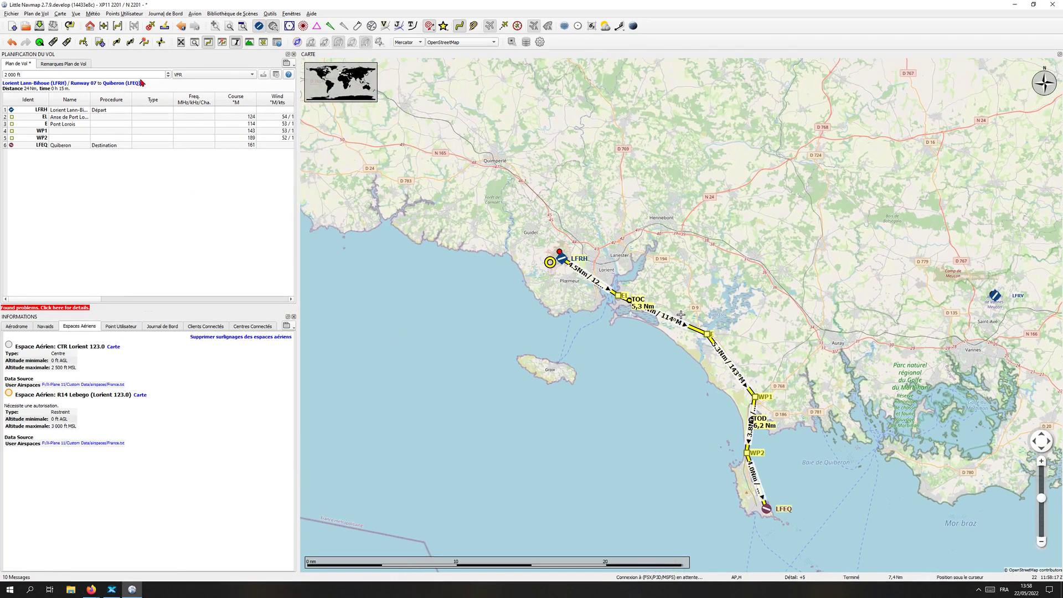
- Try cruise altitudes of 4,000 ft and 3,000 ft, and readjust automatically to 3,500 ft using the simplified VFR rules
{"action": "left_click", "coordinate": [168, 73]}
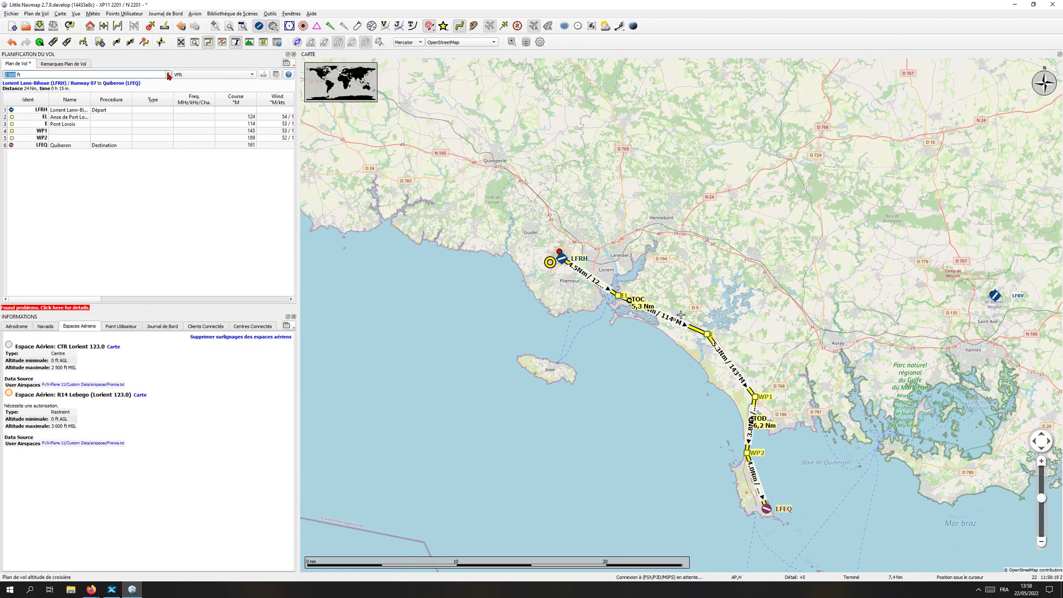
{"action": "left_click", "coordinate": [168, 72]}
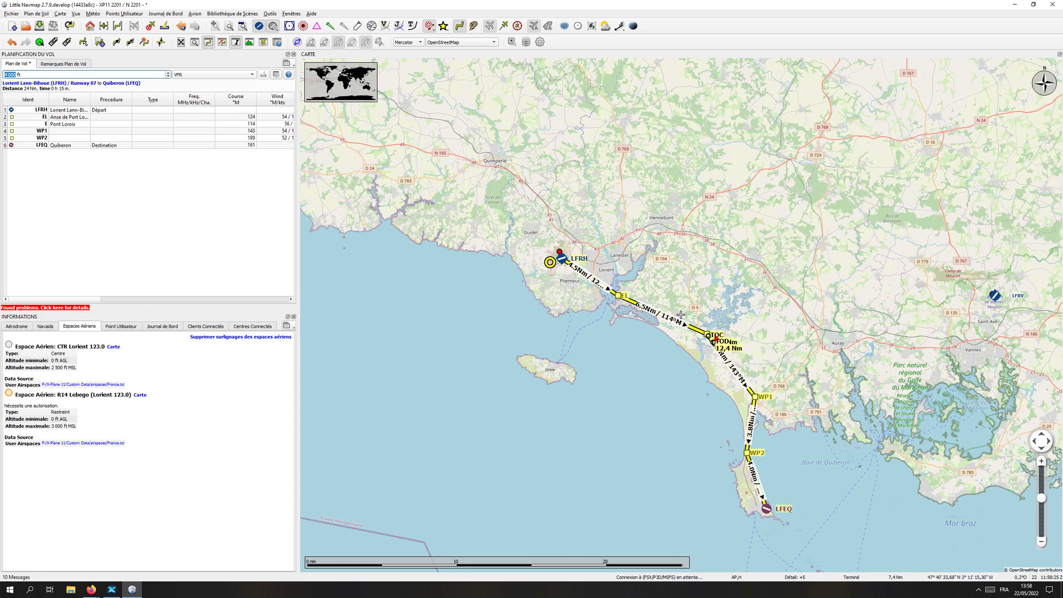
{"action": "left_click", "coordinate": [168, 77]}
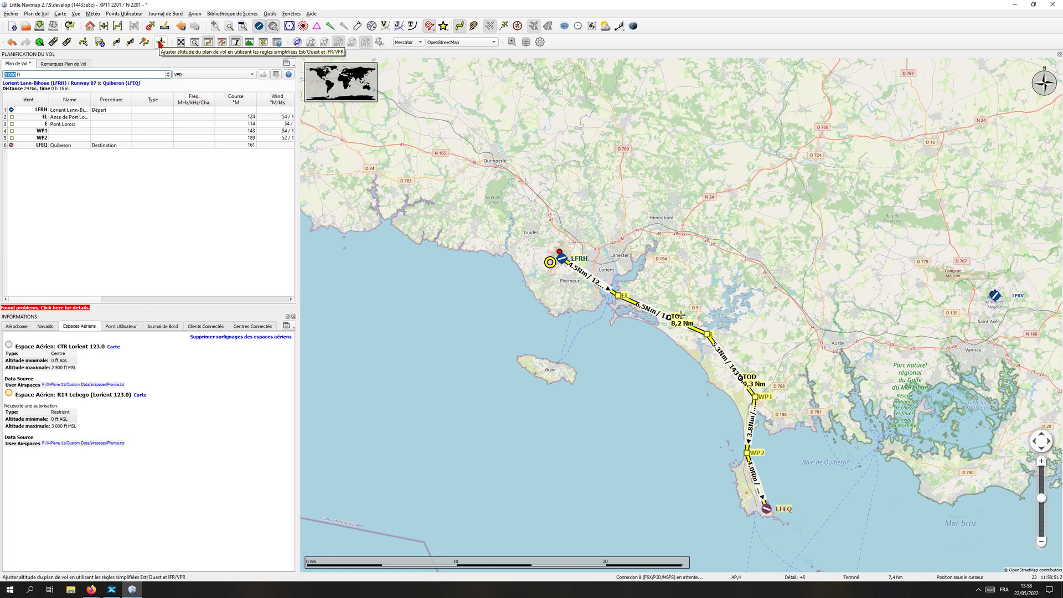
{"action": "left_click", "coordinate": [160, 43]}
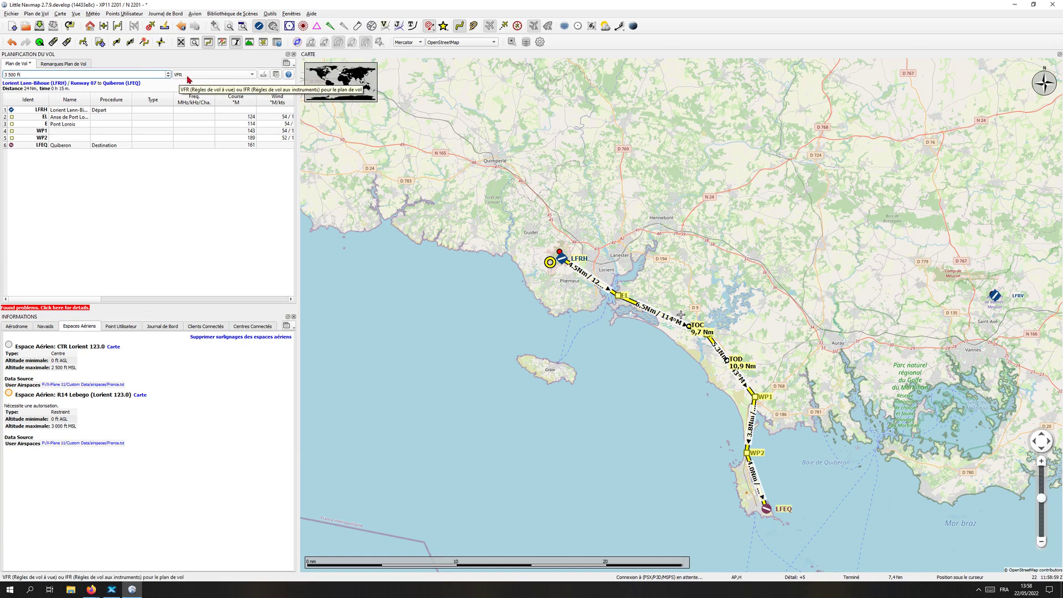
- Switch the flight plan type to IFR and readjust the cruise altitude automatically to 5,000 ft
{"action": "left_click", "coordinate": [253, 75]}
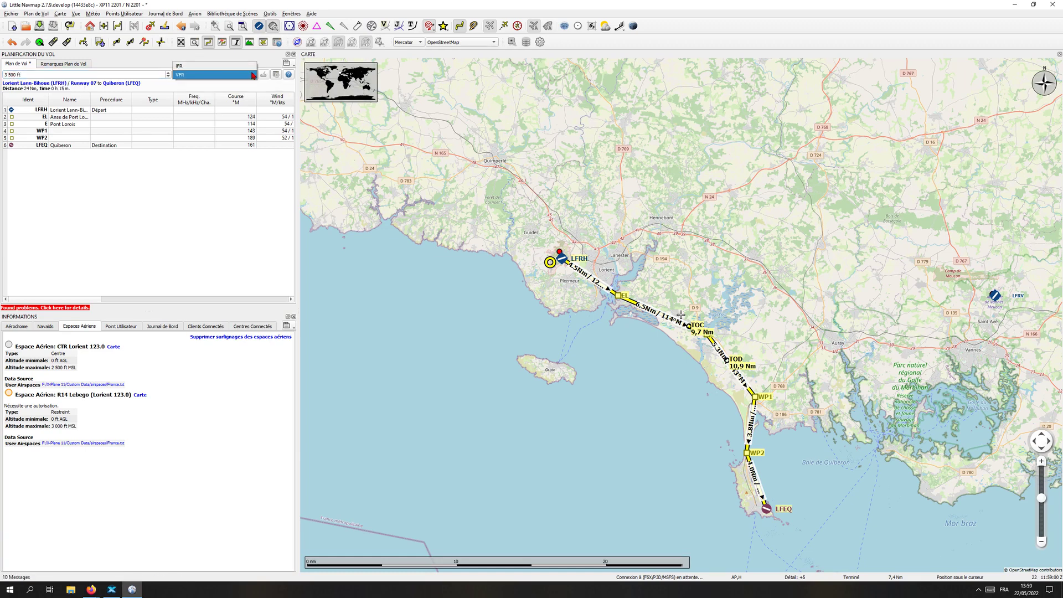
{"action": "left_click", "coordinate": [222, 71]}
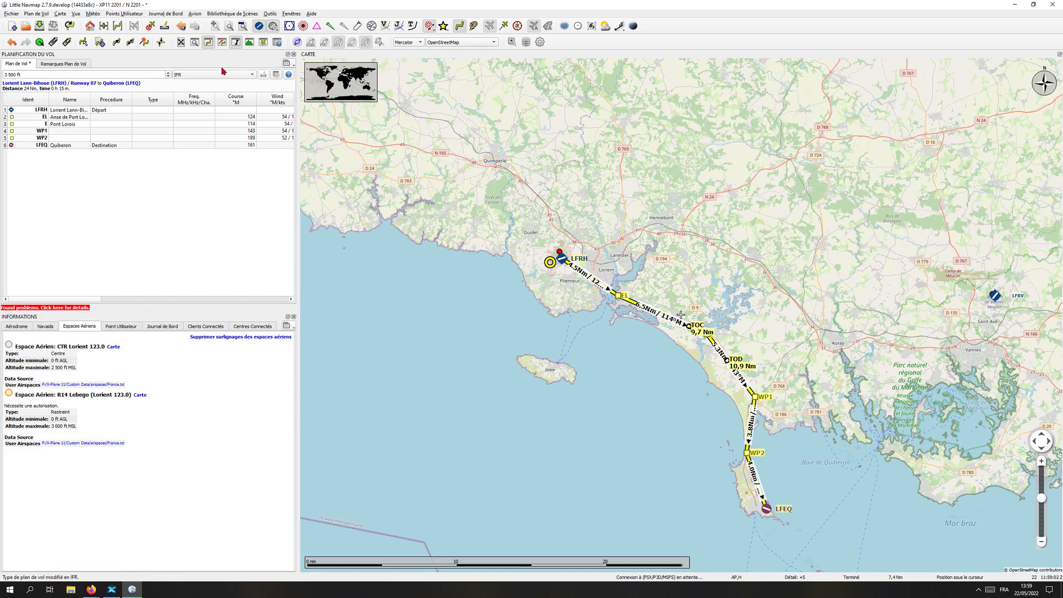
{"action": "left_click", "coordinate": [162, 42]}
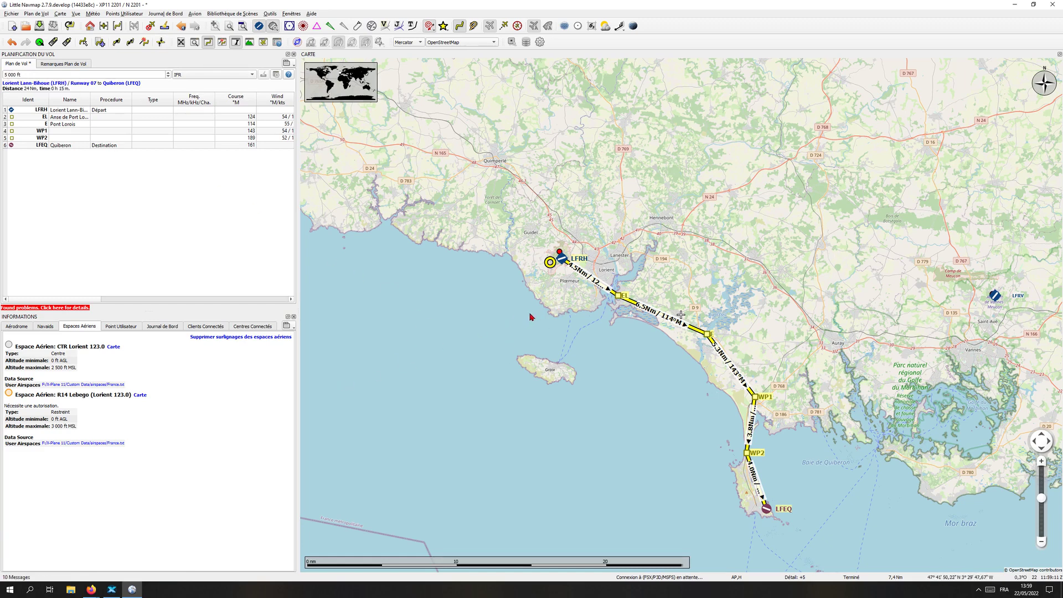
- Display the airport information and SID departure procedures of Lorient Lann-Bihoué (LFRH) and look closely at the airport on the map
{"action": "left_click", "coordinate": [561, 258]}
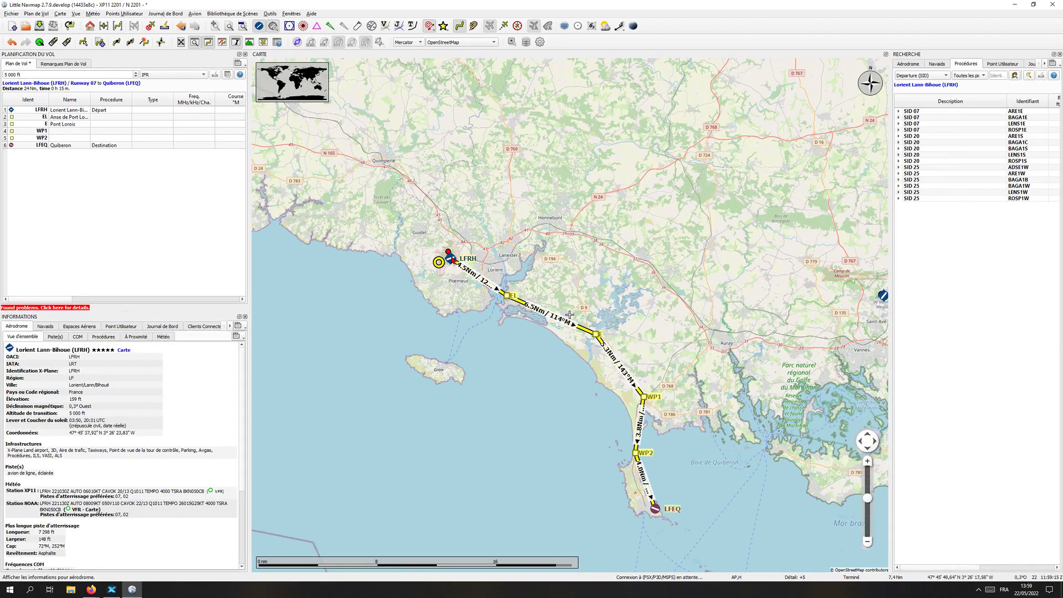
{"action": "double_click", "coordinate": [451, 258]}
{"action": "left_click_drag", "start_coordinate": [275, 427], "coordinate": [429, 355]}
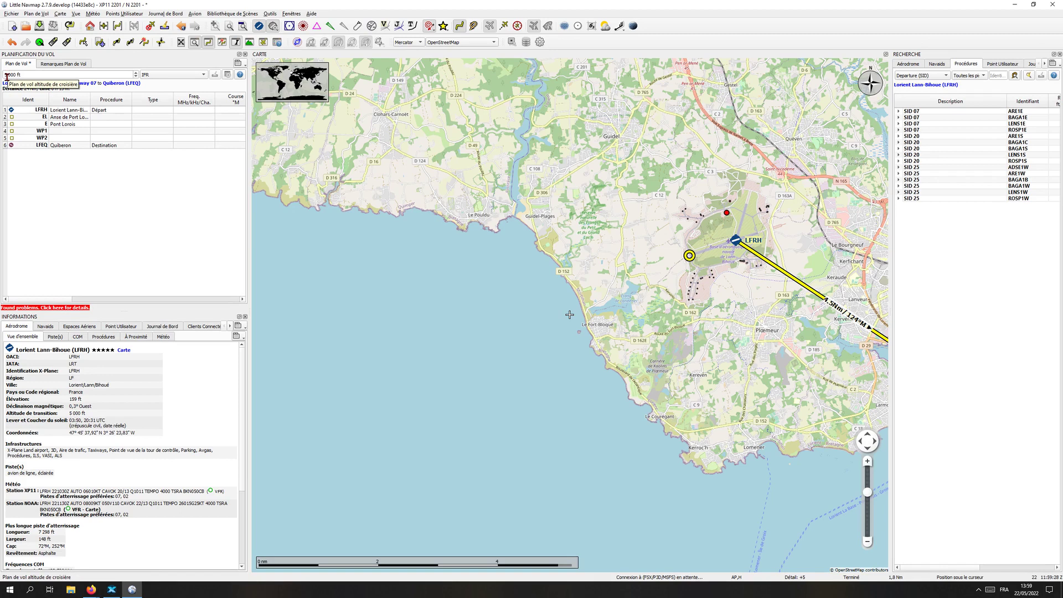
- Close the procedure search and examine the route from Lorient past WP1 and WP2 towards Quiberon
{"action": "left_click", "coordinate": [136, 73]}
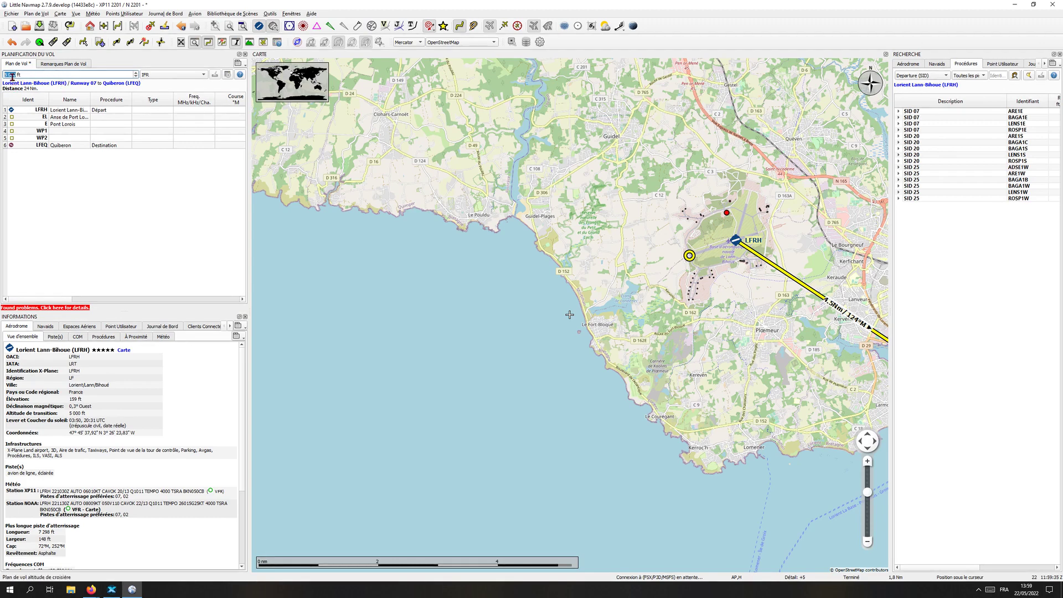
{"action": "left_click_drag", "start_coordinate": [709, 303], "coordinate": [531, 316]}
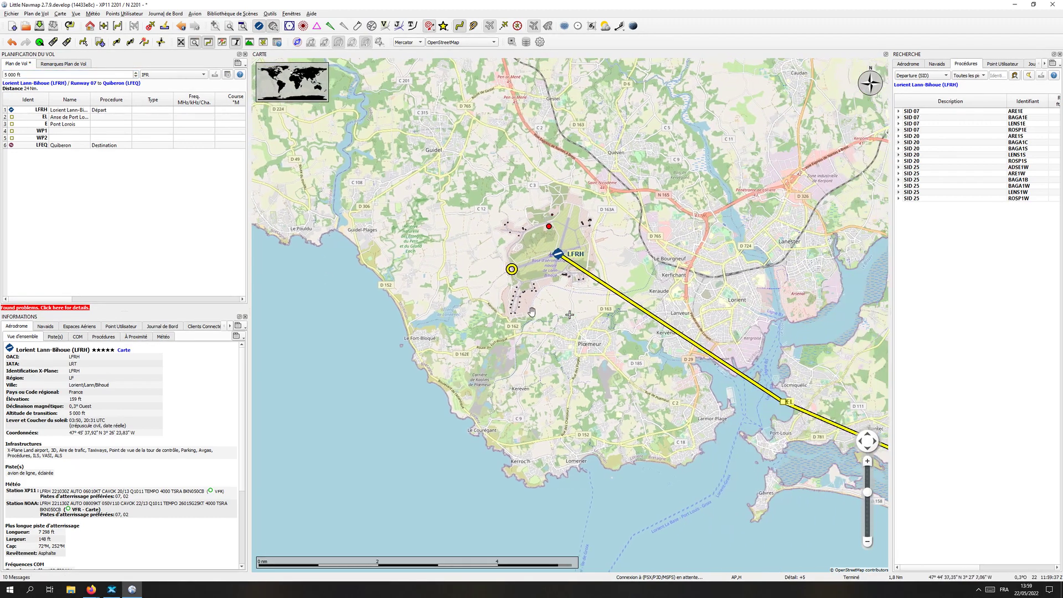
{"action": "left_click_drag", "start_coordinate": [633, 323], "coordinate": [563, 333]}
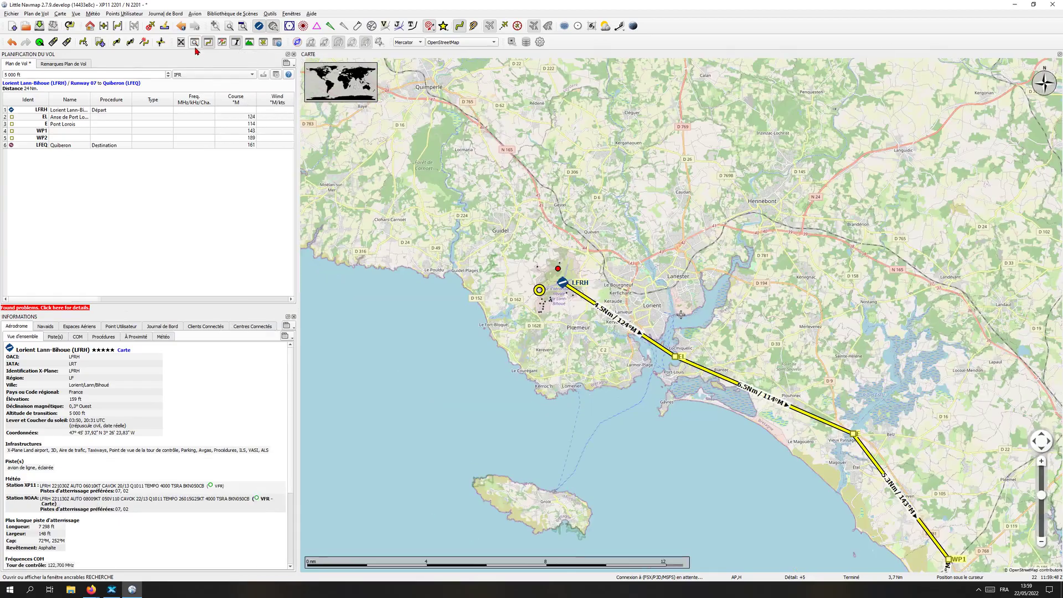
{"action": "left_click_drag", "start_coordinate": [670, 252], "coordinate": [460, 166]}
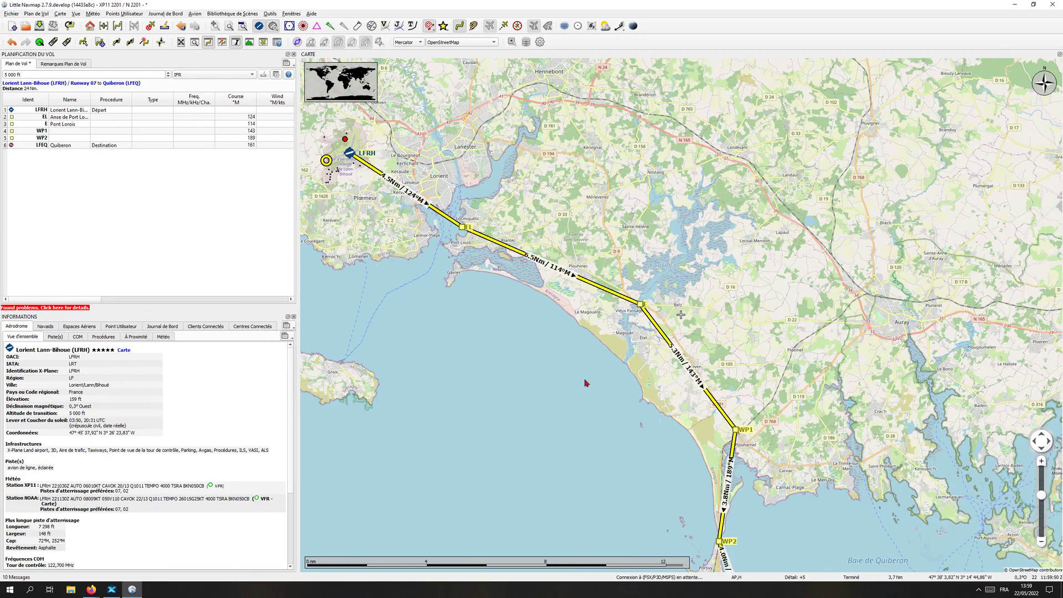
{"action": "left_click_drag", "start_coordinate": [586, 382], "coordinate": [622, 304]}
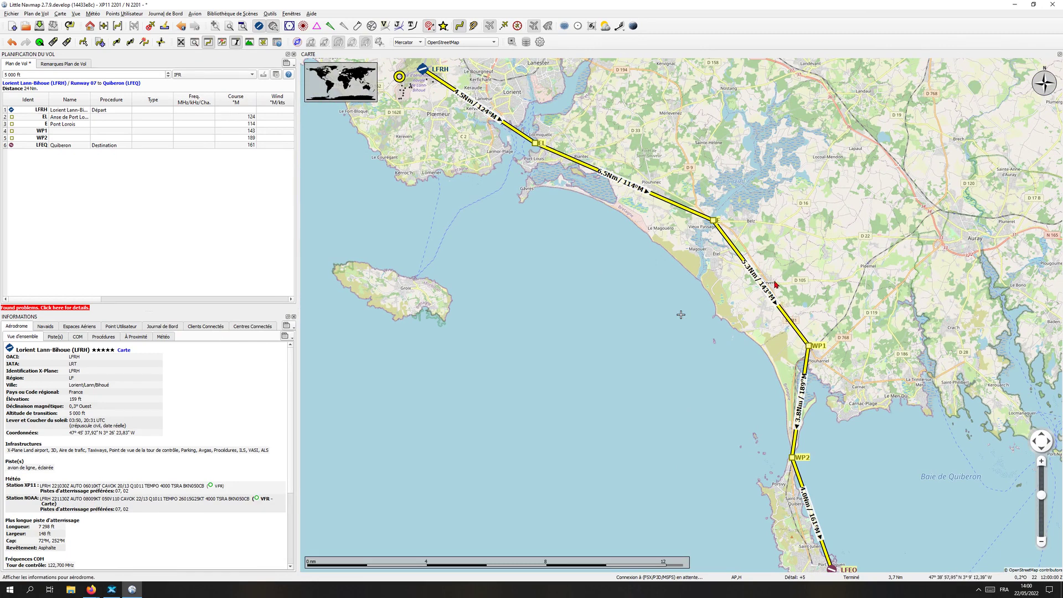
{"action": "left_click_drag", "start_coordinate": [619, 189], "coordinate": [614, 279]}
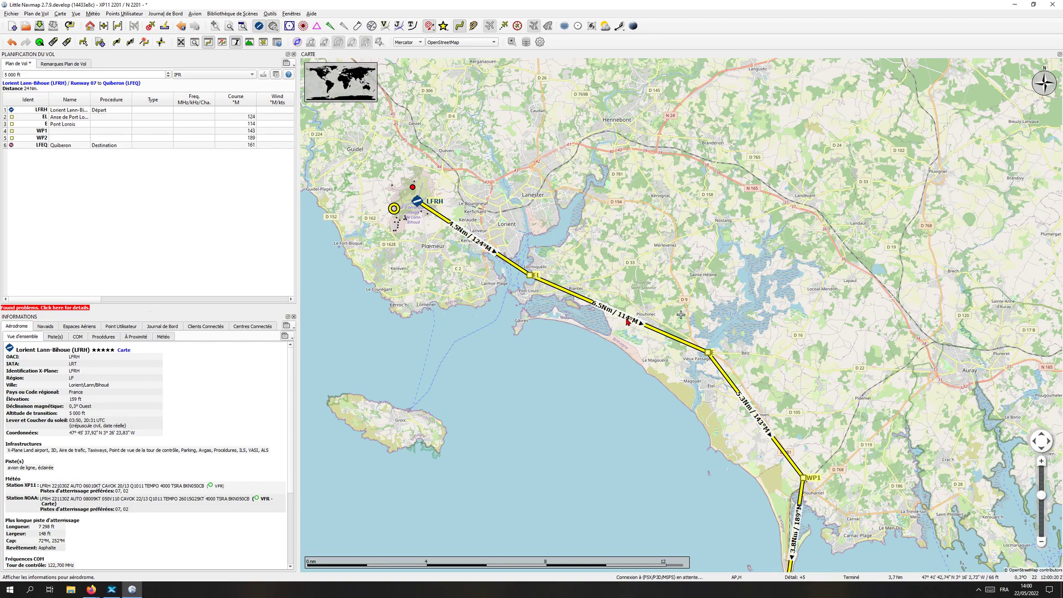
- Display the winds aloft on the map at 5,000 ft, and switch them to the flight plan's cruise altitude
{"action": "left_click", "coordinate": [619, 27]}
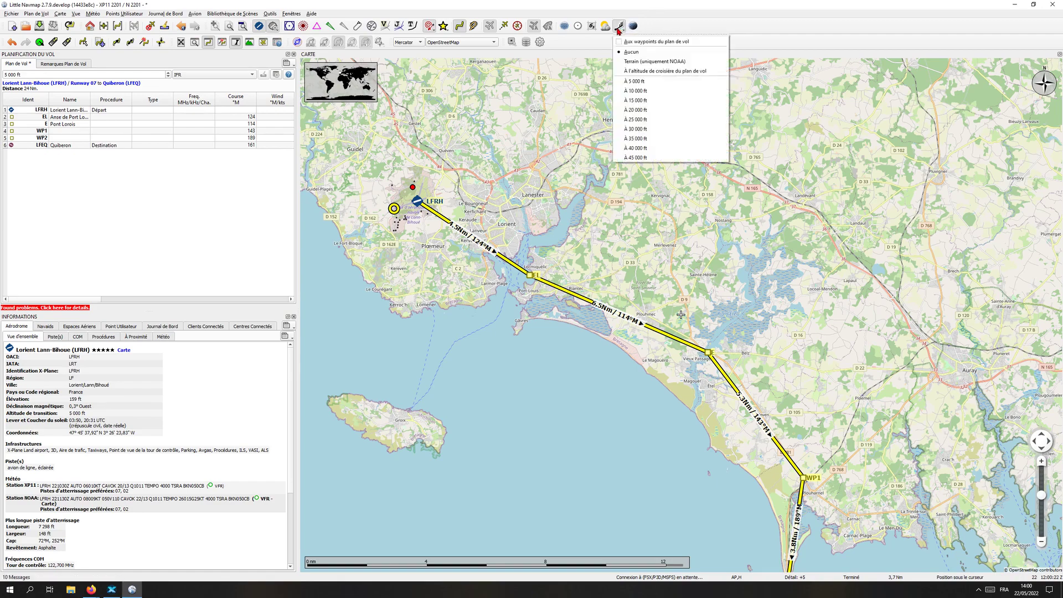
{"action": "left_click", "coordinate": [630, 82]}
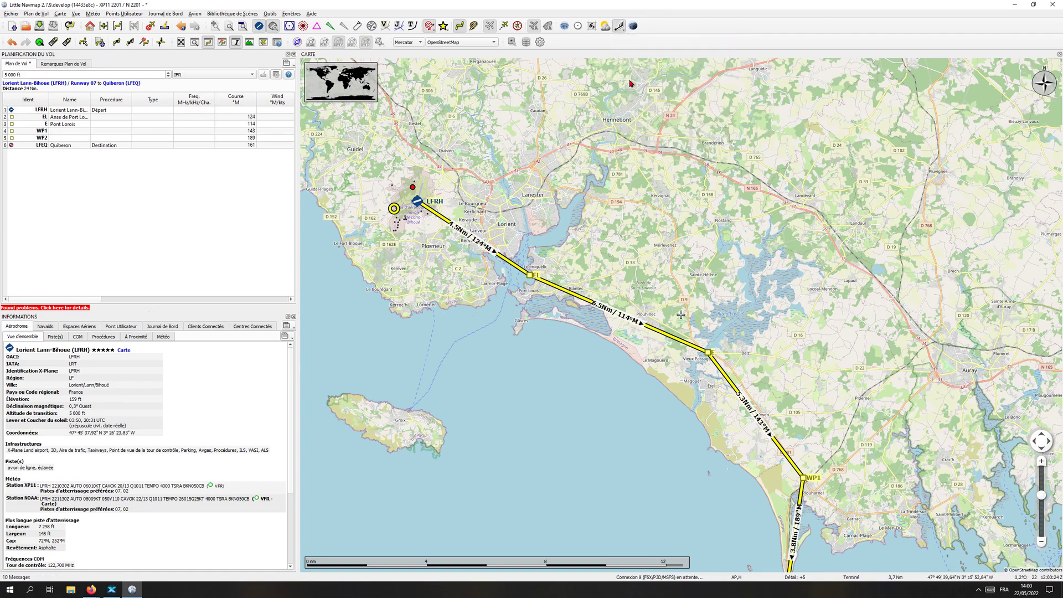
{"action": "scroll", "coordinate": [608, 242], "scroll_direction": "down", "scroll_amount": 4}
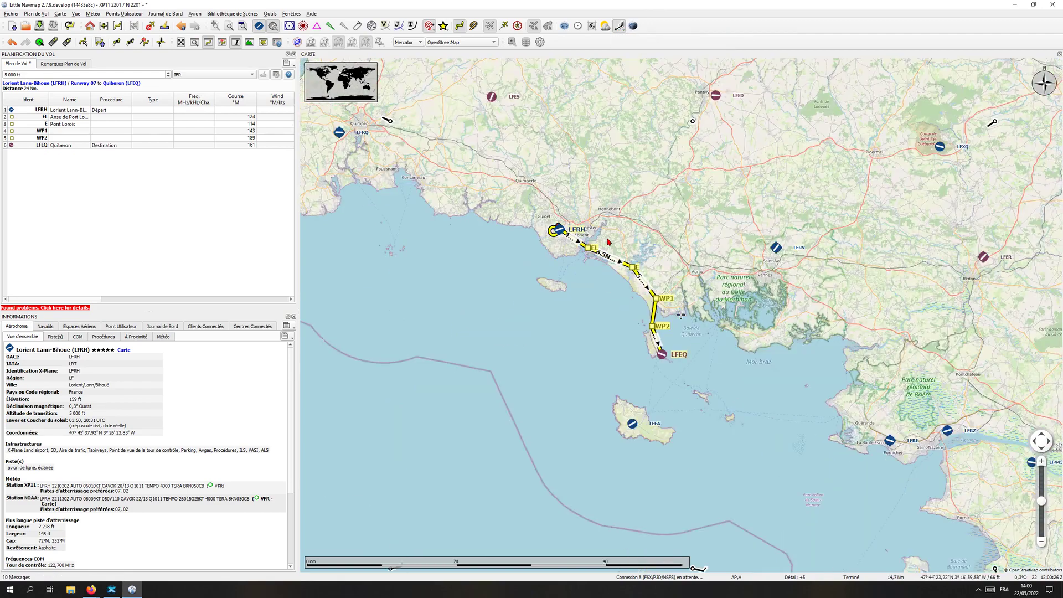
{"action": "left_click", "coordinate": [619, 26]}
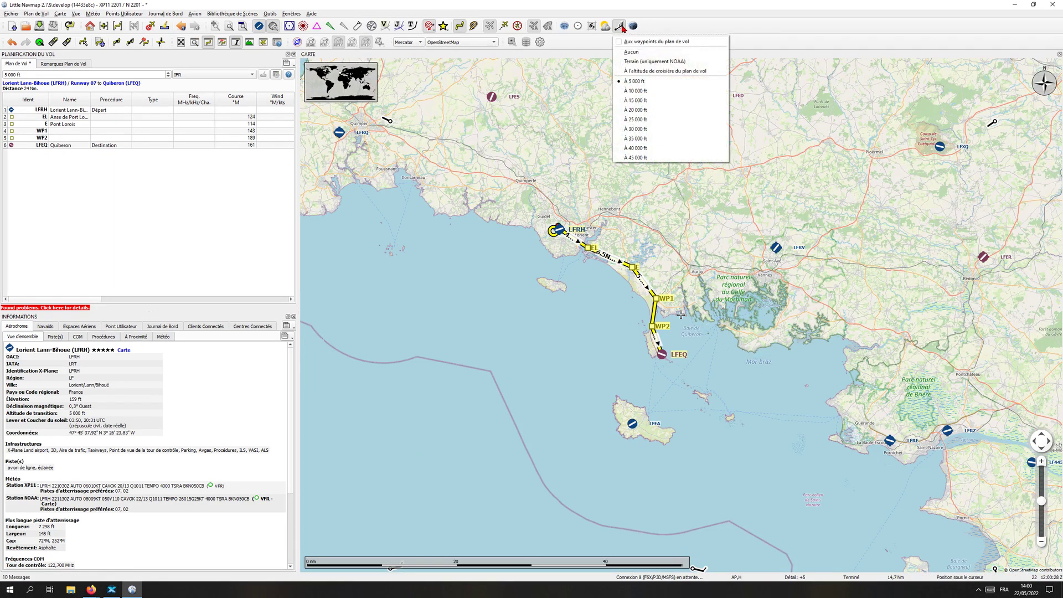
{"action": "left_click", "coordinate": [633, 72]}
- Examine the wind barbs over Brittany and around the Lorient–Quiberon route
{"action": "scroll", "coordinate": [680, 314], "scroll_direction": "down", "scroll_amount": 3}
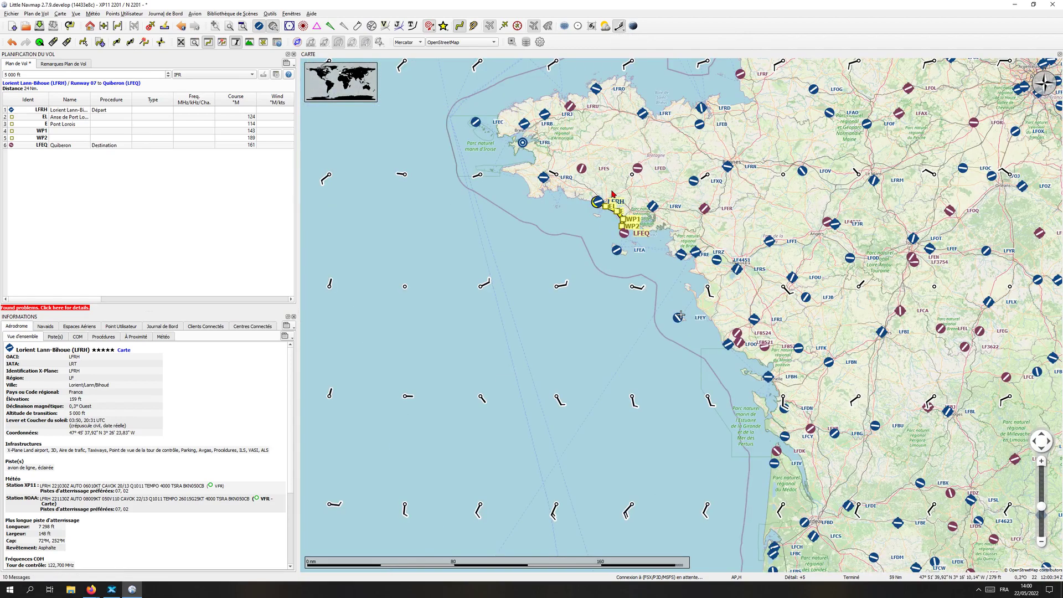
{"action": "scroll", "coordinate": [680, 314], "scroll_direction": "up", "scroll_amount": 2}
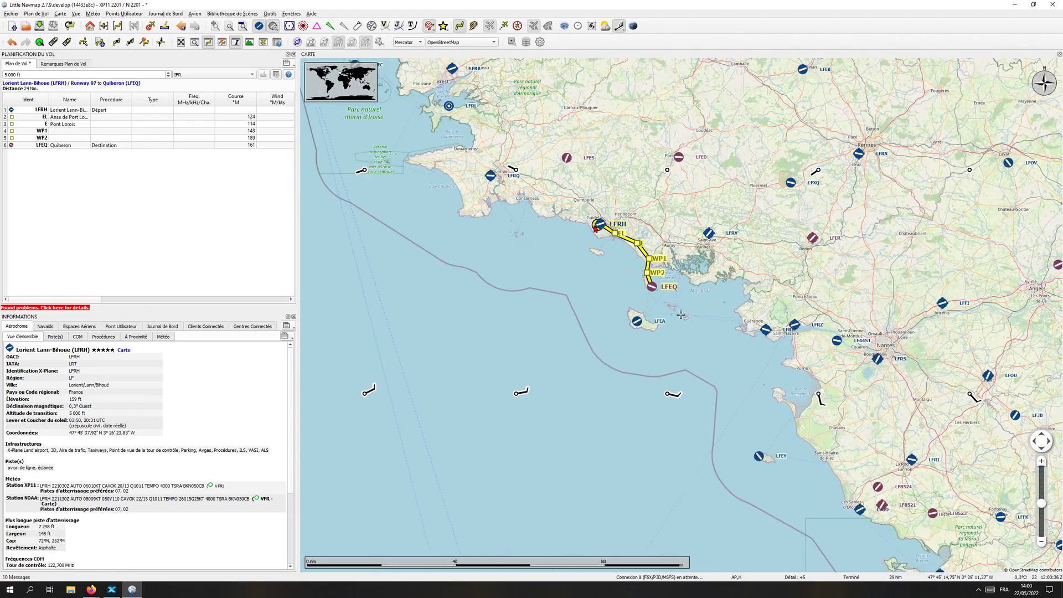
{"action": "scroll", "coordinate": [680, 313], "scroll_direction": "up", "scroll_amount": 2}
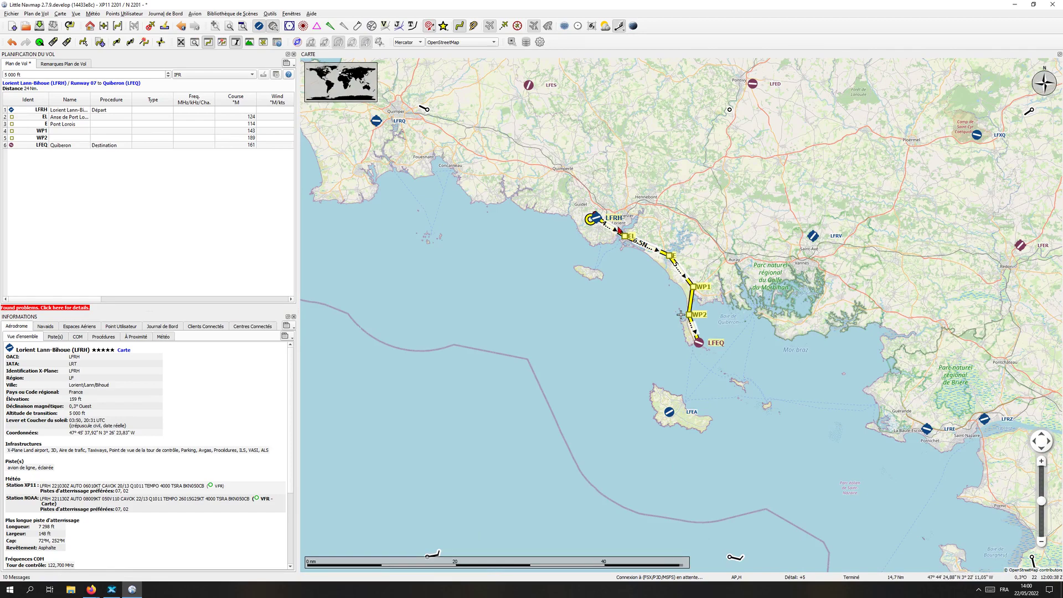
{"action": "scroll", "coordinate": [611, 336], "scroll_direction": "down", "scroll_amount": 2}
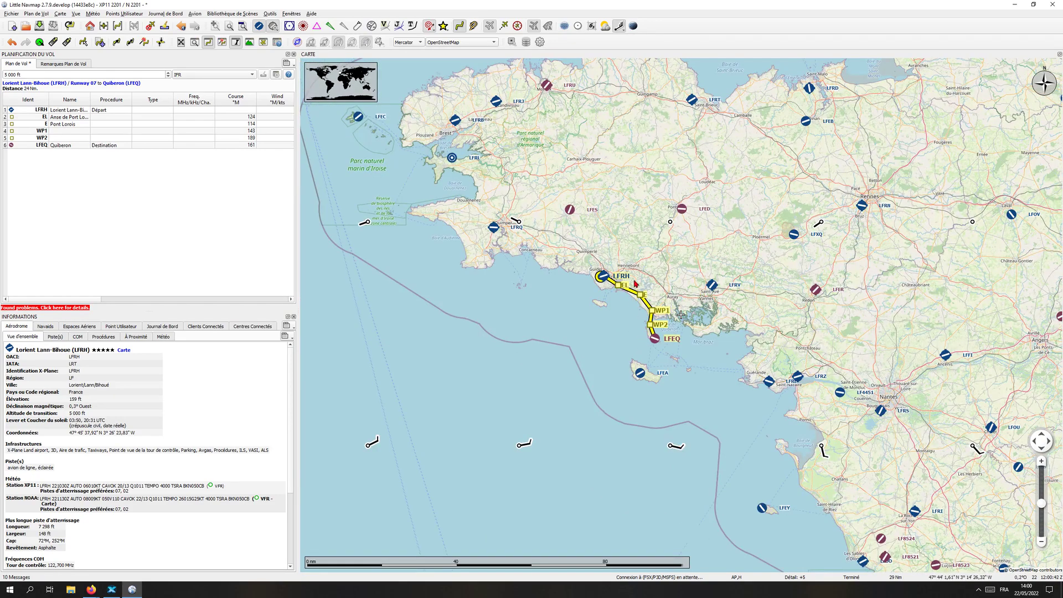
{"action": "scroll", "coordinate": [649, 274], "scroll_direction": "up", "scroll_amount": 2}
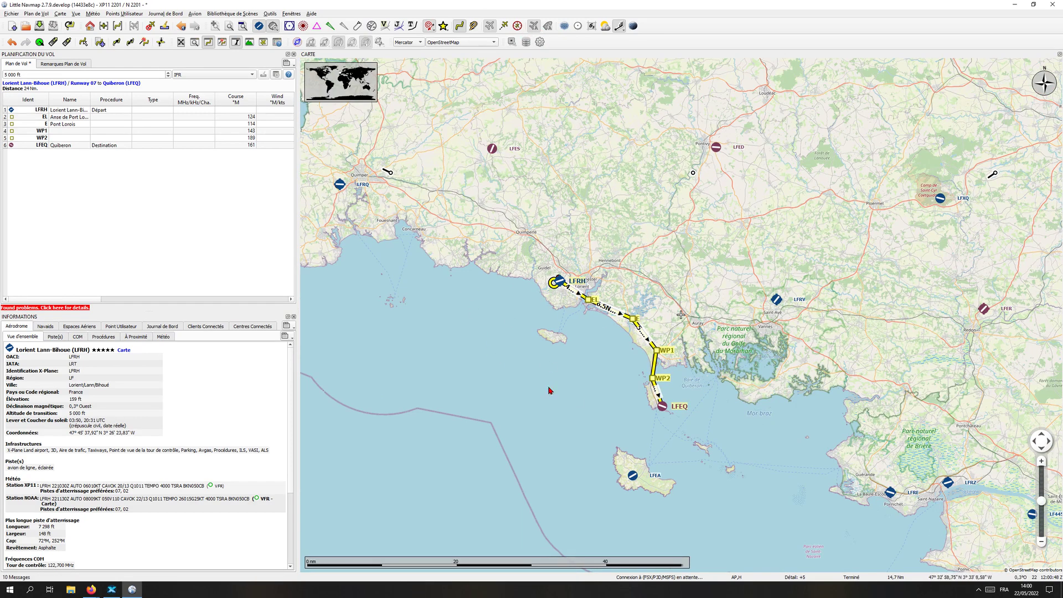
{"action": "scroll", "coordinate": [609, 339], "scroll_direction": "up", "scroll_amount": 2}
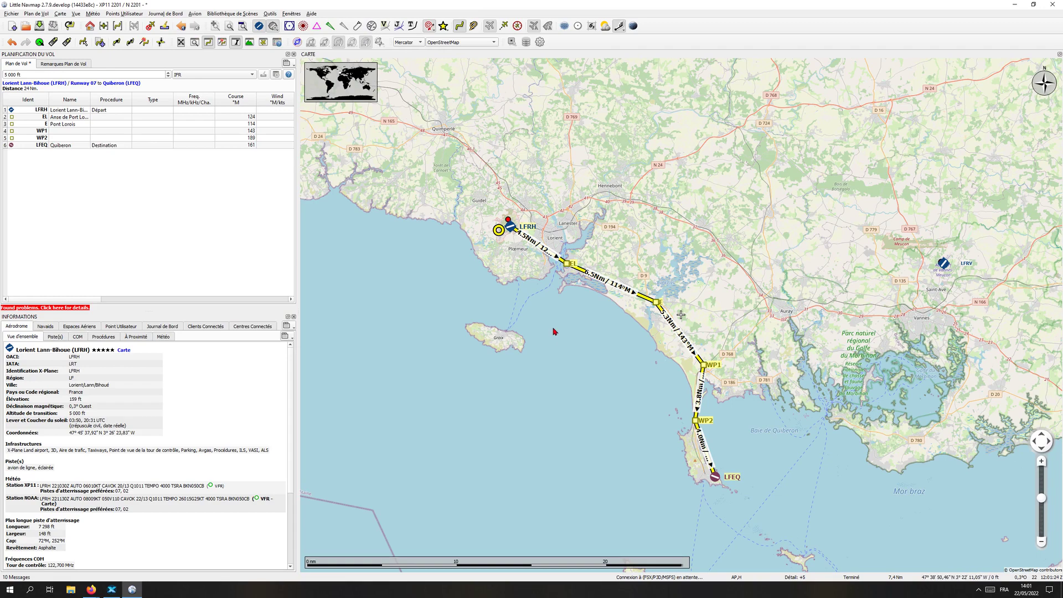
{"action": "scroll", "coordinate": [554, 331], "scroll_direction": "up", "scroll_amount": 2}
{"action": "left_click_drag", "start_coordinate": [573, 326], "coordinate": [570, 268]}
{"action": "scroll", "coordinate": [570, 277], "scroll_direction": "down", "scroll_amount": 2}
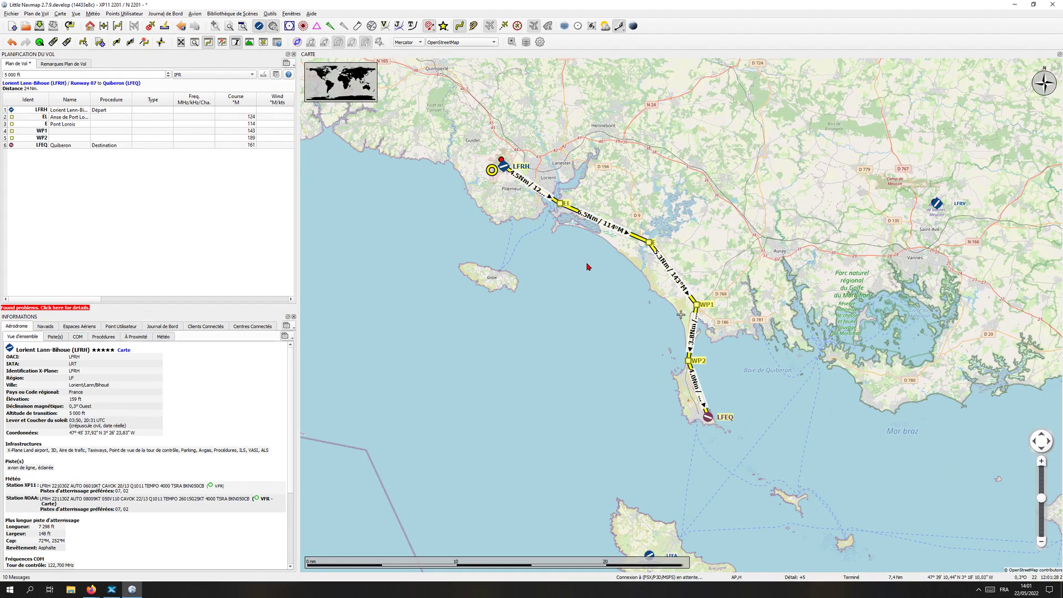
{"action": "scroll", "coordinate": [604, 270], "scroll_direction": "up", "scroll_amount": 2}
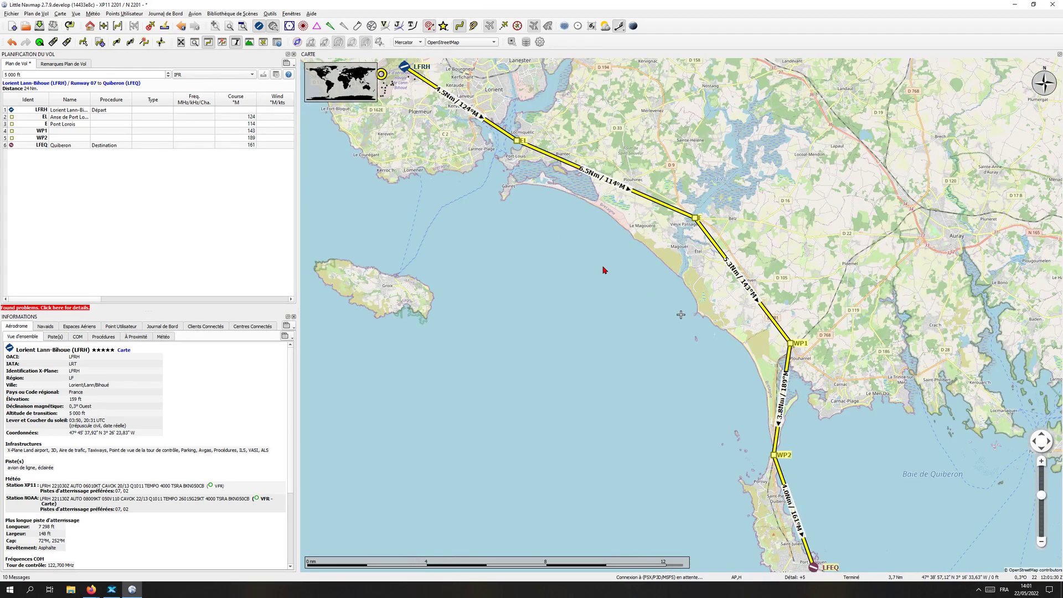
{"action": "scroll", "coordinate": [604, 270], "scroll_direction": "down", "scroll_amount": 2}
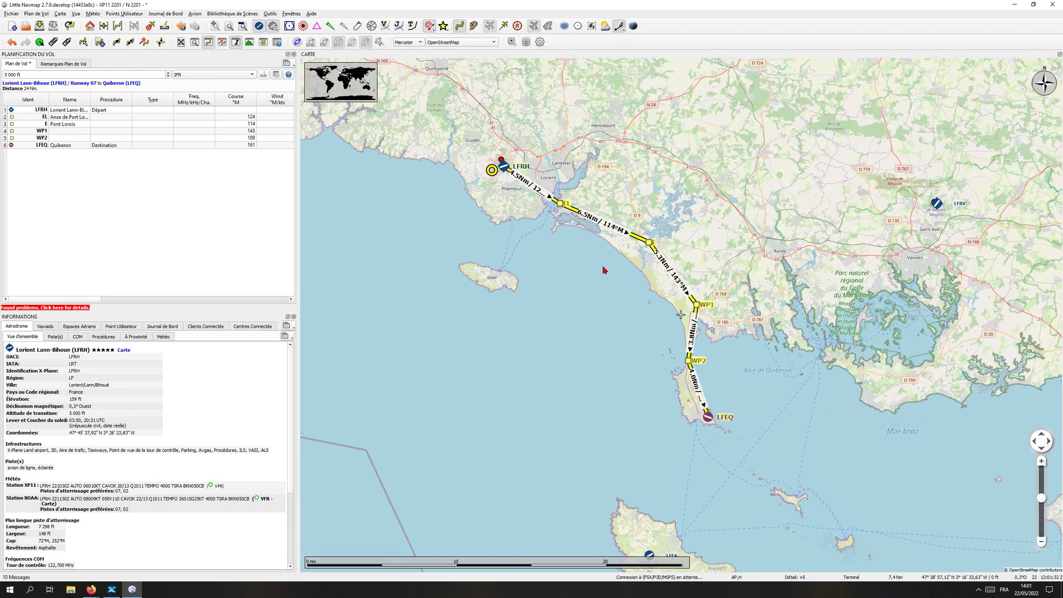
- Set the flight plan type to VFR and adjust the cruise altitude to 5,500 ft by the flight rules
{"action": "scroll", "coordinate": [604, 269], "scroll_direction": "up", "scroll_amount": 2}
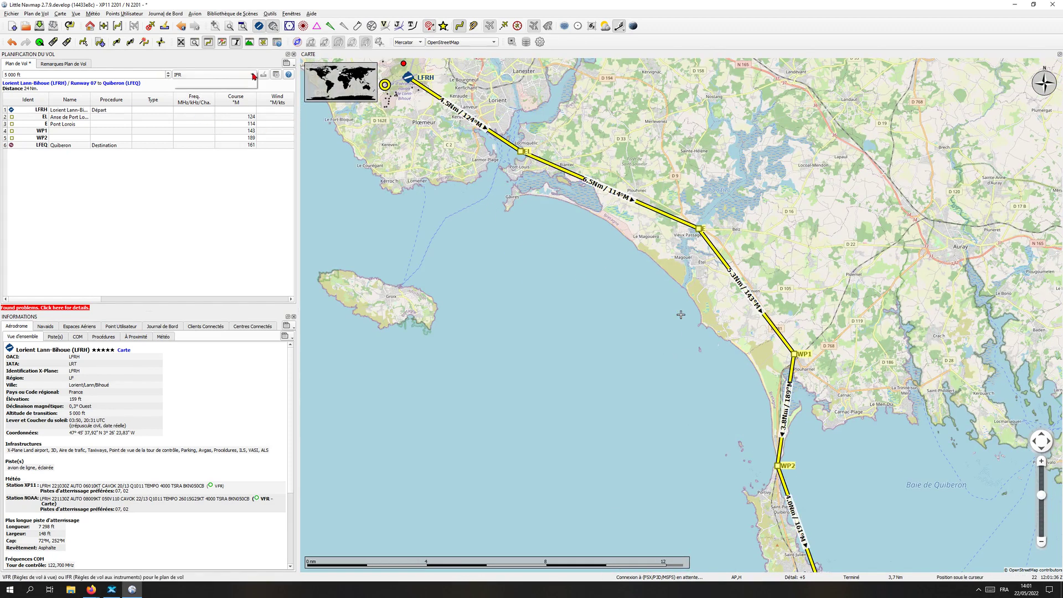
{"action": "left_click", "coordinate": [254, 75]}
{"action": "left_click", "coordinate": [238, 85]}
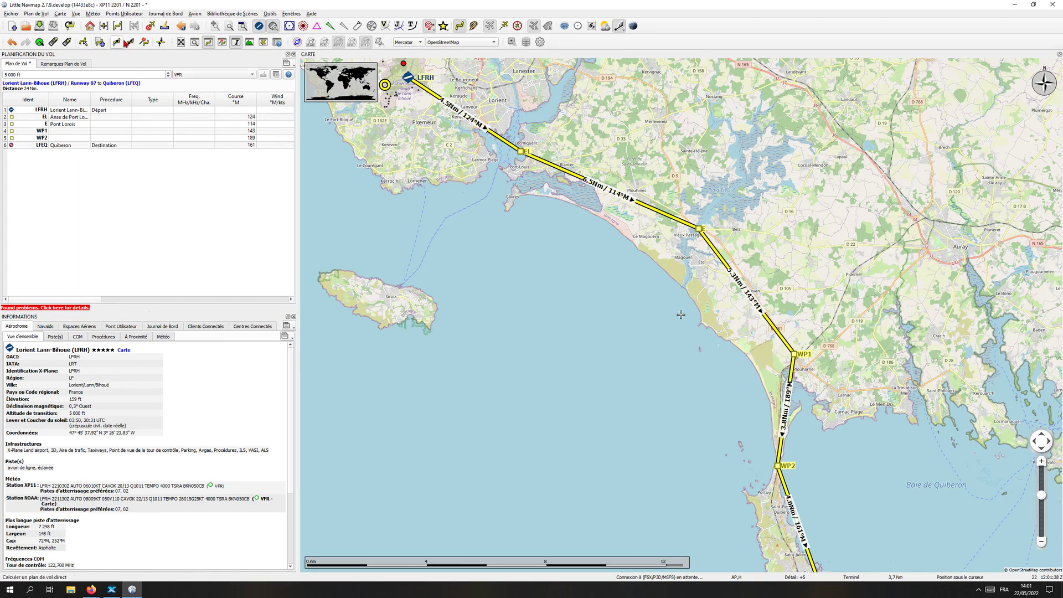
{"action": "left_click", "coordinate": [145, 43]}
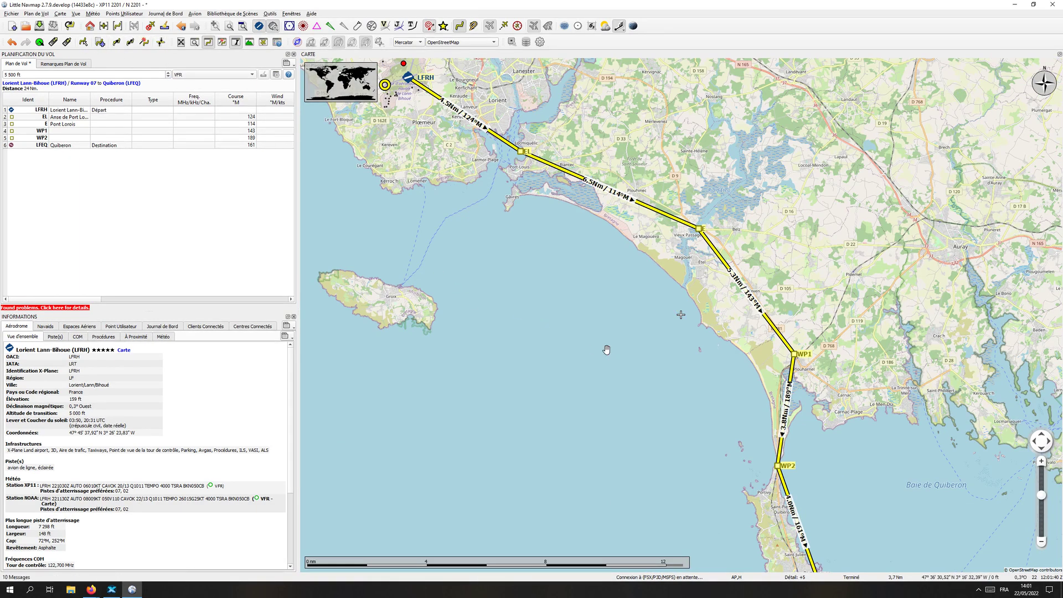
{"action": "left_click_drag", "start_coordinate": [606, 349], "coordinate": [605, 341]}
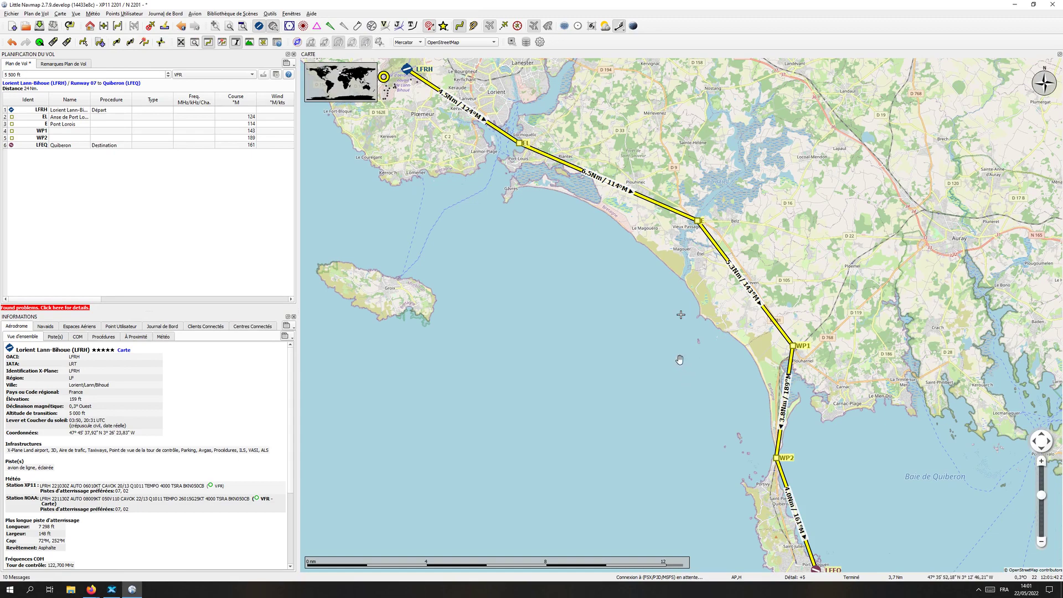
{"action": "left_click_drag", "start_coordinate": [679, 360], "coordinate": [635, 226]}
{"action": "left_click_drag", "start_coordinate": [600, 283], "coordinate": [686, 447]}
{"action": "scroll", "coordinate": [575, 295], "scroll_direction": "down", "scroll_amount": 2}
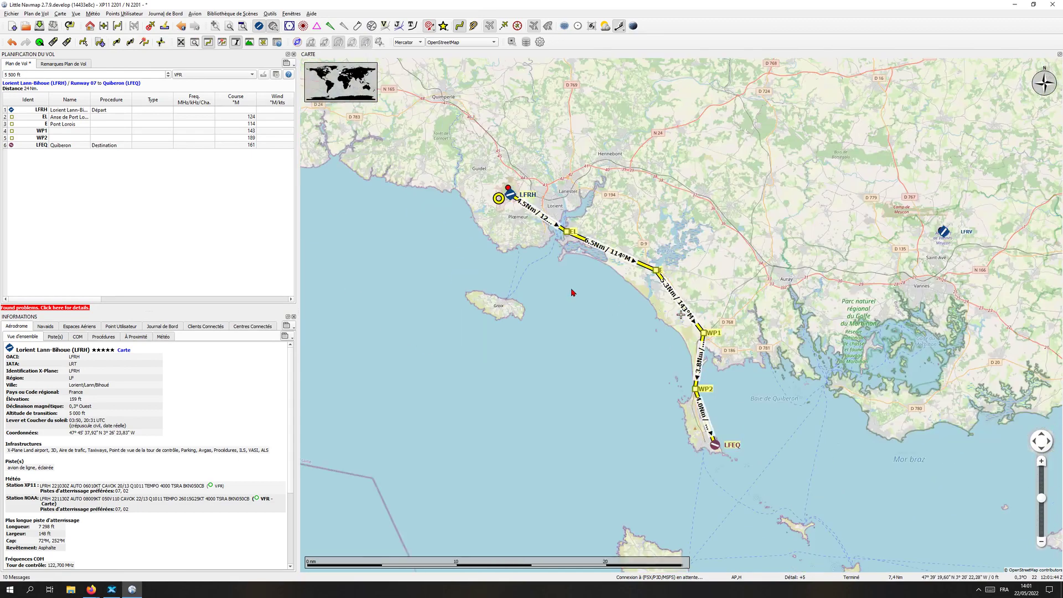
{"action": "scroll", "coordinate": [573, 292], "scroll_direction": "up", "scroll_amount": 2}
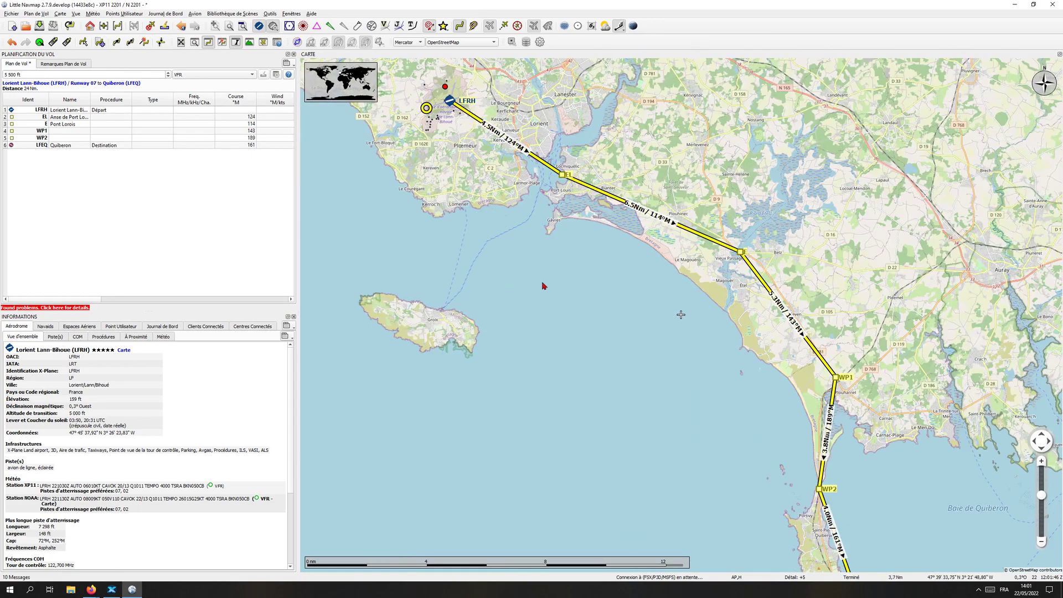
{"action": "left_click_drag", "start_coordinate": [543, 287], "coordinate": [605, 321]}
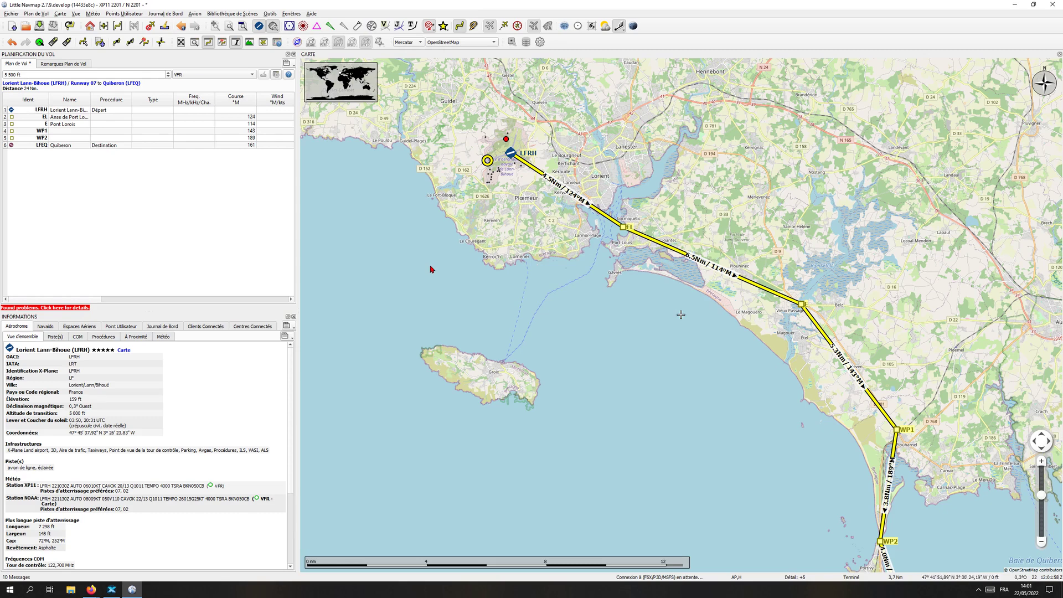
- Review the weather sources available for airport weather
{"action": "left_click", "coordinate": [93, 14]}
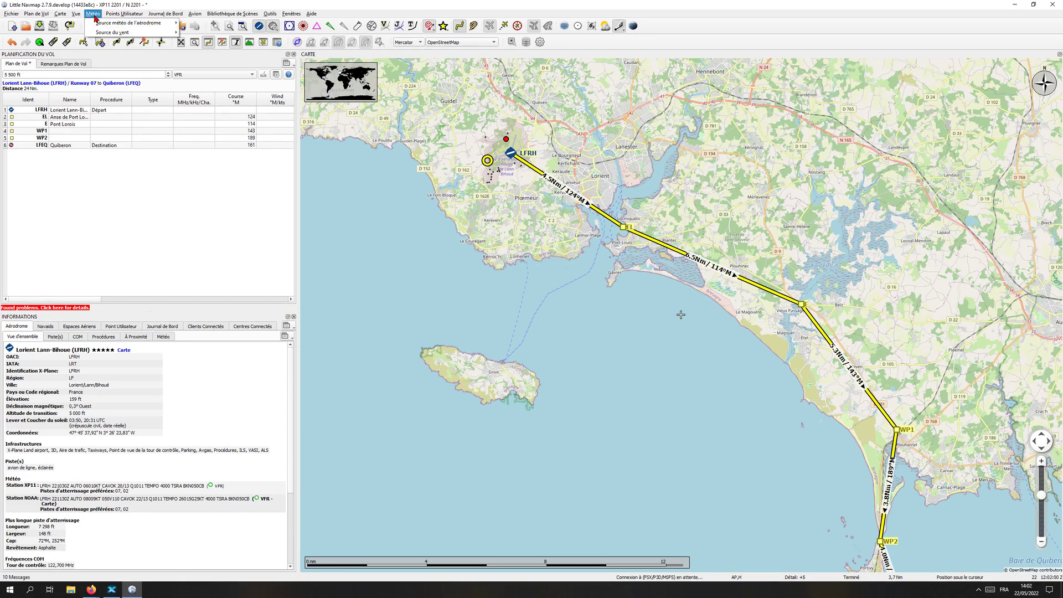
{"action": "mouse_move", "coordinate": [151, 27]}
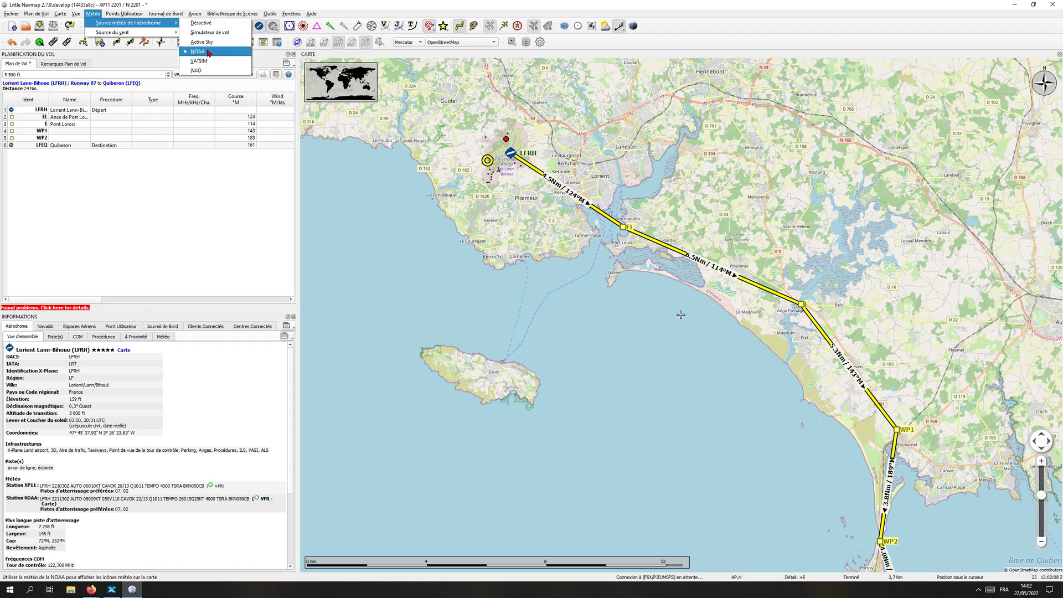
{"action": "left_click", "coordinate": [360, 214]}
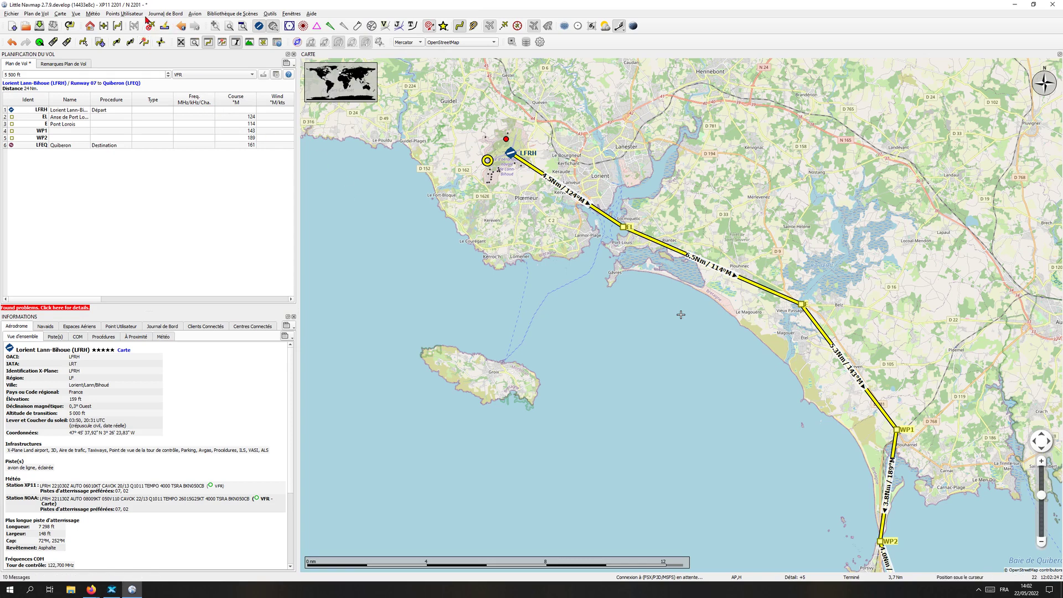
- Switch the airport weather source to the flight simulator, and set it back to NOAA
{"action": "left_click", "coordinate": [93, 13]}
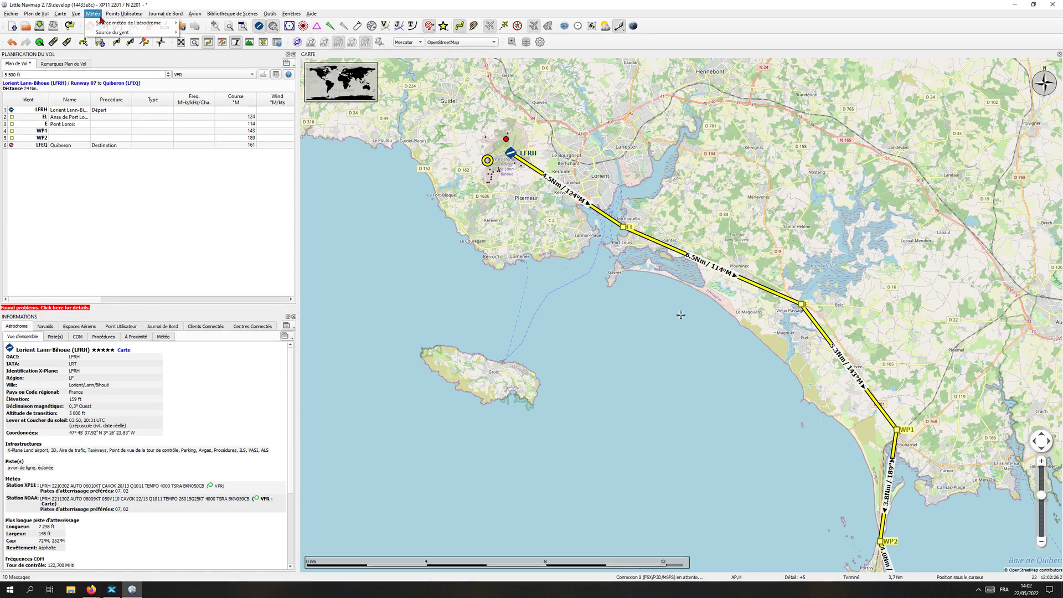
{"action": "mouse_move", "coordinate": [103, 24]}
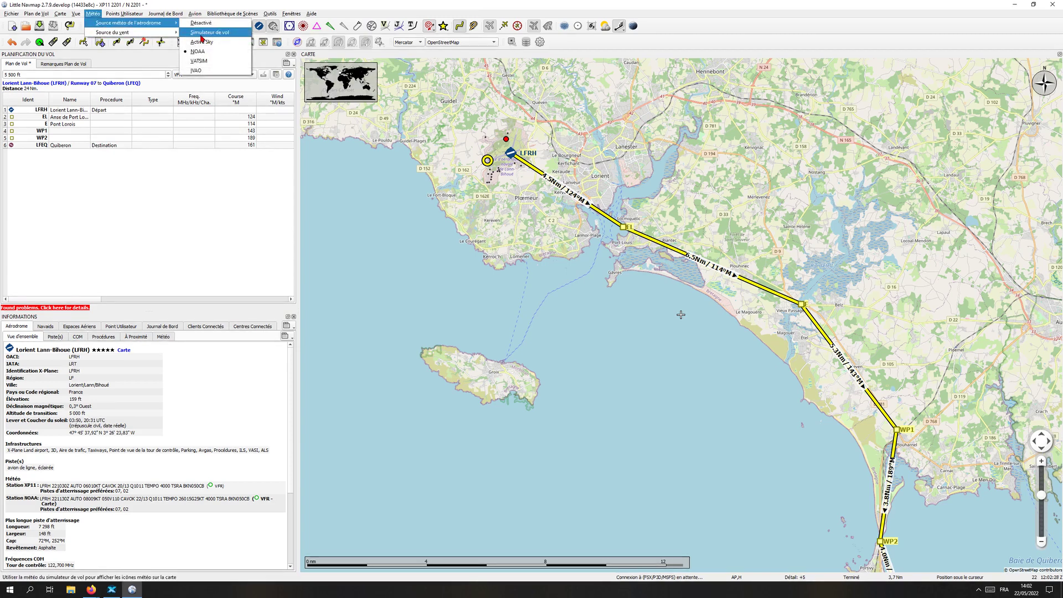
{"action": "left_click", "coordinate": [198, 35]}
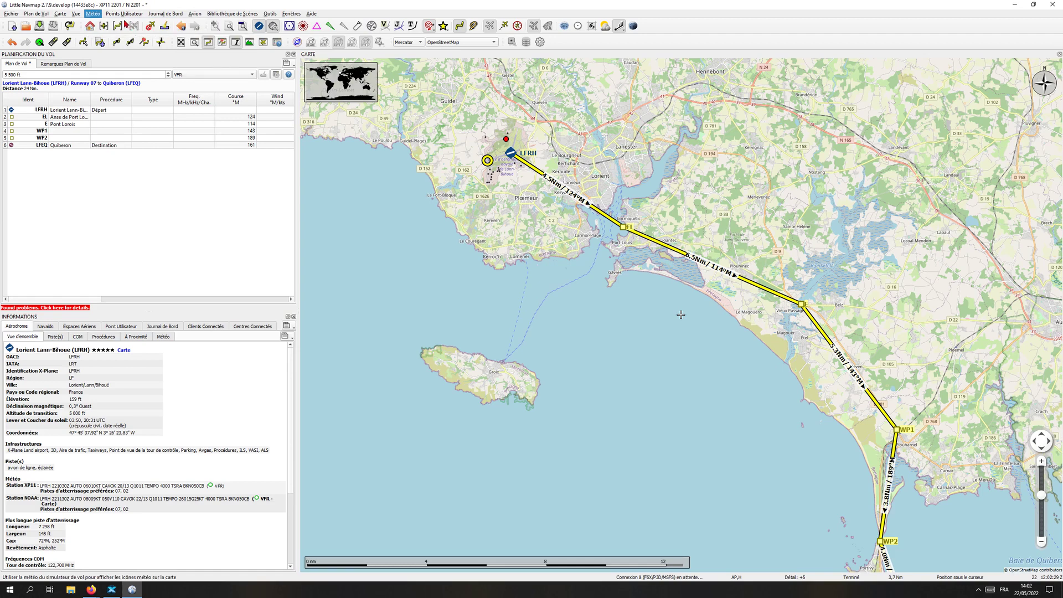
{"action": "left_click", "coordinate": [98, 15]}
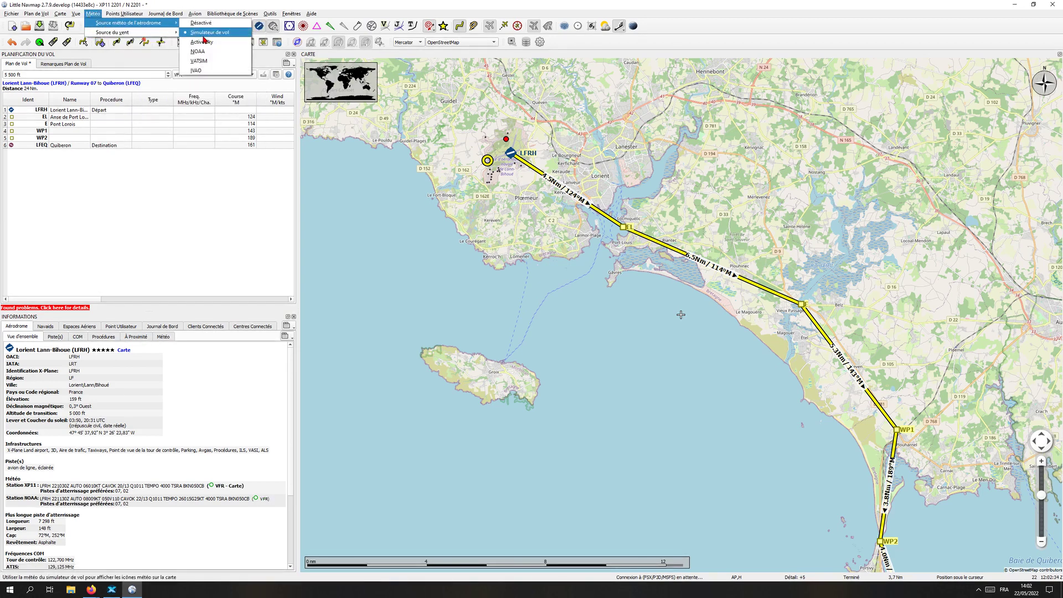
{"action": "left_click", "coordinate": [201, 56]}
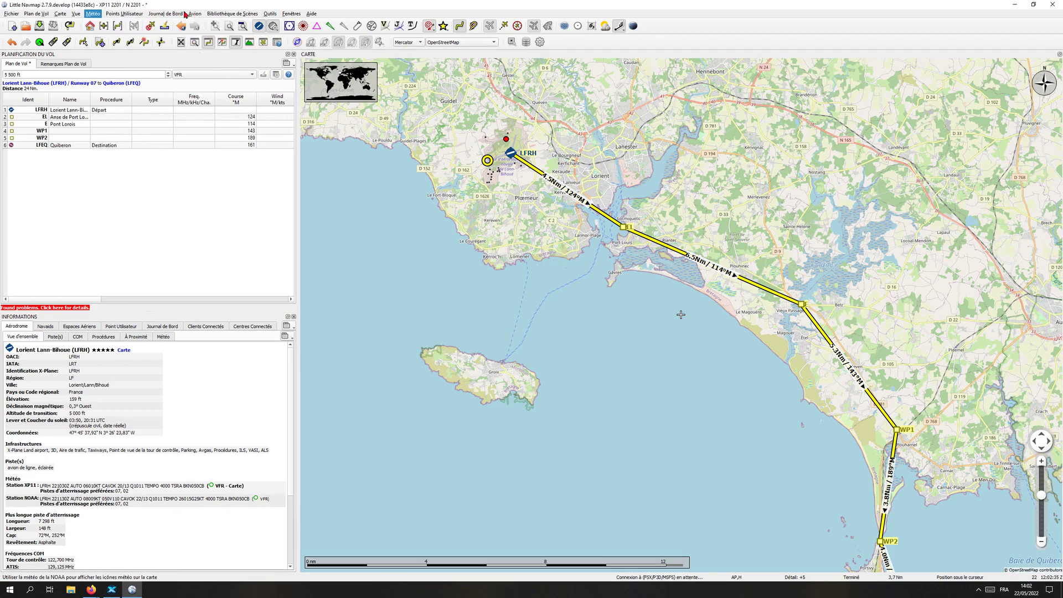
{"action": "left_click", "coordinate": [93, 14]}
{"action": "mouse_move", "coordinate": [111, 25]}
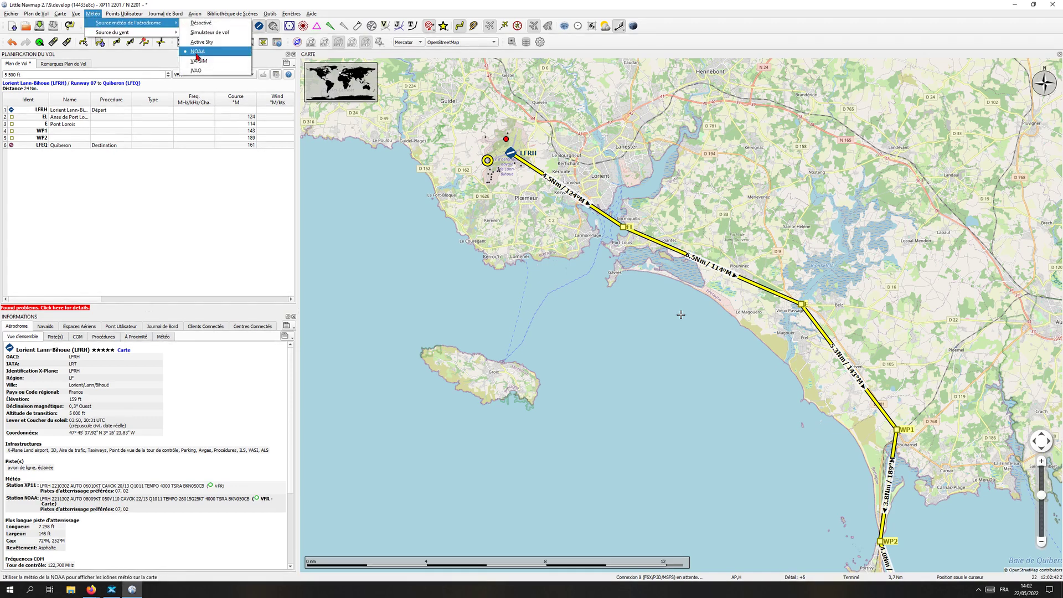
{"action": "left_click", "coordinate": [489, 289]}
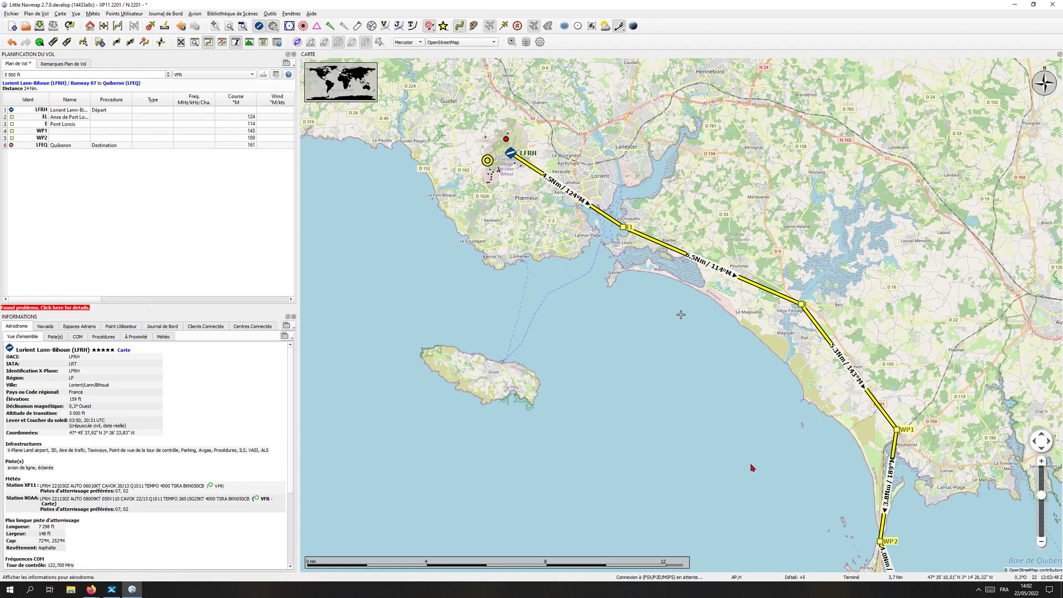
- Check the altitude options for the winds aloft display and look over the Lorient area
{"action": "left_click_drag", "start_coordinate": [721, 452], "coordinate": [709, 392]}
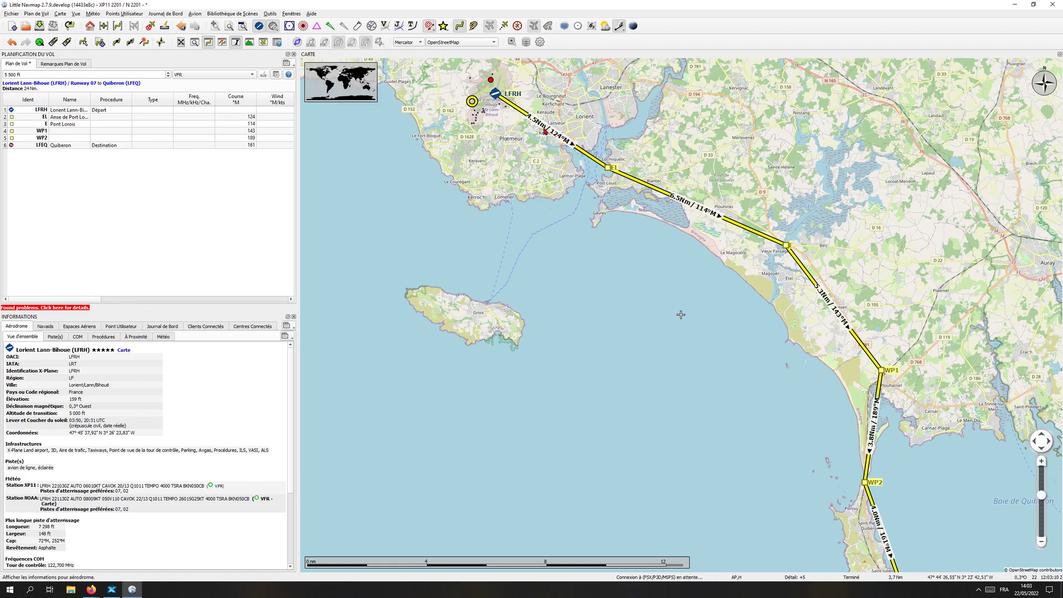
{"action": "left_click", "coordinate": [621, 27]}
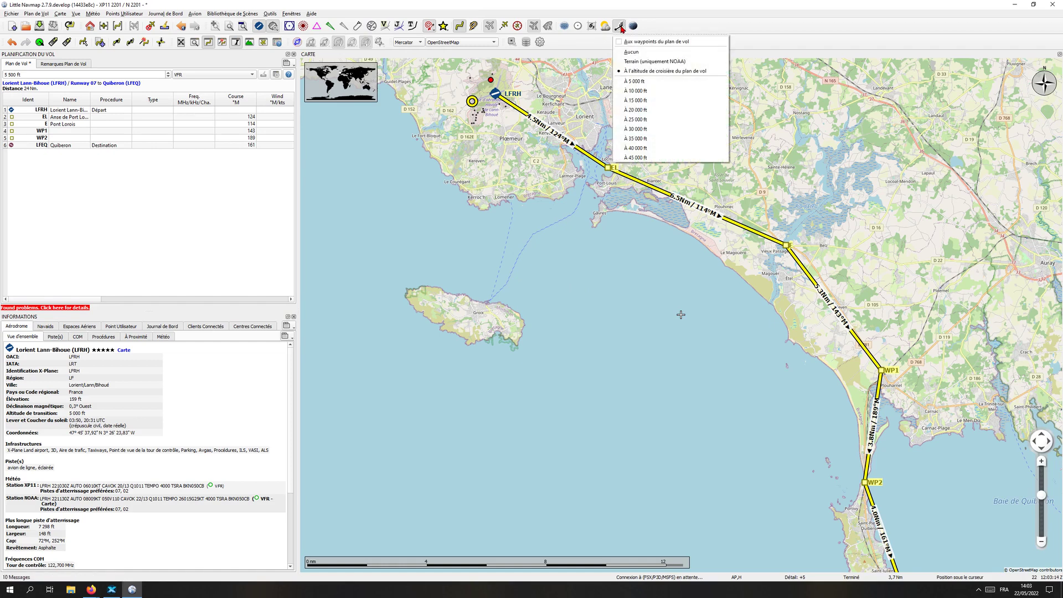
{"action": "left_click", "coordinate": [608, 278]}
{"action": "left_click_drag", "start_coordinate": [561, 199], "coordinate": [618, 271]}
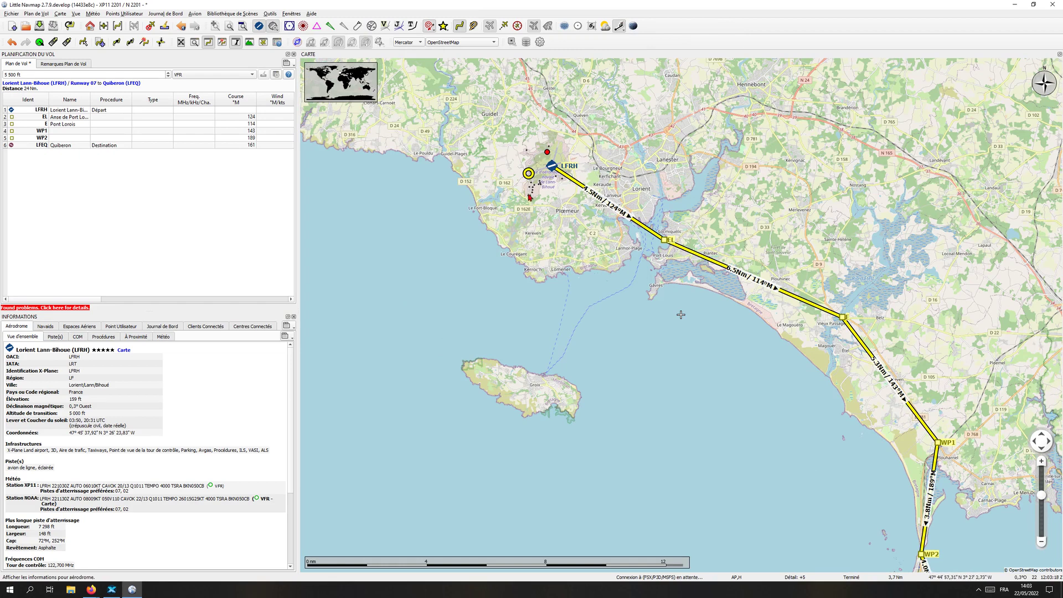
{"action": "left_click_drag", "start_coordinate": [591, 274], "coordinate": [606, 242]}
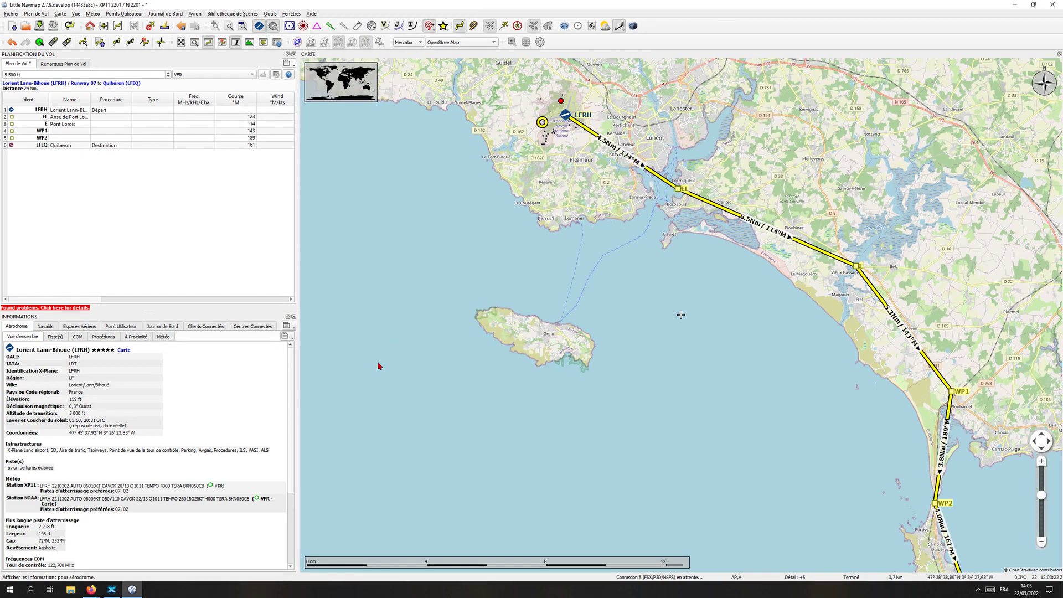
- Read the airport weather reports of Lorient (LFRH) and Quiberon (LFEQ), and close the procedure search
{"action": "left_click", "coordinate": [565, 115]}
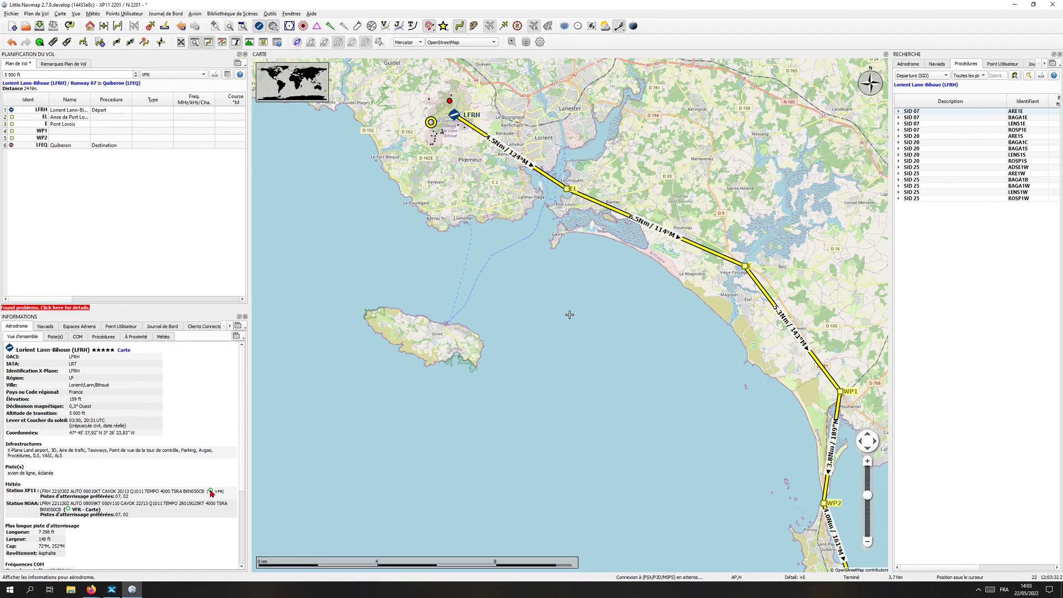
{"action": "left_click_drag", "start_coordinate": [747, 464], "coordinate": [600, 262]}
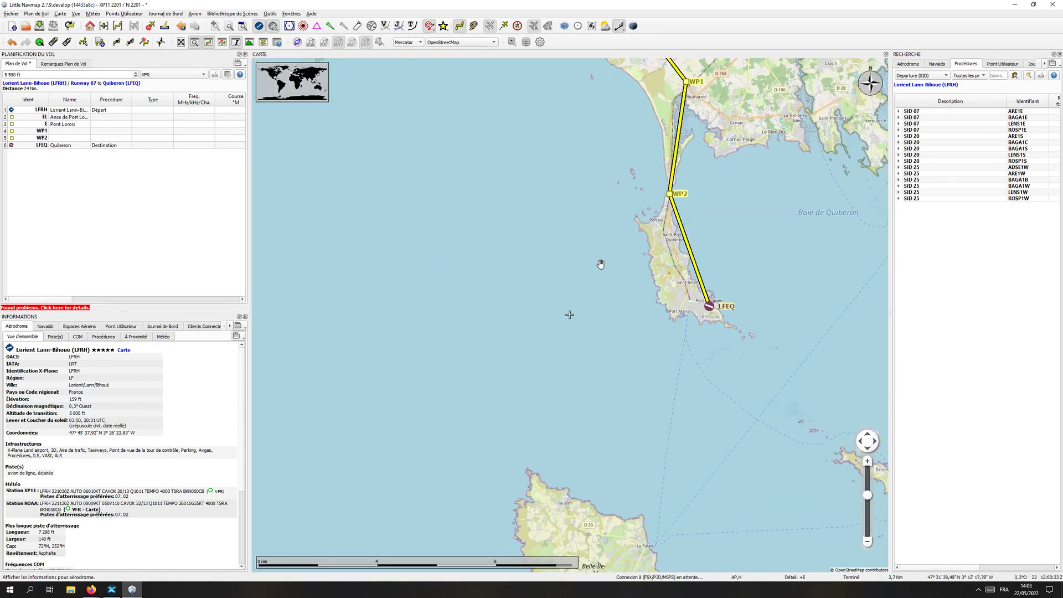
{"action": "left_click", "coordinate": [710, 306]}
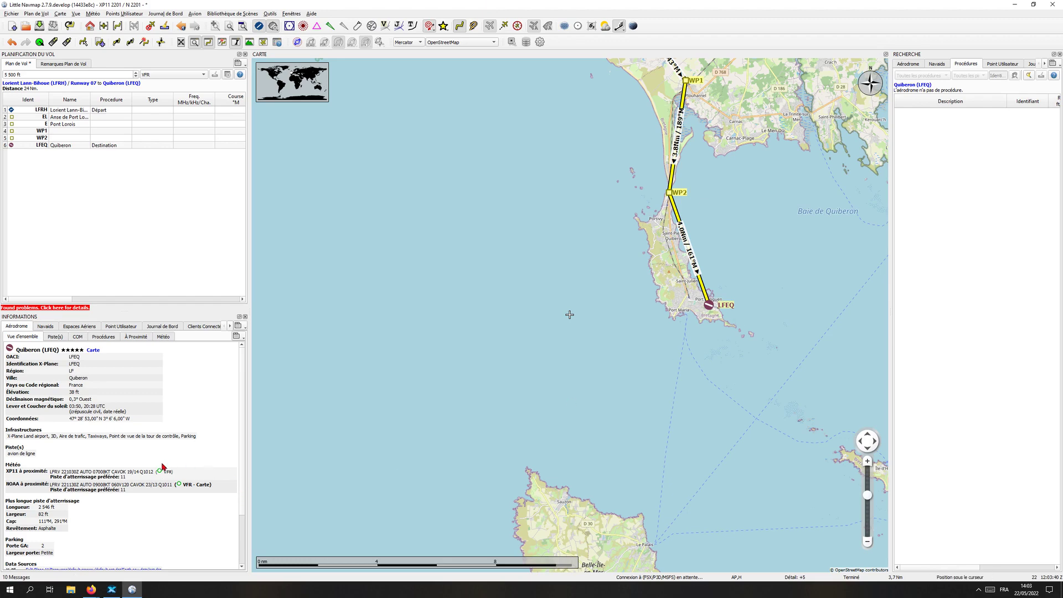
{"action": "left_click", "coordinate": [1059, 55]}
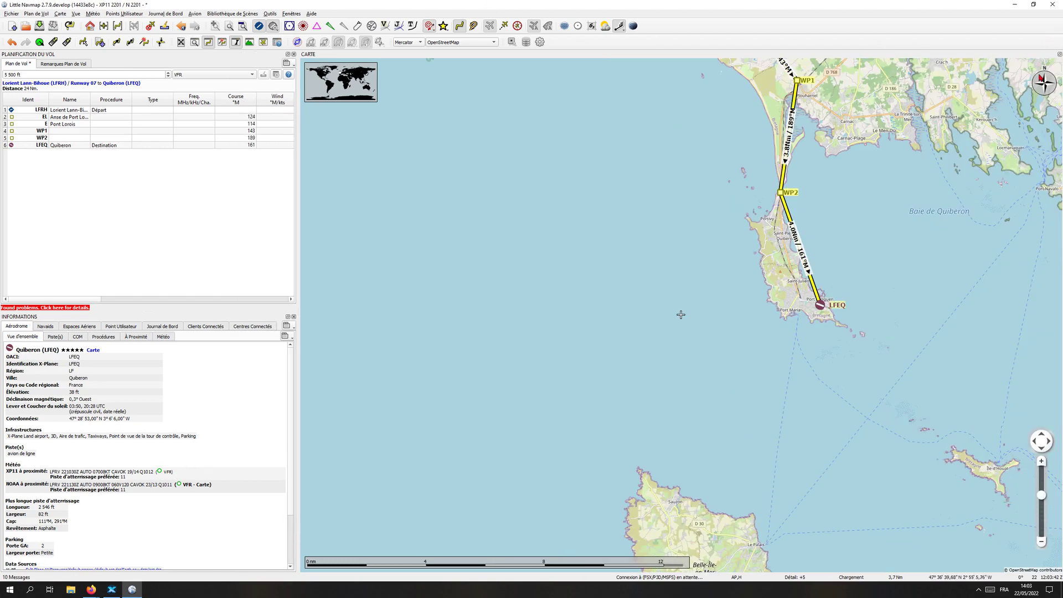
- Display the airport weather symbols on the map and look closely at the one at Lorient (LFRH)
{"action": "left_click", "coordinate": [621, 32]}
{"action": "left_click", "coordinate": [622, 49]}
{"action": "scroll", "coordinate": [550, 245], "scroll_direction": "down", "scroll_amount": 3}
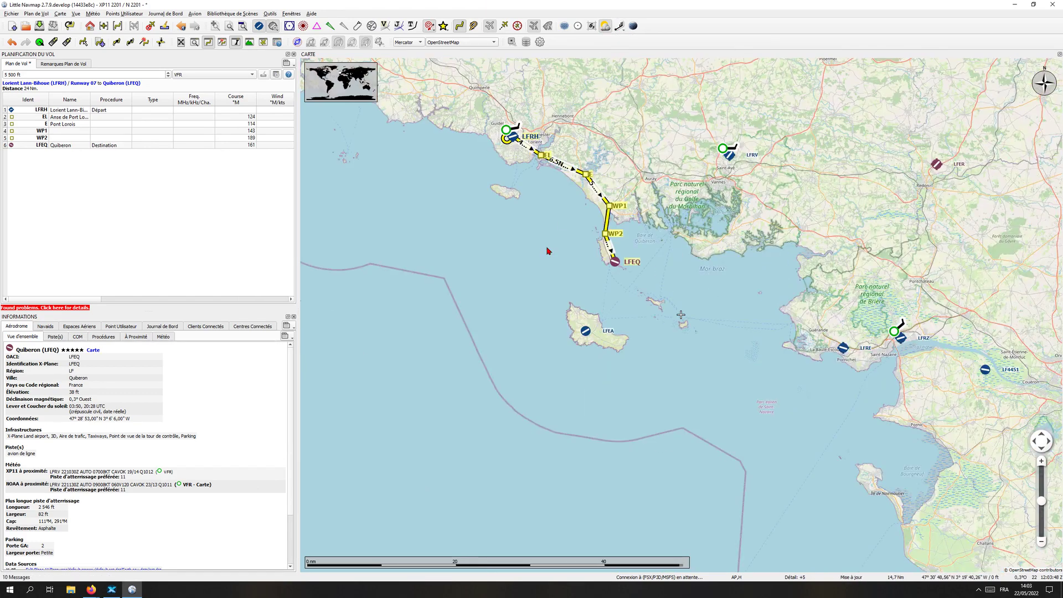
{"action": "left_click_drag", "start_coordinate": [496, 208], "coordinate": [576, 258]}
{"action": "scroll", "coordinate": [575, 208], "scroll_direction": "up", "scroll_amount": 6}
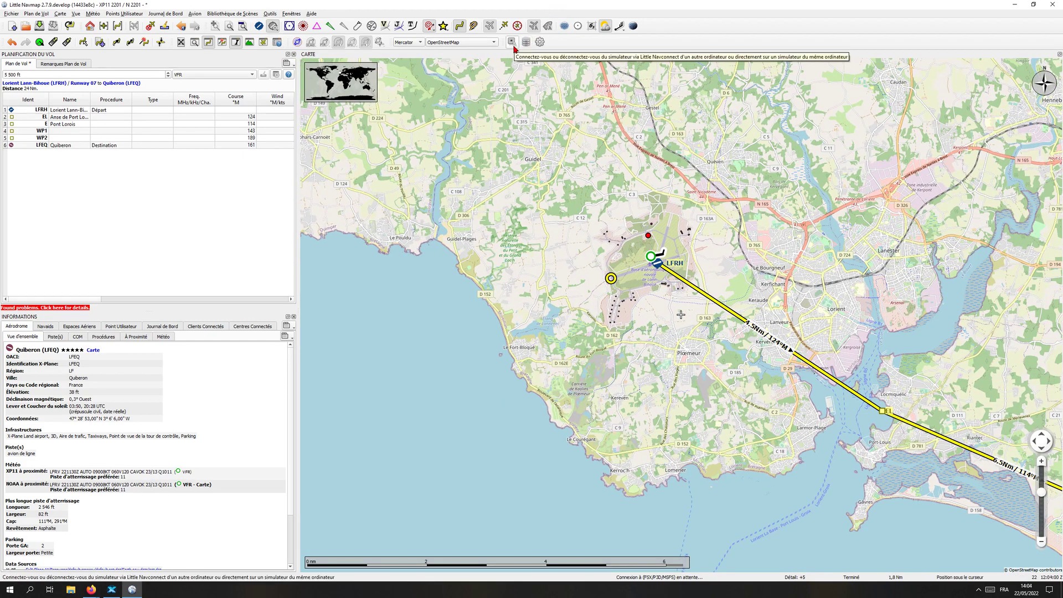
- Open the Navmap legend and read its weather section on flight rules, cloud cover and wind symbols alongside Quiberon's weather reports
{"action": "left_click", "coordinate": [277, 43]}
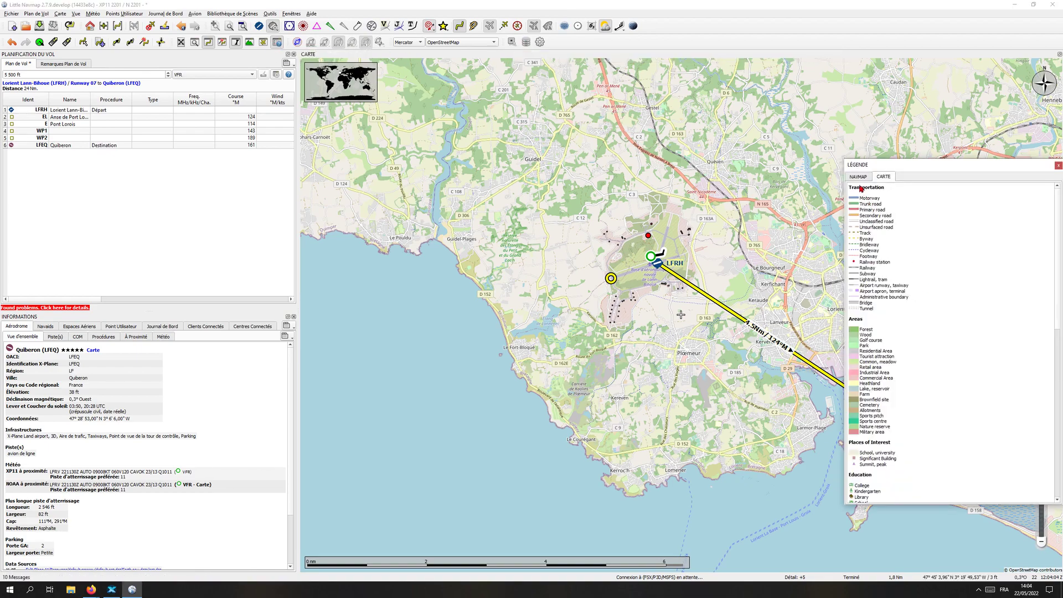
{"action": "left_click", "coordinate": [859, 178]}
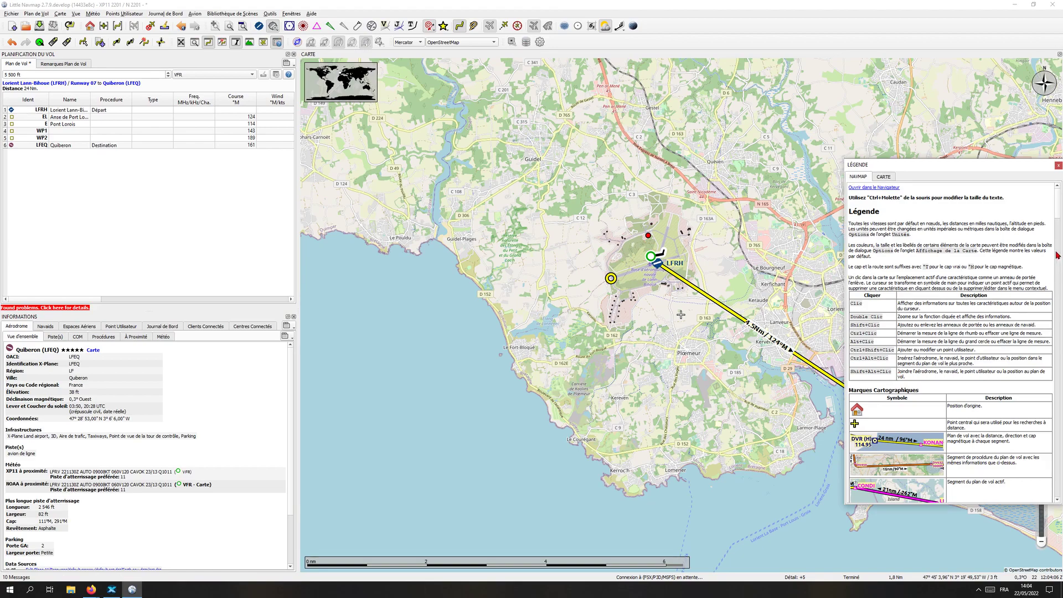
{"action": "scroll", "coordinate": [1058, 213], "scroll_direction": "down", "scroll_amount": 15}
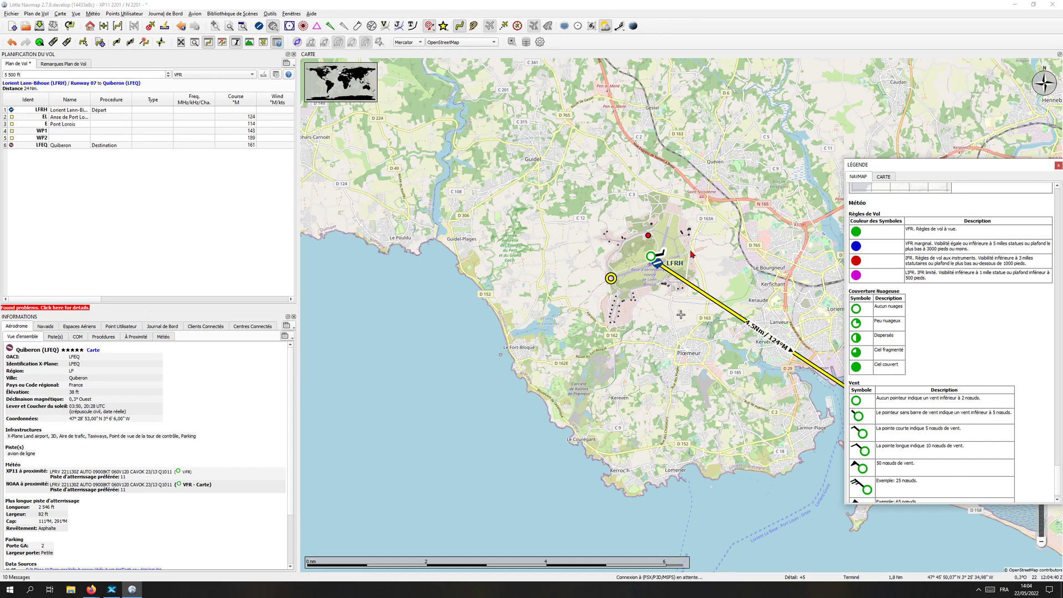
{"action": "left_click_drag", "start_coordinate": [21, 464], "coordinate": [198, 500]}
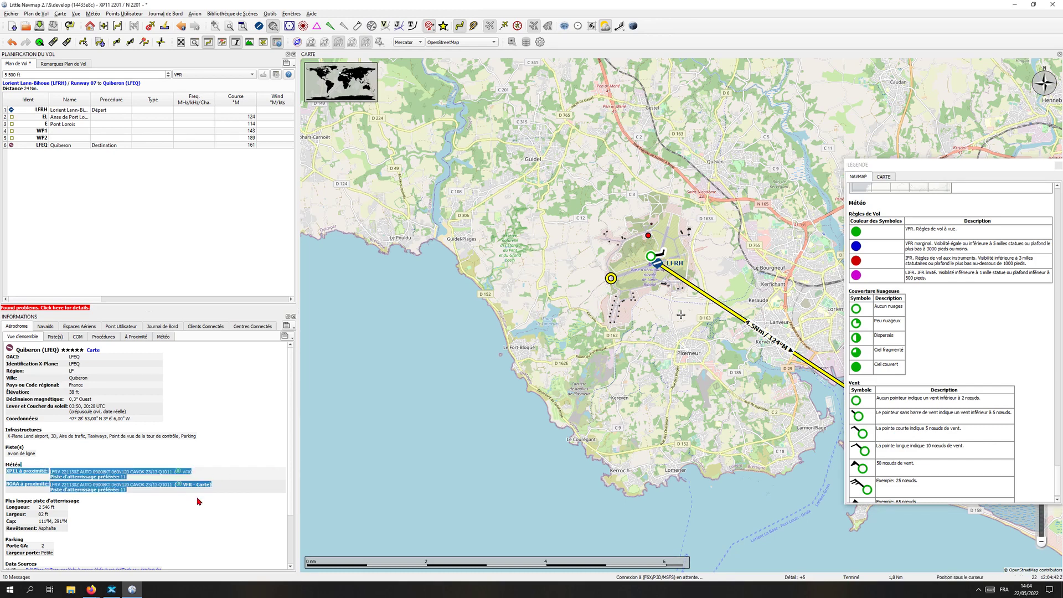
{"action": "left_click", "coordinate": [112, 469]}
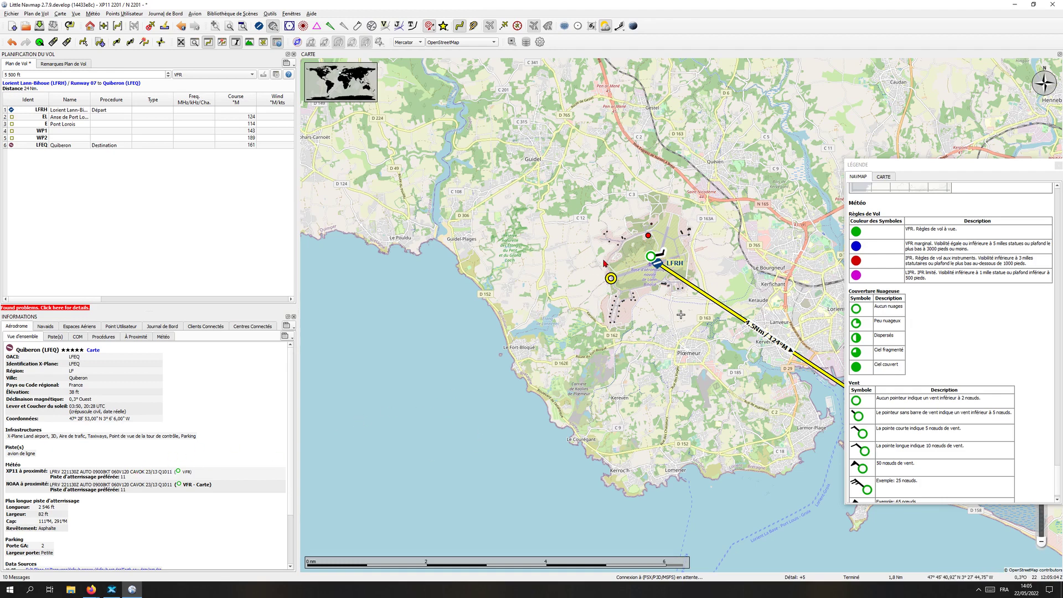
- Examine the wind symbol at Lorient (LFRH) in relation to the airport's runways
{"action": "scroll", "coordinate": [656, 271], "scroll_direction": "up", "scroll_amount": 3}
{"action": "scroll", "coordinate": [657, 273], "scroll_direction": "up", "scroll_amount": 2}
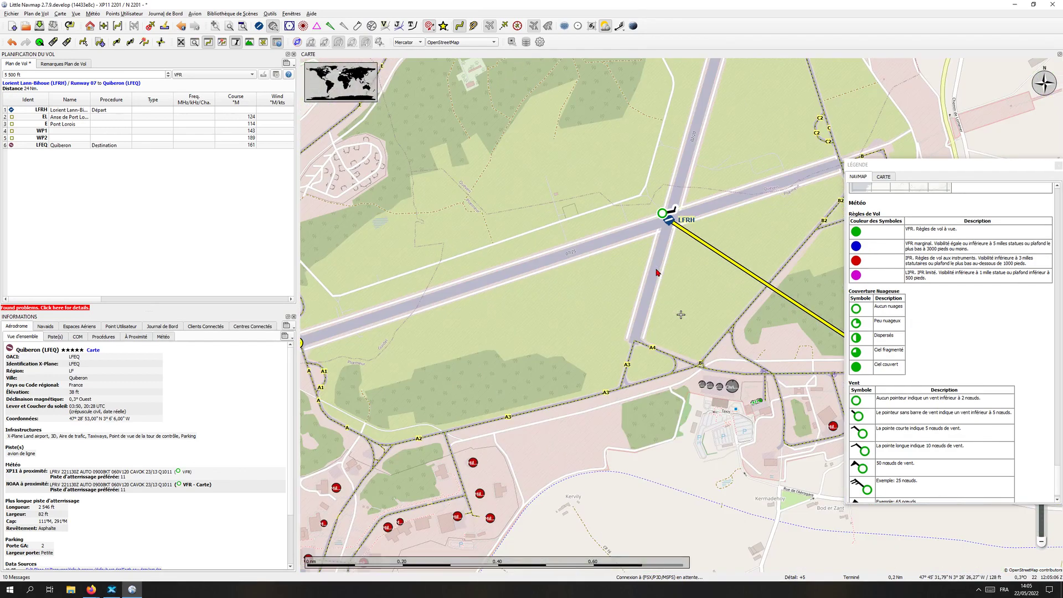
{"action": "mouse_move", "coordinate": [452, 341]}
{"action": "left_mouse_down"}
{"action": "mouse_move", "coordinate": [650, 337]}
{"action": "mouse_move", "coordinate": [575, 366]}
{"action": "left_mouse_up"}
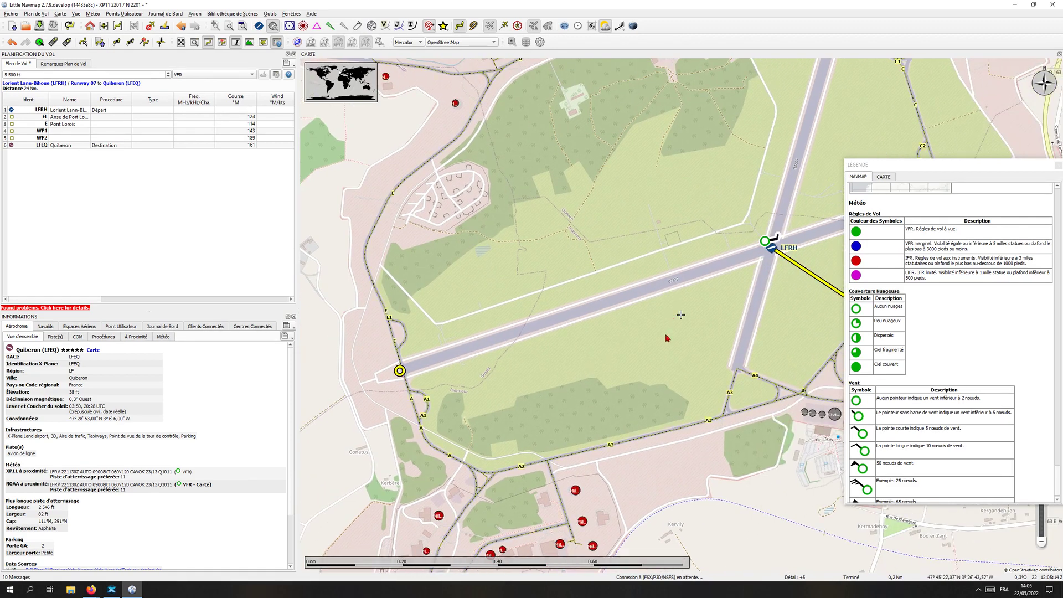
{"action": "scroll", "coordinate": [667, 338], "scroll_direction": "down", "scroll_amount": 3}
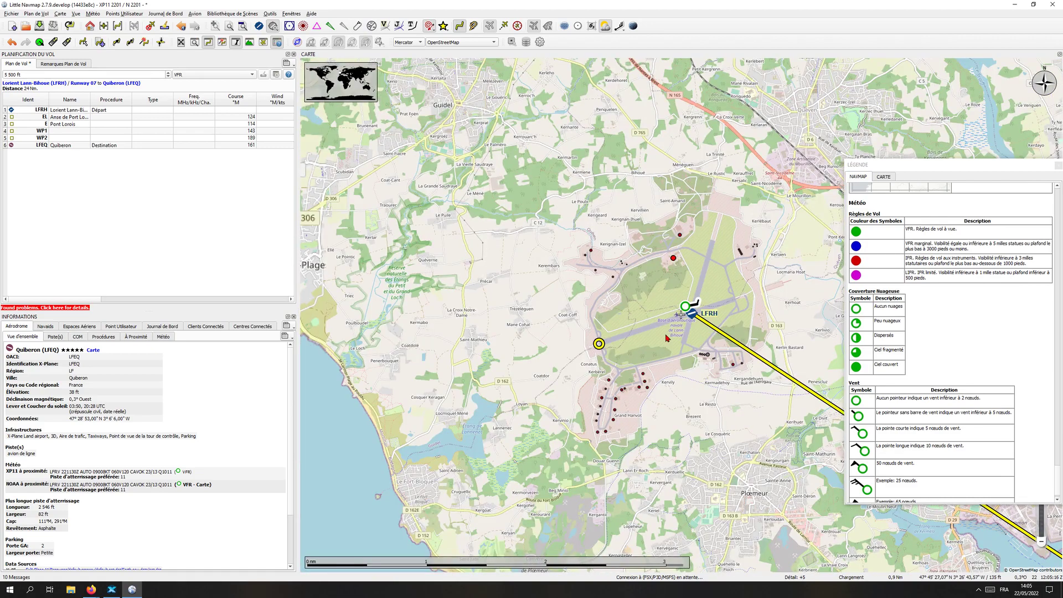
- Close the legend and examine the airport weather symbols from Brittany across France to the coast around Nice and Cannes
{"action": "left_click_drag", "start_coordinate": [744, 320], "coordinate": [575, 299]}
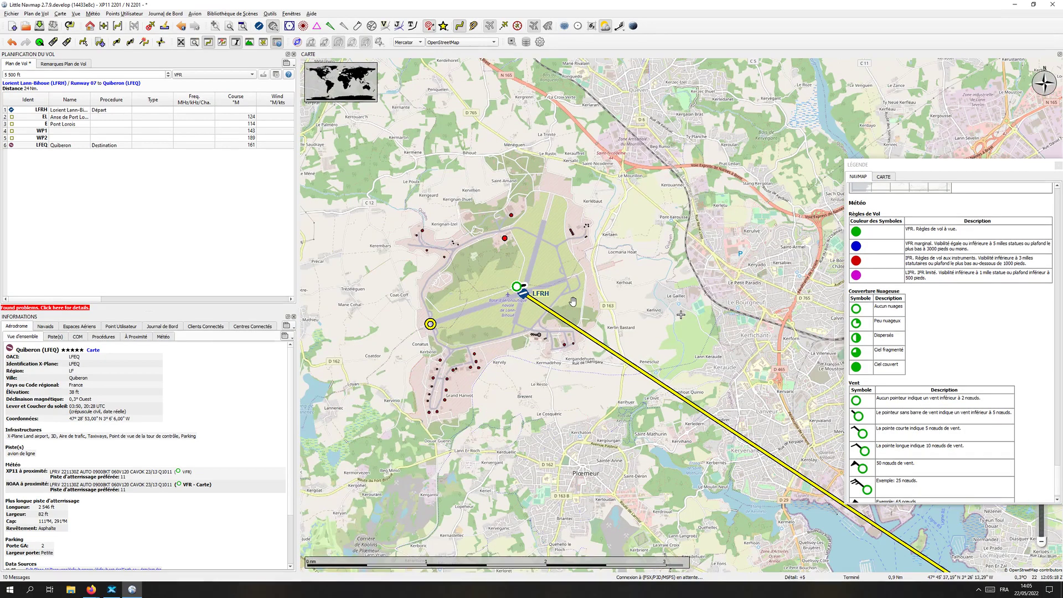
{"action": "left_click_drag", "start_coordinate": [933, 170], "coordinate": [872, 167]}
{"action": "left_click", "coordinate": [941, 166]}
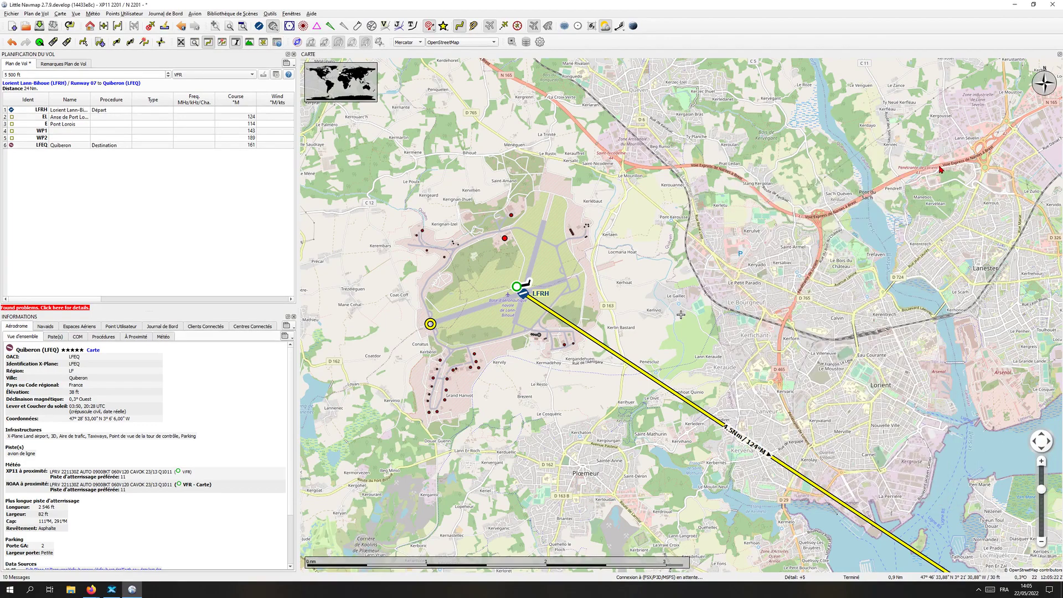
{"action": "scroll", "coordinate": [718, 316], "scroll_direction": "down", "scroll_amount": 6}
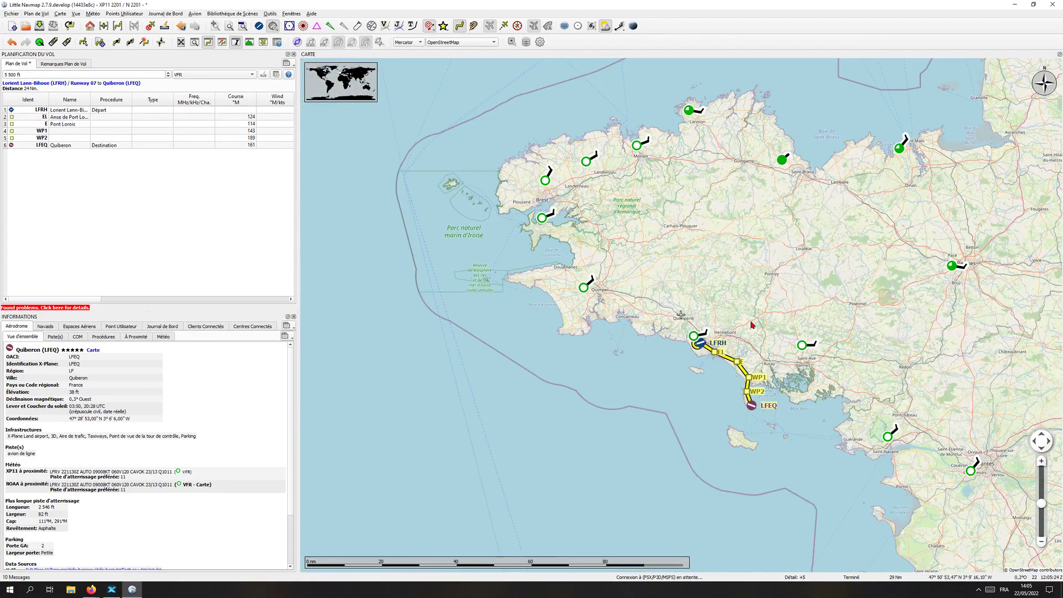
{"action": "scroll", "coordinate": [830, 338], "scroll_direction": "down", "scroll_amount": 3}
{"action": "left_click_drag", "start_coordinate": [633, 301], "coordinate": [487, 254]}
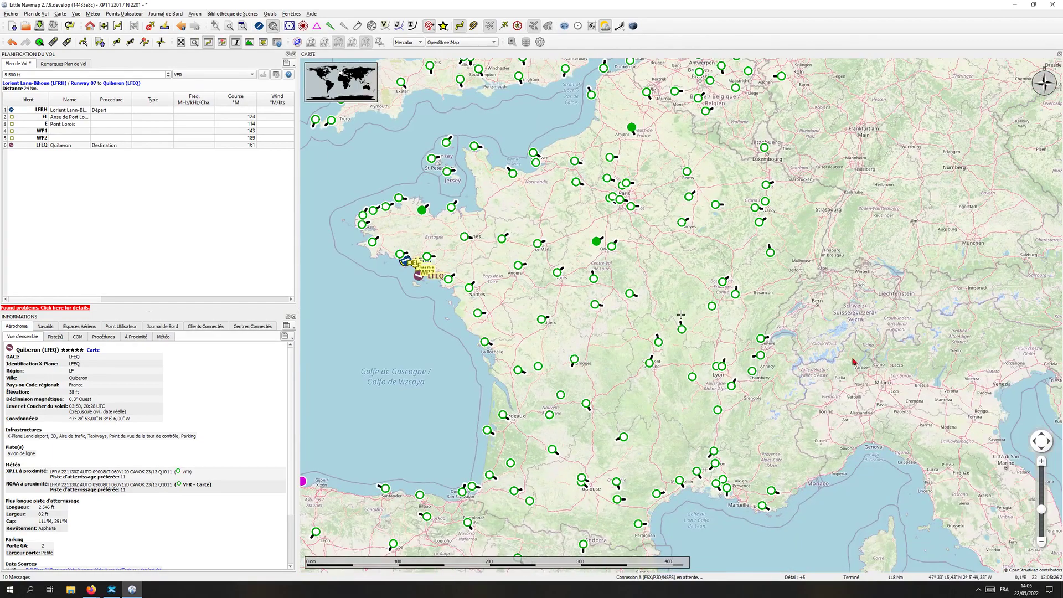
{"action": "left_click_drag", "start_coordinate": [884, 353], "coordinate": [692, 304]}
{"action": "scroll", "coordinate": [596, 335], "scroll_direction": "up", "scroll_amount": 3}
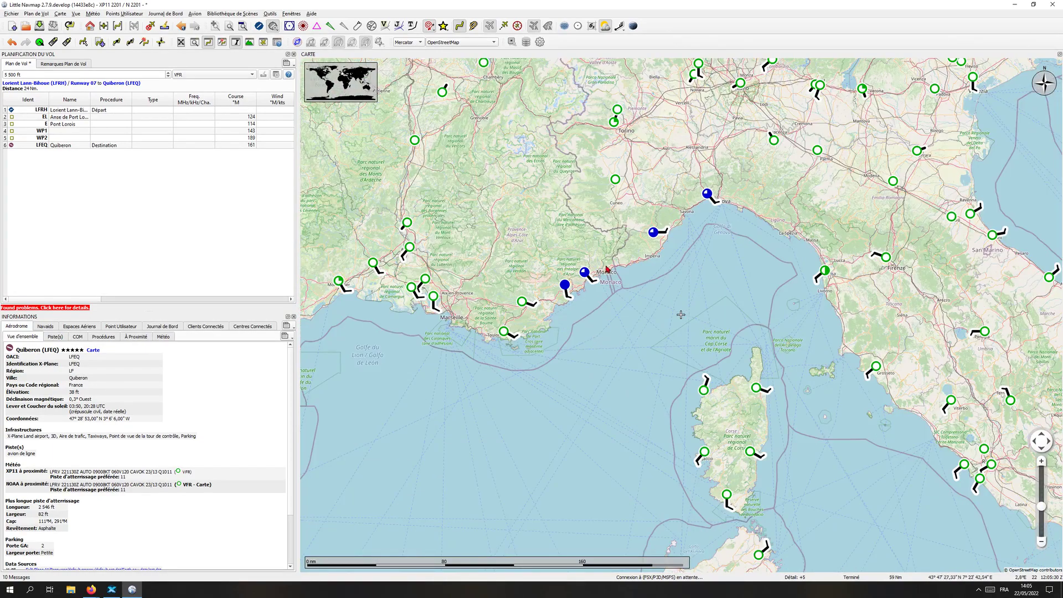
{"action": "scroll", "coordinate": [574, 285], "scroll_direction": "up", "scroll_amount": 2}
{"action": "scroll", "coordinate": [575, 287], "scroll_direction": "up", "scroll_amount": 2}
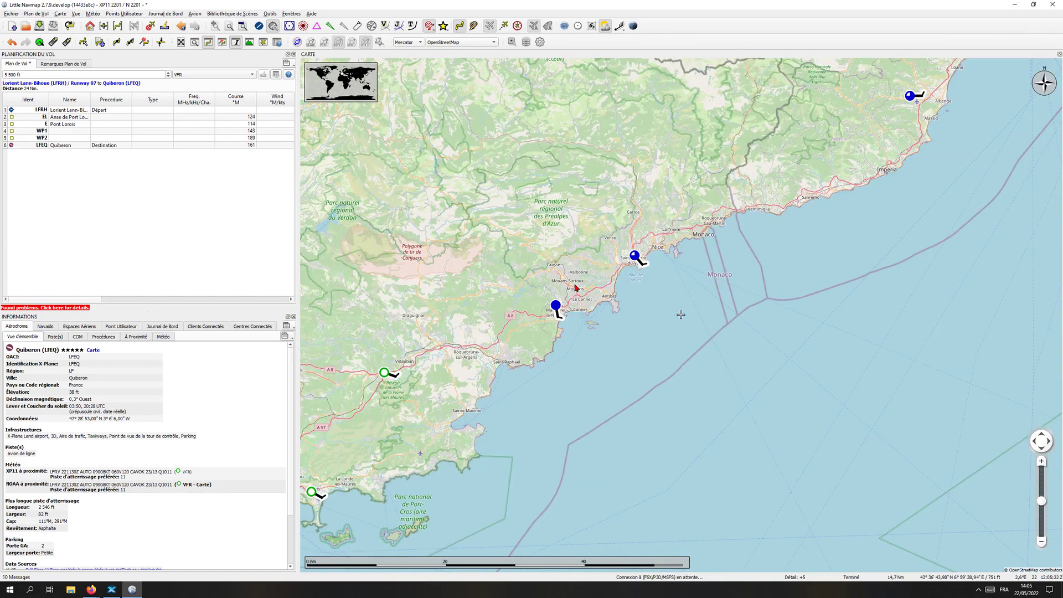
{"action": "scroll", "coordinate": [575, 287], "scroll_direction": "up", "scroll_amount": 3}
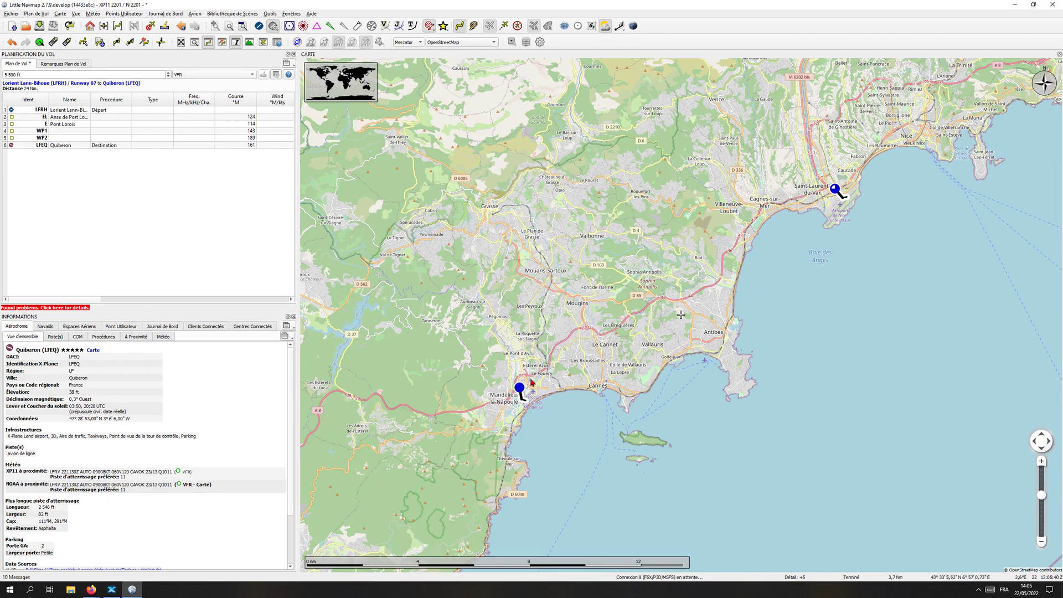
- Try the Thunderforest Atlas map theme around Nice and Cannes, and return to OpenStreetMap
{"action": "left_click", "coordinate": [493, 43]}
{"action": "left_click", "coordinate": [437, 175]}
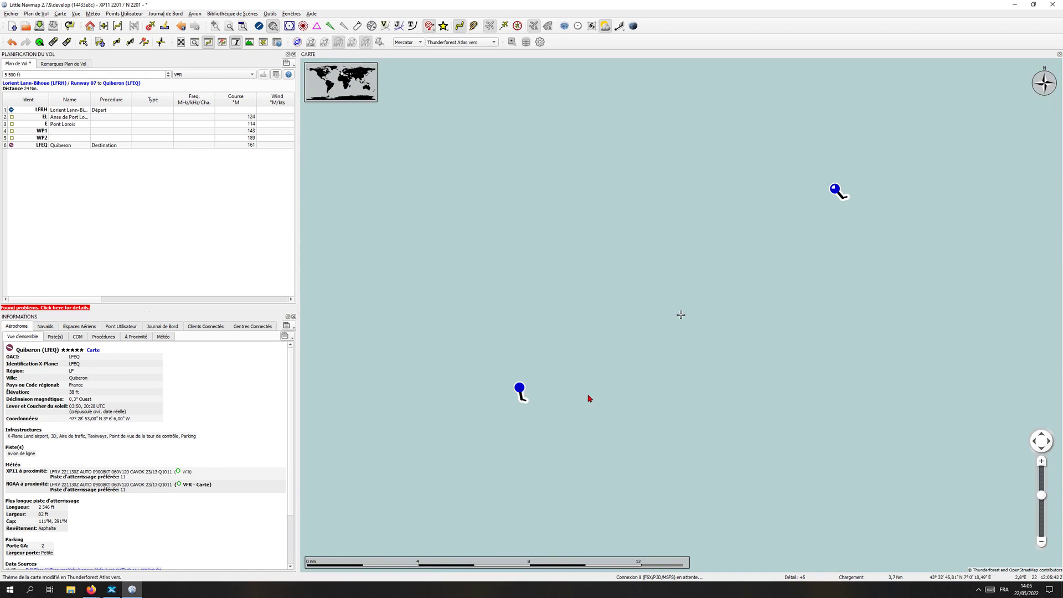
{"action": "scroll", "coordinate": [589, 396], "scroll_direction": "down", "scroll_amount": 2}
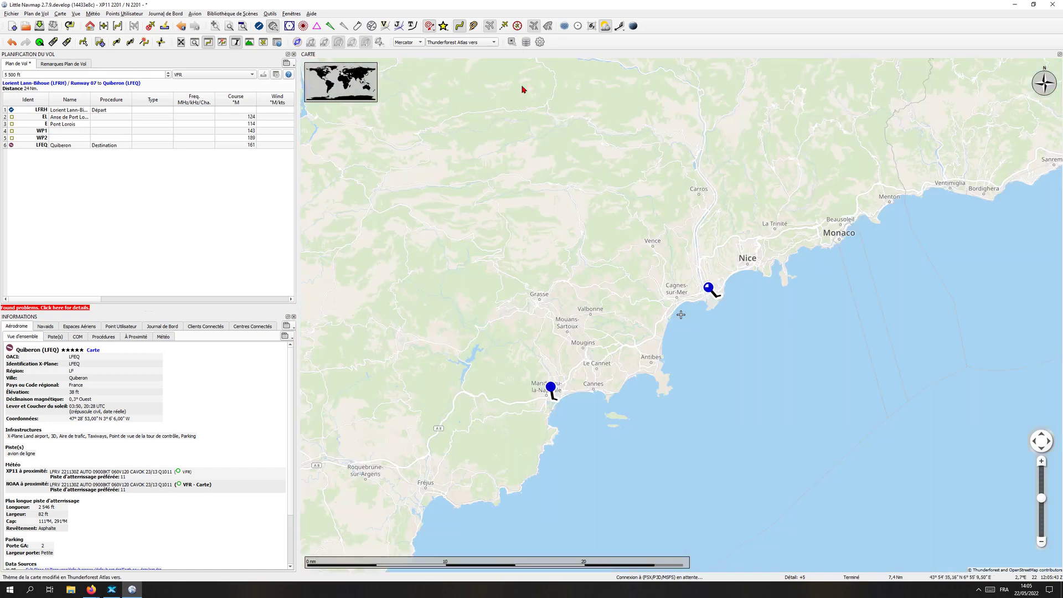
{"action": "left_click", "coordinate": [492, 43]}
{"action": "left_click", "coordinate": [464, 67]}
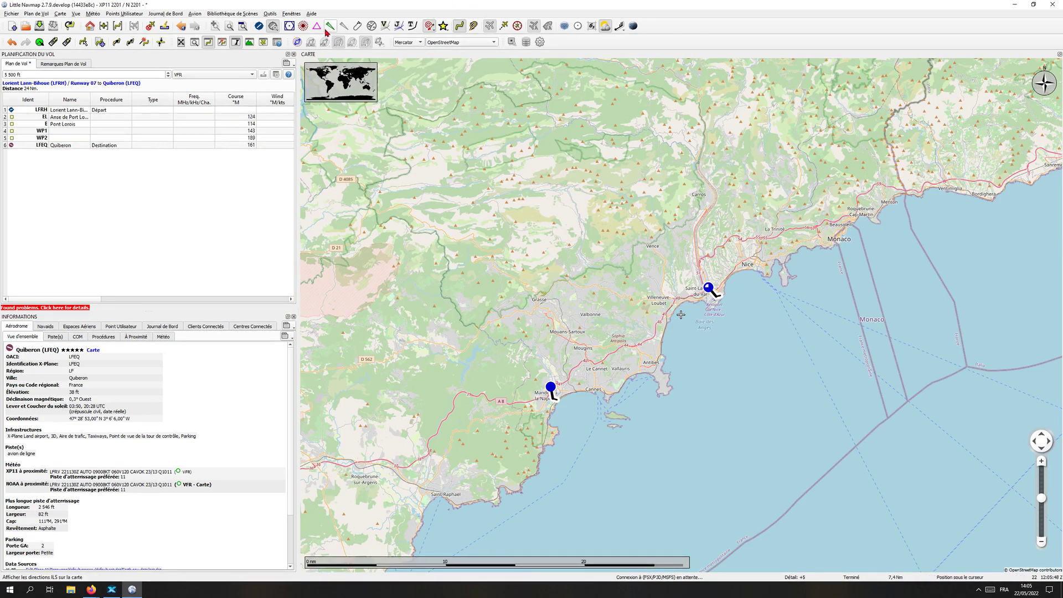
- Reopen the Navmap legend, read the flight rules colours in its weather section against the Nice and Cannes symbols, and close it
{"action": "left_click", "coordinate": [274, 43]}
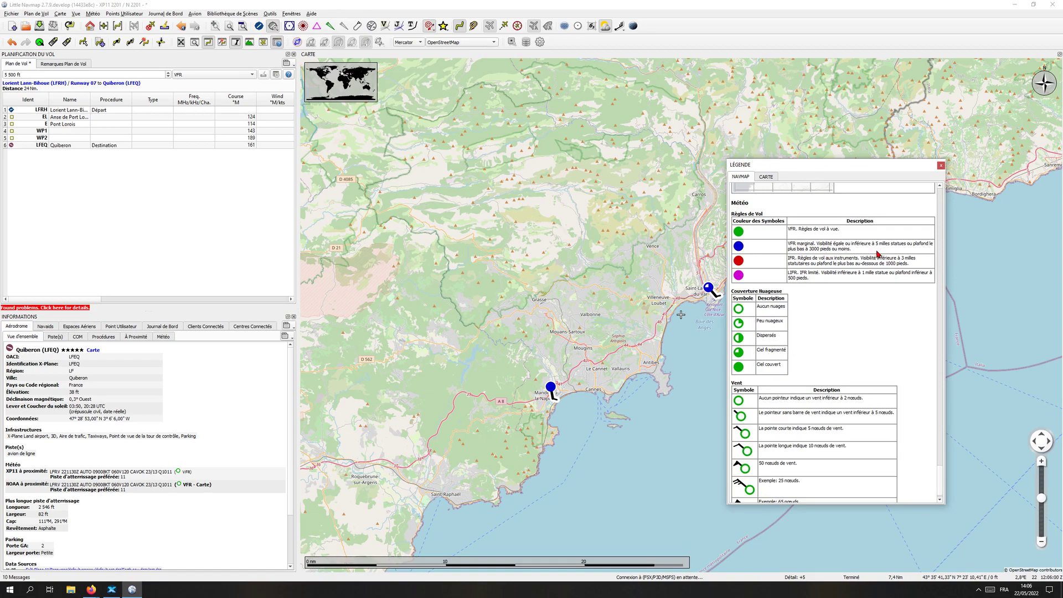
{"action": "scroll", "coordinate": [943, 274], "scroll_direction": "up", "scroll_amount": 5}
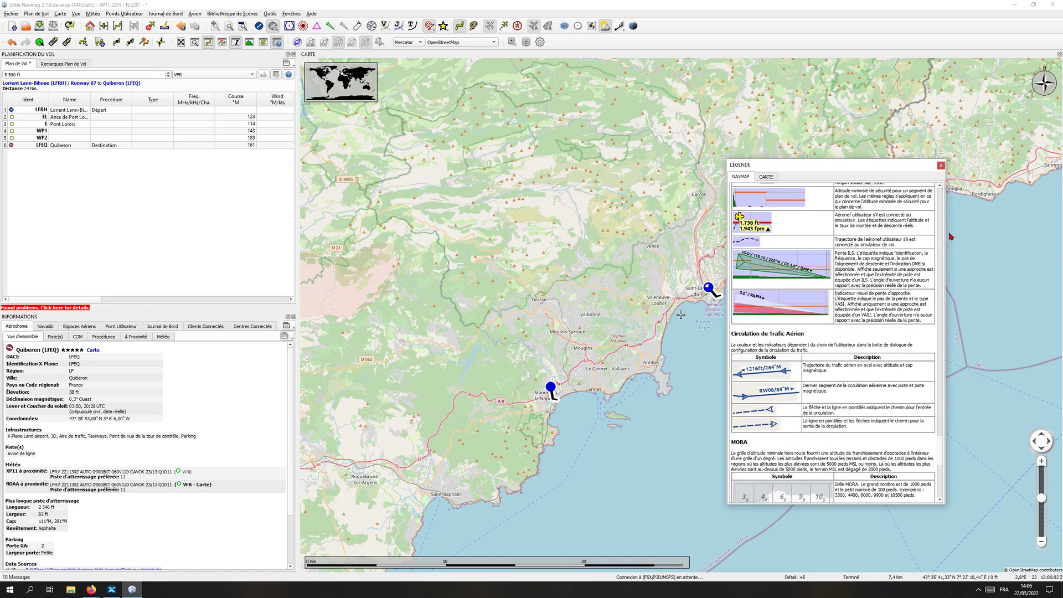
{"action": "left_click_drag", "start_coordinate": [940, 289], "coordinate": [945, 481]}
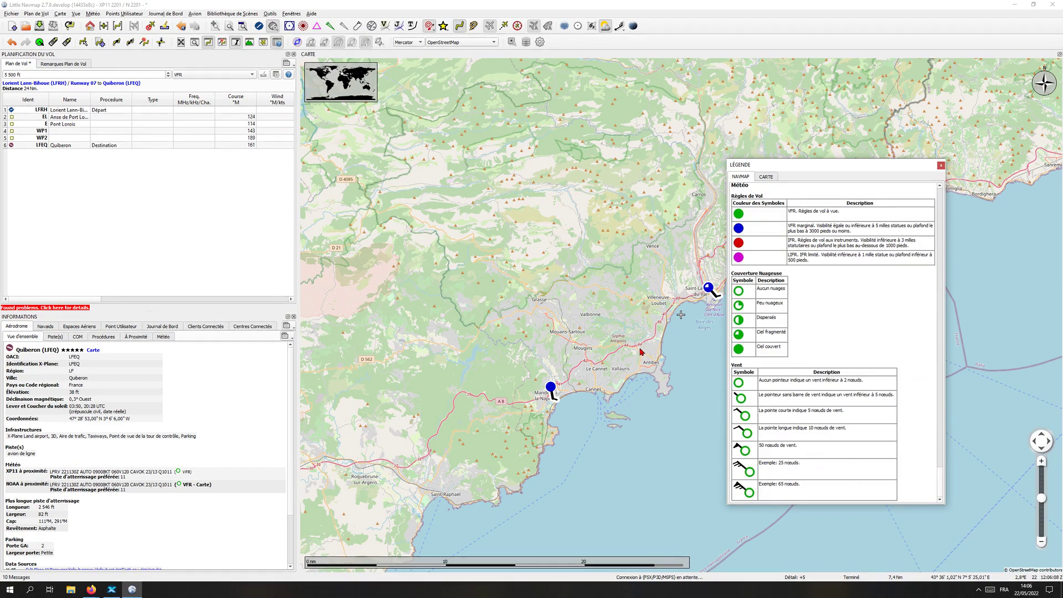
{"action": "left_click", "coordinate": [941, 163]}
- Examine the colours of the airport weather symbols across the Mediterranean, Europe and the North Atlantic up to Iceland
{"action": "scroll", "coordinate": [593, 302], "scroll_direction": "down", "scroll_amount": 4}
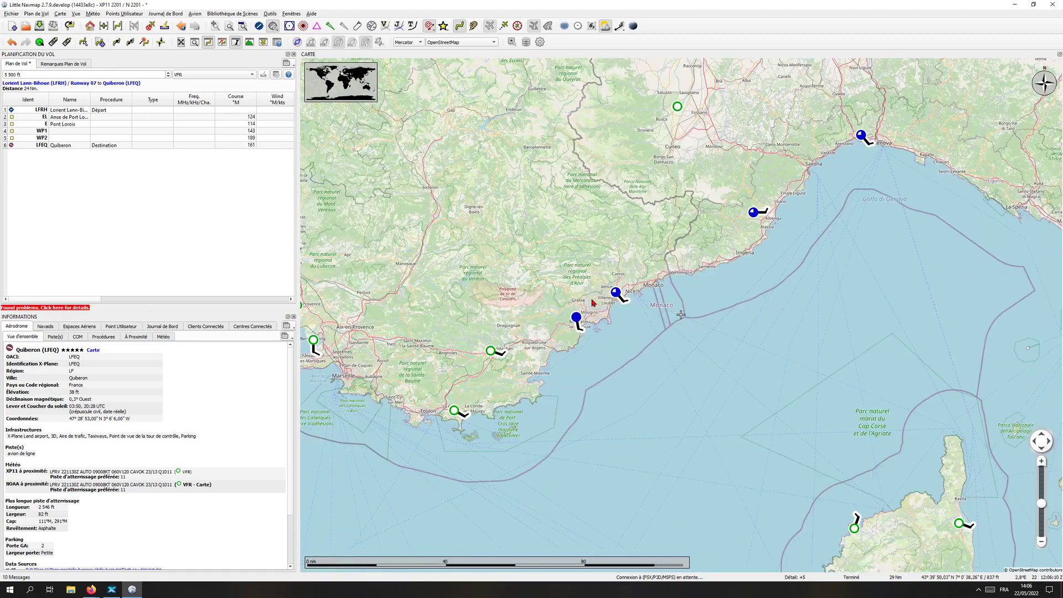
{"action": "scroll", "coordinate": [593, 301], "scroll_direction": "down", "scroll_amount": 2}
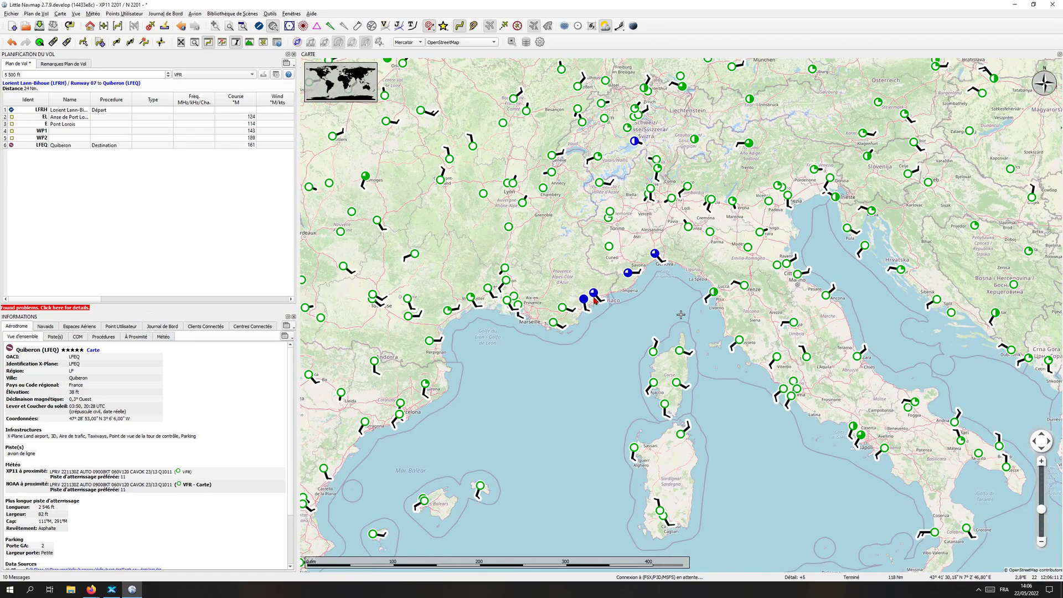
{"action": "scroll", "coordinate": [596, 299], "scroll_direction": "down", "scroll_amount": 2}
{"action": "scroll", "coordinate": [712, 288], "scroll_direction": "down", "scroll_amount": 2}
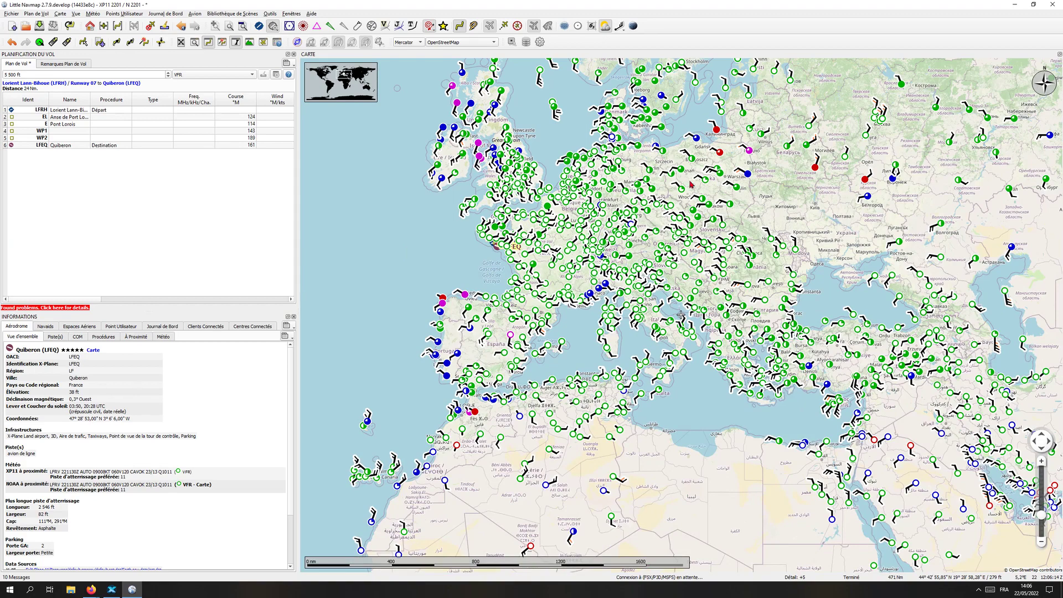
{"action": "scroll", "coordinate": [680, 314], "scroll_direction": "down", "scroll_amount": 2}
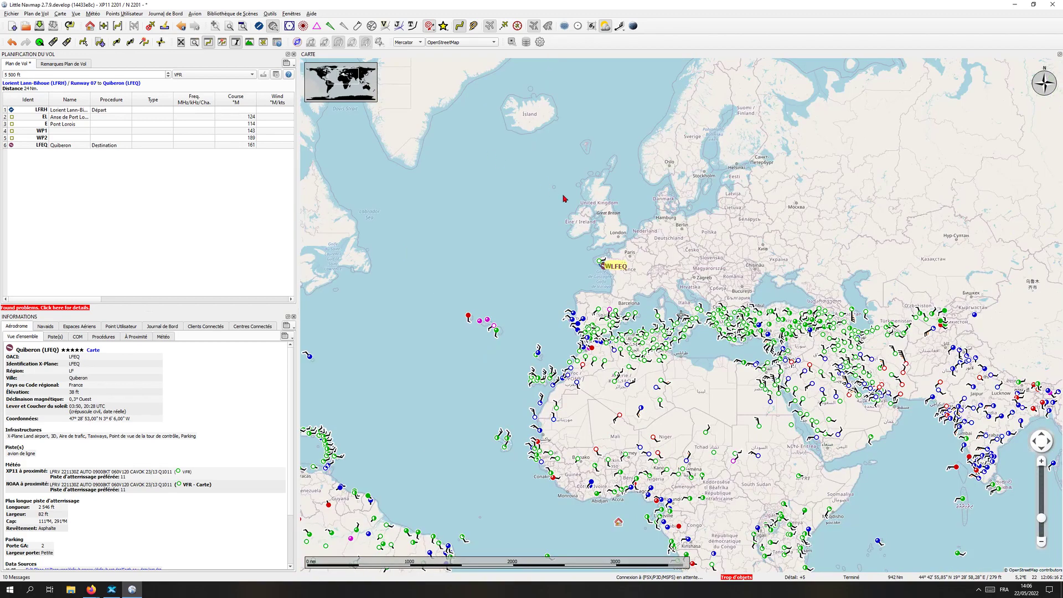
{"action": "left_click_drag", "start_coordinate": [552, 201], "coordinate": [477, 327]}
{"action": "scroll", "coordinate": [460, 285], "scroll_direction": "up", "scroll_amount": 1}
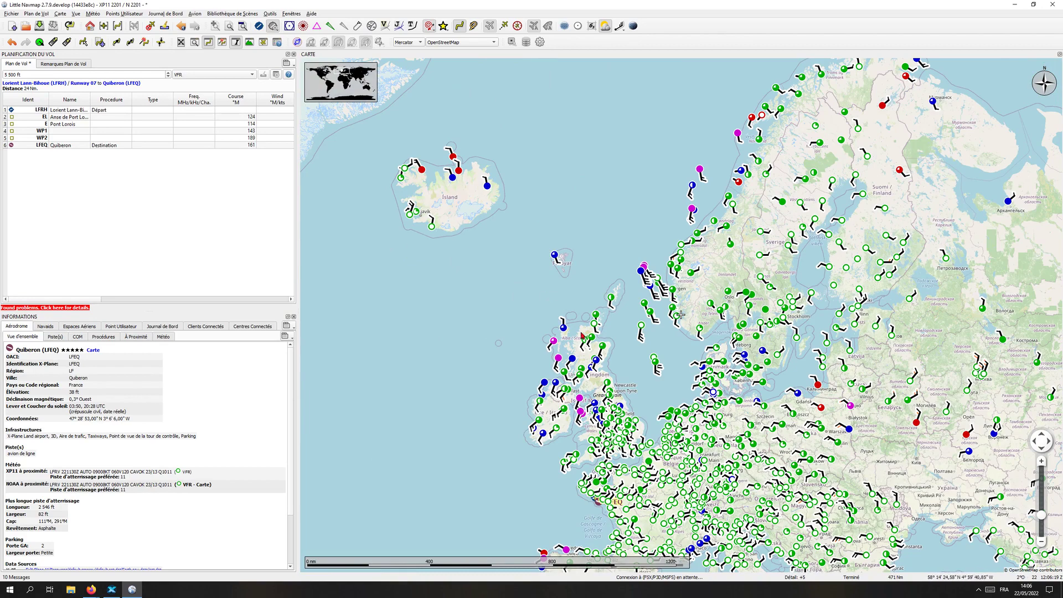
- Look closely at the magenta weather symbols off western Scotland, compare them with the legend's flight rules and wind symbols, and close the legend
{"action": "scroll", "coordinate": [581, 349], "scroll_direction": "up", "scroll_amount": 5}
{"action": "left_click_drag", "start_coordinate": [595, 368], "coordinate": [592, 305]}
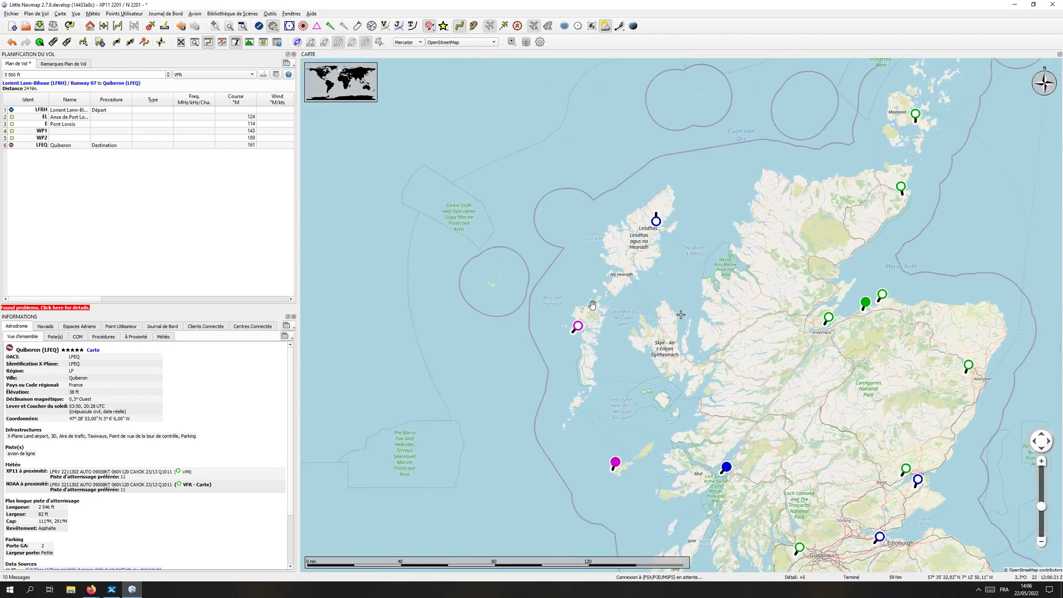
{"action": "scroll", "coordinate": [588, 301], "scroll_direction": "up", "scroll_amount": 1}
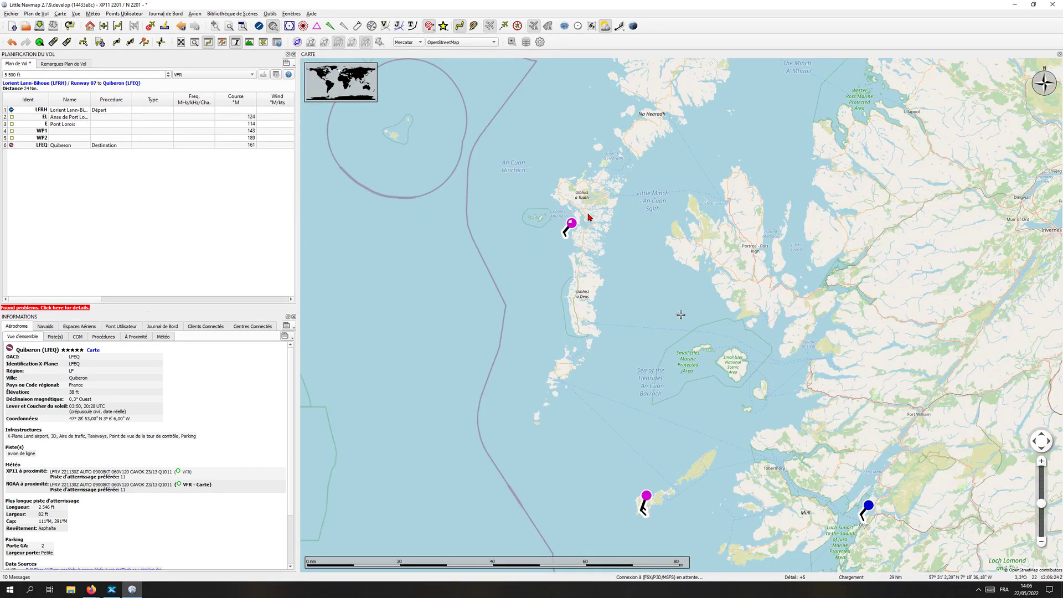
{"action": "scroll", "coordinate": [612, 327], "scroll_direction": "down", "scroll_amount": 2}
{"action": "scroll", "coordinate": [693, 379], "scroll_direction": "down", "scroll_amount": 2}
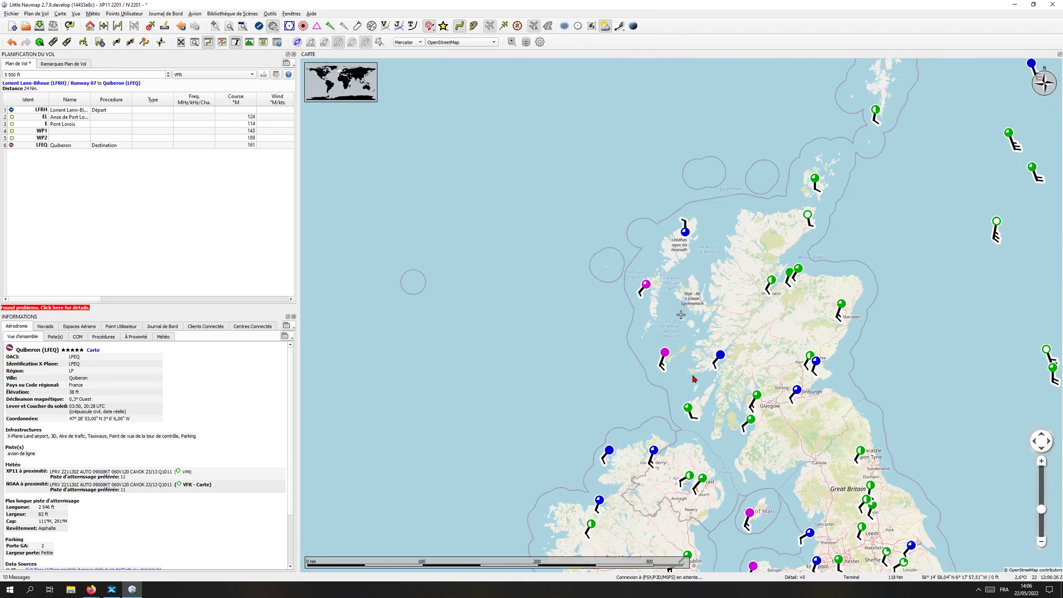
{"action": "scroll", "coordinate": [651, 374], "scroll_direction": "up", "scroll_amount": 2}
{"action": "scroll", "coordinate": [695, 333], "scroll_direction": "up", "scroll_amount": 2}
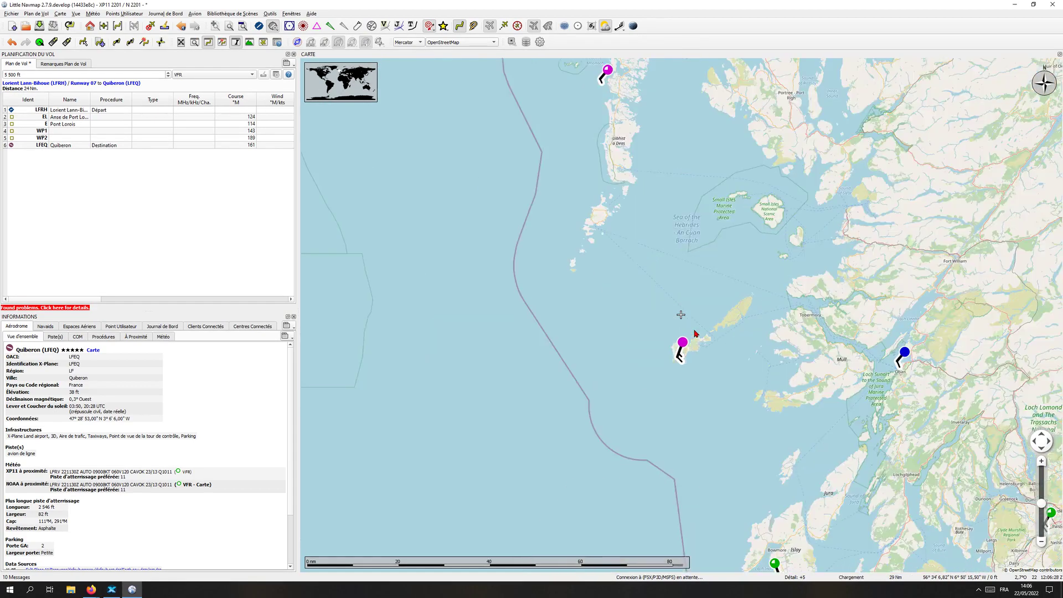
{"action": "scroll", "coordinate": [695, 334], "scroll_direction": "up", "scroll_amount": 1}
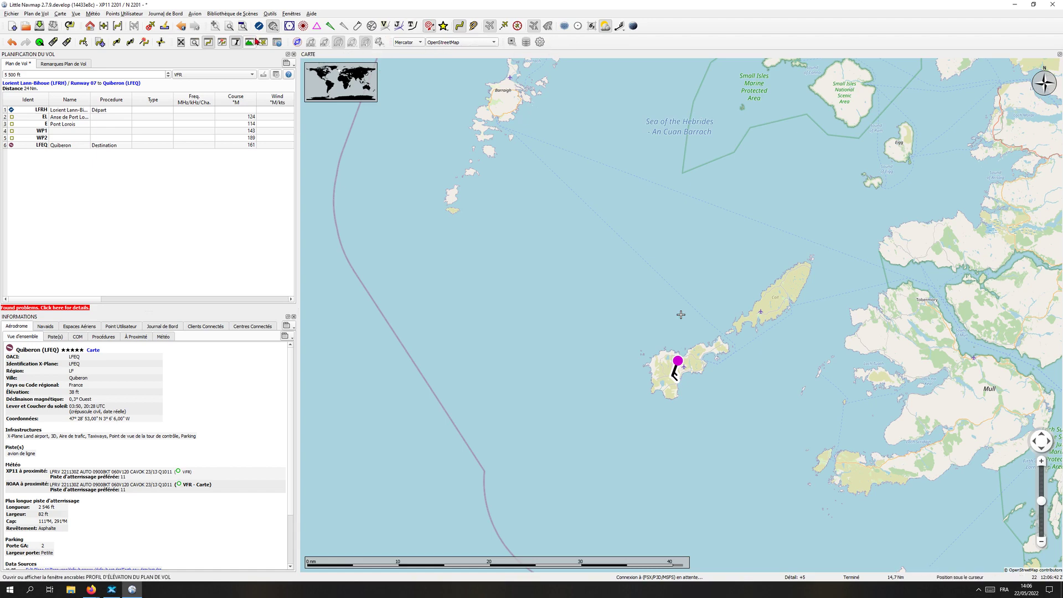
{"action": "left_click", "coordinate": [277, 42]}
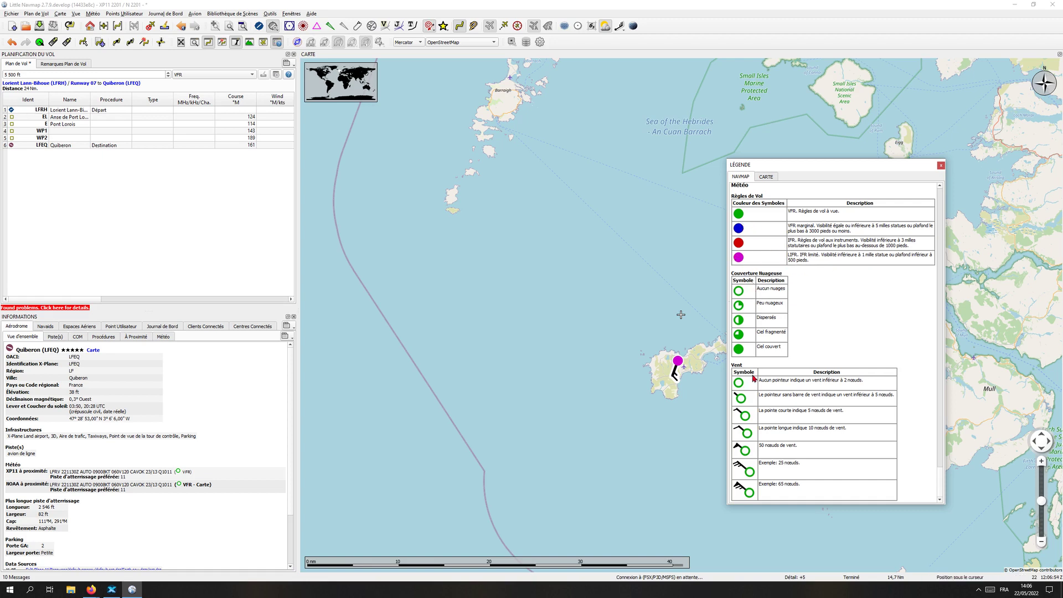
{"action": "left_click", "coordinate": [941, 165]}
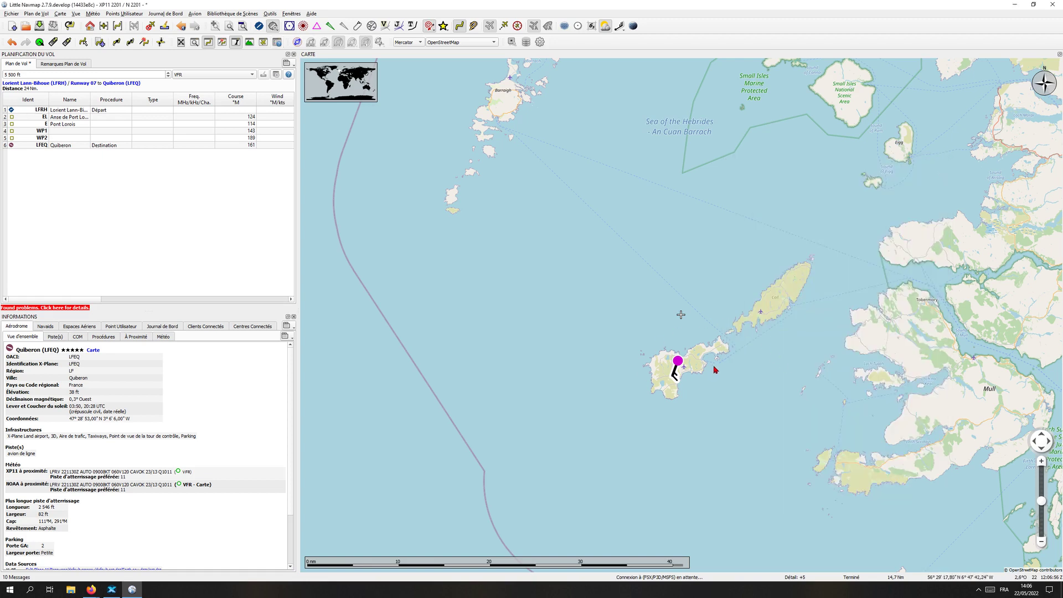
- Hide the airport weather symbols and return the map to the route between Lorient (LFRH) and Quiberon (LFEQ)
{"action": "scroll", "coordinate": [674, 371], "scroll_direction": "down", "scroll_amount": 2}
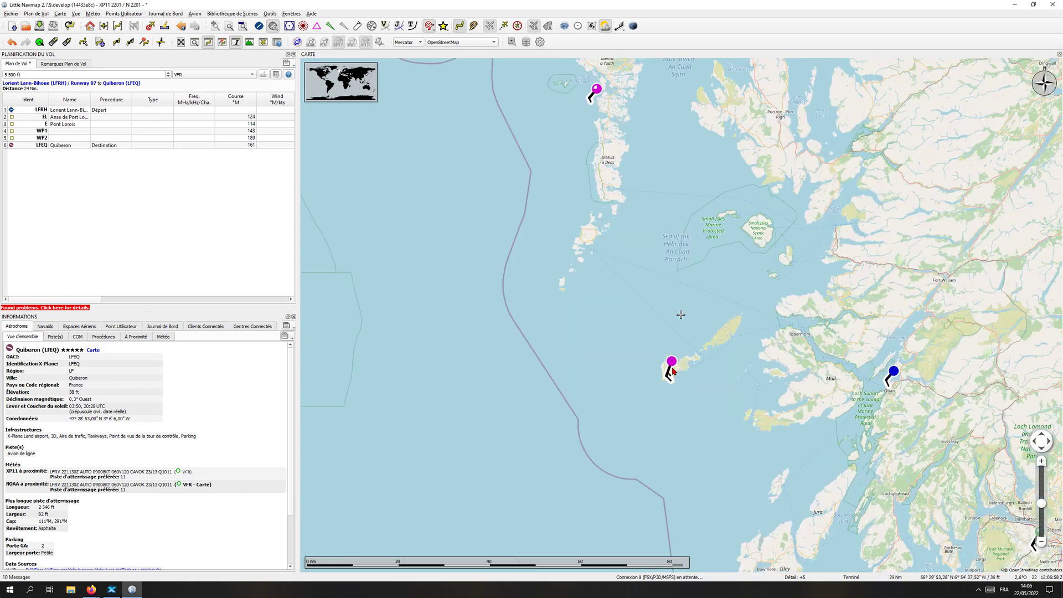
{"action": "scroll", "coordinate": [674, 372], "scroll_direction": "down", "scroll_amount": 2}
{"action": "scroll", "coordinate": [674, 372], "scroll_direction": "down", "scroll_amount": 4}
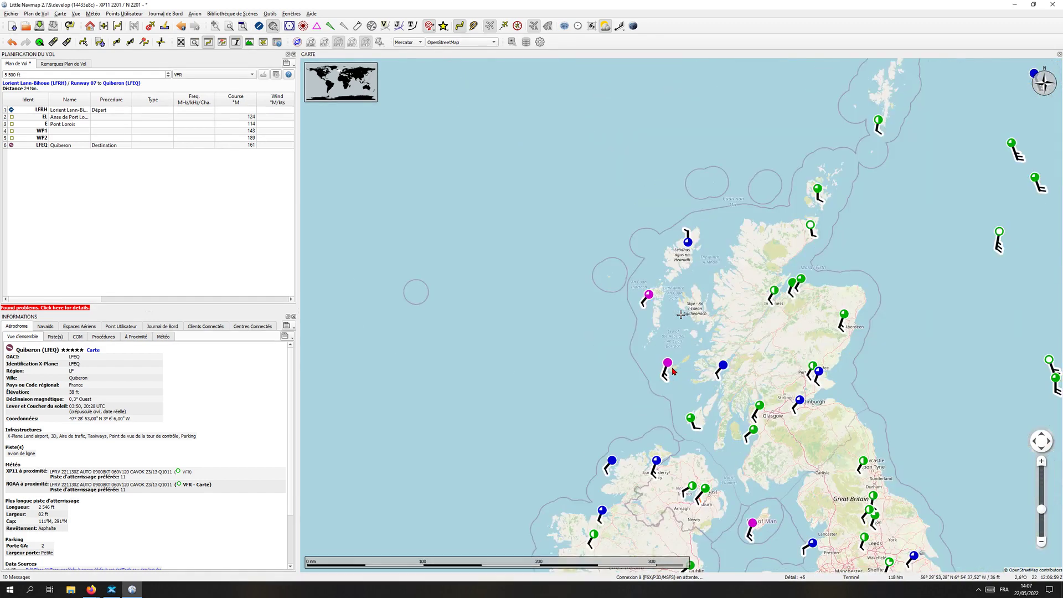
{"action": "left_click", "coordinate": [602, 31]}
{"action": "scroll", "coordinate": [415, 365], "scroll_direction": "down", "scroll_amount": 4}
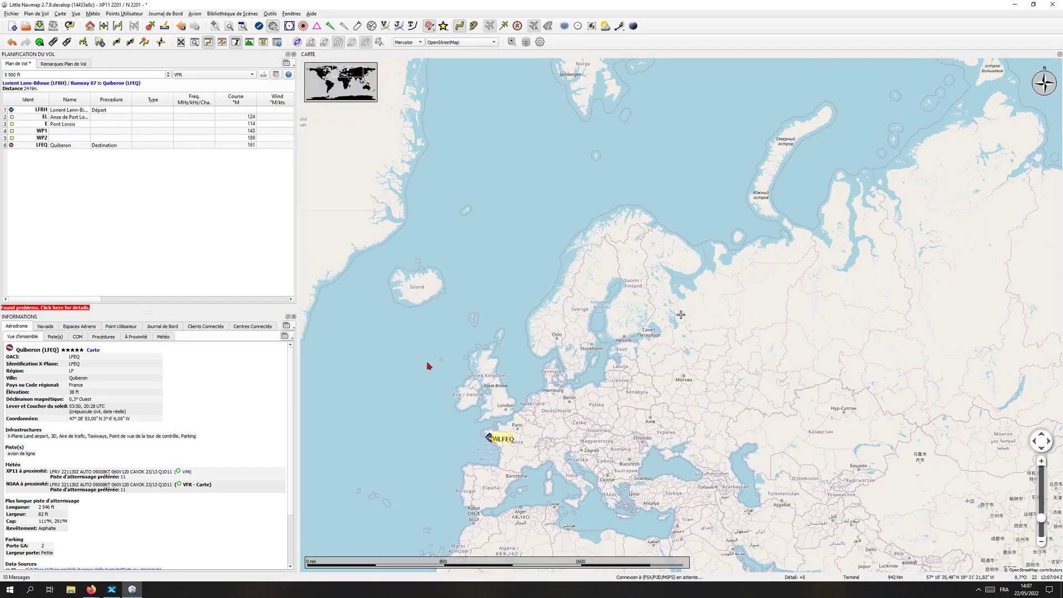
{"action": "scroll", "coordinate": [498, 421], "scroll_direction": "up", "scroll_amount": 6}
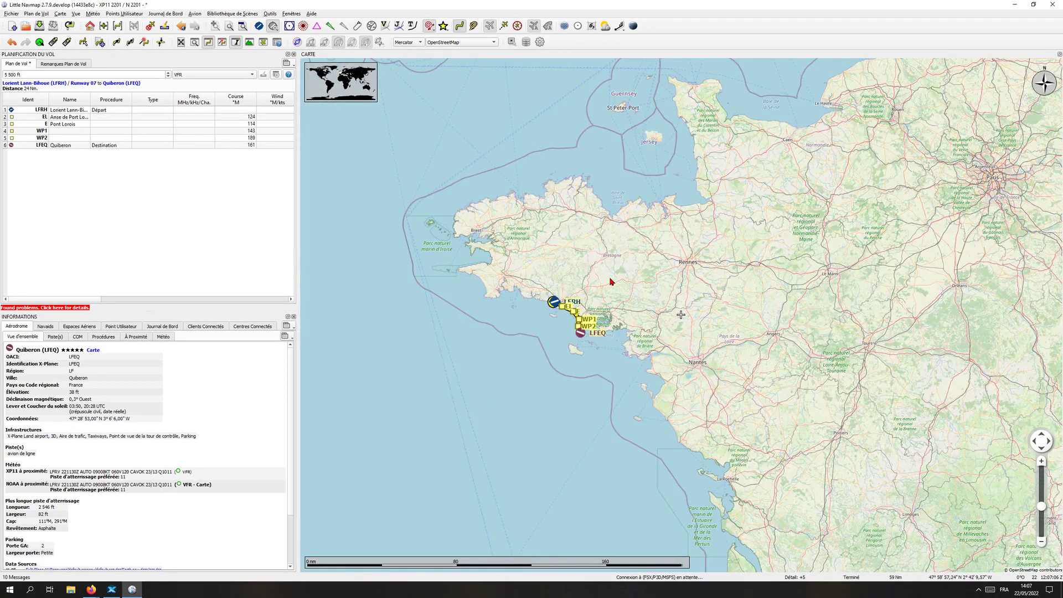
{"action": "scroll", "coordinate": [670, 310], "scroll_direction": "up", "scroll_amount": 1}
{"action": "scroll", "coordinate": [480, 364], "scroll_direction": "up", "scroll_amount": 2}
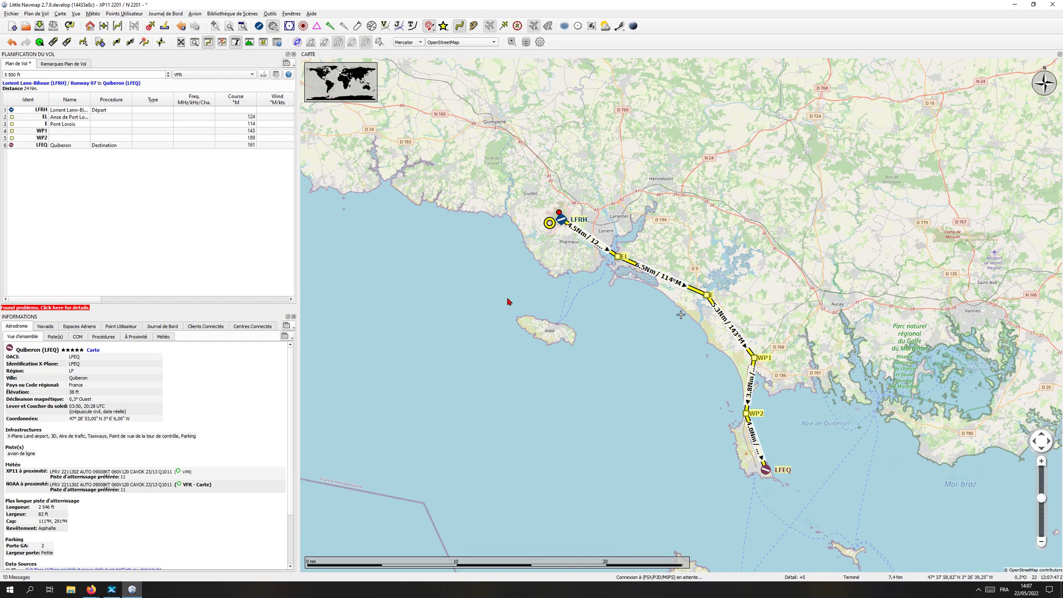
- Save the plan in LNMPLN format as "VFR Lorient Lann-Bihoue (LFRH) to Quiberon (LFEQ)", replacing the existing file, and start a new empty flight plan
{"action": "left_click", "coordinate": [17, 16]}
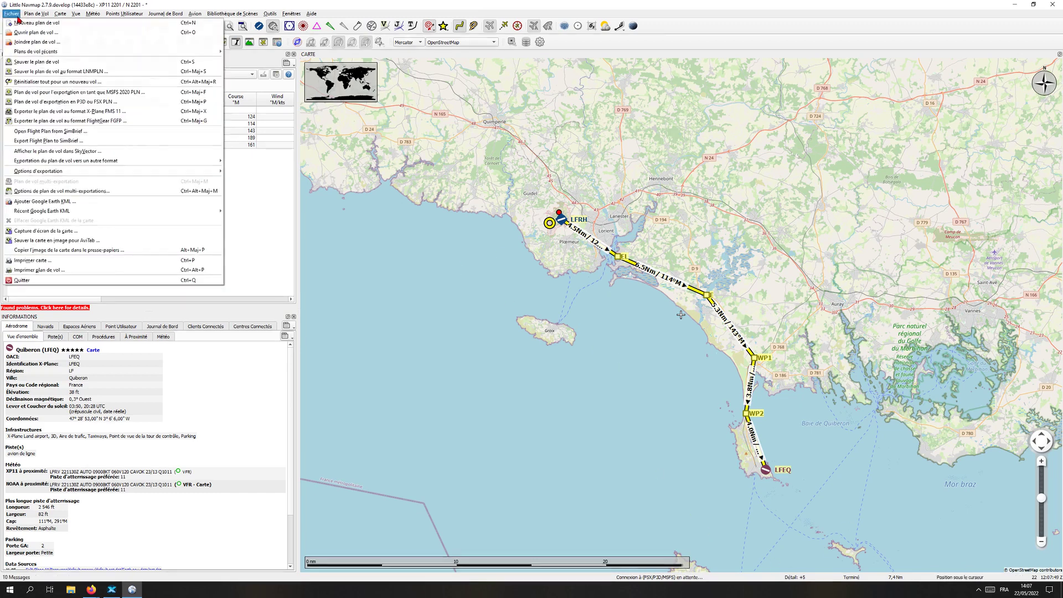
{"action": "left_click", "coordinate": [29, 64]}
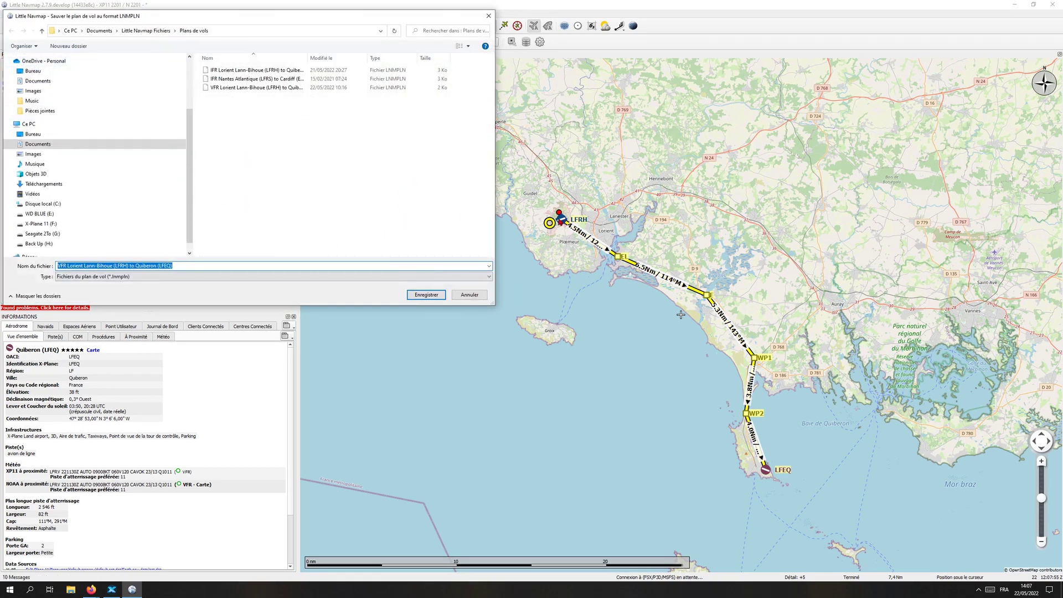
{"action": "left_click", "coordinate": [426, 295]}
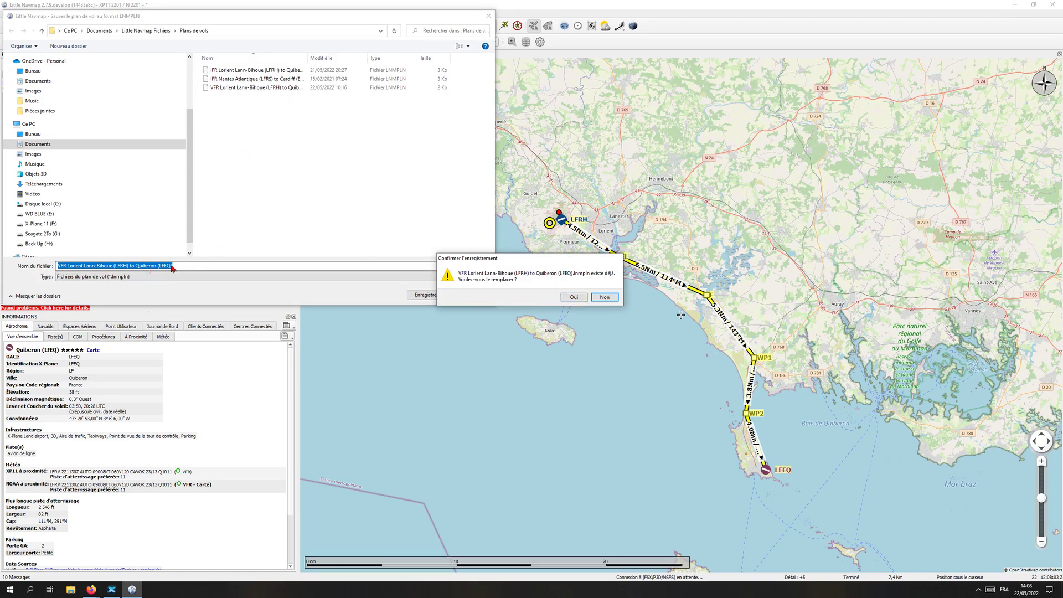
{"action": "left_click", "coordinate": [570, 298]}
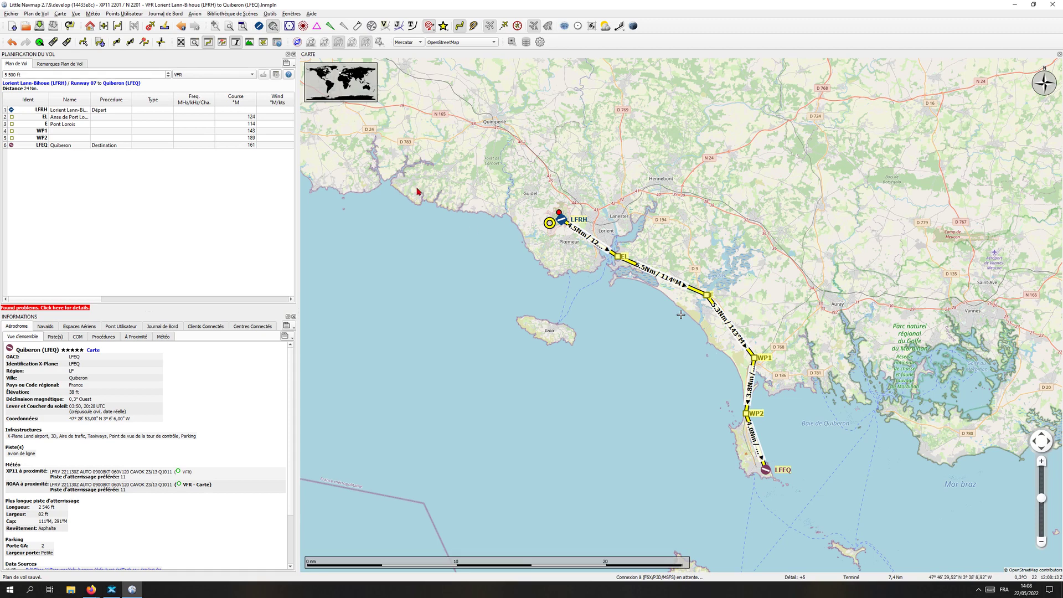
{"action": "left_click", "coordinate": [13, 27]}
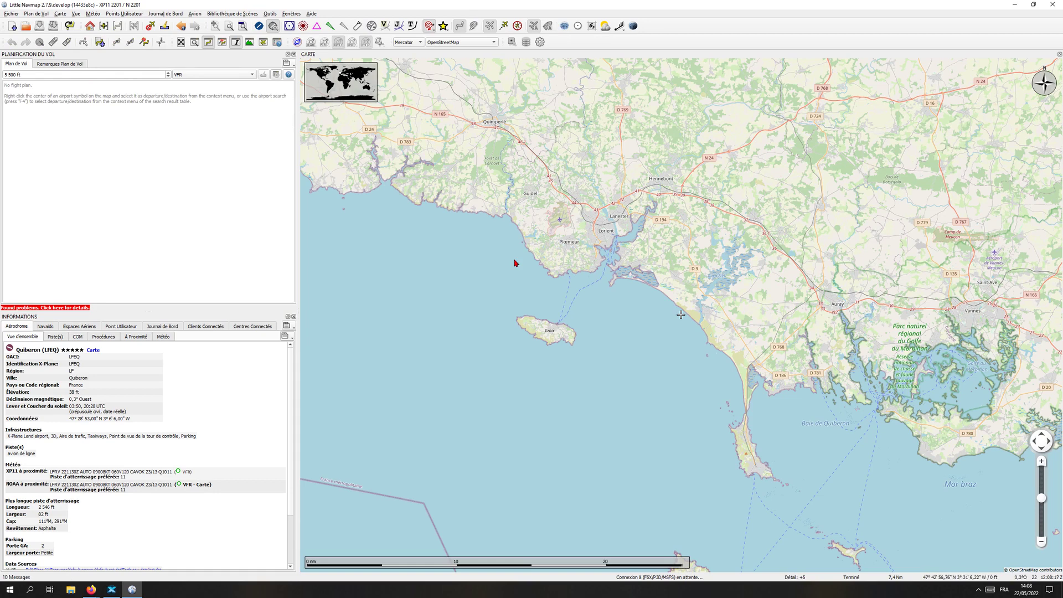
- Open the saved flight plan "VFR Lorient Lann-Bihoue (LFRH) to Quiberon (LFEQ).lnmpln"
{"action": "left_click_drag", "start_coordinate": [707, 238], "coordinate": [727, 241]}
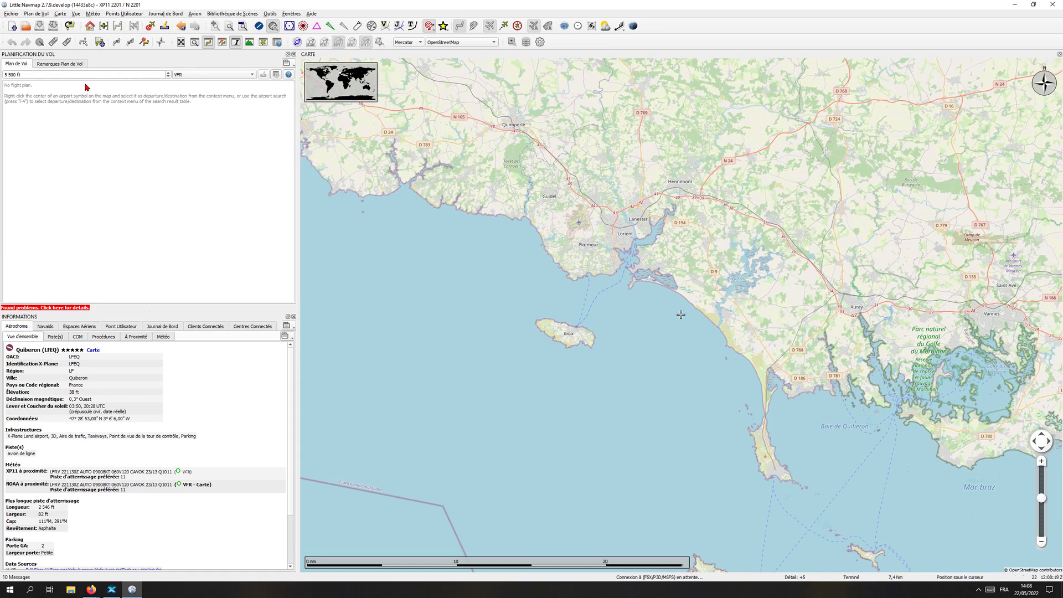
{"action": "left_click", "coordinate": [12, 14]}
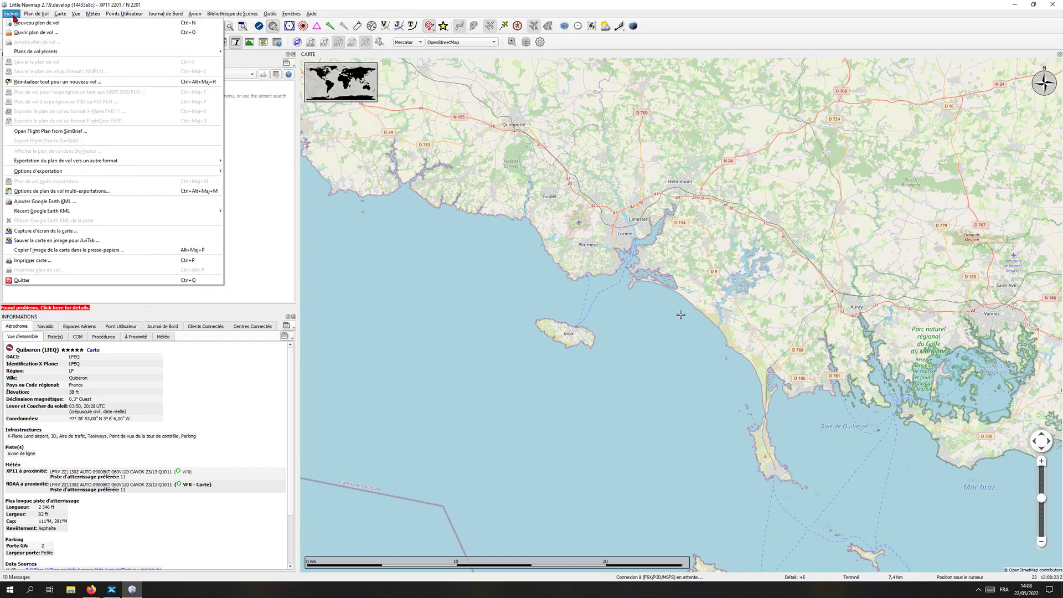
{"action": "left_click", "coordinate": [36, 32]}
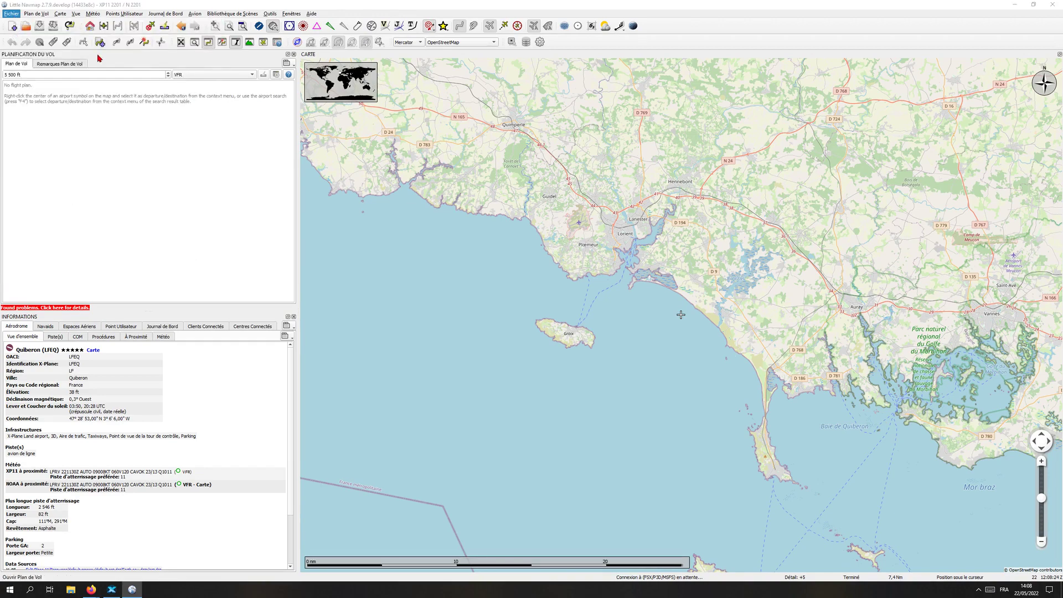
{"action": "left_click", "coordinate": [173, 88]}
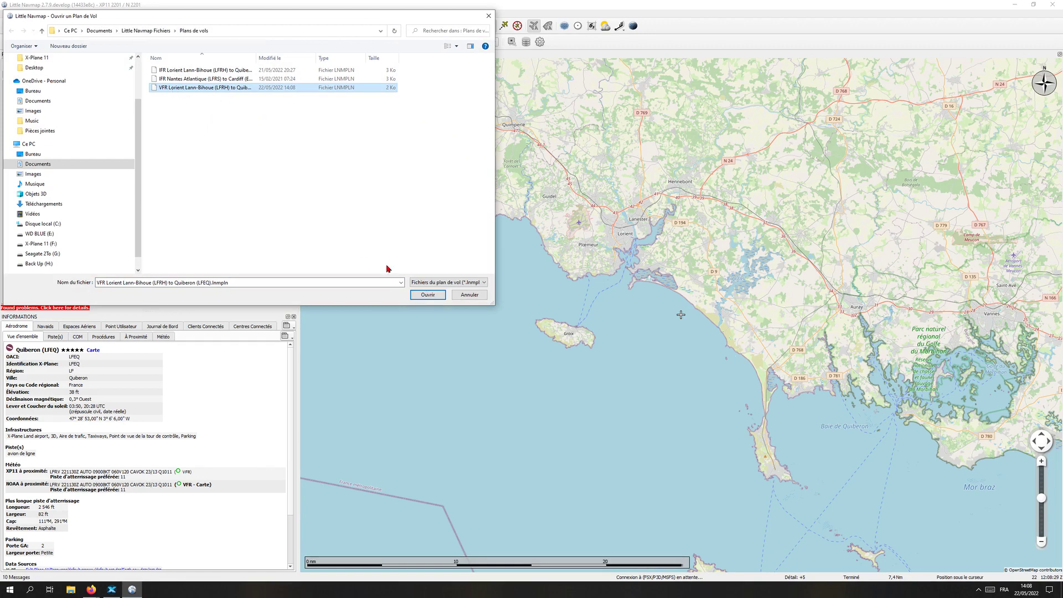
{"action": "left_click", "coordinate": [428, 295]}
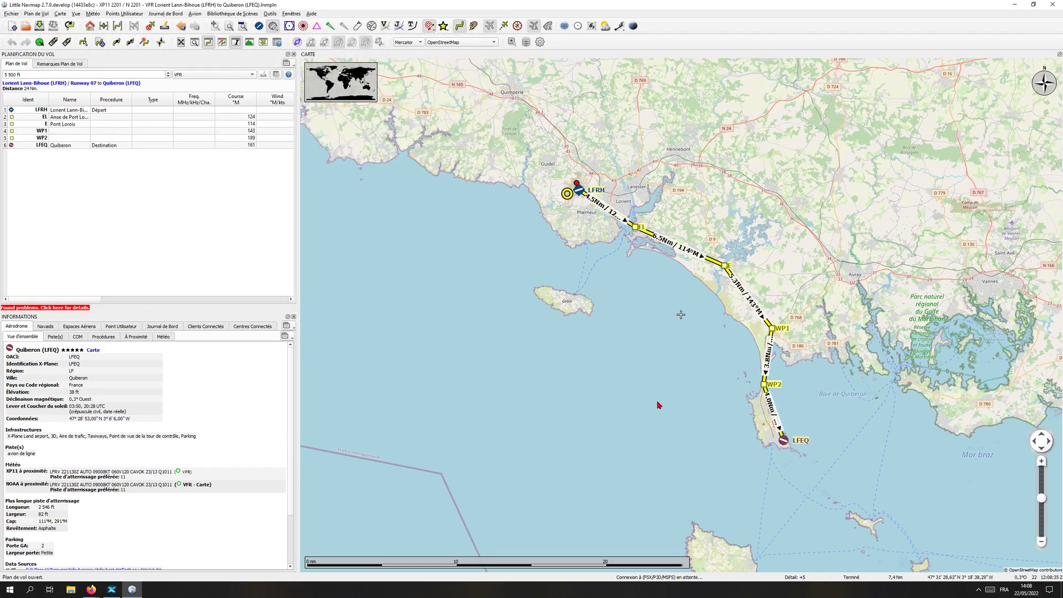
- Examine the reopened route and its legs on the map, from Lorient (LFRH) to Quiberon (LFEQ)
{"action": "scroll", "coordinate": [657, 379], "scroll_direction": "up", "scroll_amount": 1}
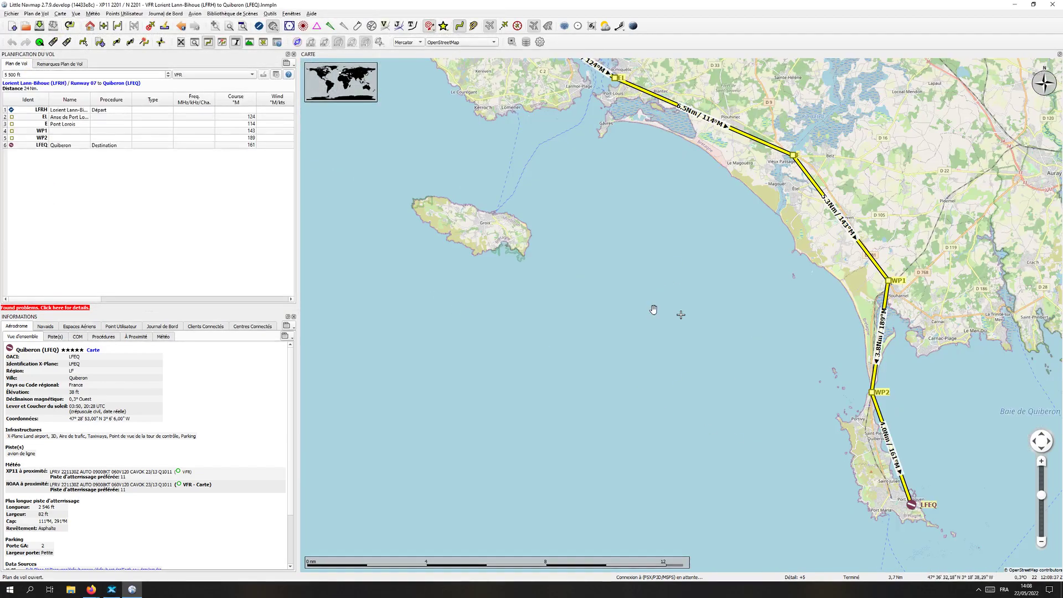
{"action": "left_click_drag", "start_coordinate": [653, 310], "coordinate": [643, 408]}
{"action": "scroll", "coordinate": [777, 465], "scroll_direction": "down", "scroll_amount": 1}
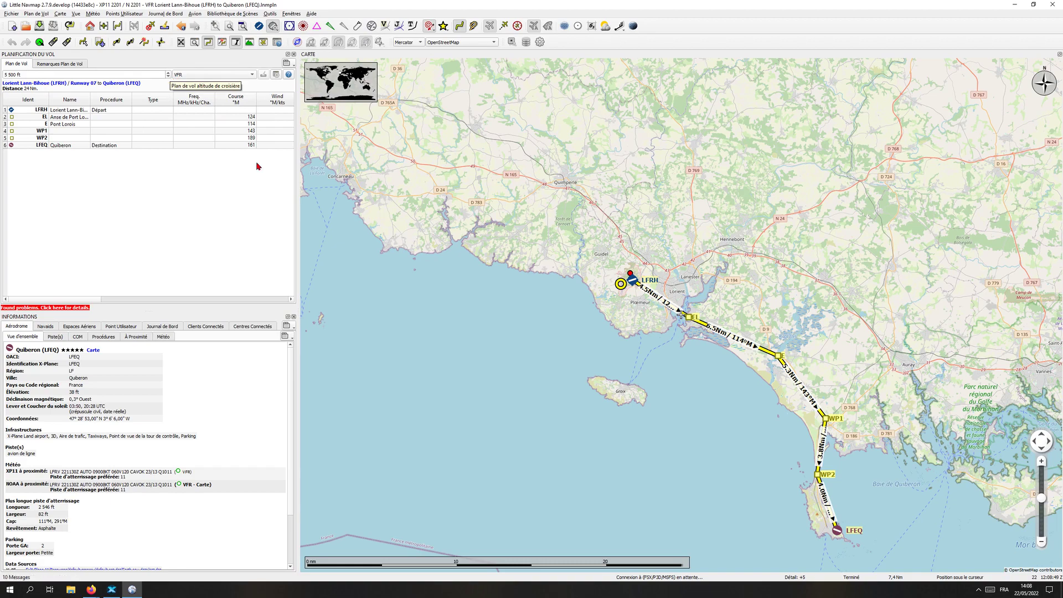
{"action": "left_click_drag", "start_coordinate": [462, 301], "coordinate": [453, 235]}
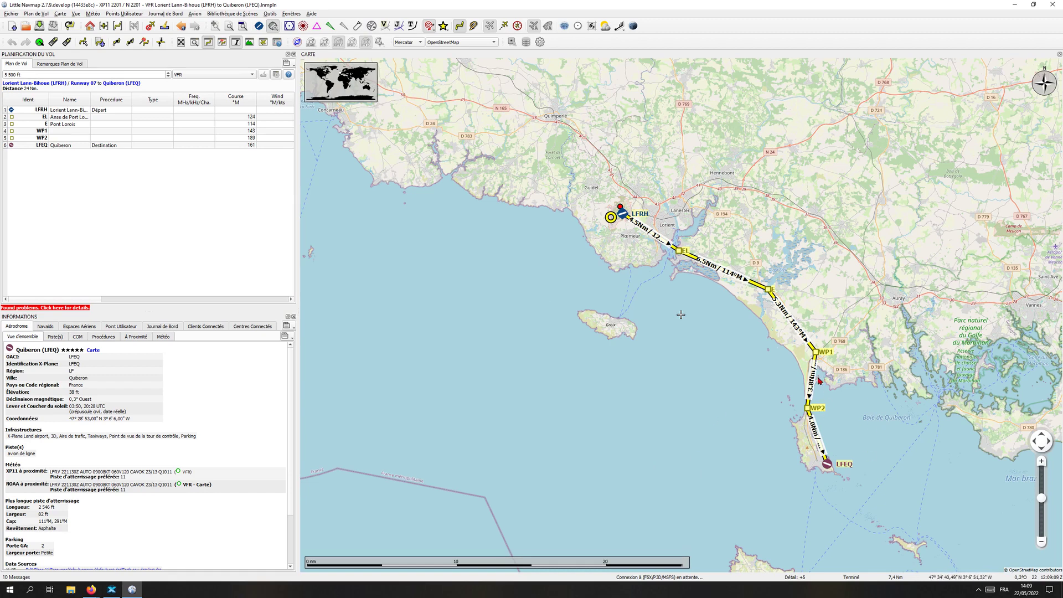
{"action": "scroll", "coordinate": [741, 381], "scroll_direction": "up", "scroll_amount": 2}
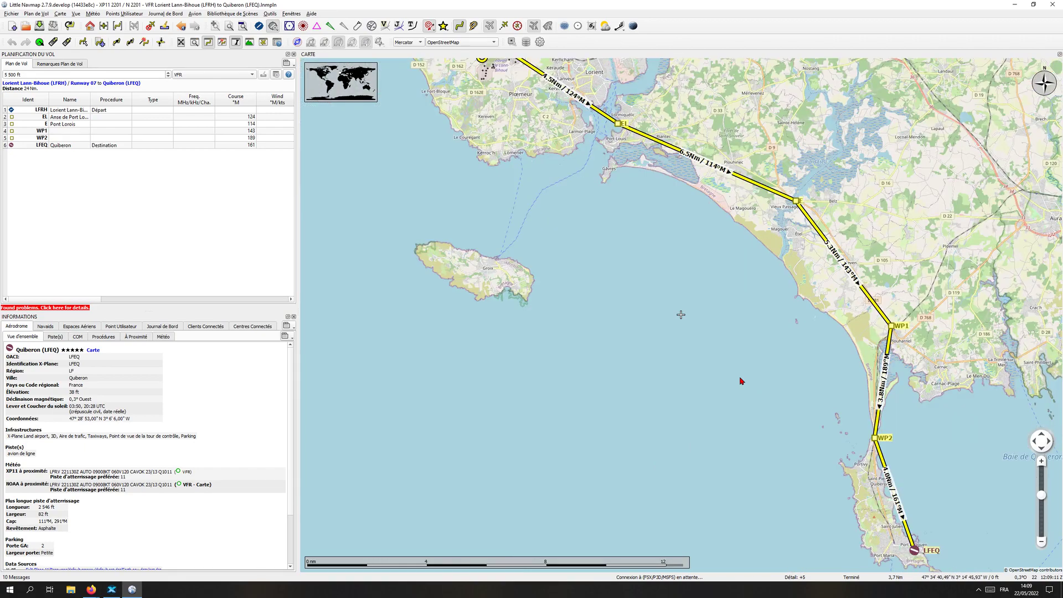
{"action": "scroll", "coordinate": [741, 381], "scroll_direction": "down", "scroll_amount": 2}
{"action": "scroll", "coordinate": [741, 381], "scroll_direction": "up", "scroll_amount": 2}
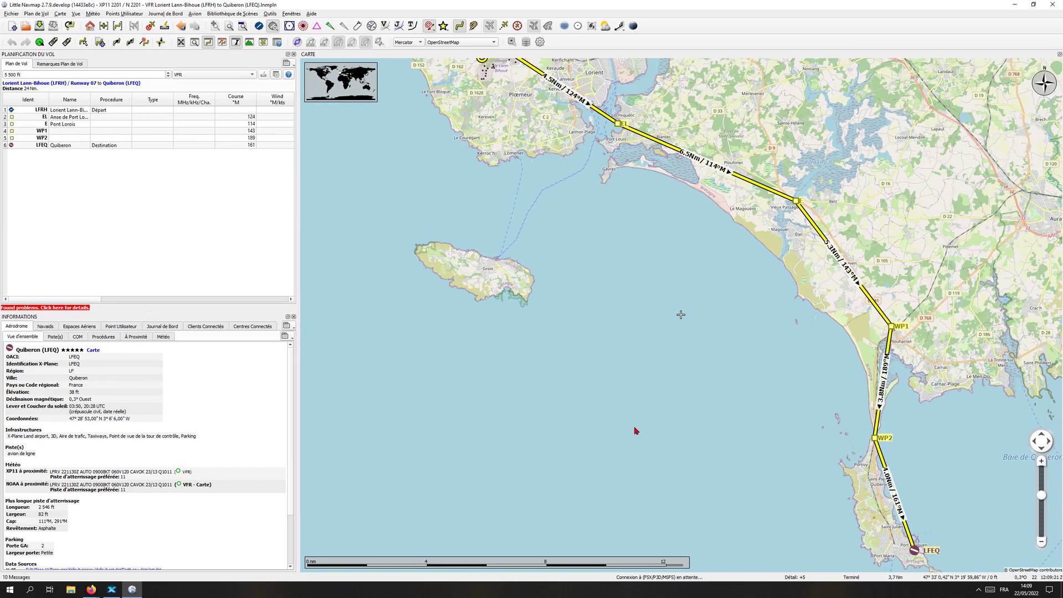
{"action": "scroll", "coordinate": [635, 431], "scroll_direction": "down", "scroll_amount": 2}
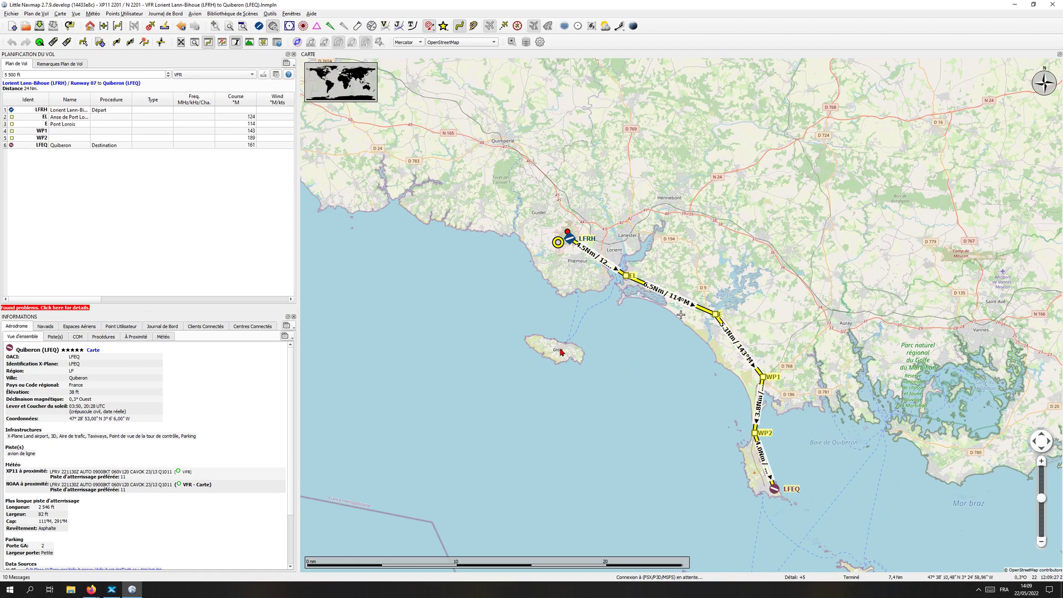
- Export the flight plan in X-Plane FMS 11 format as "LFRH-LFEQ" in the FMS plans folder, replacing the existing file
{"action": "left_click", "coordinate": [11, 13]}
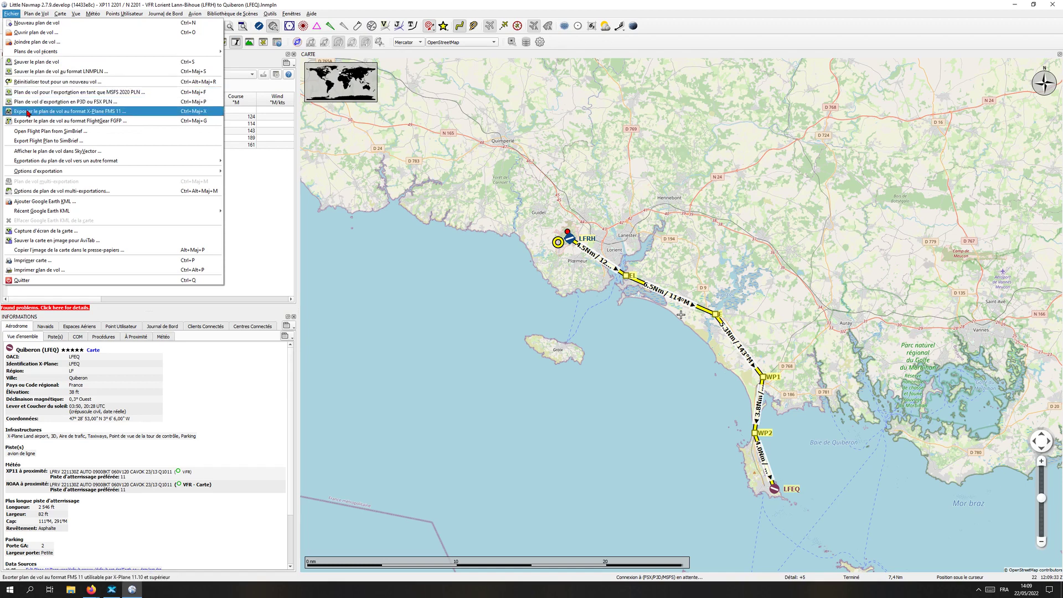
{"action": "left_click", "coordinate": [94, 112]}
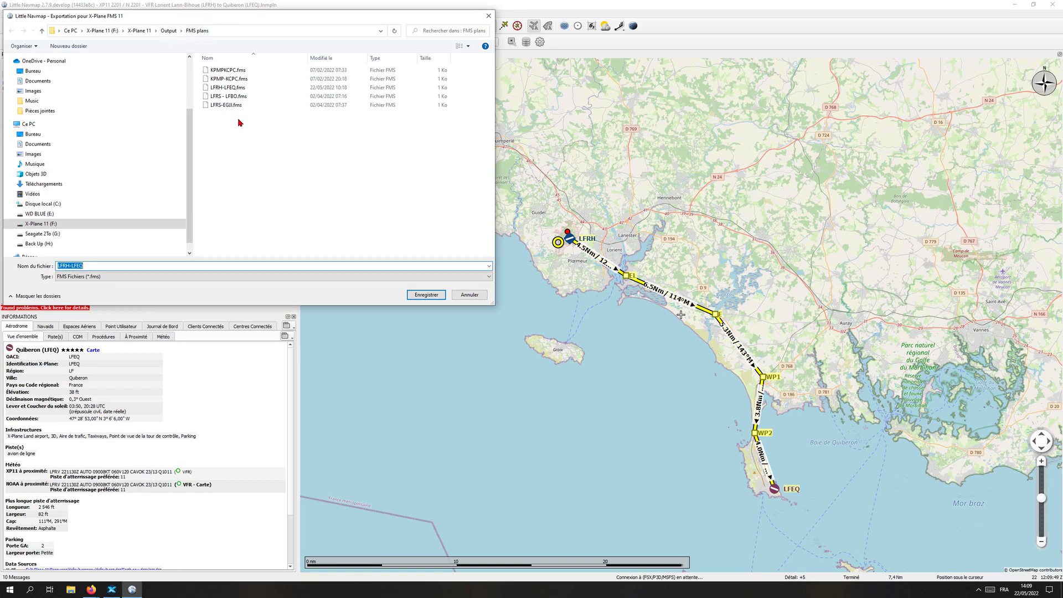
{"action": "left_click", "coordinate": [427, 295]}
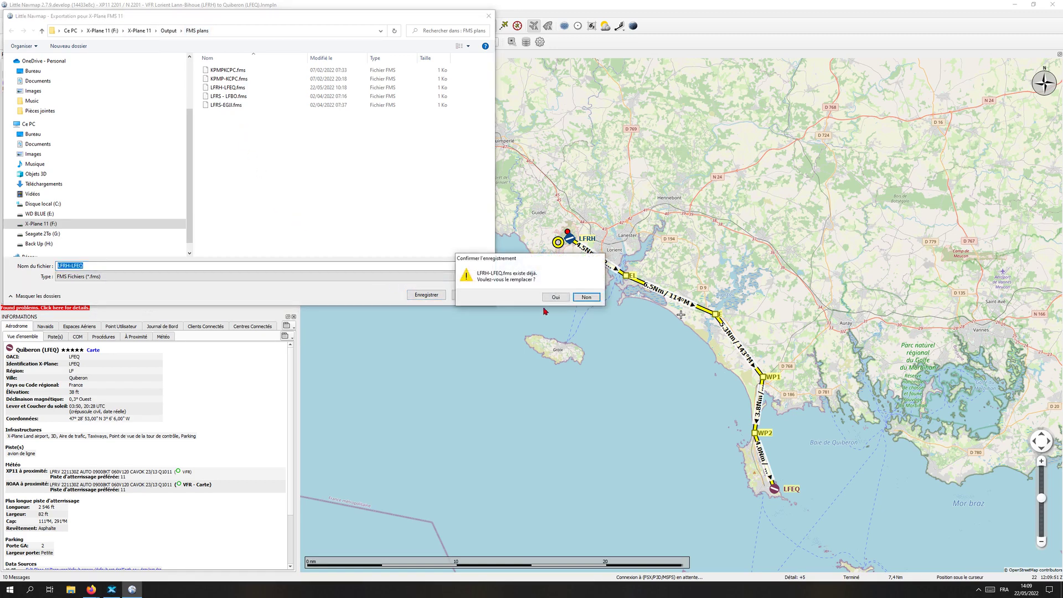
{"action": "left_click", "coordinate": [558, 299]}
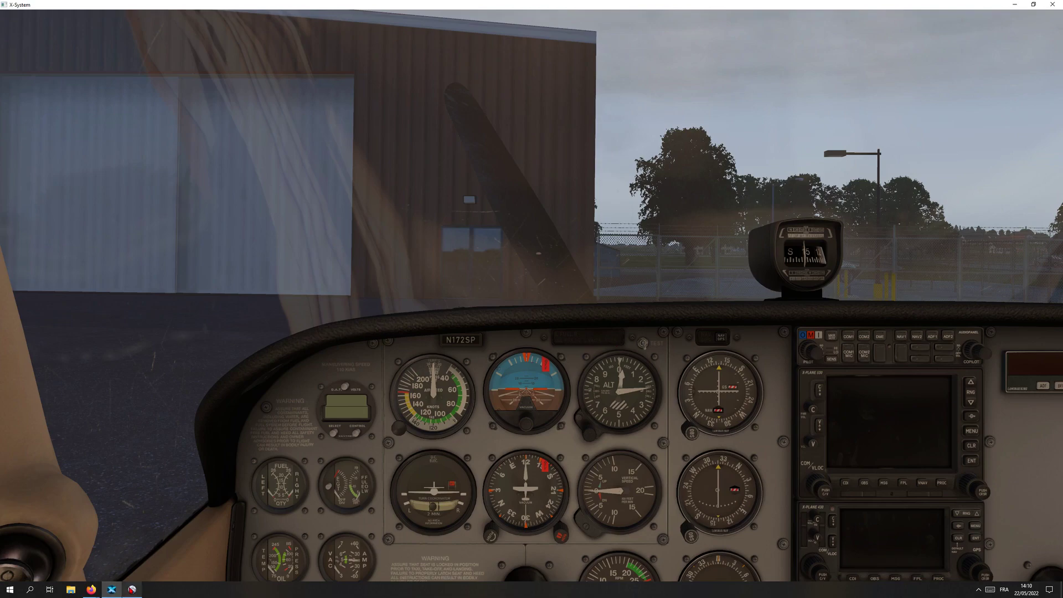
- Switch from X-Plane to Little Navmap and connect it directly to X-Plane running on the same computer
{"action": "left_click", "coordinate": [132, 589]}
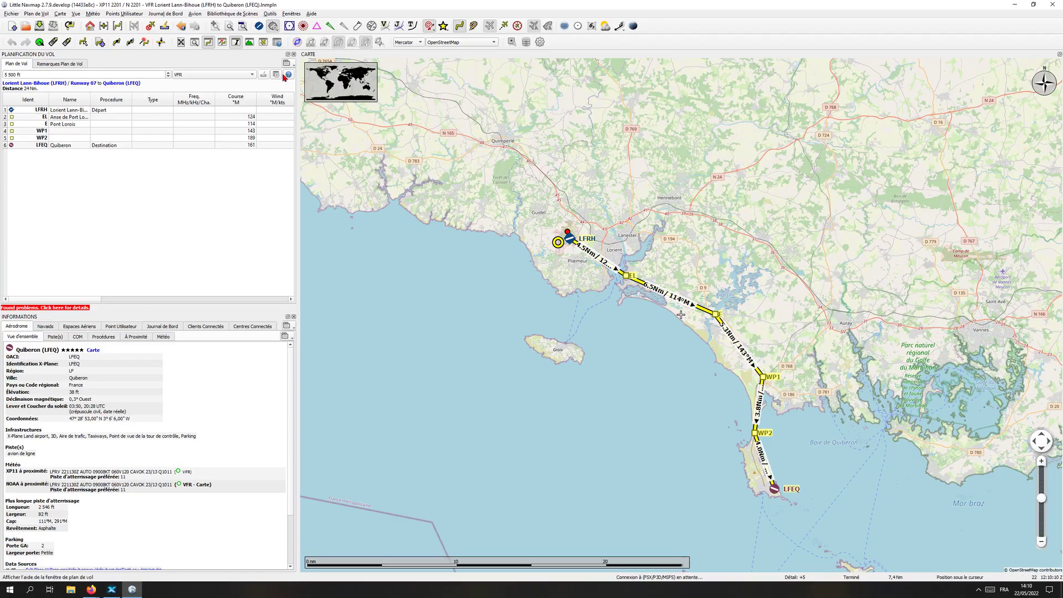
{"action": "left_click", "coordinate": [525, 43]}
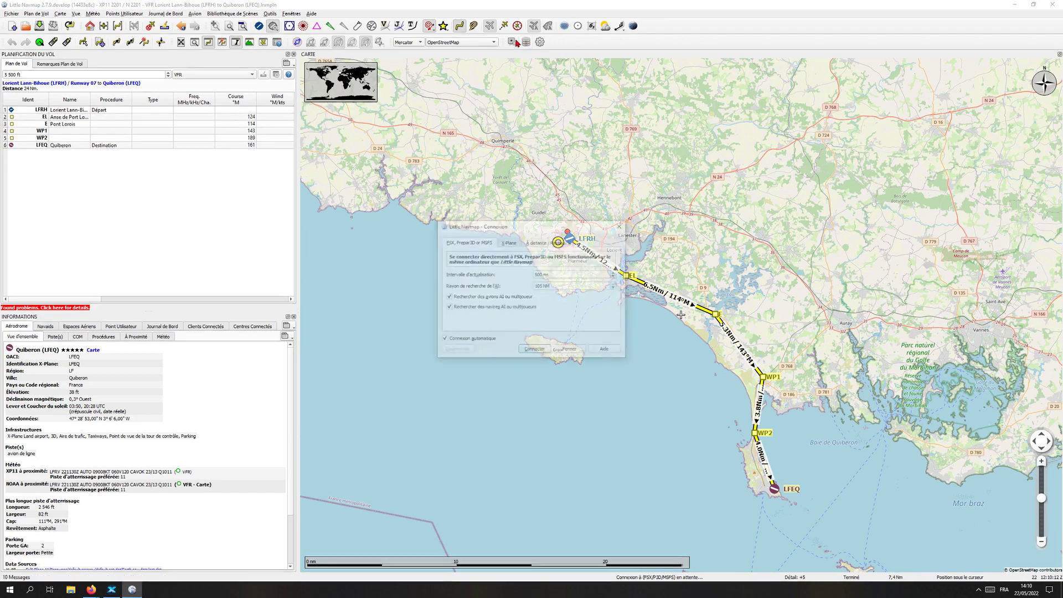
{"action": "left_click", "coordinate": [508, 243]}
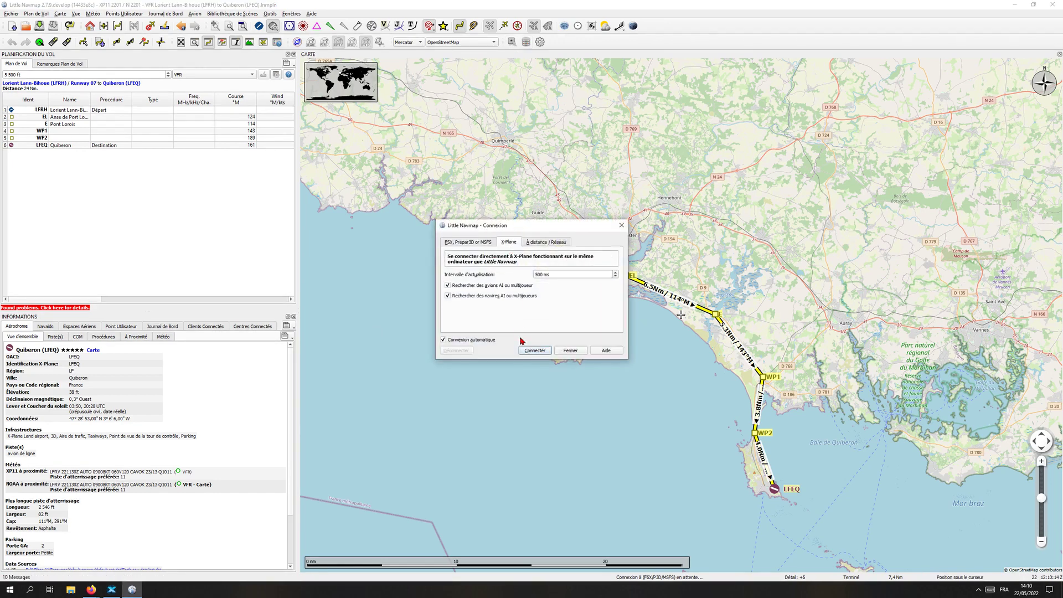
{"action": "left_click", "coordinate": [535, 350]}
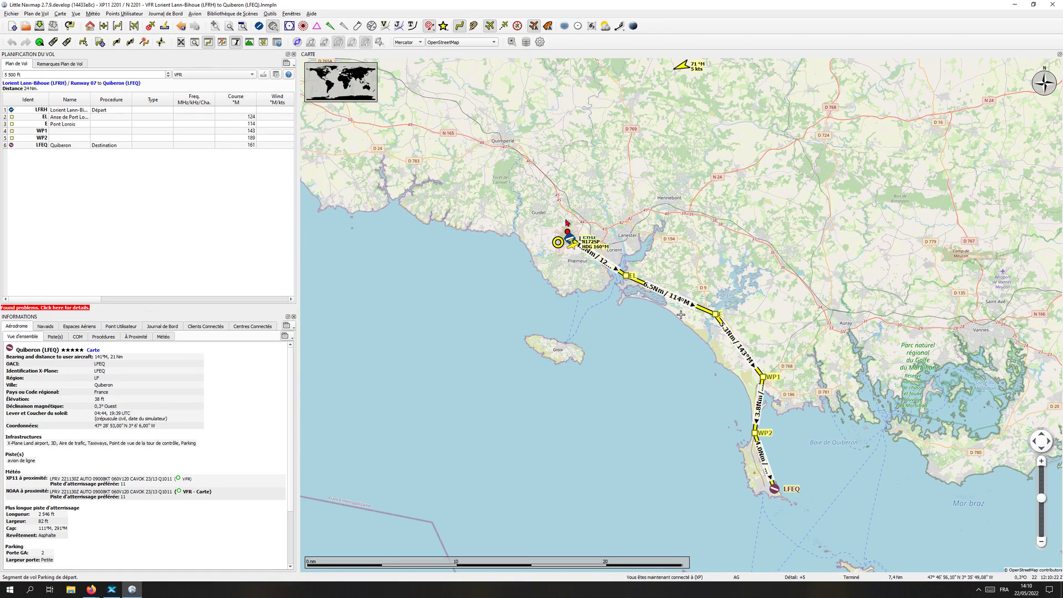
- Check the parked aircraft in the X-Plane cockpit, then return to Little Navmap and inspect its position at Lorient's general aviation gates
{"action": "left_click", "coordinate": [133, 589]}
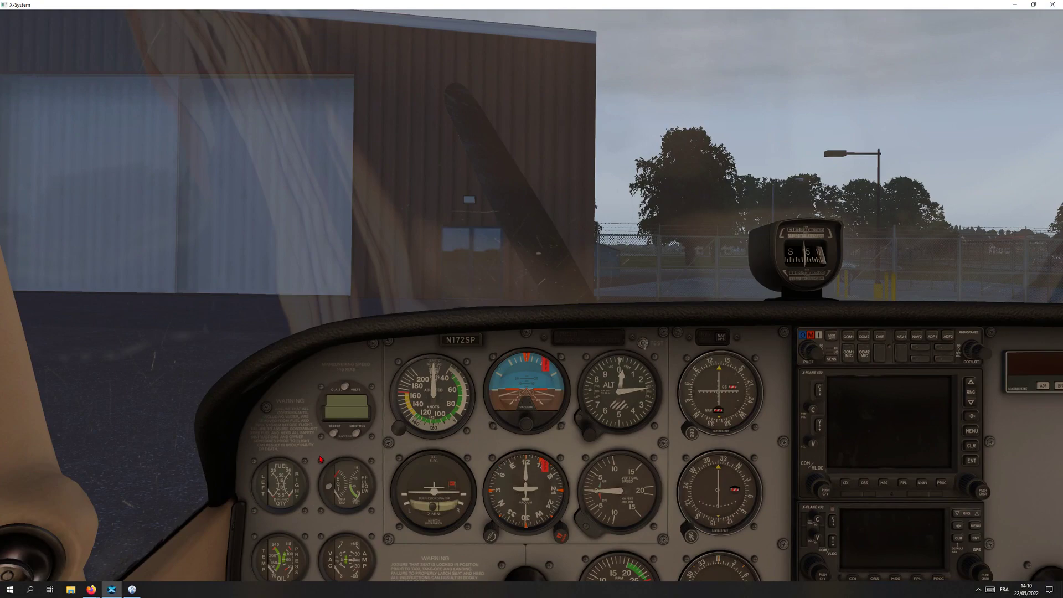
{"action": "left_click", "coordinate": [131, 589]}
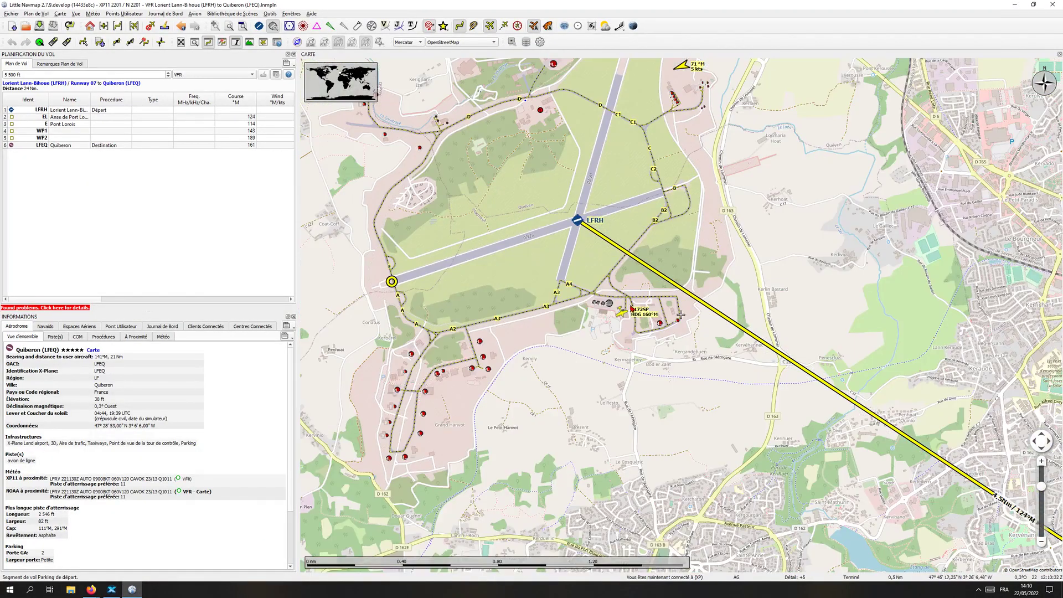
{"action": "scroll", "coordinate": [635, 319], "scroll_direction": "up", "scroll_amount": 2}
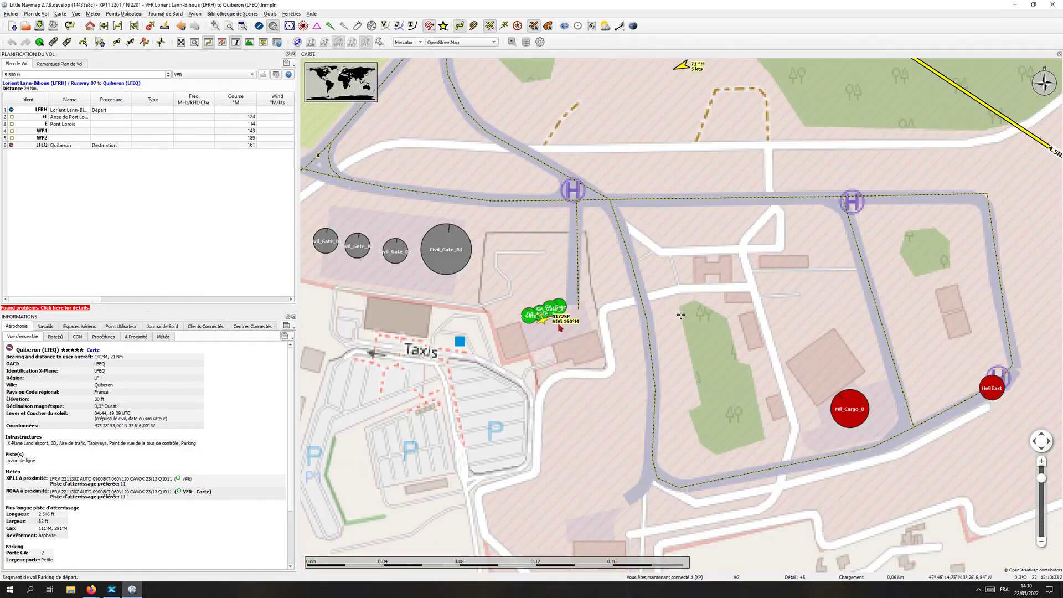
{"action": "scroll", "coordinate": [560, 328], "scroll_direction": "up", "scroll_amount": 1}
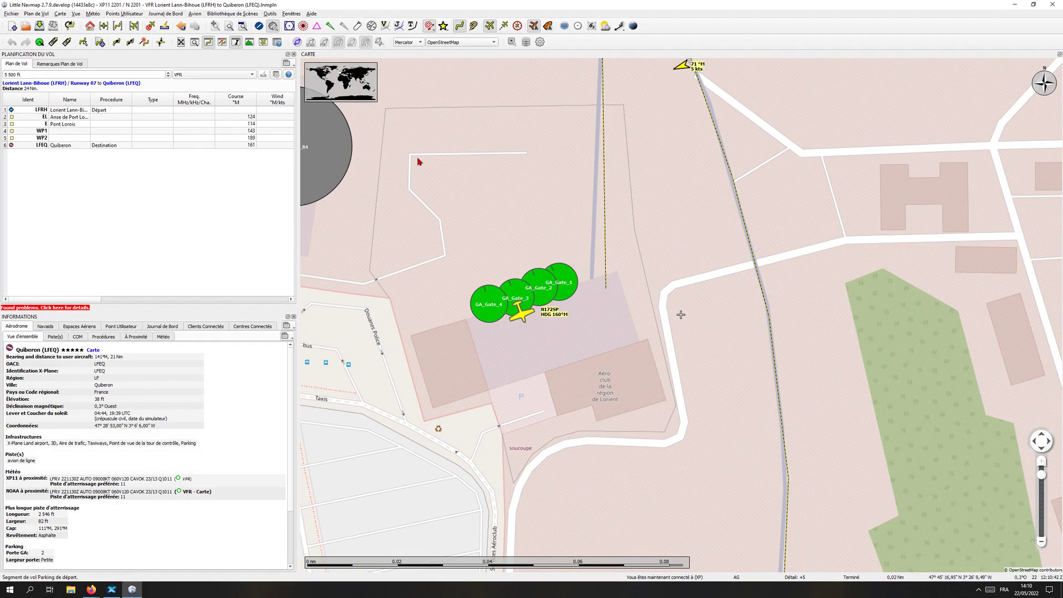
- Review the user aircraft label choices in the map display label options and close the options without saving
{"action": "left_click", "coordinate": [540, 41]}
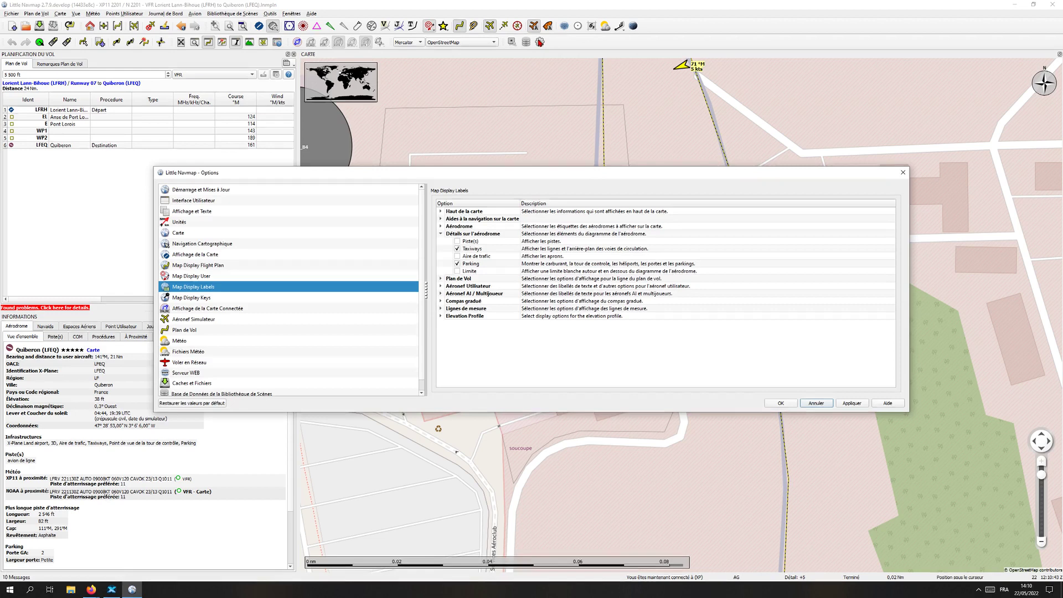
{"action": "left_click", "coordinate": [440, 286]}
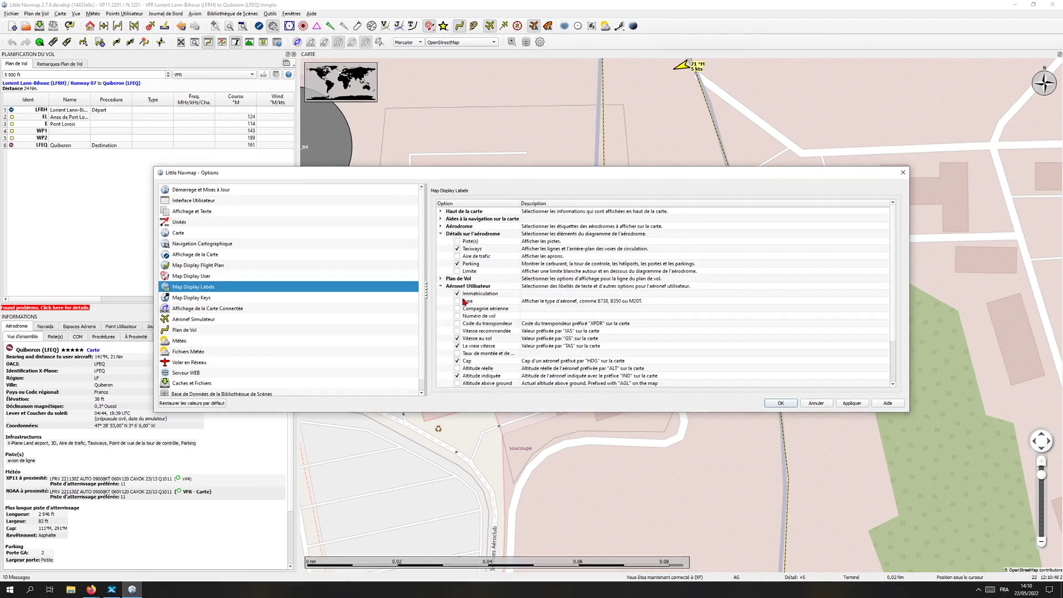
{"action": "left_click", "coordinate": [457, 331]}
{"action": "left_click", "coordinate": [816, 403]}
{"action": "scroll", "coordinate": [528, 357], "scroll_direction": "down", "scroll_amount": 3}
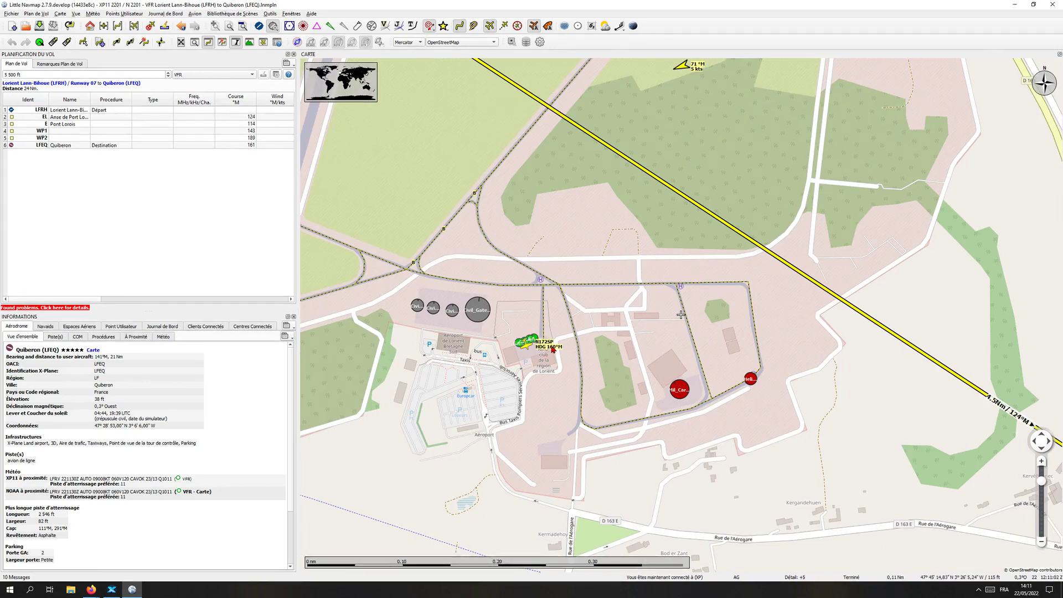
{"action": "scroll", "coordinate": [681, 314], "scroll_direction": "down", "scroll_amount": 1}
{"action": "scroll", "coordinate": [681, 314], "scroll_direction": "down", "scroll_amount": 2}
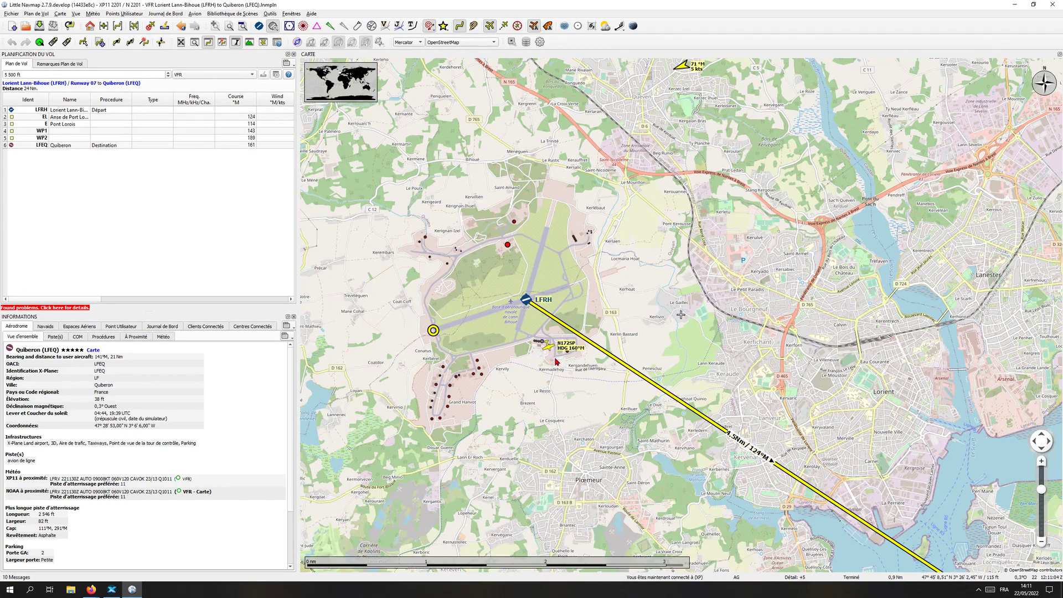
{"action": "scroll", "coordinate": [681, 314], "scroll_direction": "down", "scroll_amount": 1}
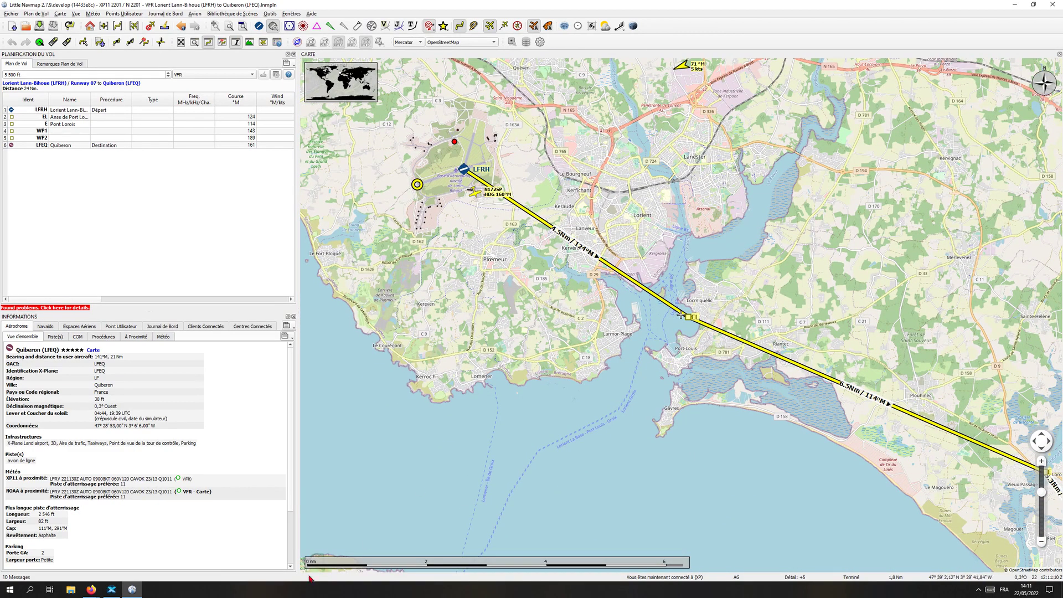
- Switch to X-Plane, bring the lower instrument panel into view and turn on the aircraft's battery master switch
{"action": "left_click", "coordinate": [132, 589]}
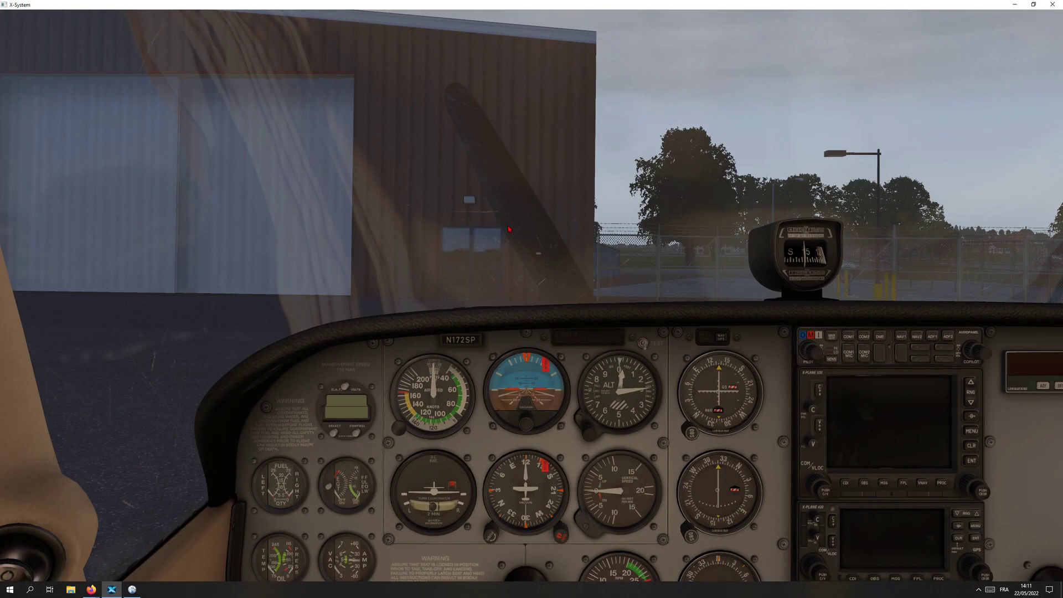
{"action": "key", "text": "f"}
{"action": "left_click", "coordinate": [537, 339]}
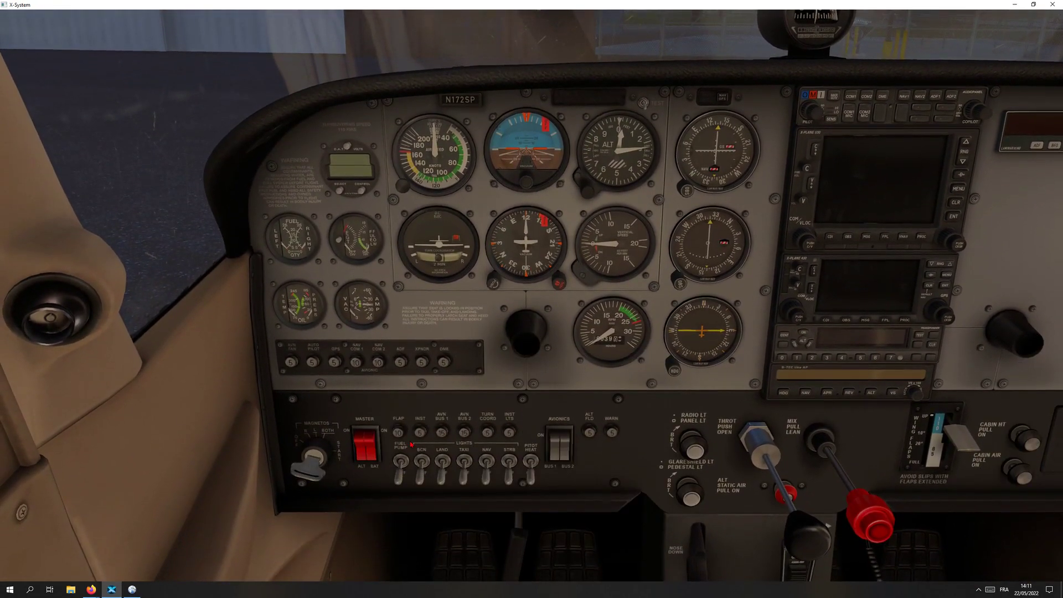
{"action": "left_click", "coordinate": [372, 440]}
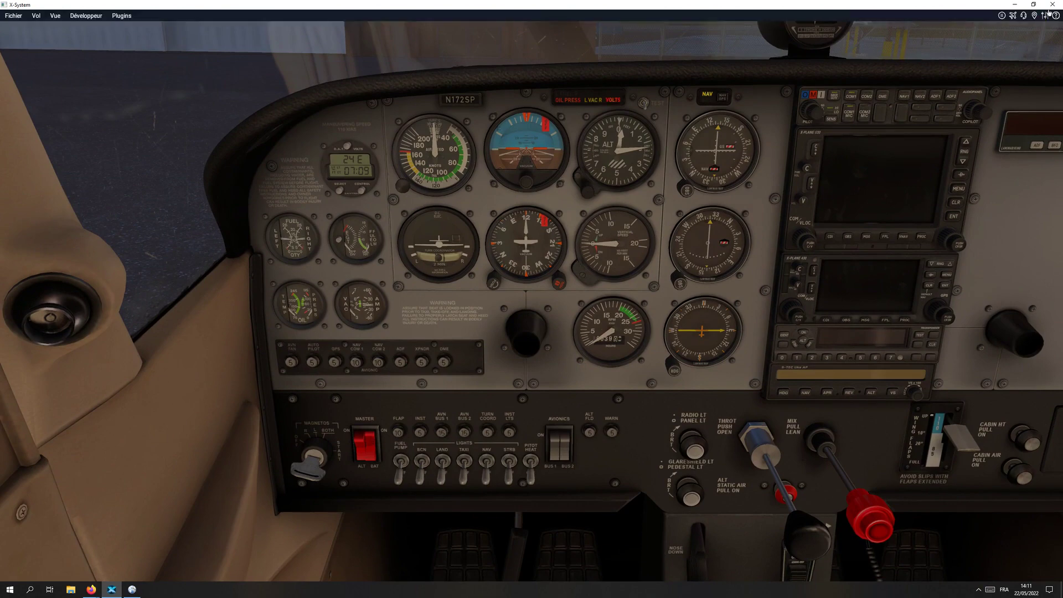
- Disable all sounds in the X-Plane sound settings and apply the change
{"action": "left_click", "coordinate": [1045, 16]}
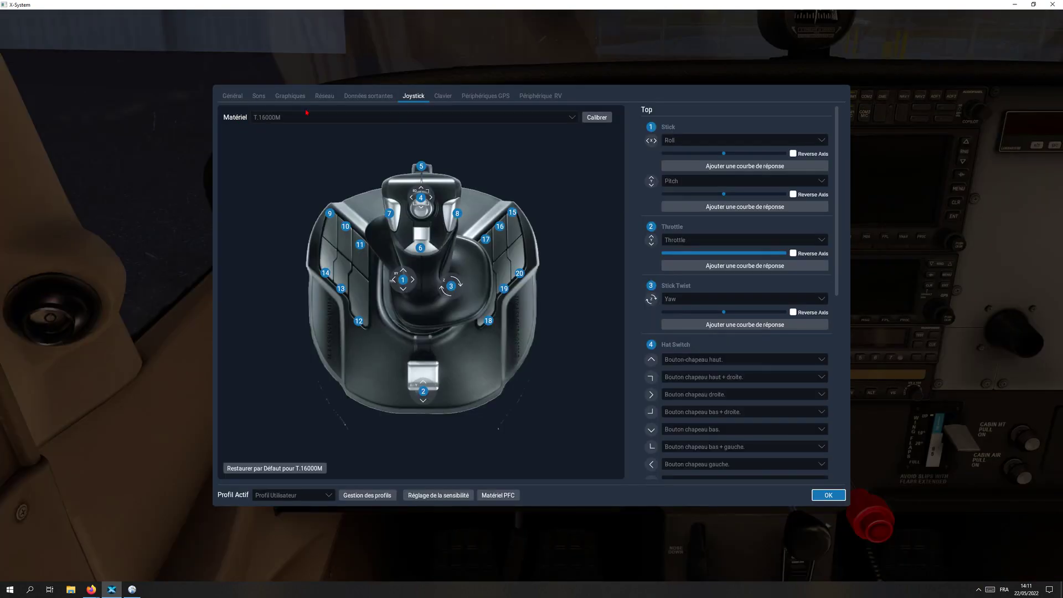
{"action": "left_click", "coordinate": [259, 97]}
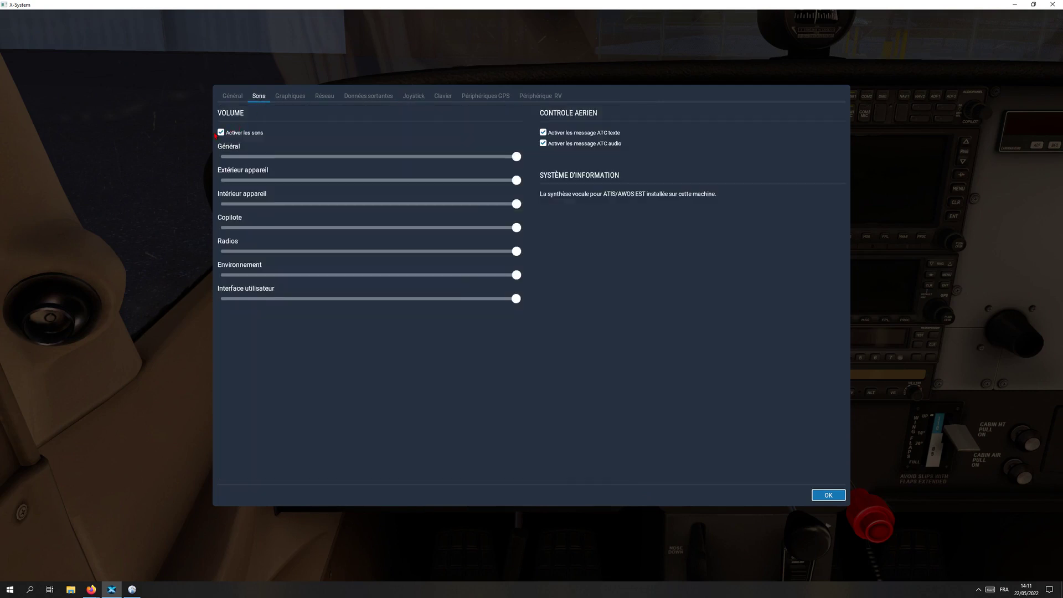
{"action": "left_click", "coordinate": [221, 132]}
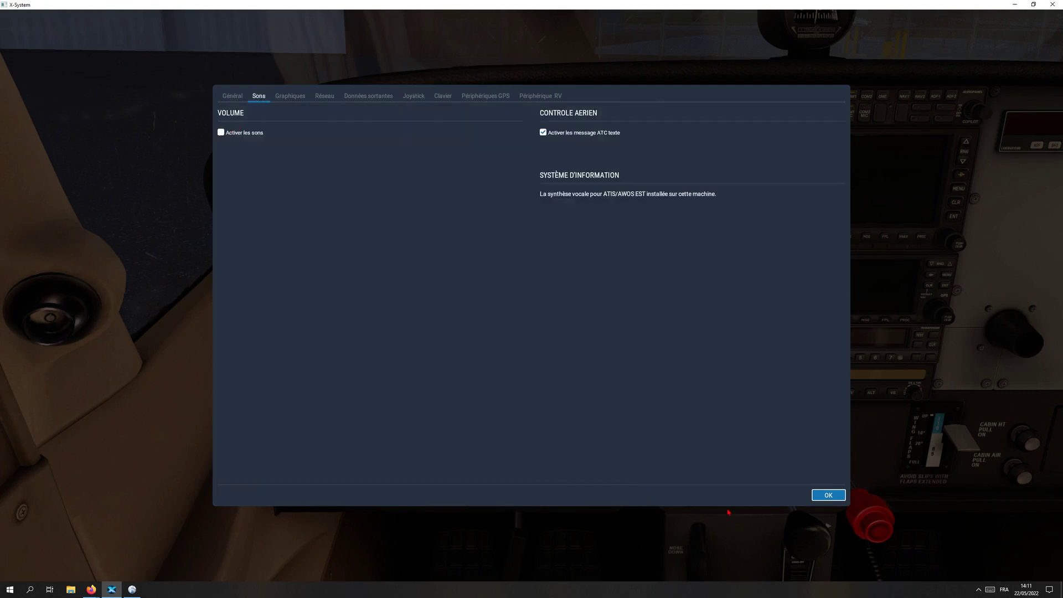
{"action": "left_click", "coordinate": [825, 495]}
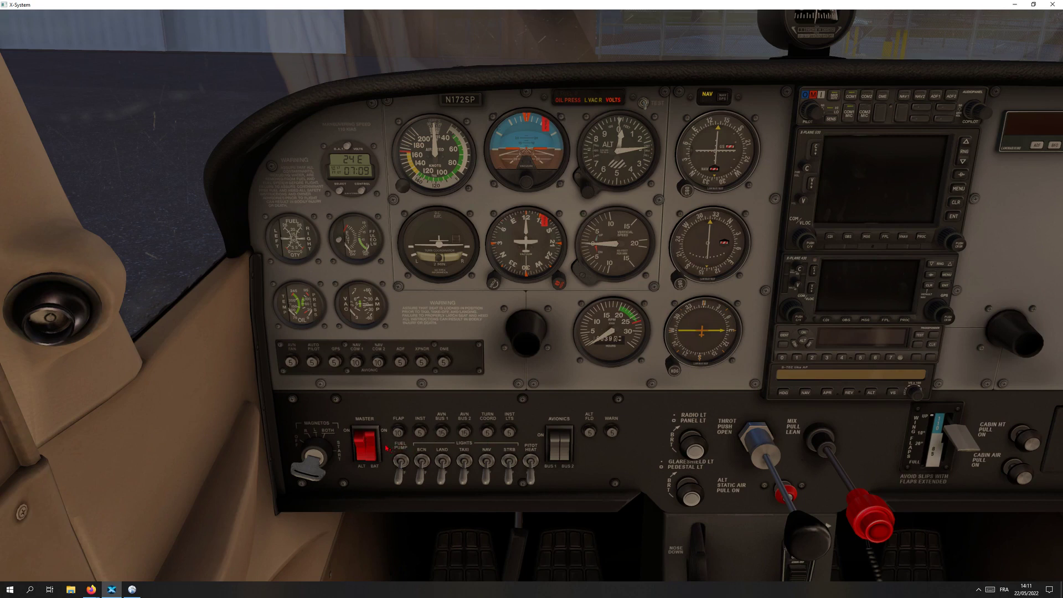
- Turn on both avionics bus switches, open the GPS 530 as a pop-up and place it lower over the flight instruments
{"action": "left_click", "coordinate": [561, 441]}
{"action": "left_click", "coordinate": [553, 440]}
{"action": "left_click", "coordinate": [882, 154]}
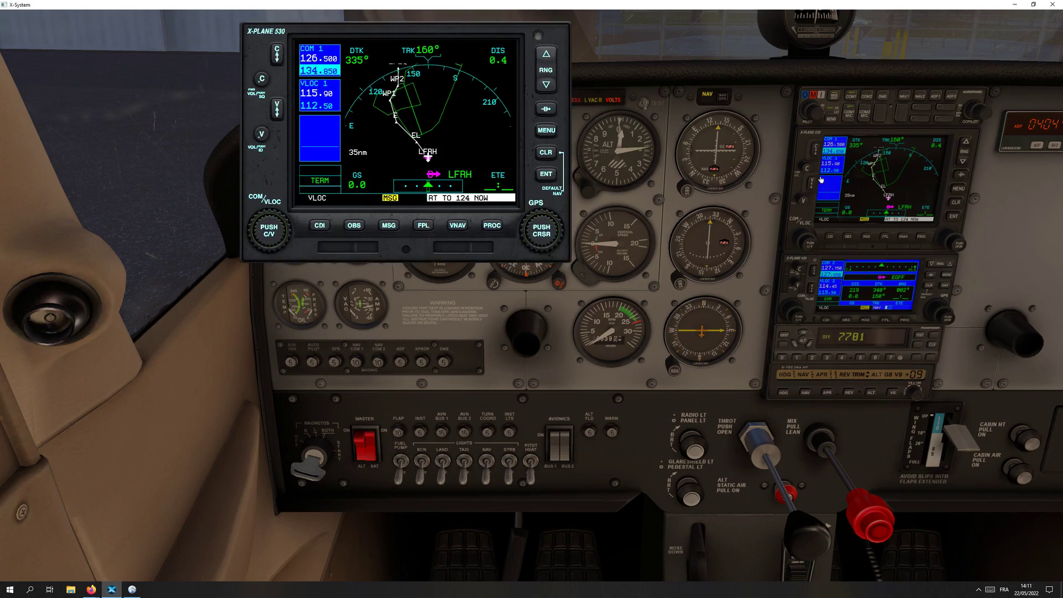
{"action": "left_click_drag", "start_coordinate": [442, 96], "coordinate": [441, 101]}
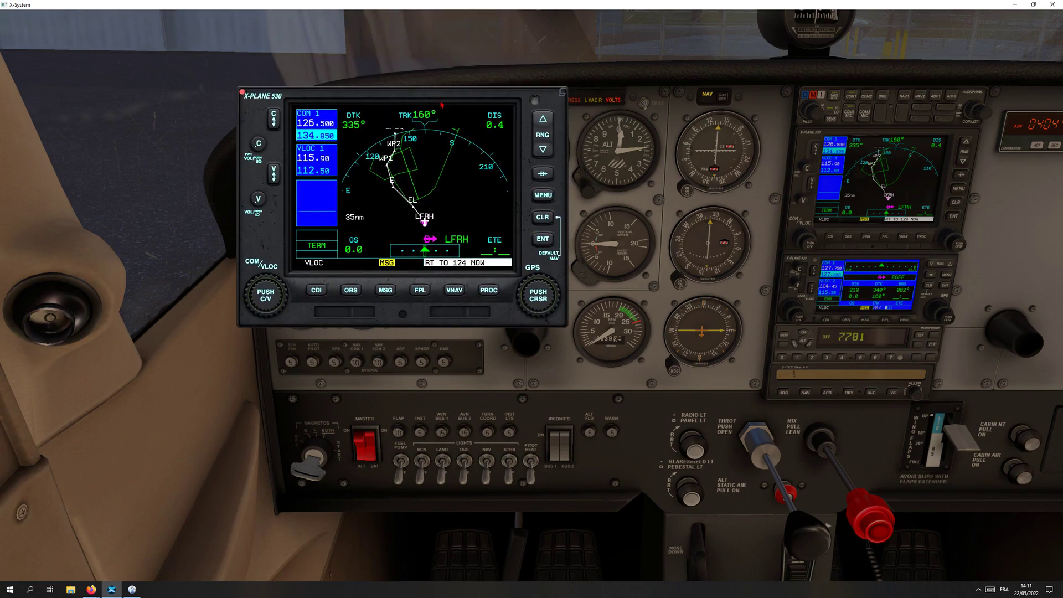
- Check the waypoints of the active LFRH/LFEQ flight plan on the GPS 530 and return to the map page
{"action": "left_click", "coordinate": [423, 291]}
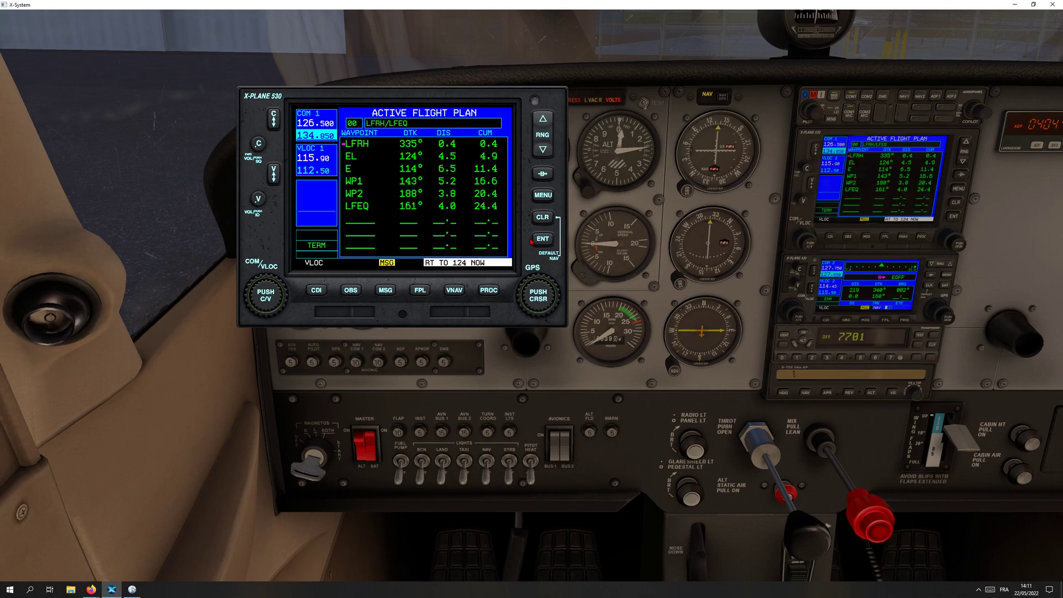
{"action": "left_click", "coordinate": [419, 290]}
{"action": "left_click", "coordinate": [420, 291]}
{"action": "left_click", "coordinate": [419, 291]}
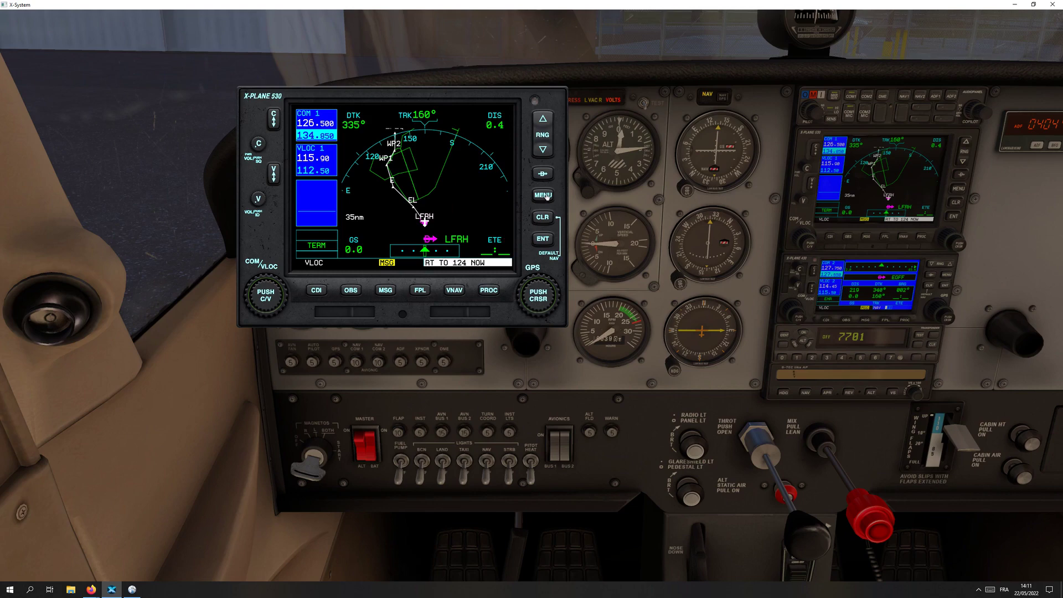
- Delete the active flight plan on the GPS 530, check the cleared map and reopen the flight plan page
{"action": "left_click", "coordinate": [420, 290]}
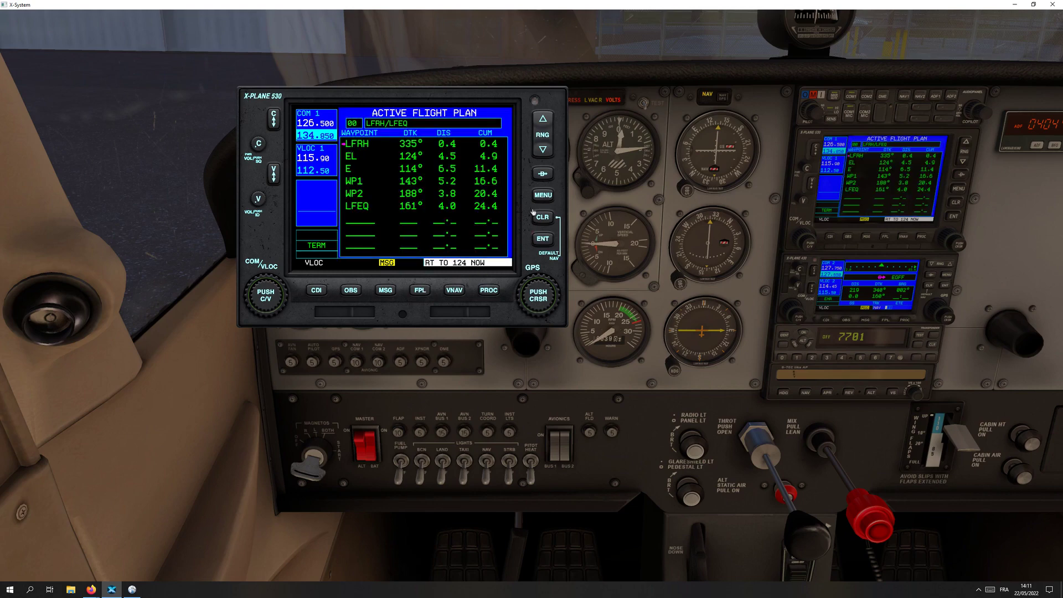
{"action": "left_click", "coordinate": [541, 199]}
{"action": "left_click", "coordinate": [551, 288]}
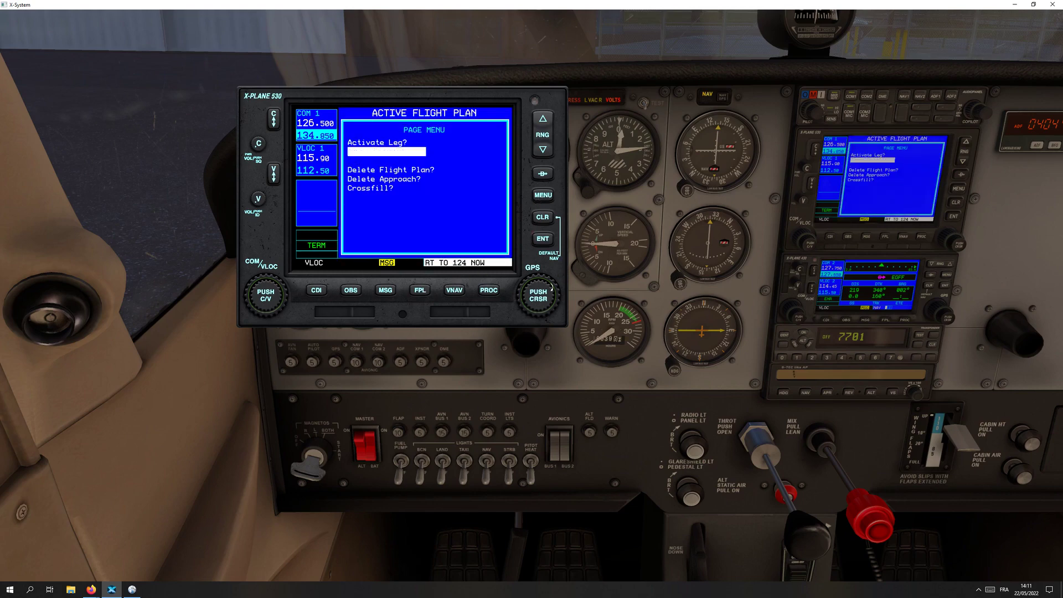
{"action": "left_click", "coordinate": [551, 288]}
{"action": "left_click", "coordinate": [552, 288]}
{"action": "left_click", "coordinate": [551, 288]}
{"action": "scroll", "coordinate": [552, 288], "scroll_direction": "up", "scroll_amount": 1}
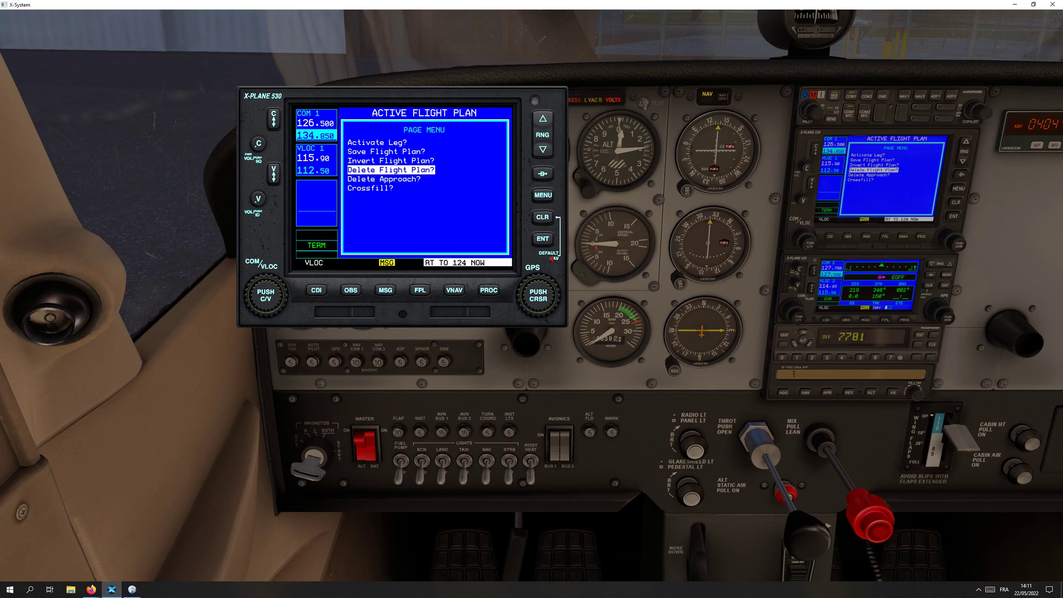
{"action": "left_click", "coordinate": [543, 237]}
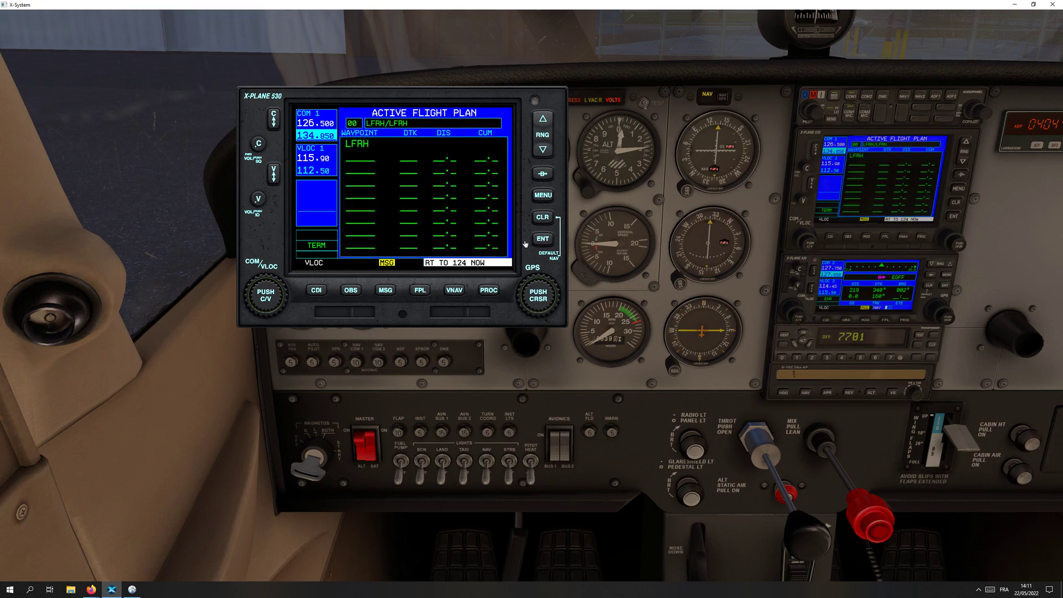
{"action": "left_click", "coordinate": [542, 219]}
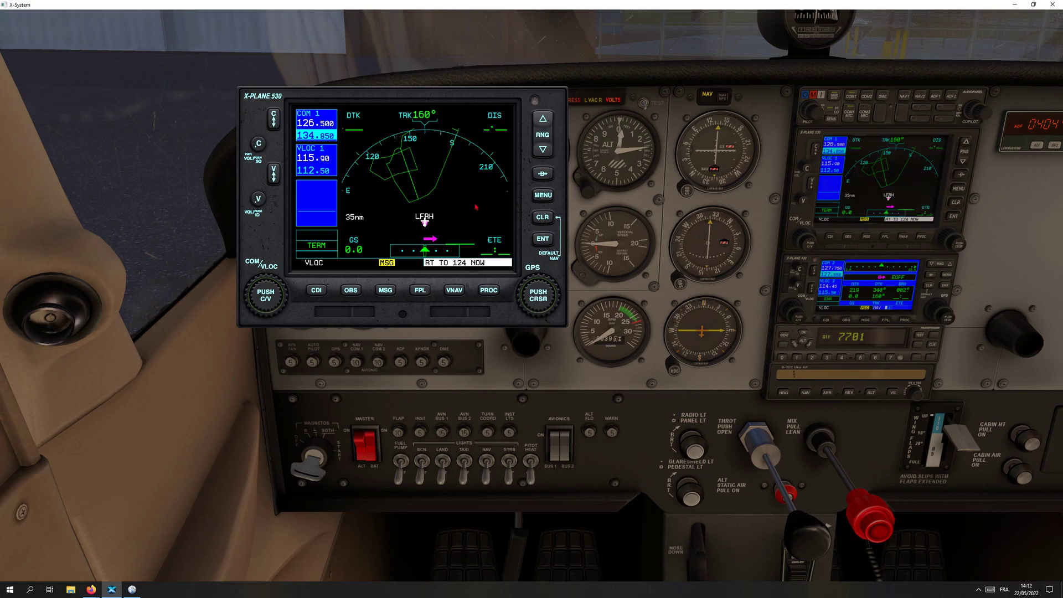
{"action": "left_click", "coordinate": [424, 289]}
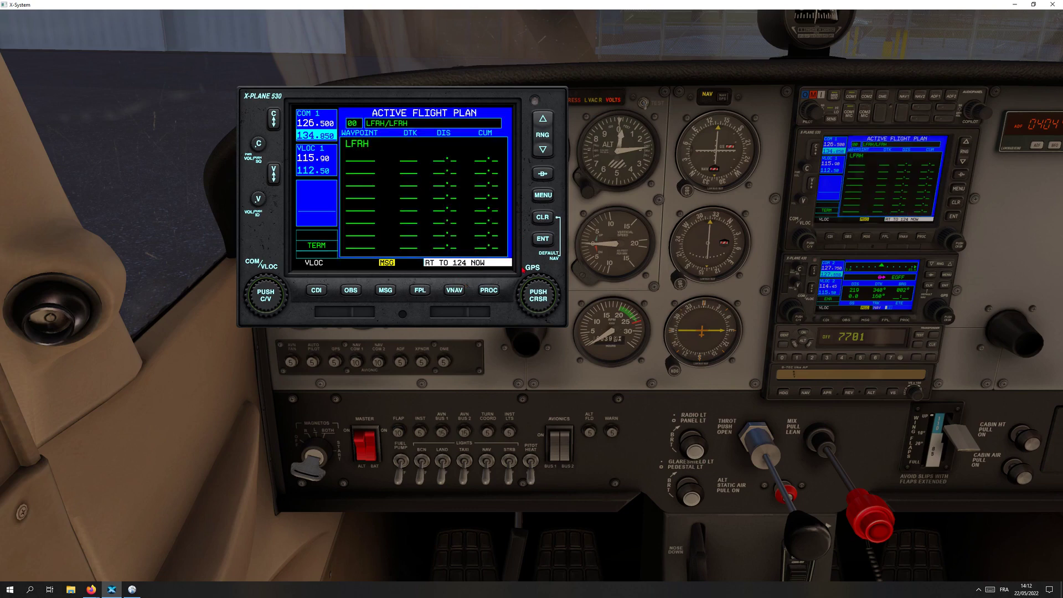
{"action": "left_click", "coordinate": [556, 292]}
{"action": "left_click", "coordinate": [557, 292]}
{"action": "left_click", "coordinate": [553, 294]}
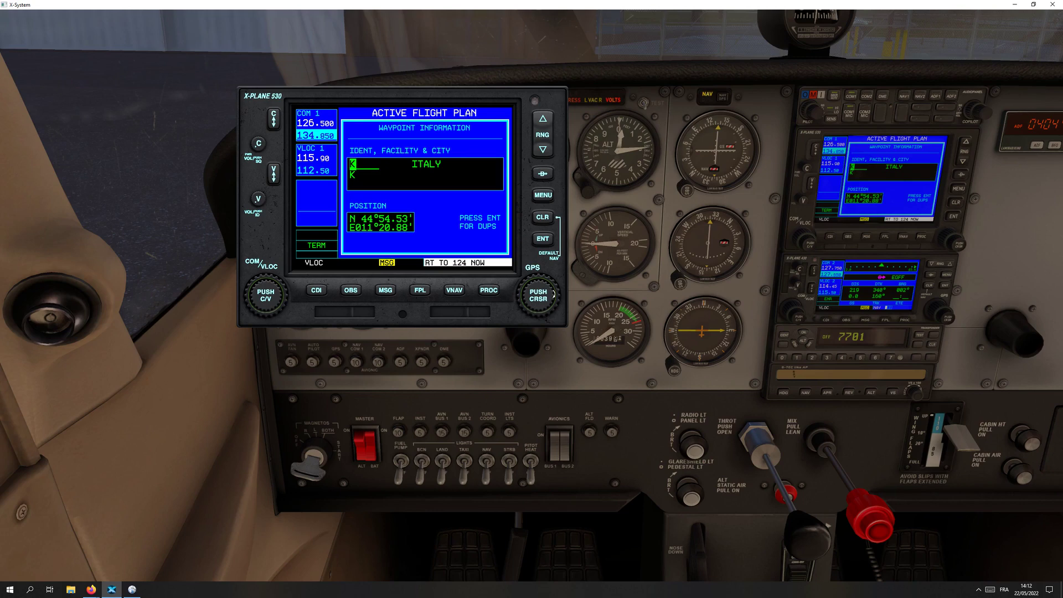
{"action": "left_click", "coordinate": [545, 218]}
{"action": "left_click", "coordinate": [542, 304]}
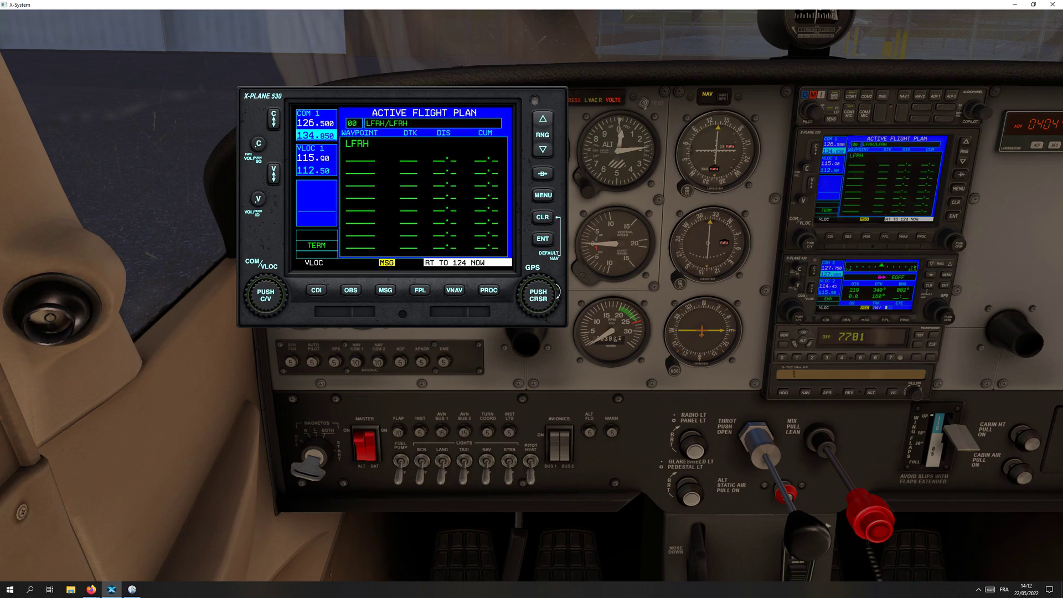
- Load LFRH-LFEQ.fms from the GPS 530 flight plan catalog
{"action": "scroll", "coordinate": [557, 293], "scroll_direction": "up", "scroll_amount": 1}
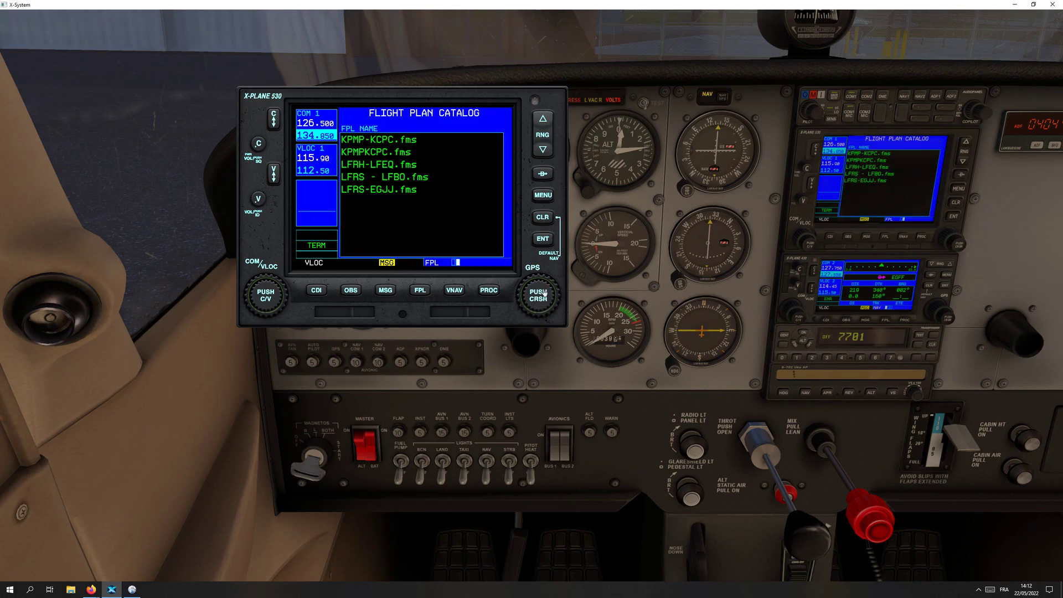
{"action": "left_click", "coordinate": [544, 294]}
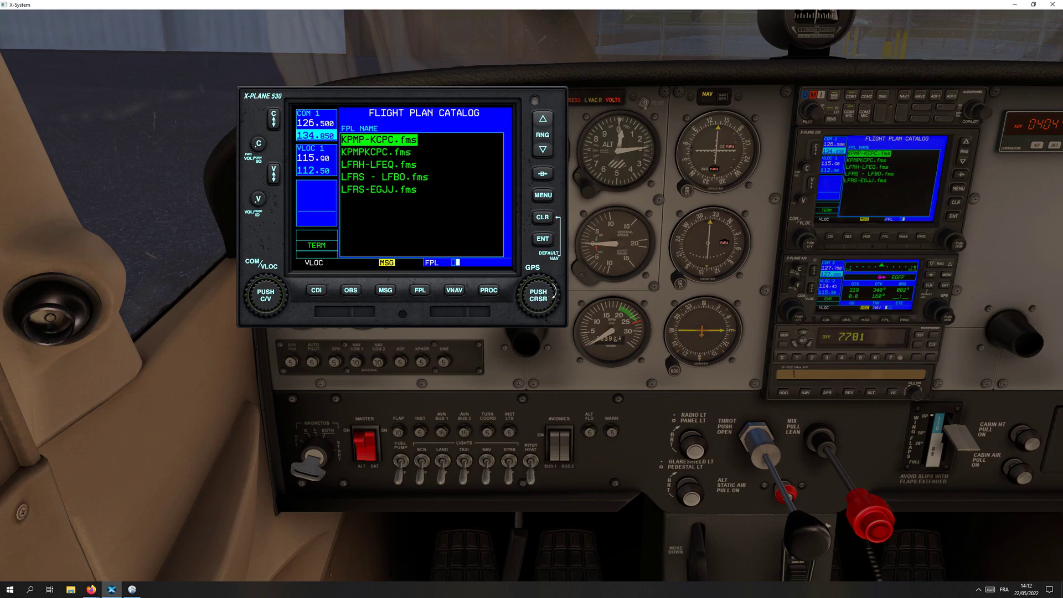
{"action": "scroll", "coordinate": [551, 292], "scroll_direction": "down", "scroll_amount": 2}
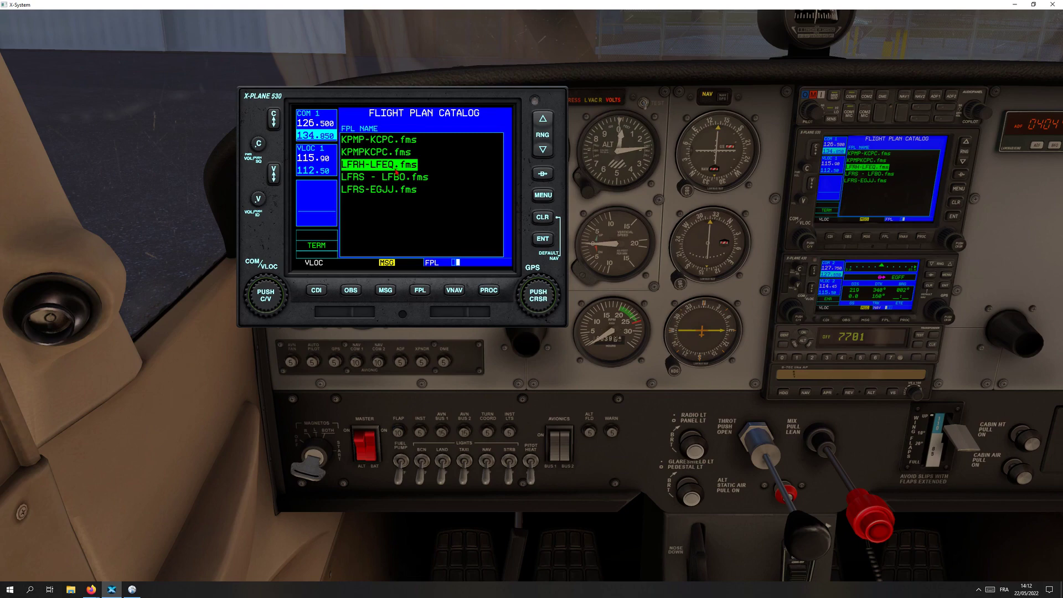
{"action": "left_click", "coordinate": [538, 238]}
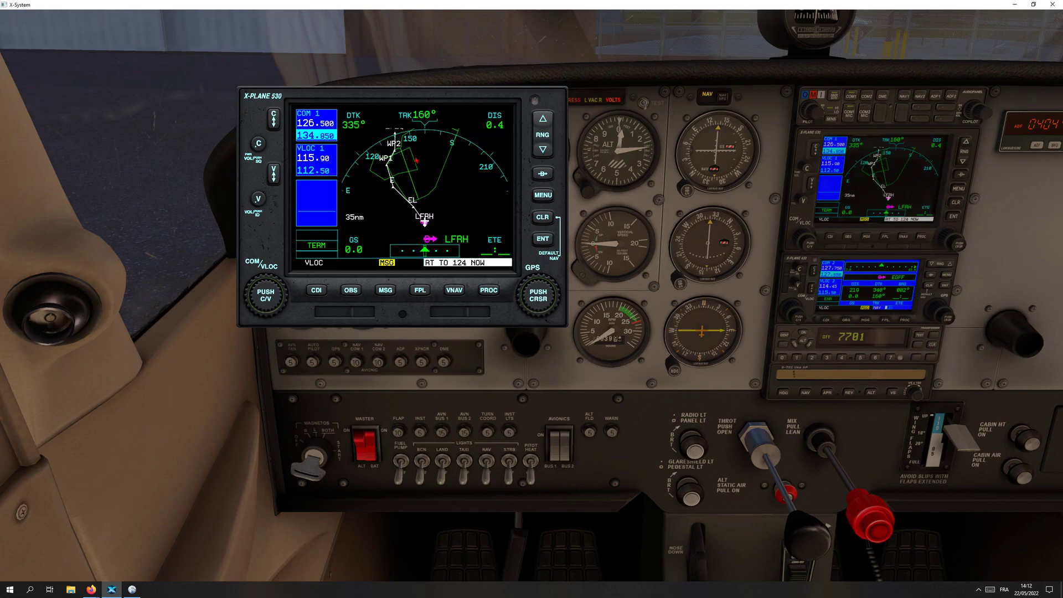
- Declutter the GPS 530 map to level -3 and enlarge the pop-up unit to a medium size
{"action": "left_click", "coordinate": [548, 217]}
{"action": "left_click", "coordinate": [548, 217]}
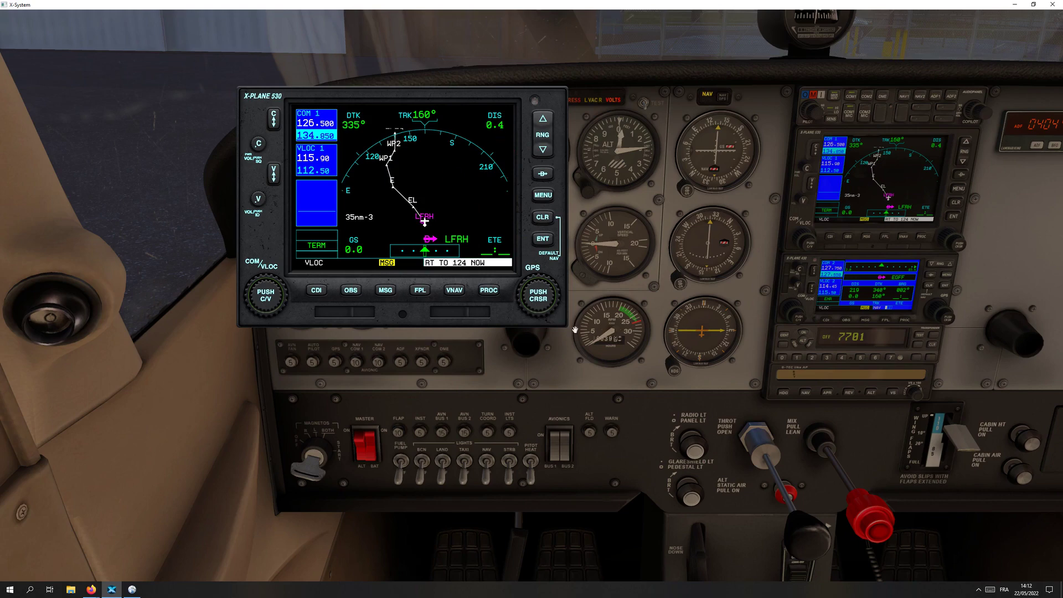
{"action": "left_click_drag", "start_coordinate": [574, 328], "coordinate": [897, 555]}
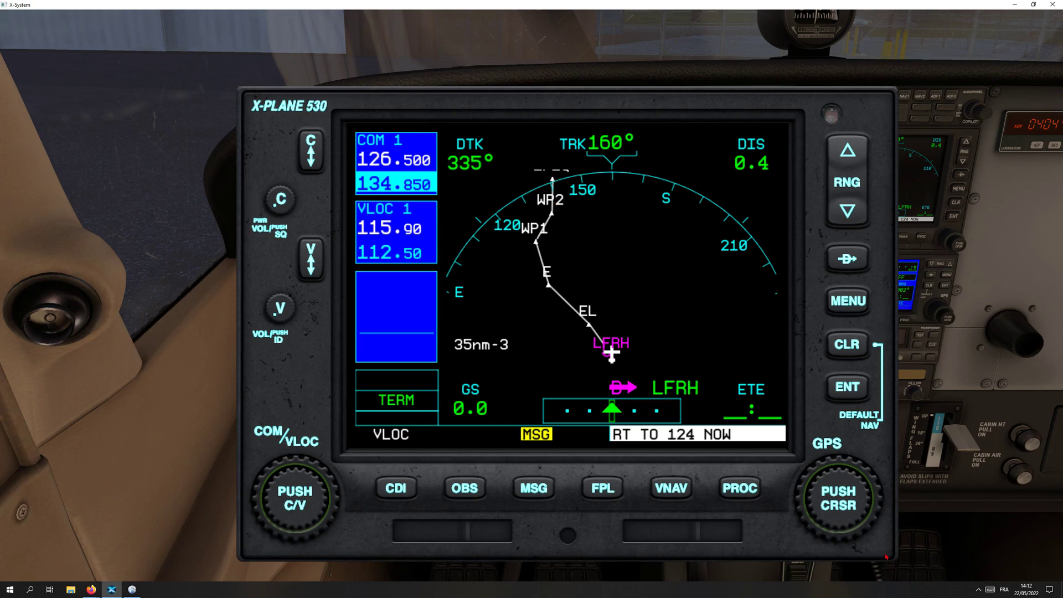
{"action": "left_click_drag", "start_coordinate": [893, 557], "coordinate": [700, 427]}
{"action": "left_click_drag", "start_coordinate": [555, 534], "coordinate": [558, 433]}
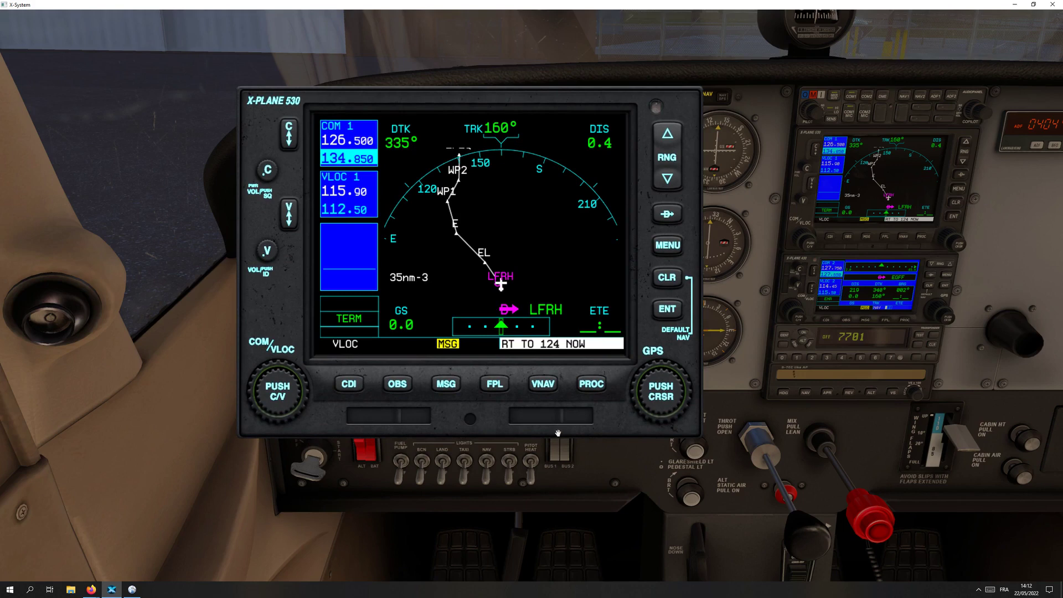
- Review the reloaded flight plan's waypoints and map route in the GPS 530 pop-up, then close the pop-up
{"action": "left_click", "coordinate": [927, 180]}
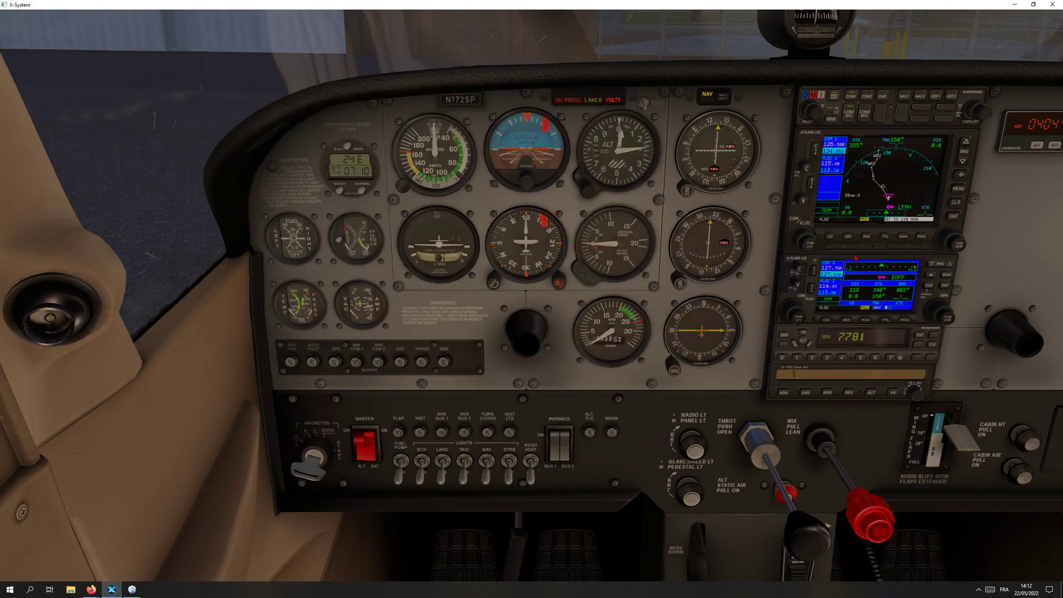
{"action": "left_click", "coordinate": [877, 188]}
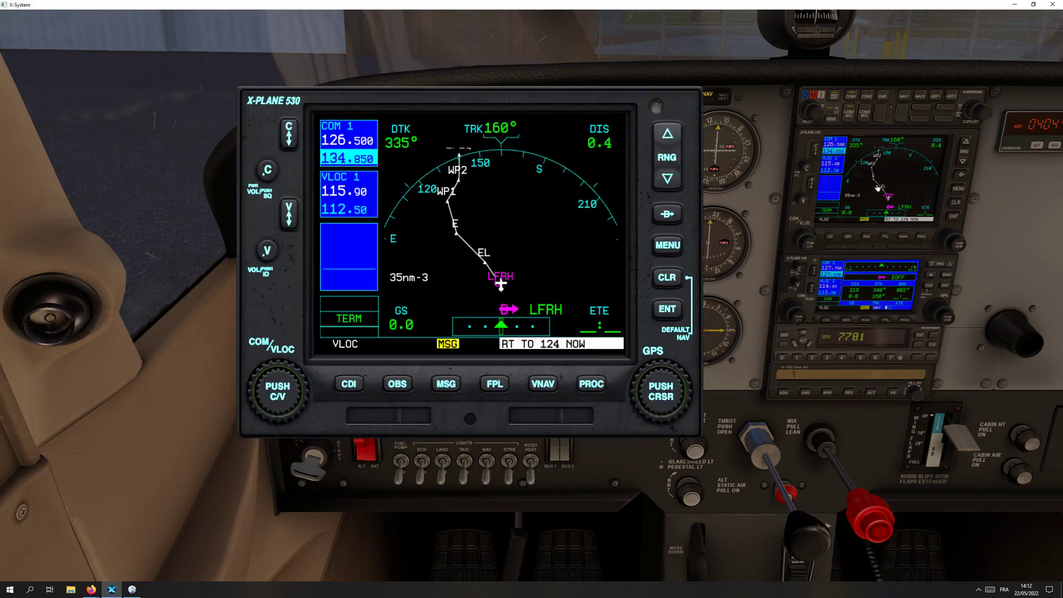
{"action": "left_click", "coordinate": [494, 388]}
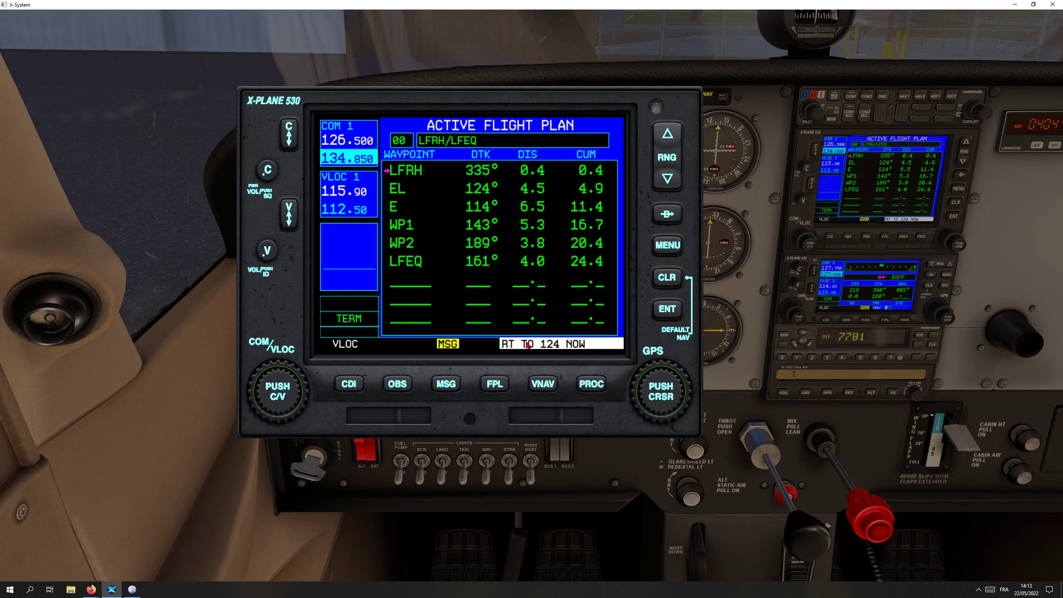
{"action": "left_click", "coordinate": [859, 175]}
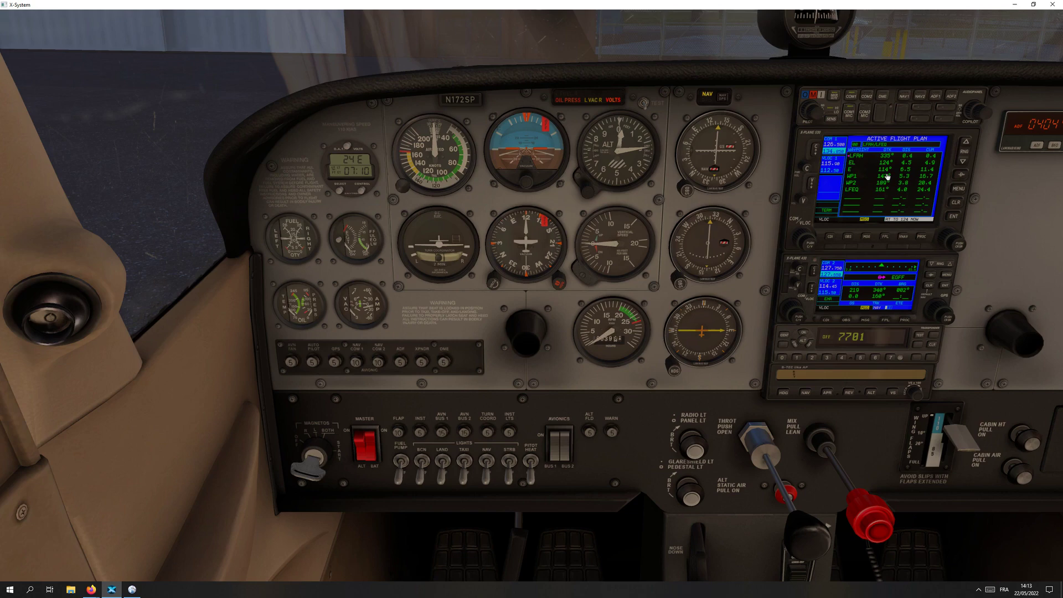
{"action": "left_click", "coordinate": [885, 190]}
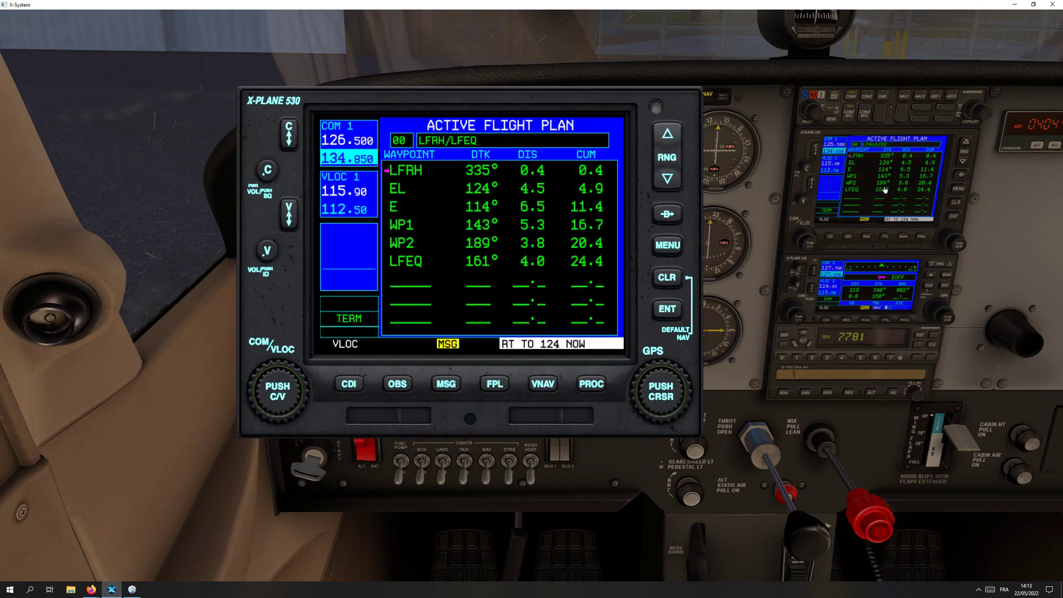
{"action": "left_click", "coordinate": [883, 190]}
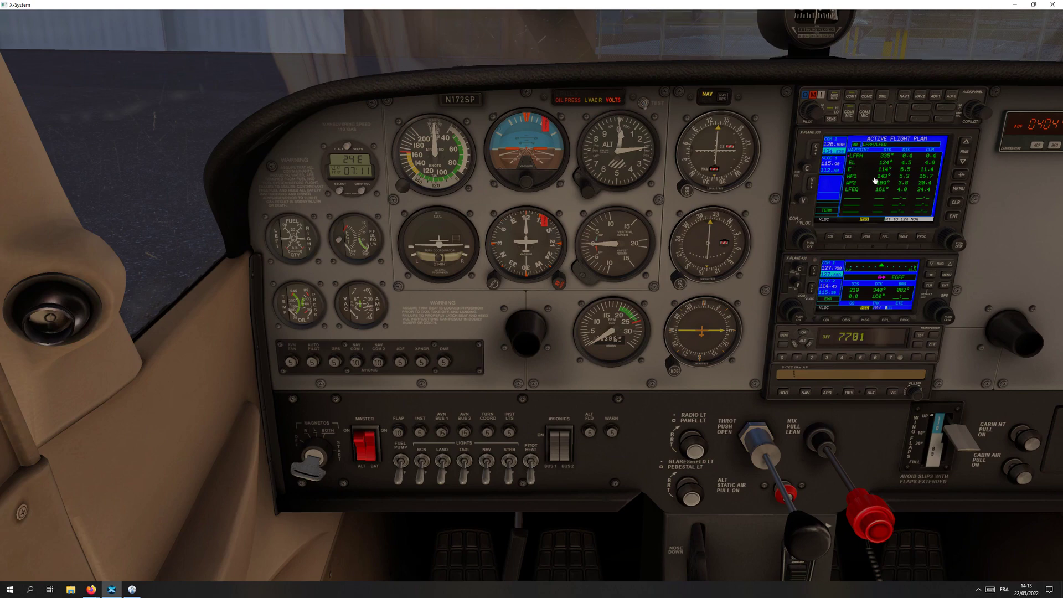
{"action": "left_click", "coordinate": [867, 178]}
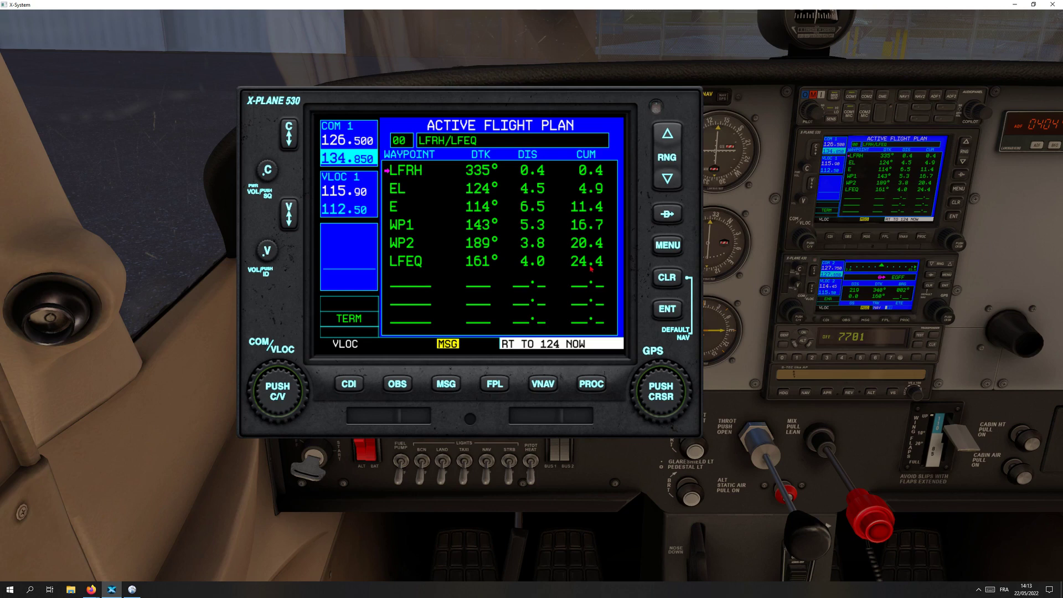
{"action": "left_click", "coordinate": [498, 384]}
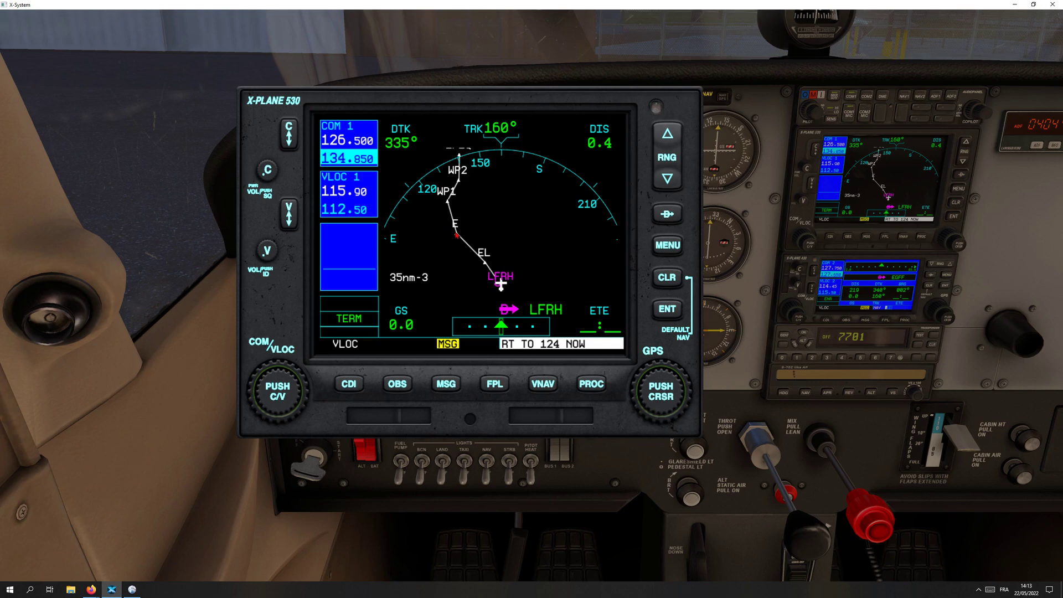
{"action": "left_click", "coordinate": [893, 181]}
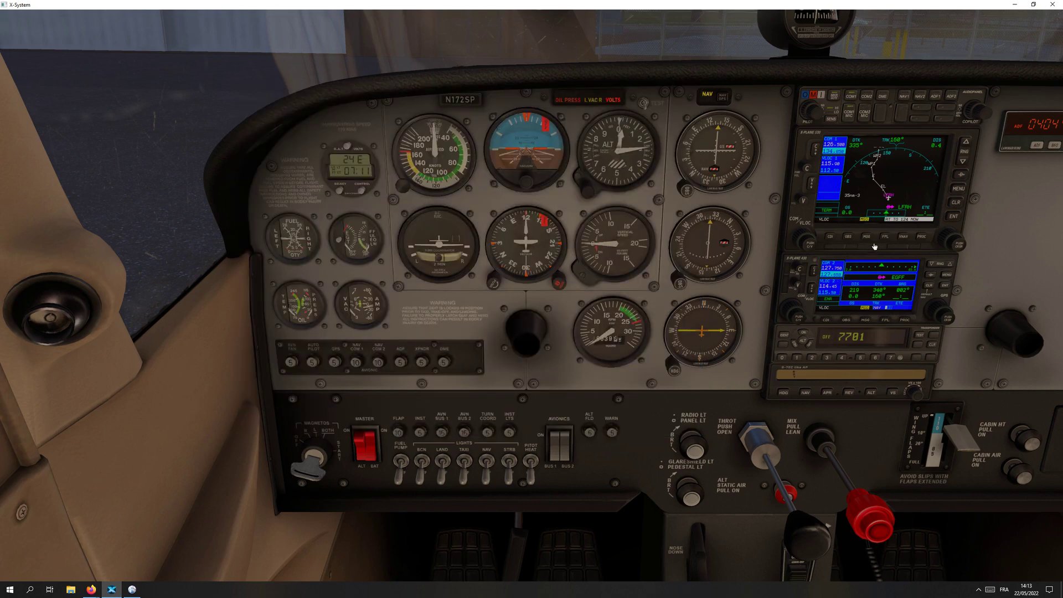
{"action": "left_click", "coordinate": [884, 183]}
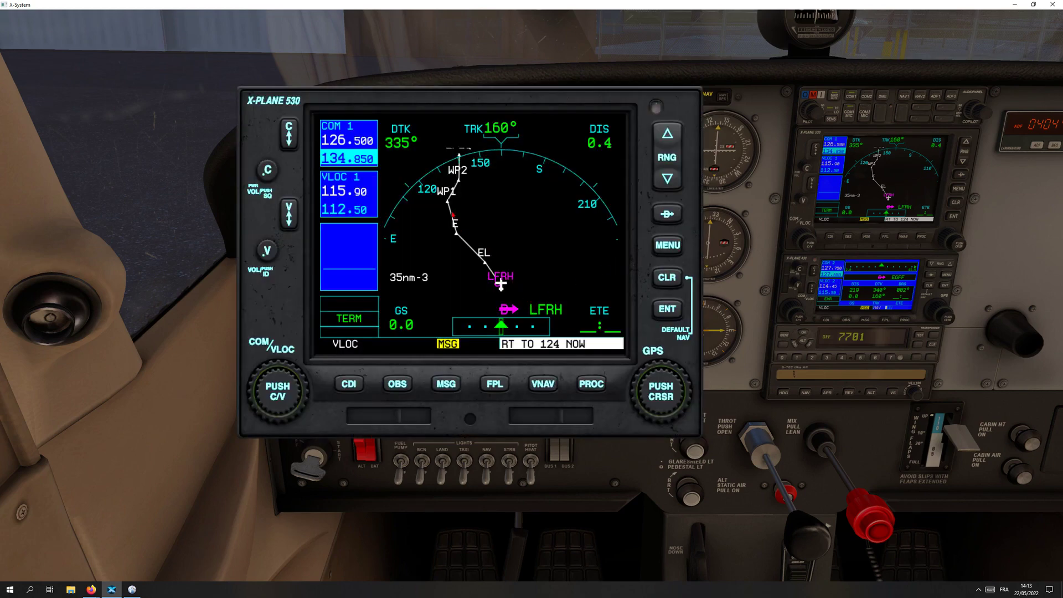
{"action": "left_click", "coordinate": [902, 177]}
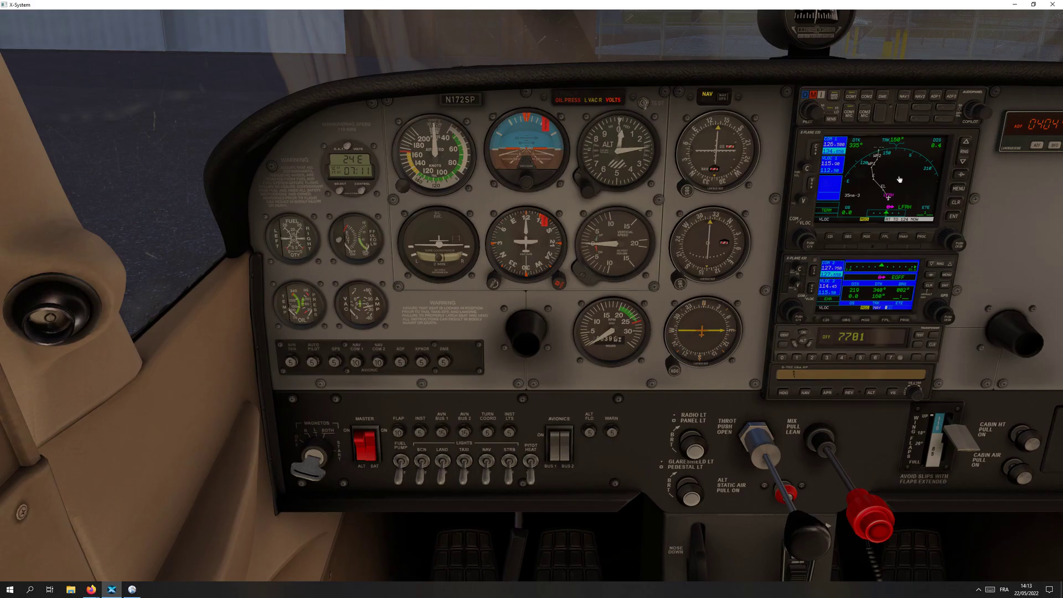
- Switch to Little Navmap and view the whole route from LFRH to LFEQ on the map
{"action": "key", "text": "alt+Tab"}
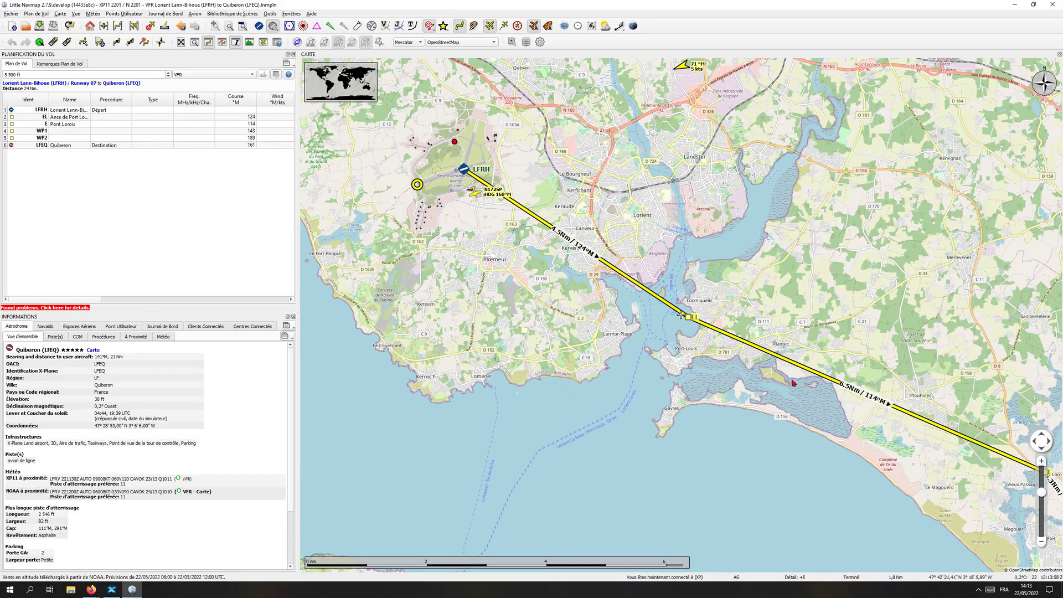
{"action": "left_click_drag", "start_coordinate": [761, 402], "coordinate": [714, 361]}
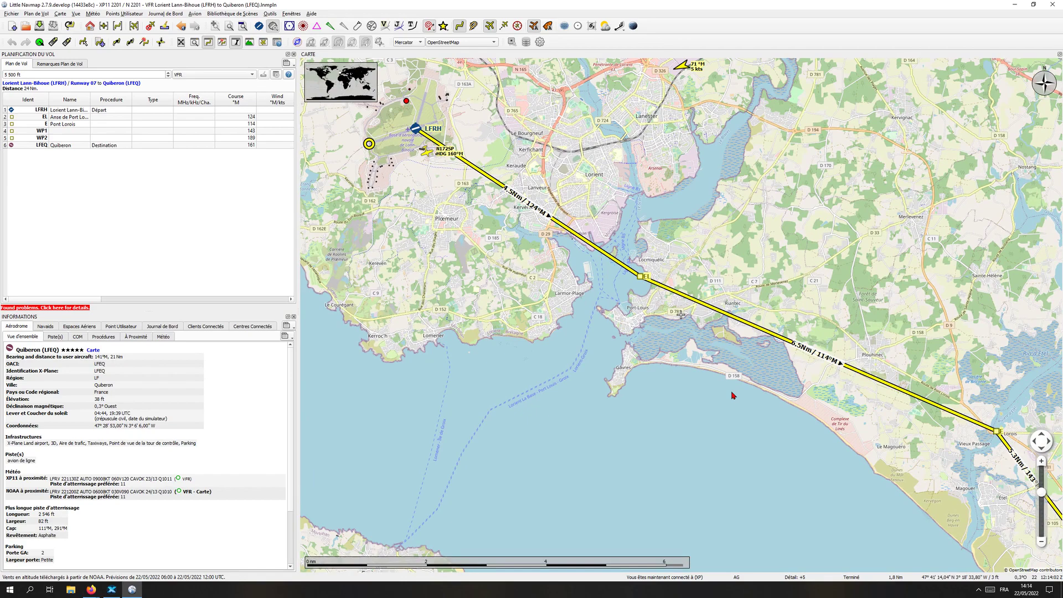
{"action": "scroll", "coordinate": [733, 396], "scroll_direction": "down", "scroll_amount": 2}
{"action": "scroll", "coordinate": [734, 376], "scroll_direction": "down", "scroll_amount": 1}
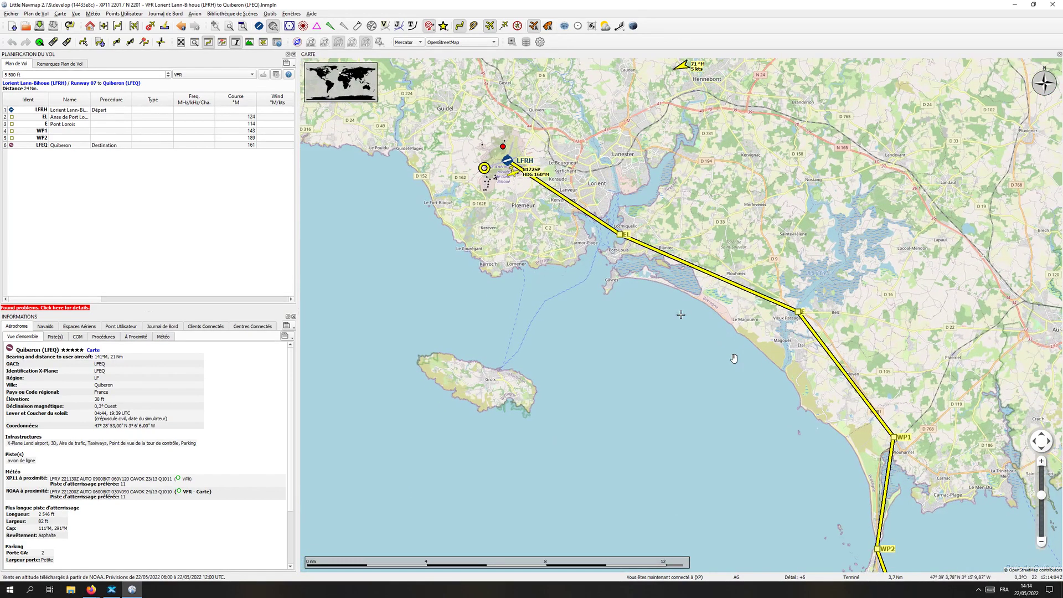
{"action": "scroll", "coordinate": [735, 362], "scroll_direction": "down", "scroll_amount": 1}
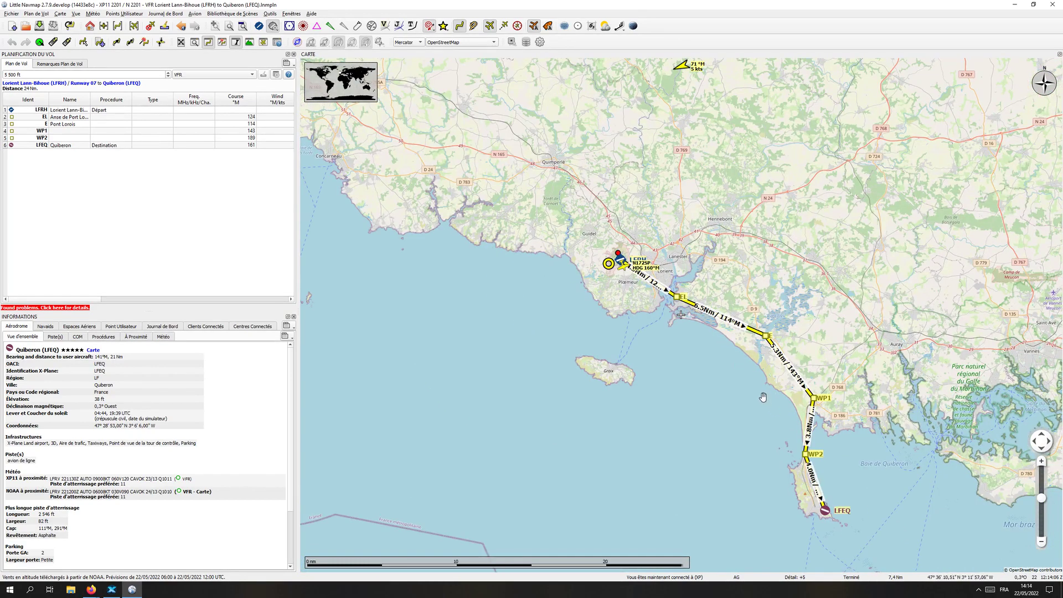
{"action": "left_click_drag", "start_coordinate": [762, 398], "coordinate": [746, 335]}
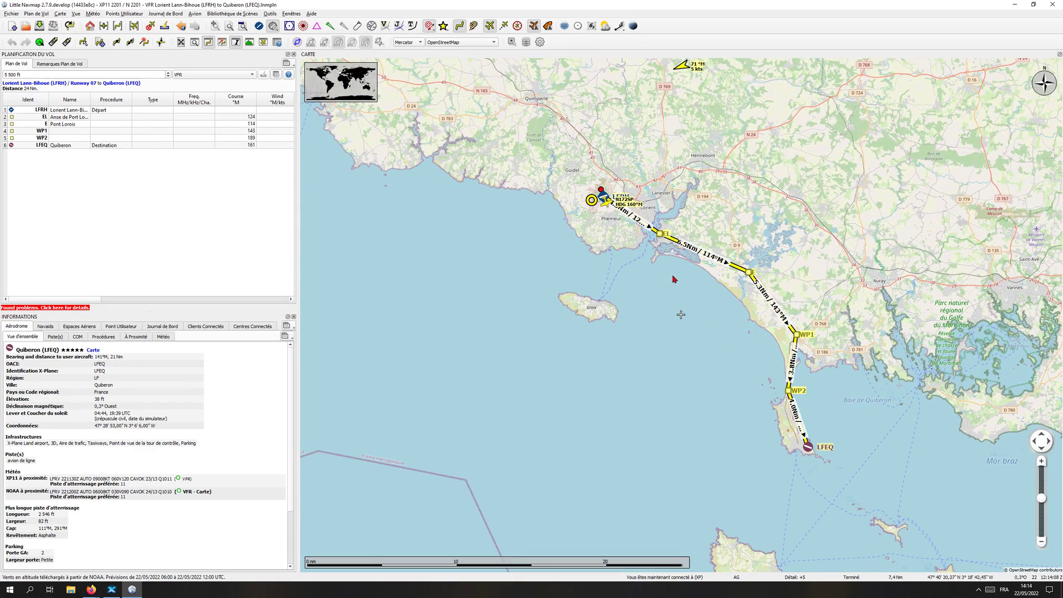
{"action": "left_click_drag", "start_coordinate": [674, 280], "coordinate": [606, 257]}
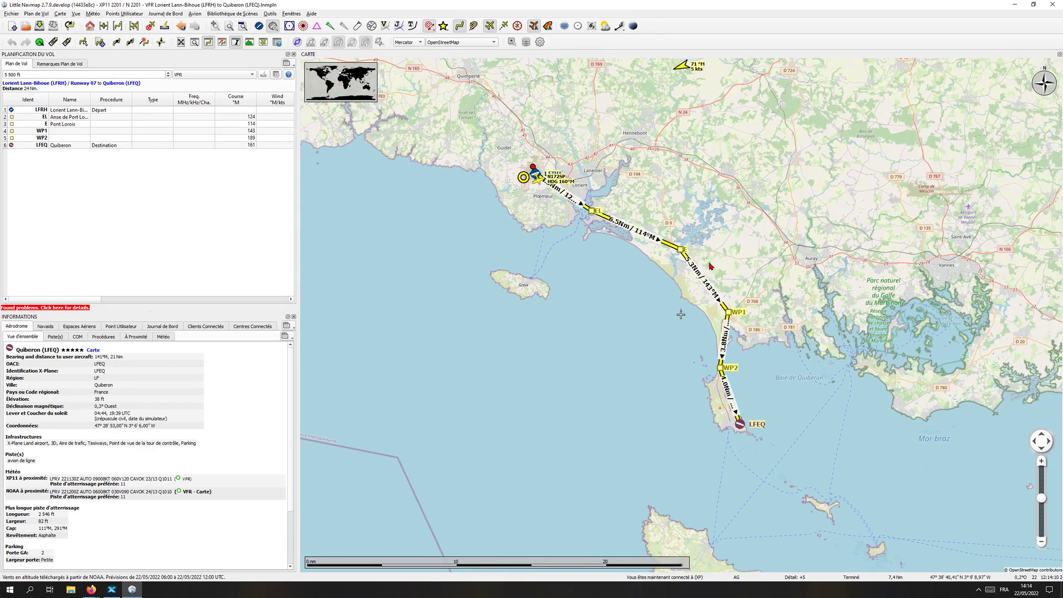
{"action": "scroll", "coordinate": [644, 385], "scroll_direction": "up", "scroll_amount": 2}
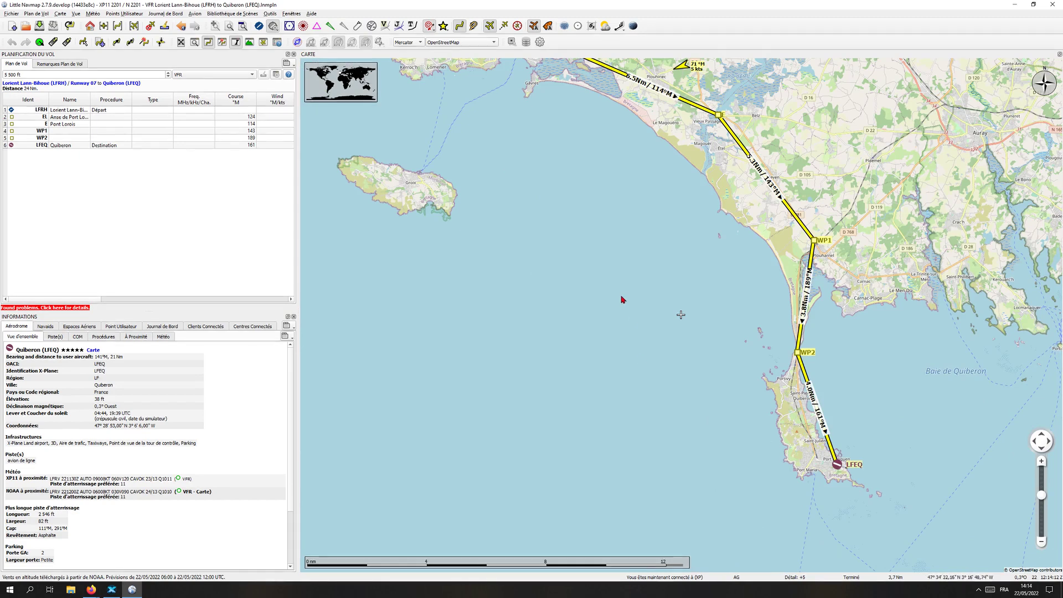
{"action": "left_click_drag", "start_coordinate": [614, 257], "coordinate": [619, 343]}
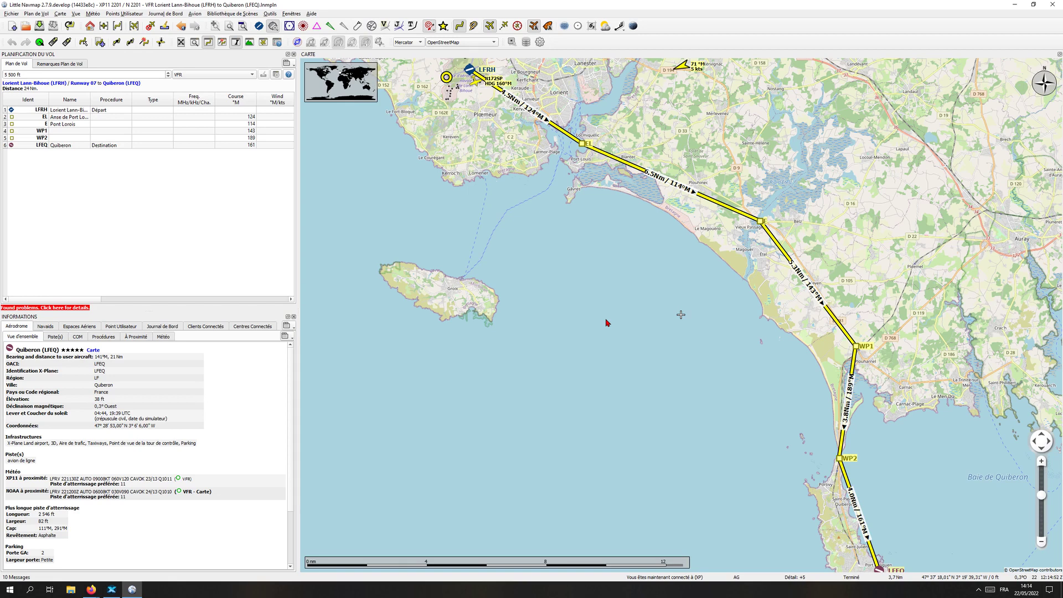
{"action": "scroll", "coordinate": [633, 303], "scroll_direction": "down", "scroll_amount": 2}
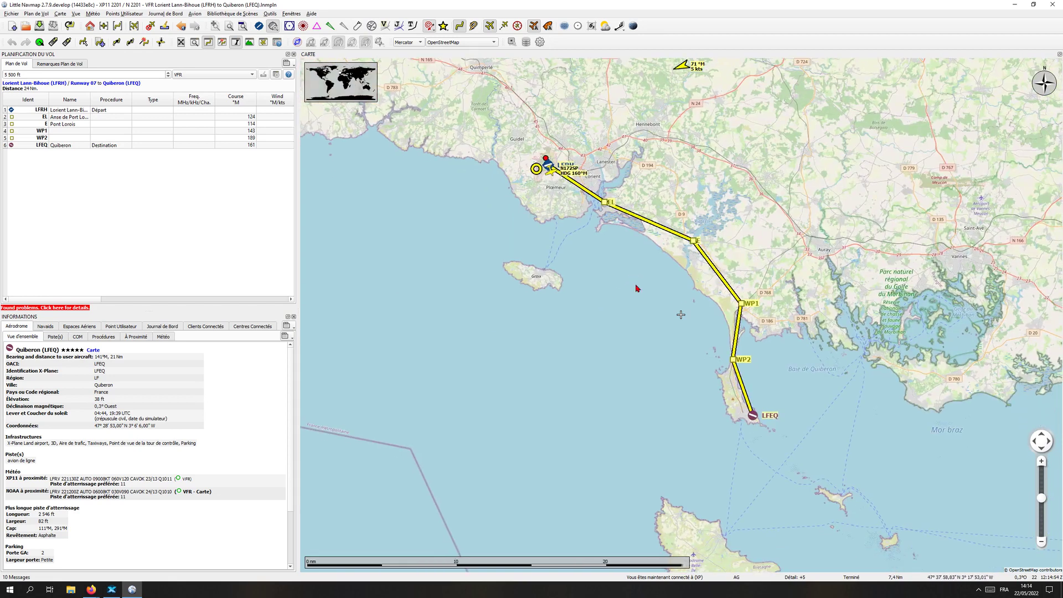
{"action": "scroll", "coordinate": [636, 287], "scroll_direction": "up", "scroll_amount": 2}
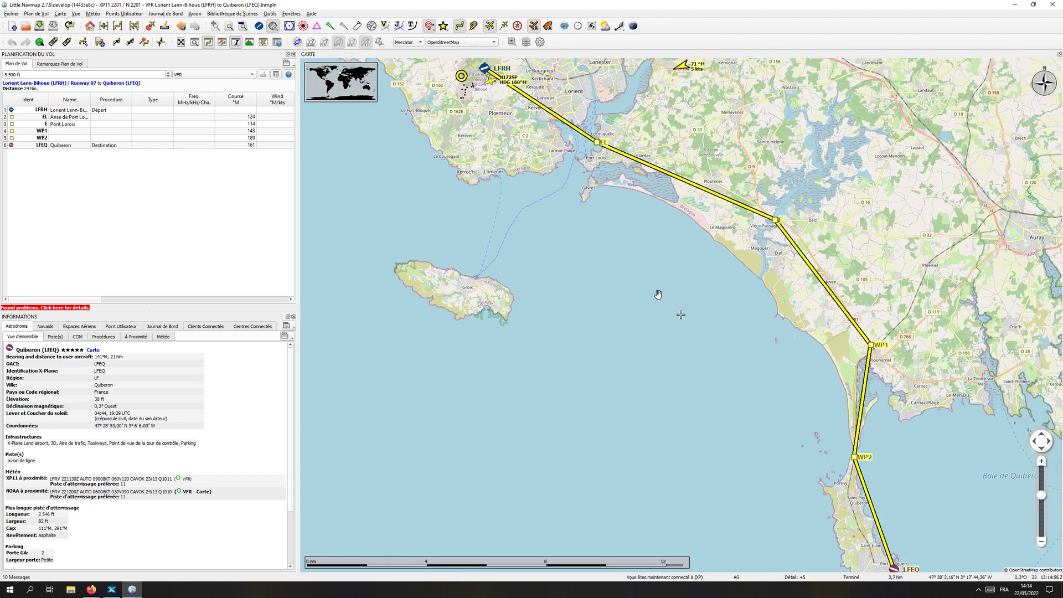
{"action": "scroll", "coordinate": [652, 292], "scroll_direction": "down", "scroll_amount": 2}
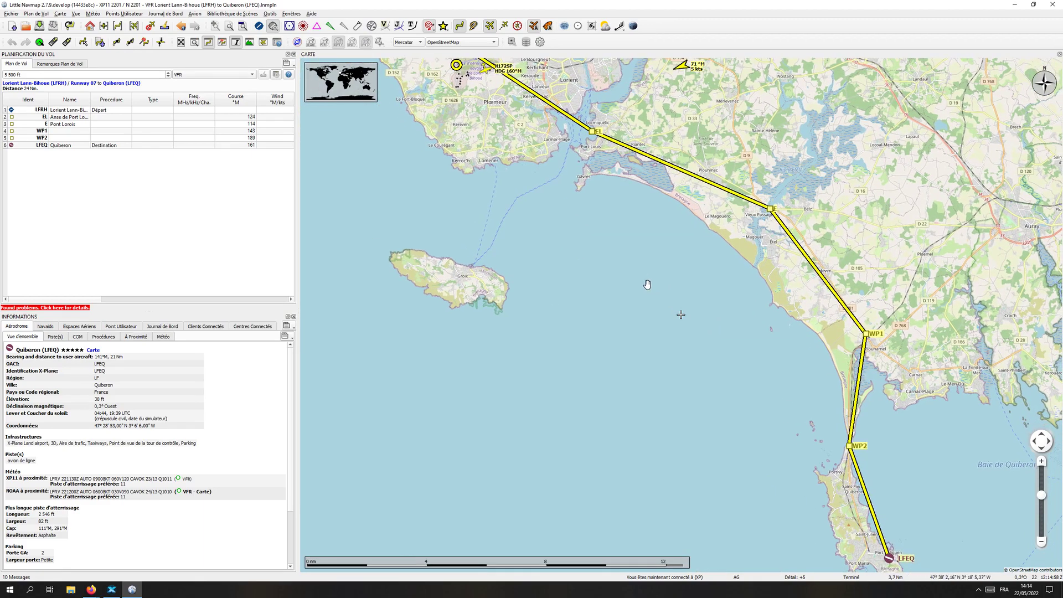